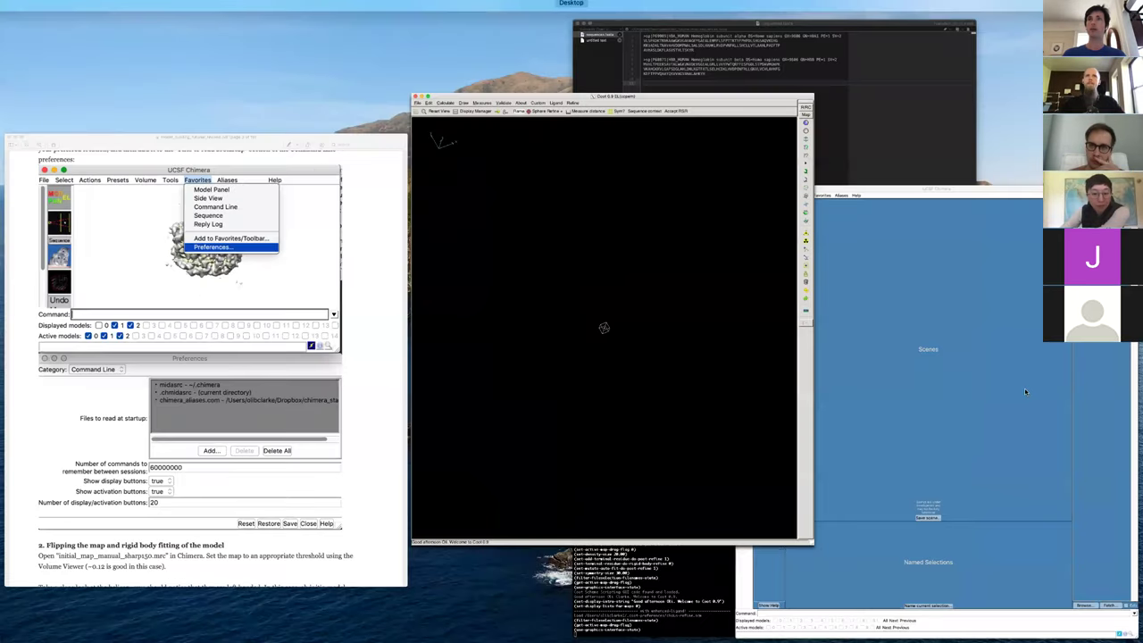
# - Switch to Chimera, examine the startup files listed in its Command Line preferences, and close the preferences
pyautogui.click(1025, 391)
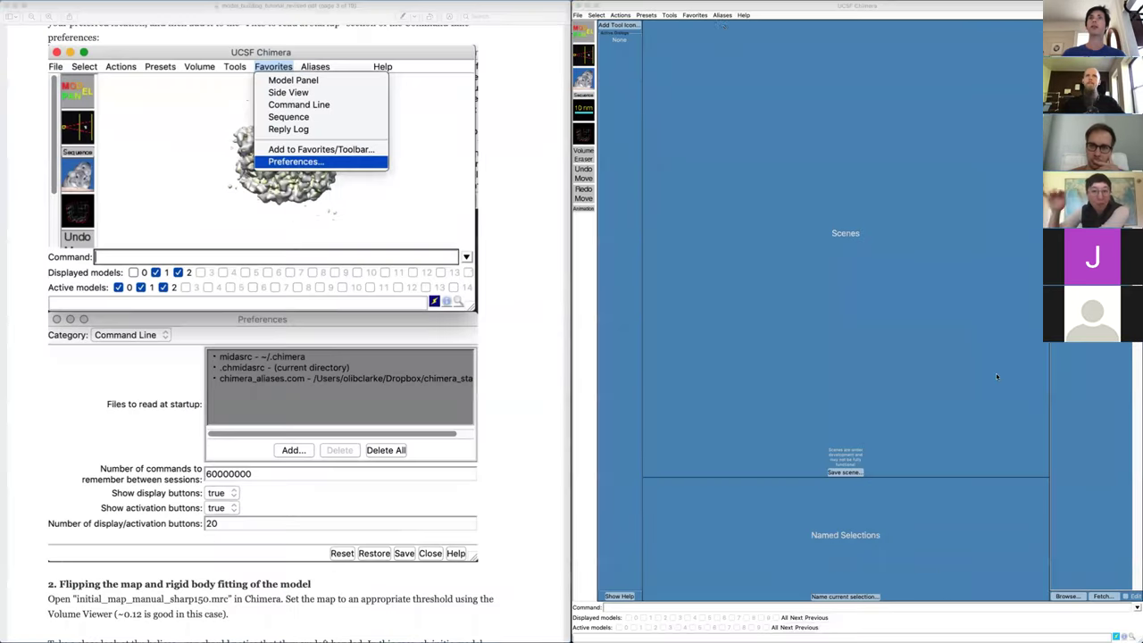
pyautogui.click(694, 15)
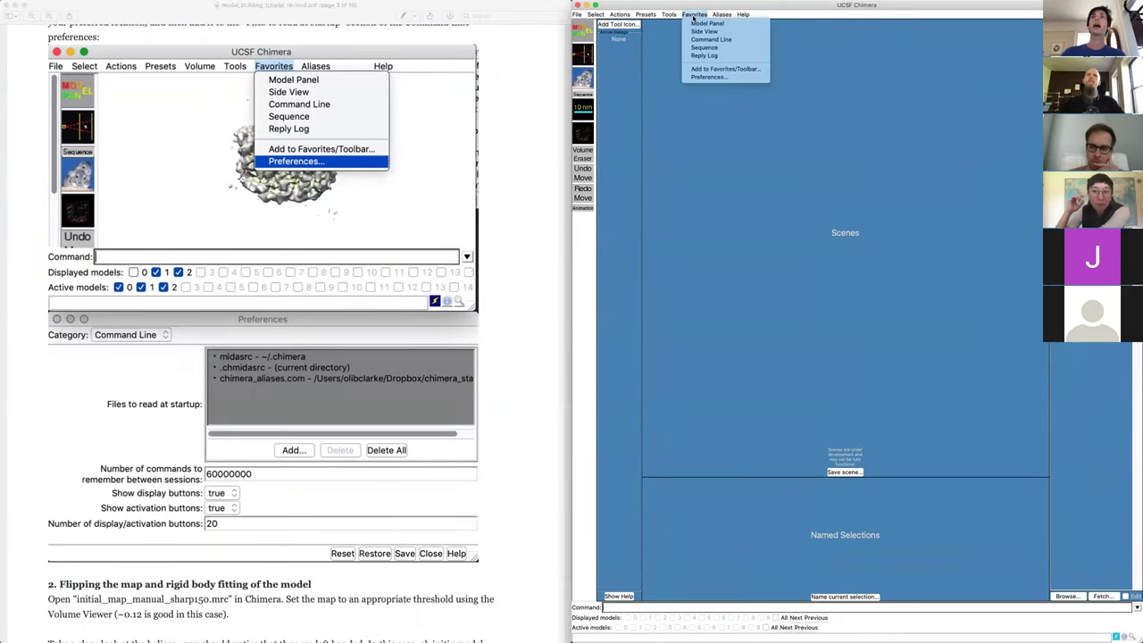
pyautogui.click(719, 77)
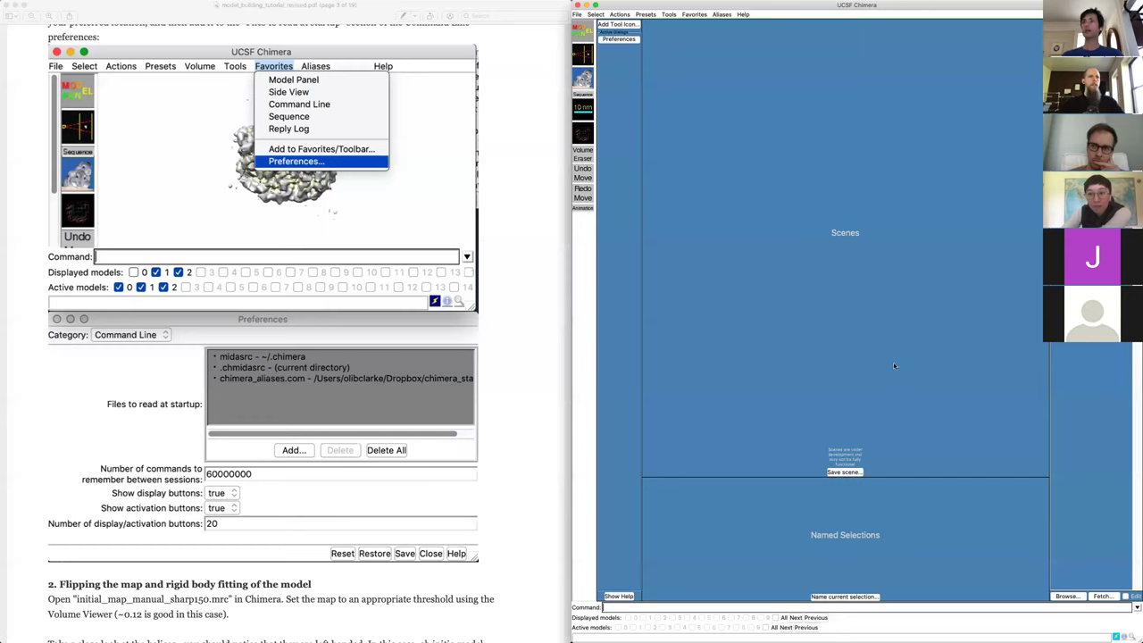
pyautogui.hotkey('ctrl', 'Up')
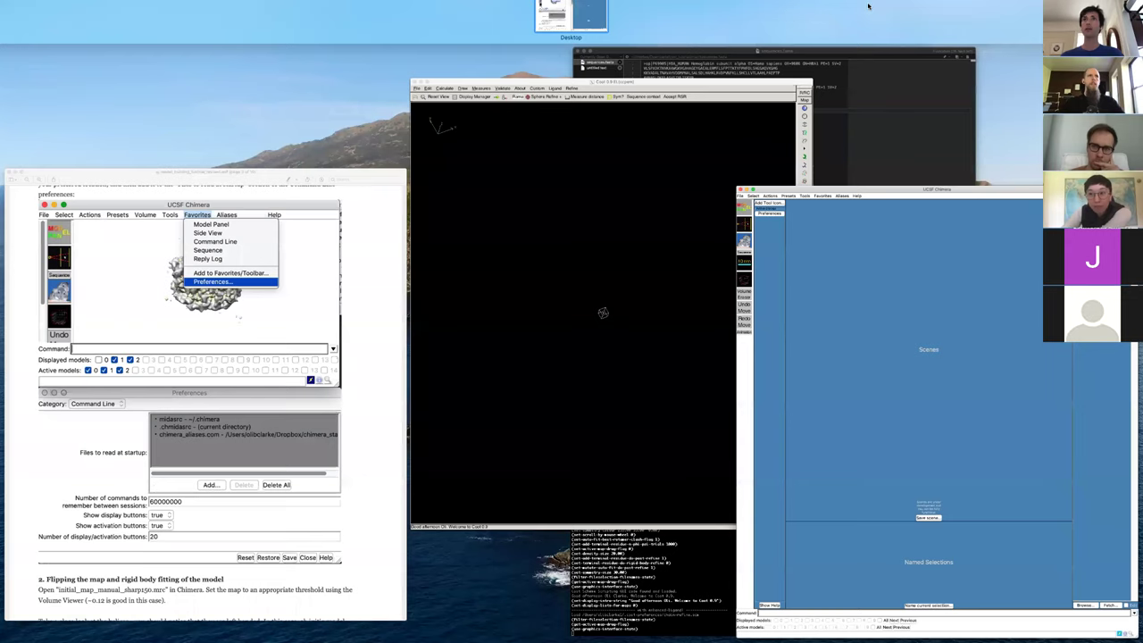
pyautogui.hotkey('ctrl', 'Up')
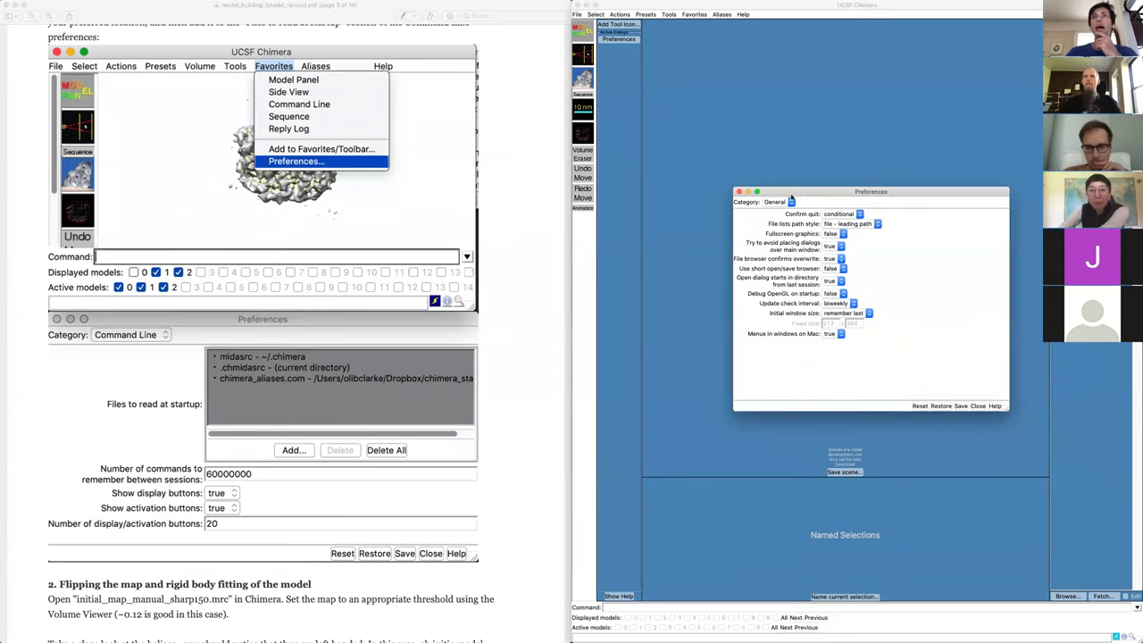
pyautogui.click(783, 202)
pyautogui.click(780, 183)
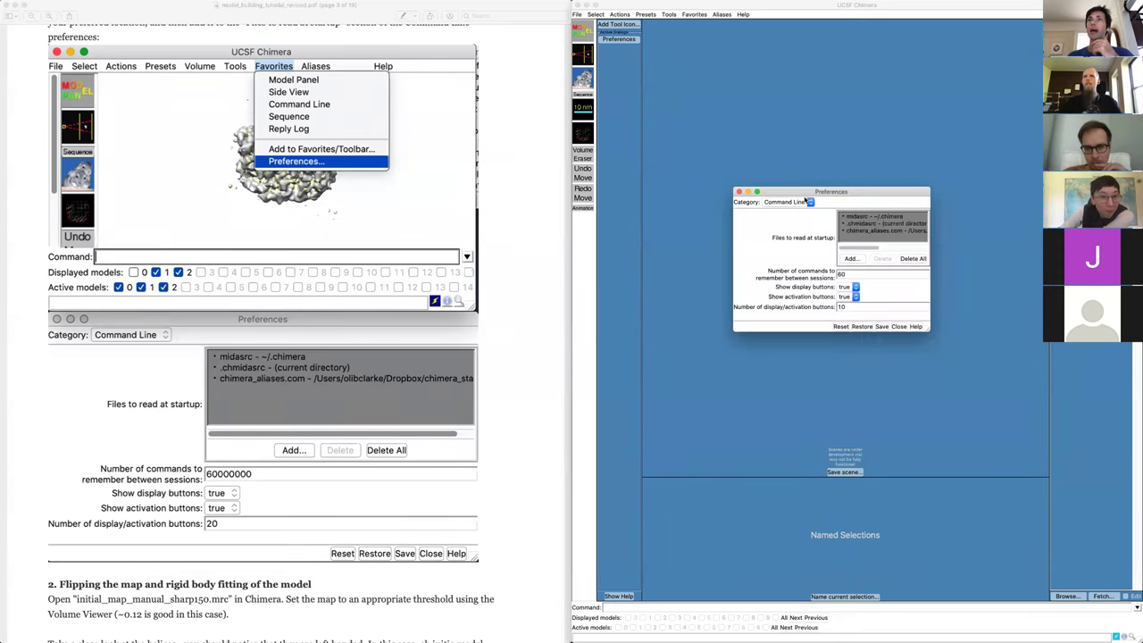
pyautogui.moveTo(929, 330); pyautogui.dragTo(1042, 321)
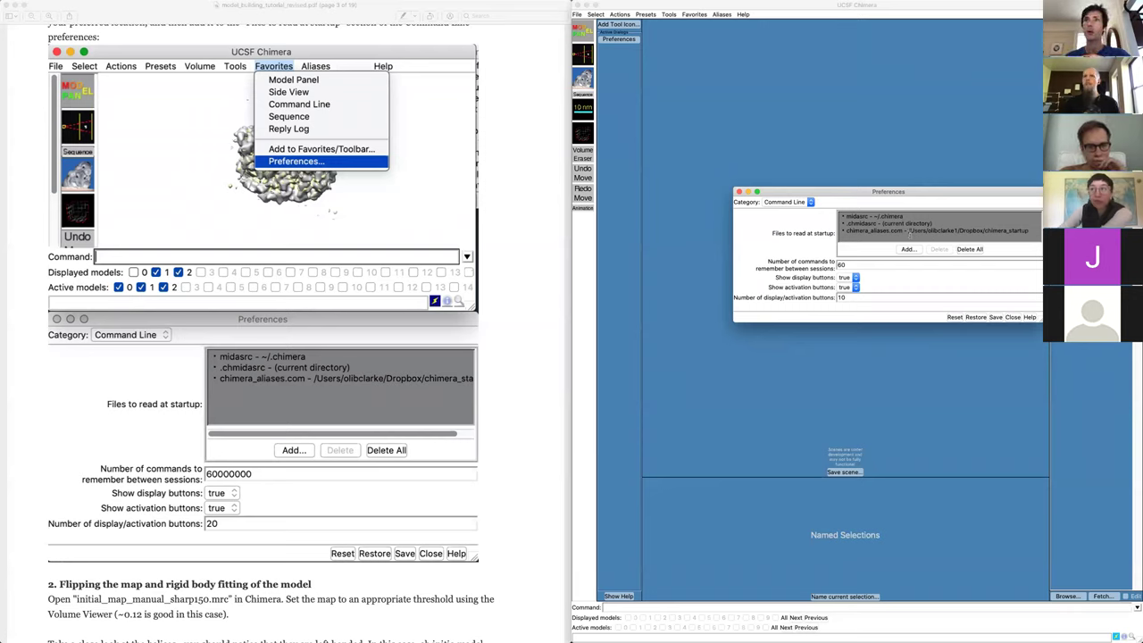
pyautogui.click(740, 191)
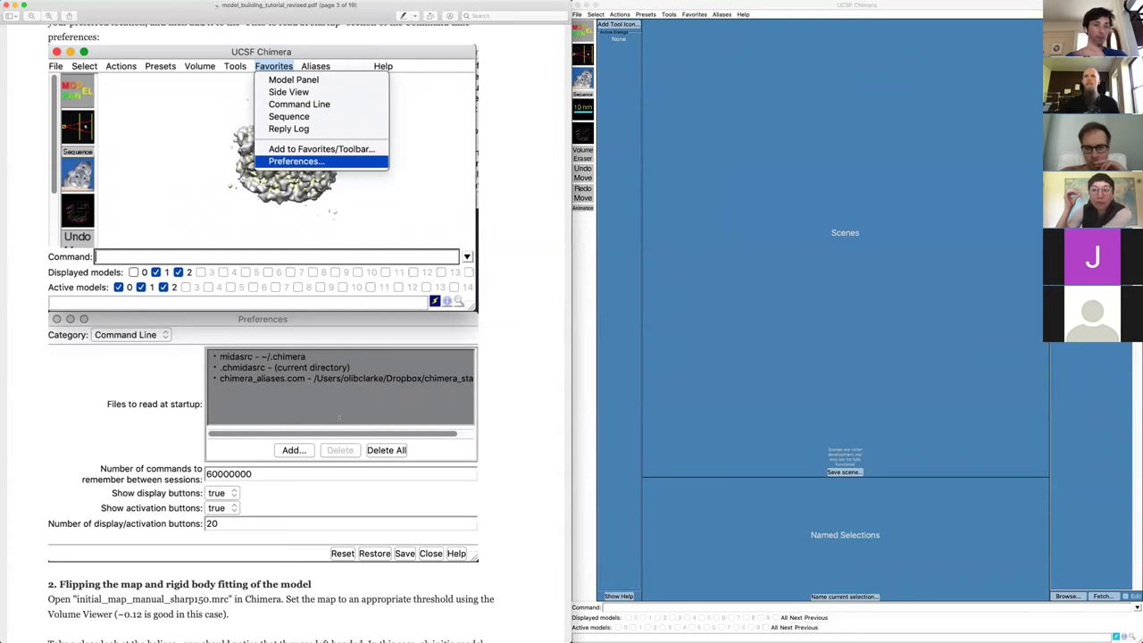
# - Bring up the tutorial section on flipping the map and rigid body fitting of the model
pyautogui.scroll(-10, 340, 417)
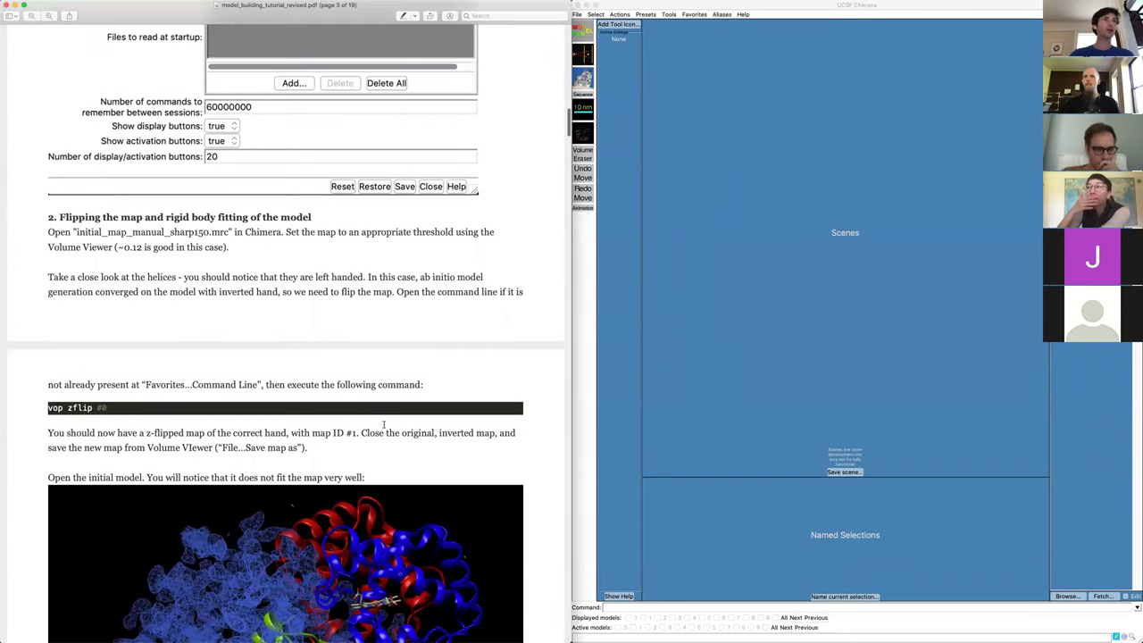
pyautogui.scroll(-4, 384, 424)
pyautogui.click(742, 258)
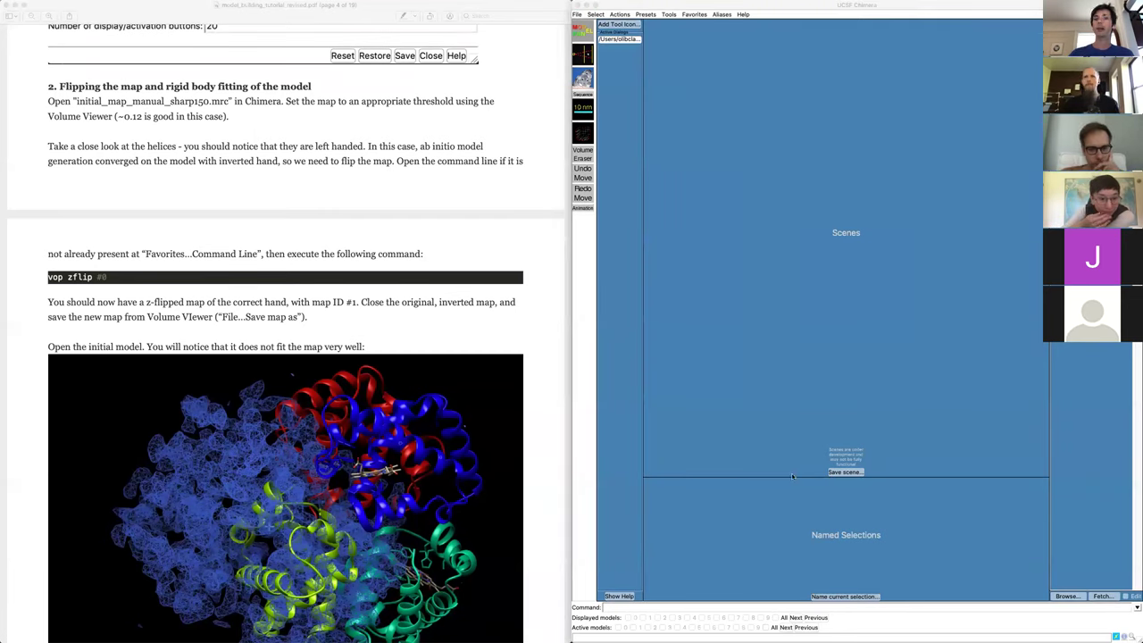
pyautogui.click(611, 257)
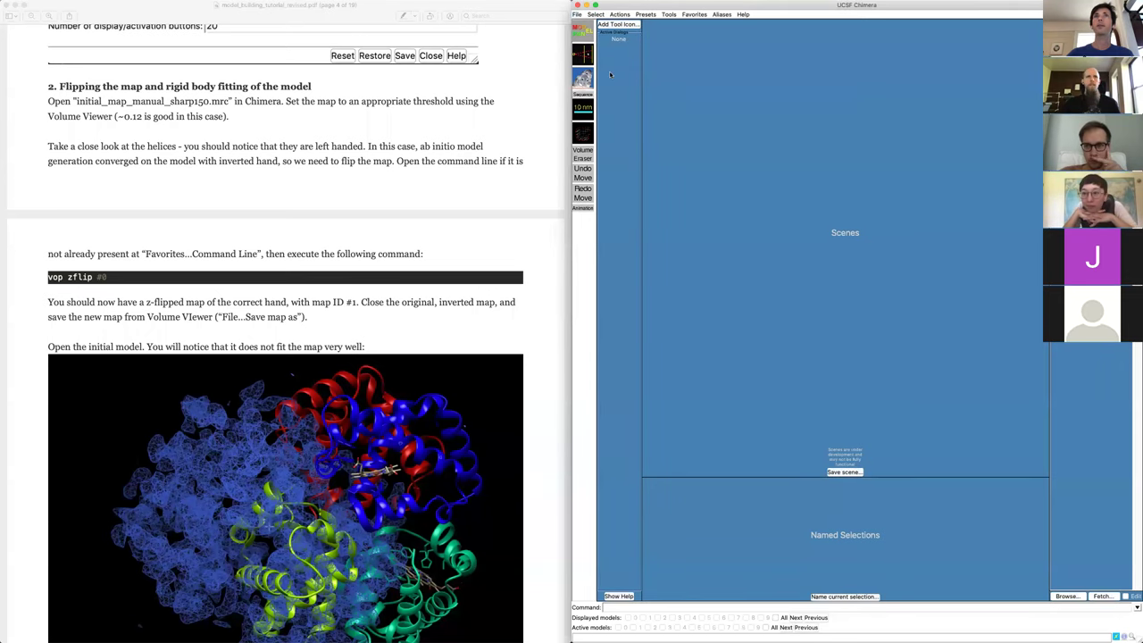
# - Move the Chimera window clear of the screen edge and bring its file-opening dialog into view
pyautogui.moveTo(792, 11); pyautogui.dragTo(815, 112)
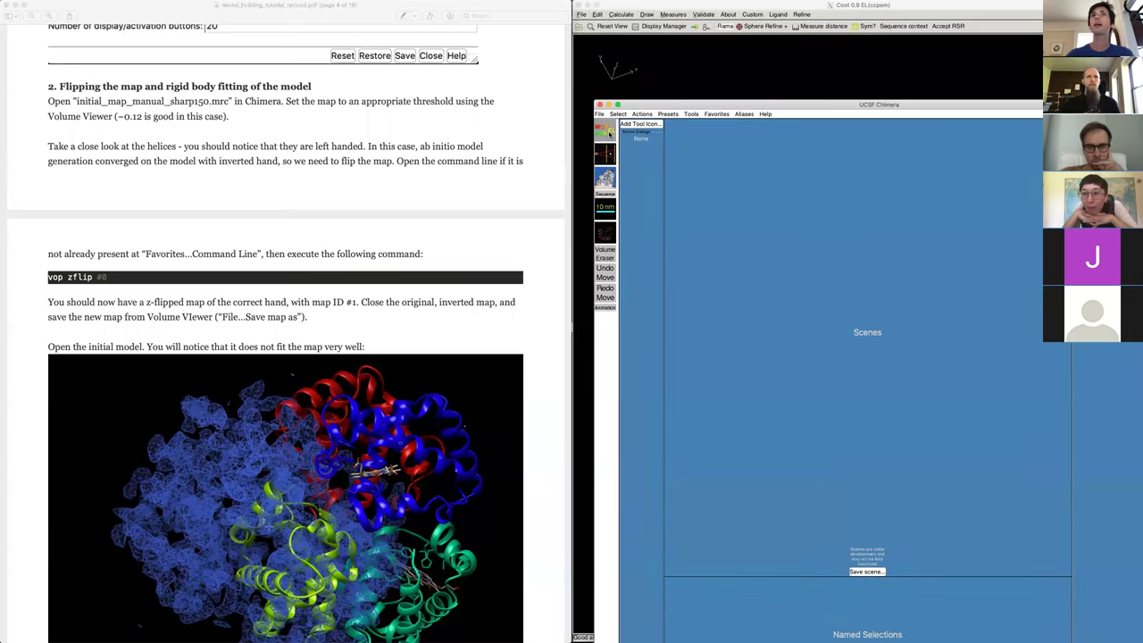
pyautogui.click(599, 113)
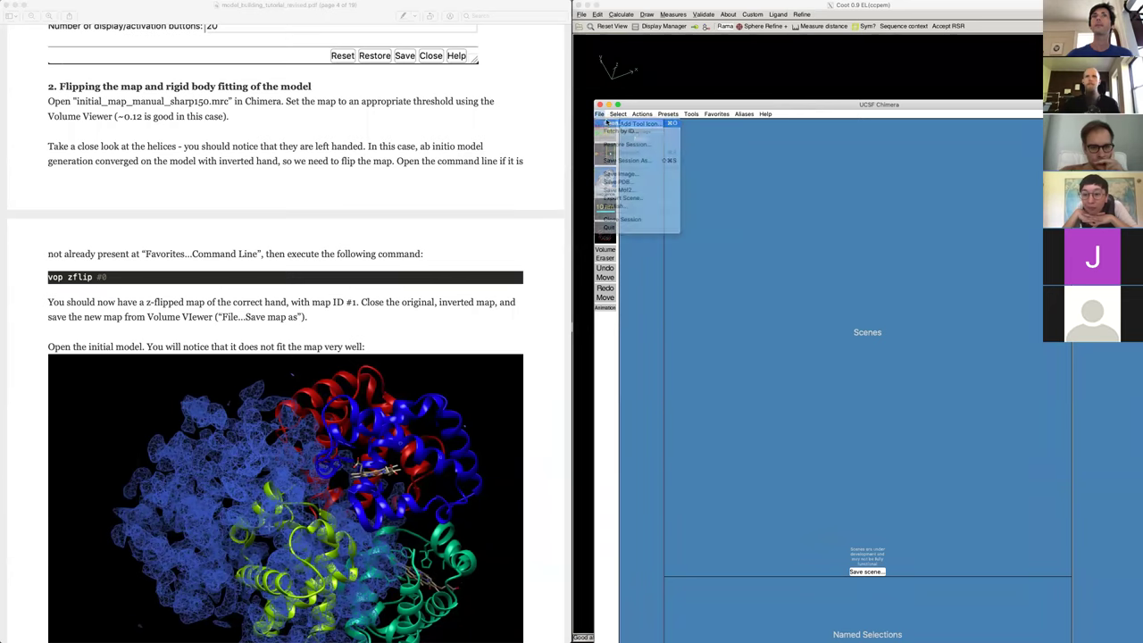
pyautogui.click(678, 200)
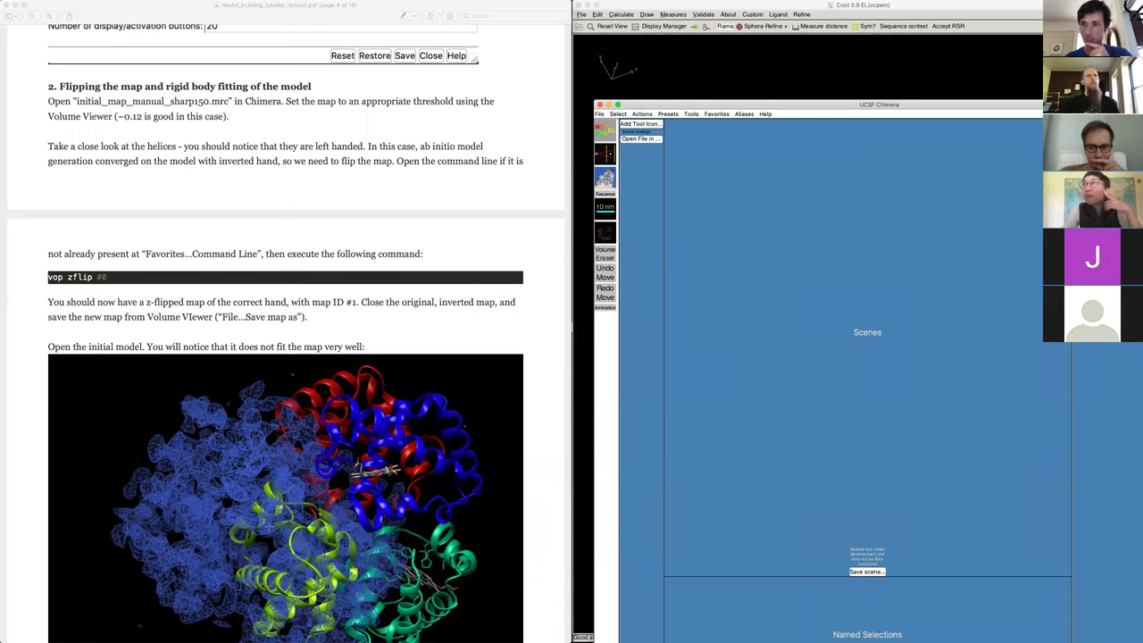
pyautogui.moveTo(1002, 642); pyautogui.dragTo(999, 559)
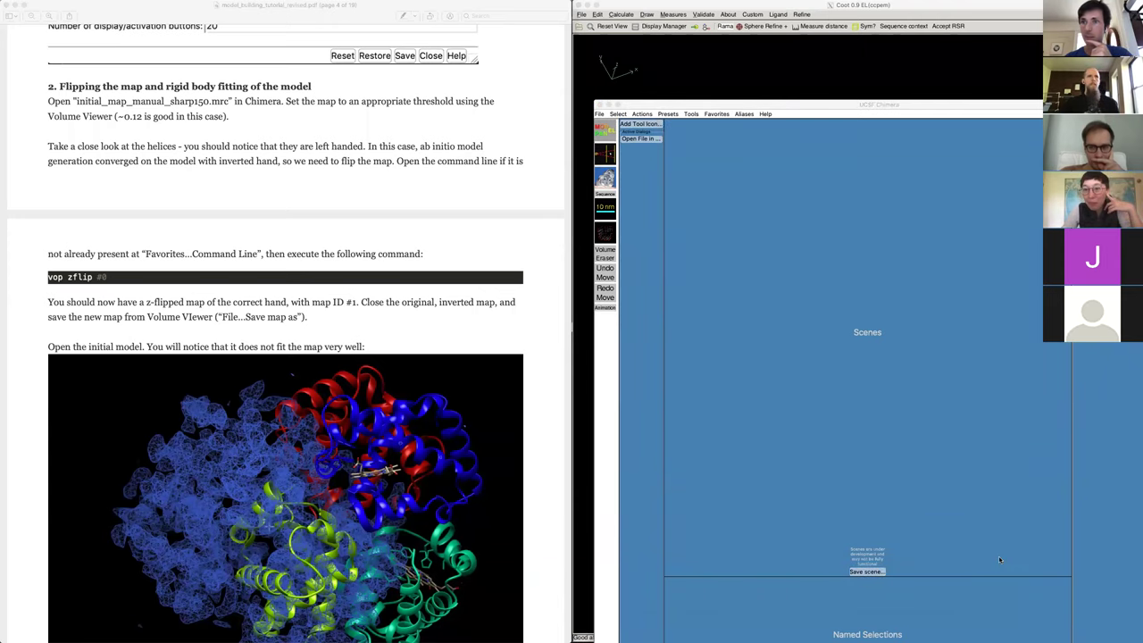
pyautogui.moveTo(1002, 642); pyautogui.dragTo(1040, 177)
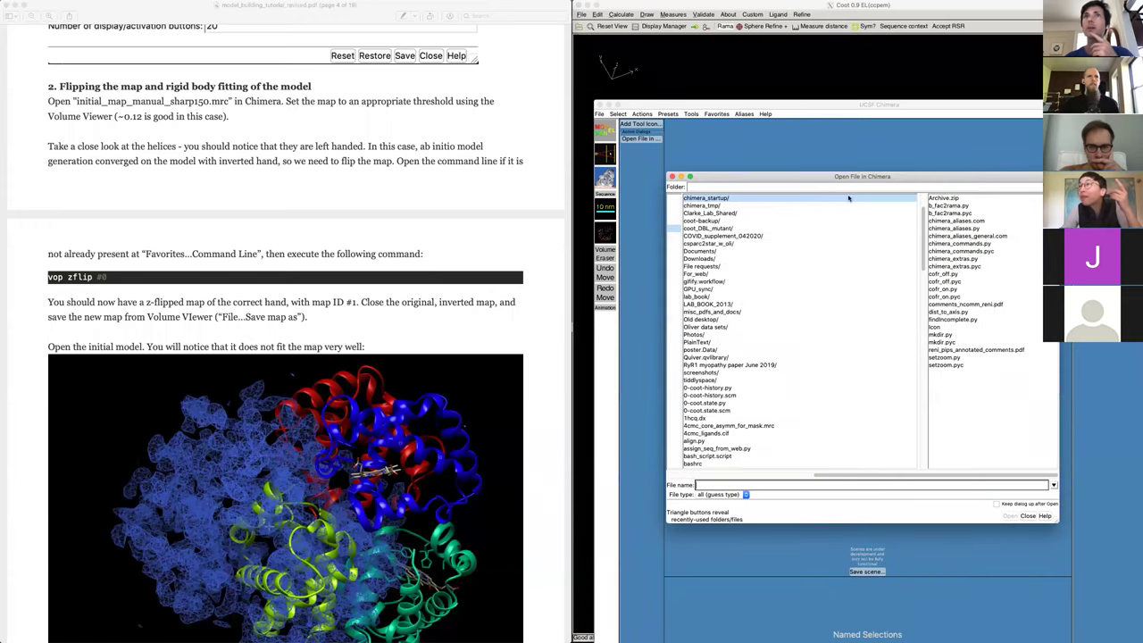
# - Open initial_model.pdb from the coot_tutorial folder in Downloads, keeping the dialog up after opening
pyautogui.moveTo(911, 474); pyautogui.dragTo(765, 481)
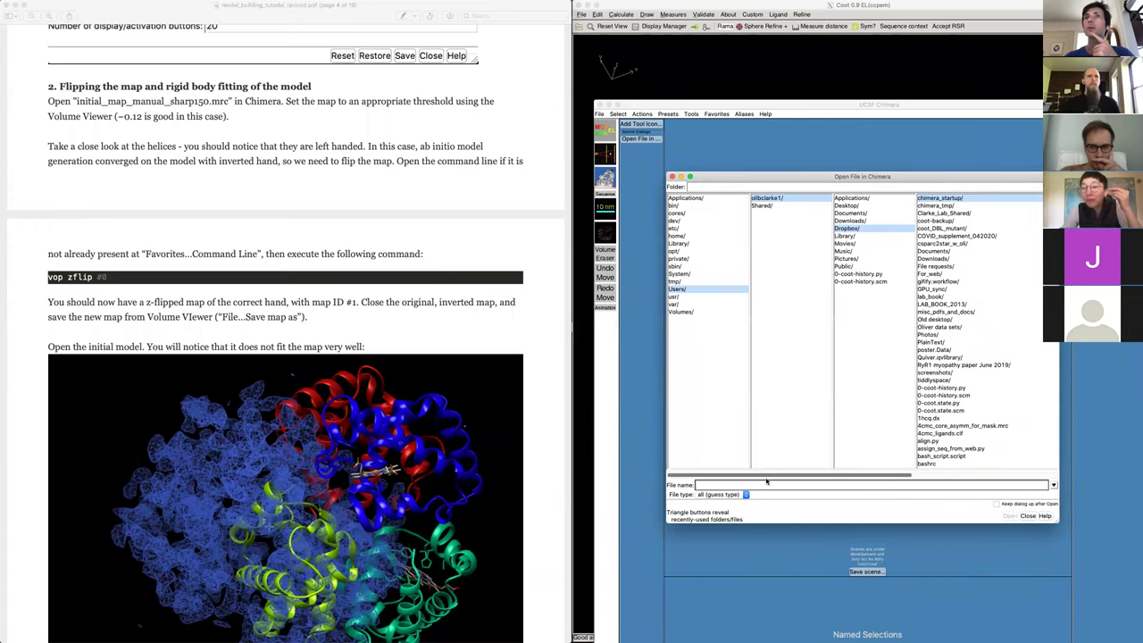
pyautogui.click(888, 222)
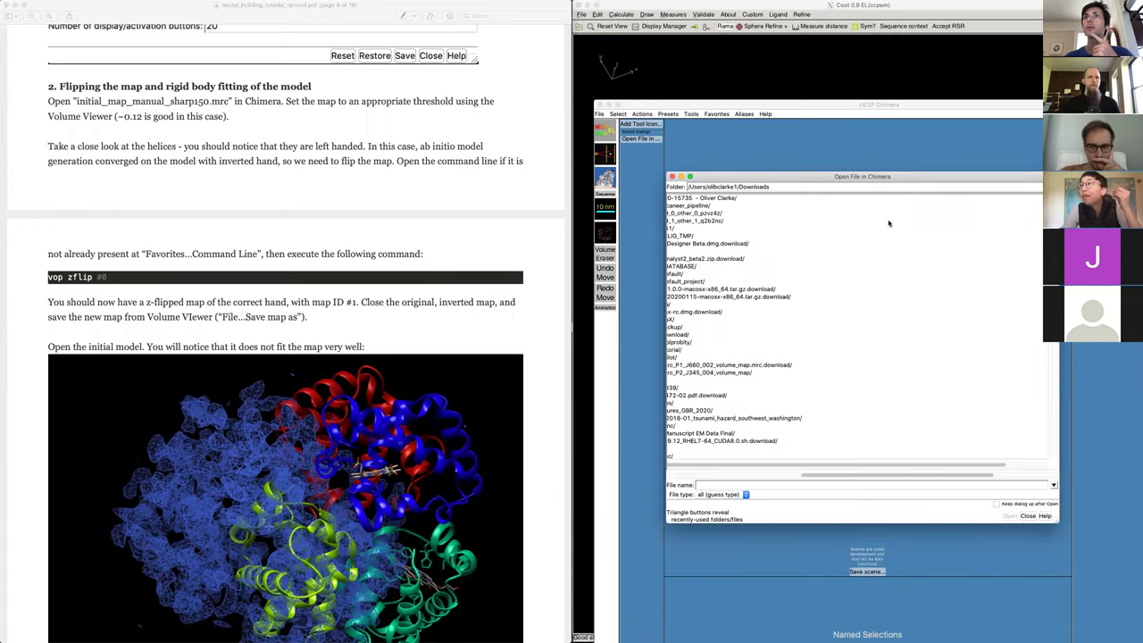
pyautogui.moveTo(855, 475); pyautogui.dragTo(776, 475)
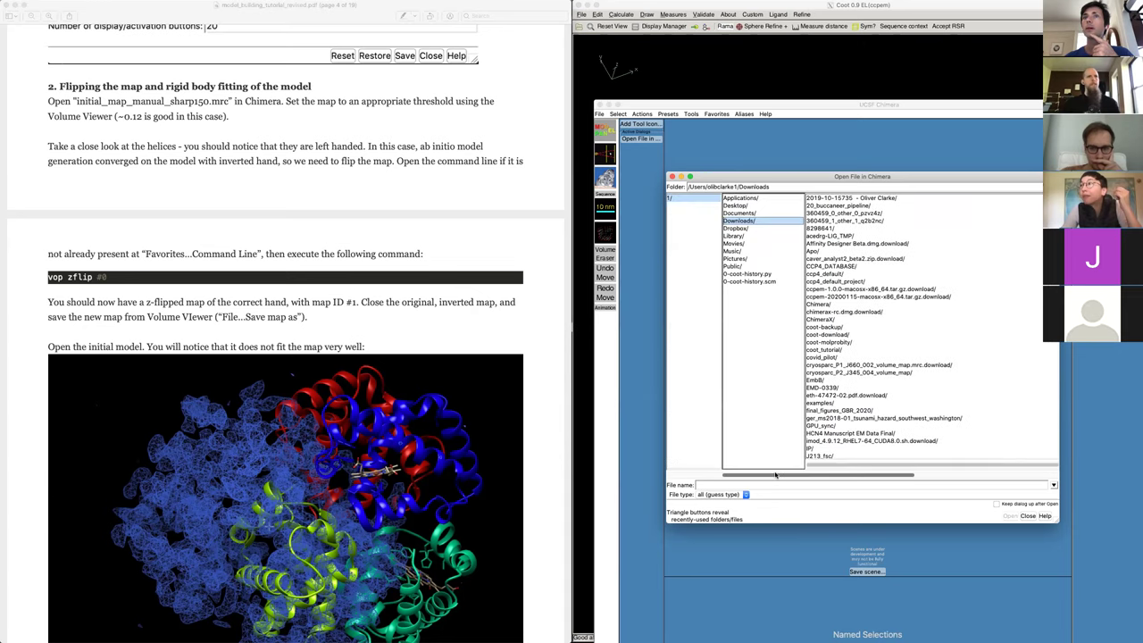
pyautogui.click(832, 349)
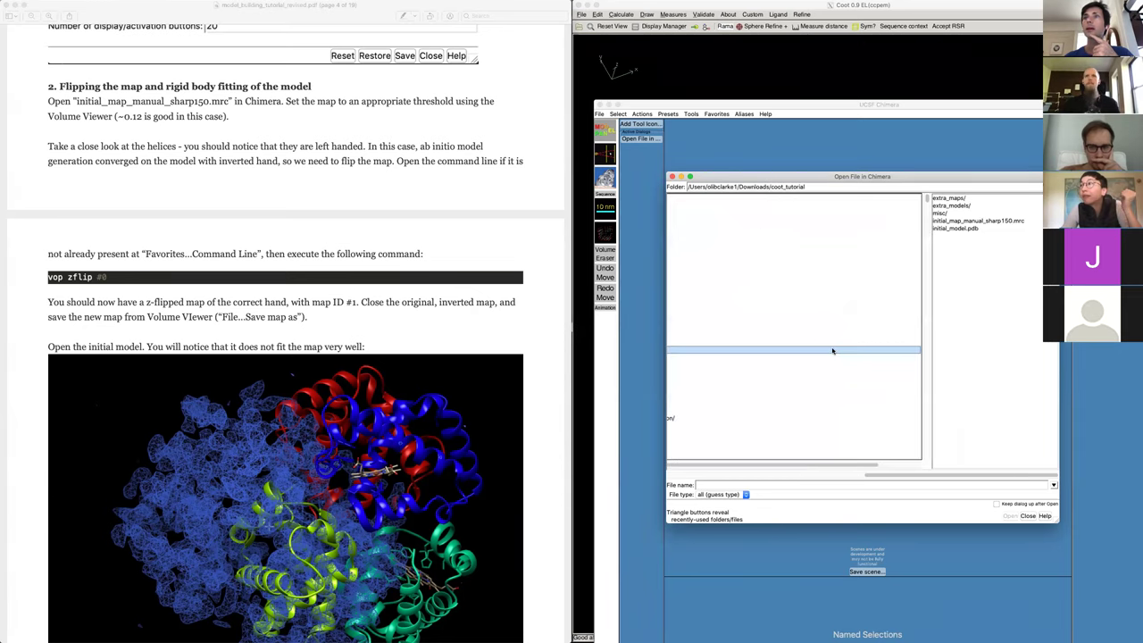
pyautogui.click(973, 228)
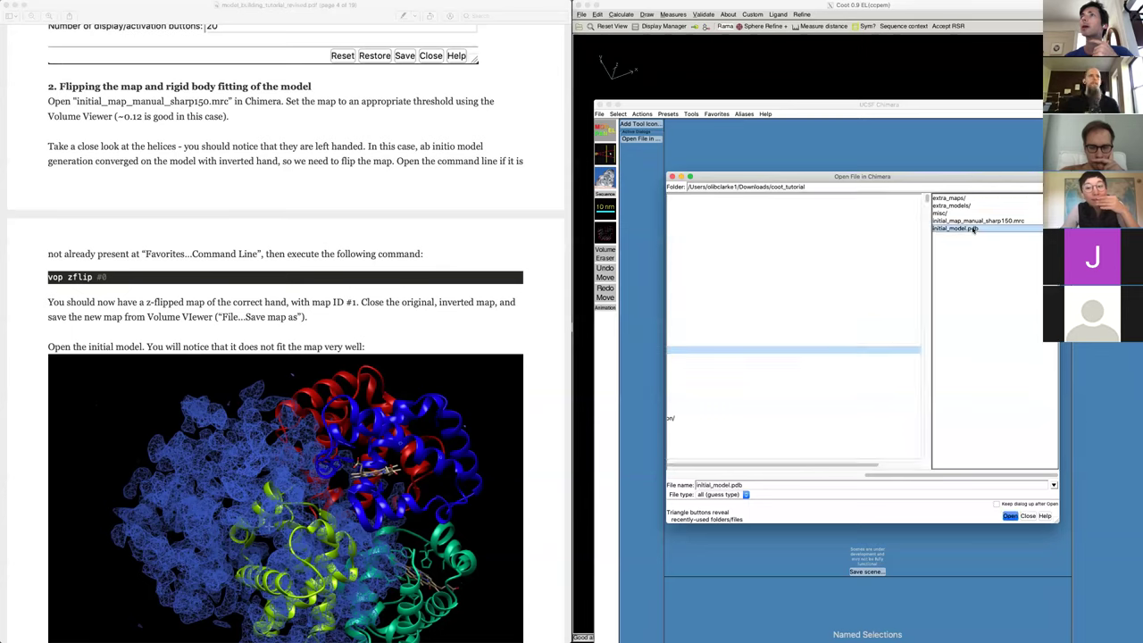
pyautogui.click(1010, 516)
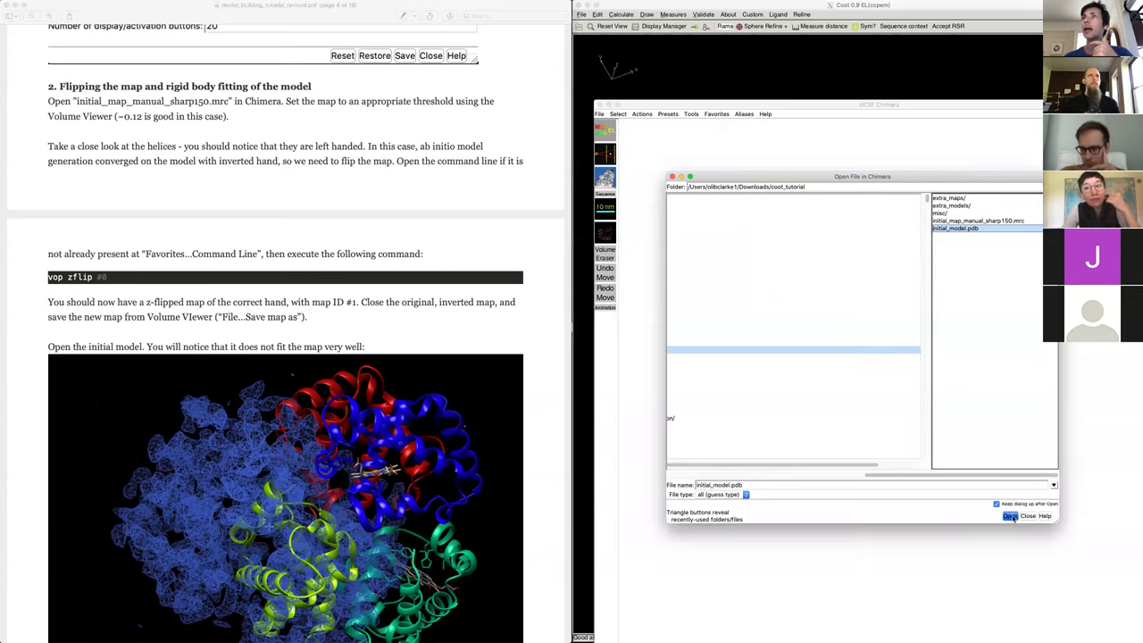
# - Open initial_map_manual_sharp150.mrc with the file type MRC density map and close the file dialog
pyautogui.click(982, 220)
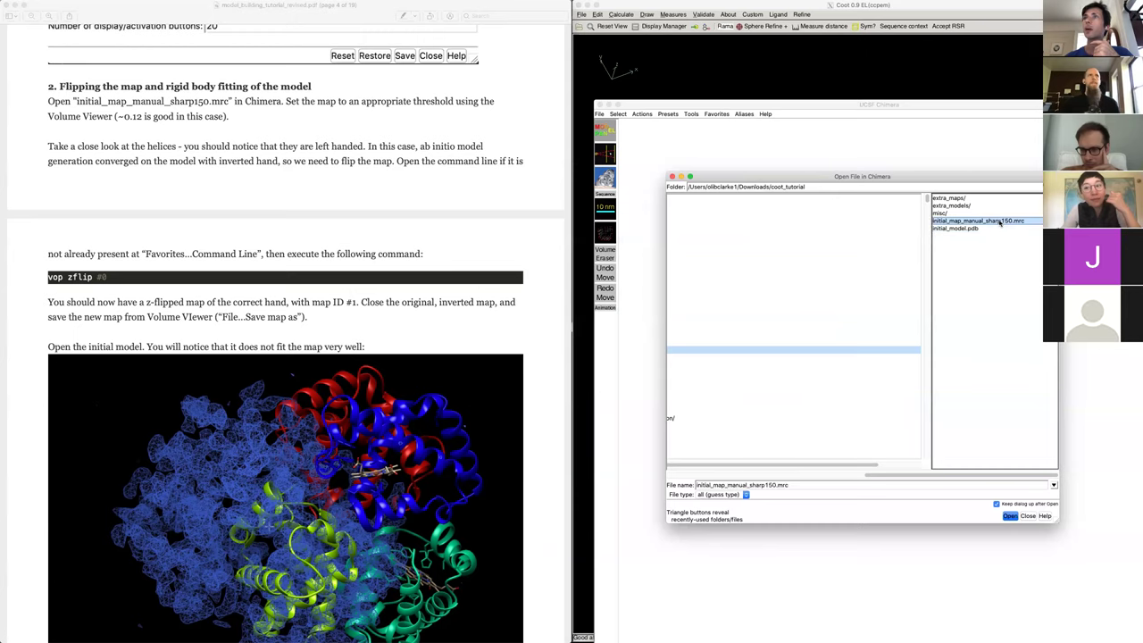
pyautogui.click(745, 493)
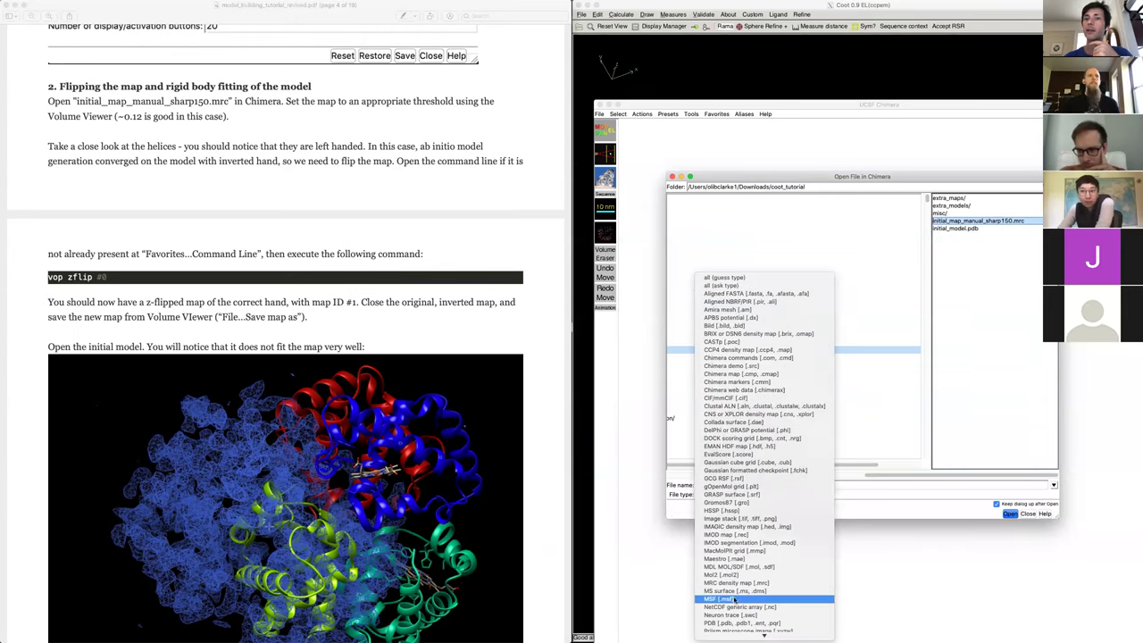
pyautogui.click(740, 583)
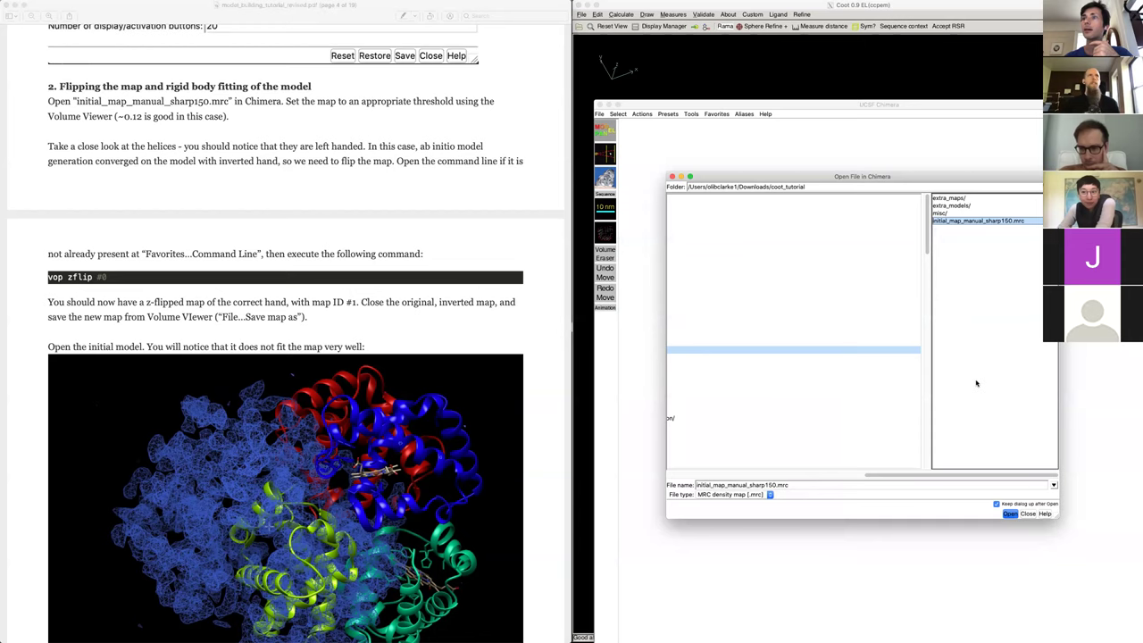
pyautogui.click(1010, 515)
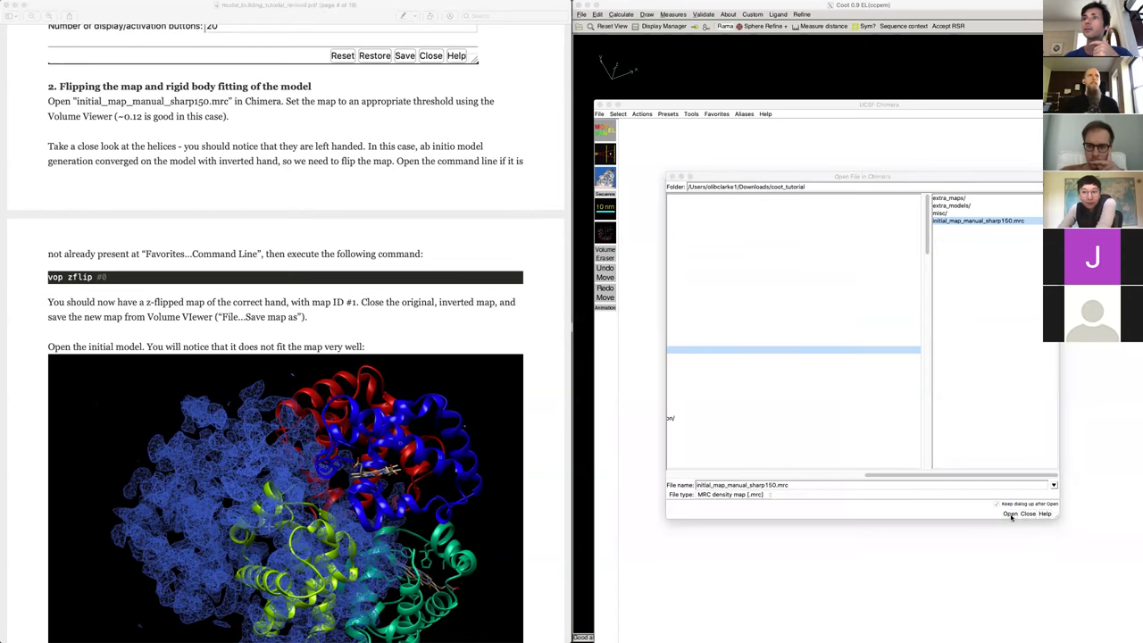
pyautogui.click(1032, 513)
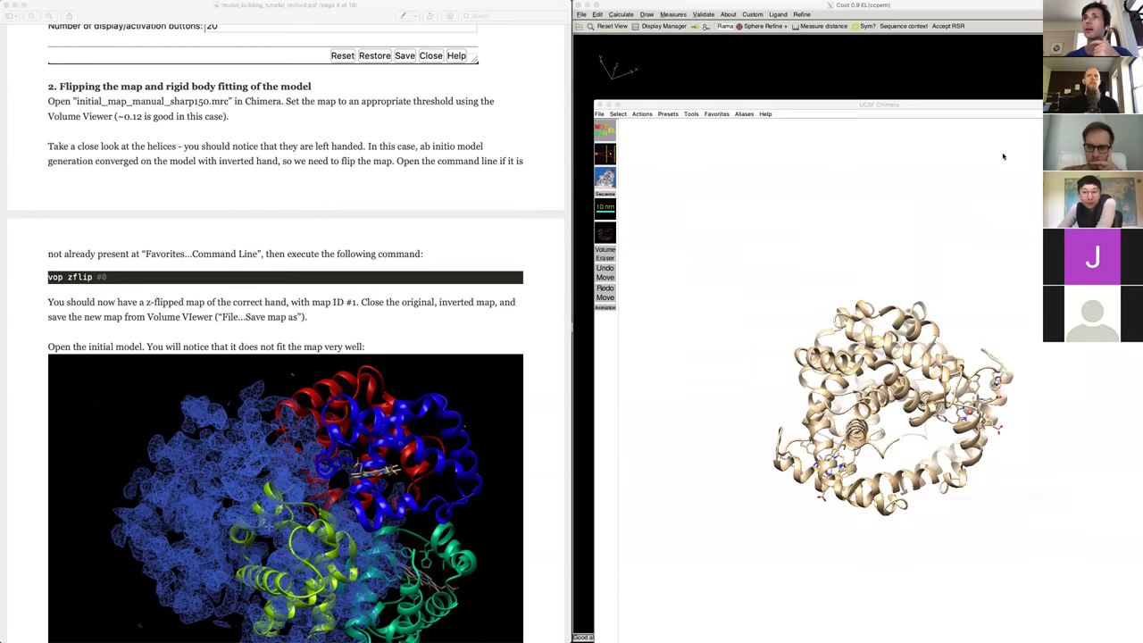
# - Reposition the Chimera window, turn on display of the density map (model 1), and enlarge the Volume Viewer
pyautogui.moveTo(987, 102); pyautogui.dragTo(920, 27)
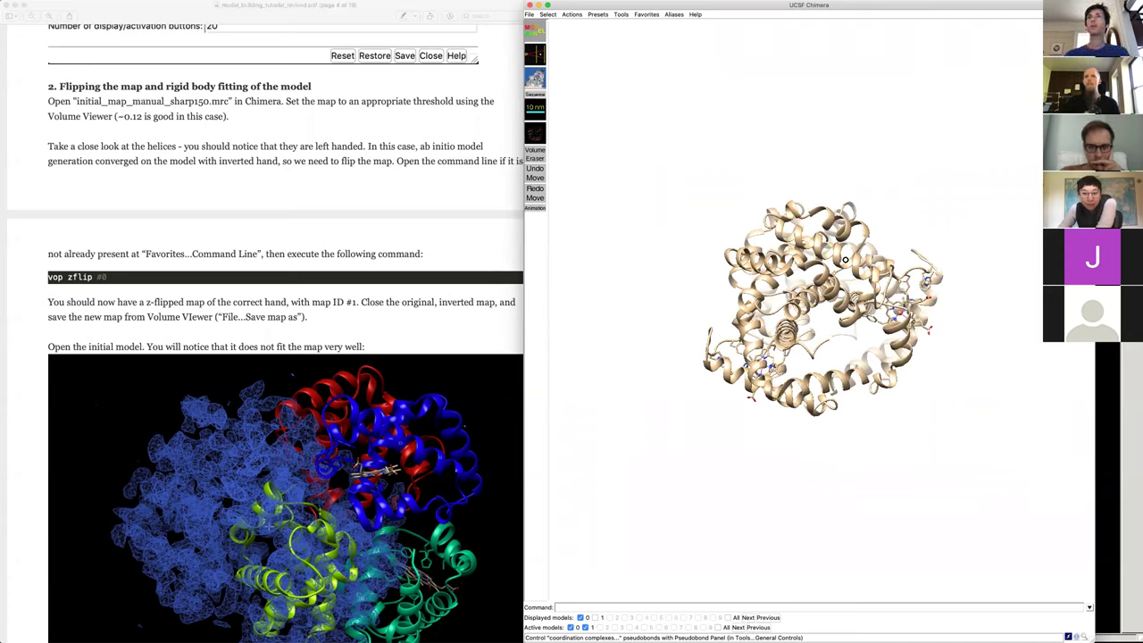
pyautogui.moveTo(845, 260); pyautogui.dragTo(974, 472)
pyautogui.moveTo(897, 324); pyautogui.dragTo(880, 364)
pyautogui.scroll(-5, 880, 363)
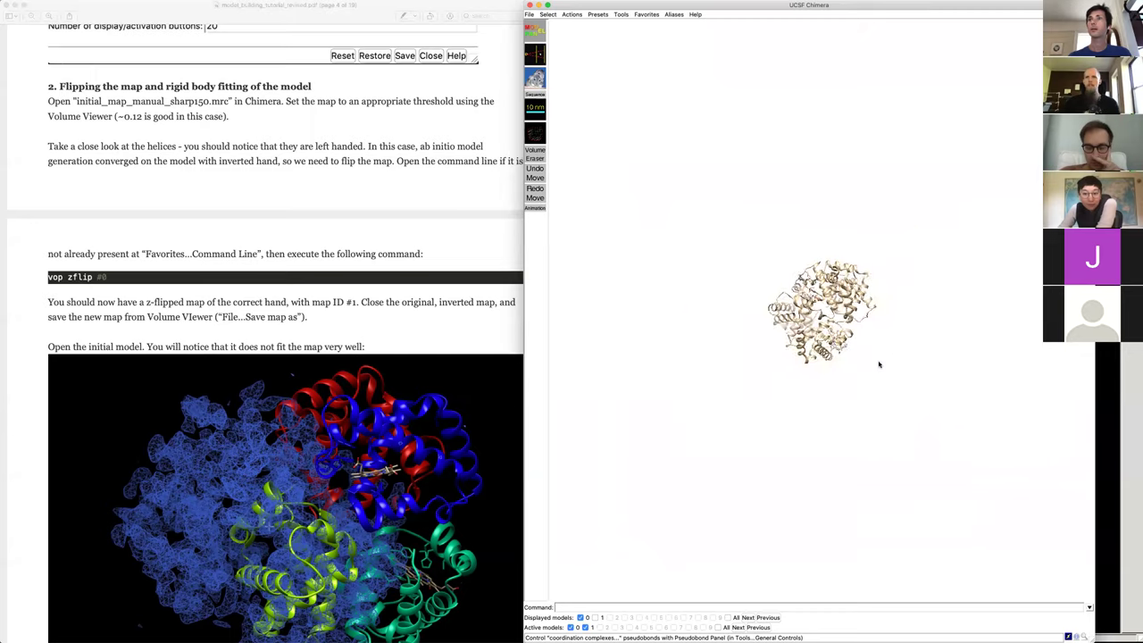
pyautogui.click(595, 616)
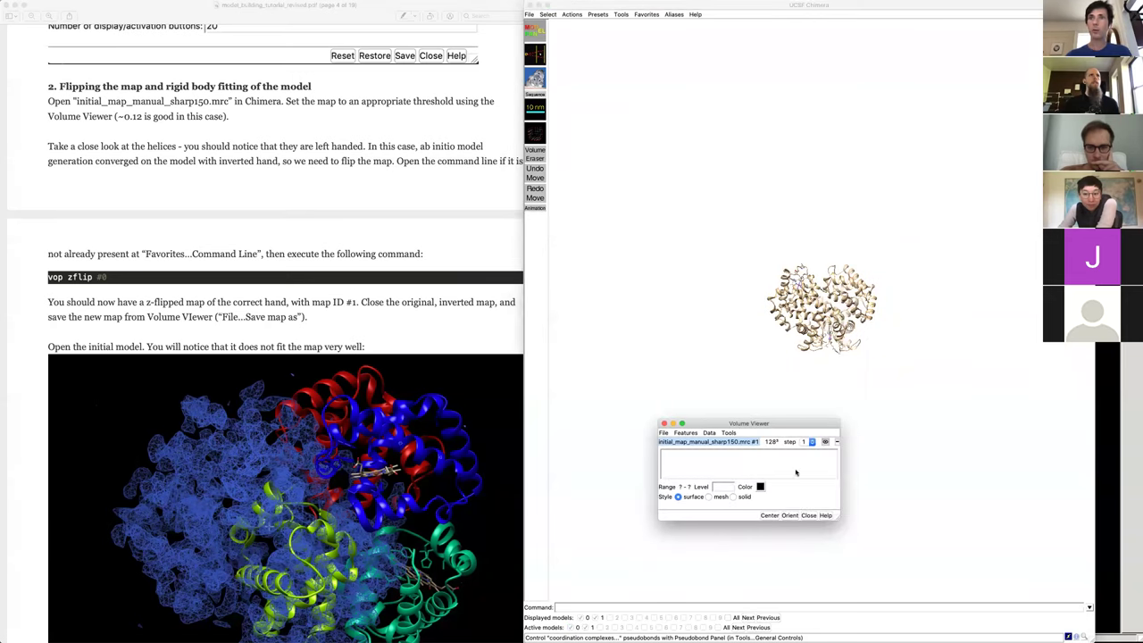
pyautogui.moveTo(846, 528); pyautogui.dragTo(904, 550)
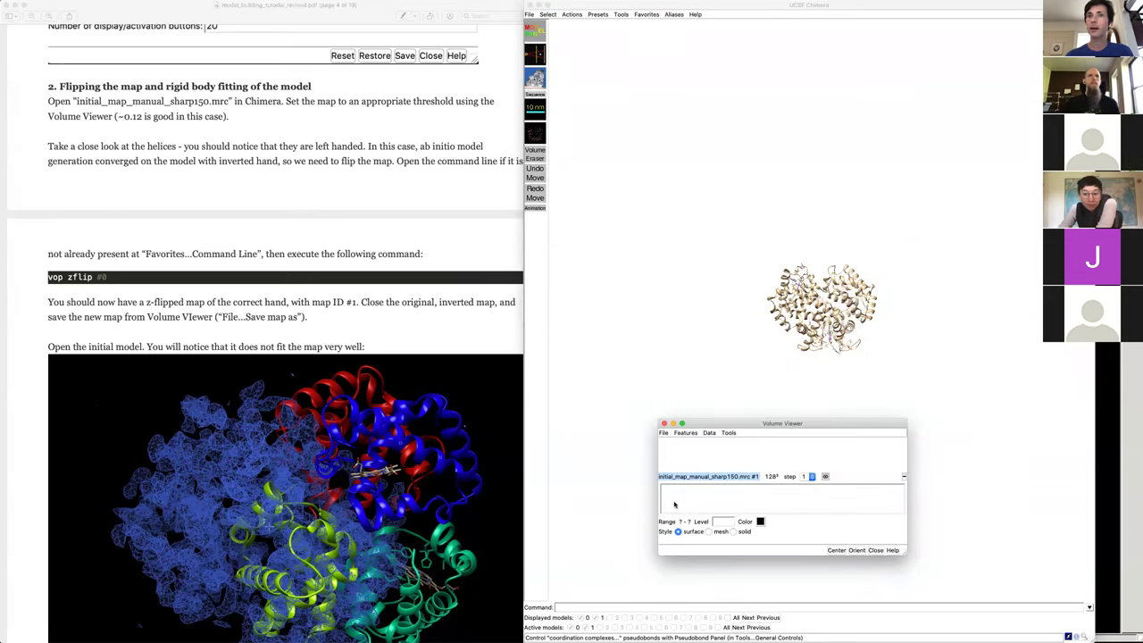
# - Shorten the Chimera window and examine how the atomic model sits relative to the density map
pyautogui.click(789, 364)
pyautogui.moveTo(789, 364); pyautogui.dragTo(832, 339)
pyautogui.scroll(10, 832, 339)
pyautogui.moveTo(1094, 638); pyautogui.dragTo(1101, 600)
pyautogui.scroll(-6, 823, 453)
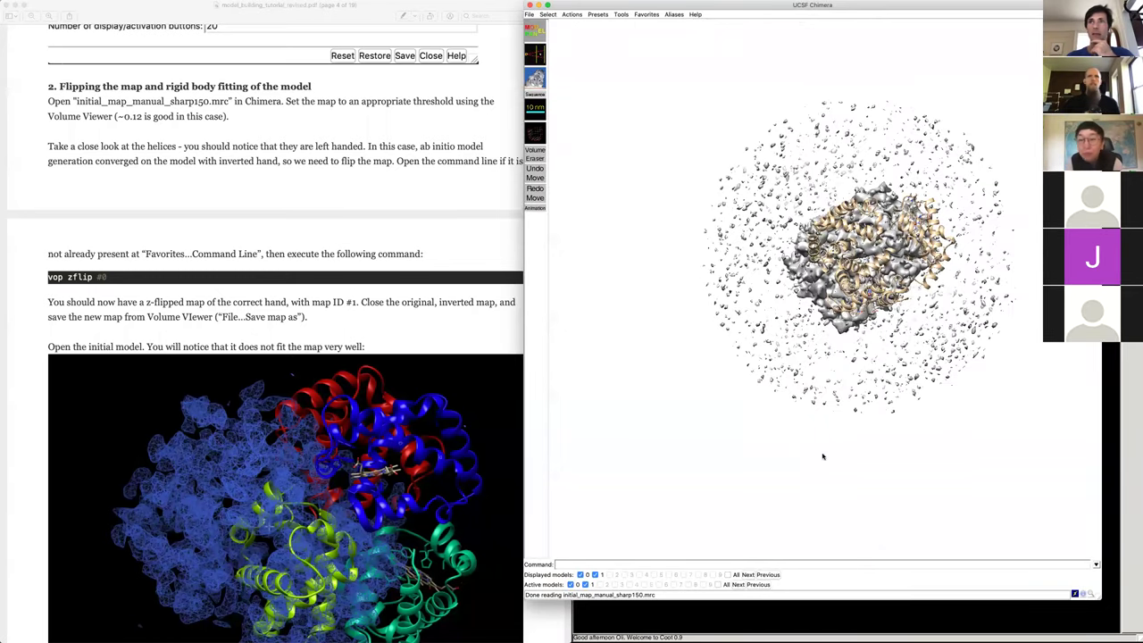
pyautogui.hscroll(5, 823, 456)
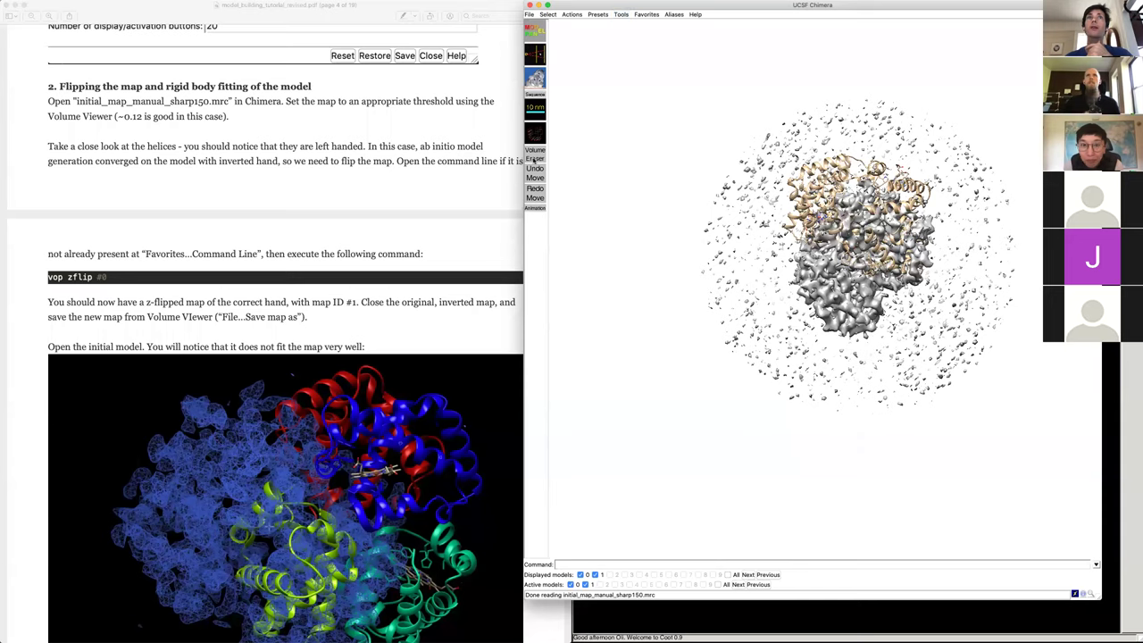
# - Set the density map's threshold level to 0.12 in the Volume Viewer and move that dialog higher up
pyautogui.click(539, 130)
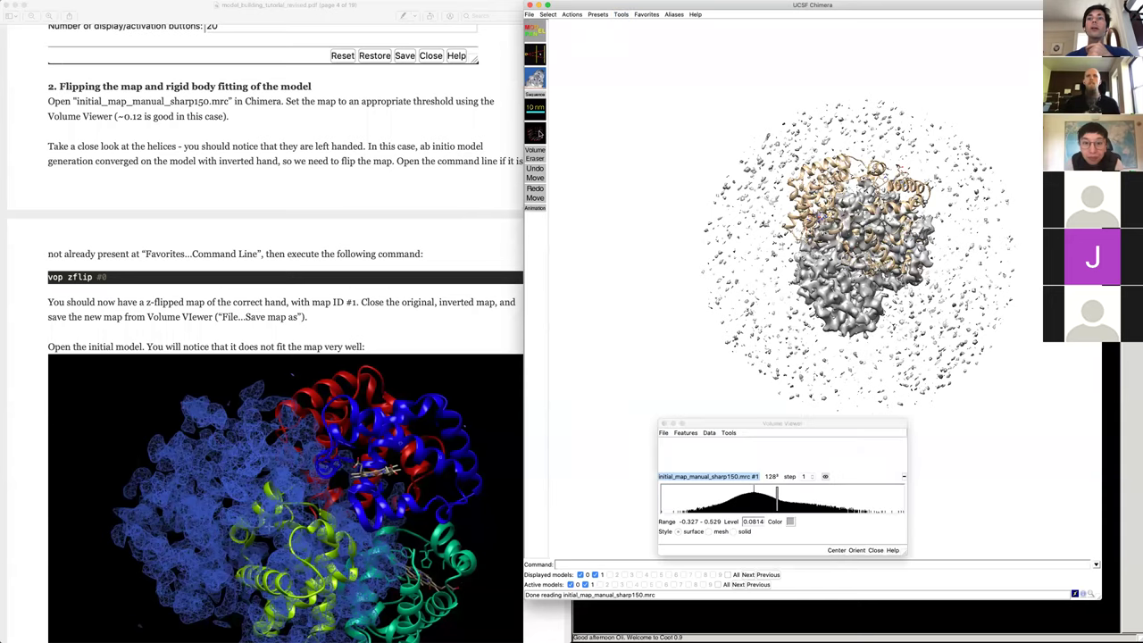
pyautogui.click(750, 523)
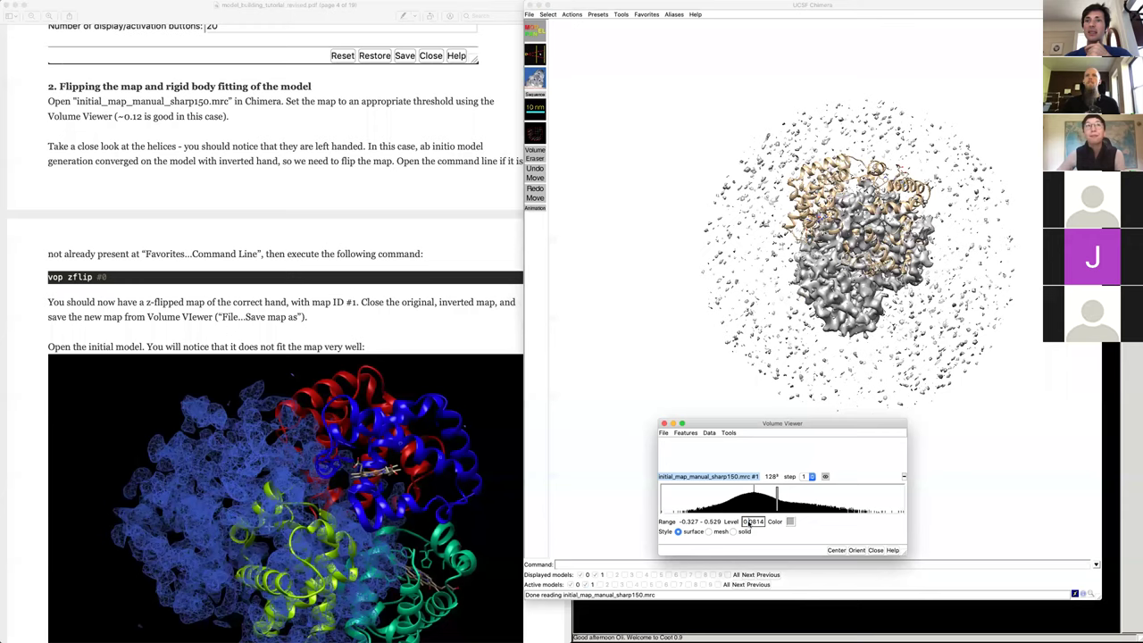
pyautogui.moveTo(748, 524); pyautogui.dragTo(801, 533)
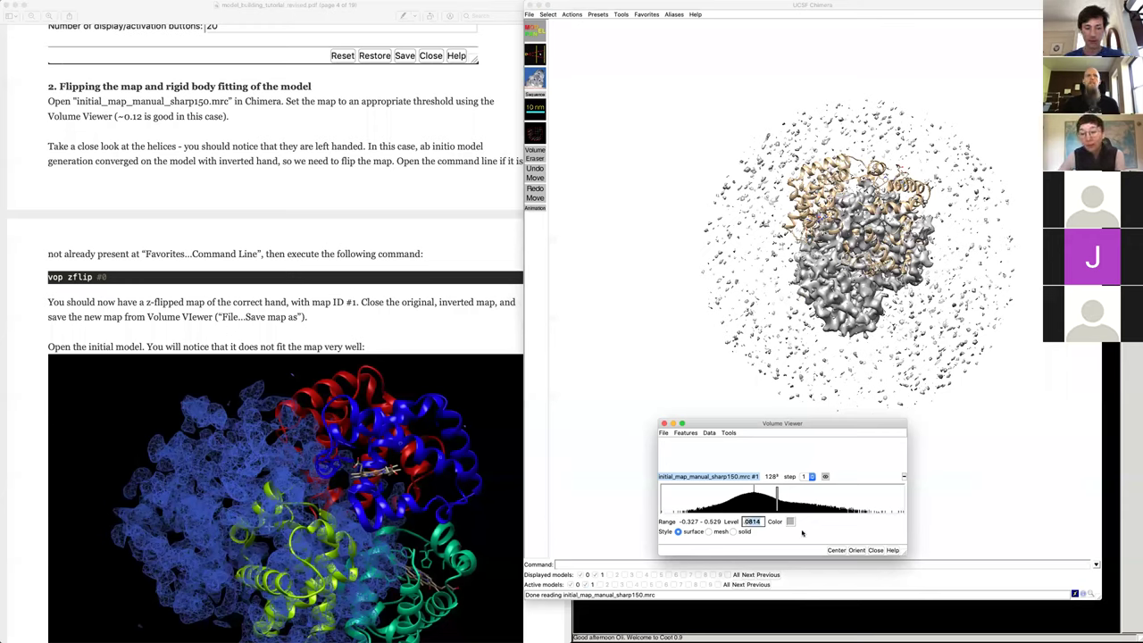
pyautogui.write('0.12')
pyautogui.press('Return')
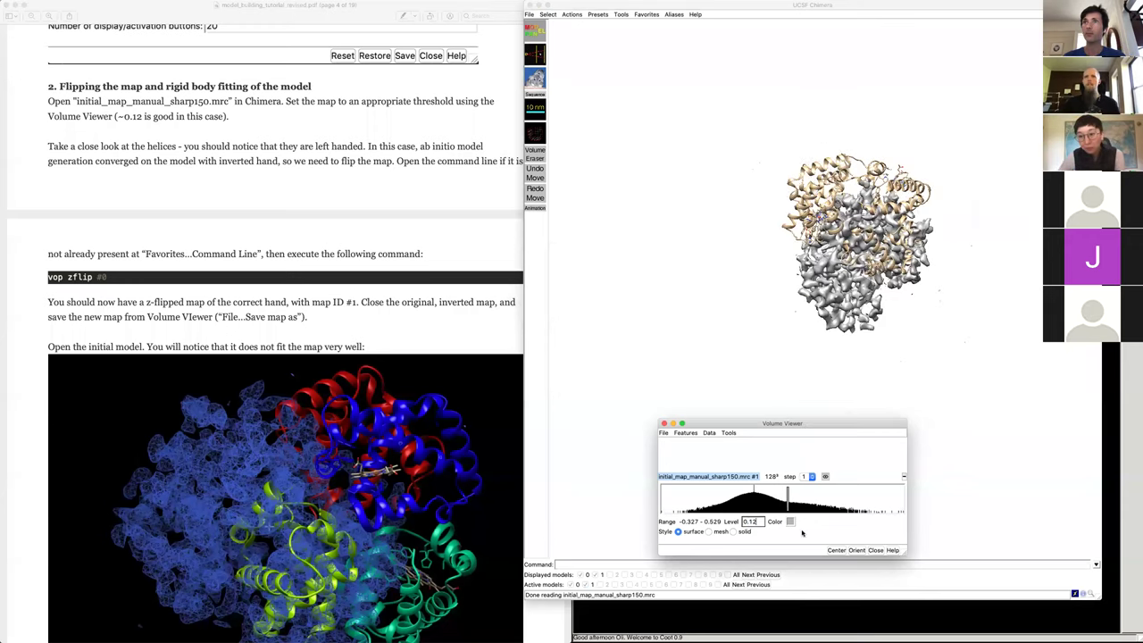
pyautogui.moveTo(776, 423); pyautogui.dragTo(746, 352)
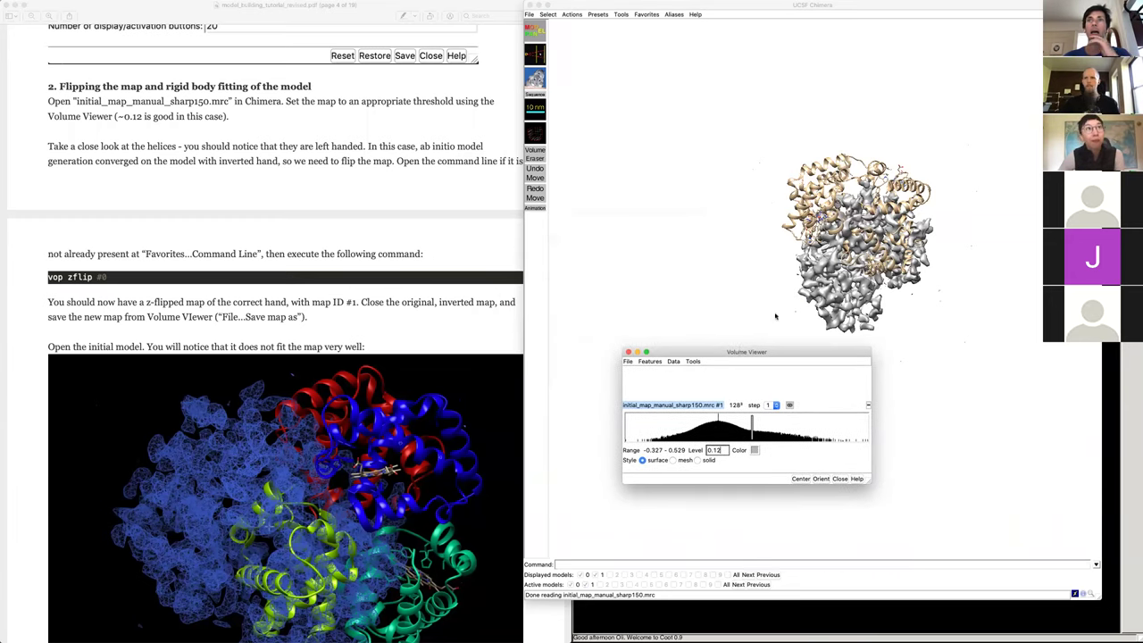
# - Lock the center of rotation to the view center with the cofron alias and examine the handedness of the map's helices
pyautogui.click(777, 315)
pyautogui.hscroll(-5, 777, 313)
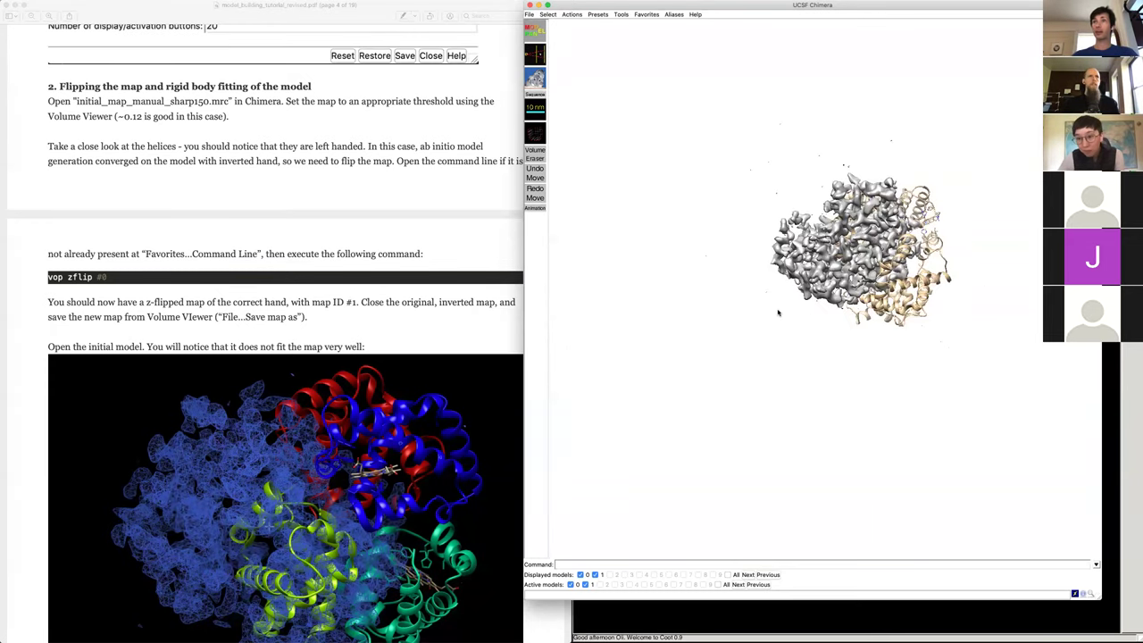
pyautogui.click(601, 565)
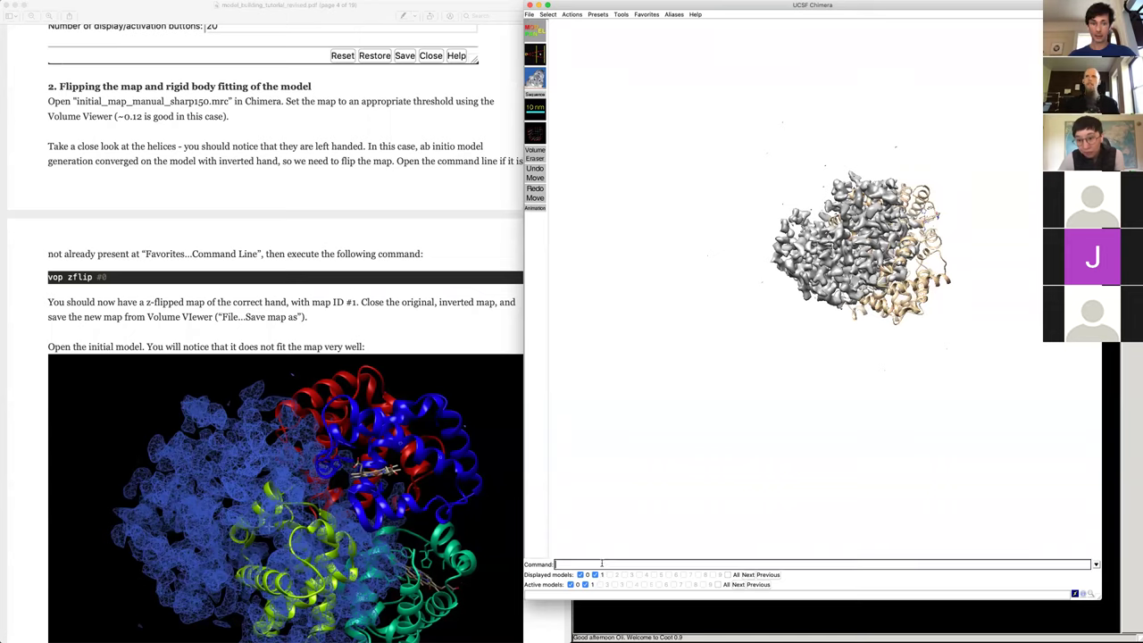
pyautogui.write('cofr on')
pyautogui.press('Return')
pyautogui.click(809, 429)
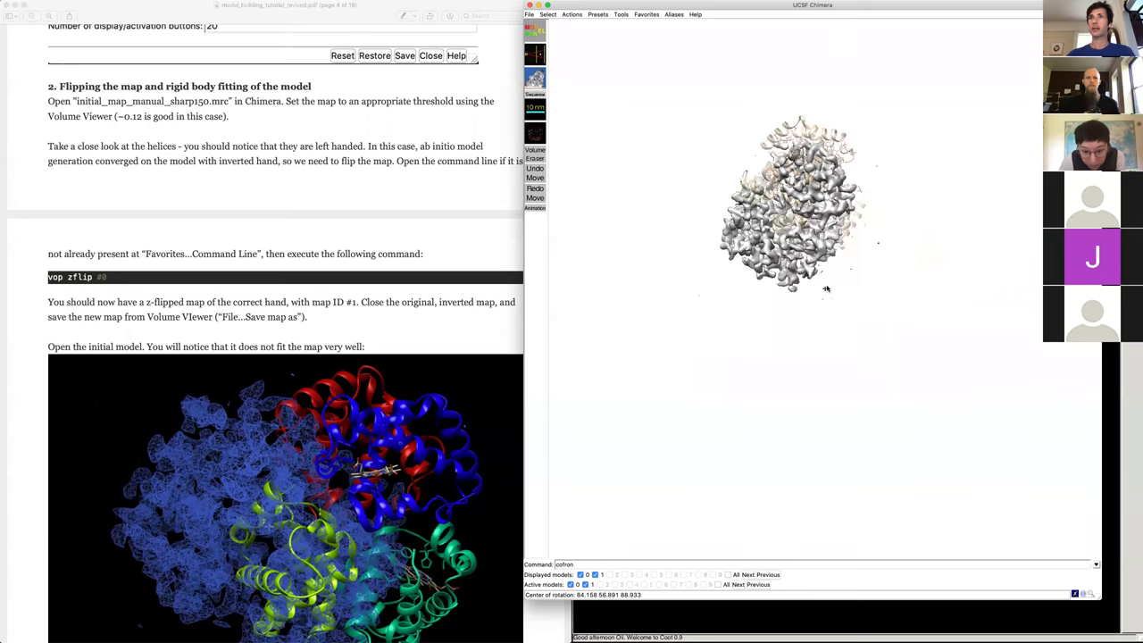
pyautogui.scroll(5, 825, 288)
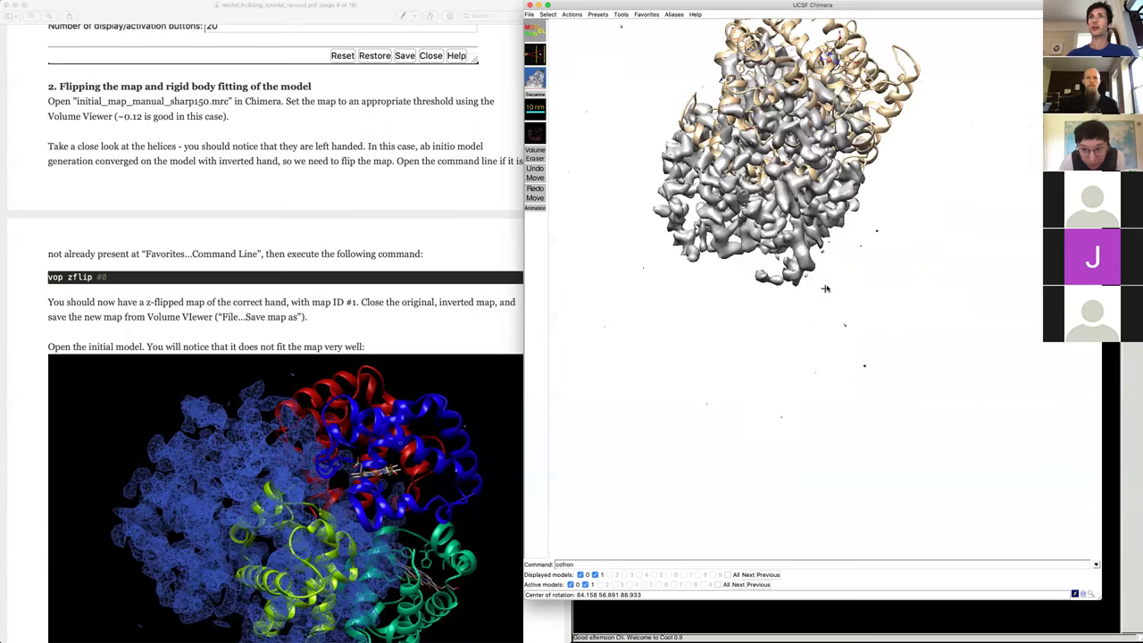
pyautogui.scroll(3, 826, 288)
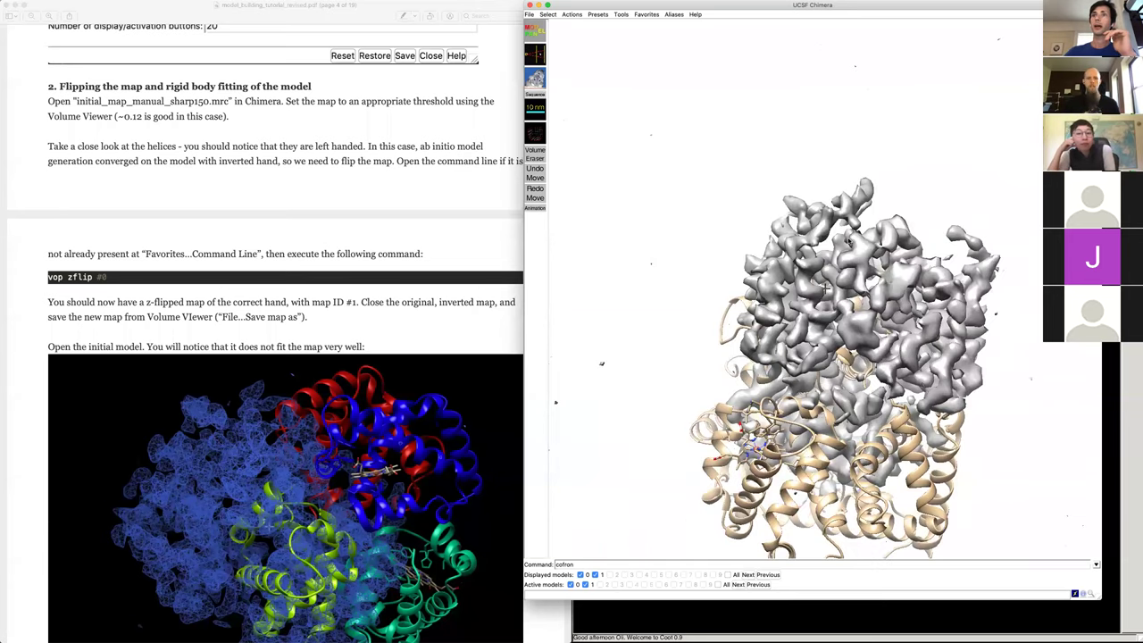
pyautogui.scroll(6, 848, 241)
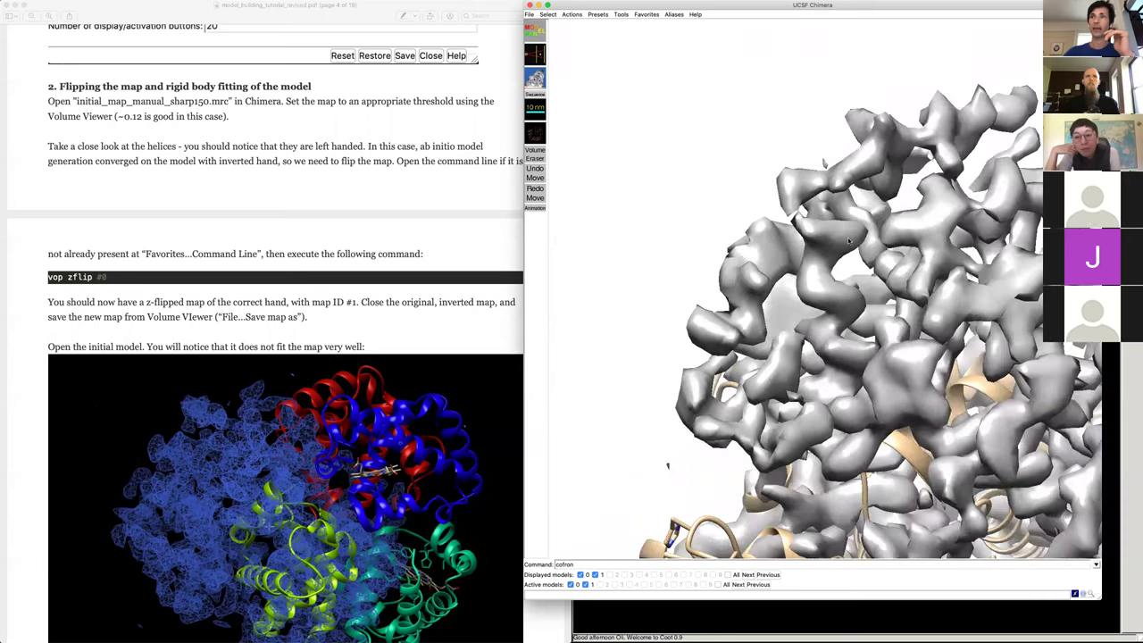
pyautogui.scroll(-3, 848, 240)
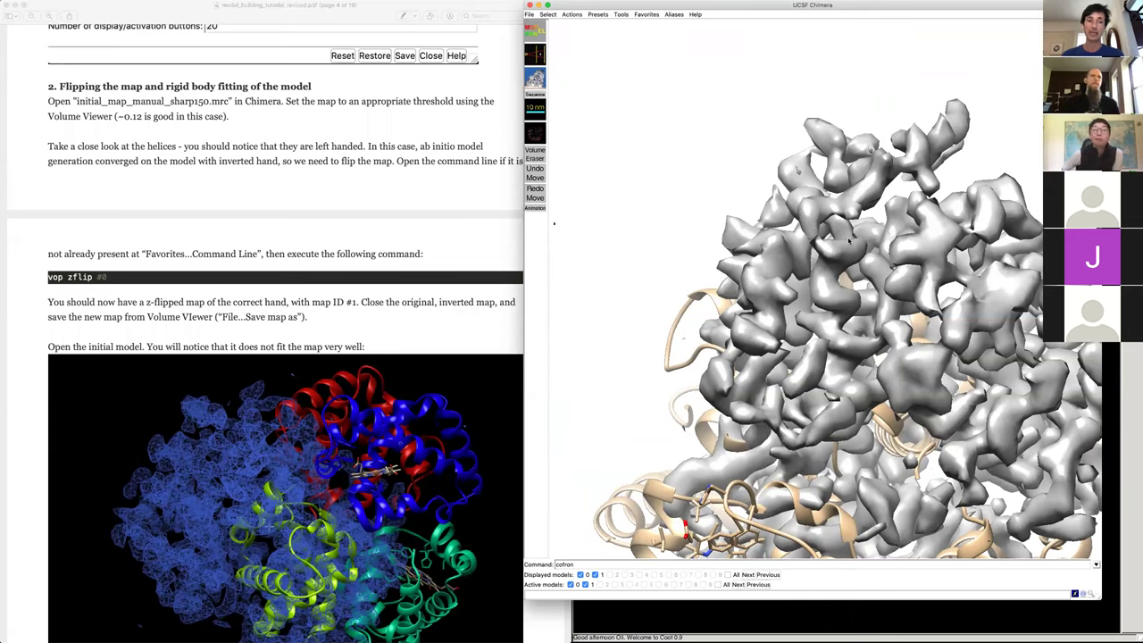
pyautogui.scroll(-5, 849, 239)
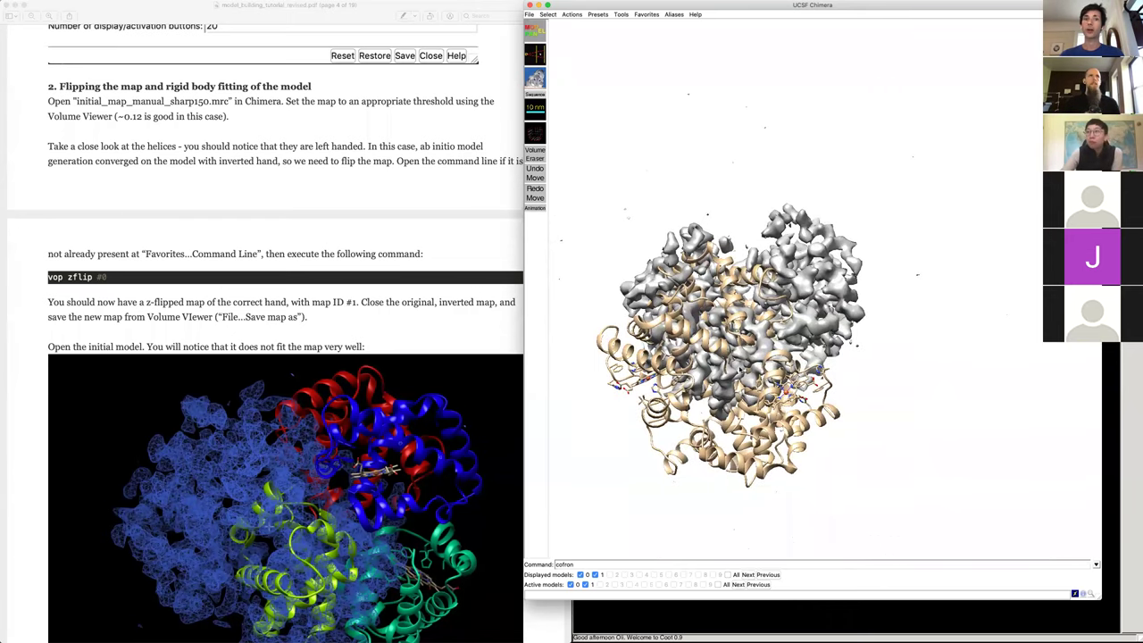
# - Check the flip command in the tutorial, identify the map's model number, and run vop zflip #1 to flip the density map
pyautogui.click(626, 563)
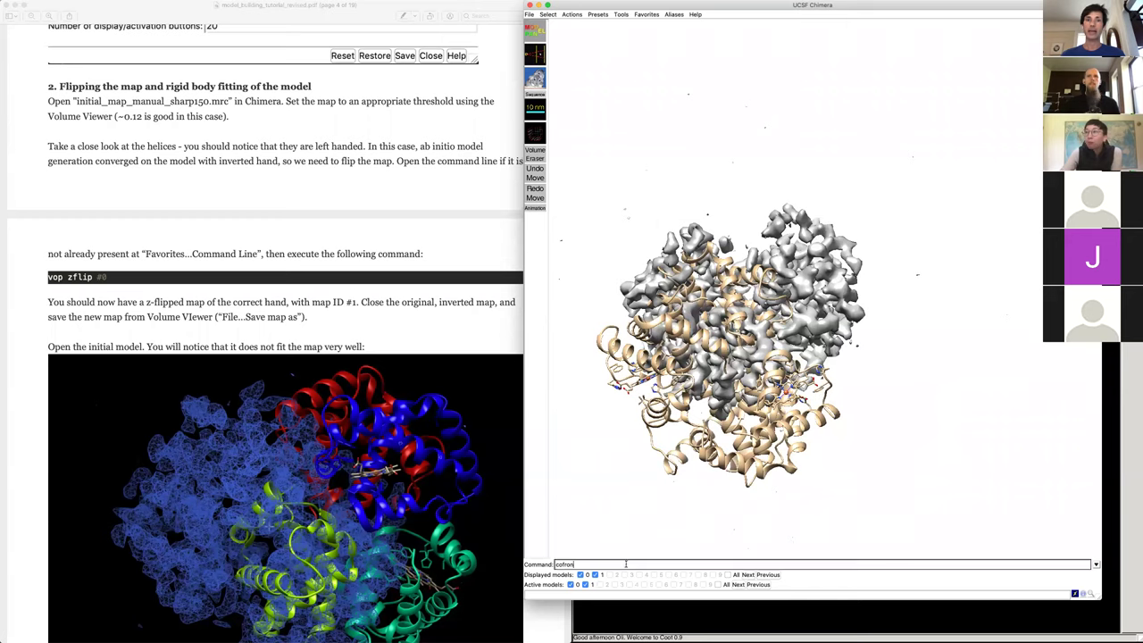
pyautogui.click(224, 337)
pyautogui.scroll(-2, 214, 330)
pyautogui.scroll(1, 66, 221)
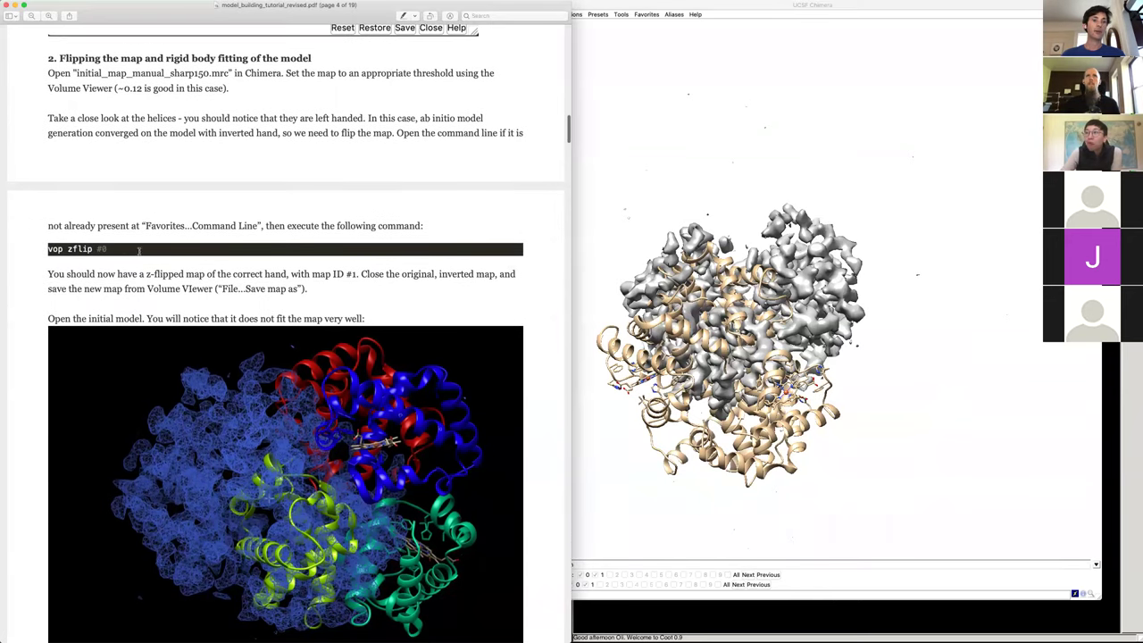
pyautogui.click(681, 569)
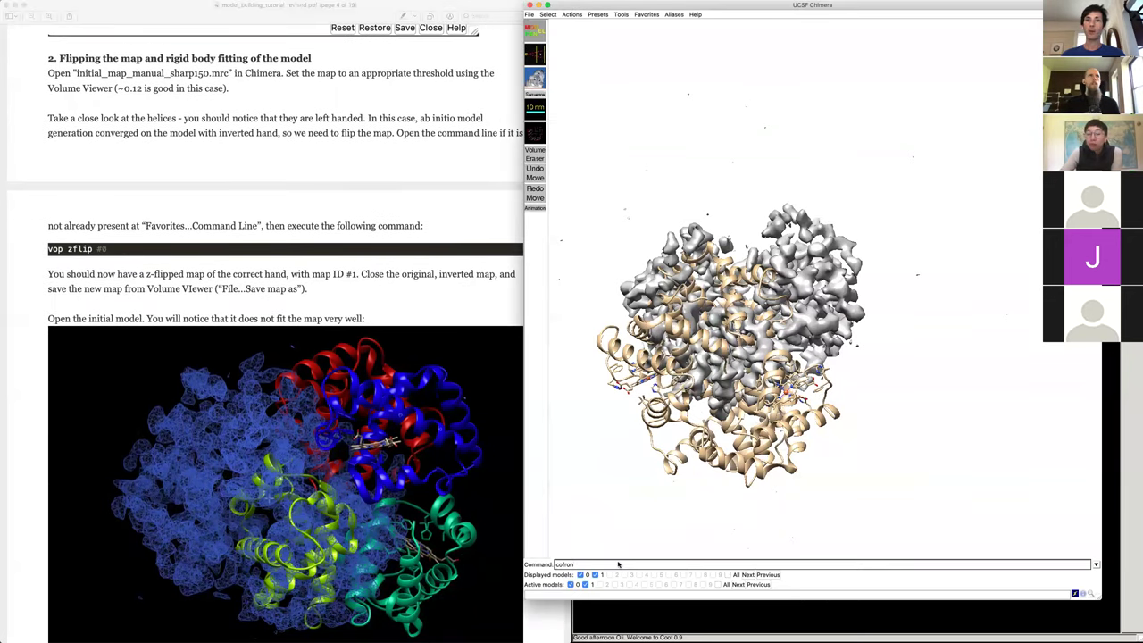
pyautogui.click(580, 574)
pyautogui.click(580, 574)
pyautogui.click(593, 574)
pyautogui.click(594, 574)
pyautogui.moveTo(592, 562); pyautogui.dragTo(484, 563)
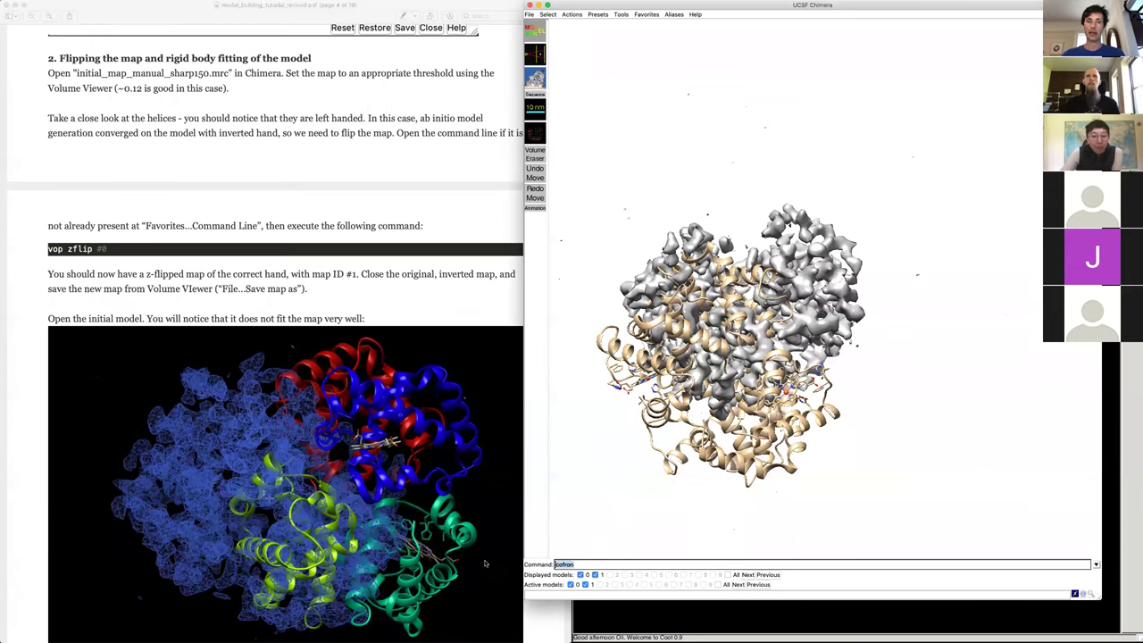
pyautogui.write('vop zflip #1')
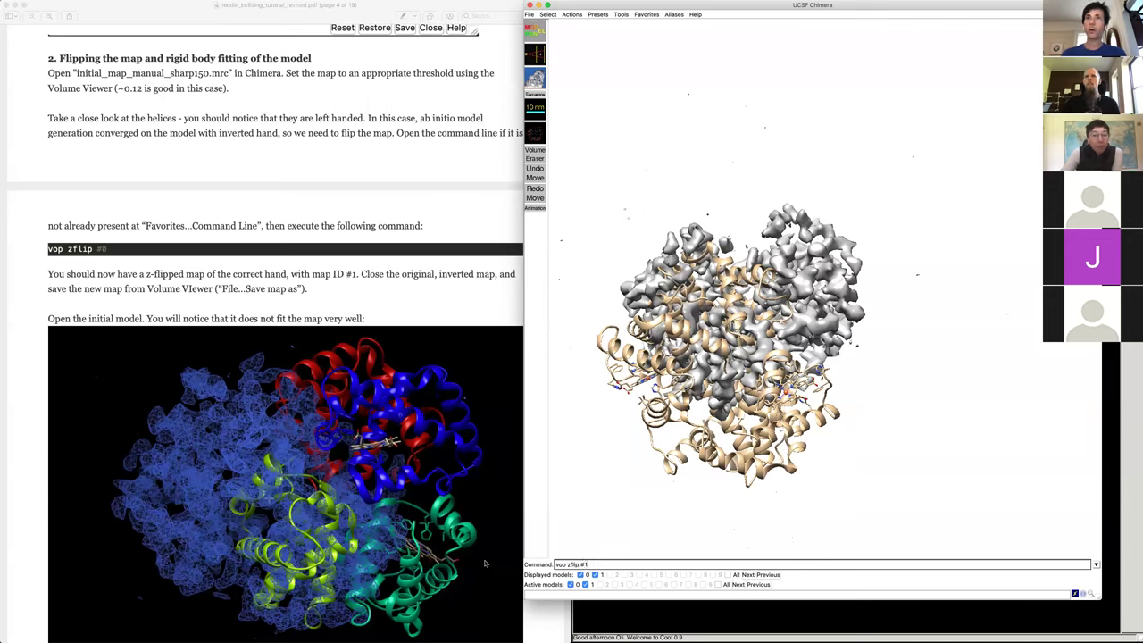
pyautogui.press('Return')
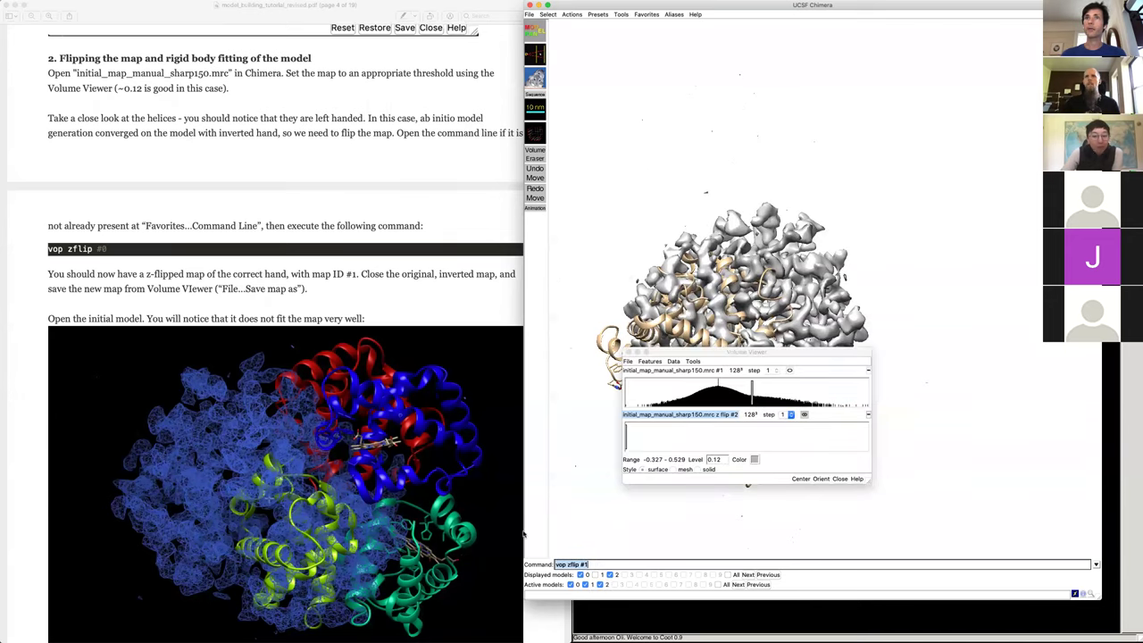
# - Move the Volume Viewer clear of the structure and close the original unflipped map (model 1)
pyautogui.moveTo(709, 333); pyautogui.dragTo(982, 409)
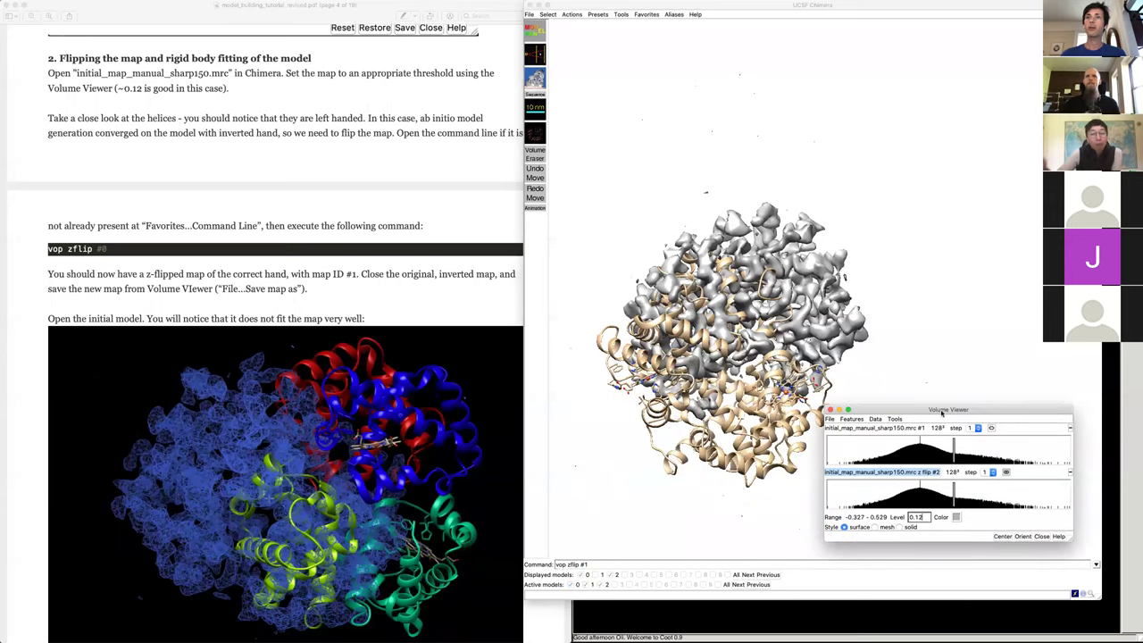
pyautogui.click(1069, 429)
pyautogui.moveTo(859, 367)
pyautogui.mouseDown()
pyautogui.moveTo(879, 361)
pyautogui.moveTo(849, 363)
pyautogui.mouseUp()
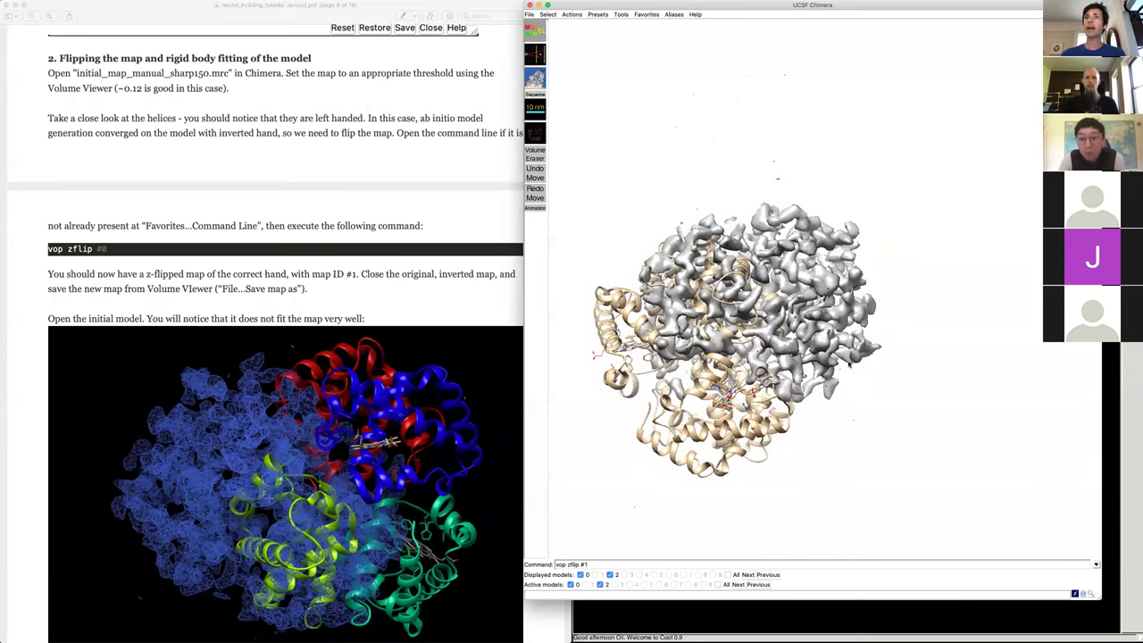
# - Run cofron again and examine the handedness of the helices in the flipped map up close
pyautogui.moveTo(847, 364); pyautogui.dragTo(948, 296)
pyautogui.write('cofron')
pyautogui.press('Return')
pyautogui.scroll(10, 948, 297)
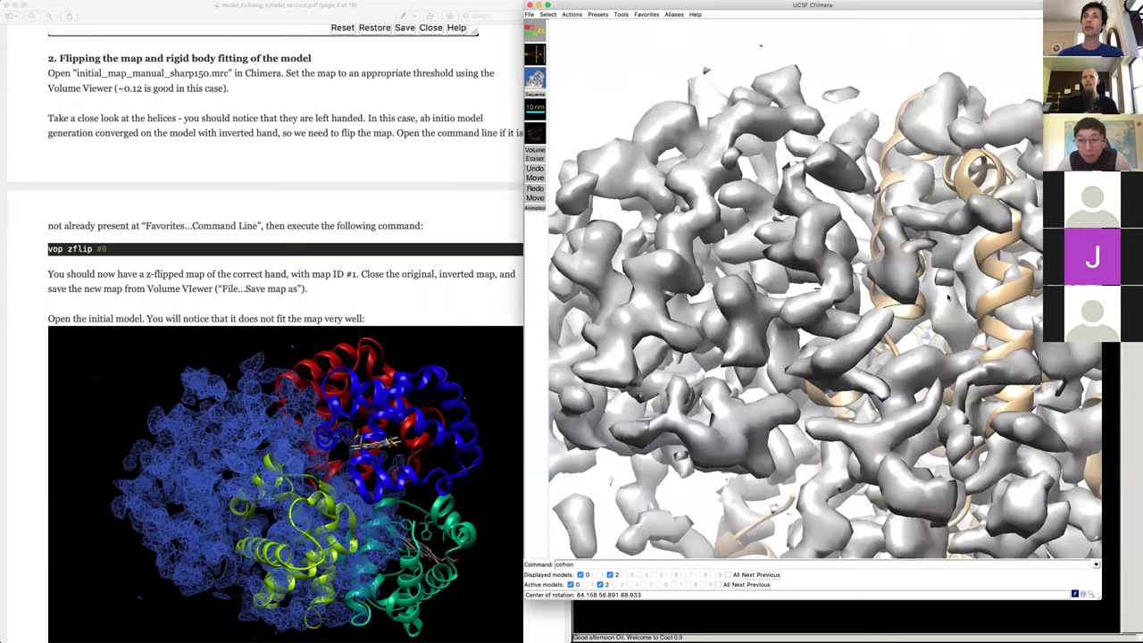
pyautogui.scroll(-5, 948, 298)
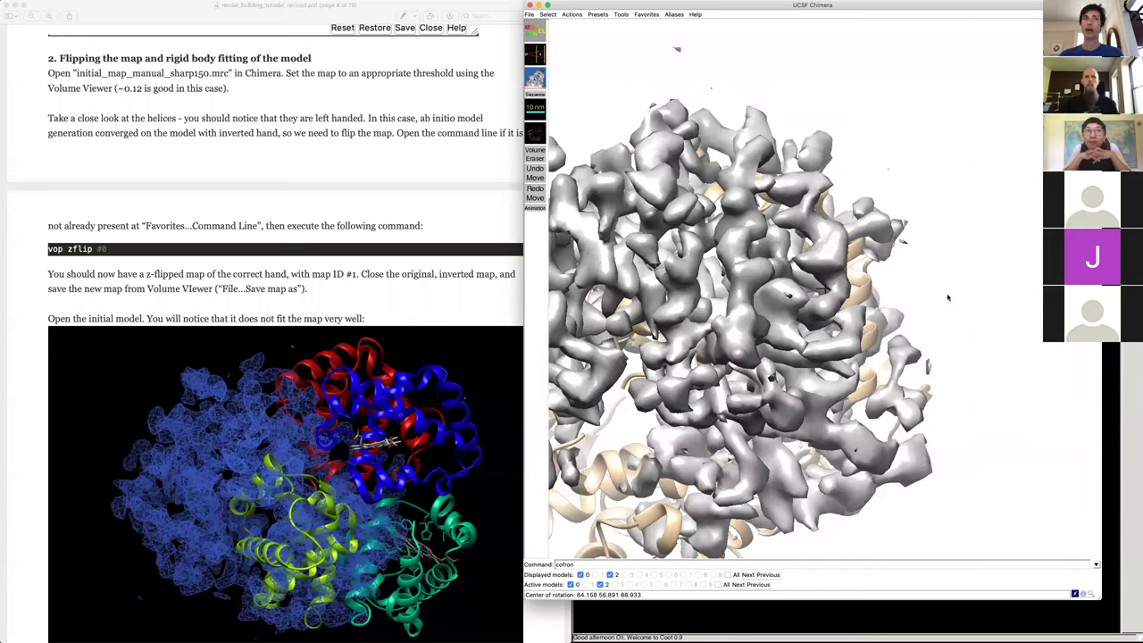
# - Read the tutorial's notes on chain coloring, mesh display, rotation center and symmetric clipping, keeping the whole map in view
pyautogui.click(324, 419)
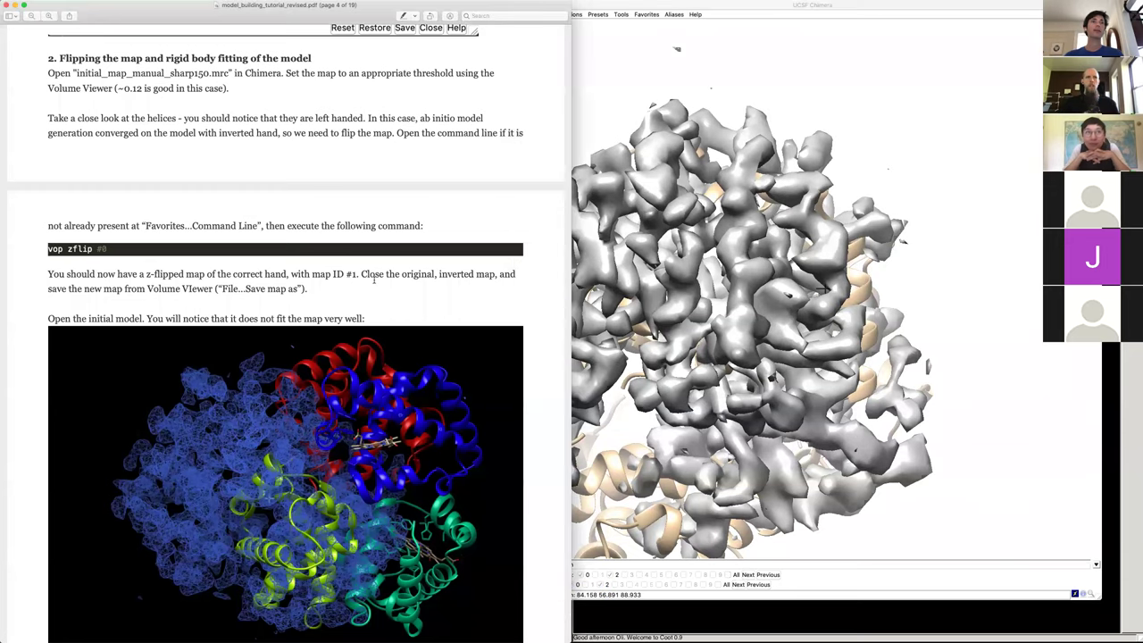
pyautogui.scroll(-10, 374, 279)
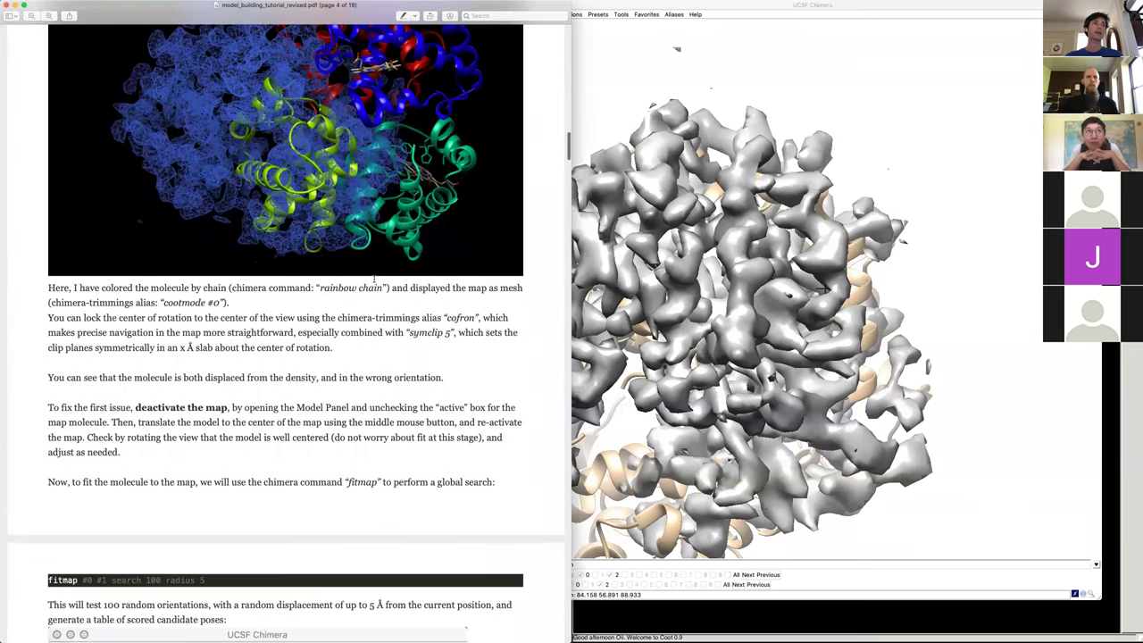
pyautogui.click(774, 564)
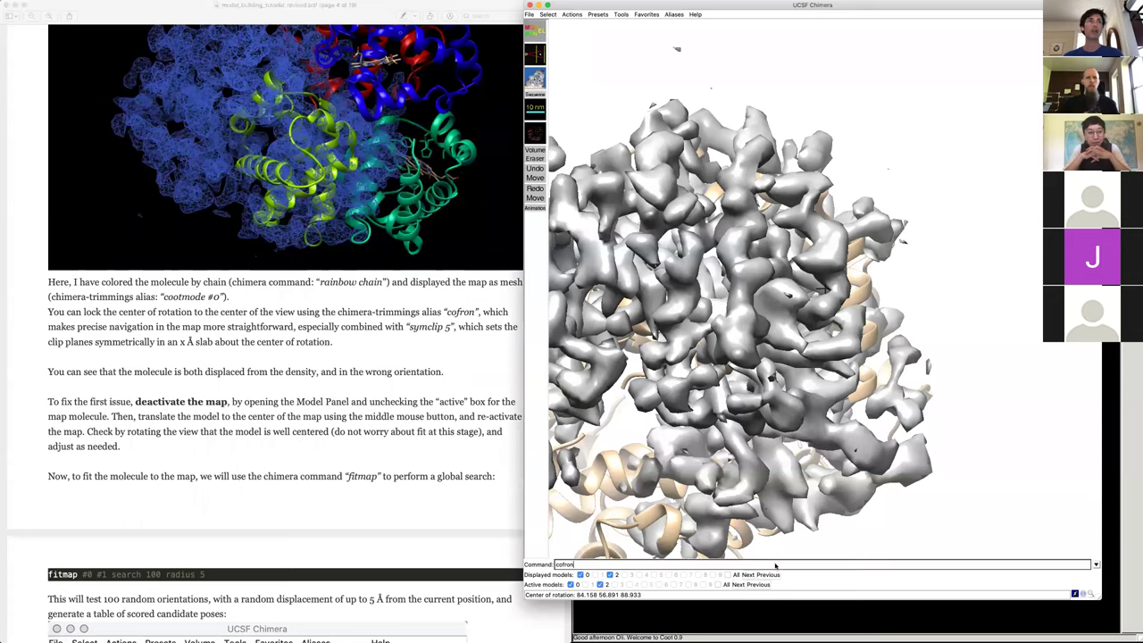
pyautogui.scroll(-1, 235, 326)
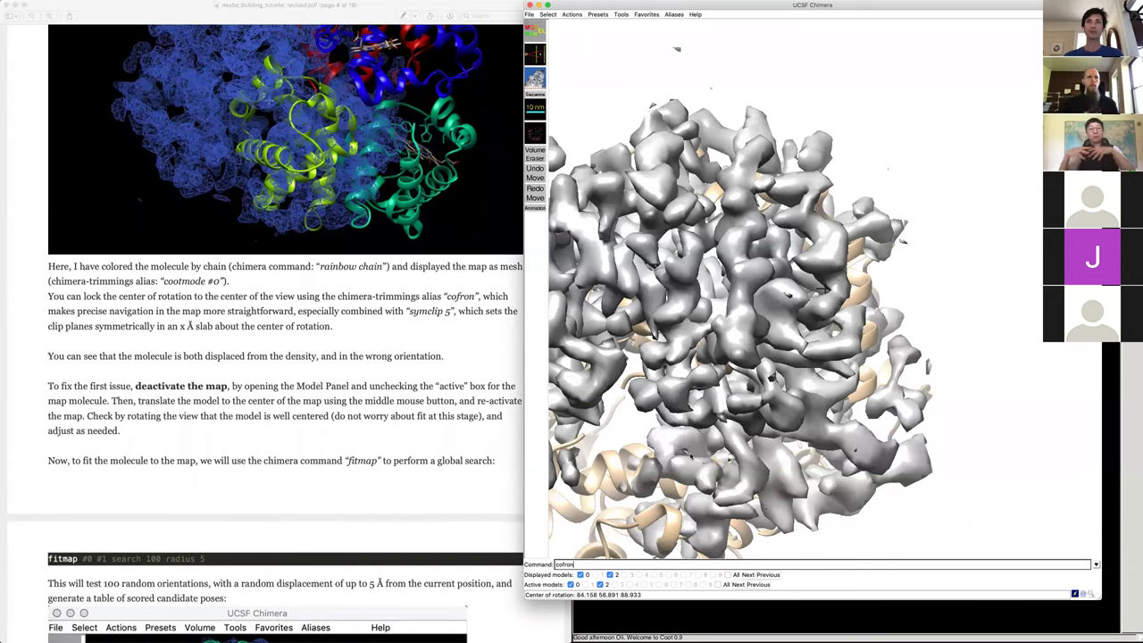
pyautogui.scroll(-3, 690, 455)
pyautogui.scroll(-2, 690, 455)
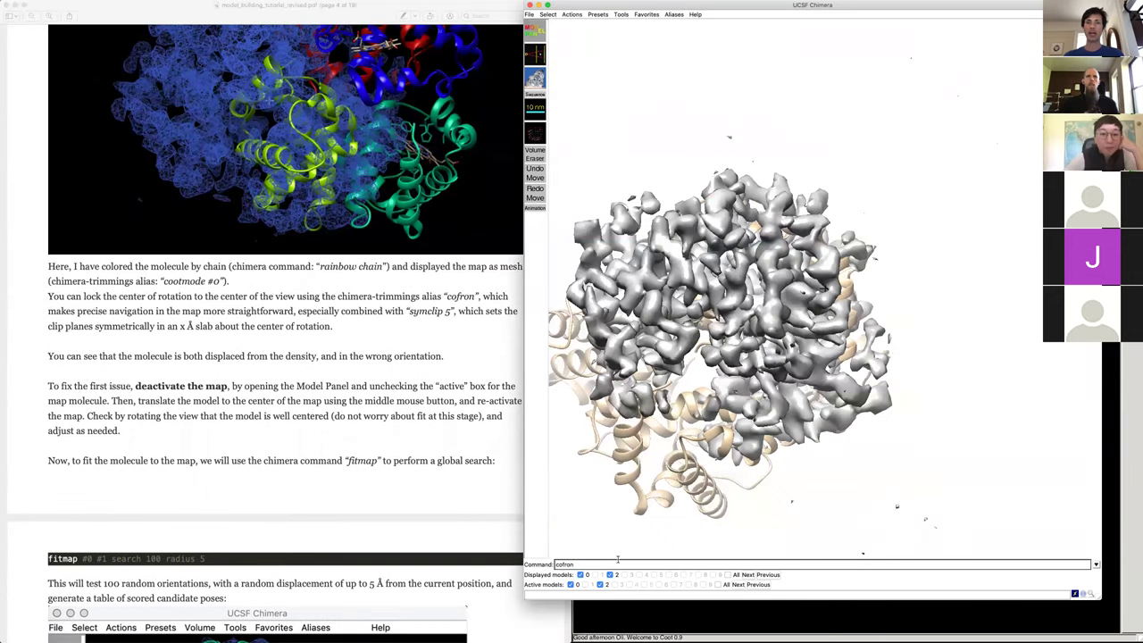
# - Display the flipped map (model 2) as a blue mesh on a black background with cootmode #2
pyautogui.press('Return')
pyautogui.write('cootmo')
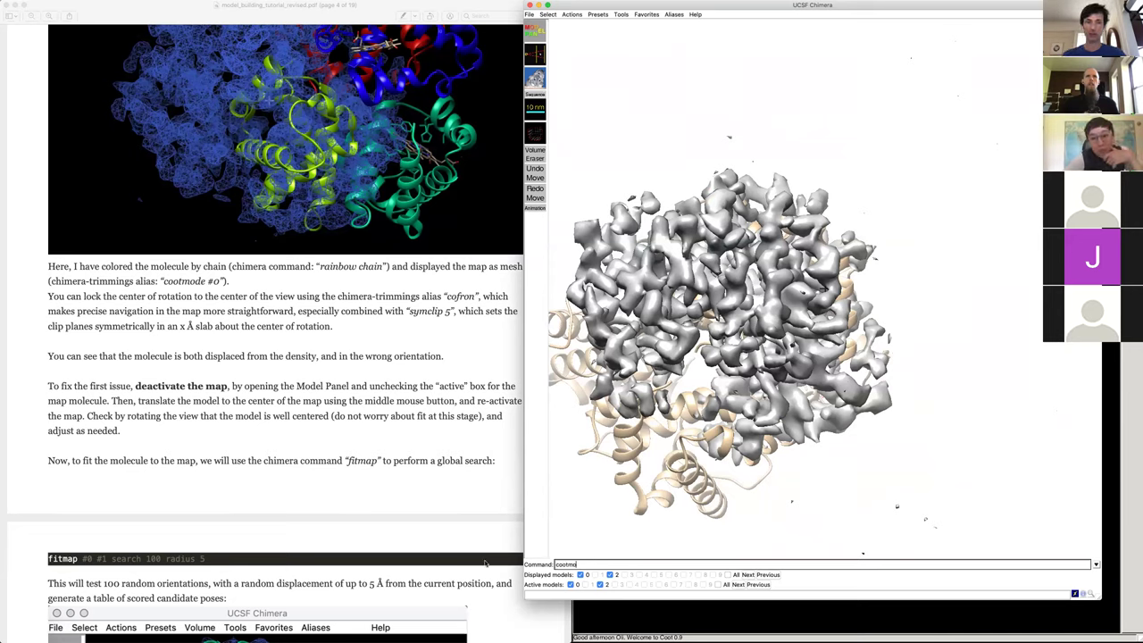
pyautogui.write('de #')
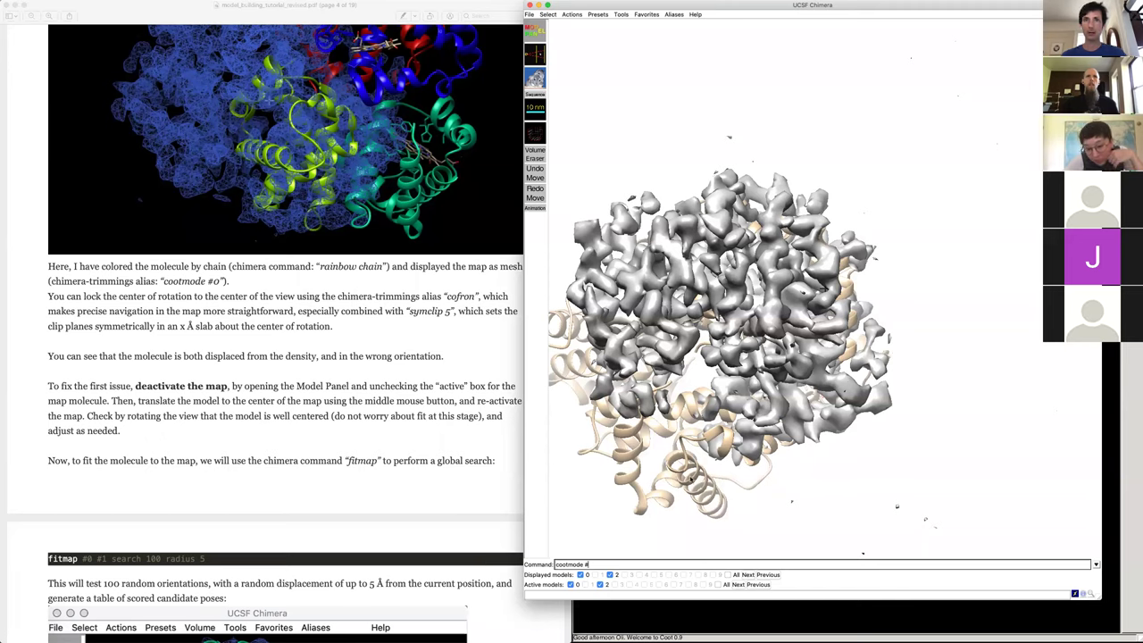
pyautogui.click(611, 574)
pyautogui.click(611, 574)
pyautogui.write('2')
pyautogui.press('Return')
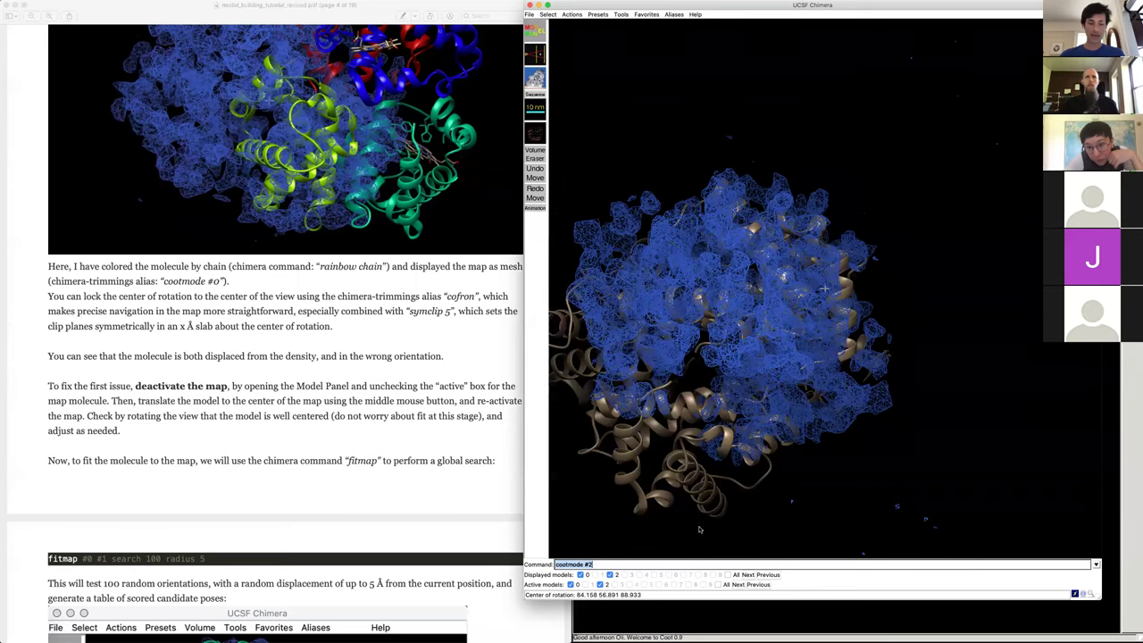
# - Color the atomic model by chain with the rainbow chain command
pyautogui.write('rainb')
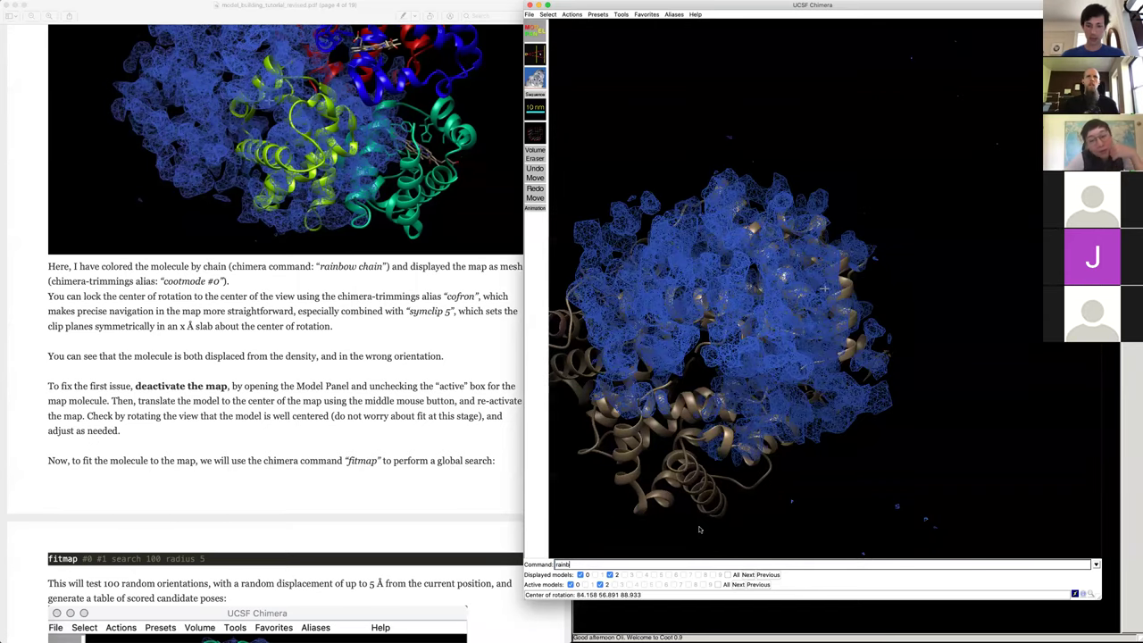
pyautogui.write('ow chain')
pyautogui.press('Return')
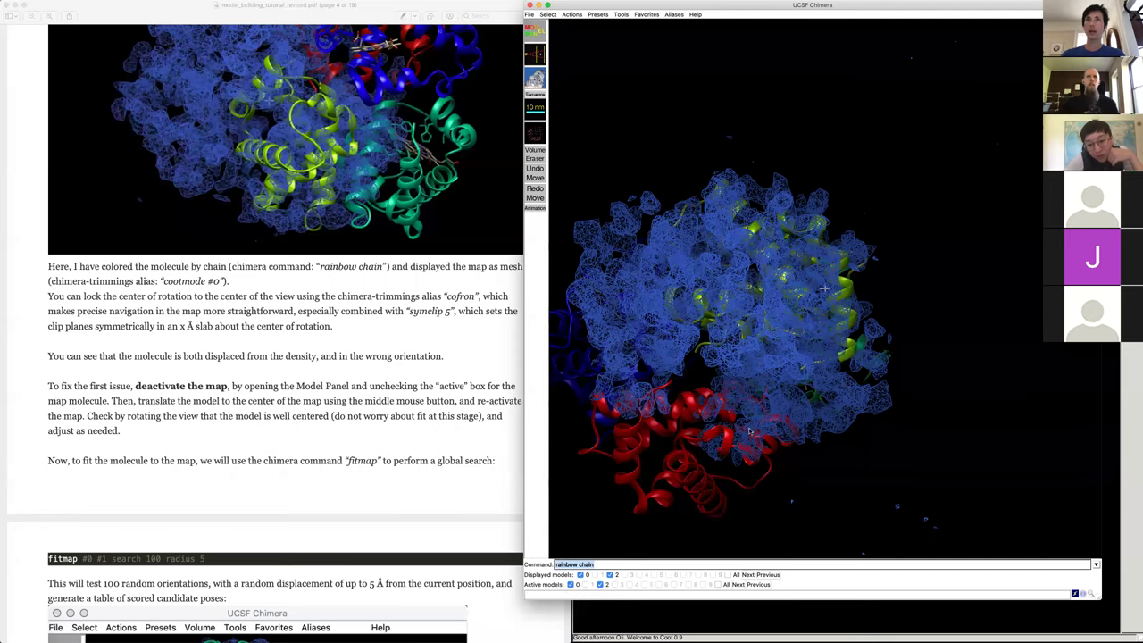
# - Clip the view symmetrically about the center of rotation with symclip 15
pyautogui.write('symclip')
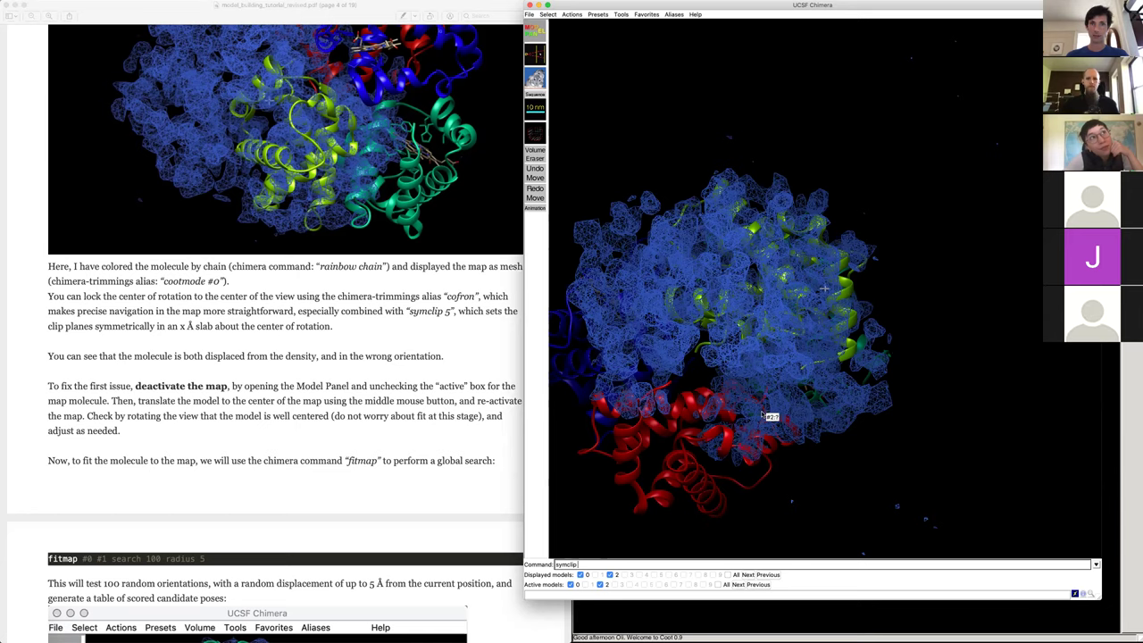
pyautogui.write('15')
pyautogui.press('Return')
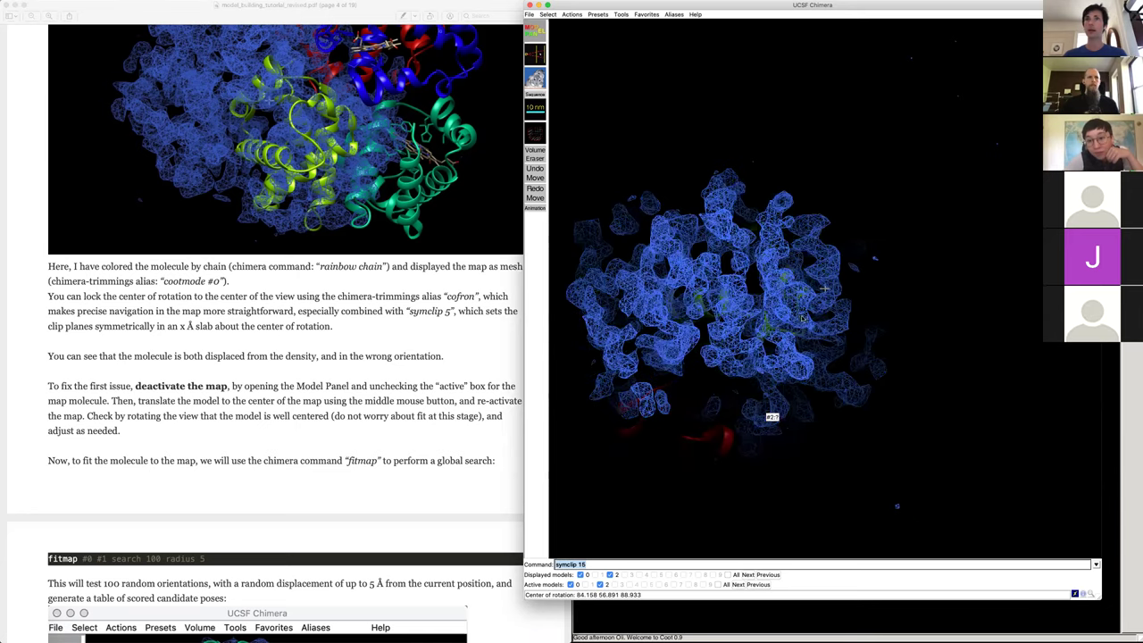
# - Deactivate the map (model 2) and translate the atomic model by hand onto the center of the density
pyautogui.moveTo(802, 319); pyautogui.dragTo(595, 327)
pyautogui.scroll(-5, 802, 319)
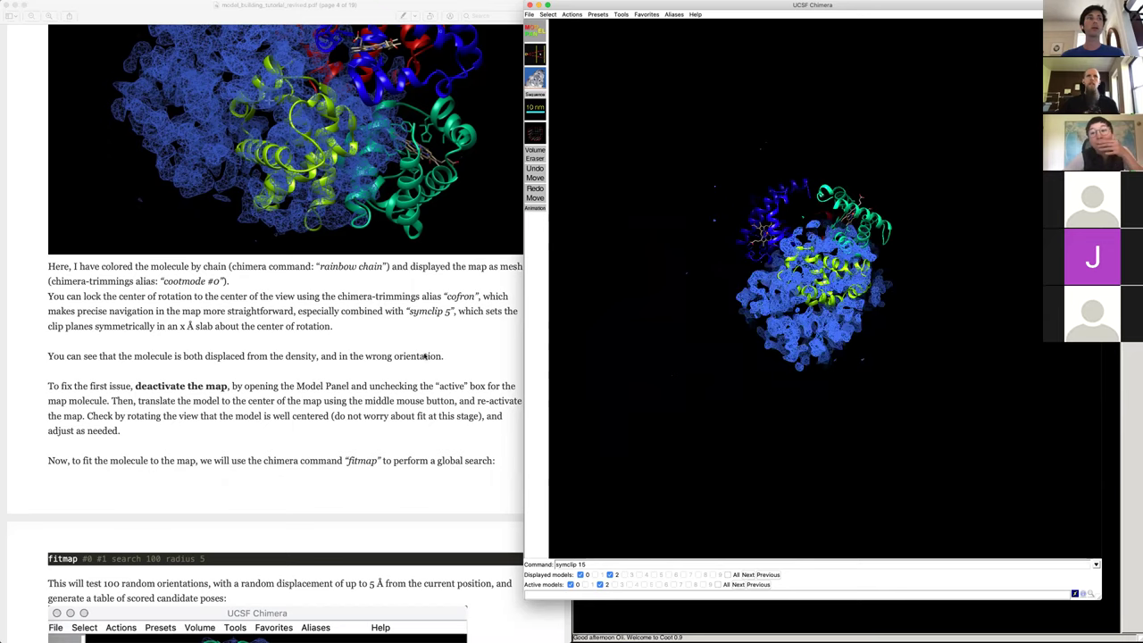
pyautogui.scroll(-2, 348, 381)
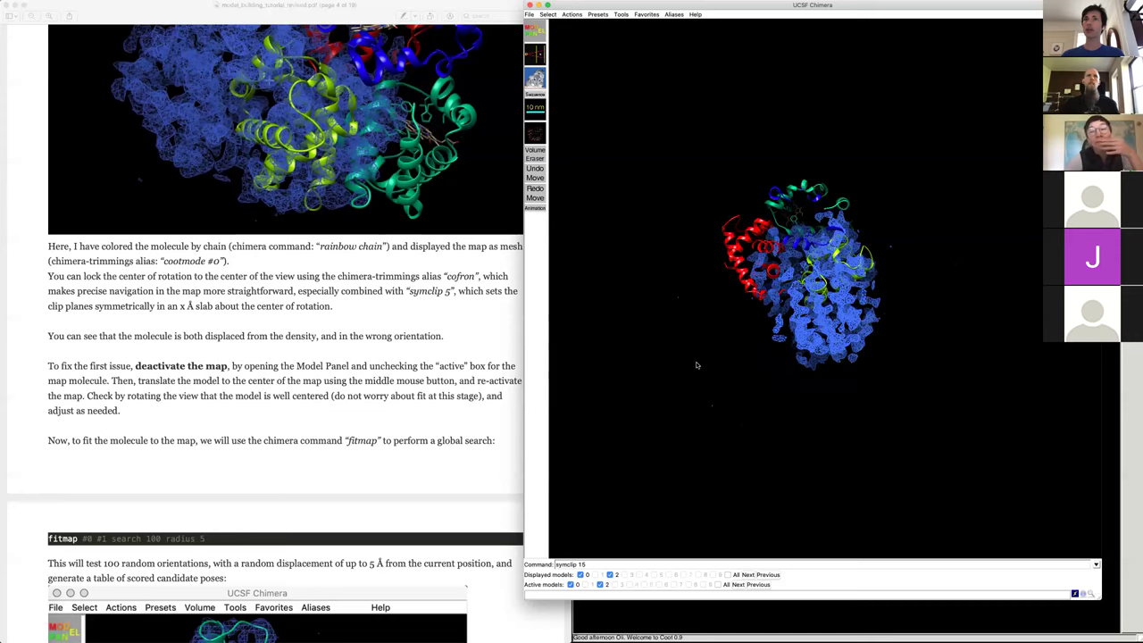
pyautogui.click(698, 365)
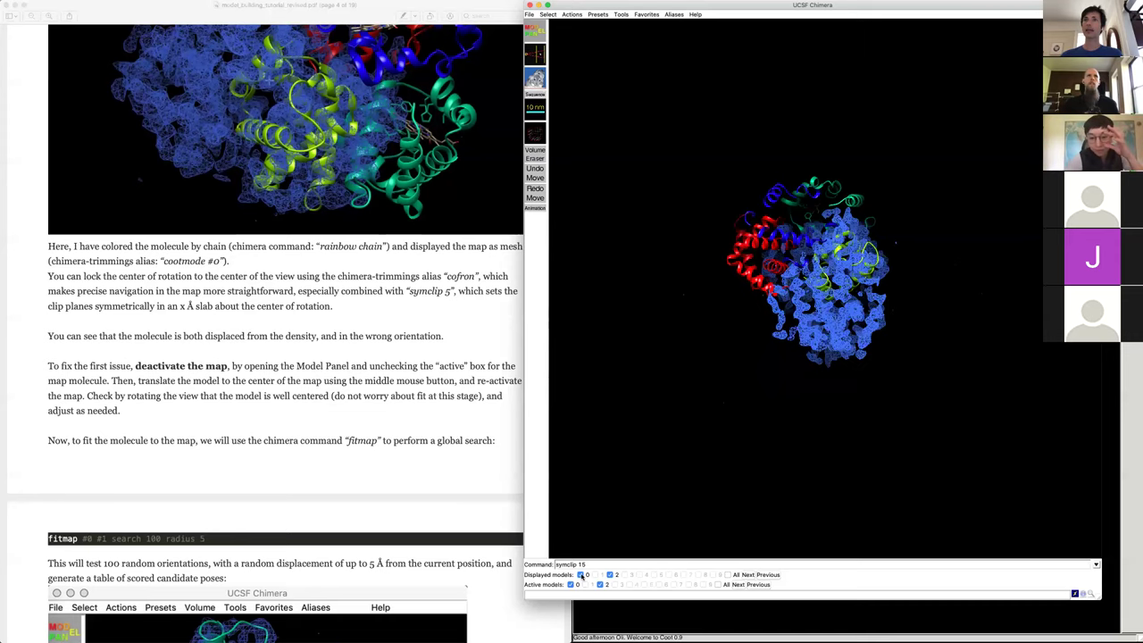
pyautogui.click(608, 575)
pyautogui.click(608, 575)
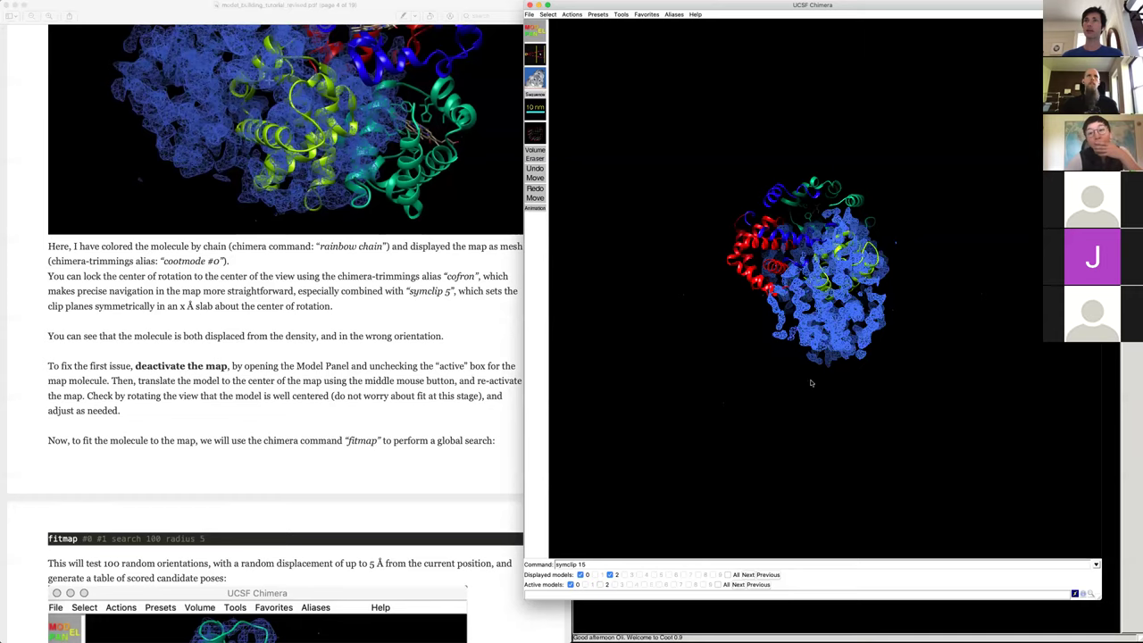
pyautogui.moveTo(793, 260); pyautogui.dragTo(810, 287, button='middle')
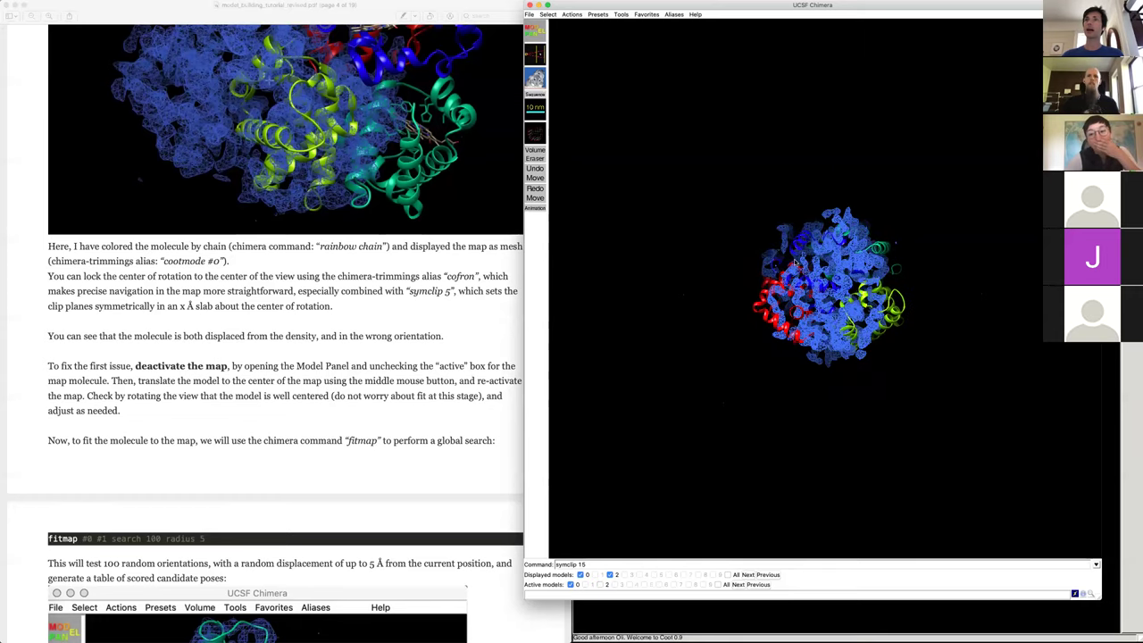
pyautogui.moveTo(794, 261); pyautogui.dragTo(790, 261)
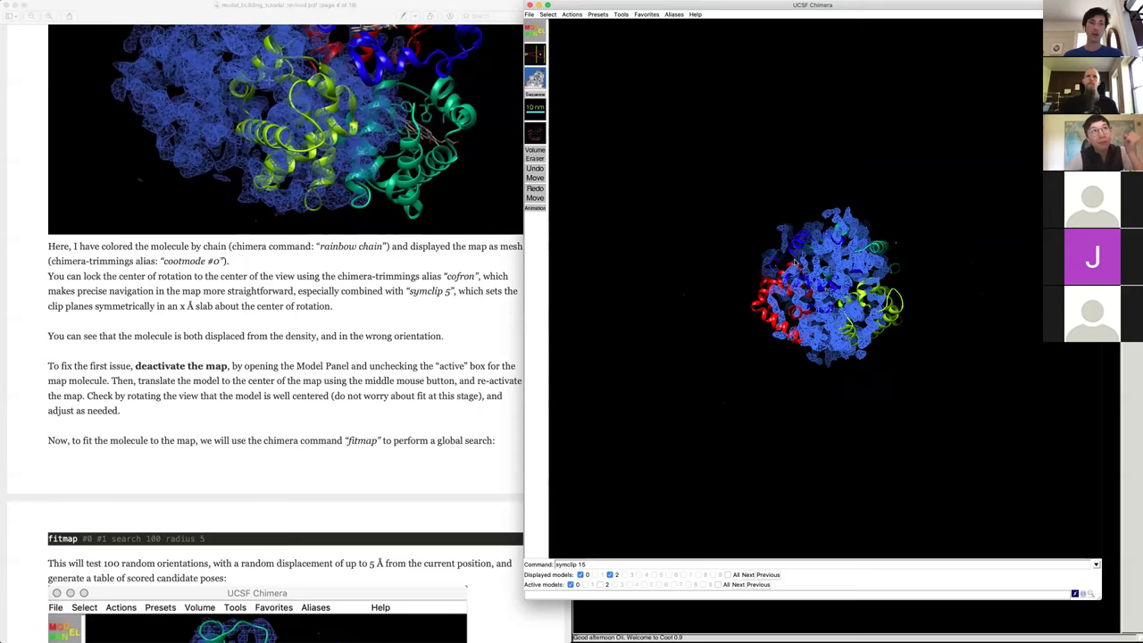
# - Move the atomic model well away from the density and reactivate the map (model 2)
pyautogui.moveTo(794, 261); pyautogui.dragTo(648, 120, button='middle')
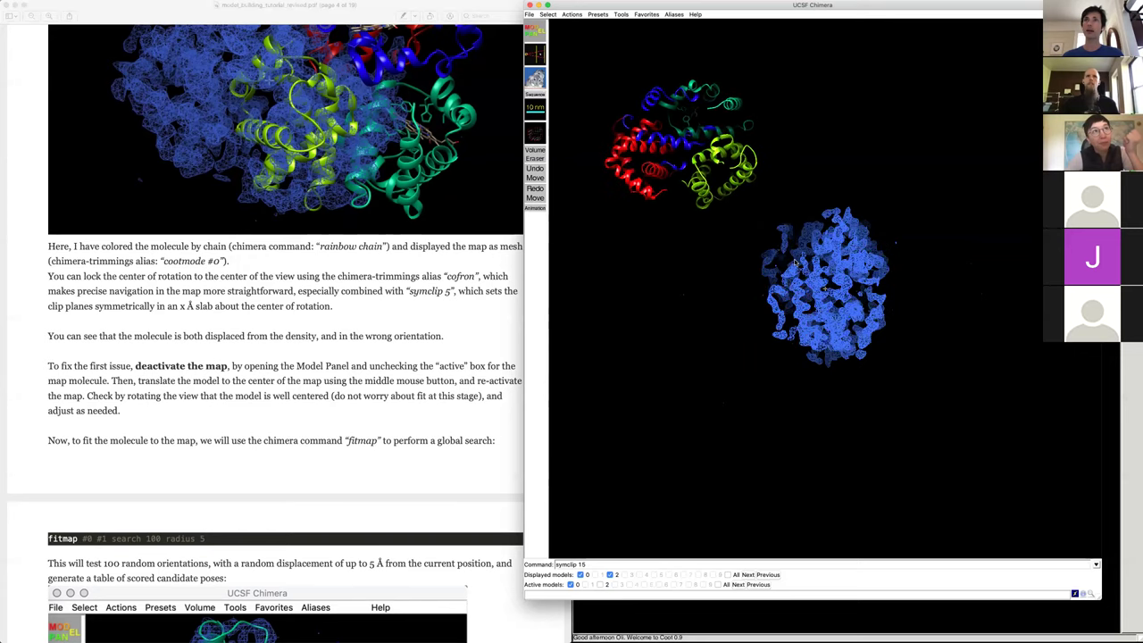
pyautogui.click(600, 585)
pyautogui.moveTo(712, 459)
pyautogui.mouseDown()
pyautogui.moveTo(821, 420)
pyautogui.moveTo(705, 473)
pyautogui.mouseUp()
# - Center the atomic model on the center of rotation with move cofr model #0 and check its centering from several angles
pyautogui.click(610, 564)
pyautogui.moveTo(611, 564); pyautogui.dragTo(482, 564)
pyautogui.write('move cofr model #0')
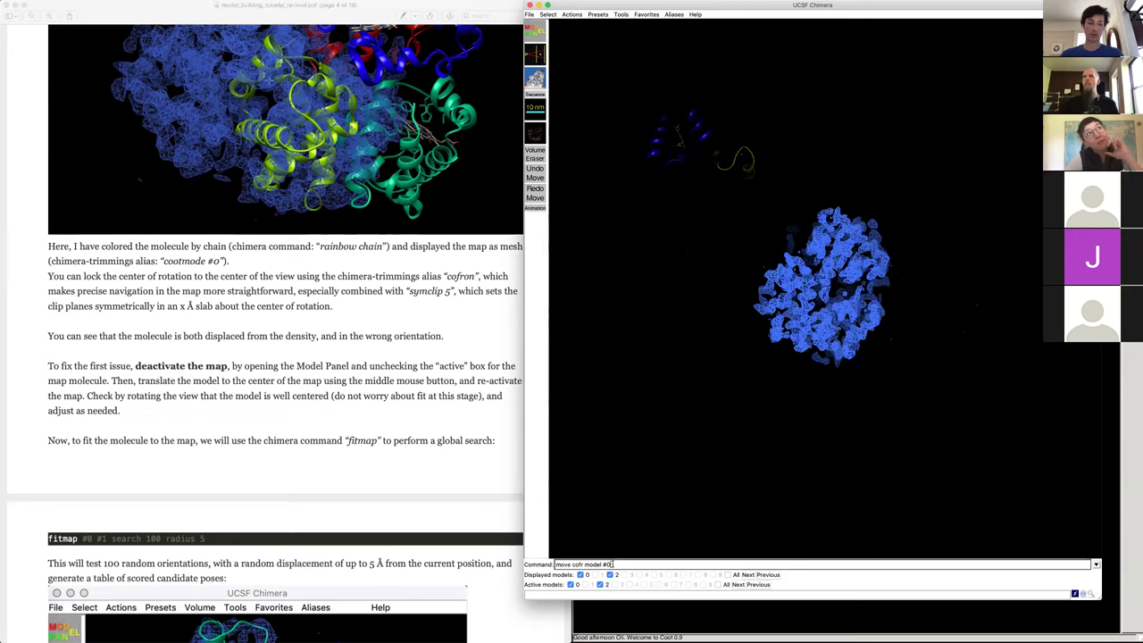
pyautogui.press('Return')
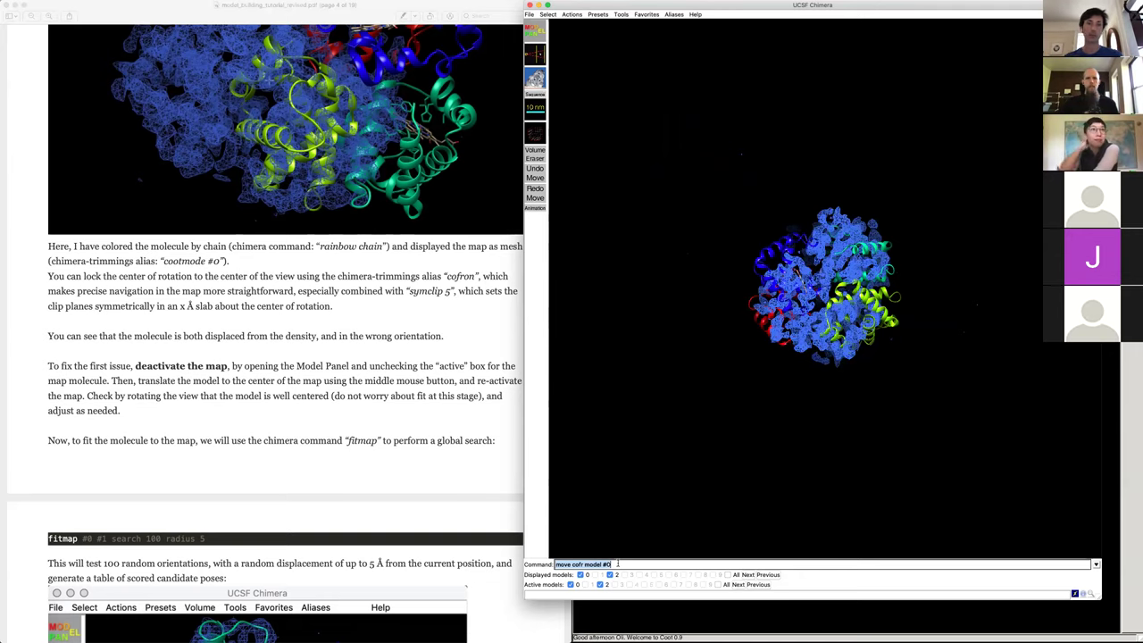
pyautogui.moveTo(710, 389); pyautogui.dragTo(826, 367)
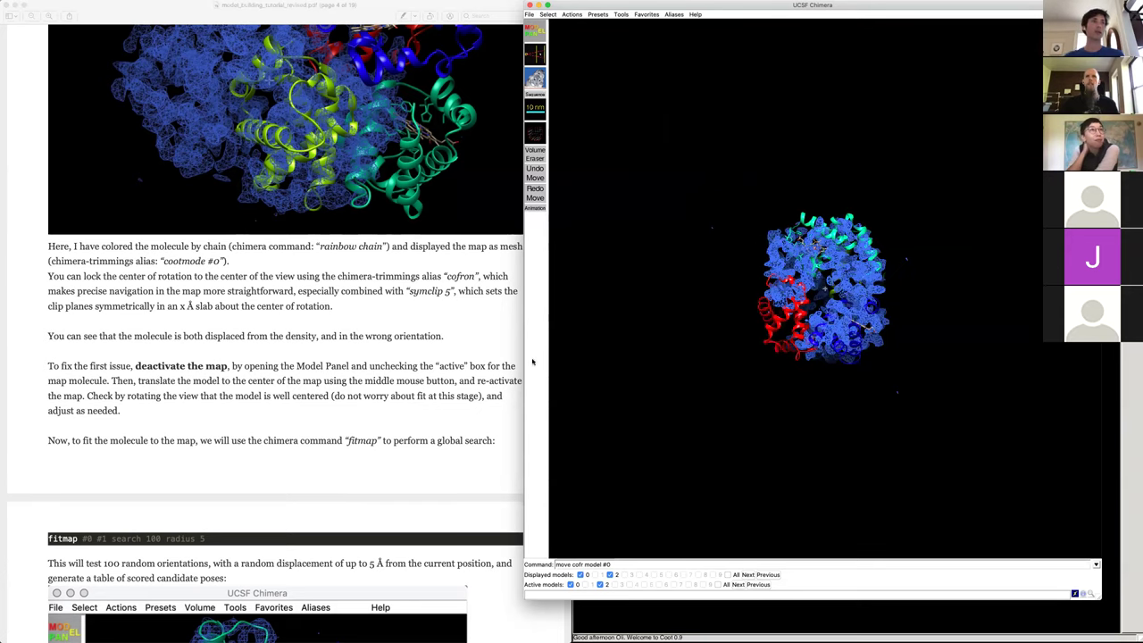
pyautogui.moveTo(727, 433); pyautogui.dragTo(727, 434)
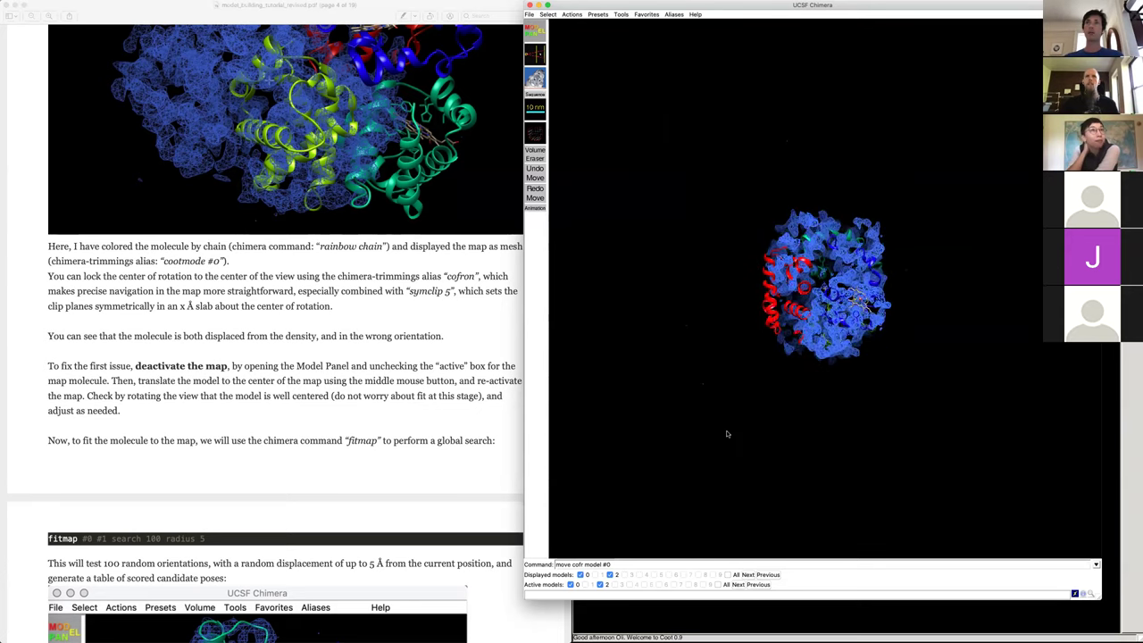
# - Run a global fit of the atomic model in the flipped map with fitmap #0 #2 search 100 radius 5
pyautogui.scroll(-2, 208, 459)
pyautogui.click(207, 459)
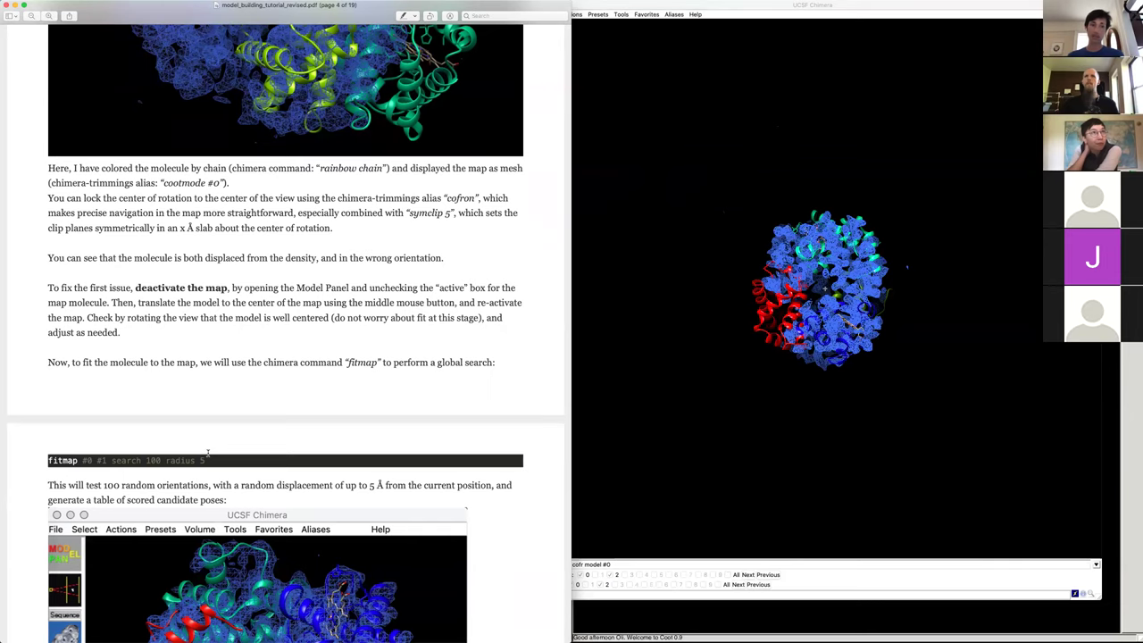
pyautogui.click(710, 570)
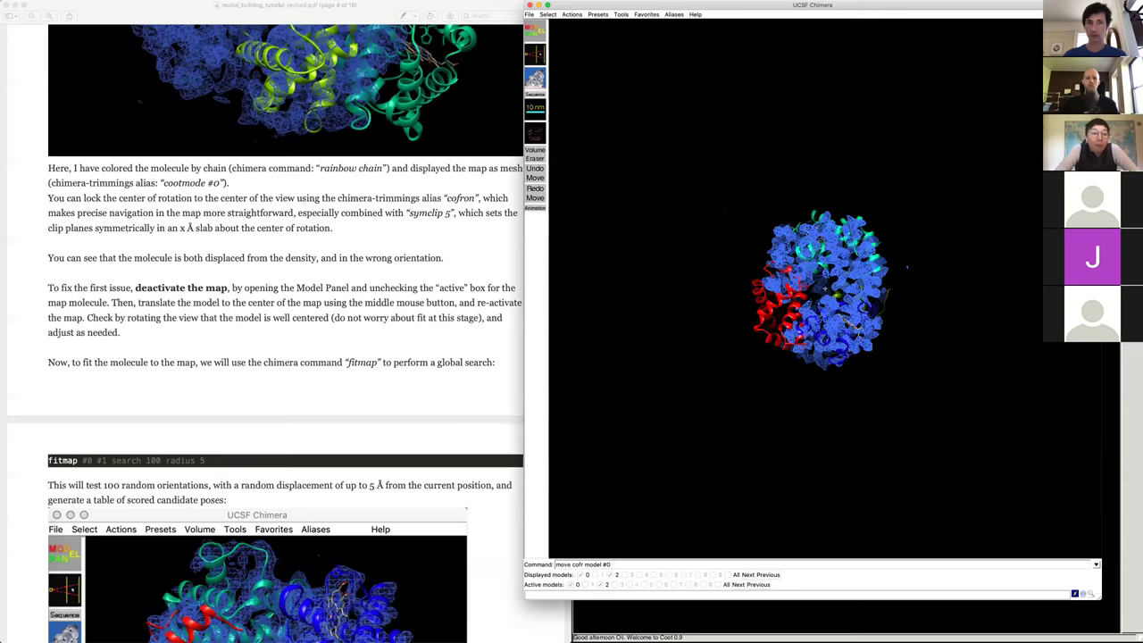
pyautogui.moveTo(665, 563); pyautogui.dragTo(493, 563)
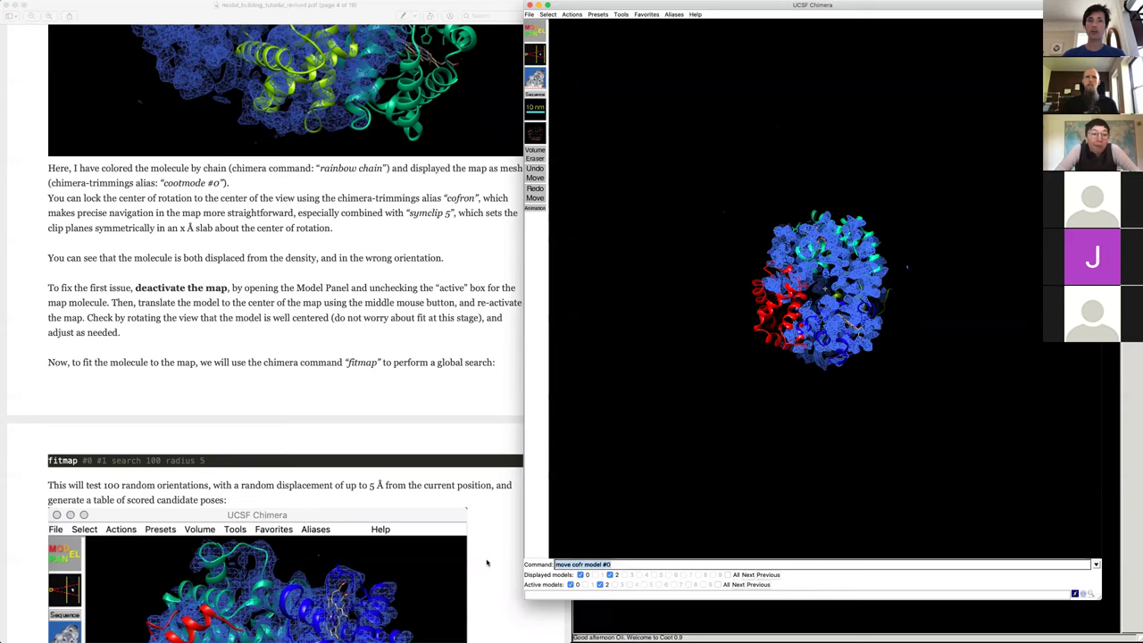
pyautogui.press('BackSpace')
pyautogui.write('fitmap #0 #1 search 100 radius 5')
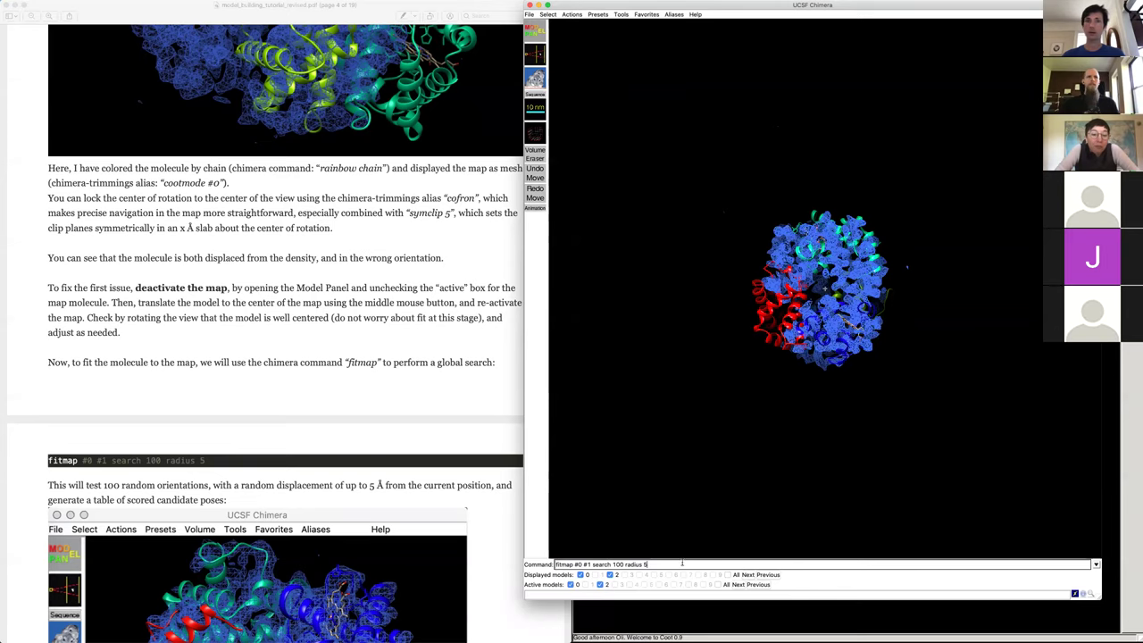
pyautogui.click(589, 564)
pyautogui.press('BackSpace')
pyautogui.write('2')
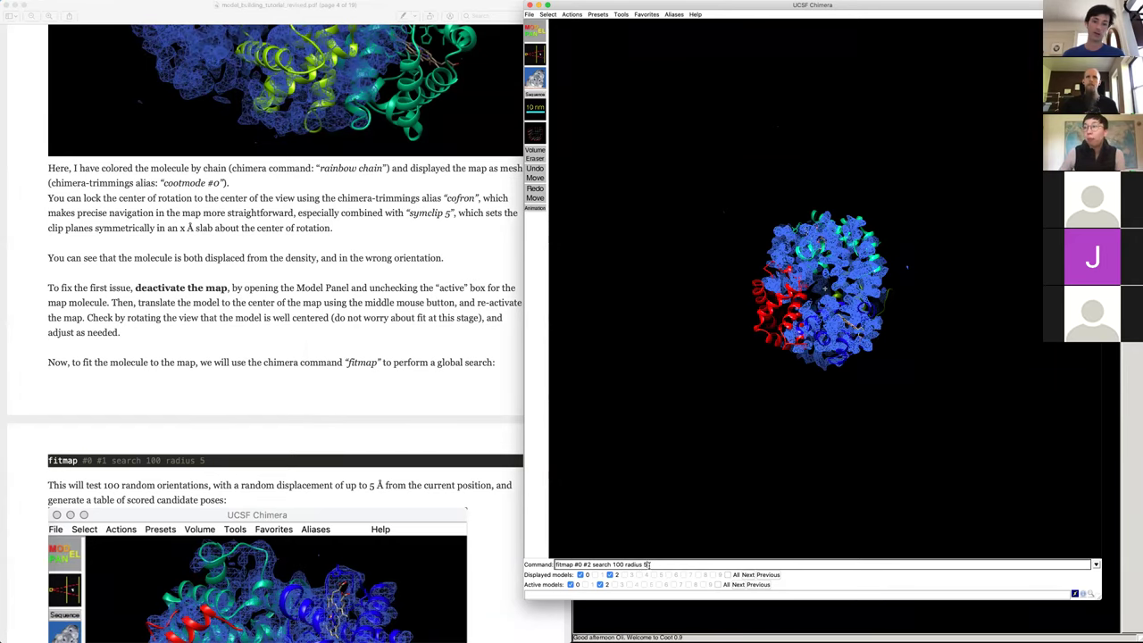
pyautogui.press('Return')
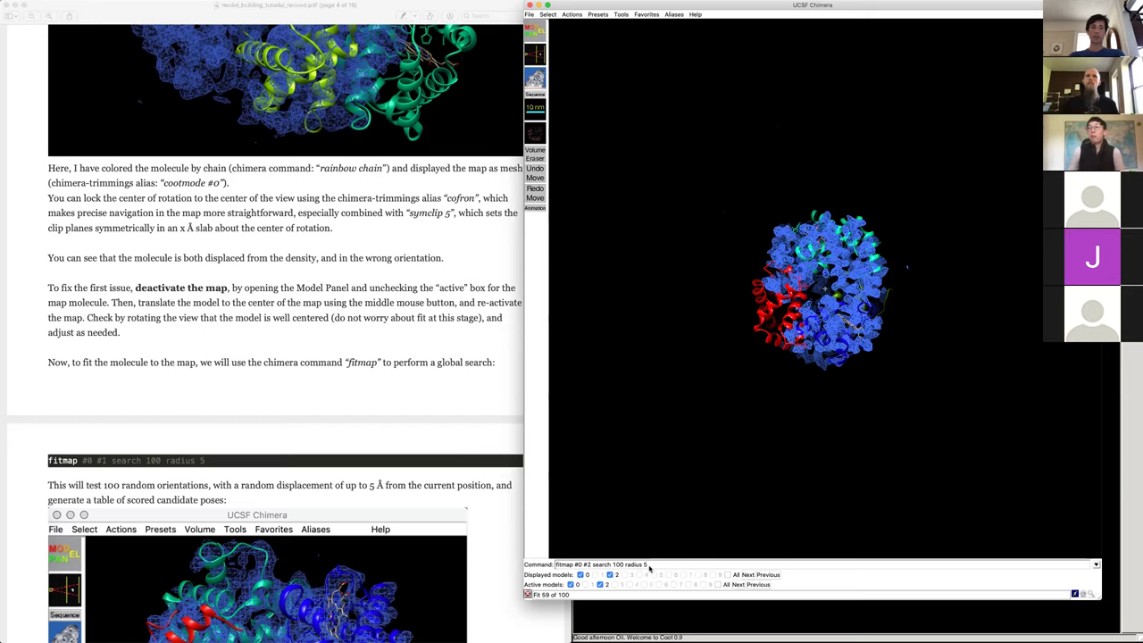
# - Compare the fitted model with the tutorial's example fit and bring the list of scored fits into view
pyautogui.scroll(-8, 329, 524)
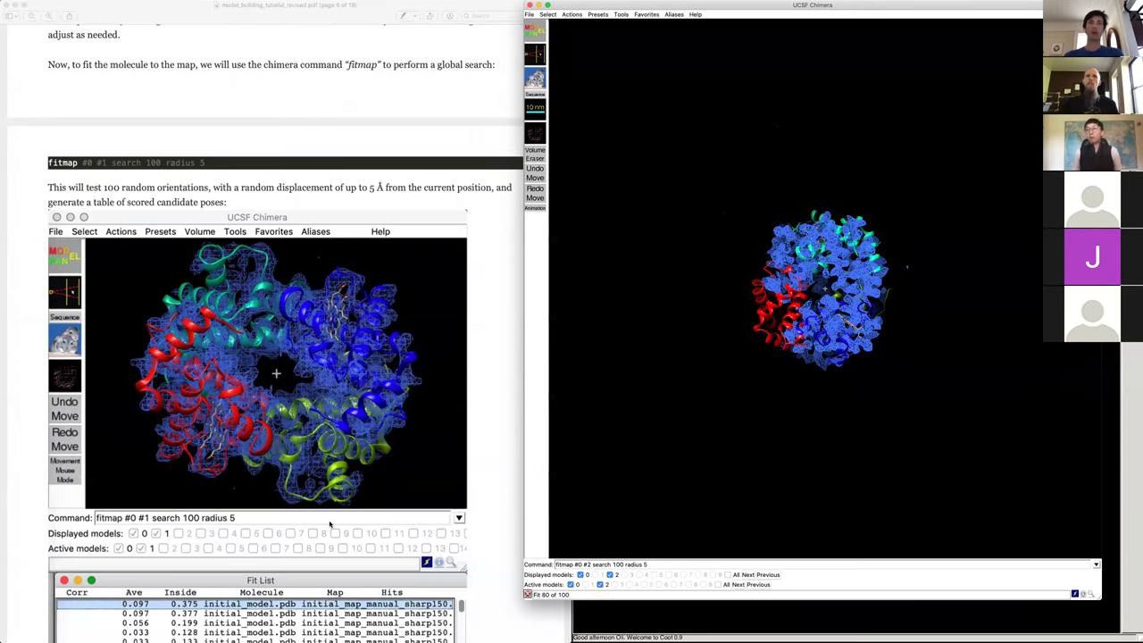
pyautogui.scroll(-4, 330, 524)
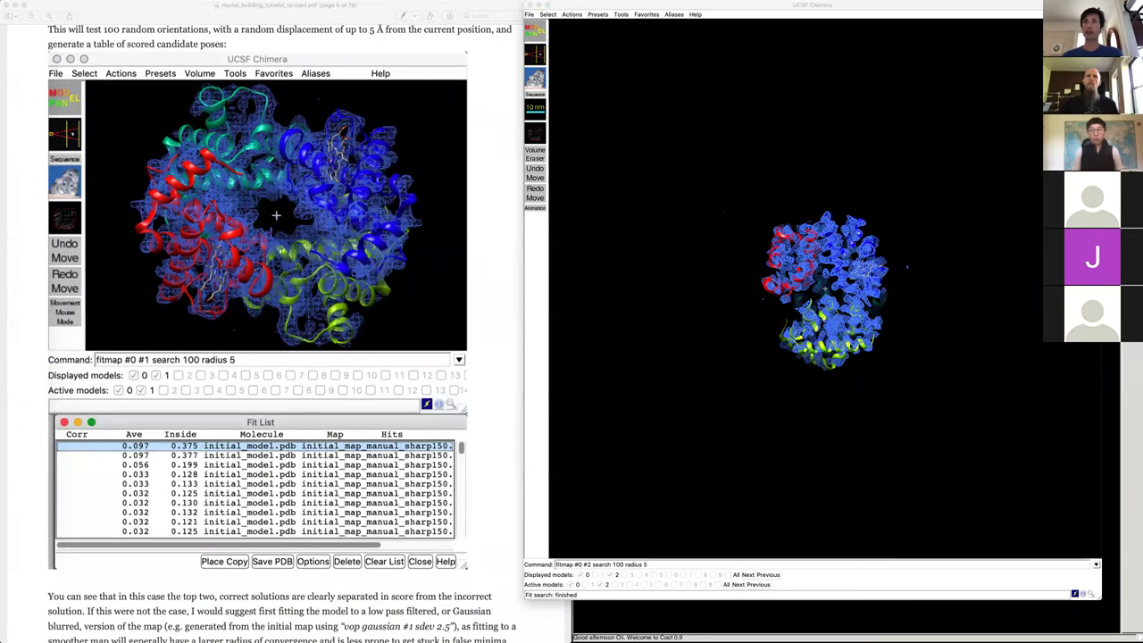
pyautogui.moveTo(585, 353); pyautogui.dragTo(651, 355)
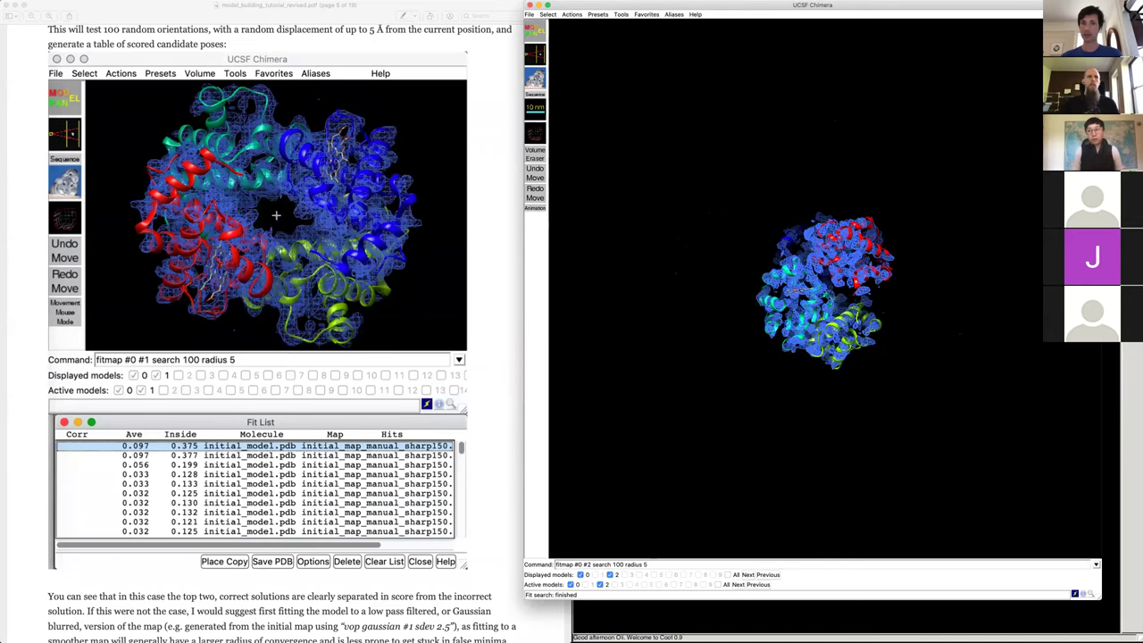
pyautogui.moveTo(957, 357); pyautogui.dragTo(1064, 220)
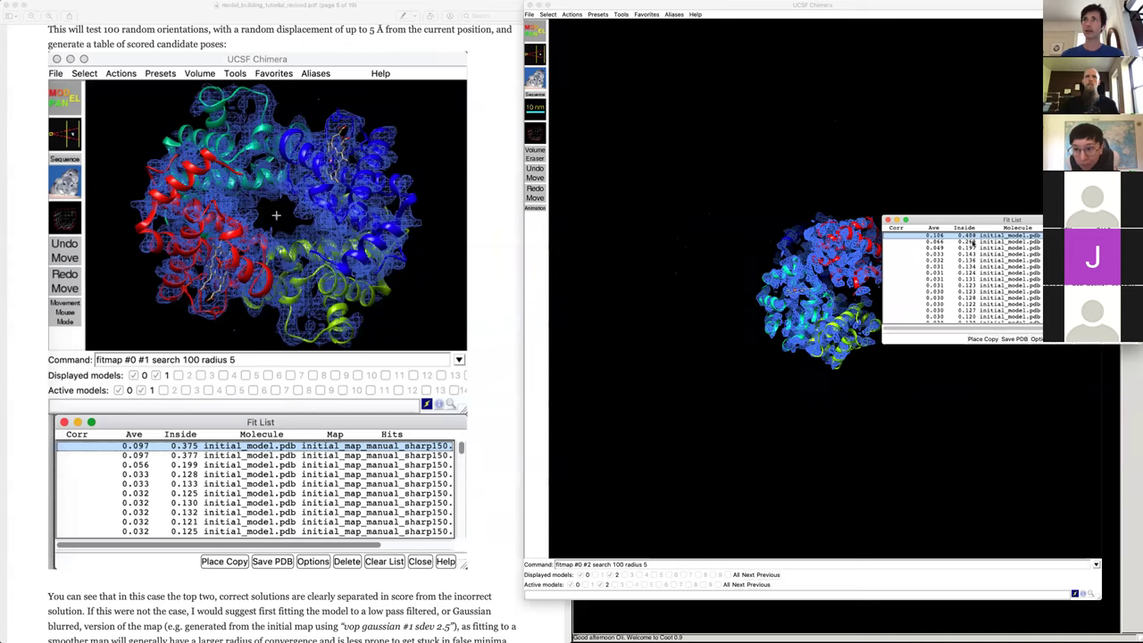
# - Display the second-ranked fit and inspect its match to the density close up
pyautogui.click(971, 242)
pyautogui.moveTo(783, 267)
pyautogui.mouseDown()
pyautogui.moveTo(792, 313)
pyautogui.moveTo(785, 265)
pyautogui.mouseUp()
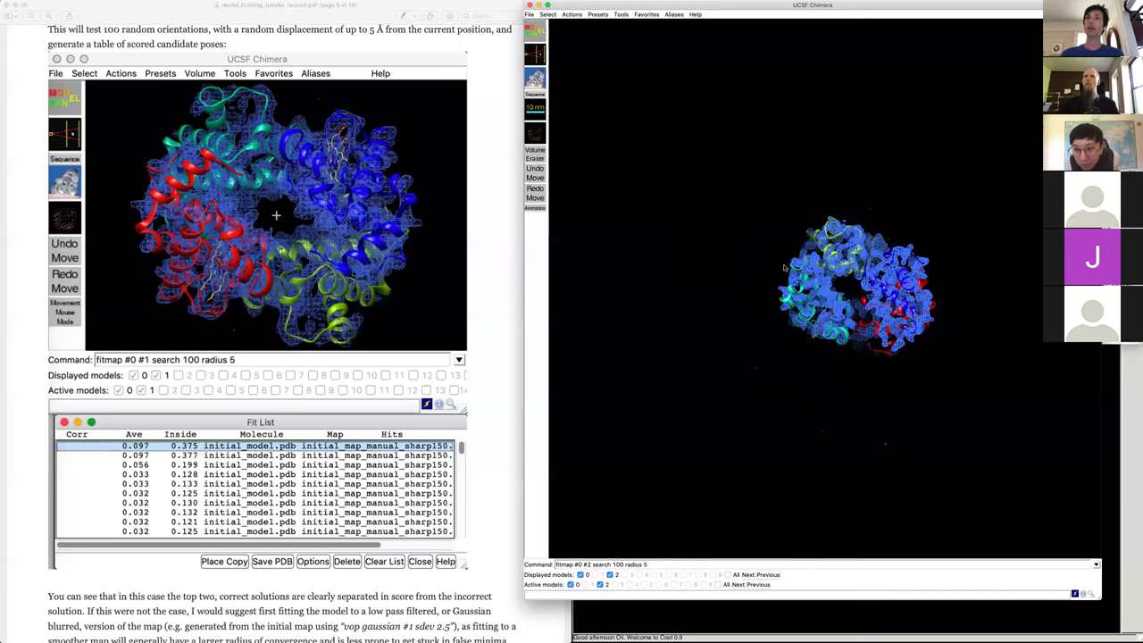
pyautogui.scroll(5, 785, 266)
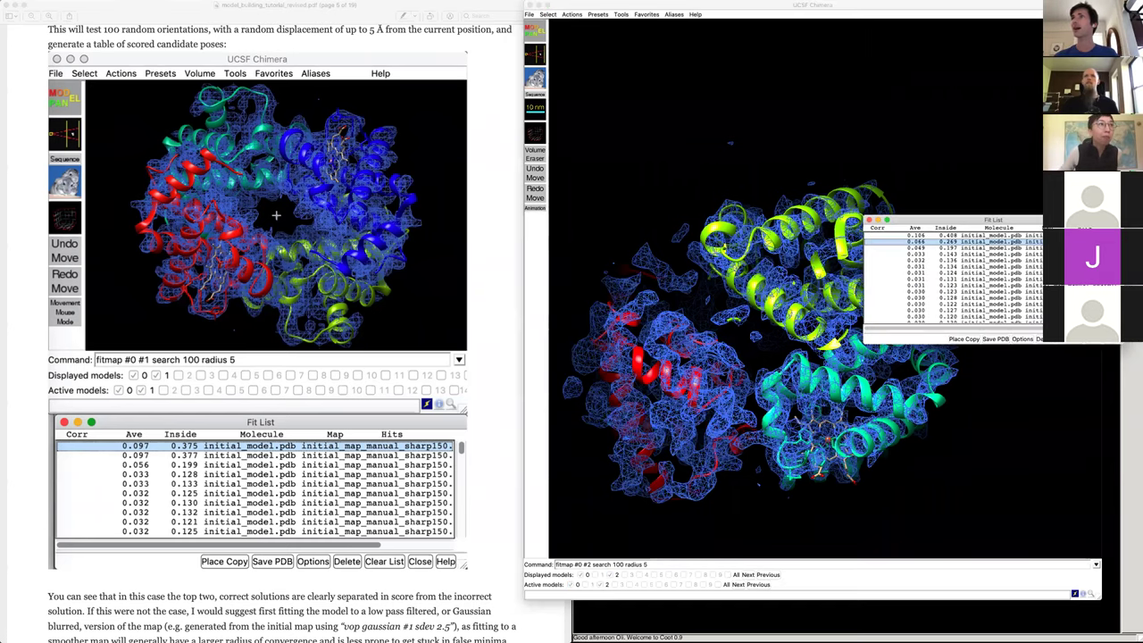
# - Preview the third- to eighth-ranked fits one after another against the density
pyautogui.click(953, 247)
pyautogui.press('Down')
pyautogui.press('Down')
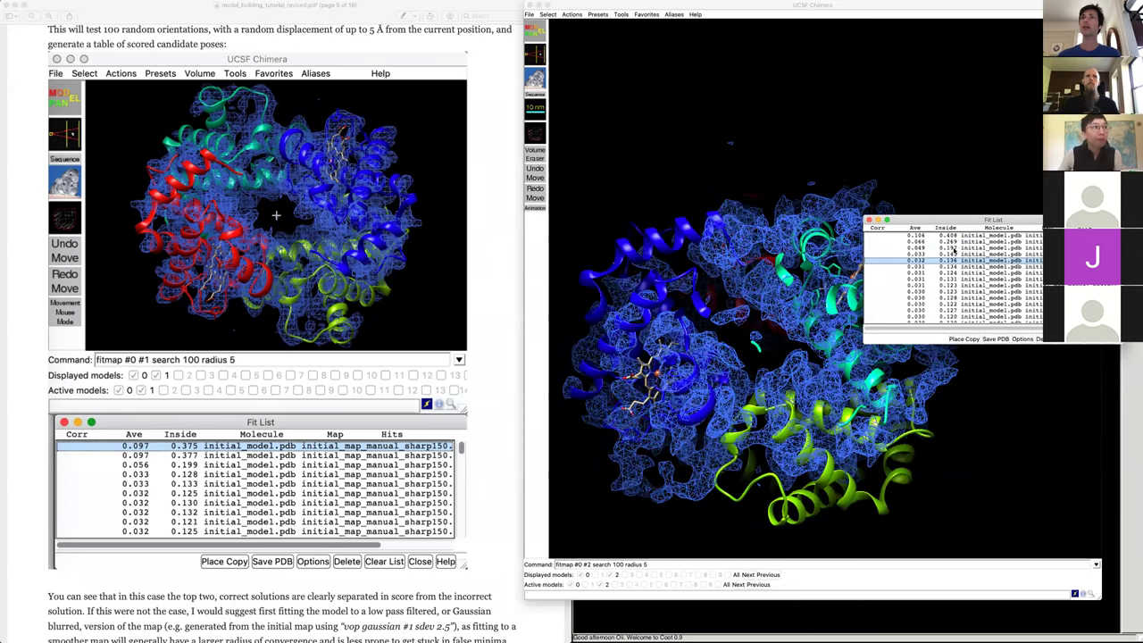
pyautogui.press('Down')
pyautogui.press('Down')
pyautogui.press('Down')
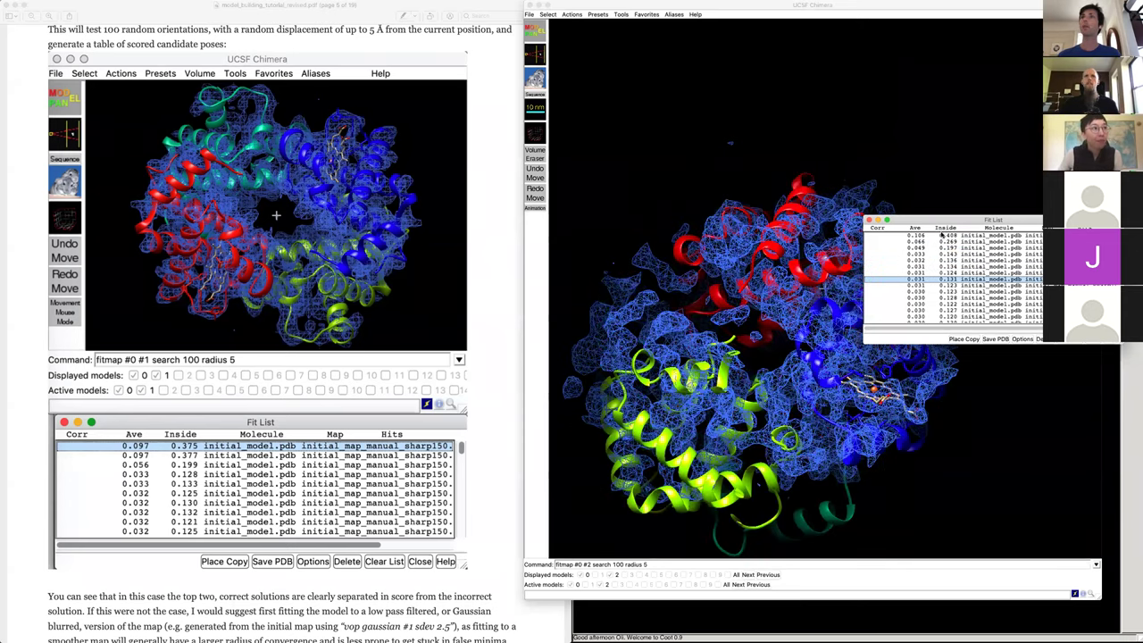
# - Place the model in the top-ranked fit and clear the list of fits
pyautogui.click(943, 237)
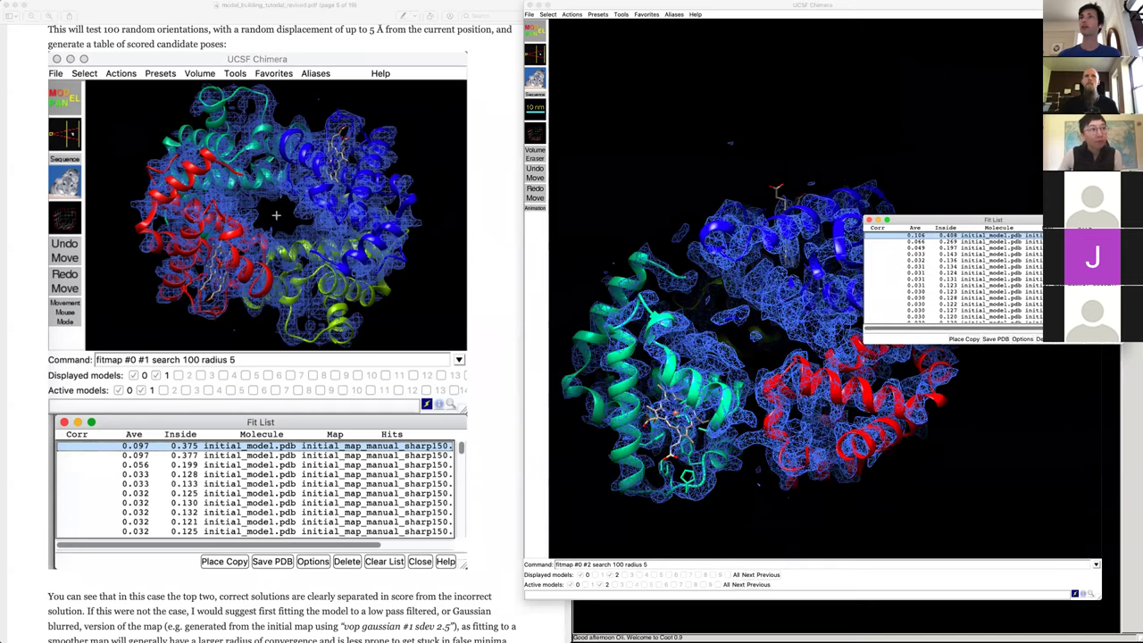
pyautogui.click(1067, 339)
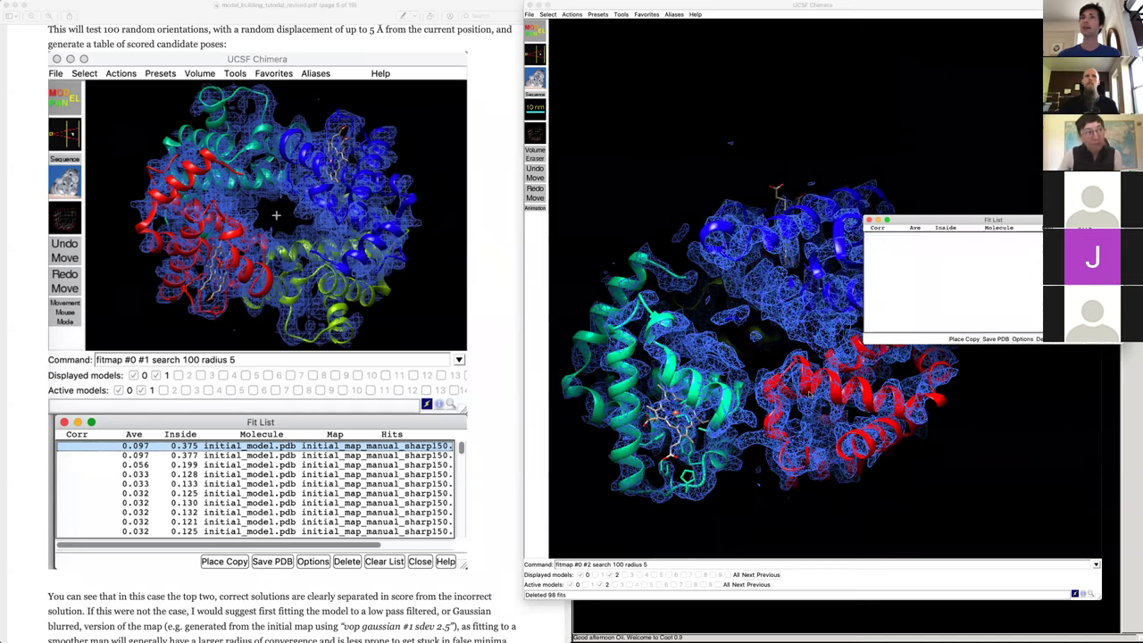
pyautogui.moveTo(810, 394); pyautogui.dragTo(816, 330)
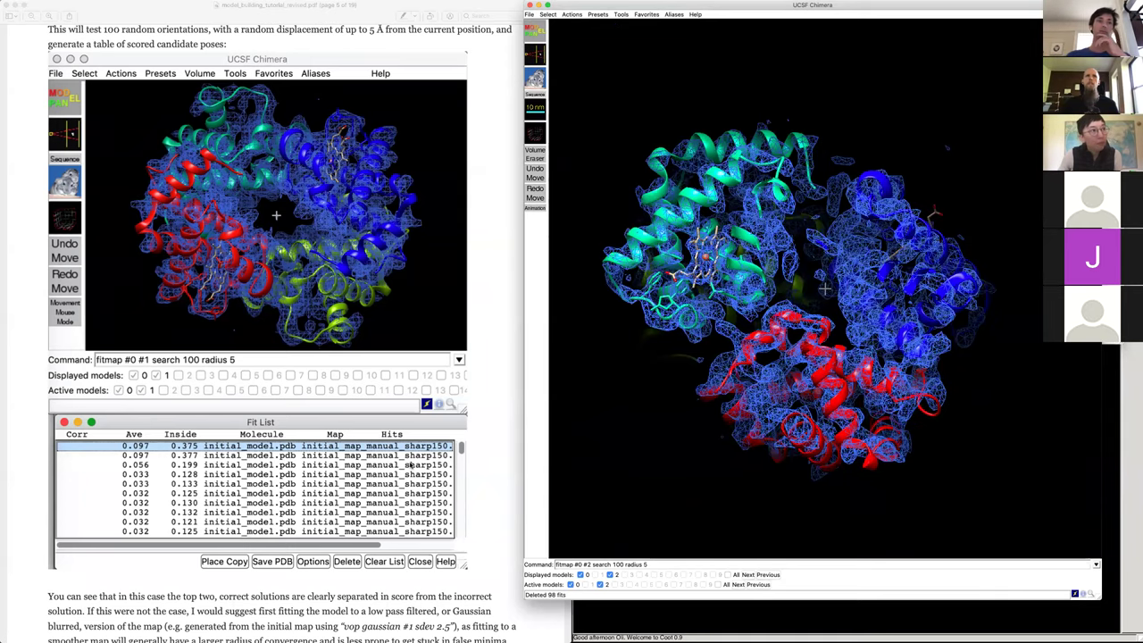
# - Read the tutorial's notes on blurred-map fitting, saving the PDB and inspecting the fit, and examine the fitted model from several angles
pyautogui.scroll(-5, 342, 480)
pyautogui.scroll(-3, 342, 479)
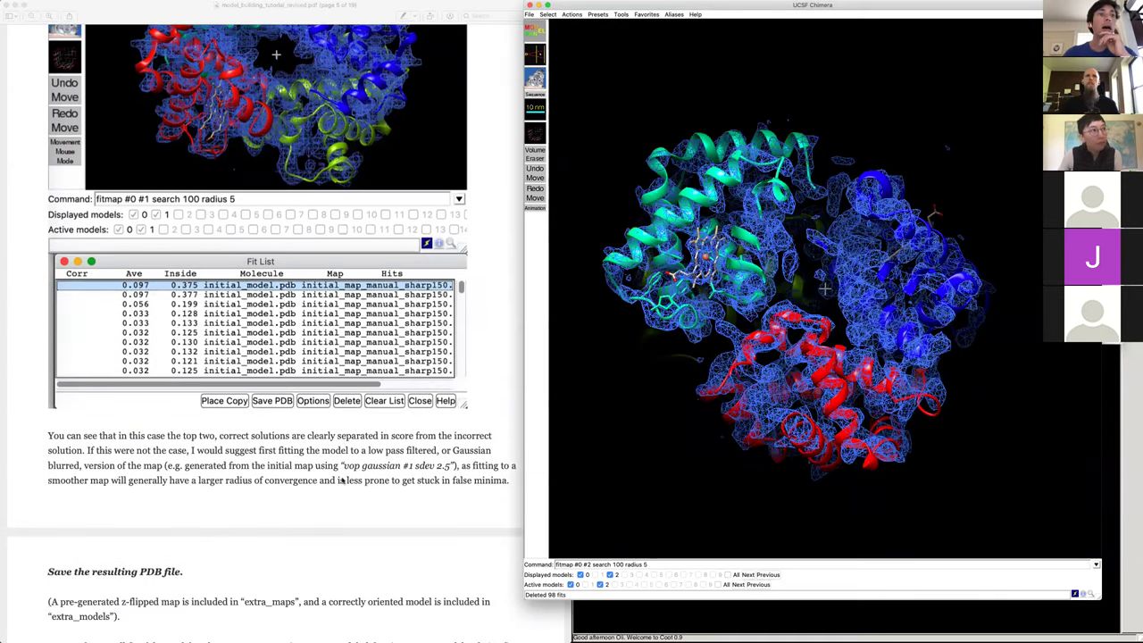
pyautogui.scroll(-2, 342, 479)
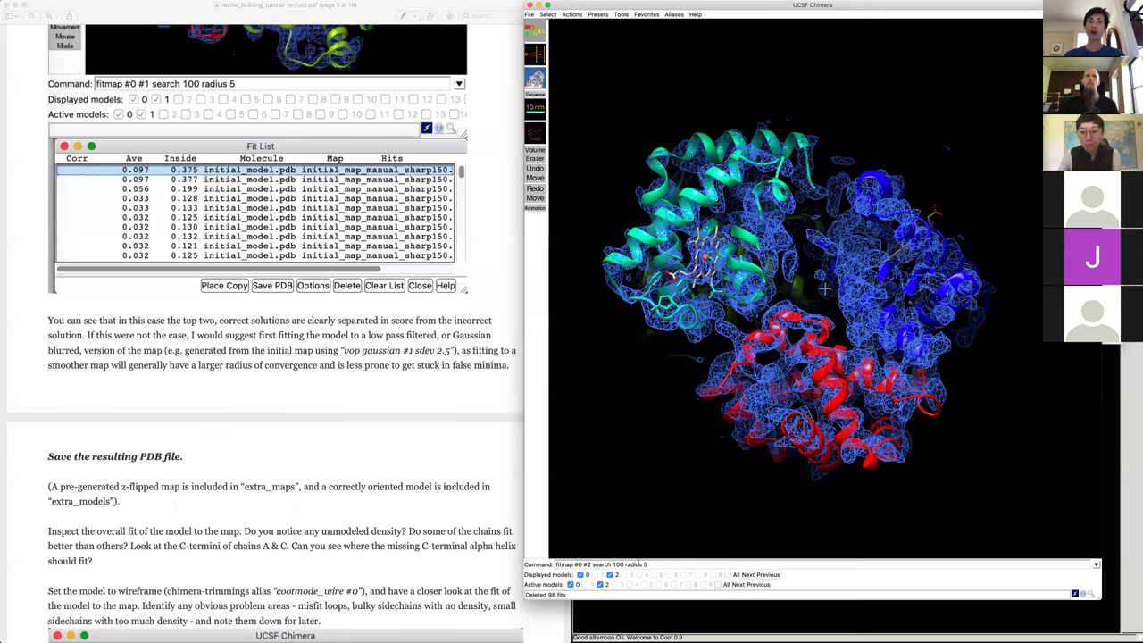
pyautogui.moveTo(738, 436); pyautogui.dragTo(740, 437)
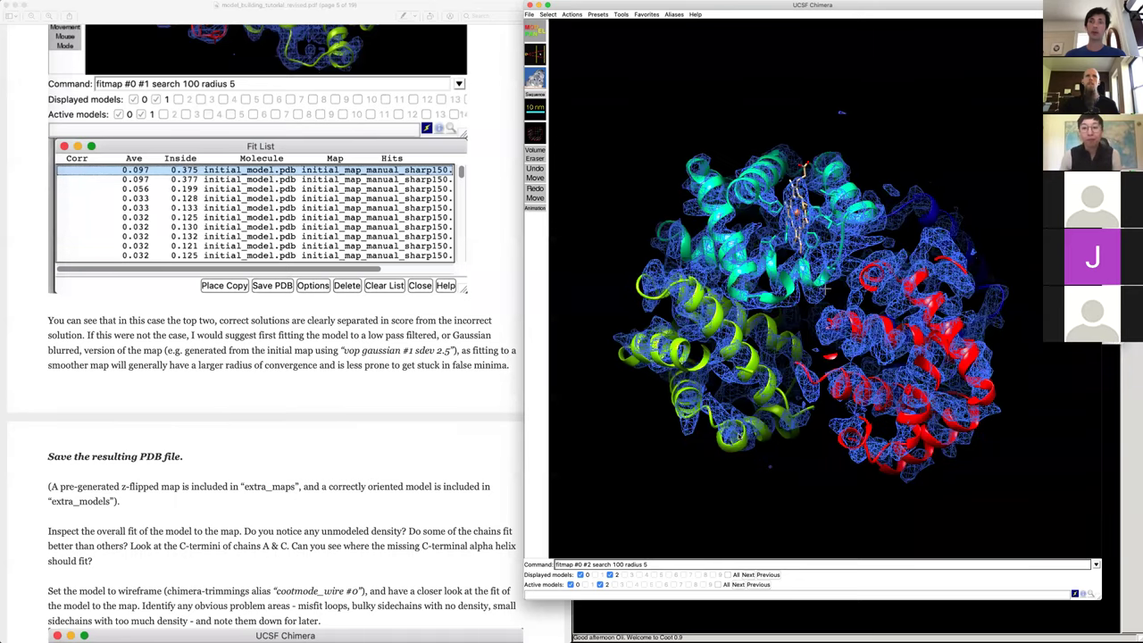
pyautogui.moveTo(827, 288); pyautogui.dragTo(738, 436)
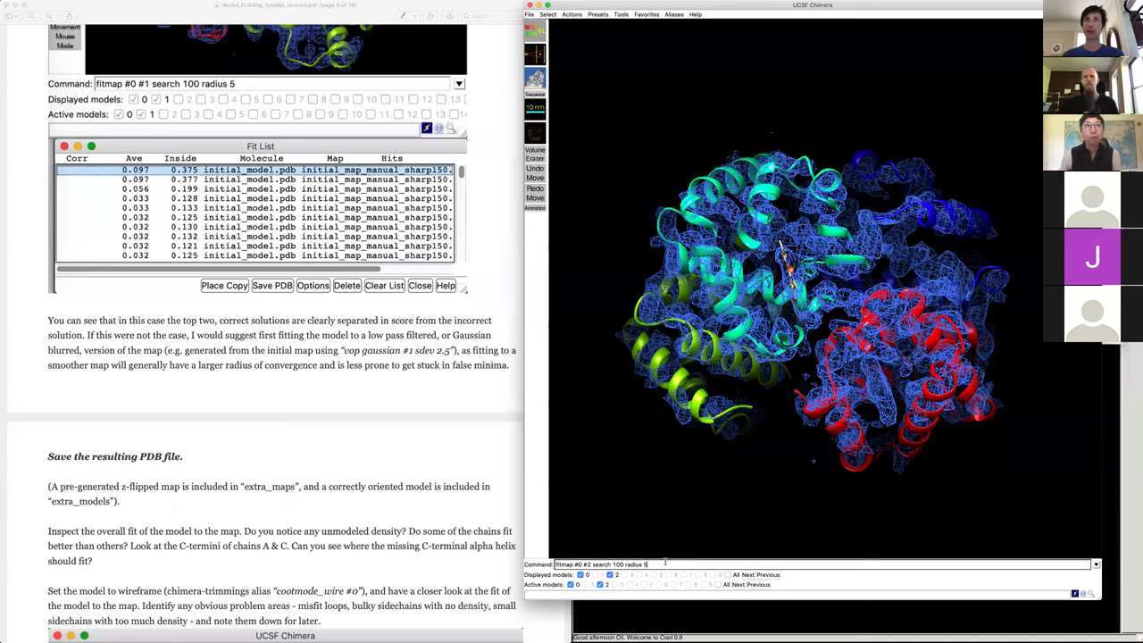
pyautogui.click(534, 133)
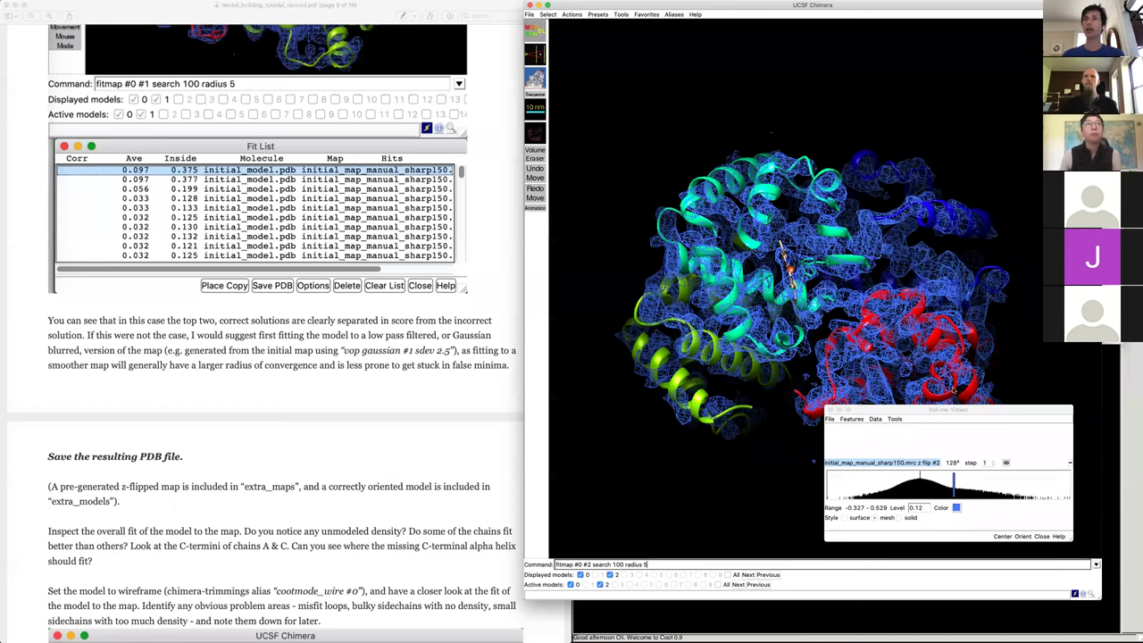
pyautogui.click(893, 418)
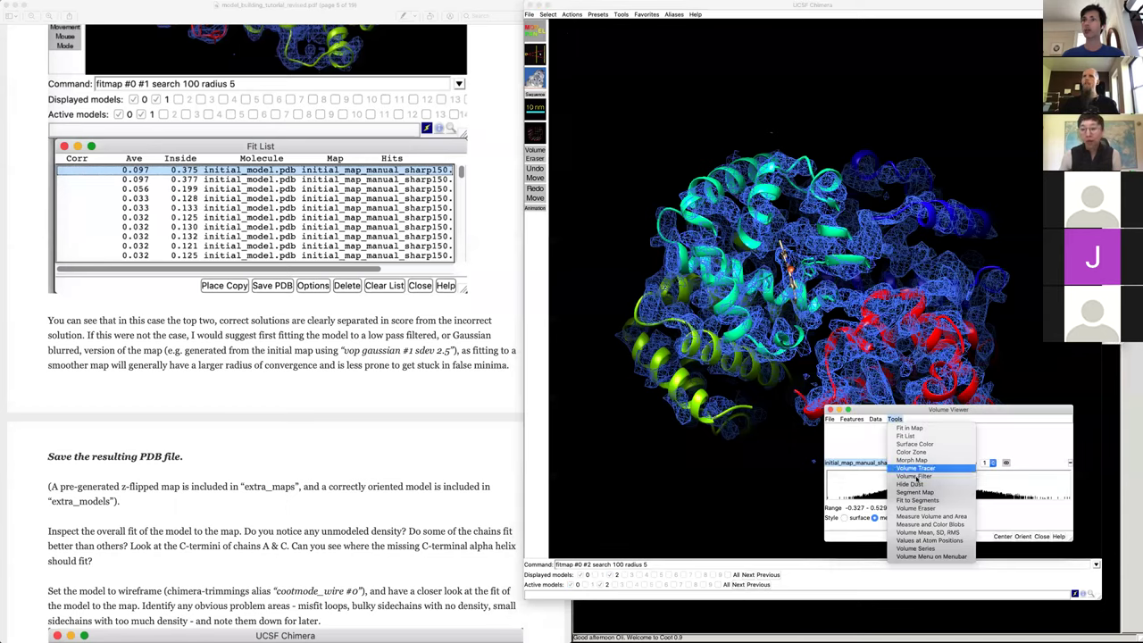
pyautogui.click(538, 561)
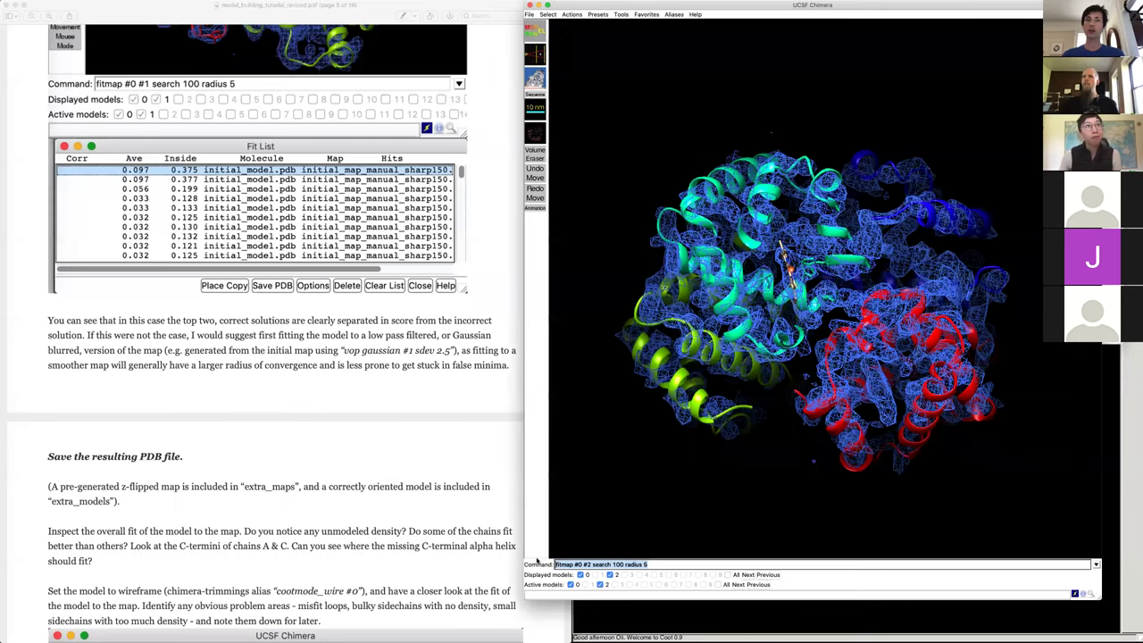
# - Create a Gaussian-blurred copy of map #2 with a standard deviation of 2.5 using the vop gaussian command
pyautogui.write('vop gau')
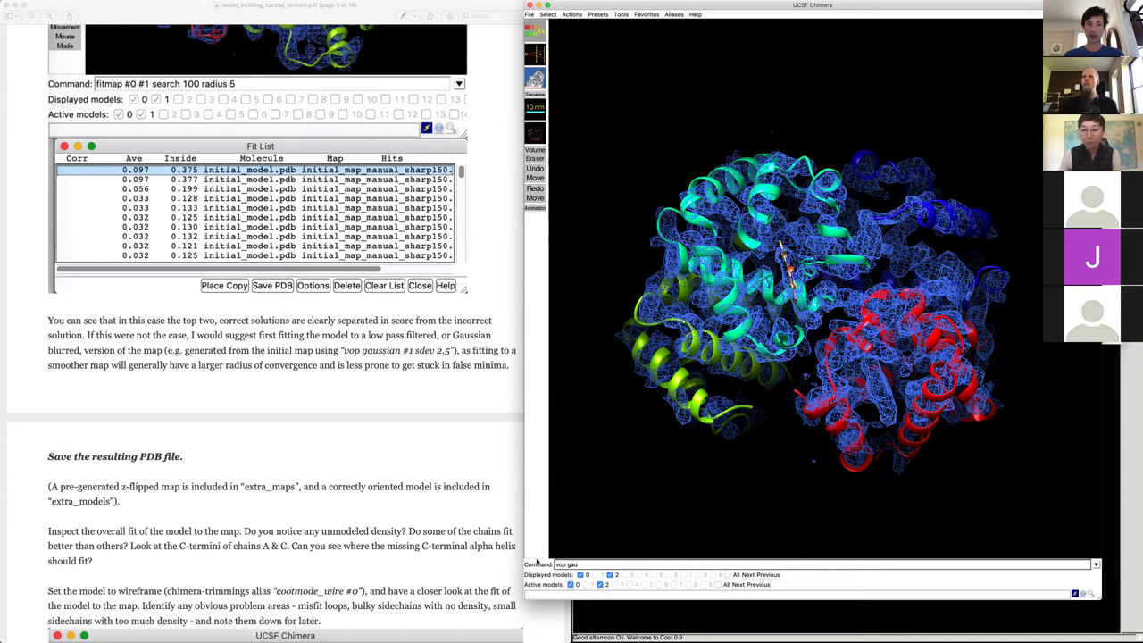
pyautogui.write('ssian')
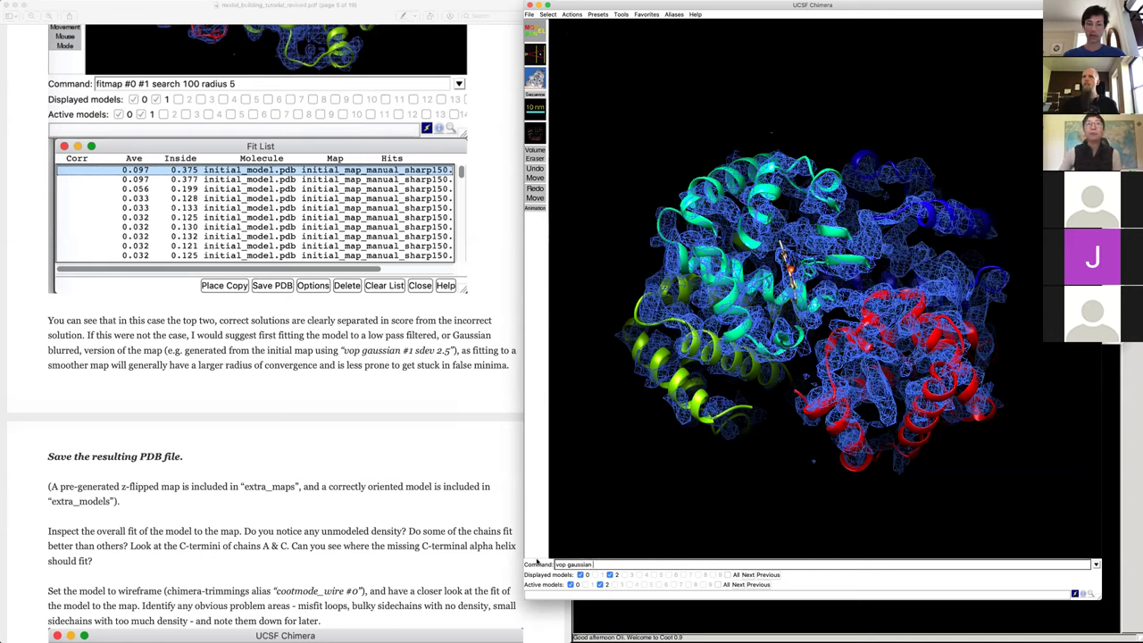
pyautogui.write(' #2 sdev 2.5')
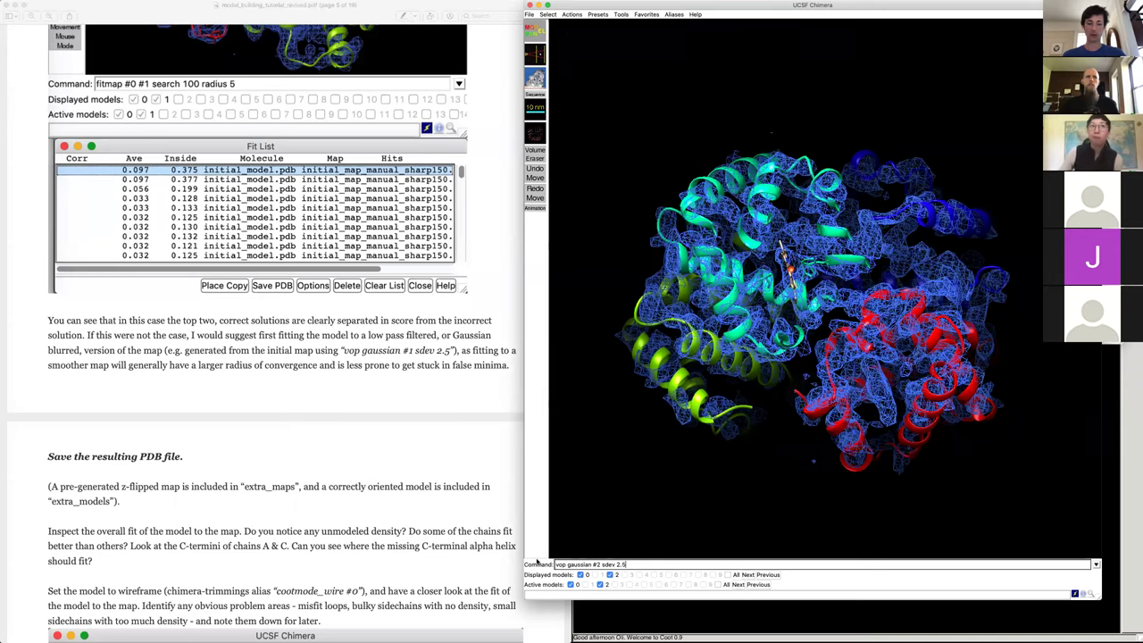
pyautogui.press('Return')
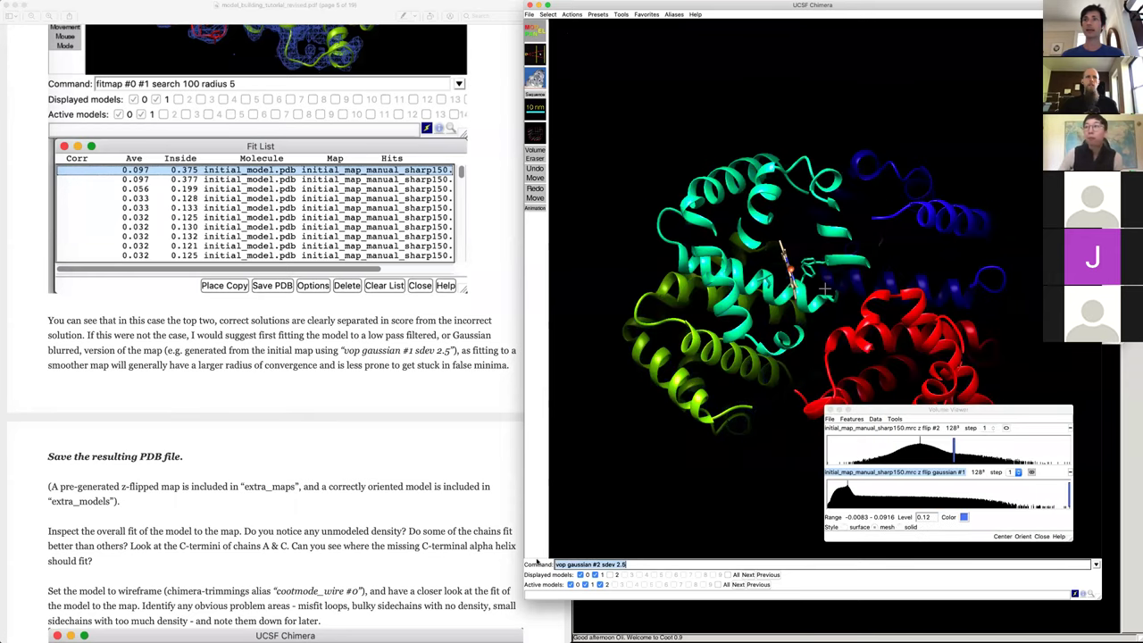
# - Lower the blurred map's contour level to about 0.0352, then close it and return to the z-flipped map
pyautogui.click(1031, 473)
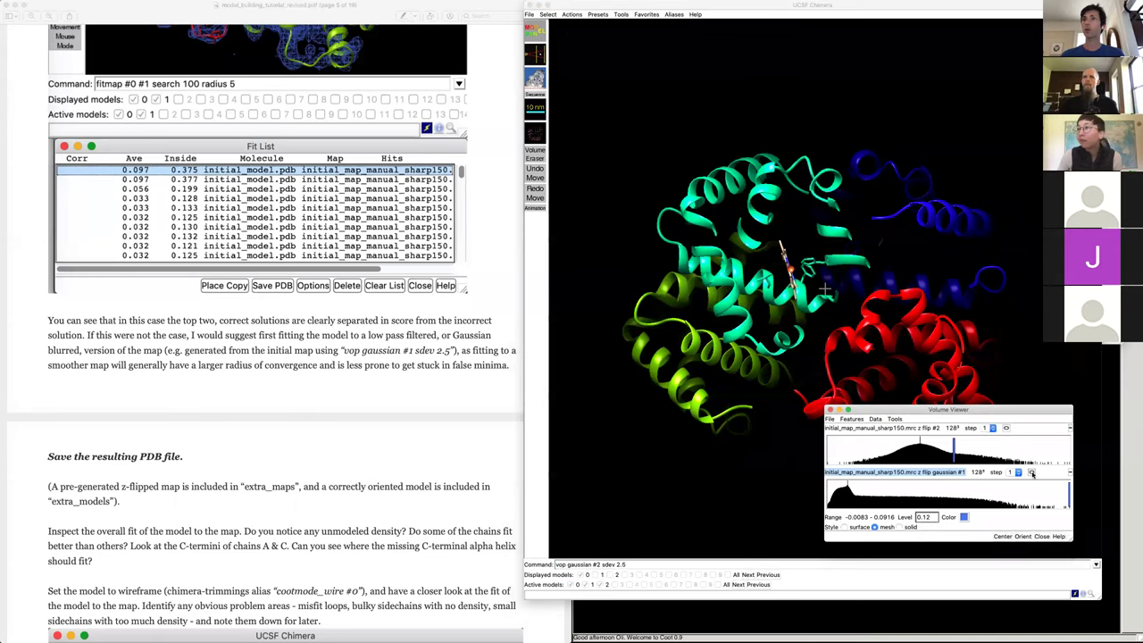
pyautogui.moveTo(1069, 489); pyautogui.dragTo(933, 496)
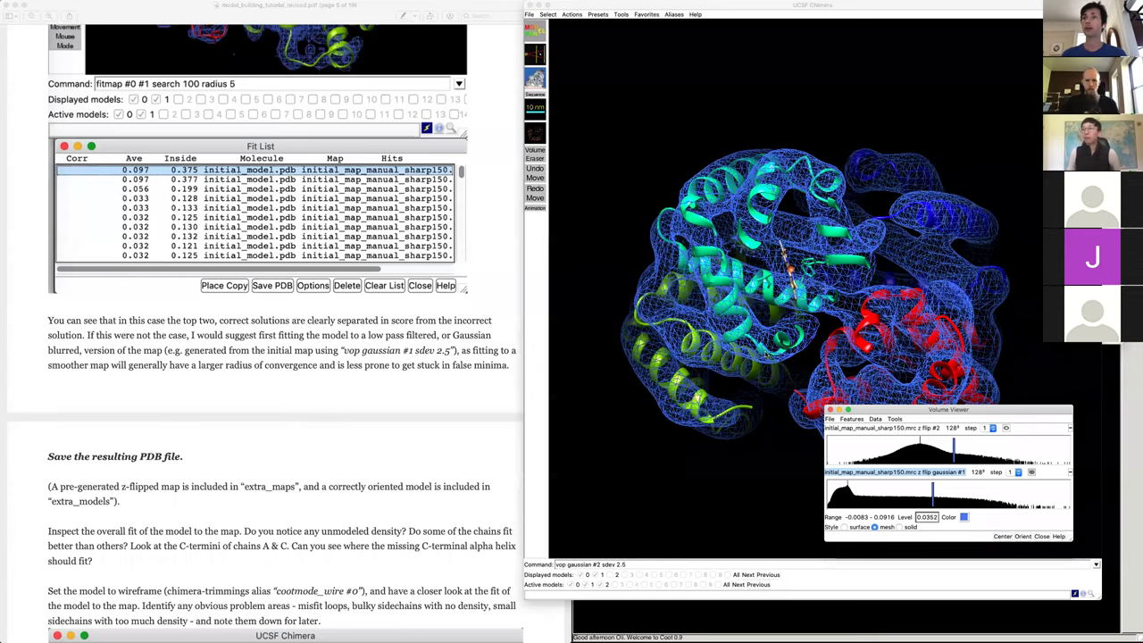
pyautogui.click(1068, 473)
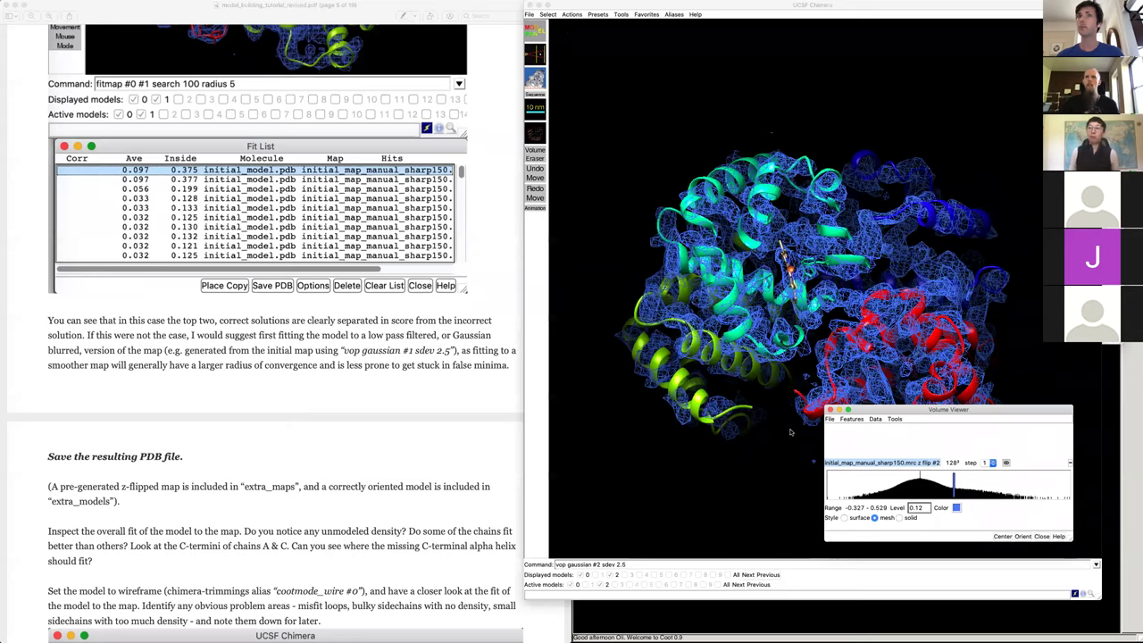
# - Switch the model and map to the Coot-like wireframe display by running the alias cootmode_wire #2
pyautogui.moveTo(790, 432); pyautogui.dragTo(790, 396)
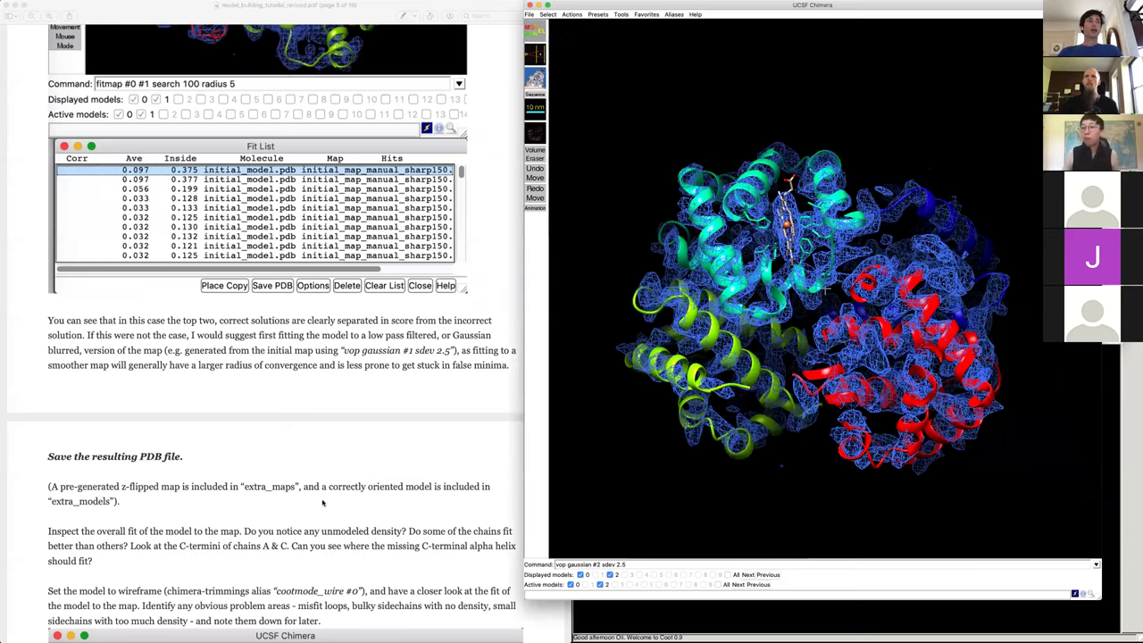
pyautogui.scroll(-5, 322, 502)
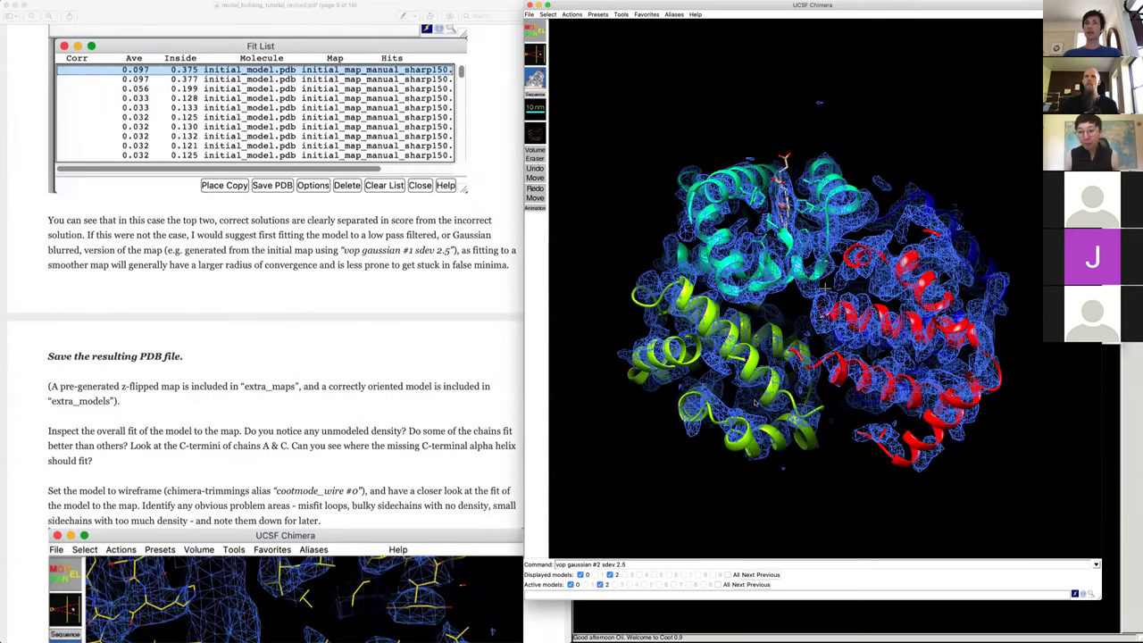
pyautogui.moveTo(699, 564); pyautogui.dragTo(502, 555)
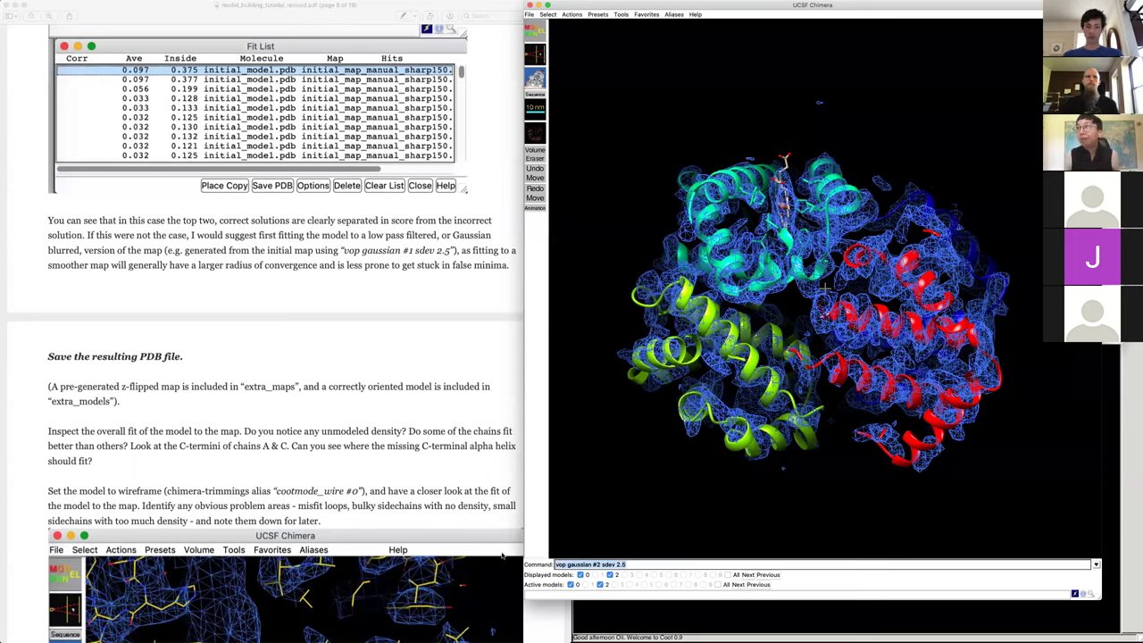
pyautogui.write('cootm')
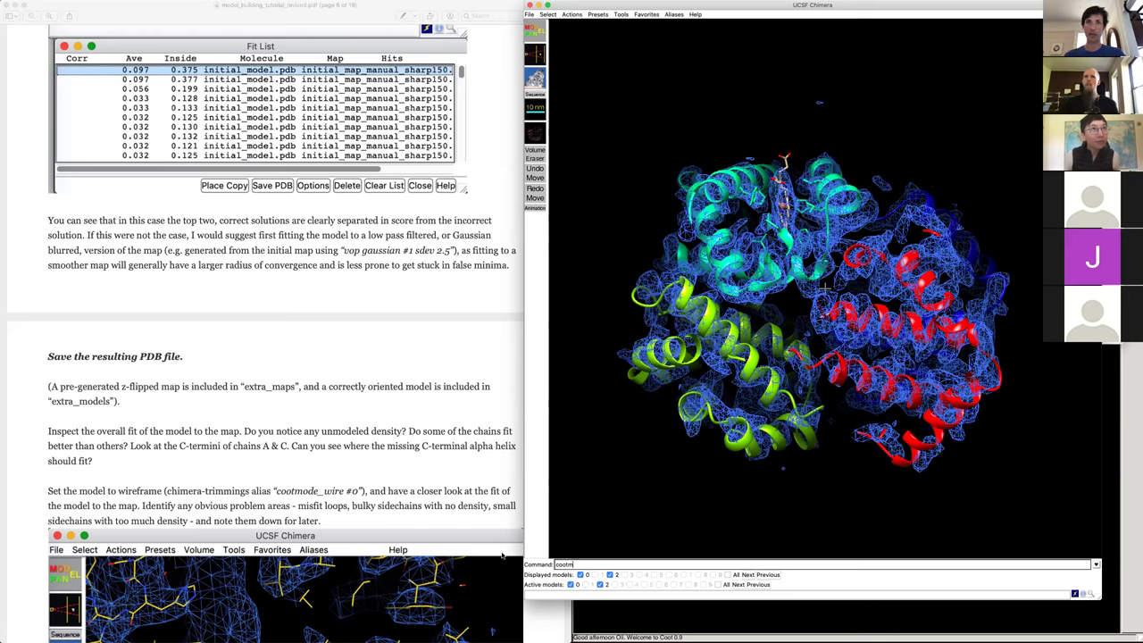
pyautogui.write('ode_wire')
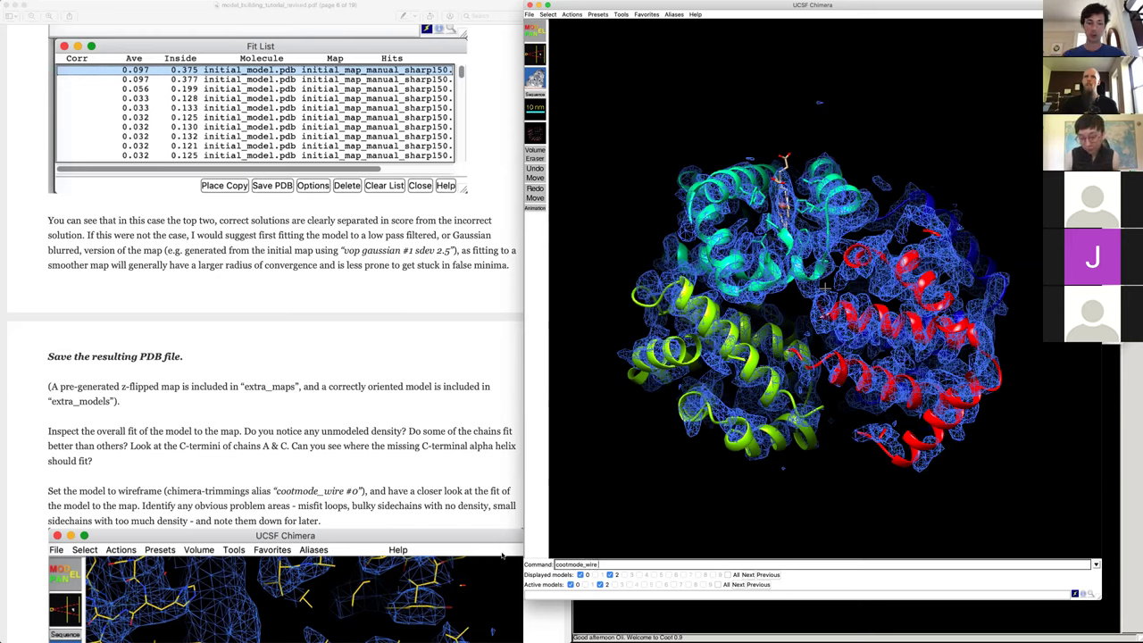
pyautogui.write(' #')
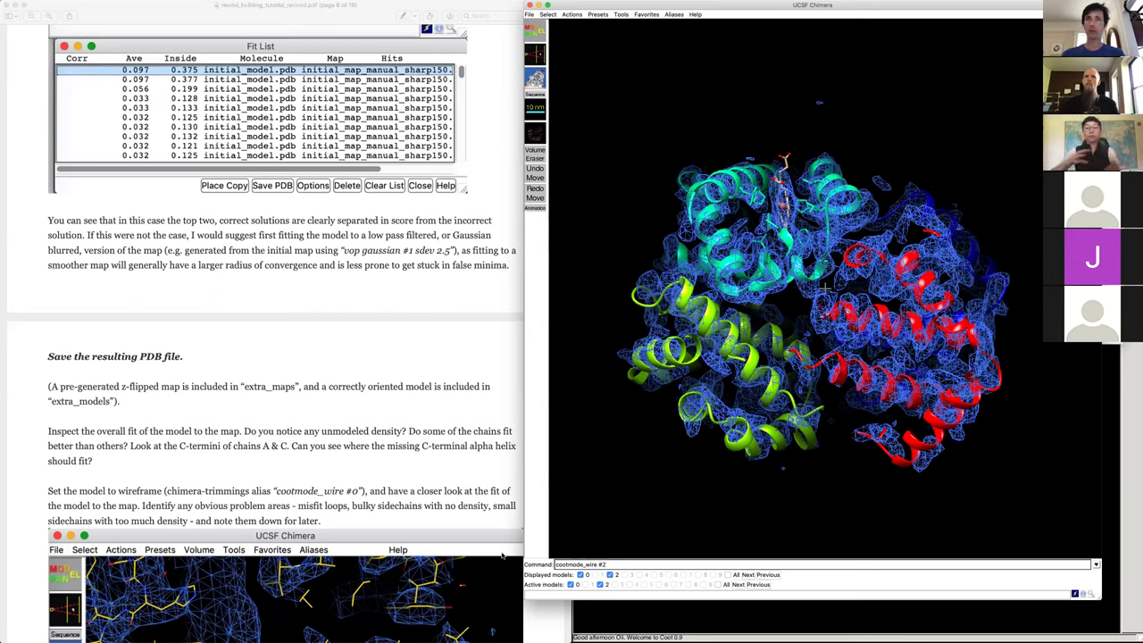
pyautogui.write('2')
pyautogui.press('Return')
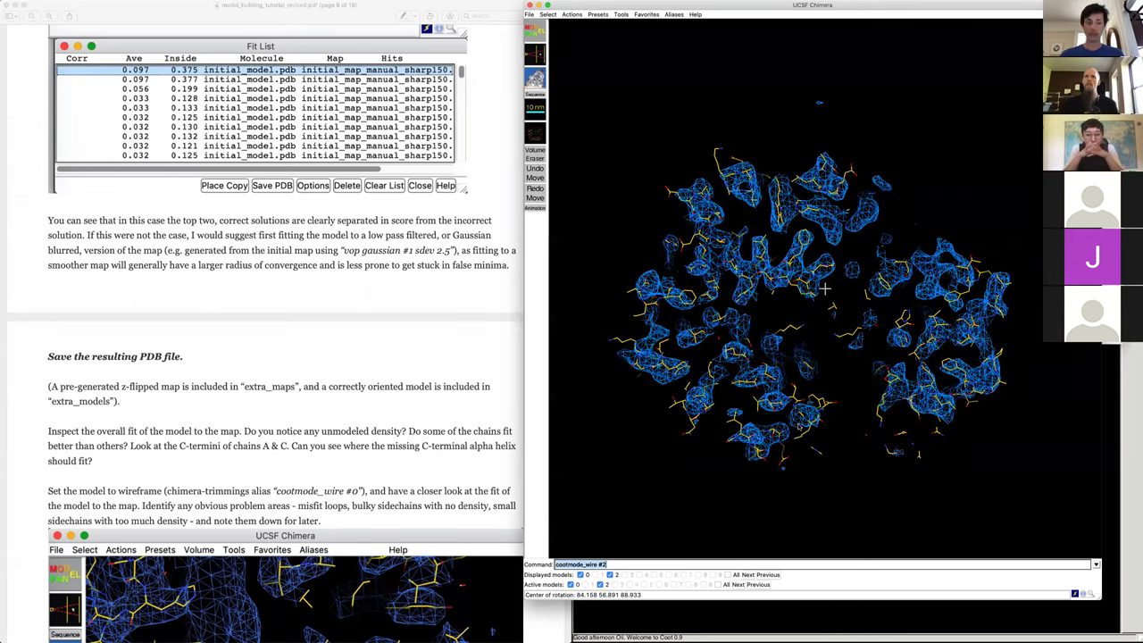
# - Set the clipping slab around the centre of rotation with symclip 15
pyautogui.write('symclip 1')
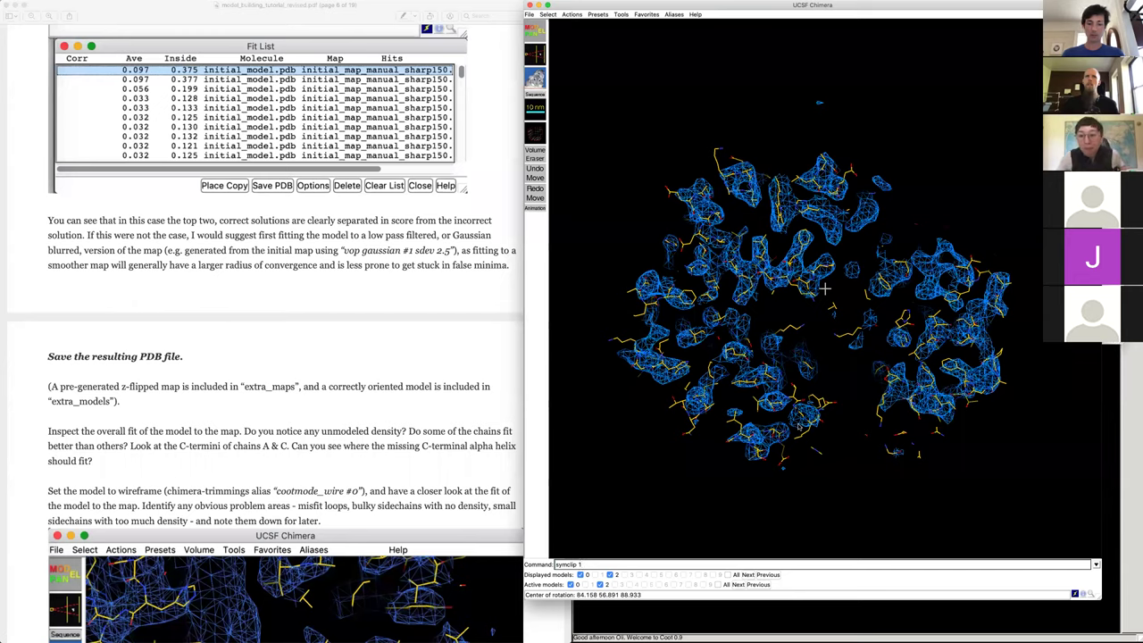
pyautogui.write('5')
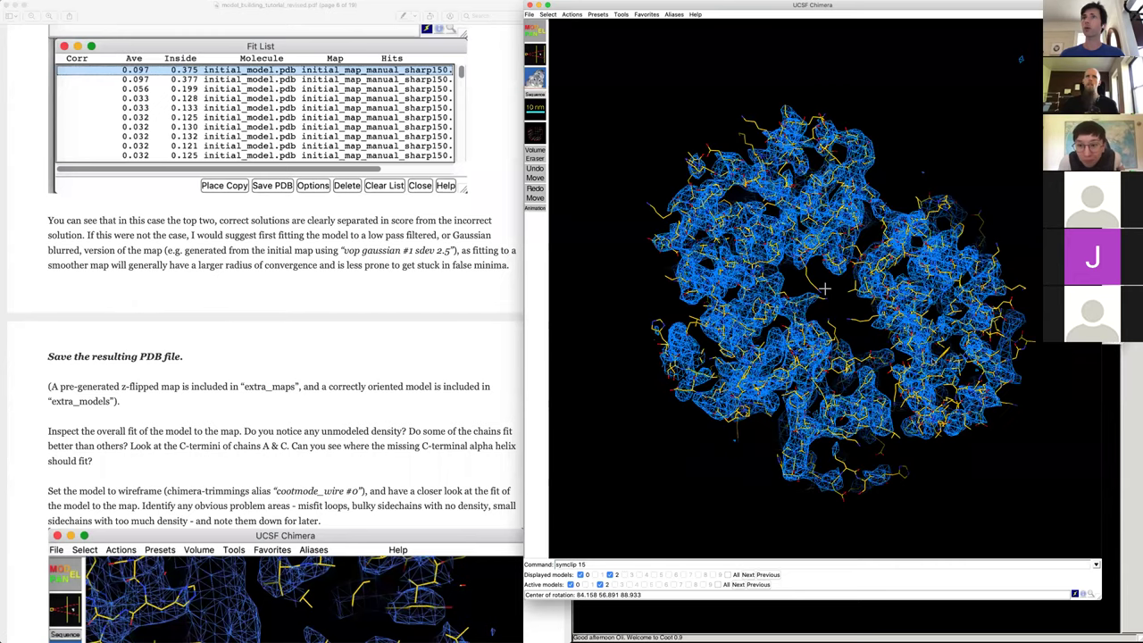
pyautogui.moveTo(975, 368); pyautogui.dragTo(808, 353)
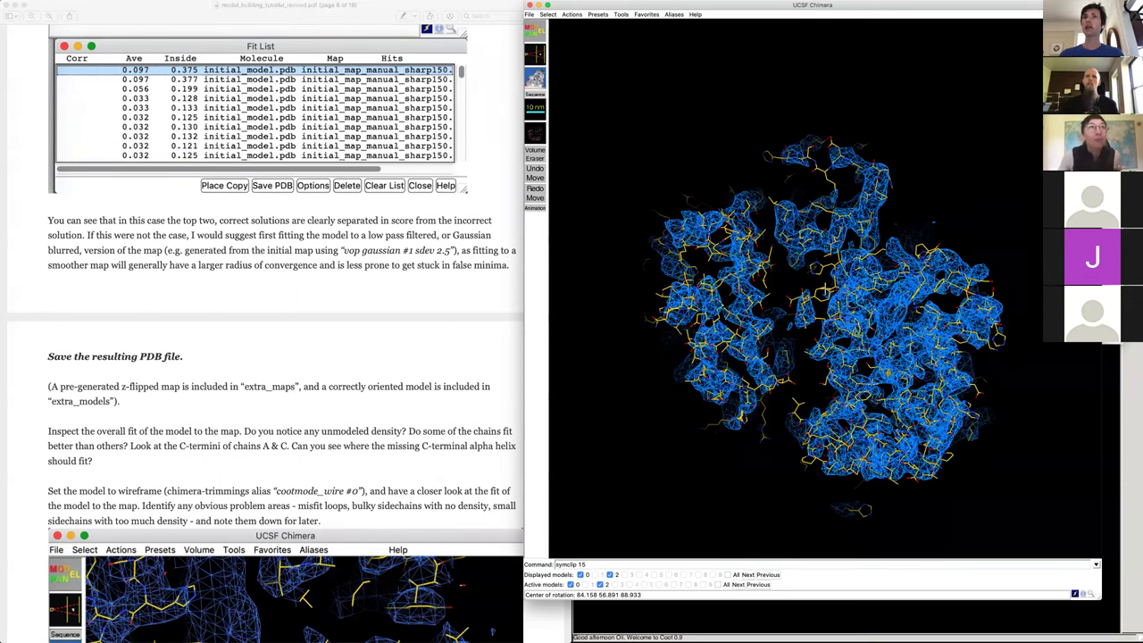
pyautogui.click(591, 564)
pyautogui.press('Return')
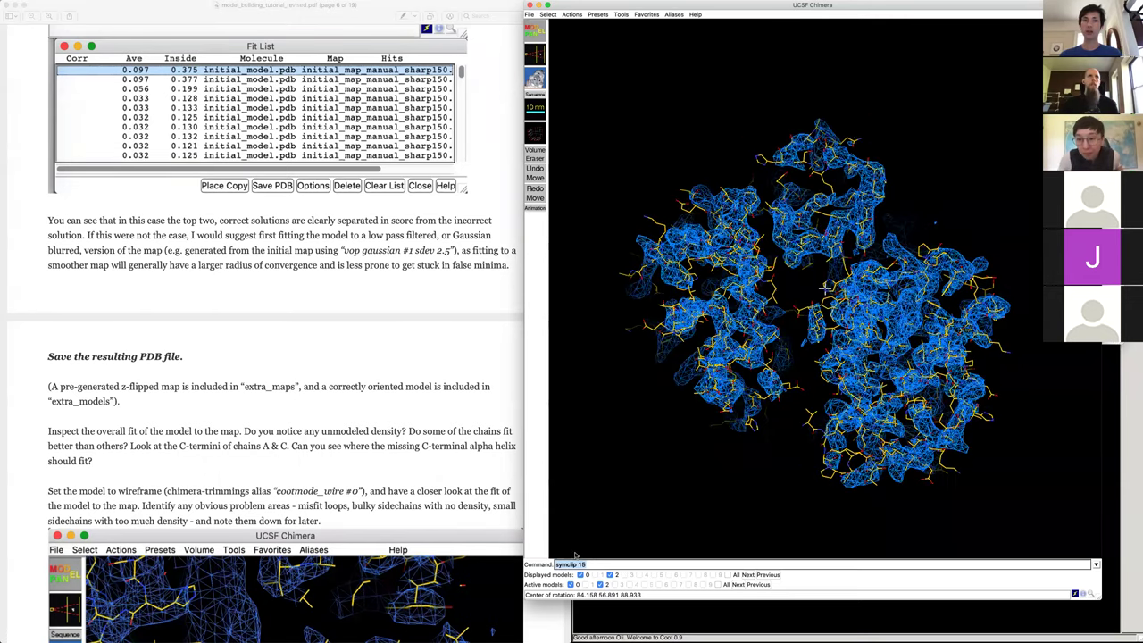
# - Show the alpha carbons and side chains of model #0 with ca_and_sidechains #0, and set its representation with repr wire #0
pyautogui.write('ca_')
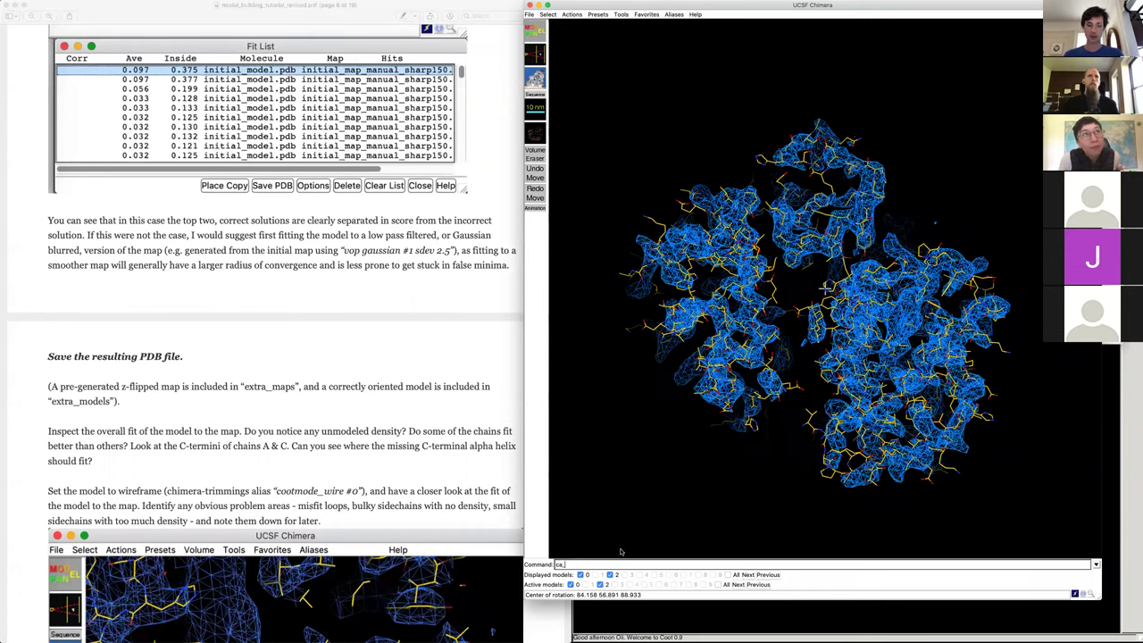
pyautogui.write('tmod')
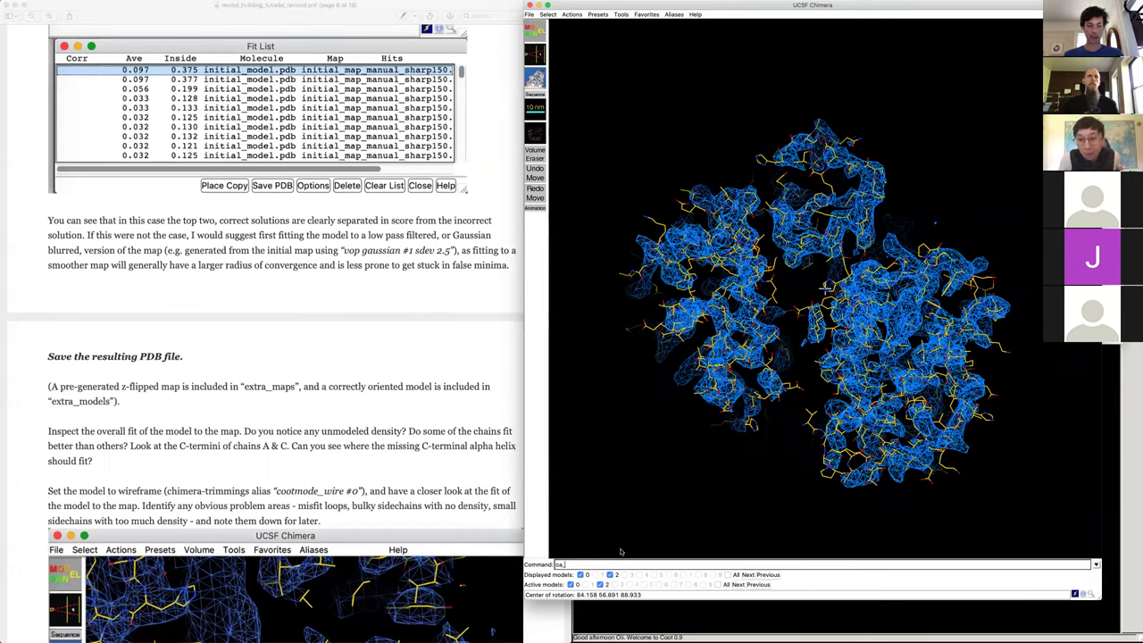
pyautogui.write('s')
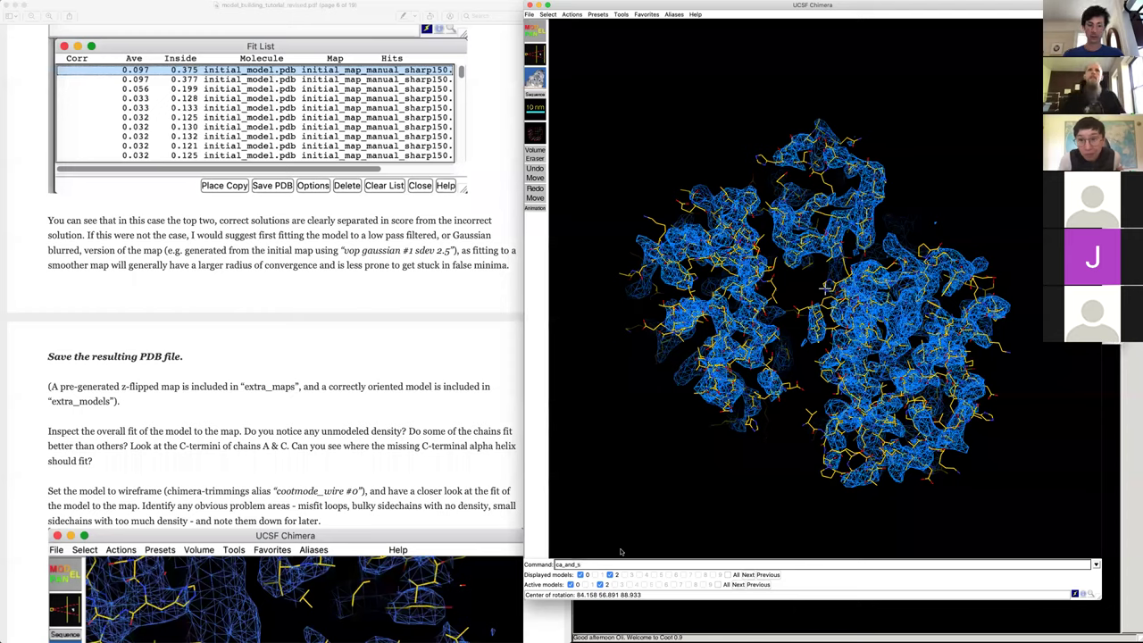
pyautogui.write('idechains #0')
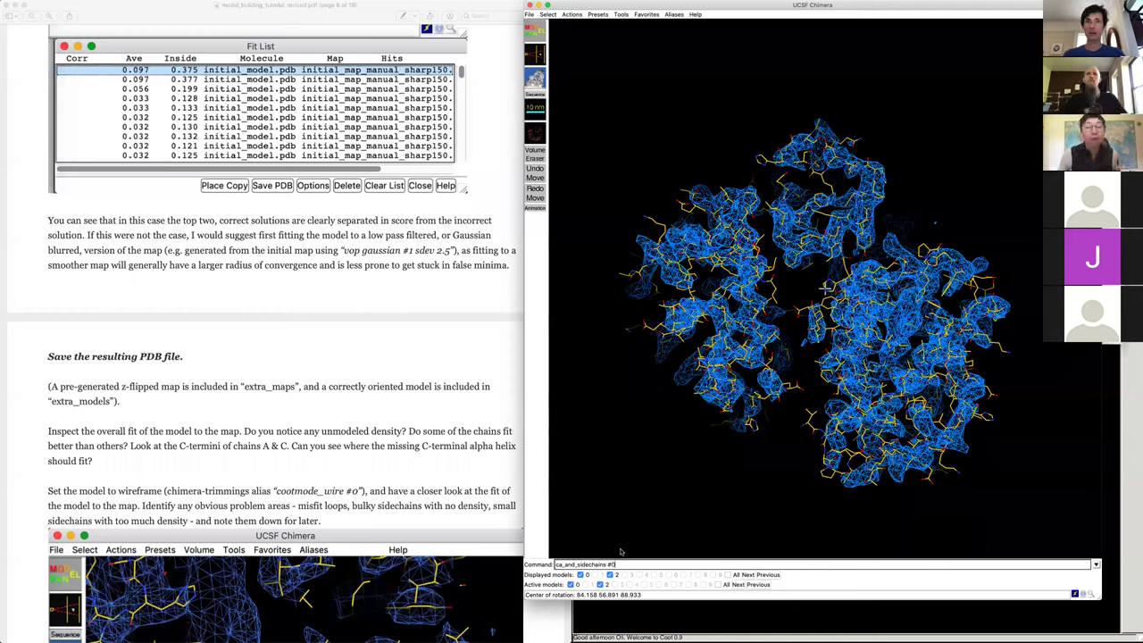
pyautogui.press('Return')
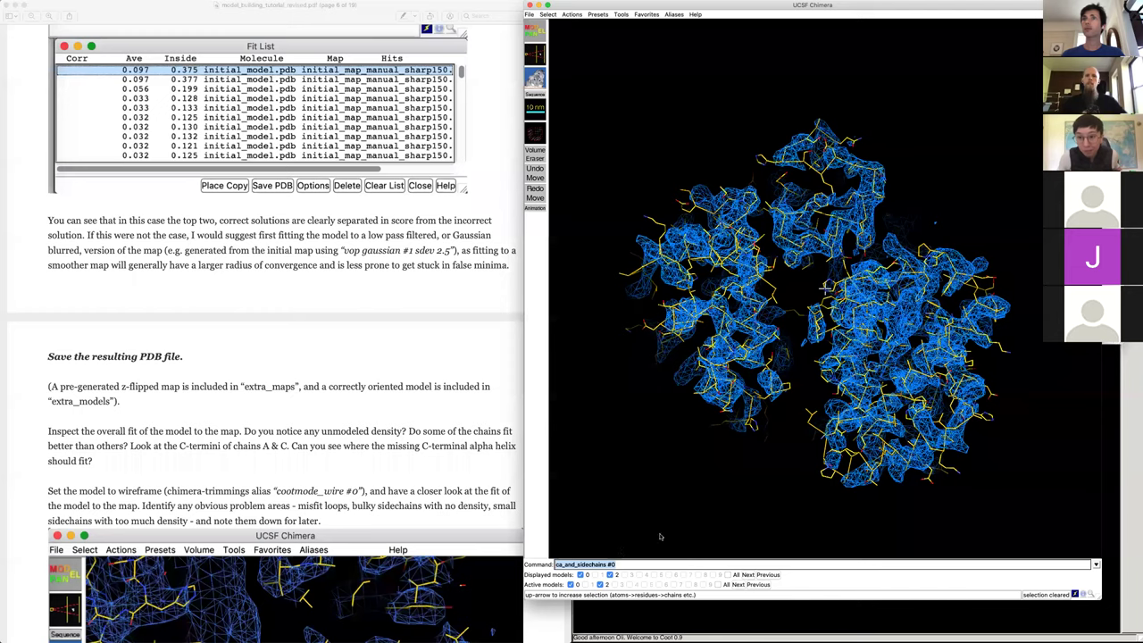
pyautogui.write('rep')
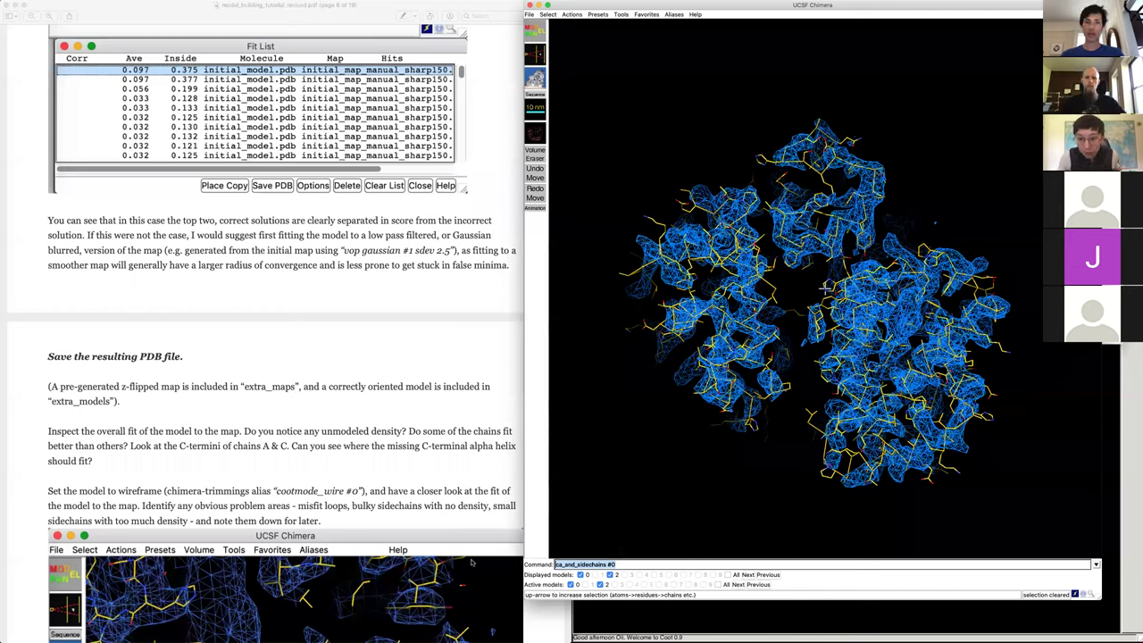
pyautogui.write('r wire #0')
pyautogui.press('Return')
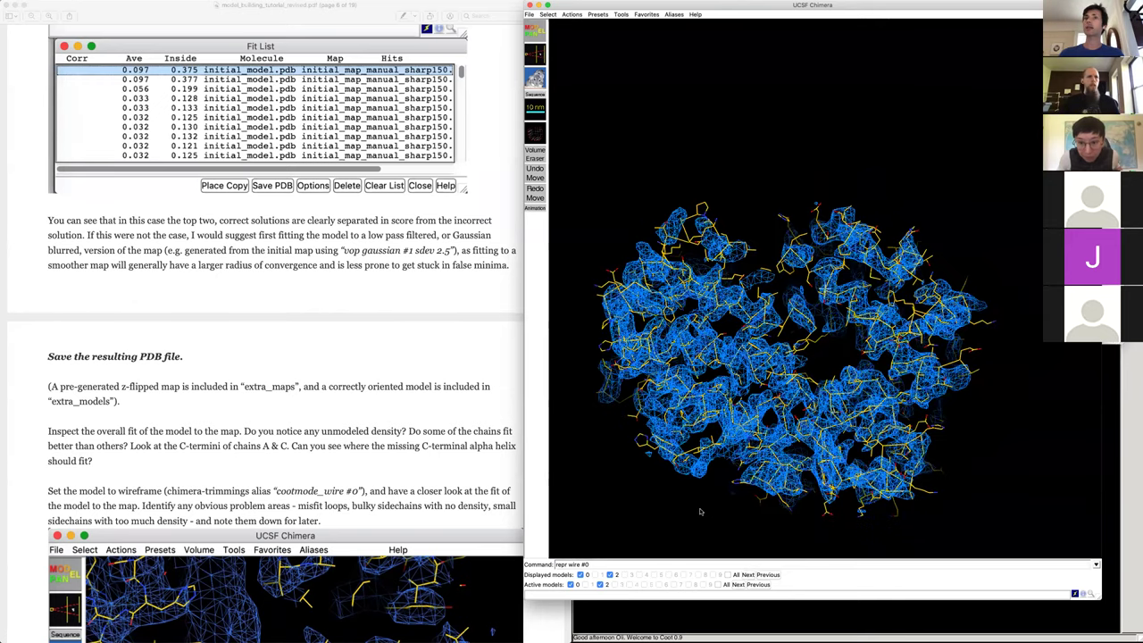
# - Color the model by chain with rainbow chain, and color the protein's heteroatoms with color byhet protein
pyautogui.write('rainb')
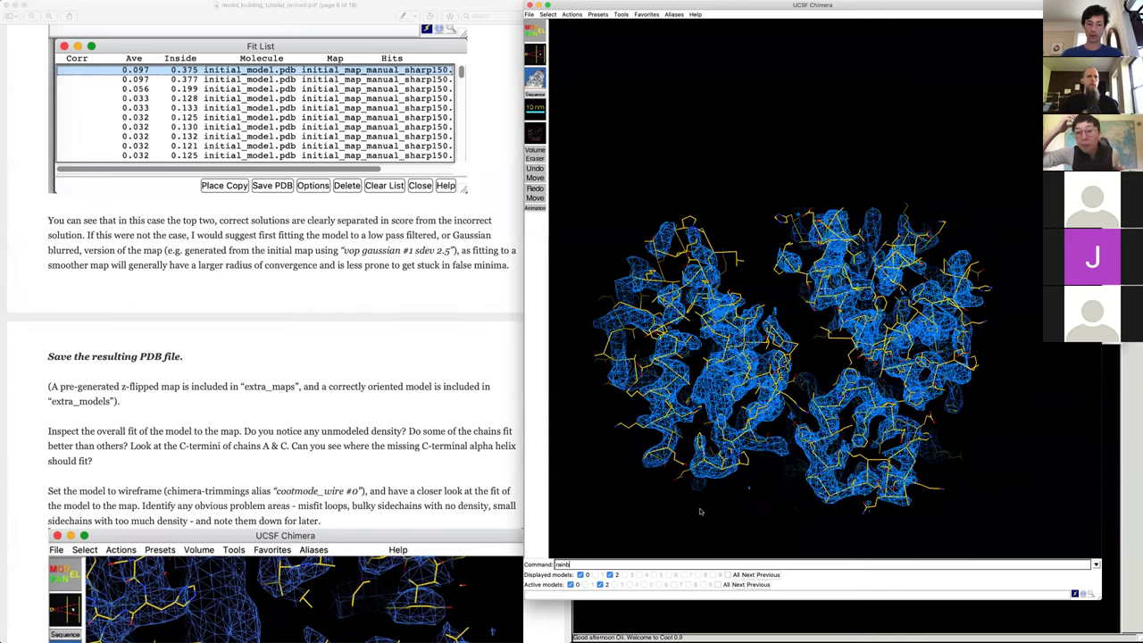
pyautogui.write('ow chain')
pyautogui.press('Return')
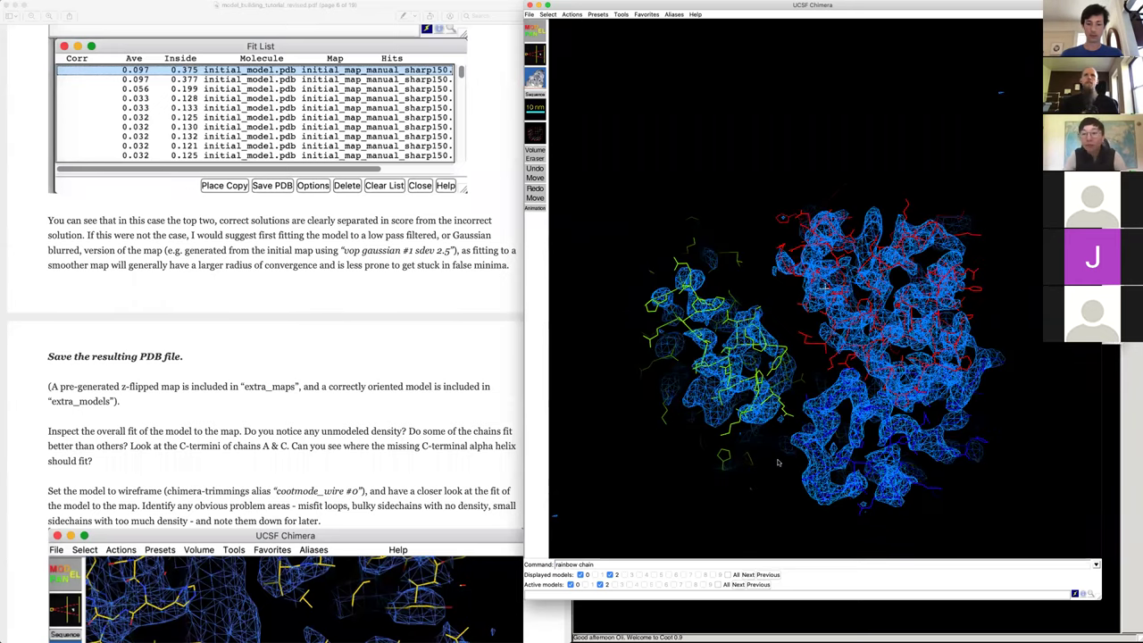
pyautogui.write('coo')
pyautogui.write('lor byhet')
pyautogui.write(' prote')
pyautogui.write('in')
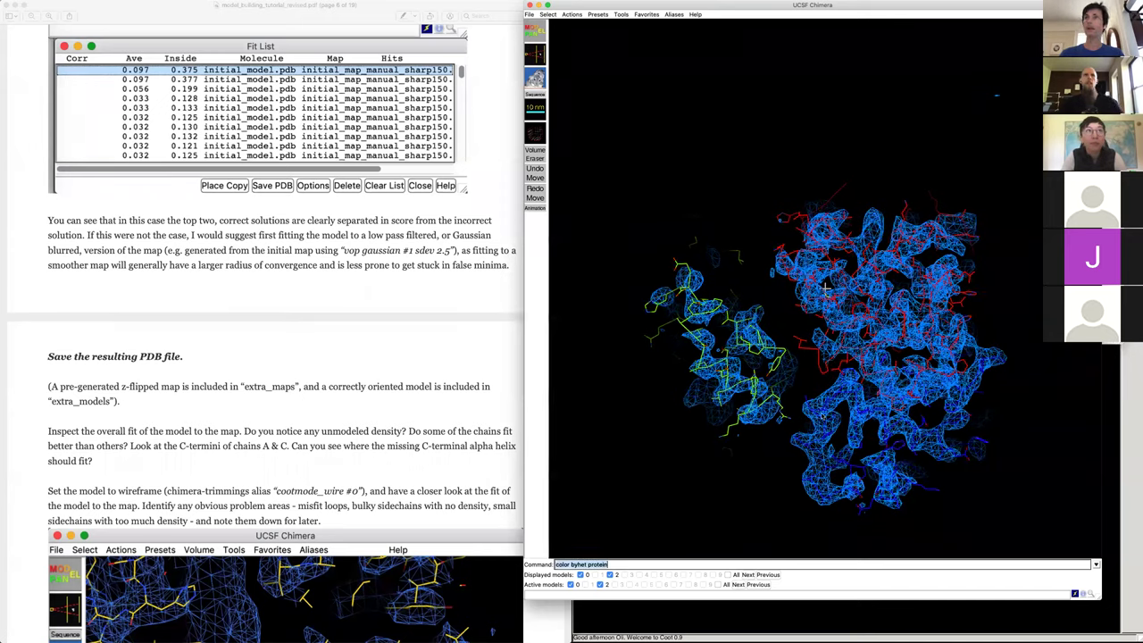
pyautogui.press('Return')
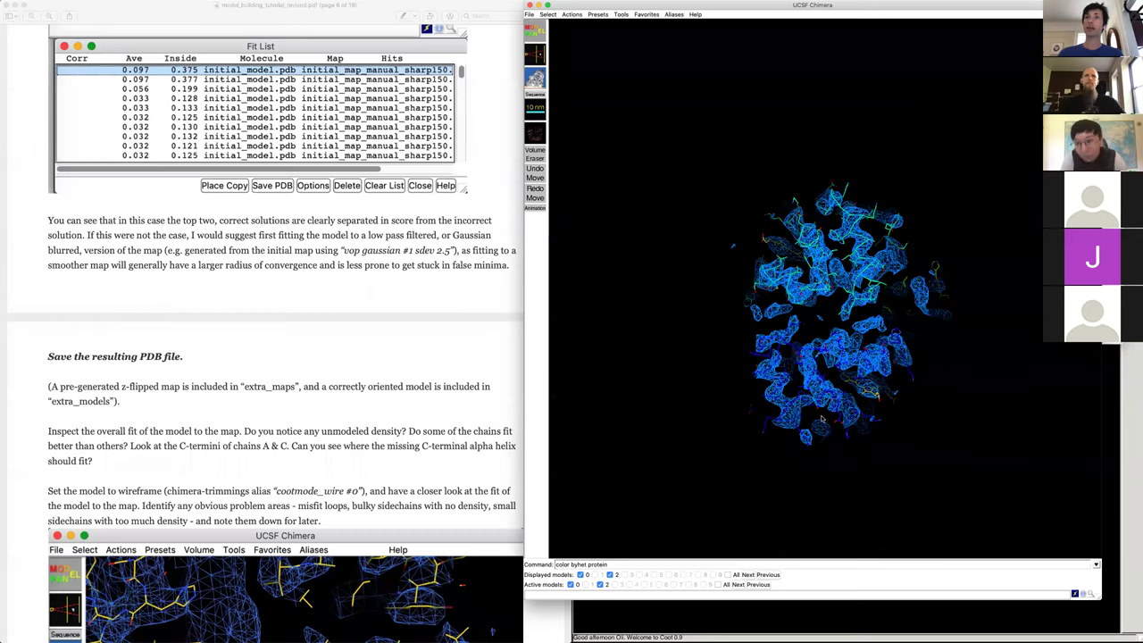
# - Lower the contour level of the z-flipped map to about 0.0869 to inspect the weaker density around the model
pyautogui.scroll(3, 822, 418)
pyautogui.scroll(3, 823, 416)
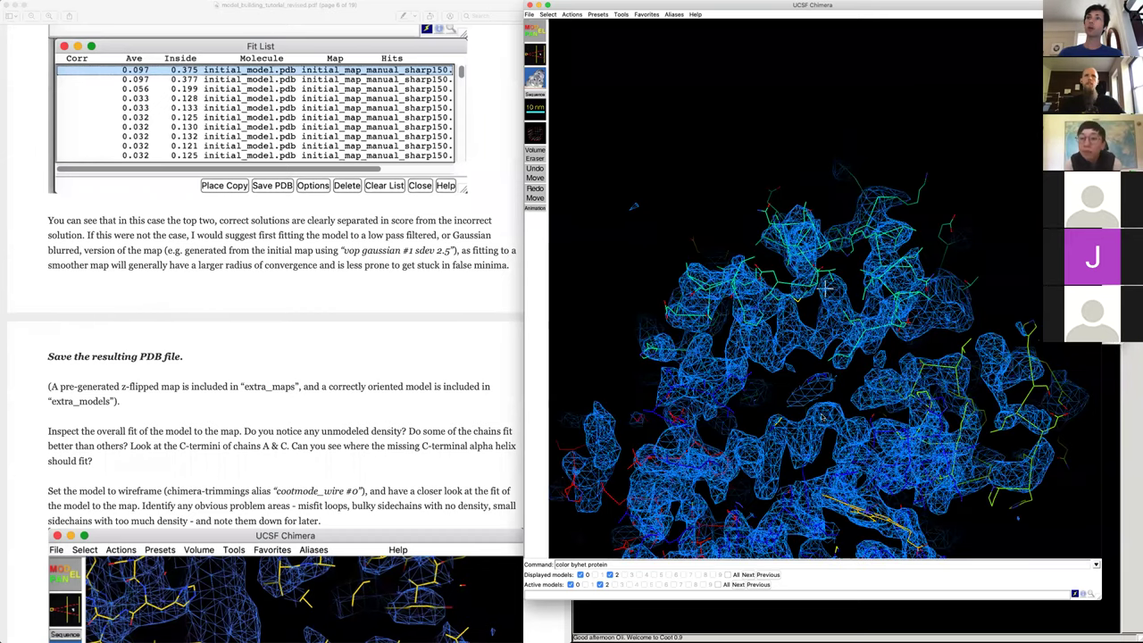
pyautogui.scroll(3, 822, 418)
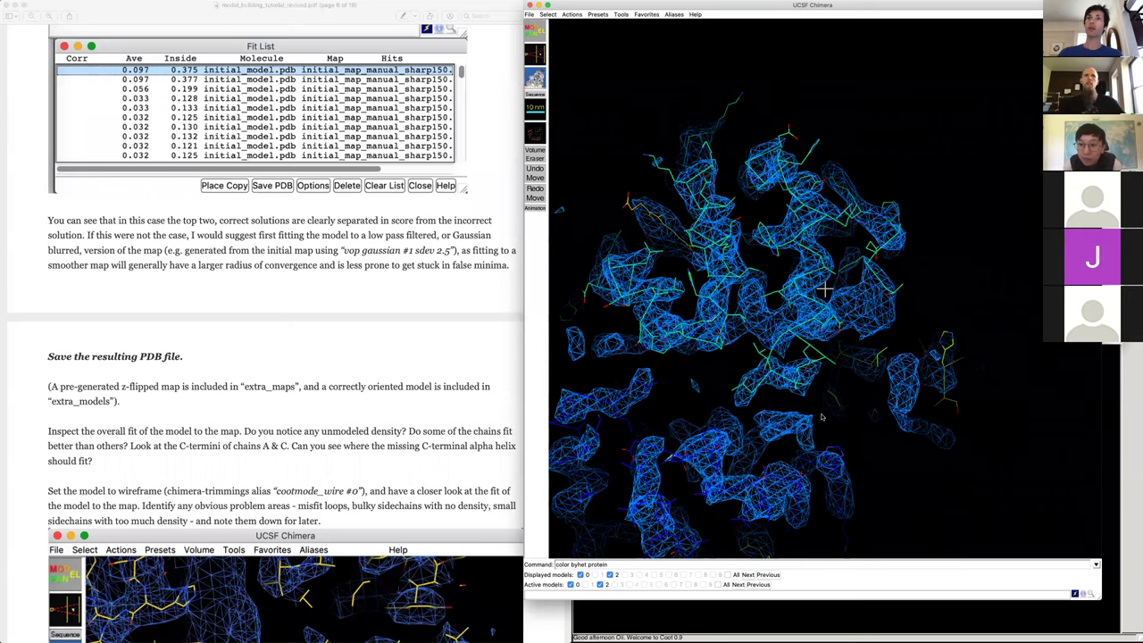
pyautogui.scroll(3, 822, 417)
pyautogui.scroll(3, 822, 417)
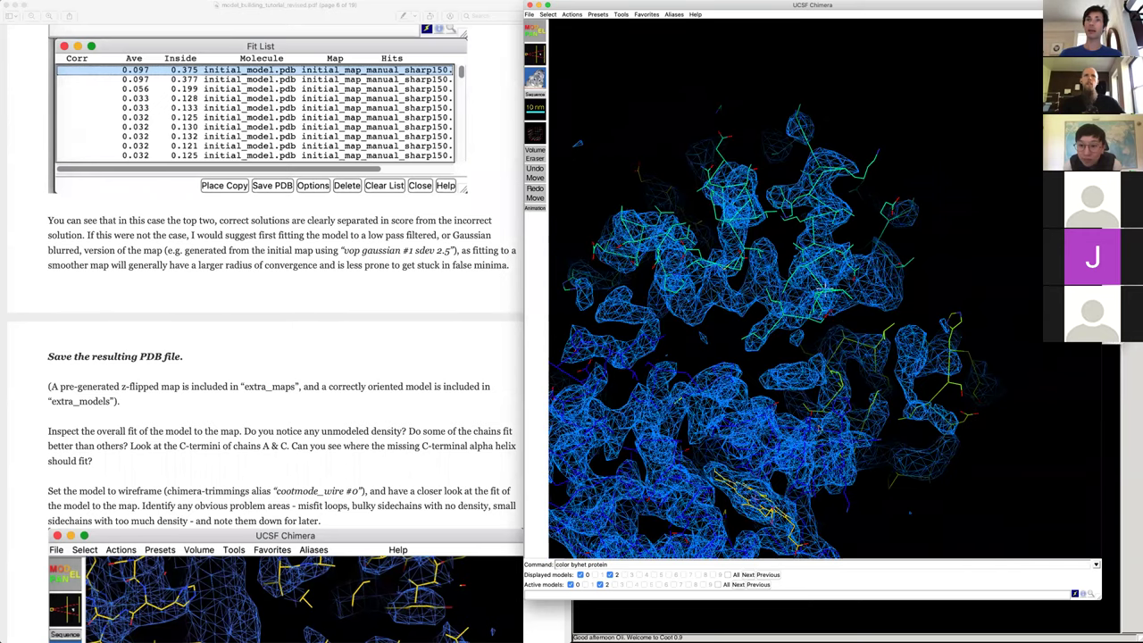
pyautogui.scroll(3, 822, 418)
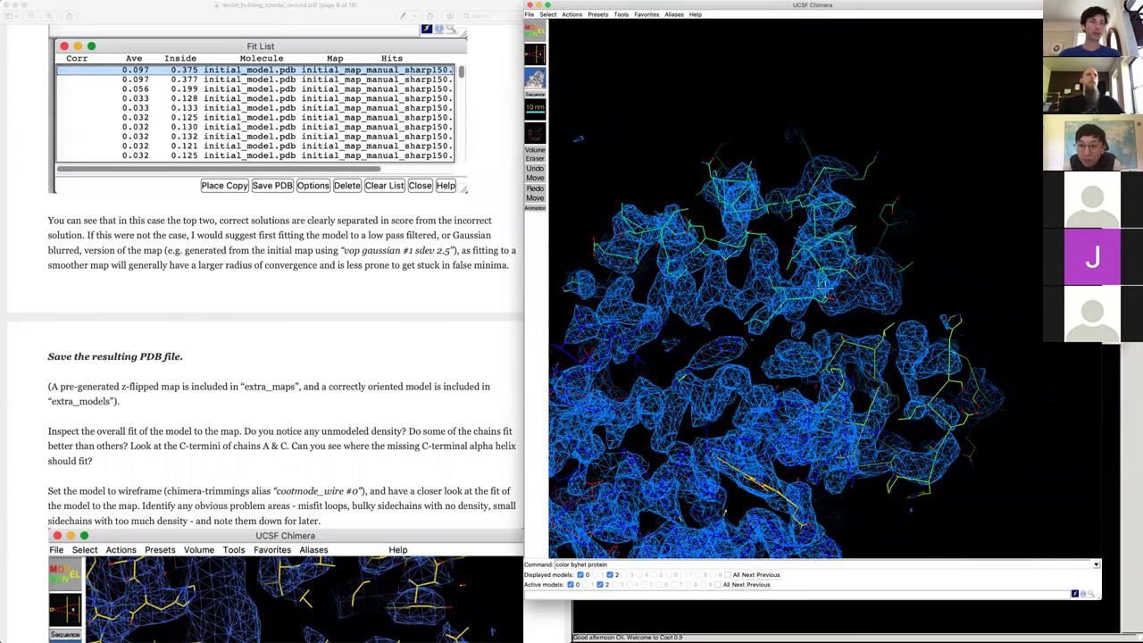
pyautogui.click(534, 133)
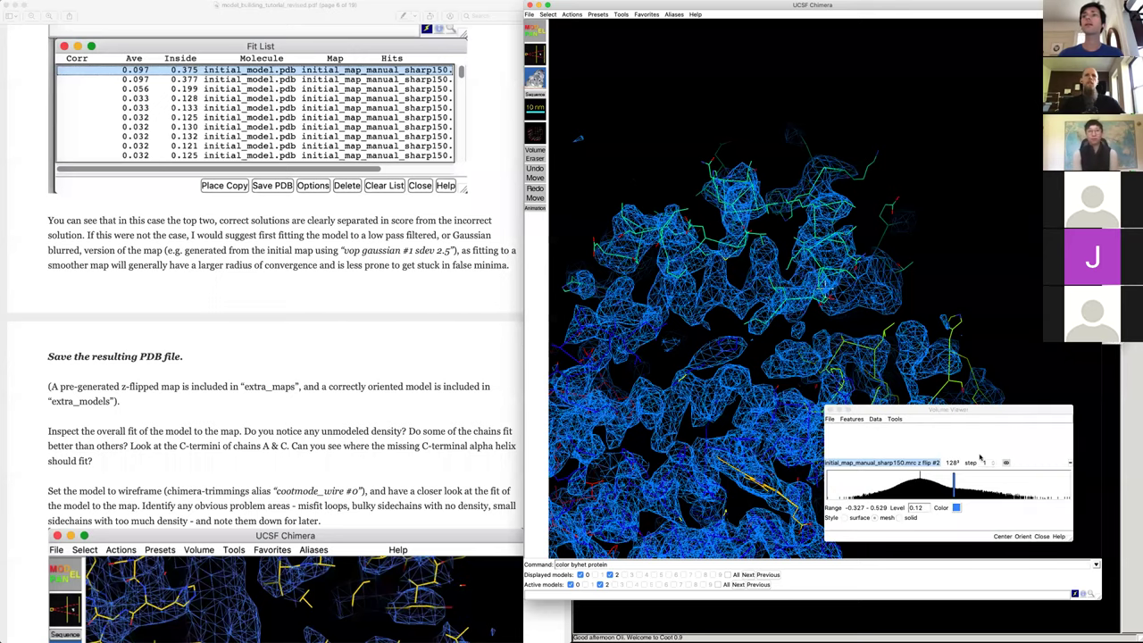
pyautogui.moveTo(952, 482); pyautogui.dragTo(943, 482)
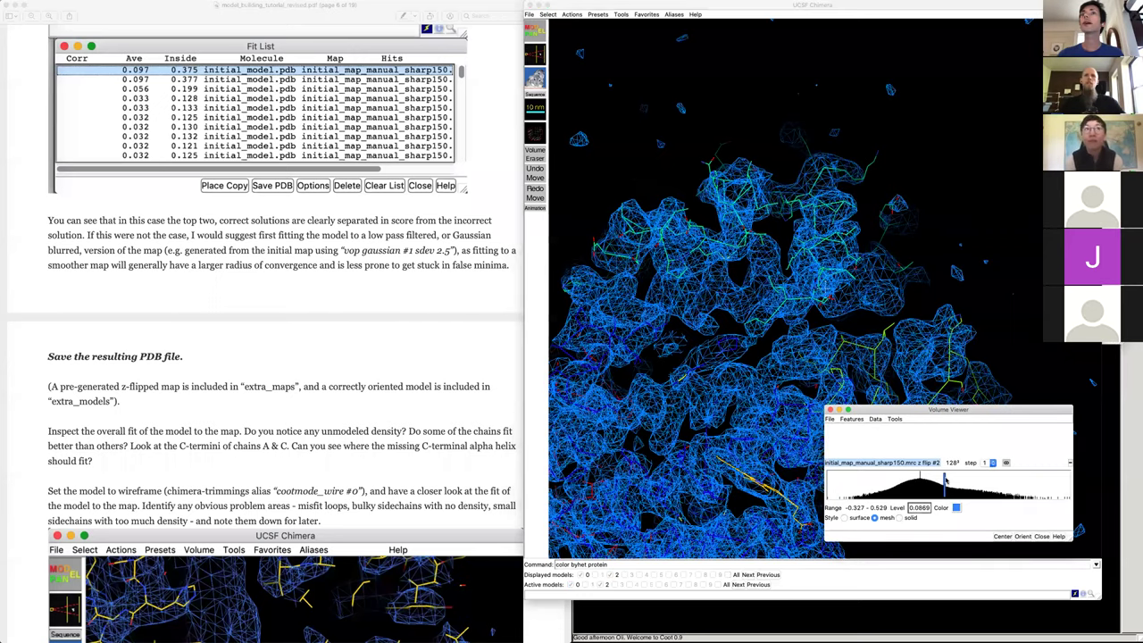
# - Narrow the clipping slab around the centre of rotation with symclip 10
pyautogui.click(784, 343)
pyautogui.scroll(2, 785, 344)
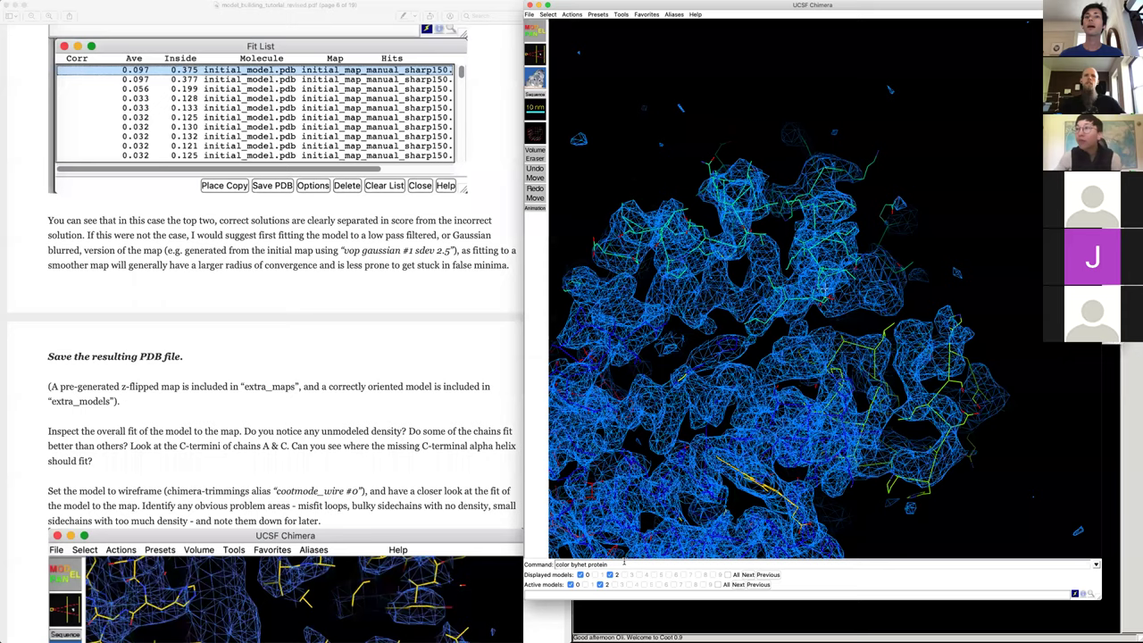
pyautogui.write('symclip 10')
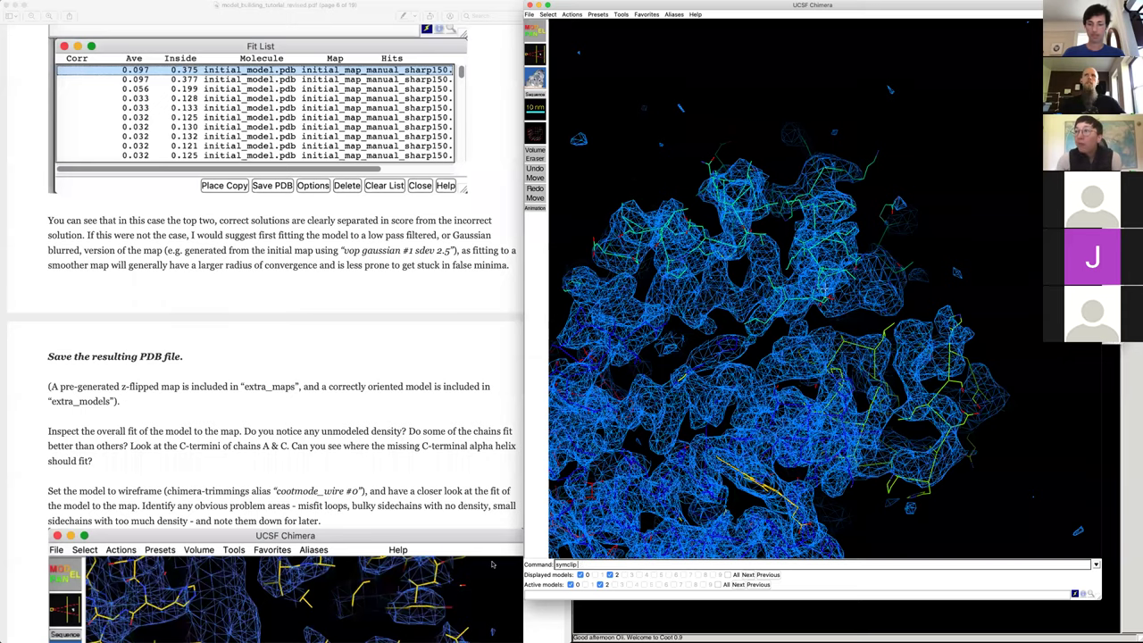
pyautogui.press('Return')
# - Examine how closely the wireframe model's chains, loops and side chains follow the density, comparing the well-fitted chains with the red chain
pyautogui.moveTo(719, 494); pyautogui.dragTo(715, 494)
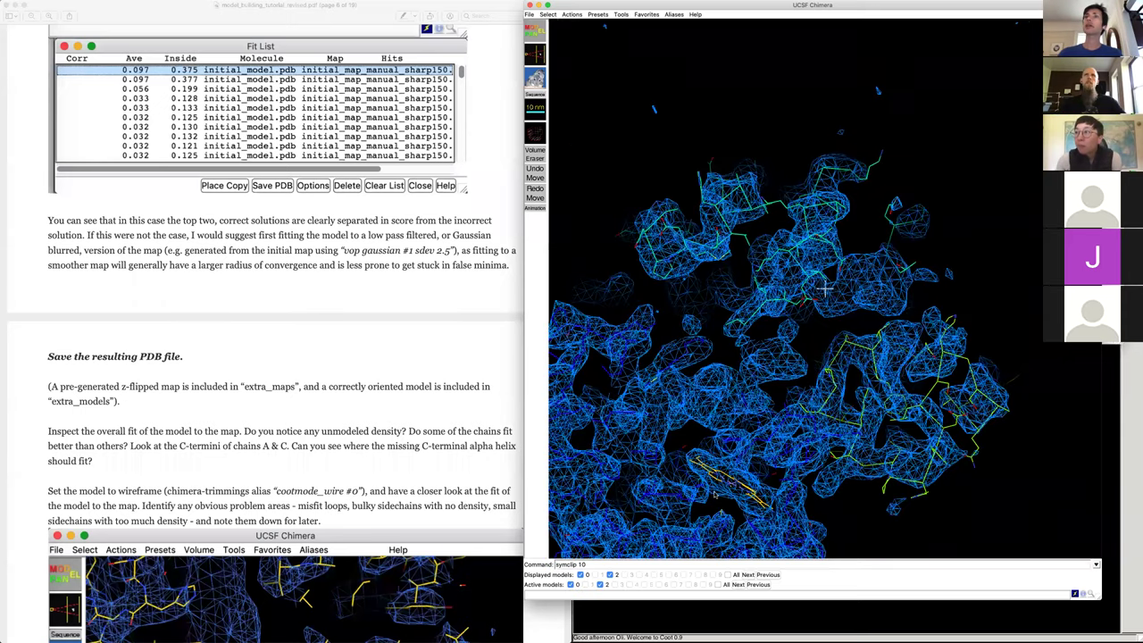
pyautogui.hscroll(5, 714, 494)
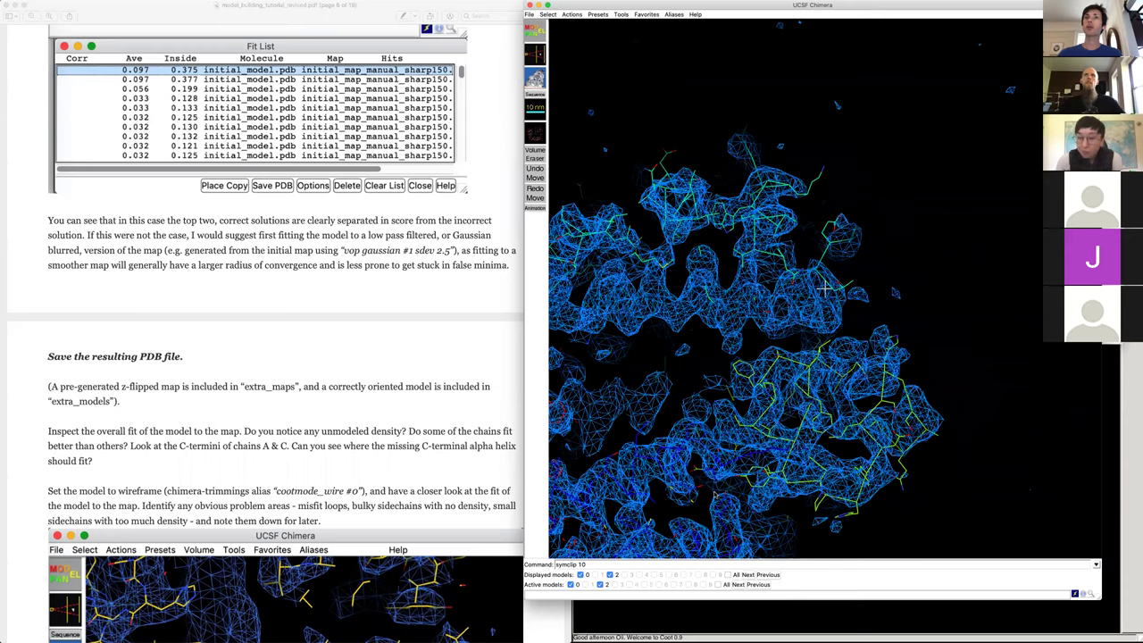
pyautogui.hscroll(2, 714, 493)
pyautogui.scroll(5, 715, 494)
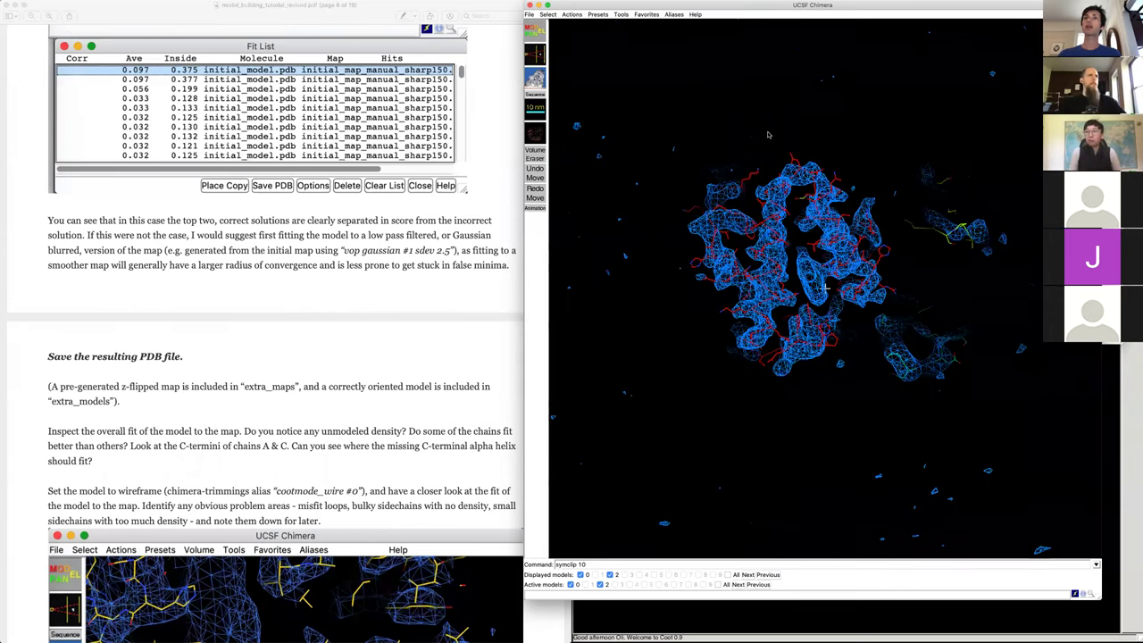
pyautogui.scroll(5, 769, 134)
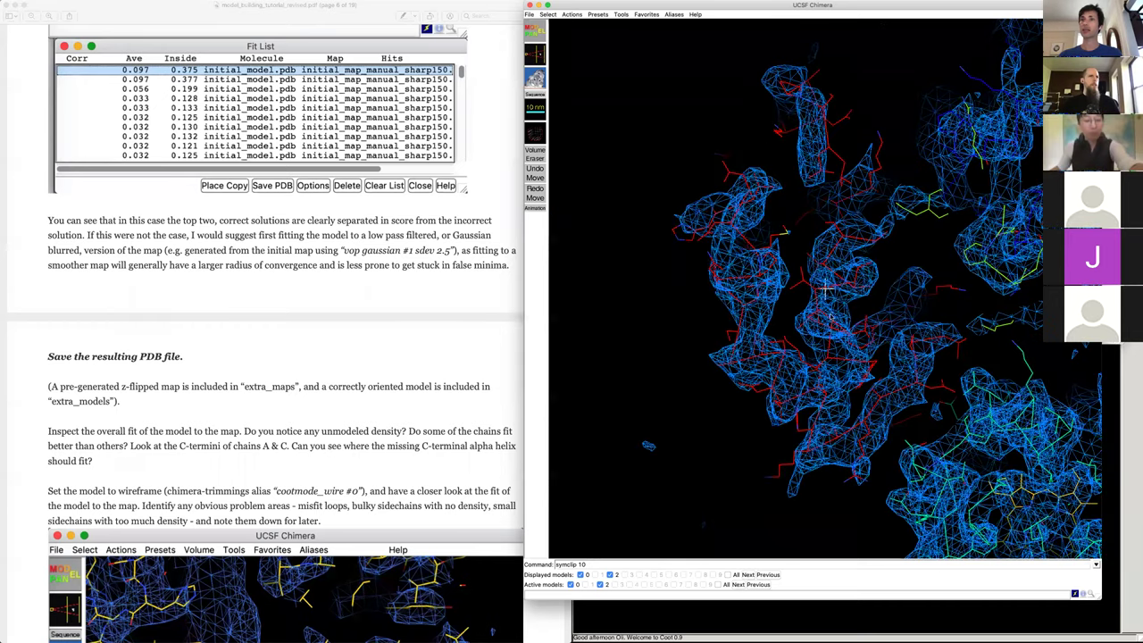
pyautogui.moveTo(795, 439); pyautogui.dragTo(814, 447)
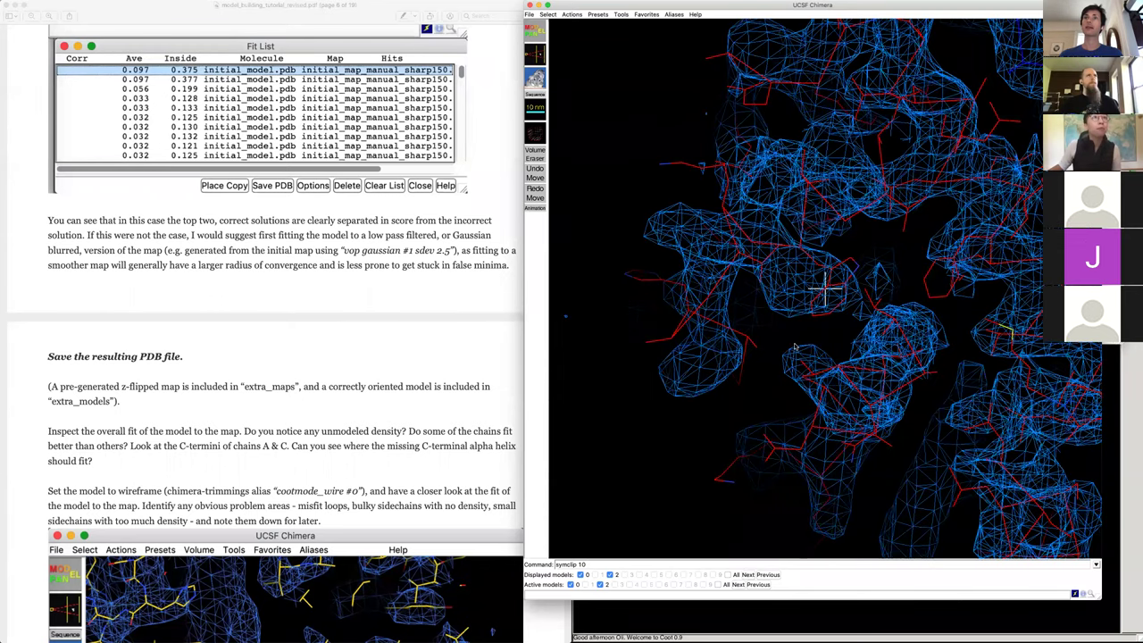
pyautogui.moveTo(797, 347); pyautogui.dragTo(799, 341)
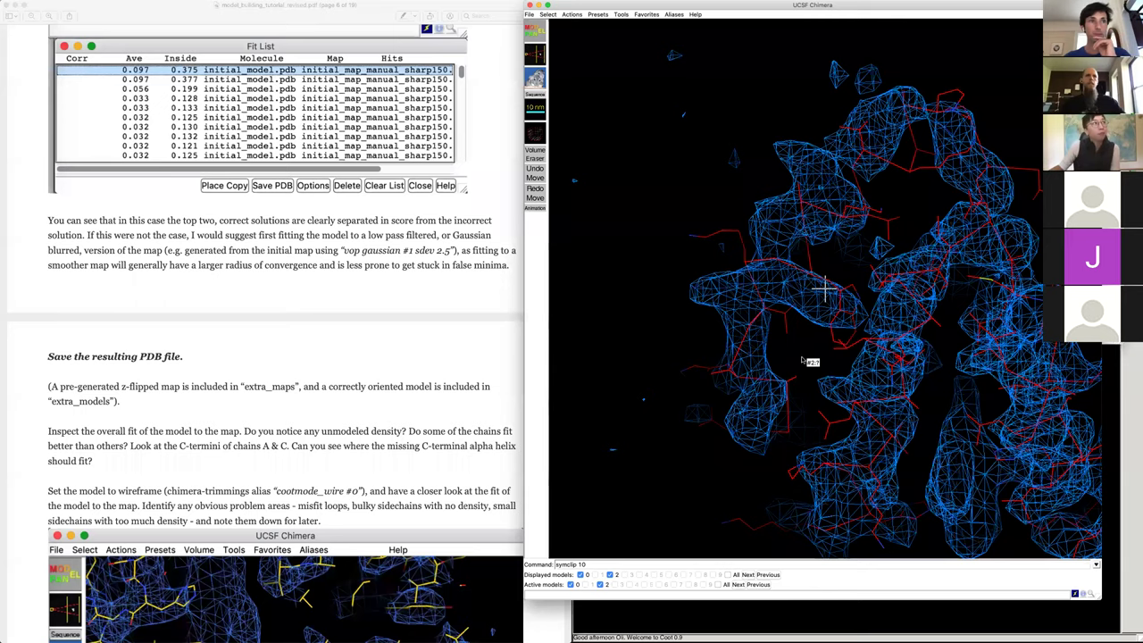
pyautogui.scroll(-5, 882, 361)
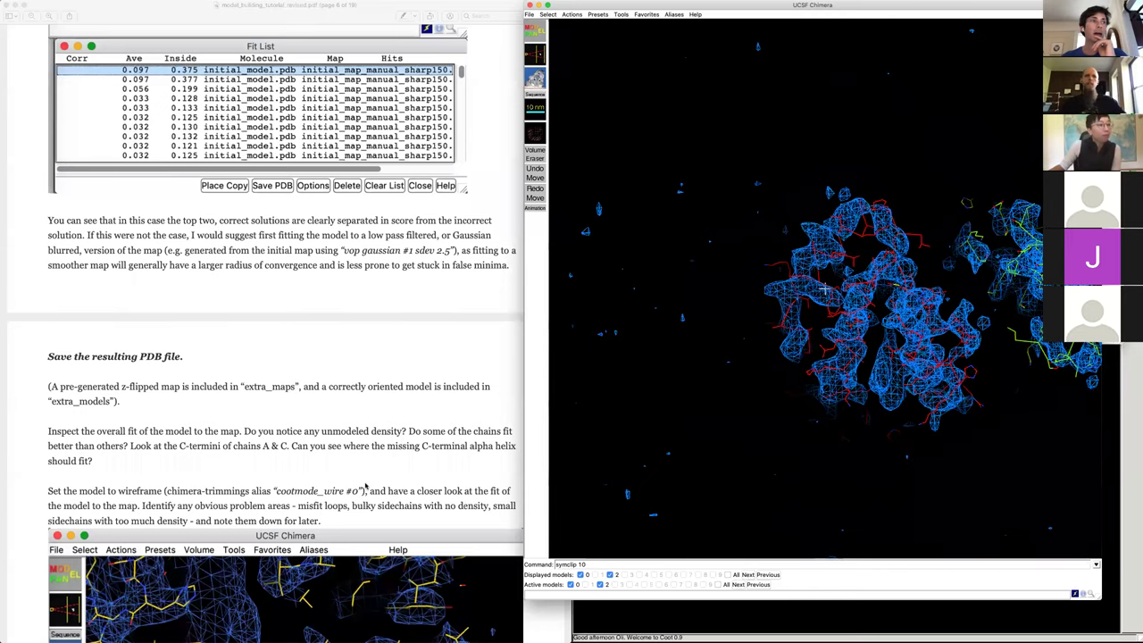
# - Advance the tutorial PDF to section 3, Coot basics, on loading, navigating and adjusting models and maps
pyautogui.click(366, 484)
pyautogui.scroll(-5, 357, 482)
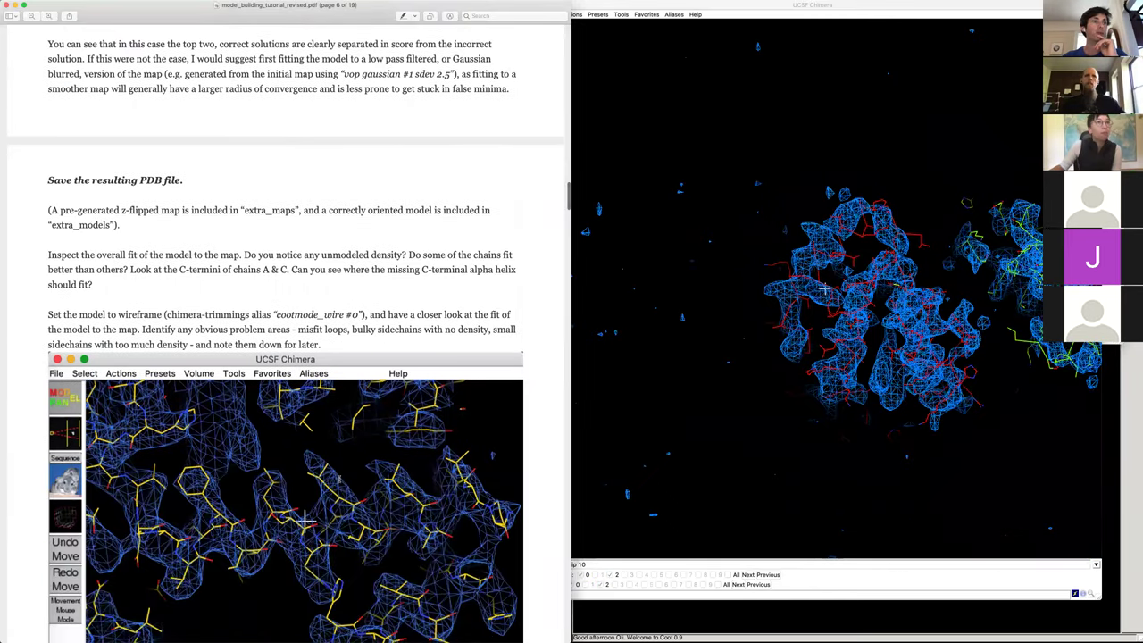
pyautogui.scroll(-5, 339, 479)
pyautogui.scroll(-1, 339, 479)
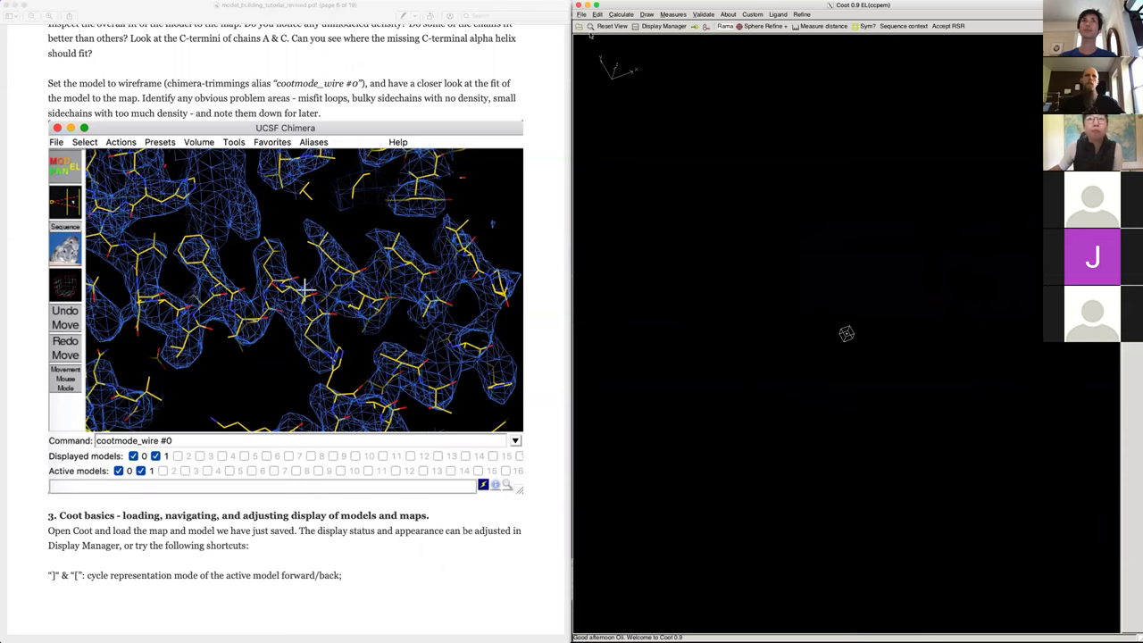
# - Switch to Coot and open the coordinates file initial_model_moved.pdb from the extra_models folder
pyautogui.click(580, 15)
pyautogui.click(590, 28)
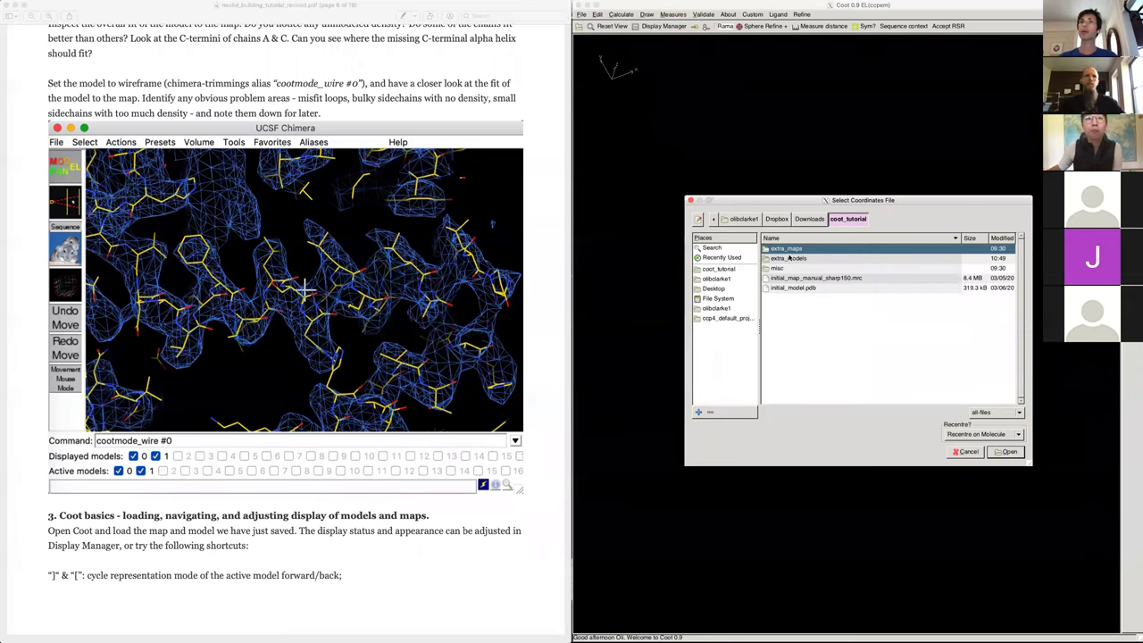
pyautogui.click(792, 258)
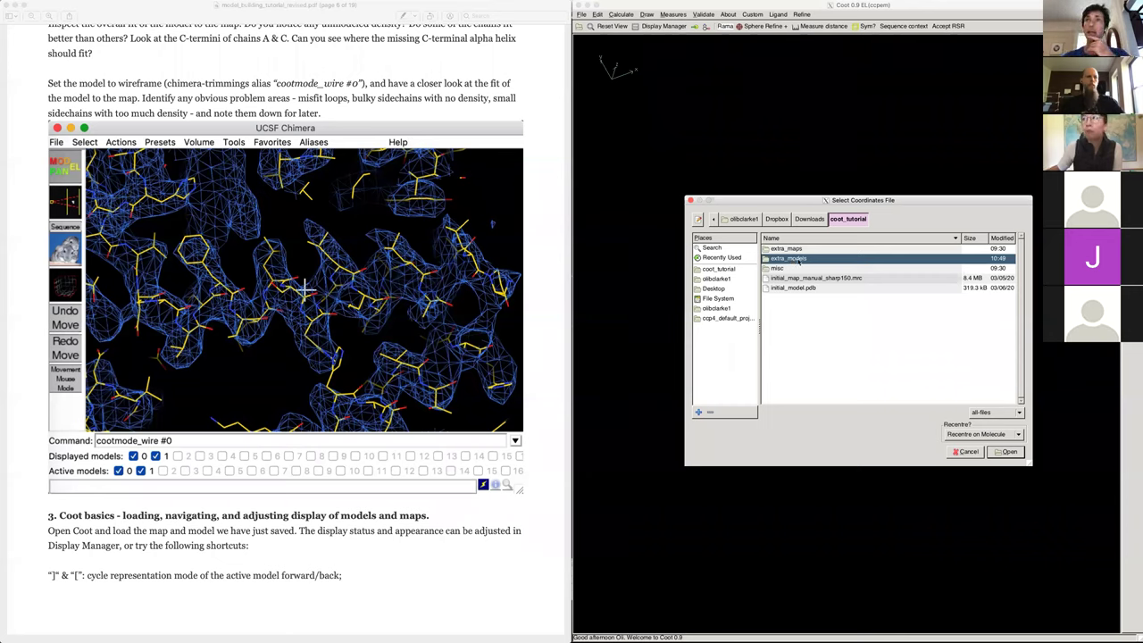
pyautogui.doubleClick(792, 259)
pyautogui.click(816, 278)
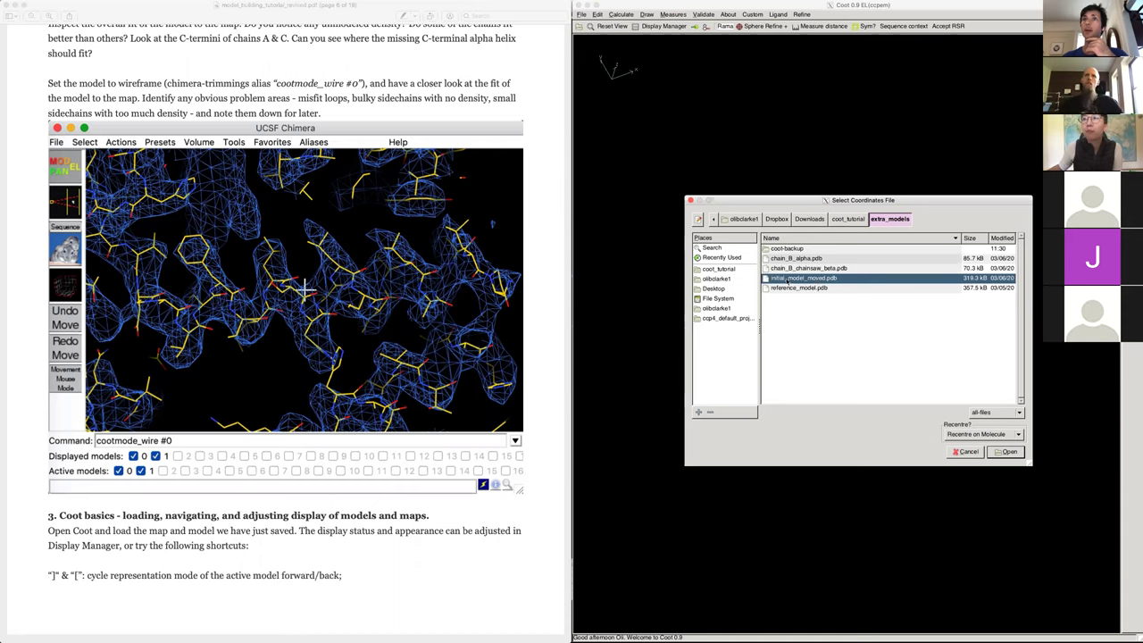
pyautogui.click(996, 452)
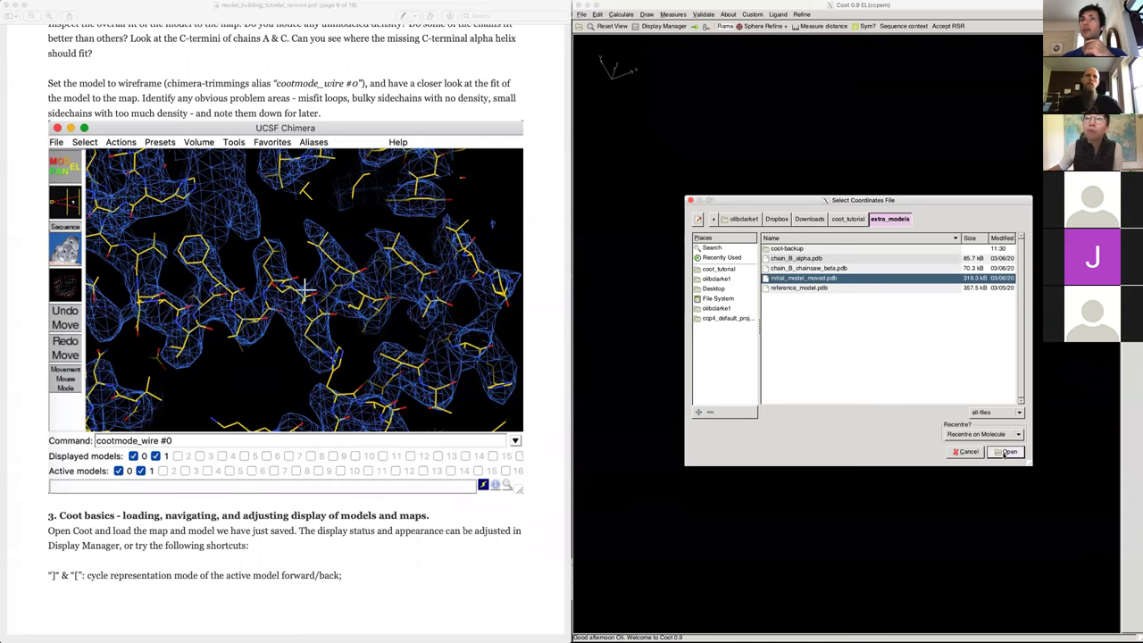
# - Open the z-flipped map orig_manual_sharp150_zflip.mrc from the extra_maps folder
pyautogui.click(581, 14)
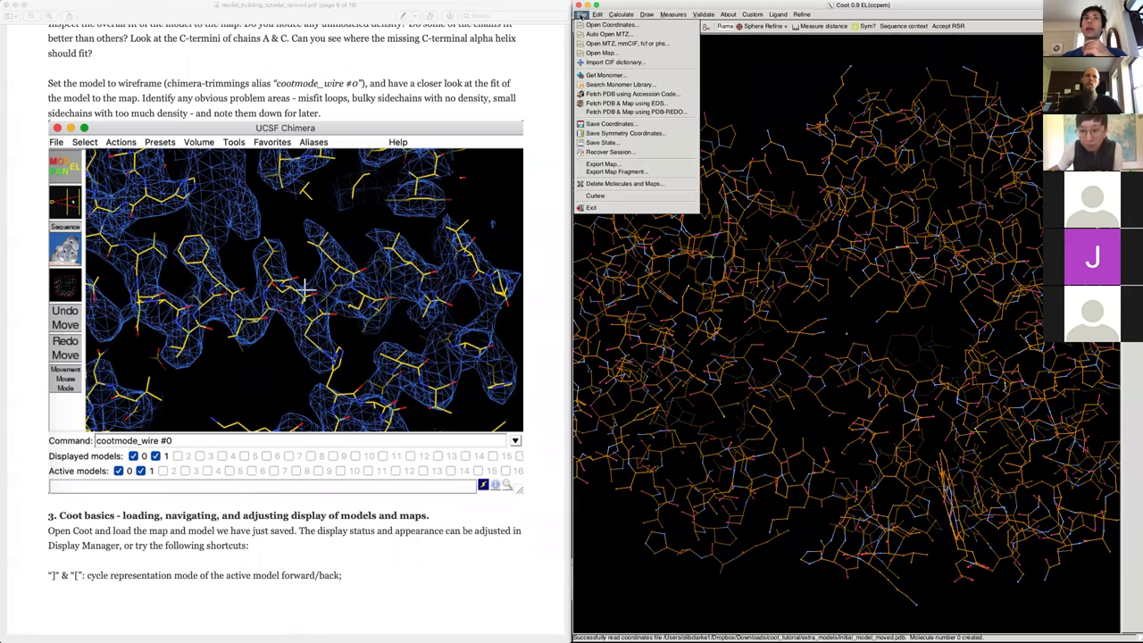
pyautogui.click(624, 51)
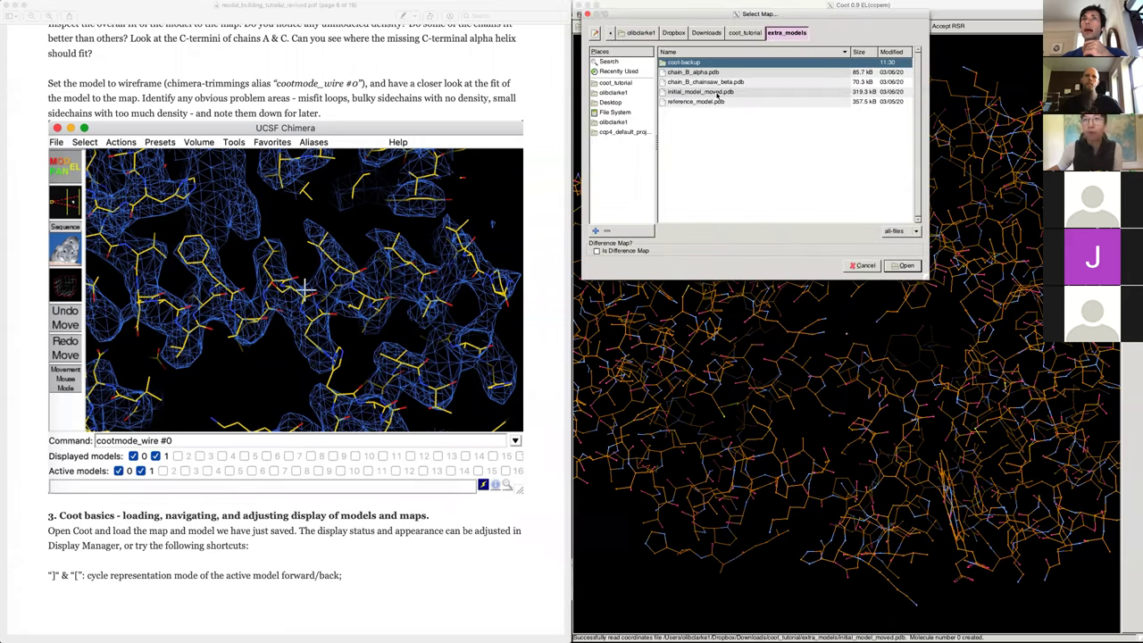
pyautogui.click(744, 32)
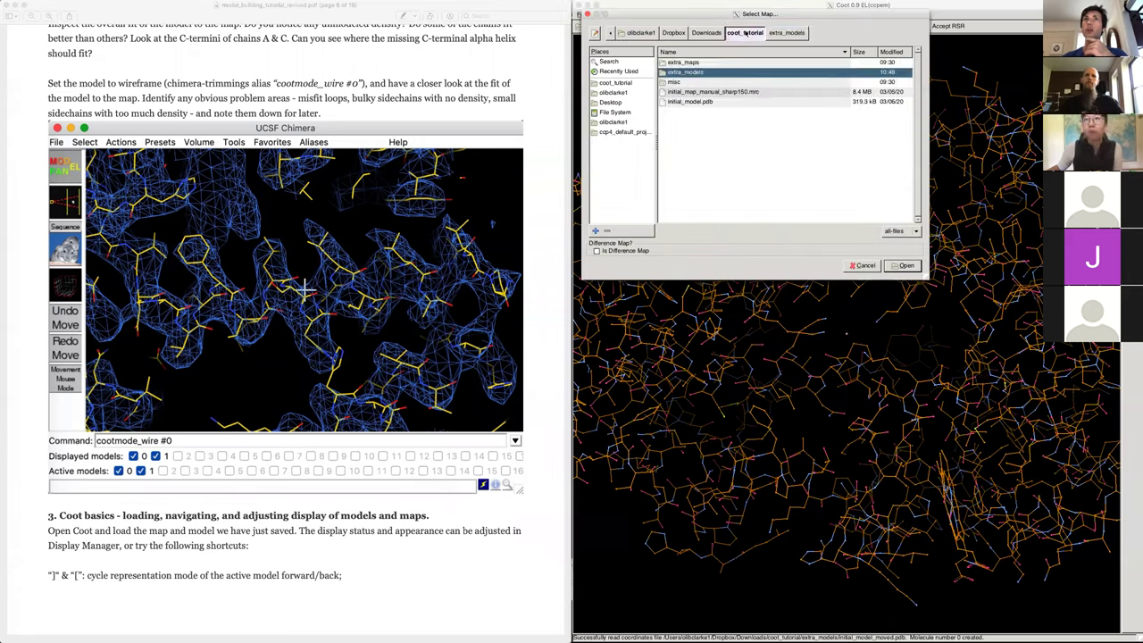
pyautogui.doubleClick(695, 62)
pyautogui.click(710, 101)
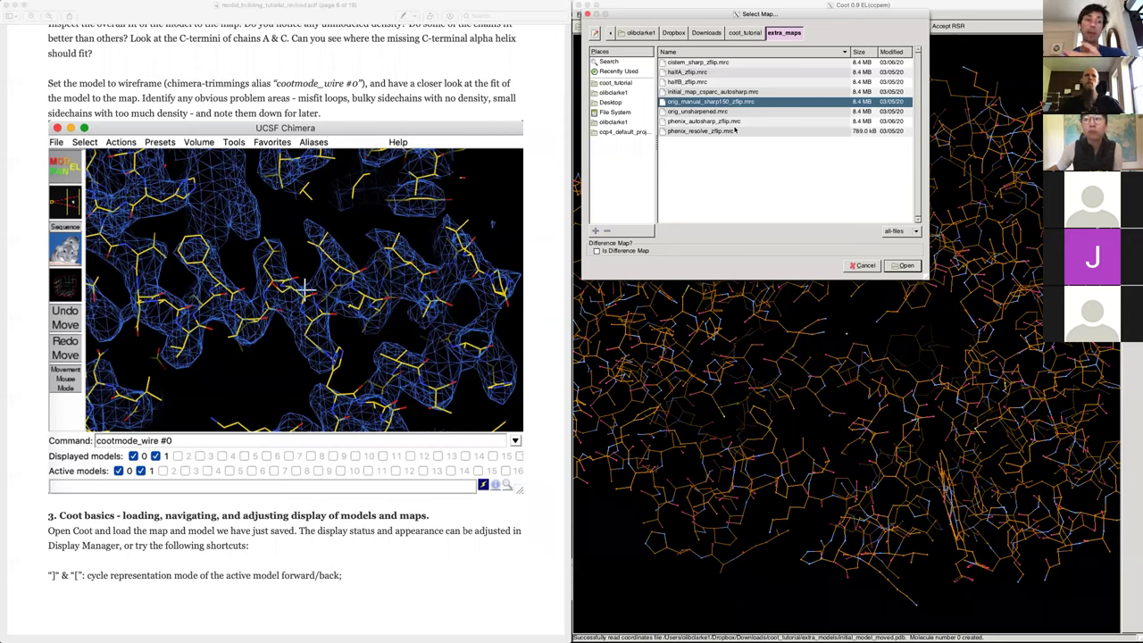
pyautogui.click(902, 265)
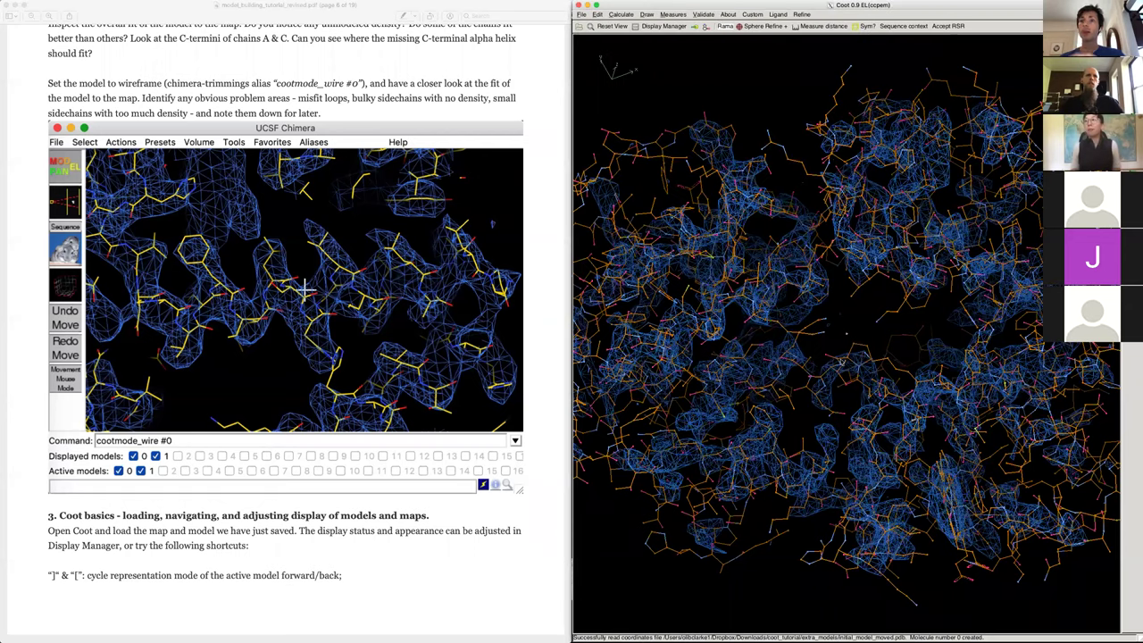
# - Bring the whole molecule into view and set the map contour level to 5 sigma
pyautogui.moveTo(825, 379); pyautogui.dragTo(828, 409, button='right')
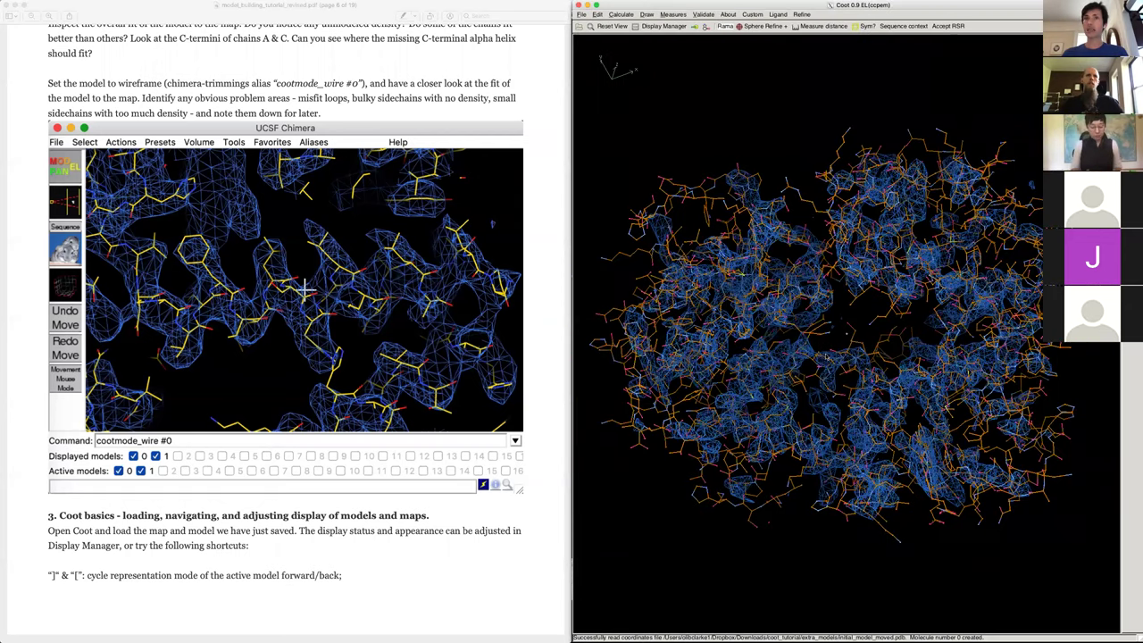
pyautogui.moveTo(805, 300); pyautogui.dragTo(822, 378, button='right')
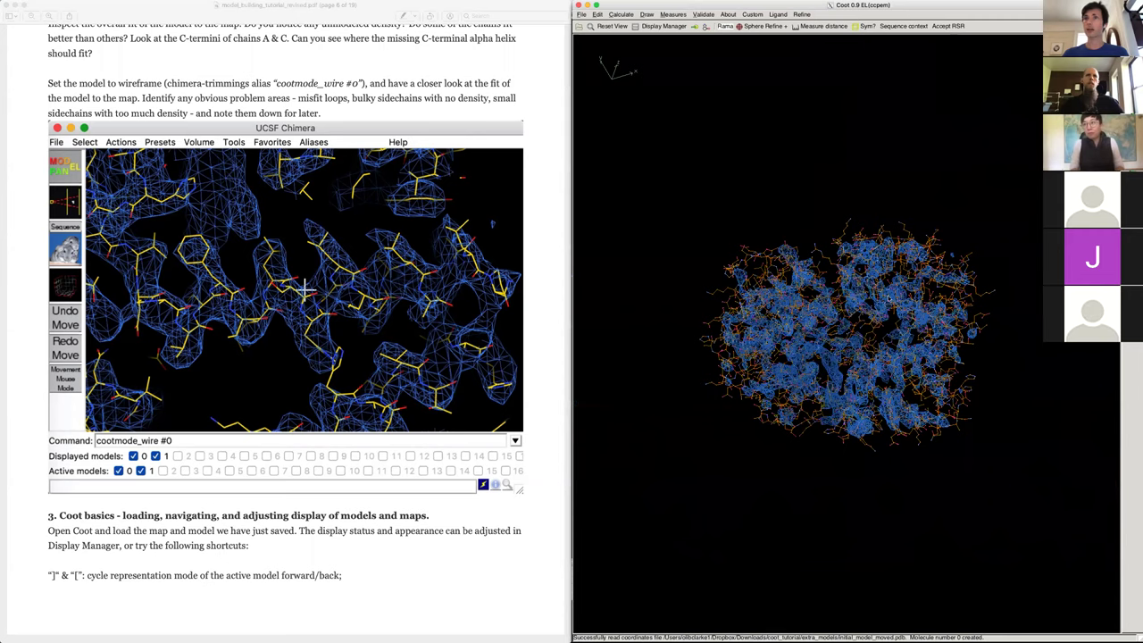
pyautogui.moveTo(887, 296); pyautogui.dragTo(886, 373)
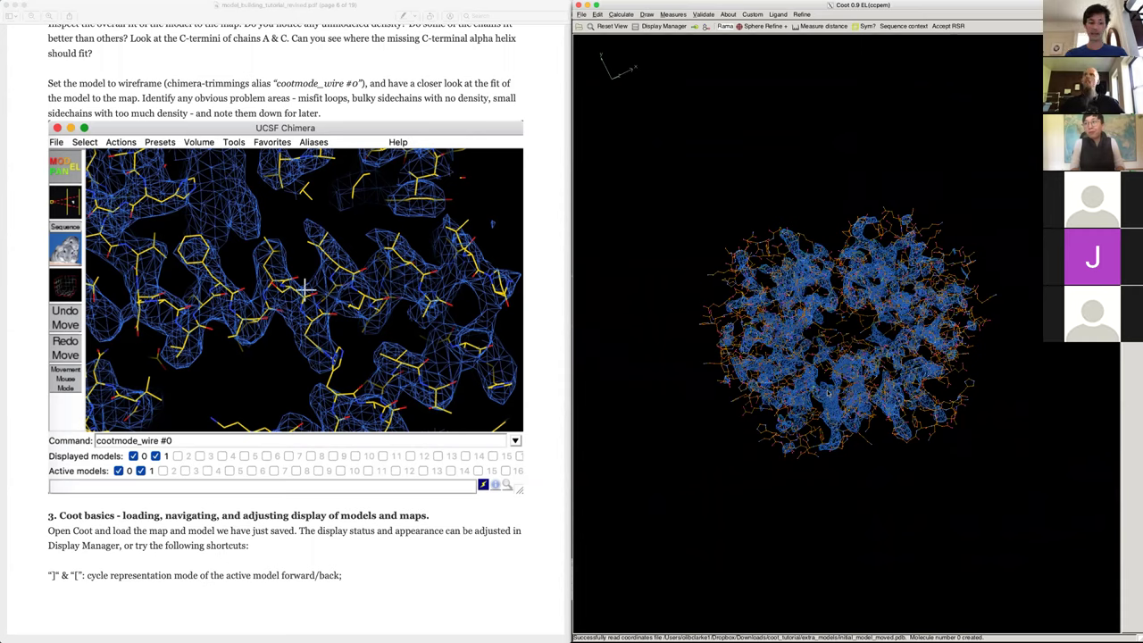
pyautogui.hotkey('shift', 's')
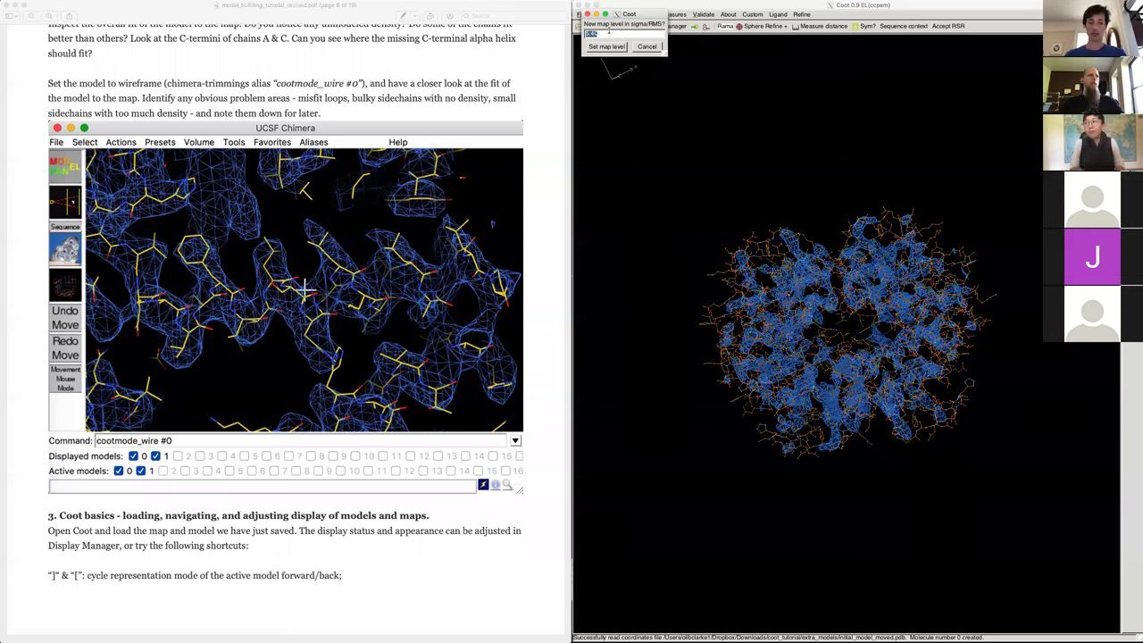
pyautogui.write('5')
pyautogui.press('Return')
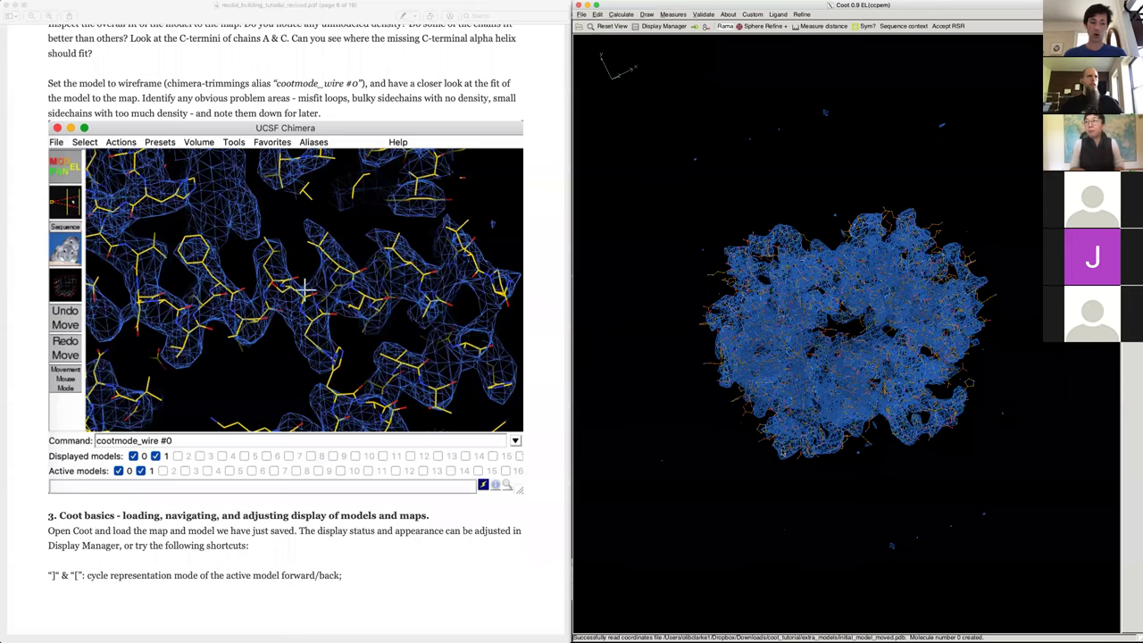
# - Raise the map contour level until only the strongest density remains, and lower it again to cover most of the model
pyautogui.scroll(6, 782, 451)
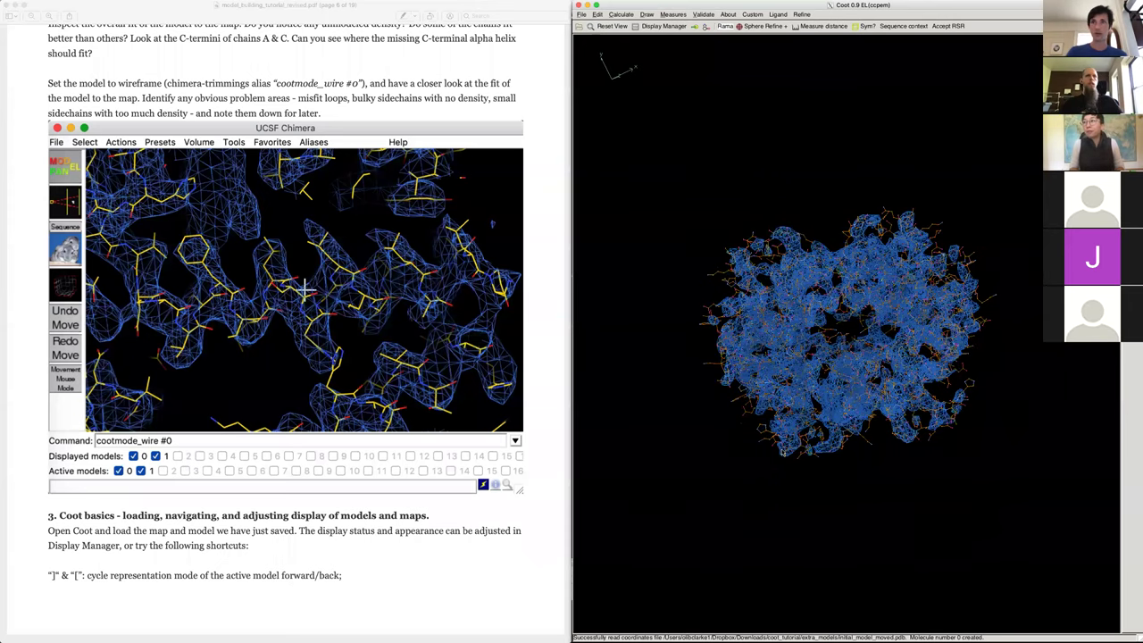
pyautogui.scroll(2, 782, 451)
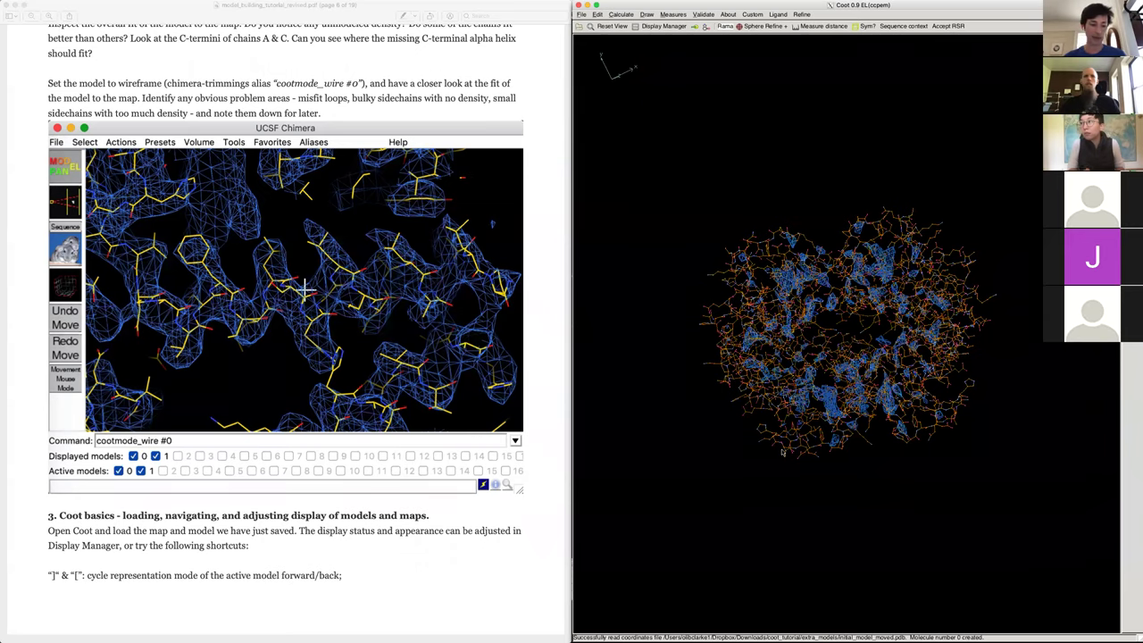
pyautogui.scroll(-6, 782, 451)
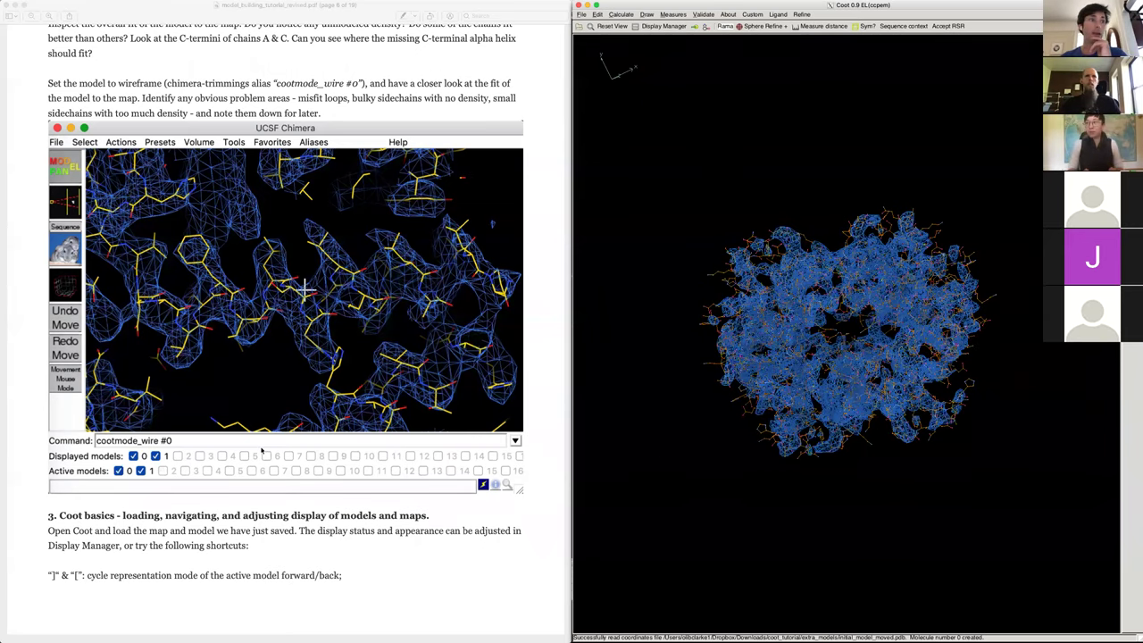
# - Advance the tutorial to the display shortcuts and cycle the active model's representation to a C-alpha trace with ligands, coloured by chain
pyautogui.scroll(-10, 262, 451)
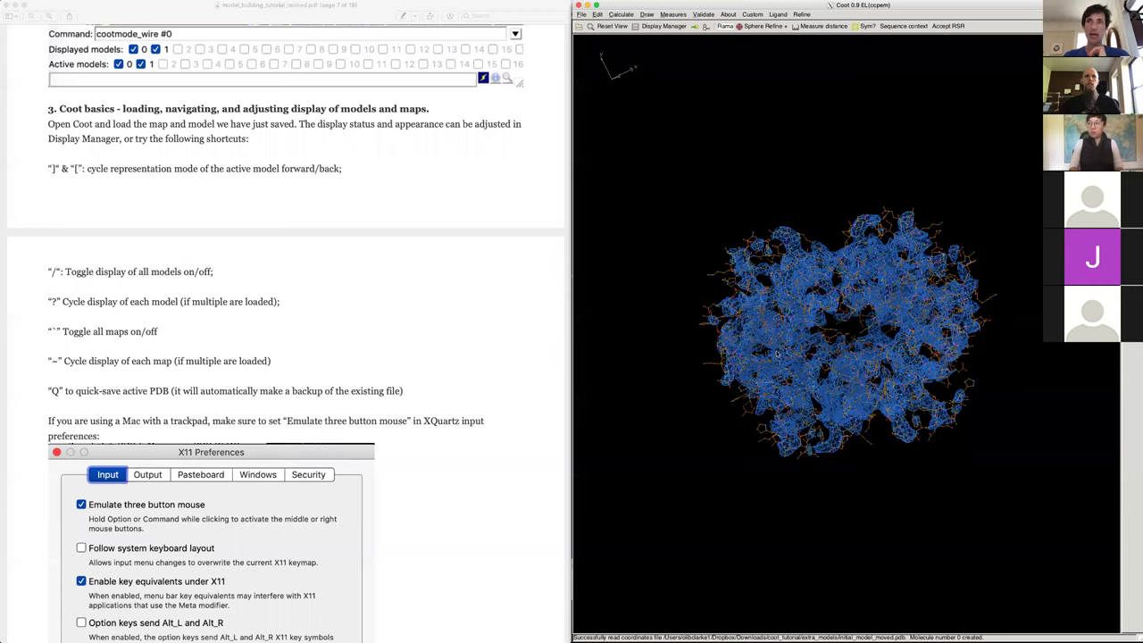
pyautogui.press(']')
pyautogui.press(']')
pyautogui.press(']')
pyautogui.press(']')
pyautogui.press(']')
pyautogui.press(']')
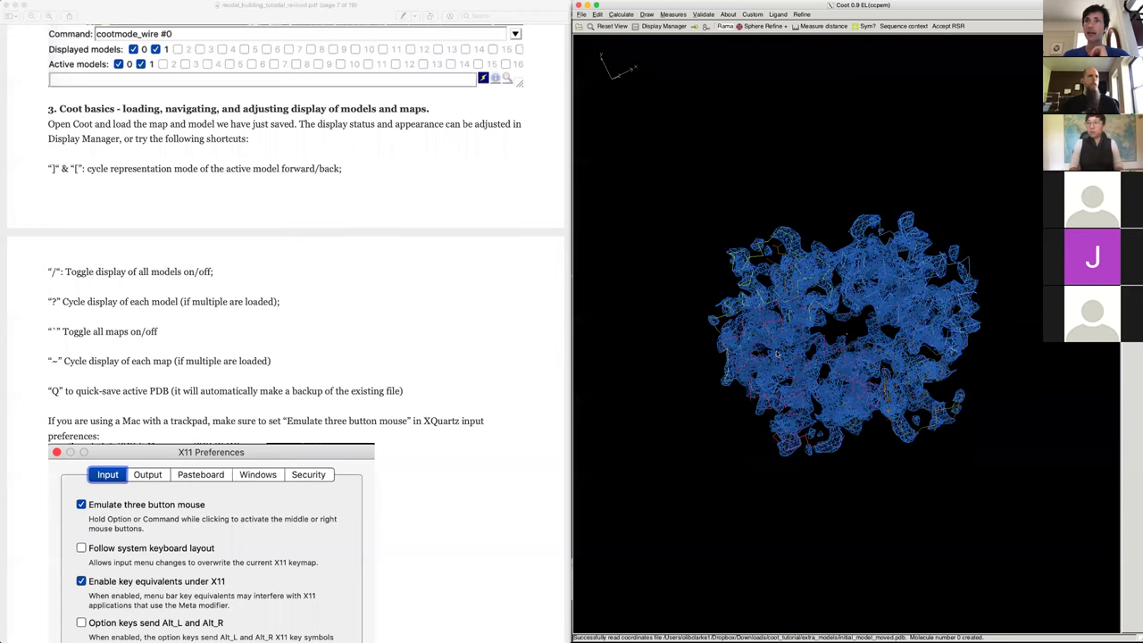
pyautogui.press(']')
pyautogui.press(']')
pyautogui.press(']')
pyautogui.press(']')
pyautogui.press(']')
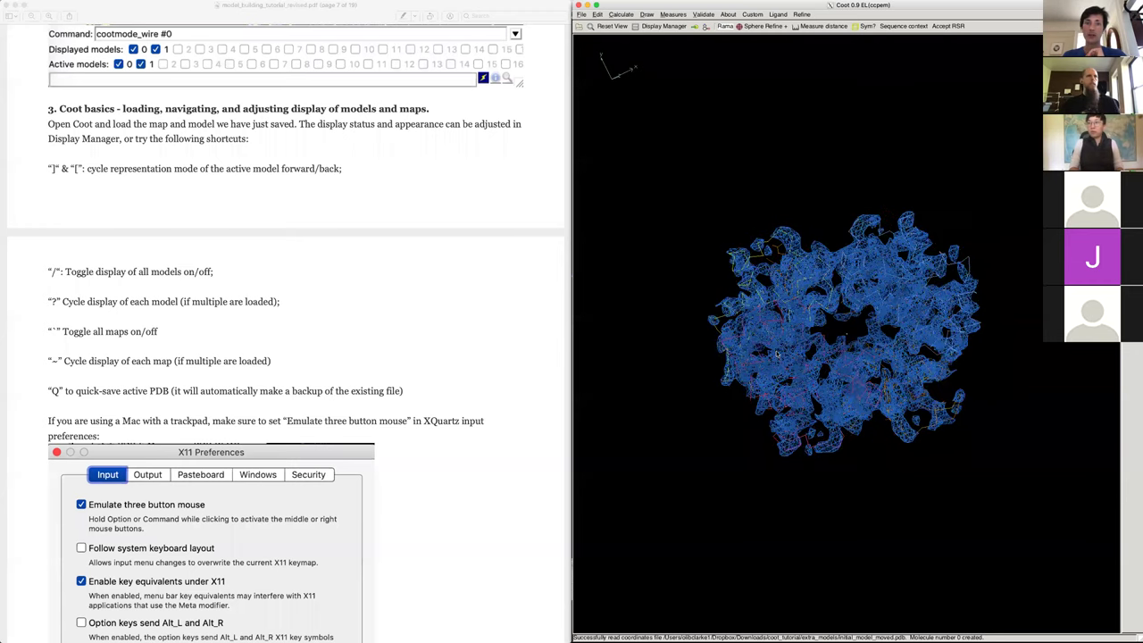
pyautogui.press(']')
pyautogui.press(']')
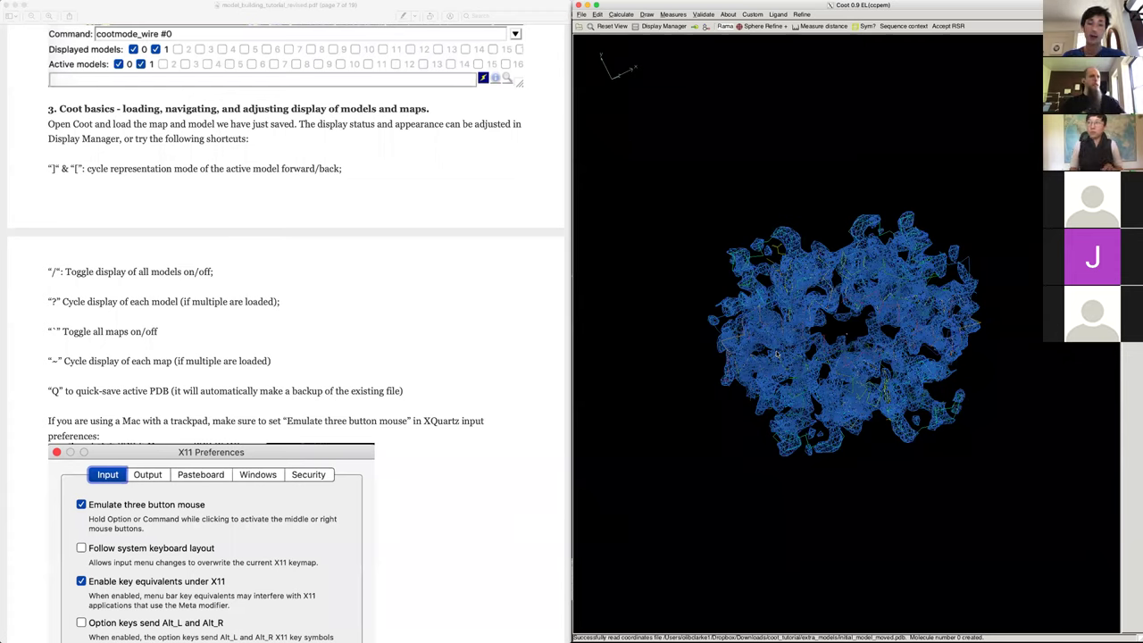
pyautogui.press(']')
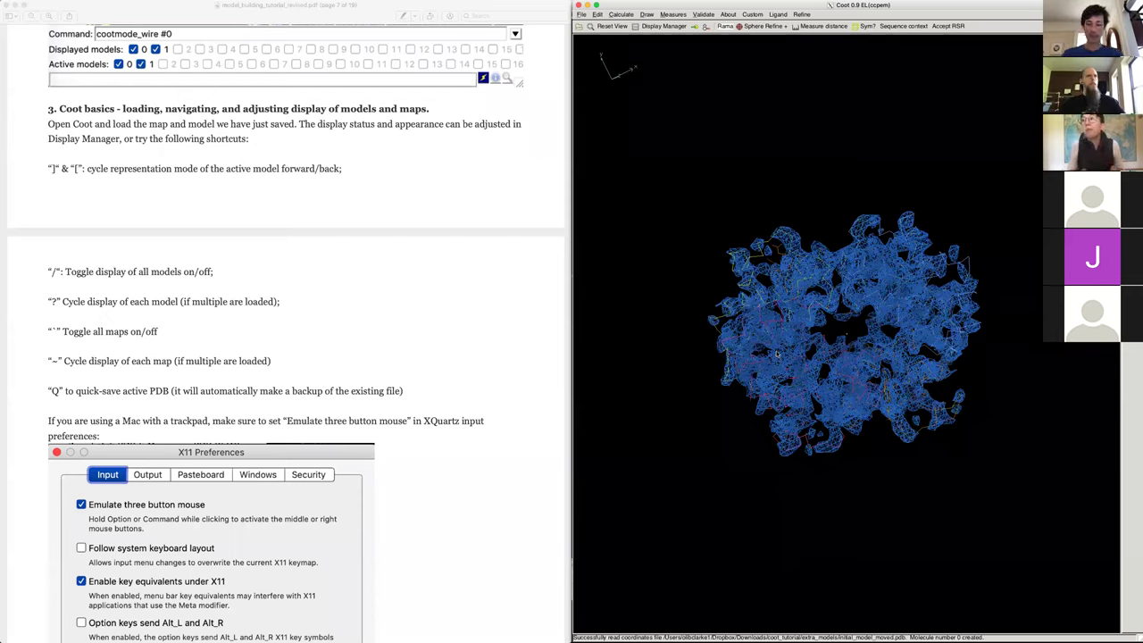
# - Toggle the display of all models off and back on, and toggle the maps until all are hidden
pyautogui.press('/')
pyautogui.press('/')
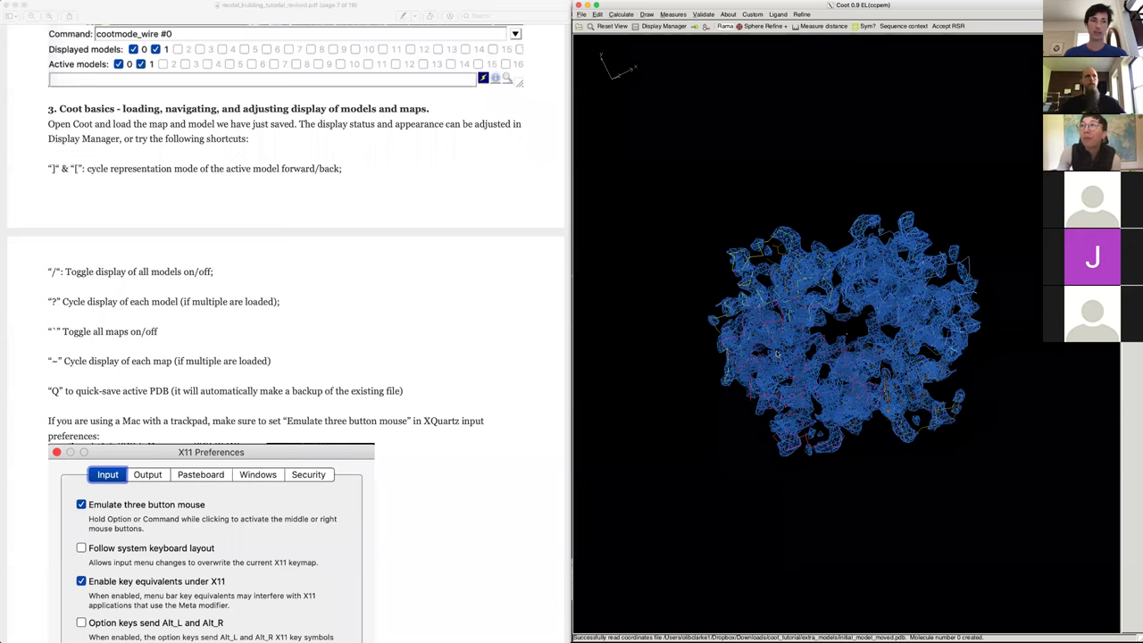
pyautogui.press('`')
pyautogui.press('`')
pyautogui.press('`')
pyautogui.press('`')
pyautogui.press('`')
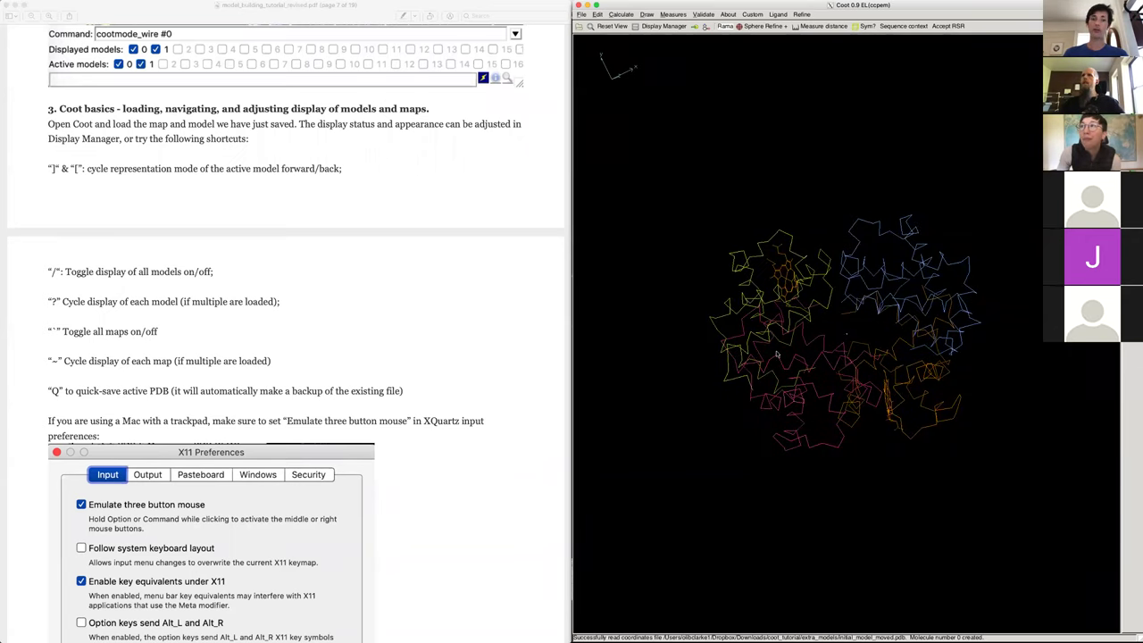
# - Show the map again, advance the tutorial to the navigation notes, and centre closely on histidine 45 of chain B
pyautogui.press('`')
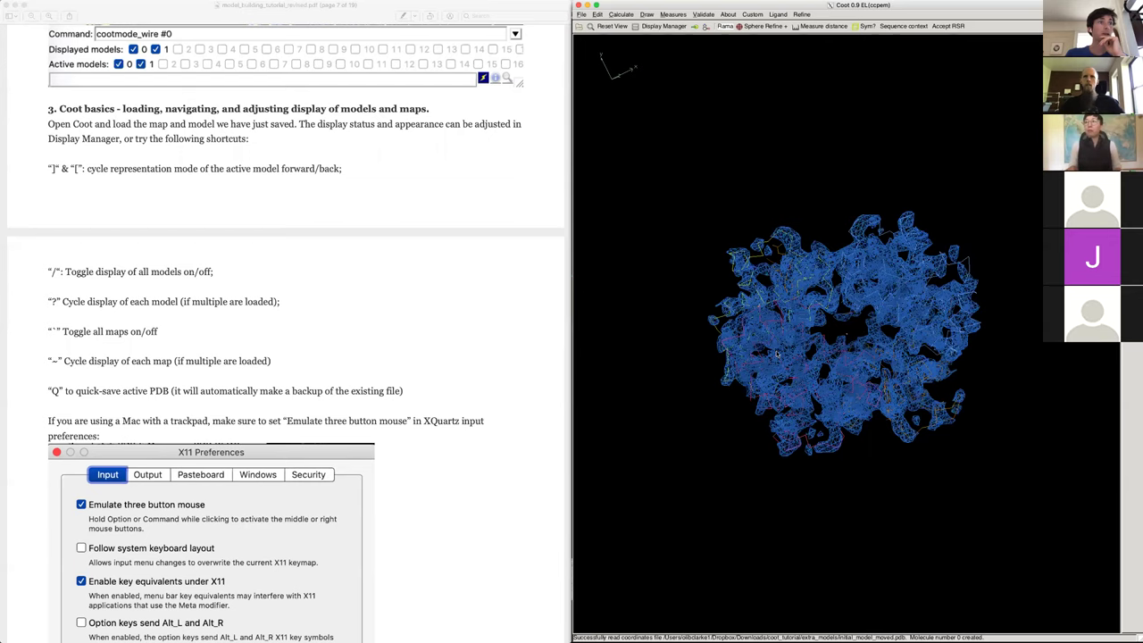
pyautogui.scroll(-5, 152, 403)
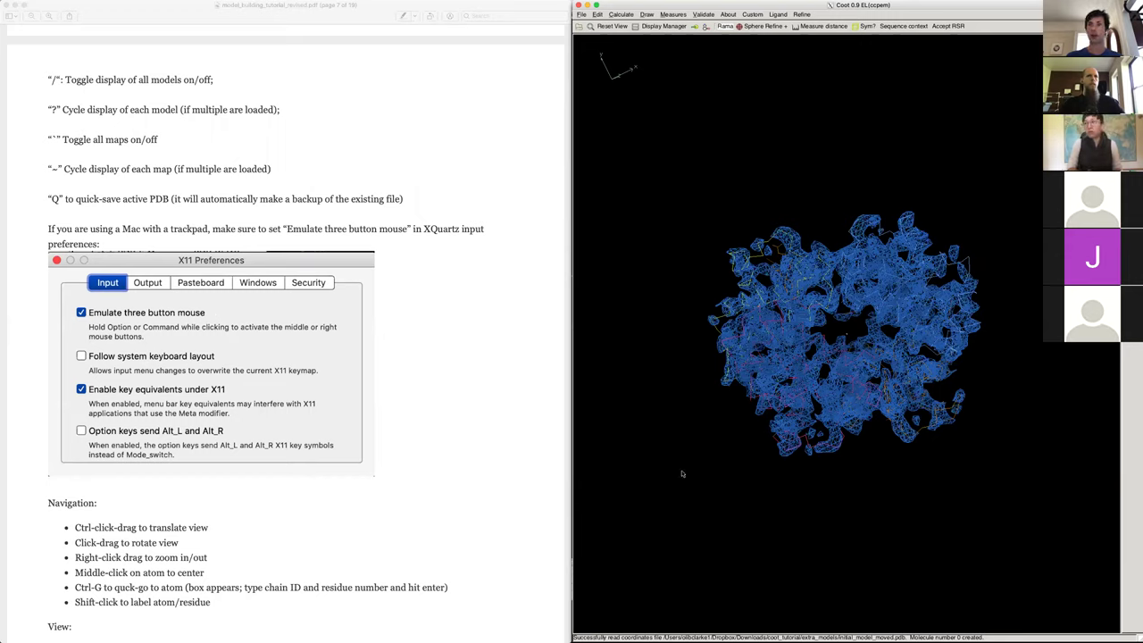
pyautogui.middleClick(839, 449)
pyautogui.moveTo(787, 371)
pyautogui.mouseDown(button='right')
pyautogui.moveTo(845, 414)
pyautogui.moveTo(820, 356)
pyautogui.mouseUp(button='right')
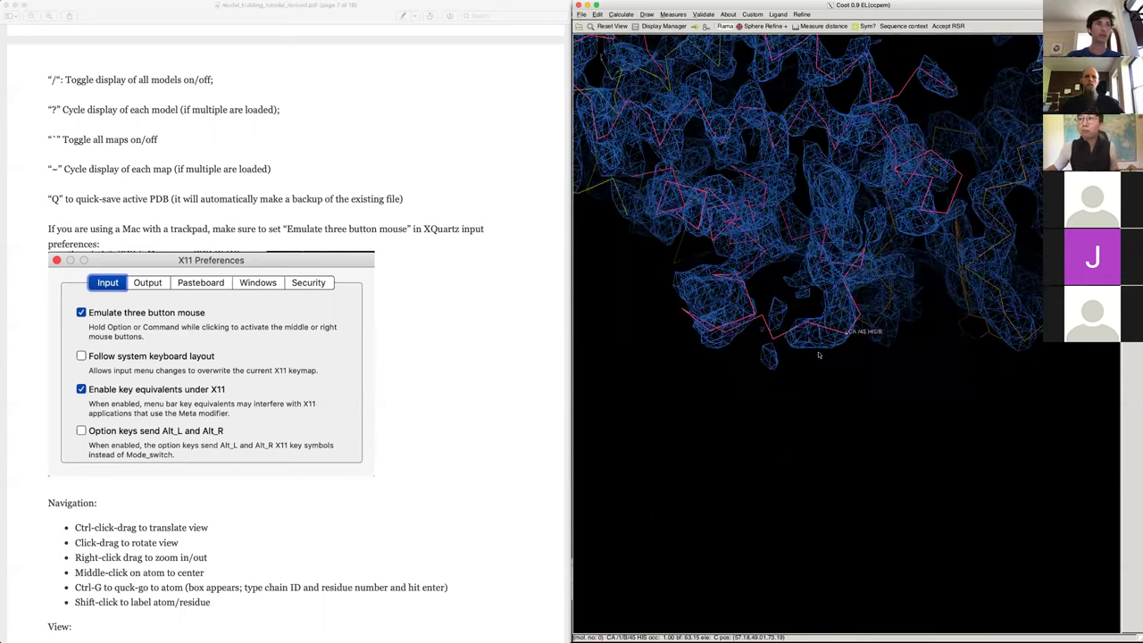
# - Advance the tutorial to the view notes and thin the clipping slab around histidine 45 of chain B
pyautogui.scroll(-2, 403, 464)
pyautogui.scroll(-5, 403, 463)
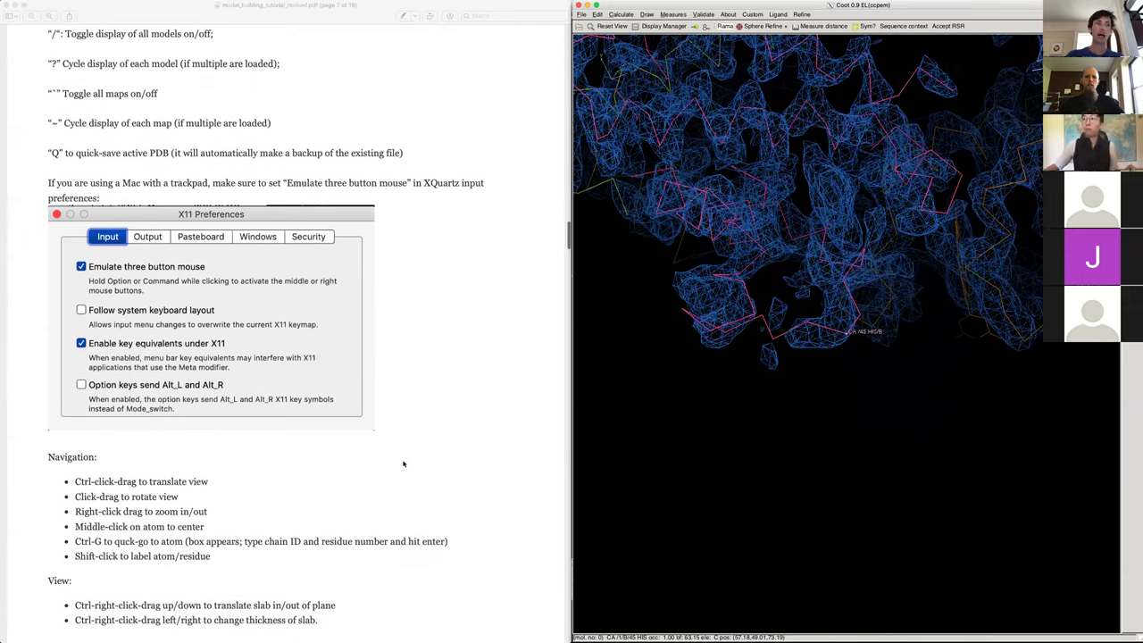
pyautogui.scroll(-3, 452, 475)
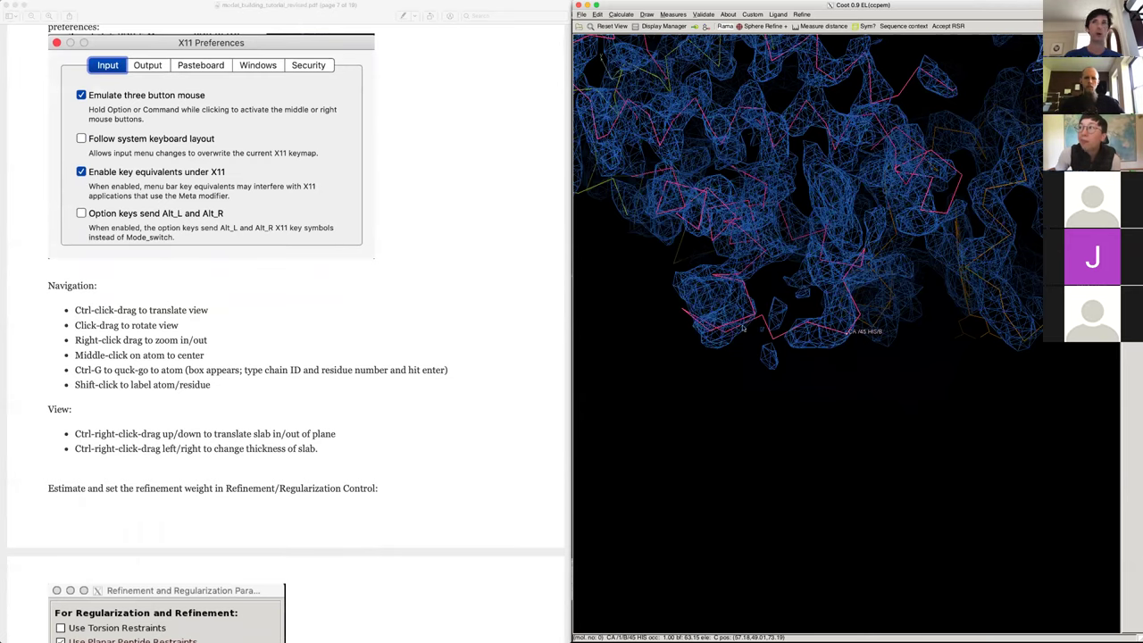
pyautogui.moveTo(807, 421); pyautogui.dragTo(810, 370, button='right')
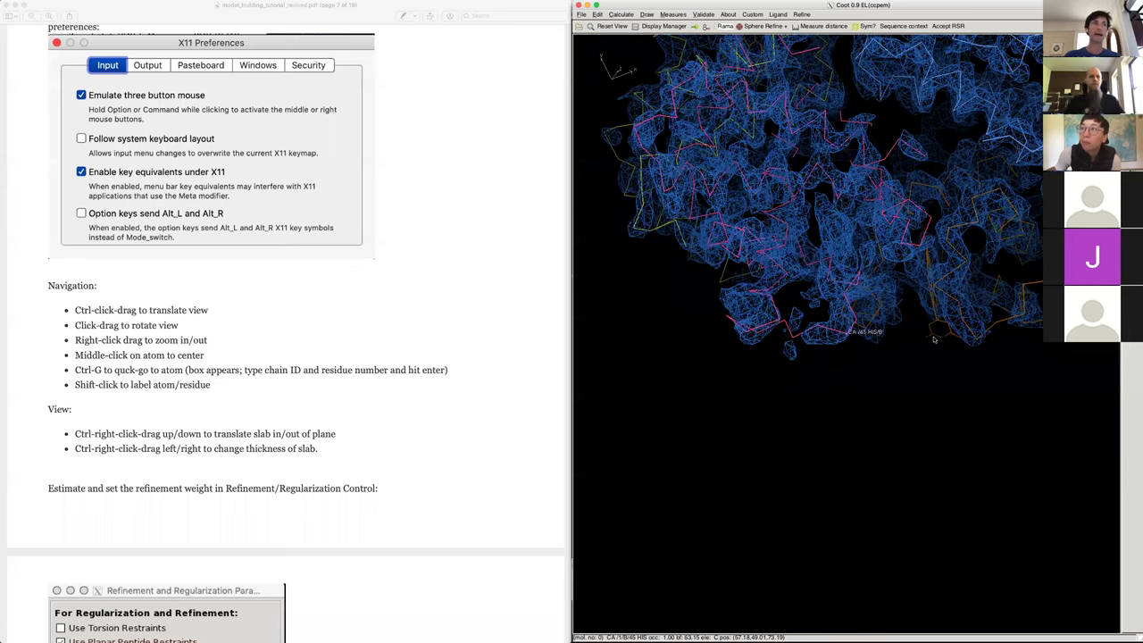
pyautogui.keyDown('ctrl'); pyautogui.moveTo(933, 339); pyautogui.dragTo(809, 333, button='right'); pyautogui.keyUp('ctrl')
pyautogui.moveTo(882, 268)
pyautogui.keyDown('ctrl'); pyautogui.mouseDown(button='right')
pyautogui.moveTo(874, 411)
pyautogui.moveTo(879, 238)
pyautogui.moveTo(893, 274)
pyautogui.moveTo(889, 264)
pyautogui.mouseUp(button='right'); pyautogui.keyUp('ctrl')
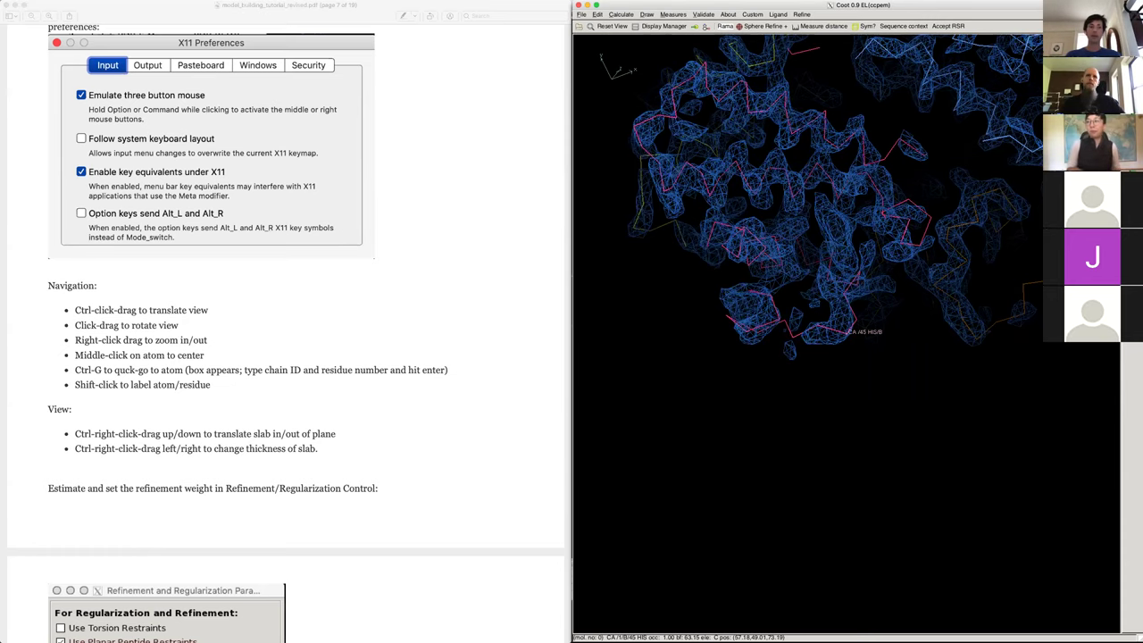
# - Following the tutorial's refinement section, open the refinement and regularization parameters and estimate the refinement weight
pyautogui.scroll(-5, 411, 225)
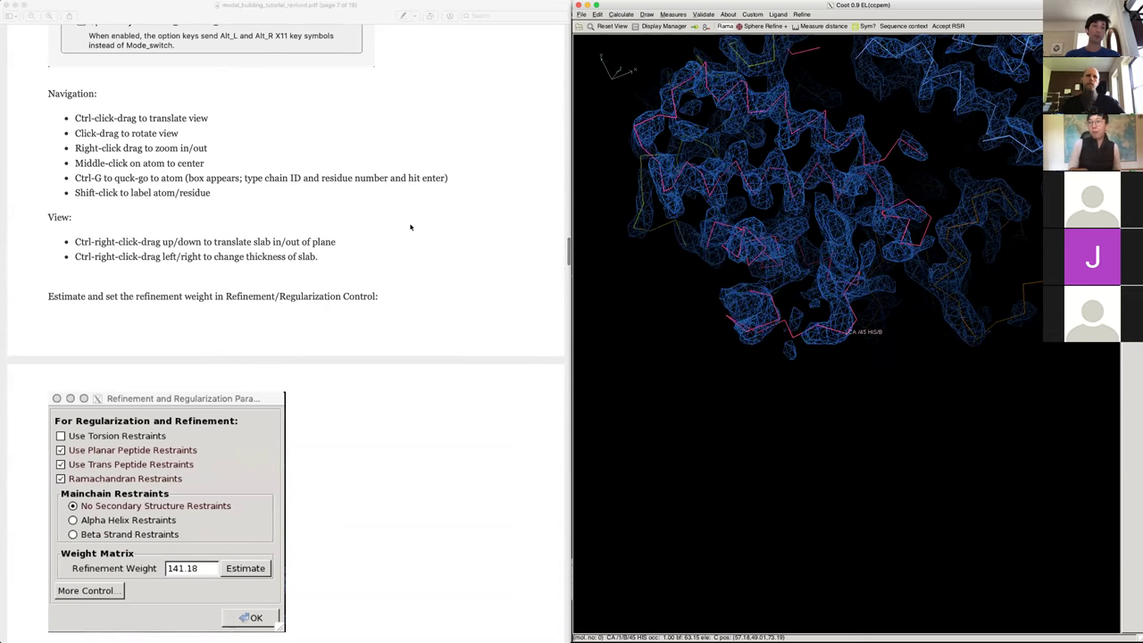
pyautogui.scroll(-1, 411, 227)
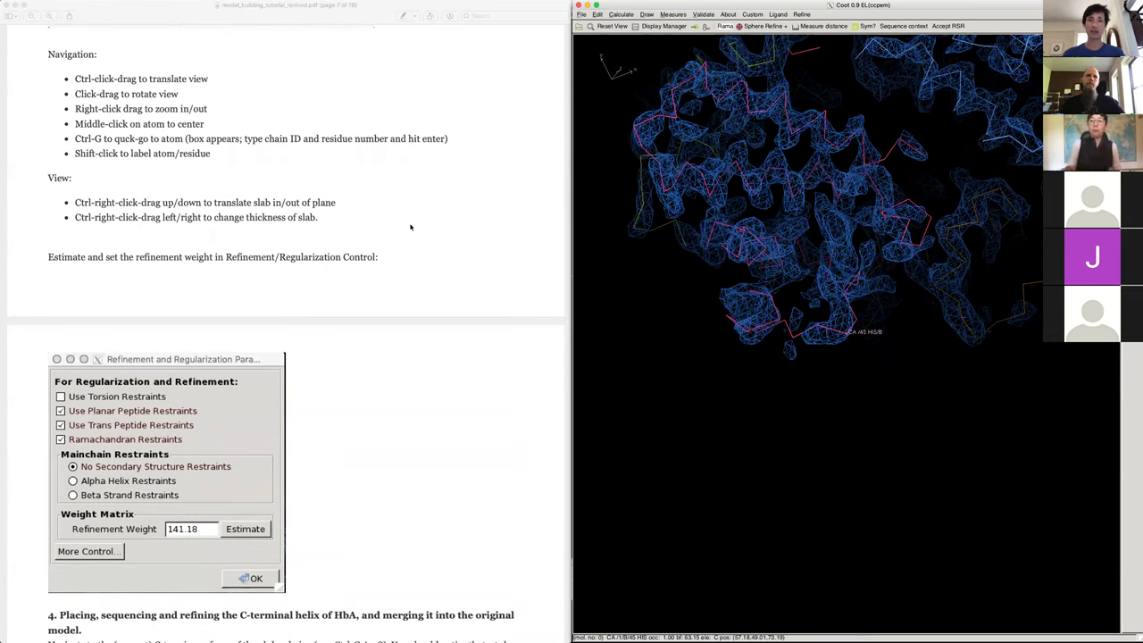
pyautogui.scroll(-1, 149, 446)
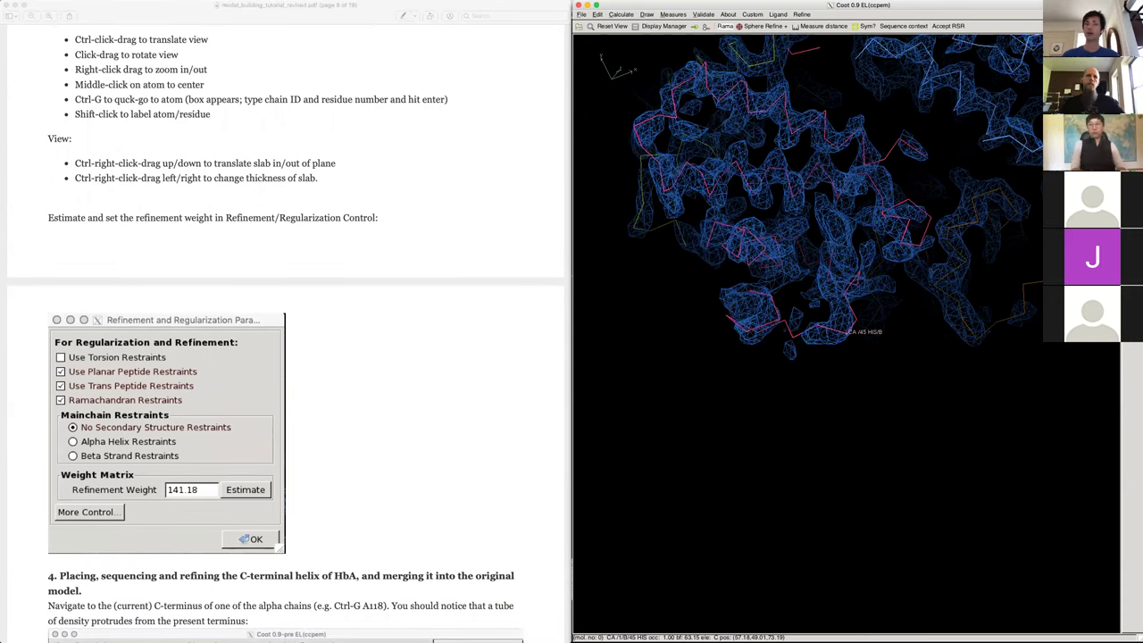
pyautogui.click(1130, 41)
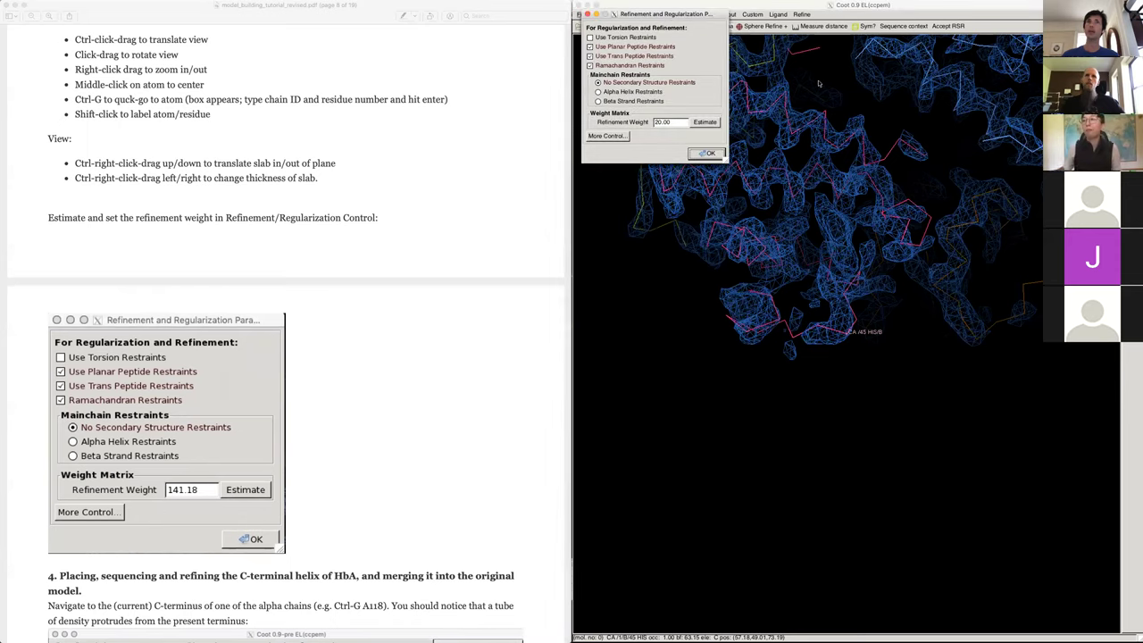
pyautogui.click(712, 123)
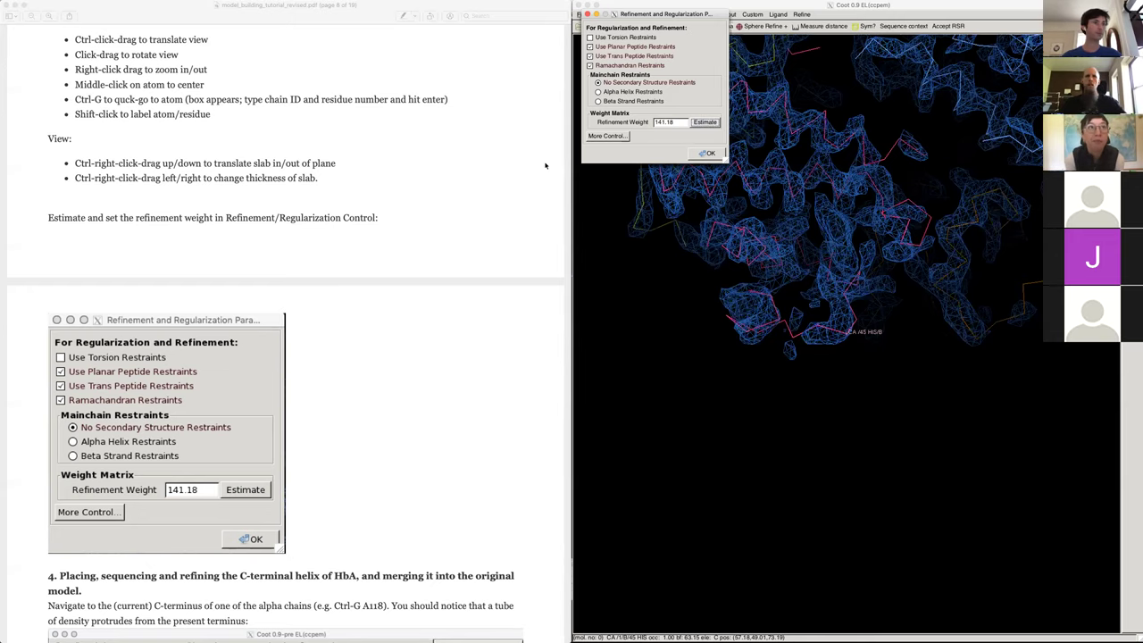
# - Advance the tutorial to section 4, close the refinement parameters, and go to residue 118 of chain A
pyautogui.scroll(-7, 398, 412)
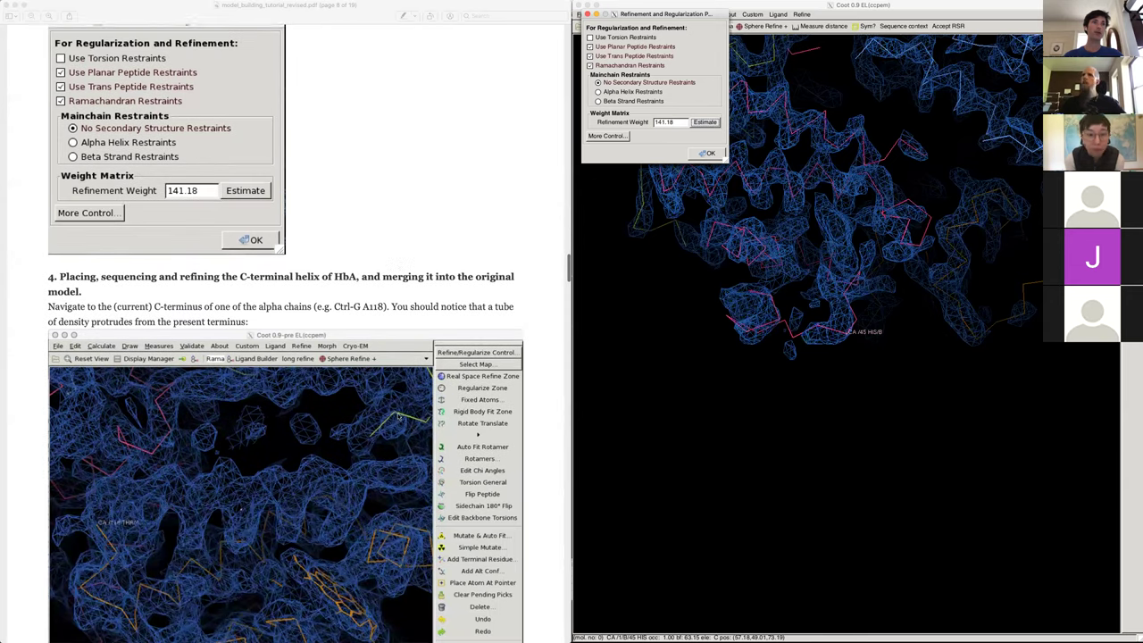
pyautogui.scroll(-3, 399, 417)
pyautogui.scroll(-1, 399, 417)
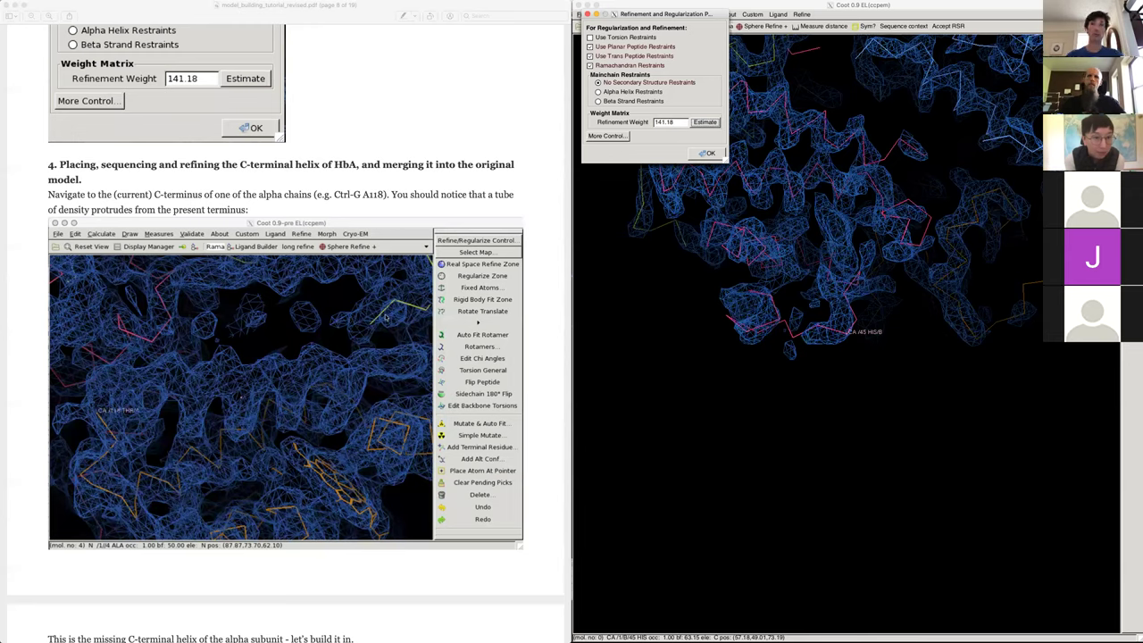
pyautogui.click(839, 373)
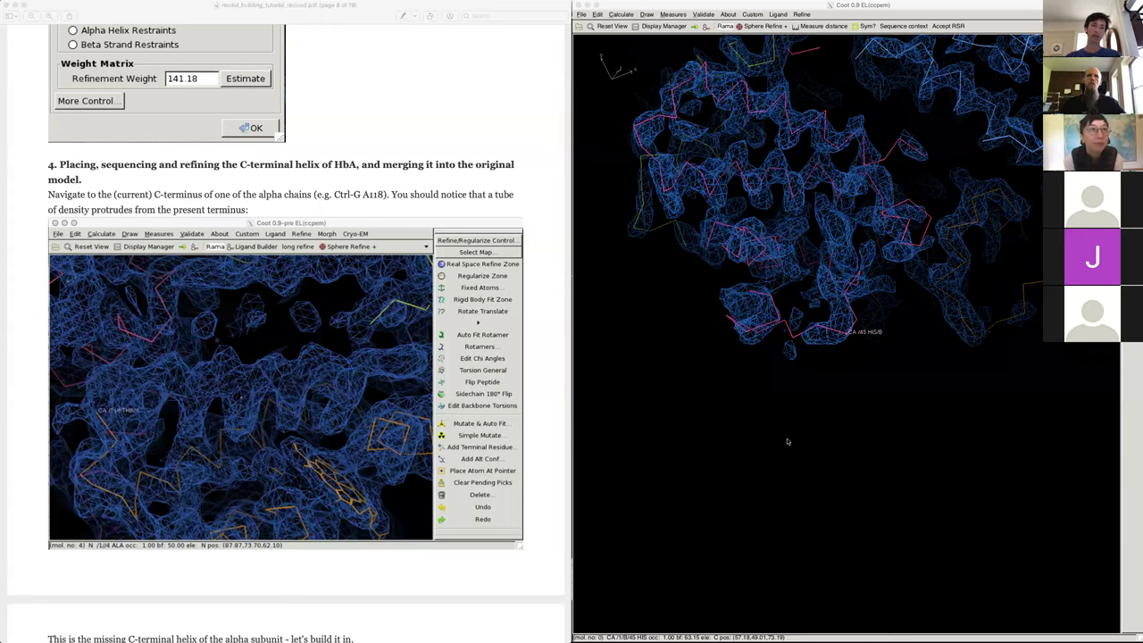
pyautogui.hotkey('ctrl', 'g')
pyautogui.write('a118')
pyautogui.press('Return')
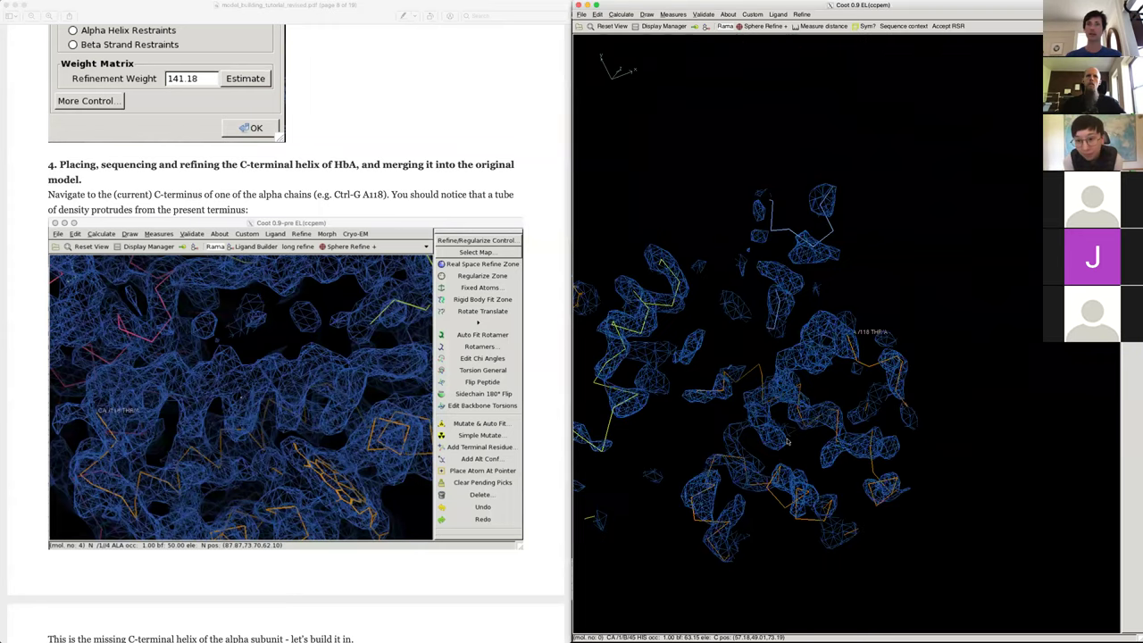
# - Lower the map contour level to 2.00 rmsd and orient the view on the density protruding from the chain A terminus
pyautogui.moveTo(786, 428); pyautogui.dragTo(704, 383)
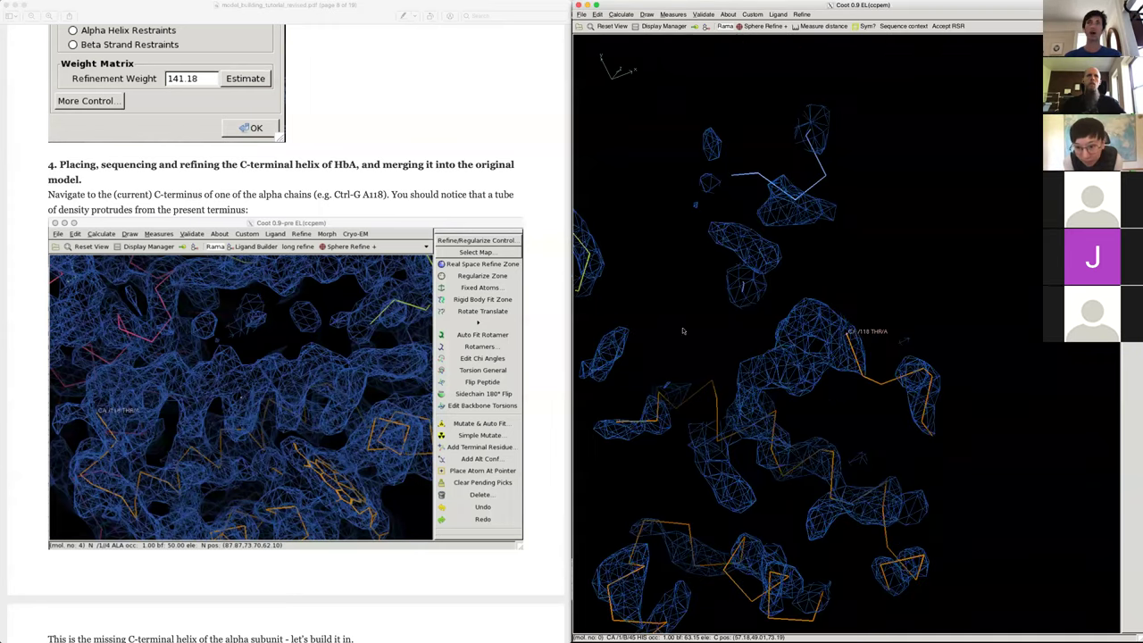
pyautogui.moveTo(845, 348)
pyautogui.mouseDown()
pyautogui.moveTo(734, 404)
pyautogui.moveTo(776, 387)
pyautogui.mouseUp()
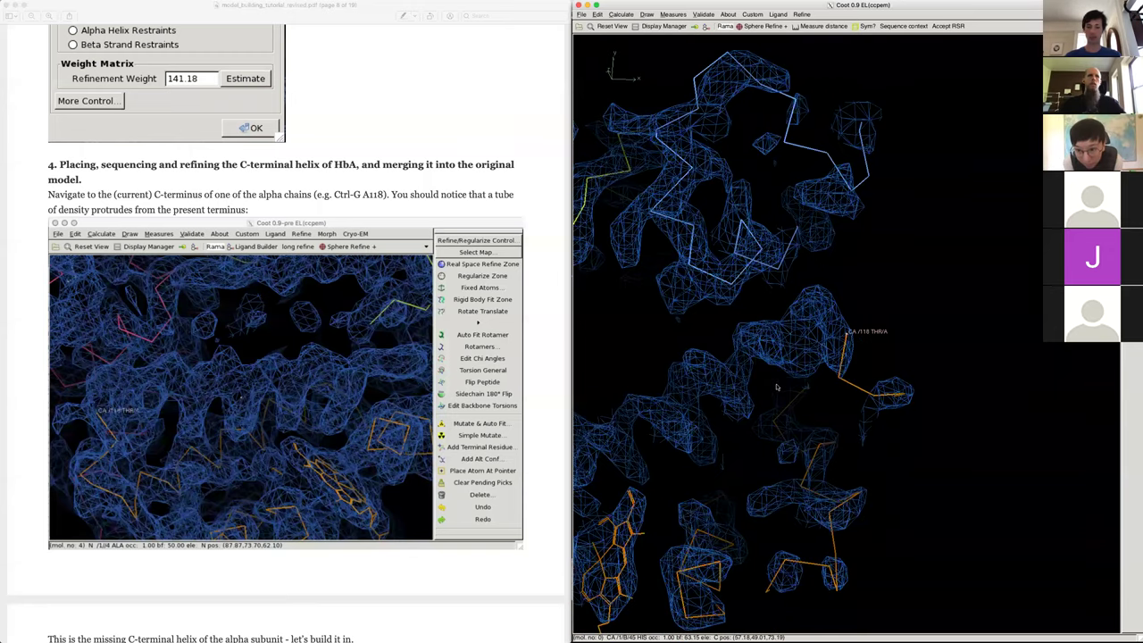
pyautogui.scroll(-4, 777, 386)
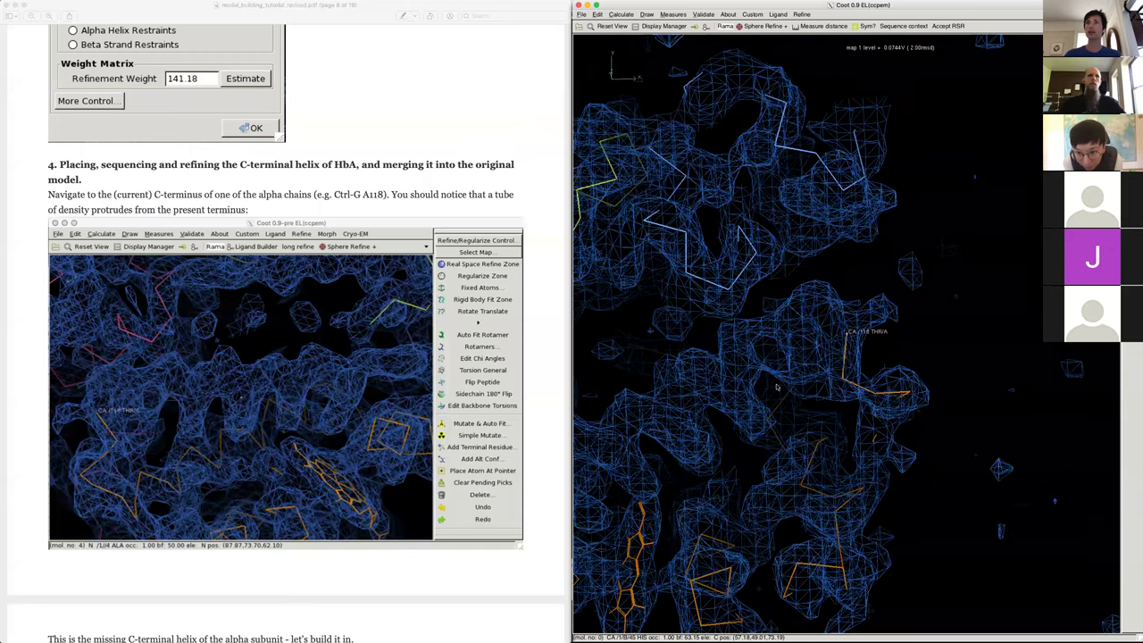
pyautogui.moveTo(814, 340)
pyautogui.mouseDown()
pyautogui.moveTo(737, 387)
pyautogui.moveTo(770, 361)
pyautogui.moveTo(798, 310)
pyautogui.mouseUp()
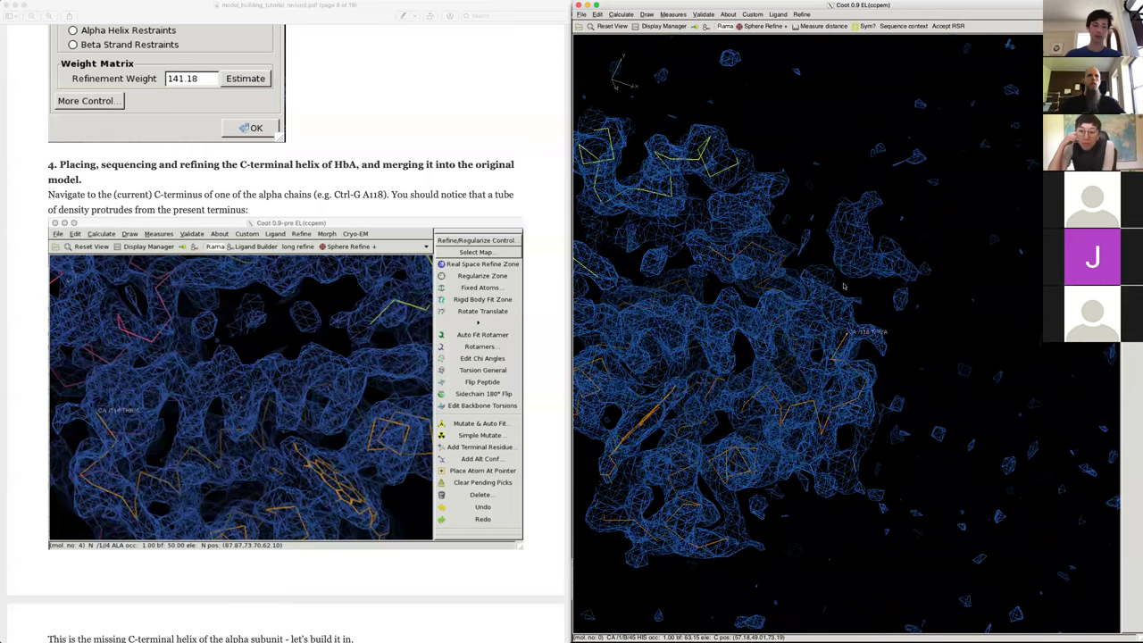
# - Centre the view midway along the missing C-terminal helix and advance the tutorial to the helix placement instructions
pyautogui.keyDown('ctrl'); pyautogui.moveTo(840, 297); pyautogui.dragTo(964, 305); pyautogui.keyUp('ctrl')
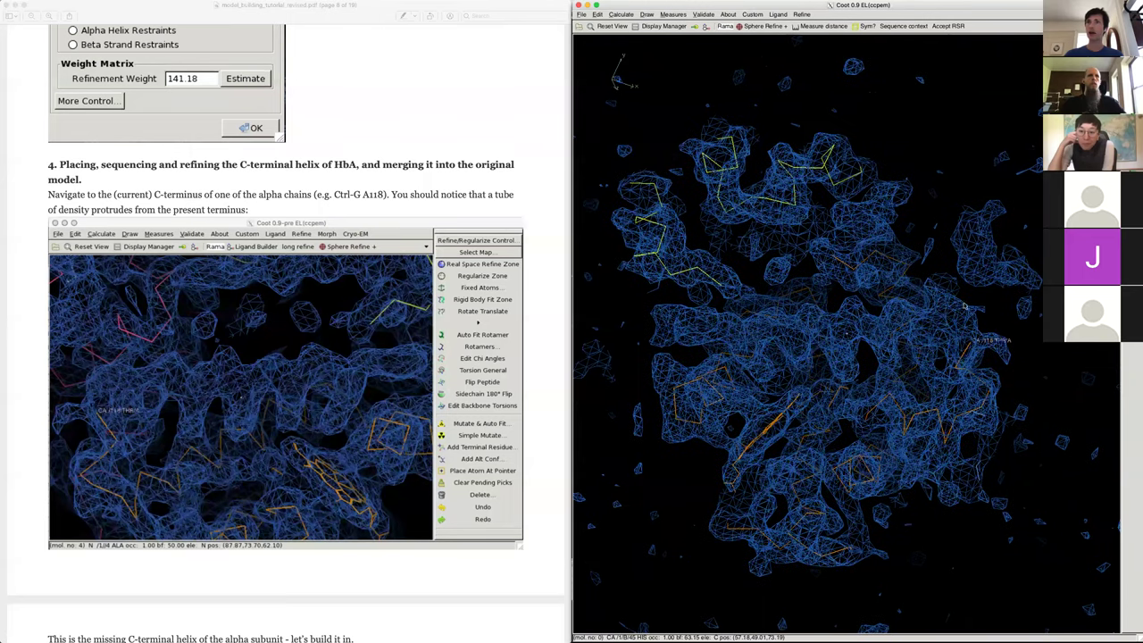
pyautogui.moveTo(822, 262); pyautogui.dragTo(863, 312)
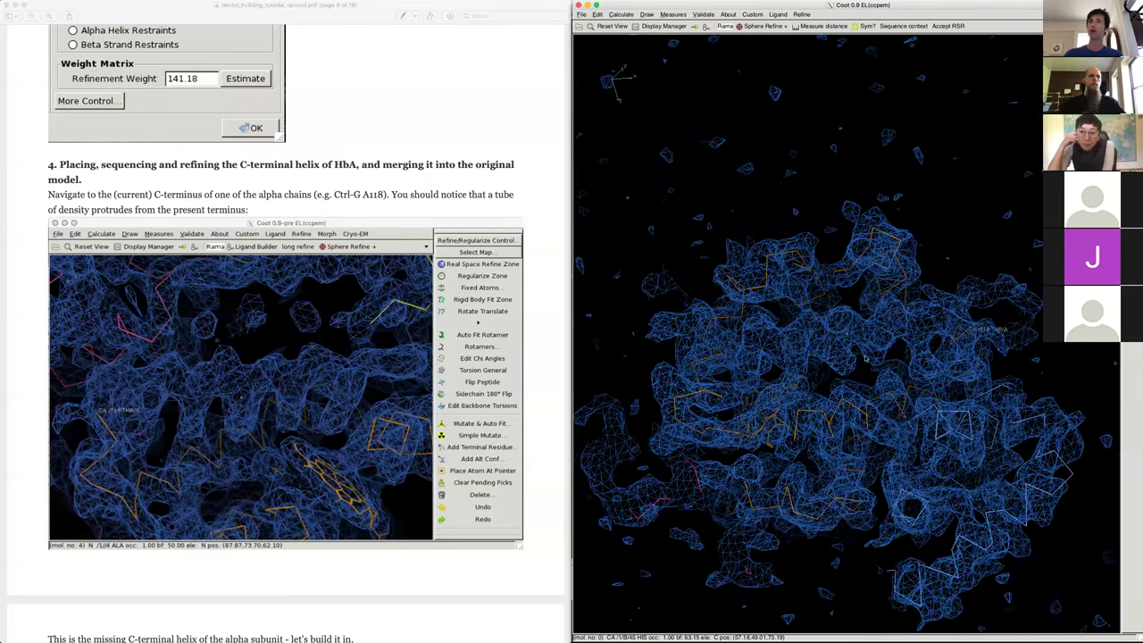
pyautogui.moveTo(882, 428); pyautogui.dragTo(857, 270)
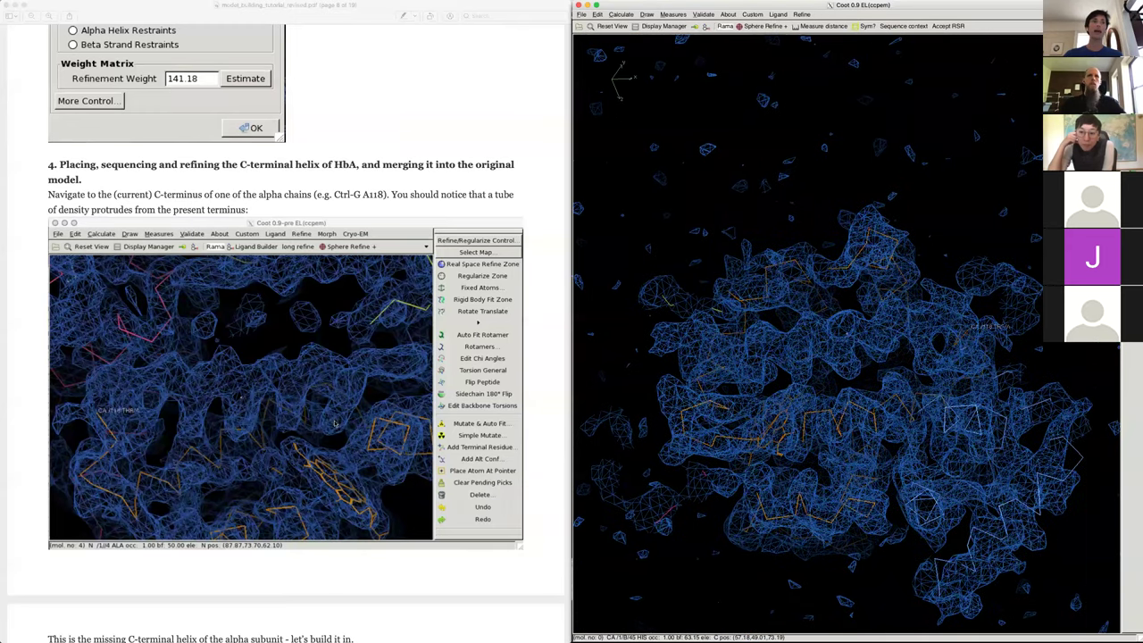
pyautogui.scroll(-5, 335, 424)
pyautogui.scroll(-4, 336, 424)
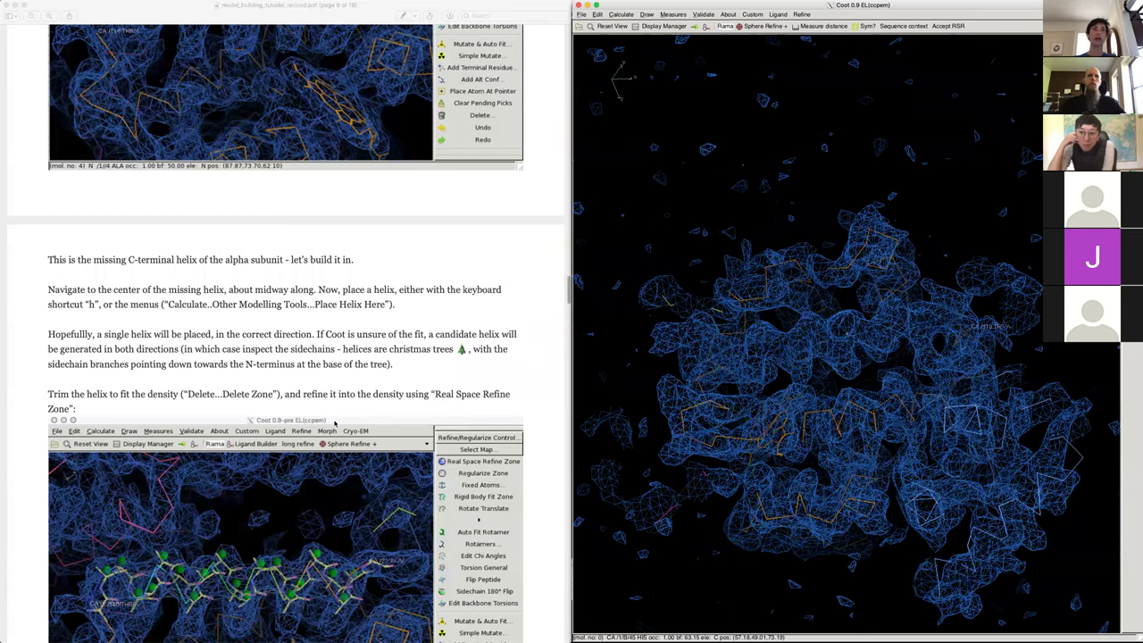
pyautogui.moveTo(868, 436); pyautogui.dragTo(830, 406)
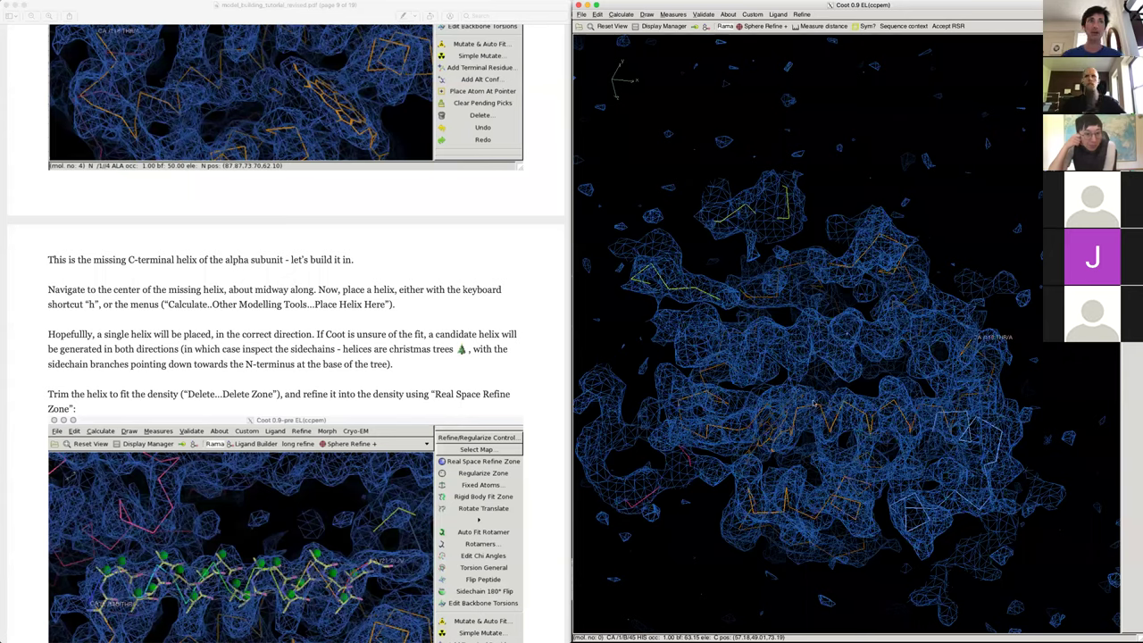
pyautogui.click(620, 14)
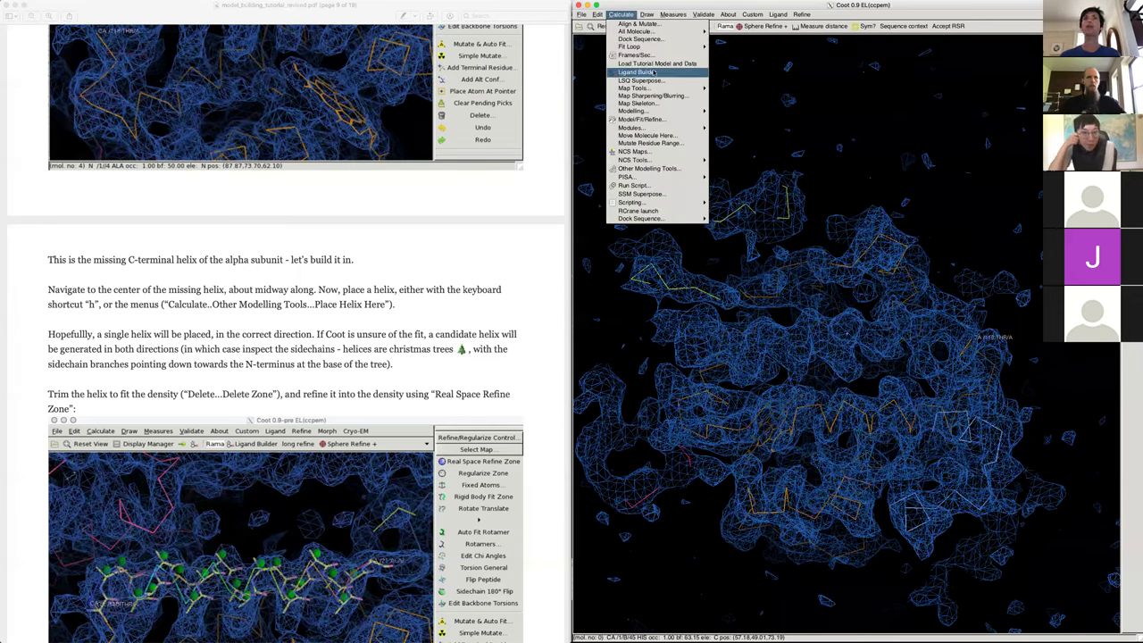
pyautogui.click(655, 168)
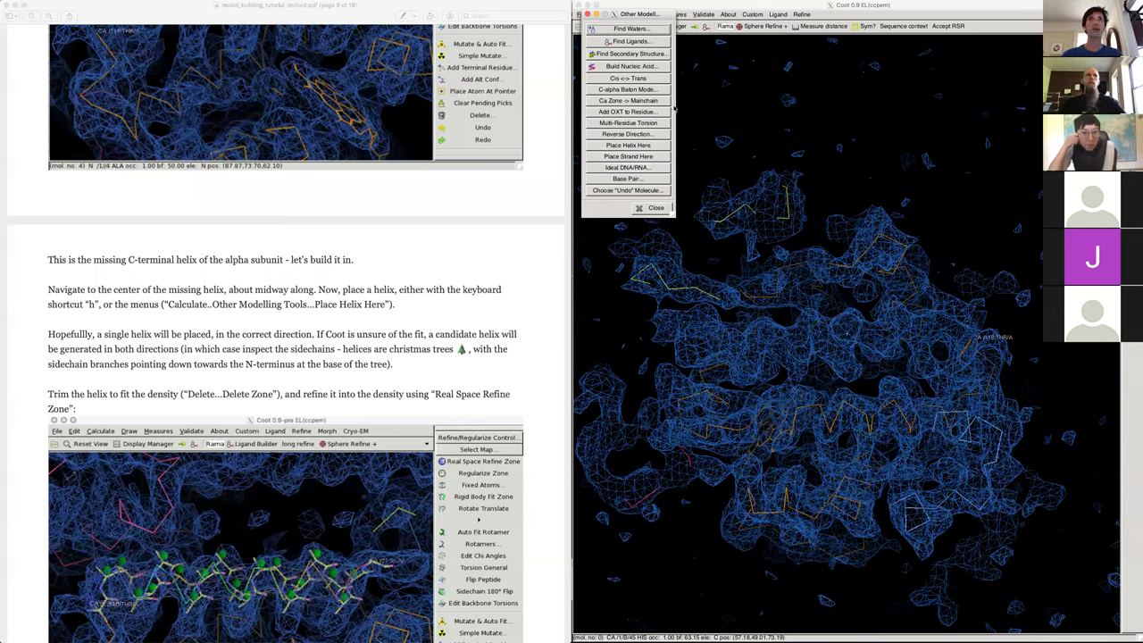
pyautogui.click(650, 207)
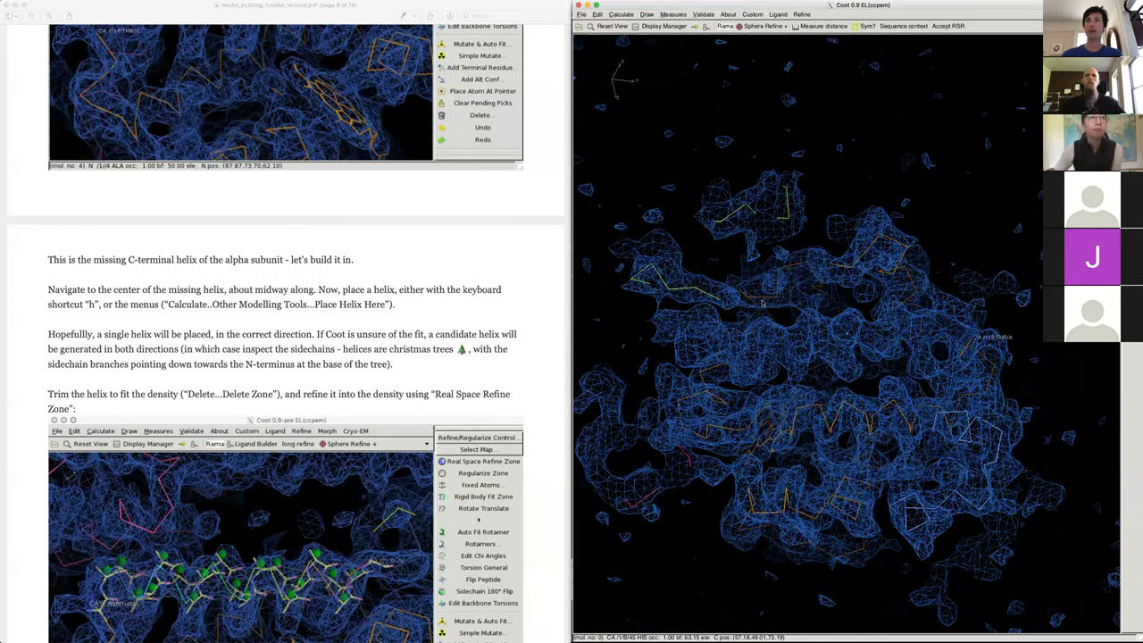
# - Place a helix in the density of the missing C-terminal helix and inspect its fit from several angles
pyautogui.press('h')
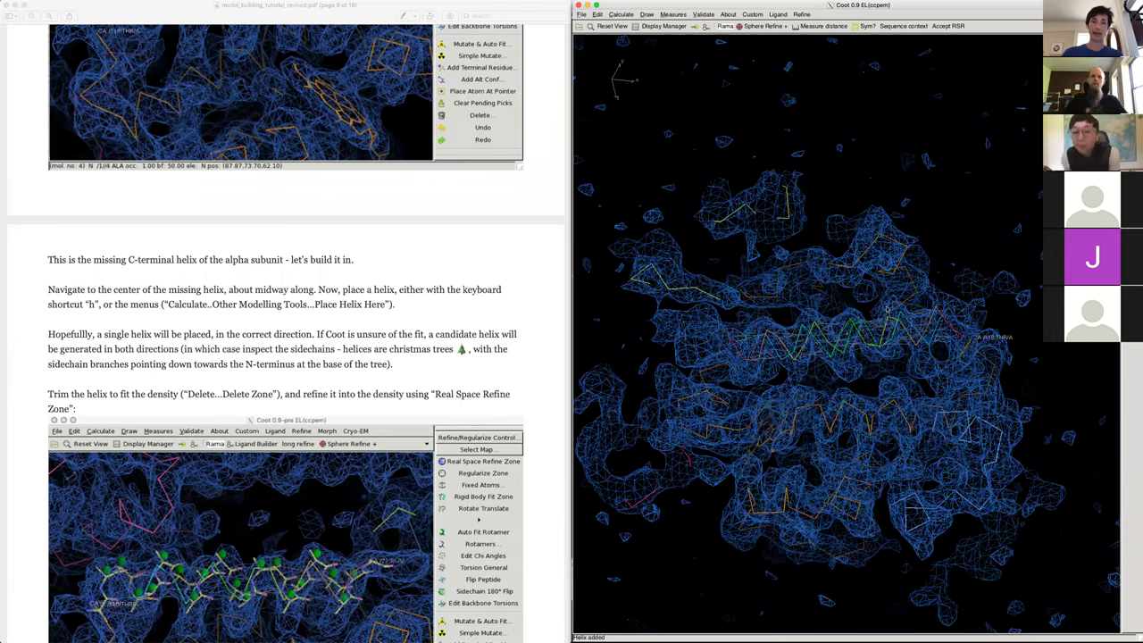
pyautogui.moveTo(859, 275); pyautogui.dragTo(952, 295)
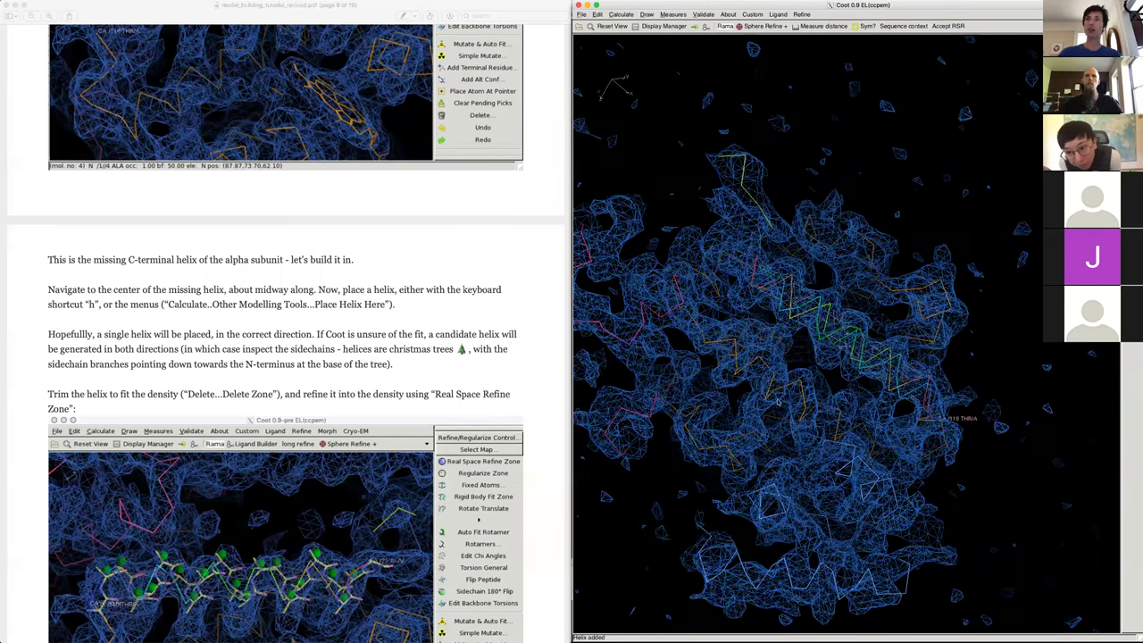
pyautogui.moveTo(778, 403); pyautogui.dragTo(770, 338)
pyautogui.moveTo(771, 341); pyautogui.dragTo(778, 355, button='right')
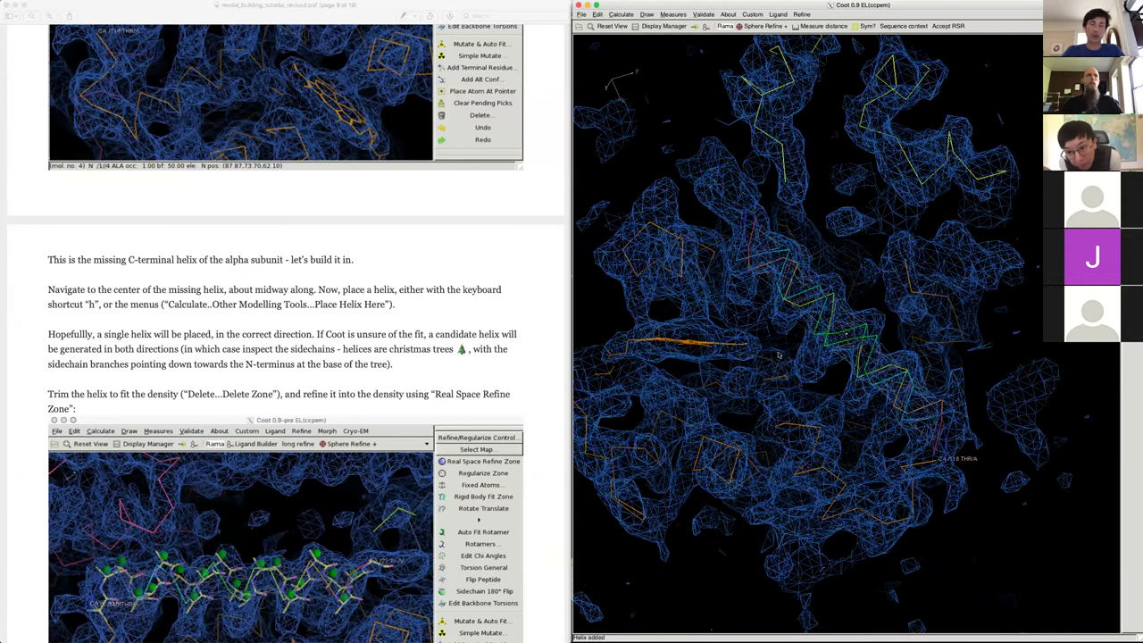
pyautogui.moveTo(984, 460); pyautogui.dragTo(949, 471)
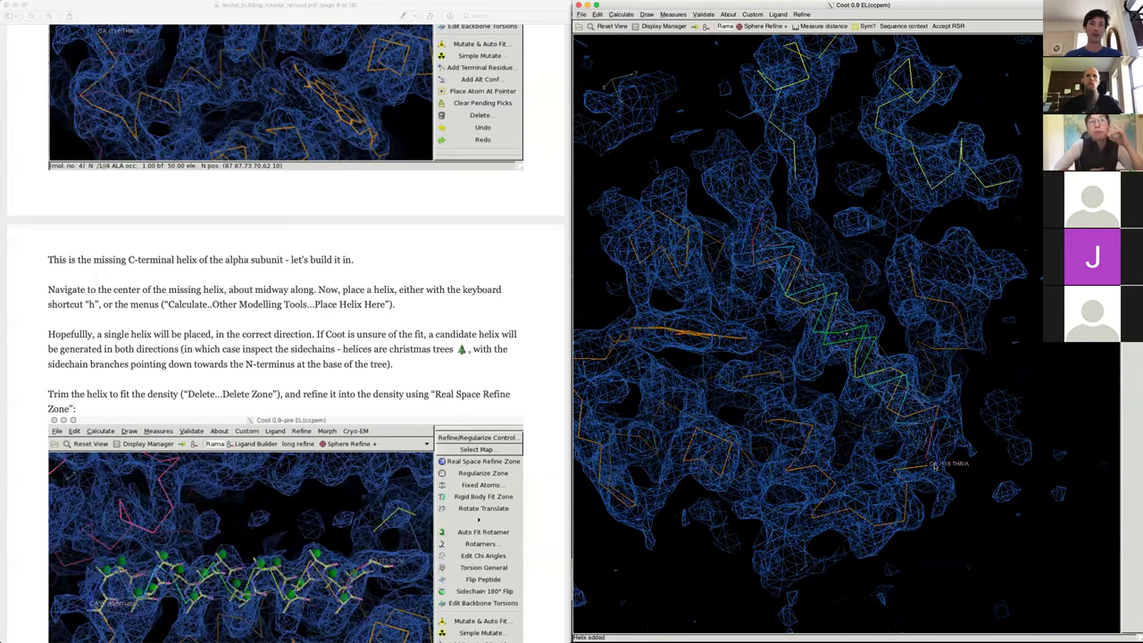
pyautogui.moveTo(964, 482); pyautogui.dragTo(920, 312)
# - Hide all models, examine the shape of the helix density in the map alone, and return to the tutorial document
pyautogui.press('`')
pyautogui.scroll(-6, 920, 312)
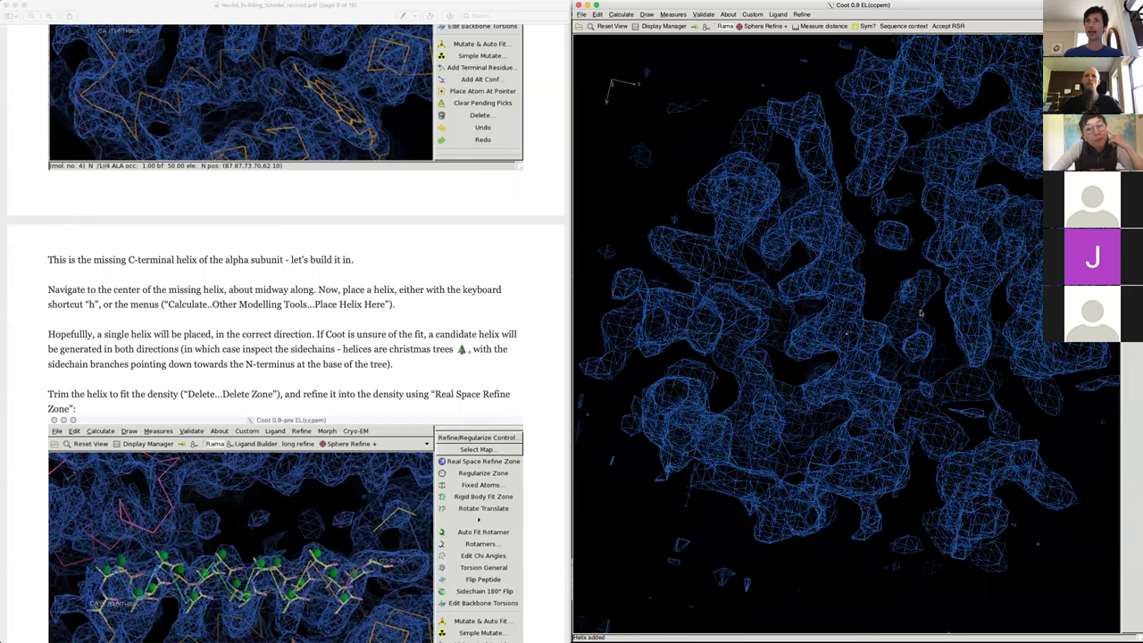
pyautogui.moveTo(814, 355); pyautogui.dragTo(796, 337)
pyautogui.moveTo(796, 338); pyautogui.dragTo(822, 368, button='right')
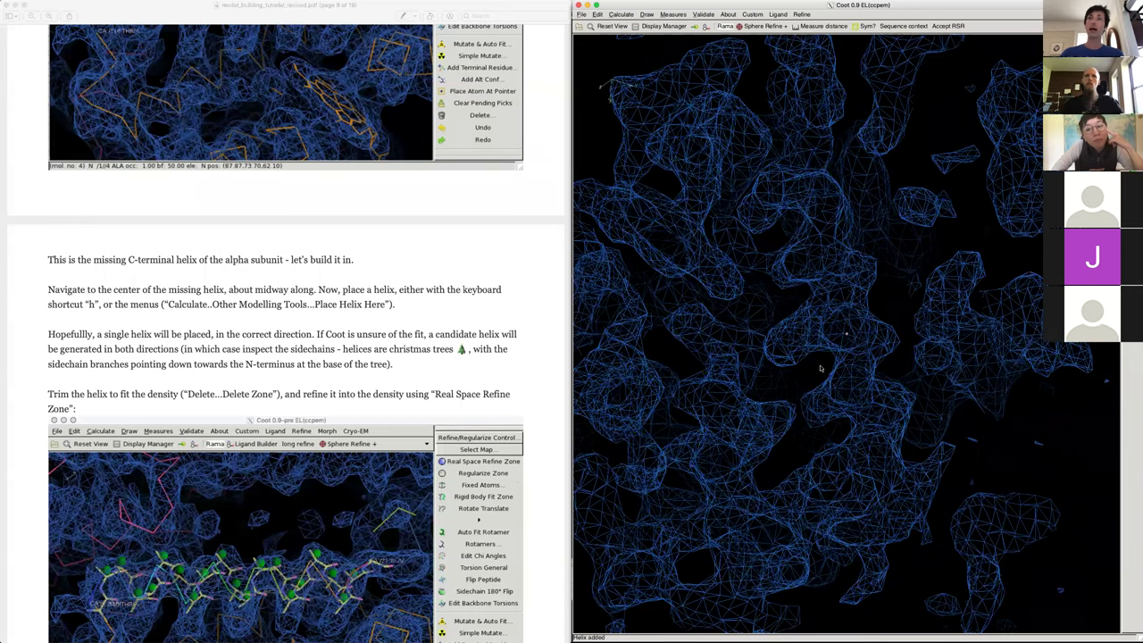
pyautogui.click(345, 347)
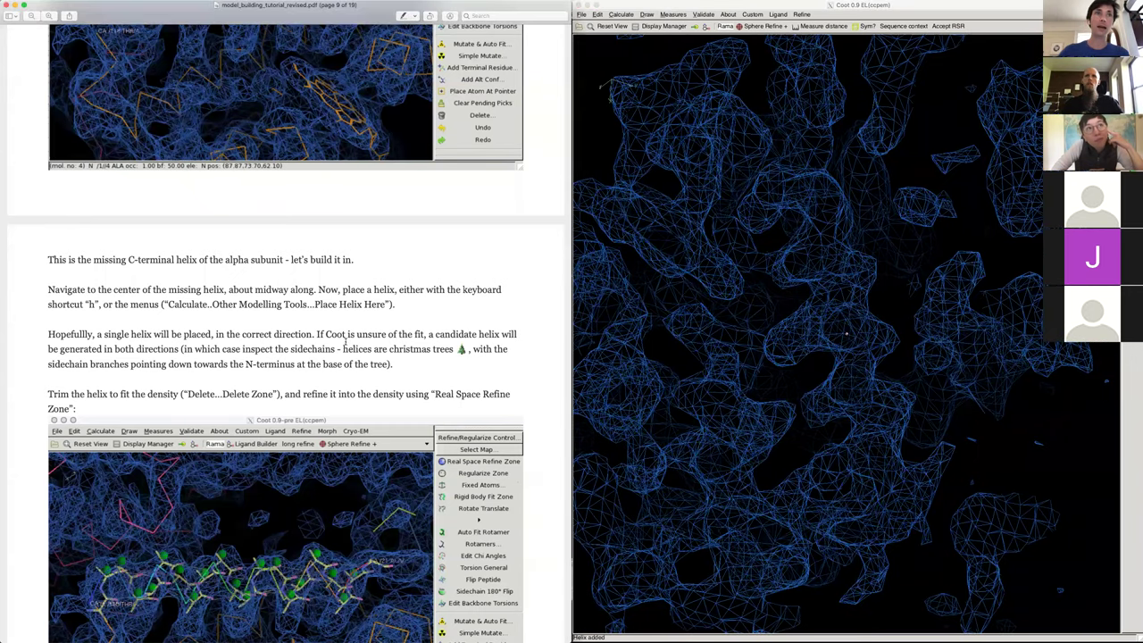
# - Highlight the tutorial's "helices are christmas trees" hint and rotate the helix density to examine which way the sidechain branches point
pyautogui.moveTo(346, 349); pyautogui.dragTo(476, 353)
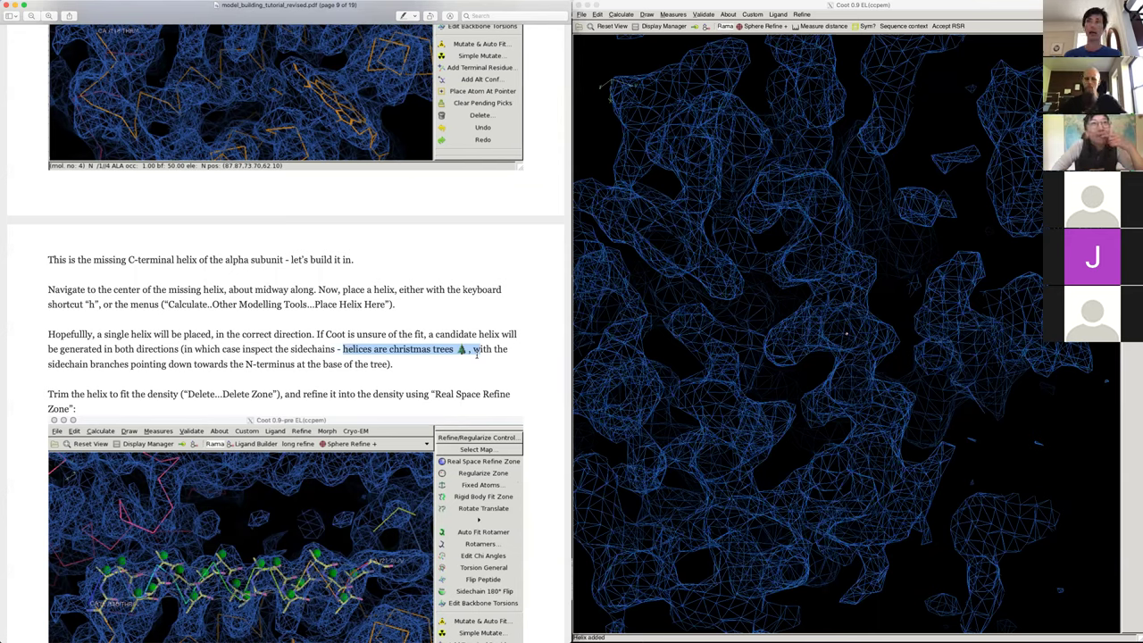
pyautogui.click(738, 302)
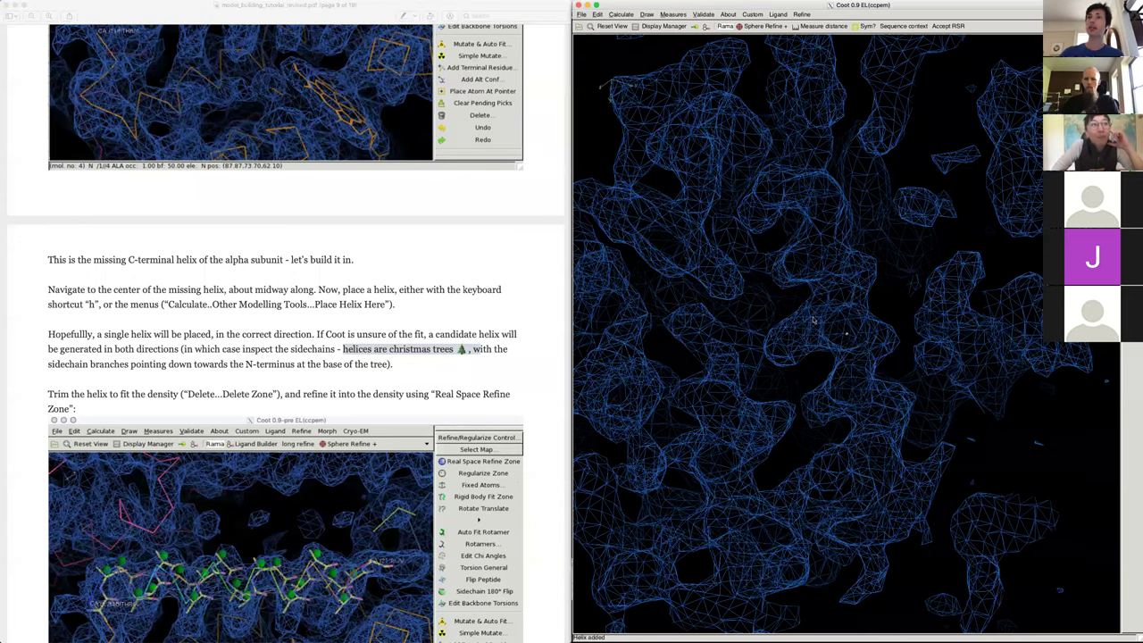
pyautogui.moveTo(939, 294); pyautogui.dragTo(924, 315)
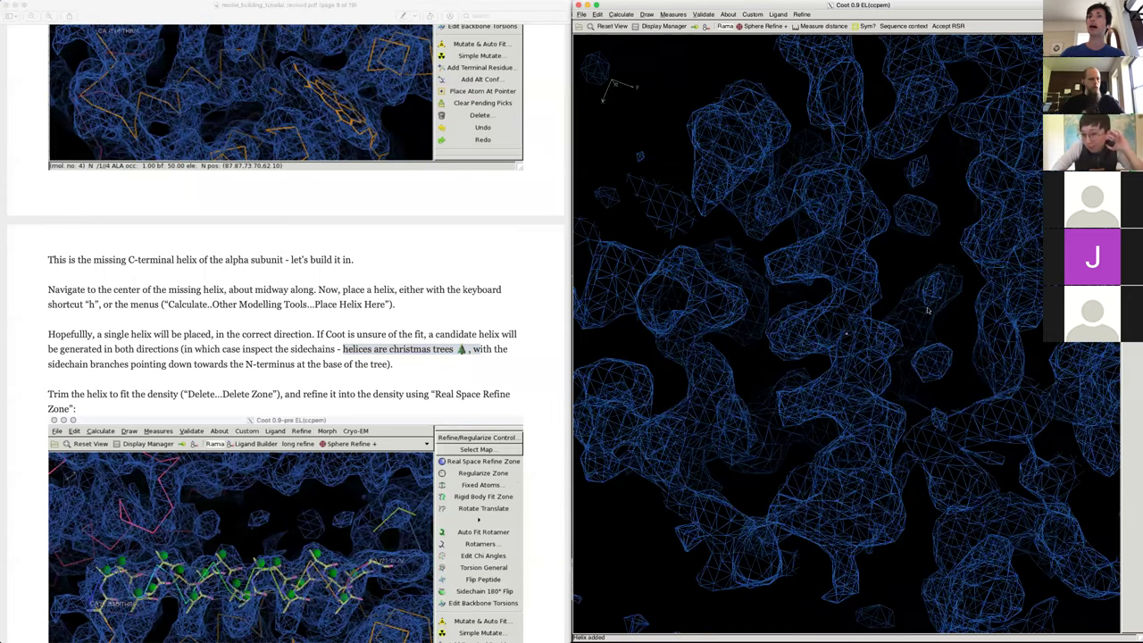
pyautogui.moveTo(724, 336); pyautogui.dragTo(814, 328)
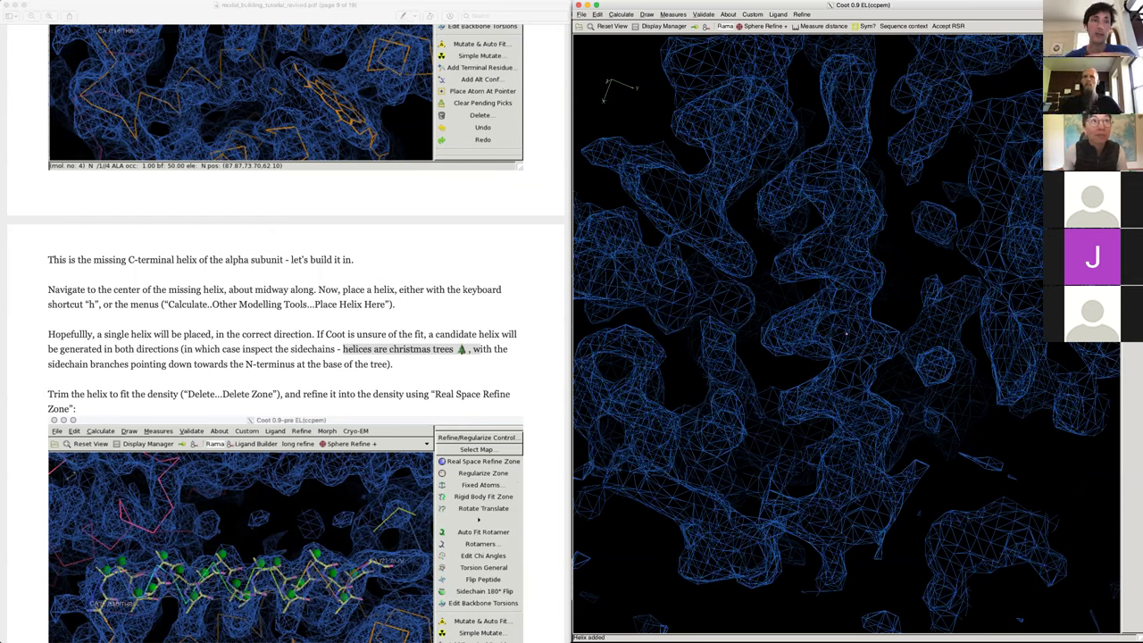
# - Look through the tutorial for the predicted sequence features and examine the alpha subunit's predicted helices, loops and disordered regions
pyautogui.scroll(-10, 293, 475)
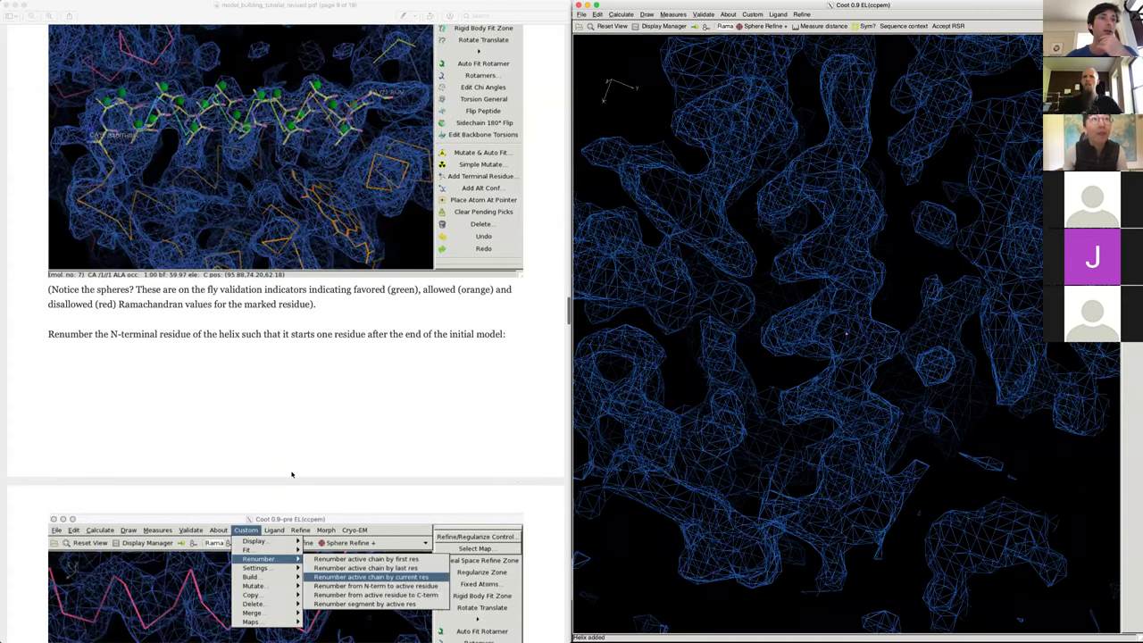
pyautogui.scroll(-15, 291, 474)
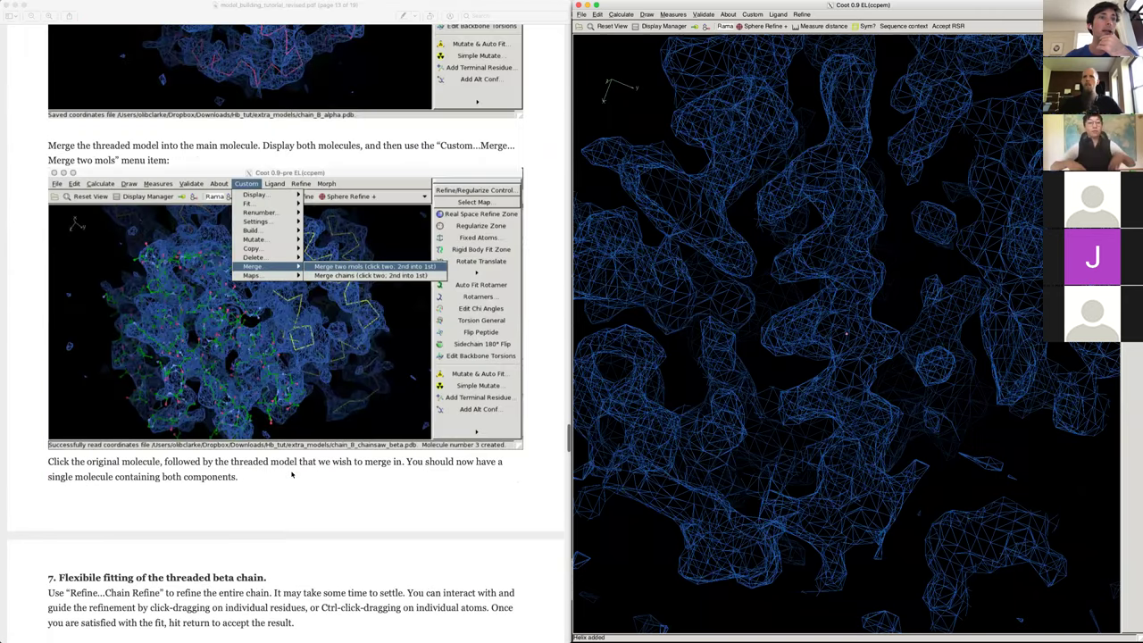
pyautogui.scroll(-20, 291, 474)
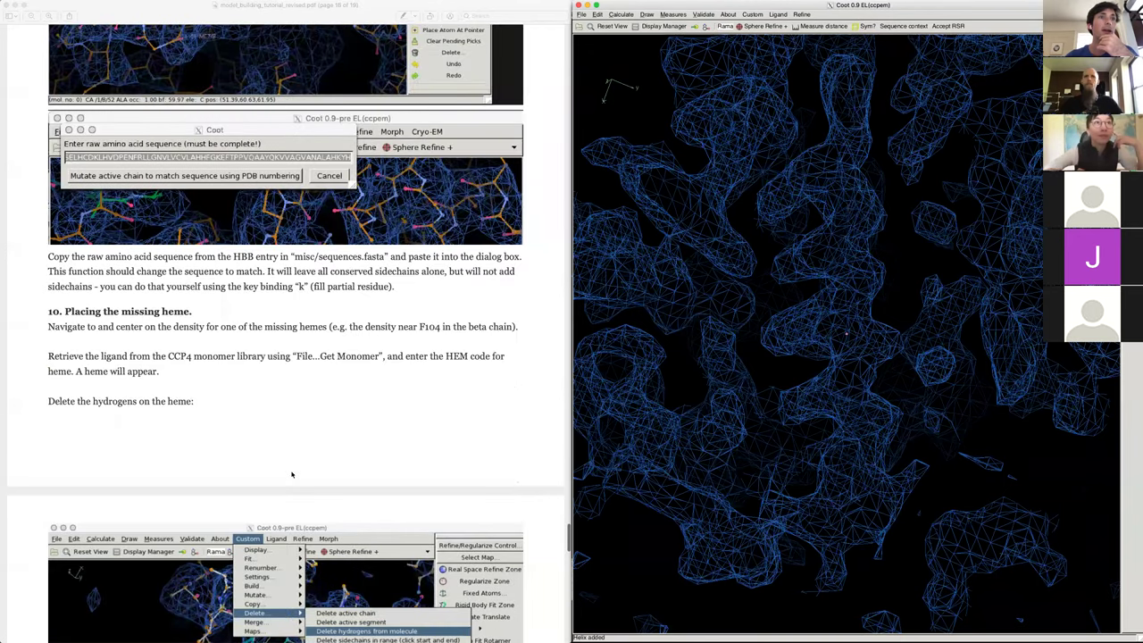
pyautogui.scroll(-10, 291, 474)
pyautogui.scroll(4, 304, 402)
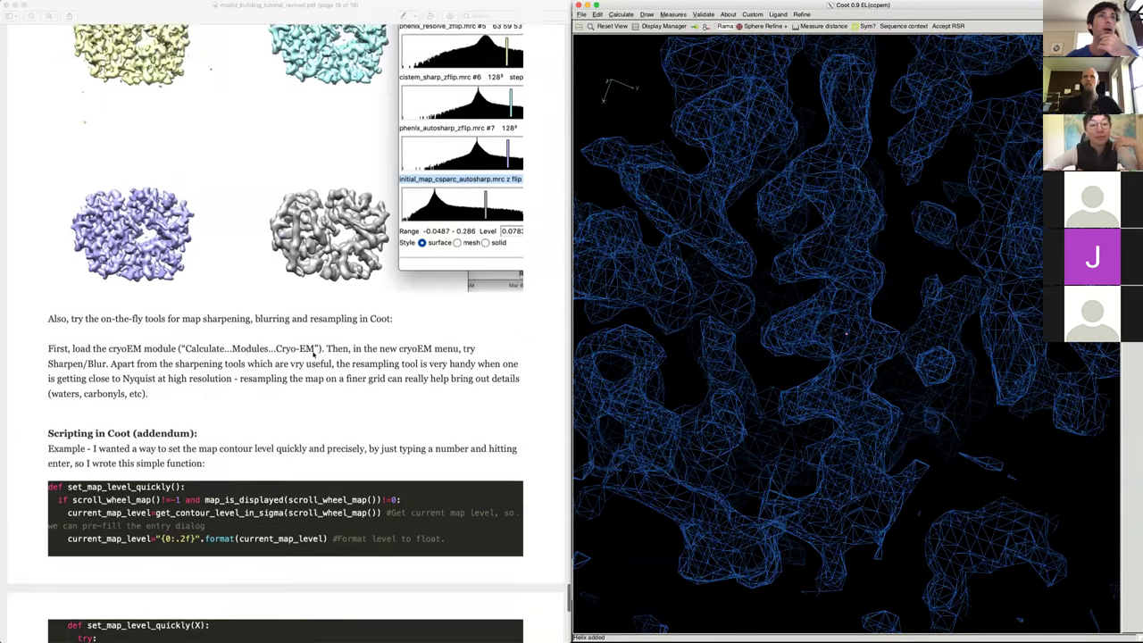
pyautogui.scroll(20, 313, 354)
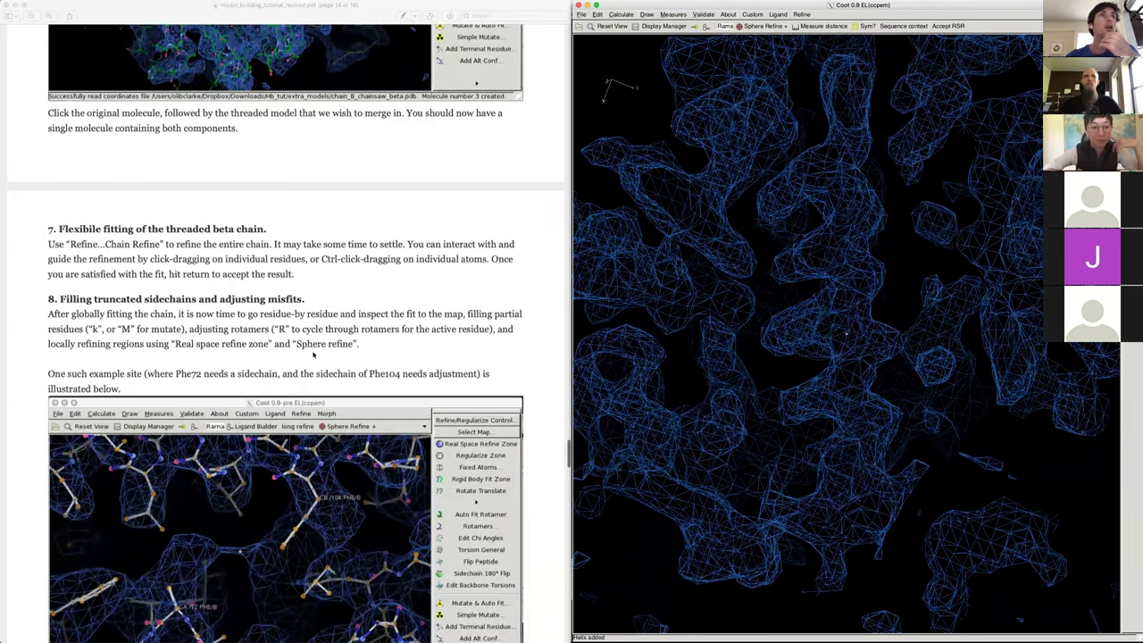
pyautogui.scroll(10, 313, 355)
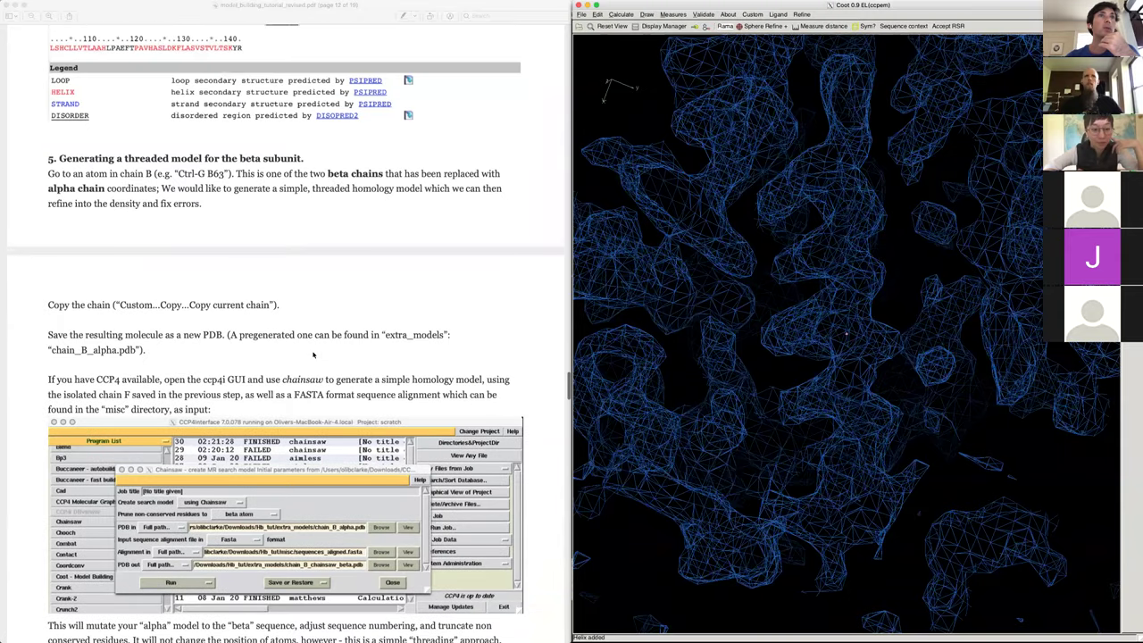
pyautogui.scroll(3, 313, 354)
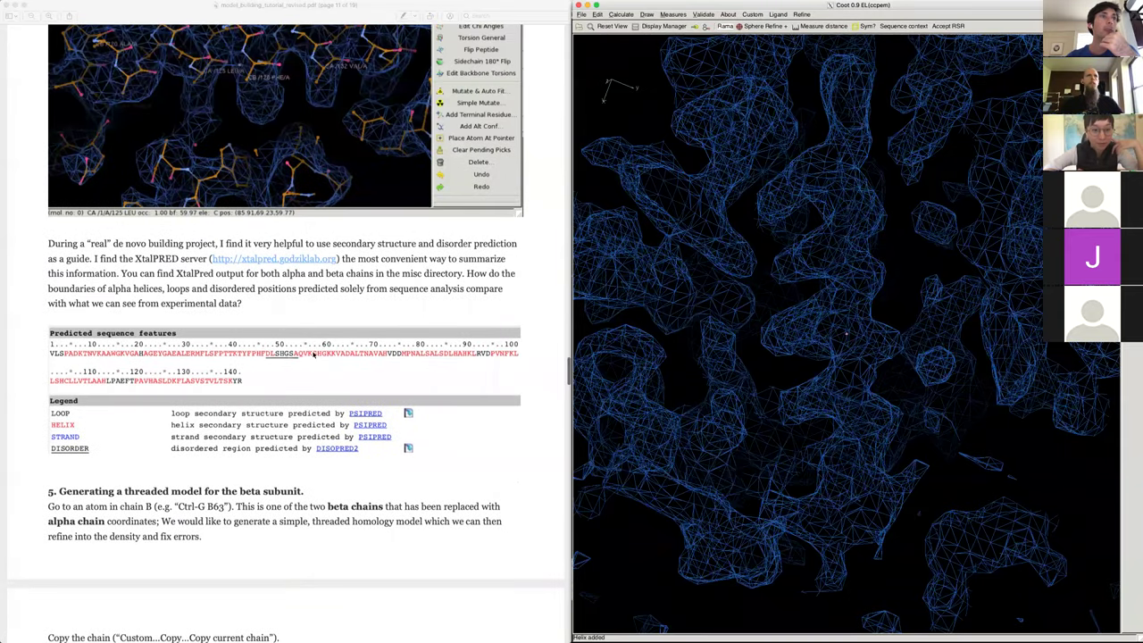
pyautogui.scroll(2, 313, 354)
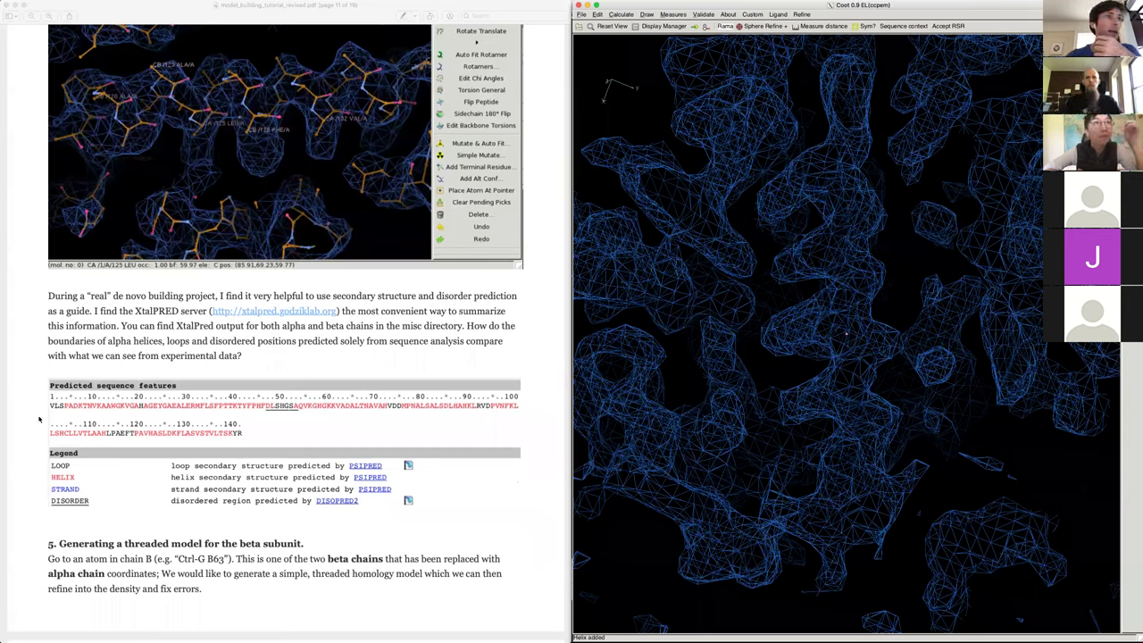
pyautogui.click(183, 409)
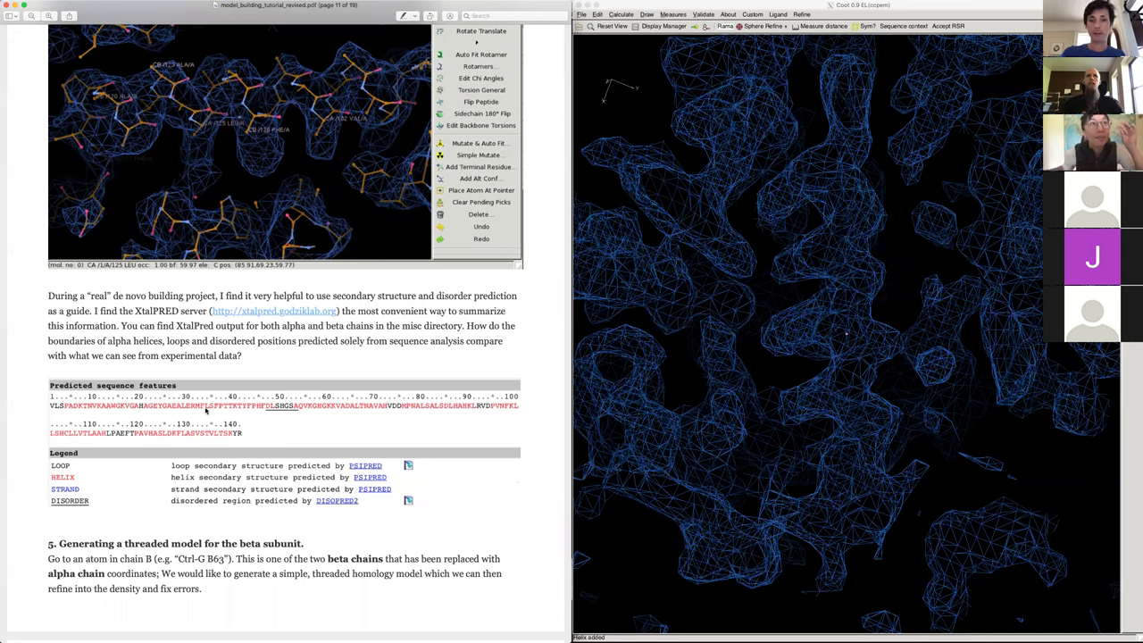
# - Show all models again and delete the candidate helix chain whose residue 21 ALA lies next to THR 118 of chain A
pyautogui.click(919, 317)
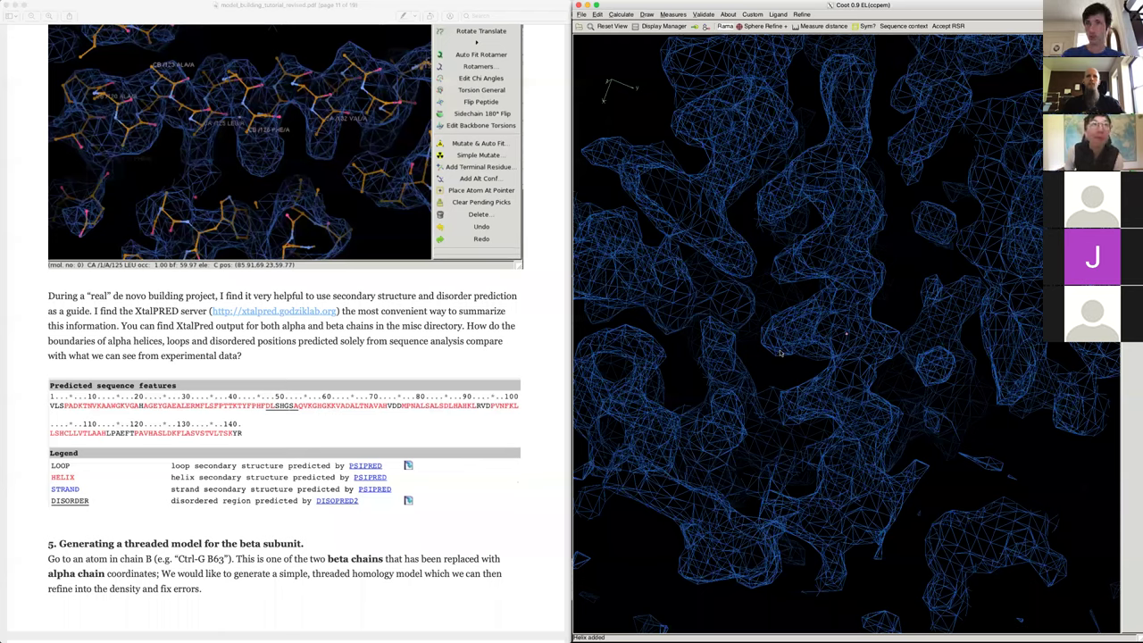
pyautogui.press('/')
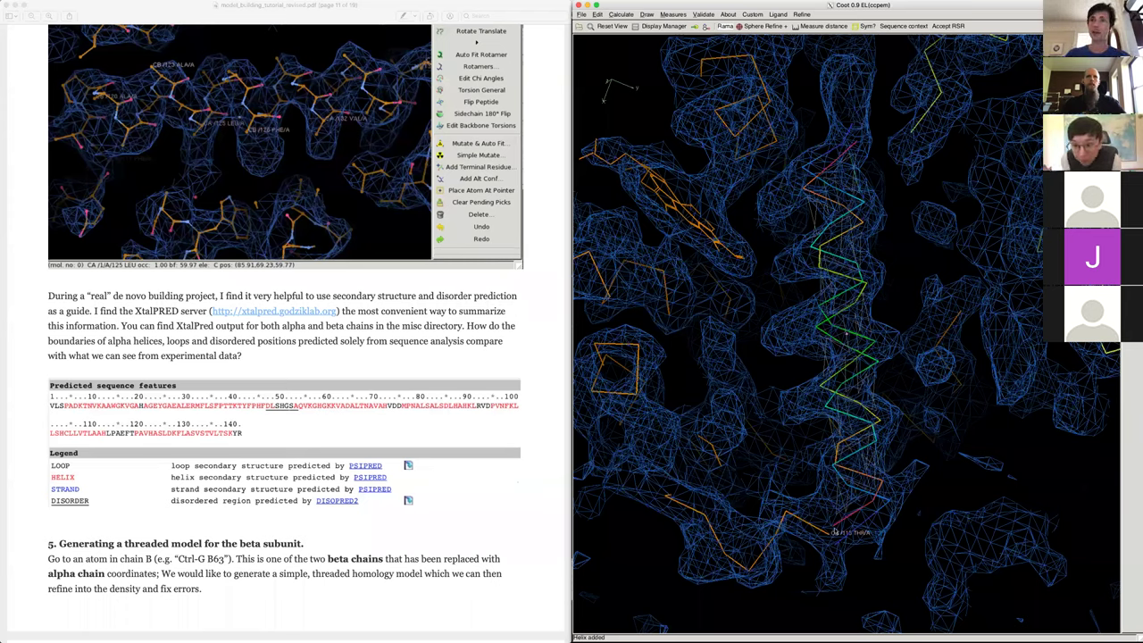
pyautogui.middleClick(834, 528)
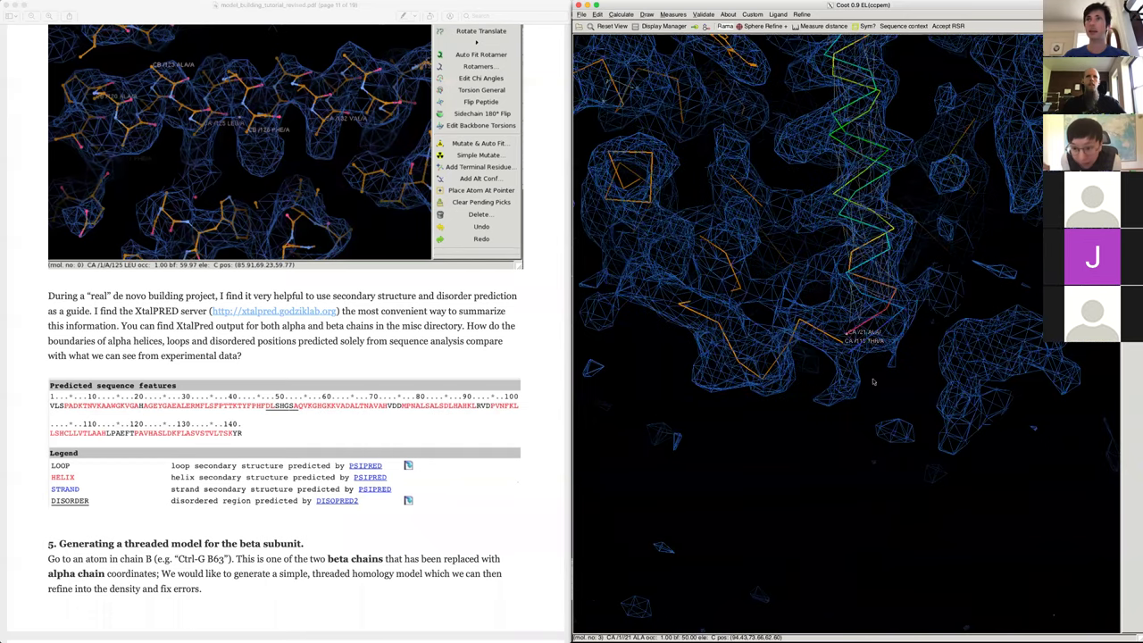
pyautogui.click(754, 15)
pyautogui.moveTo(772, 80)
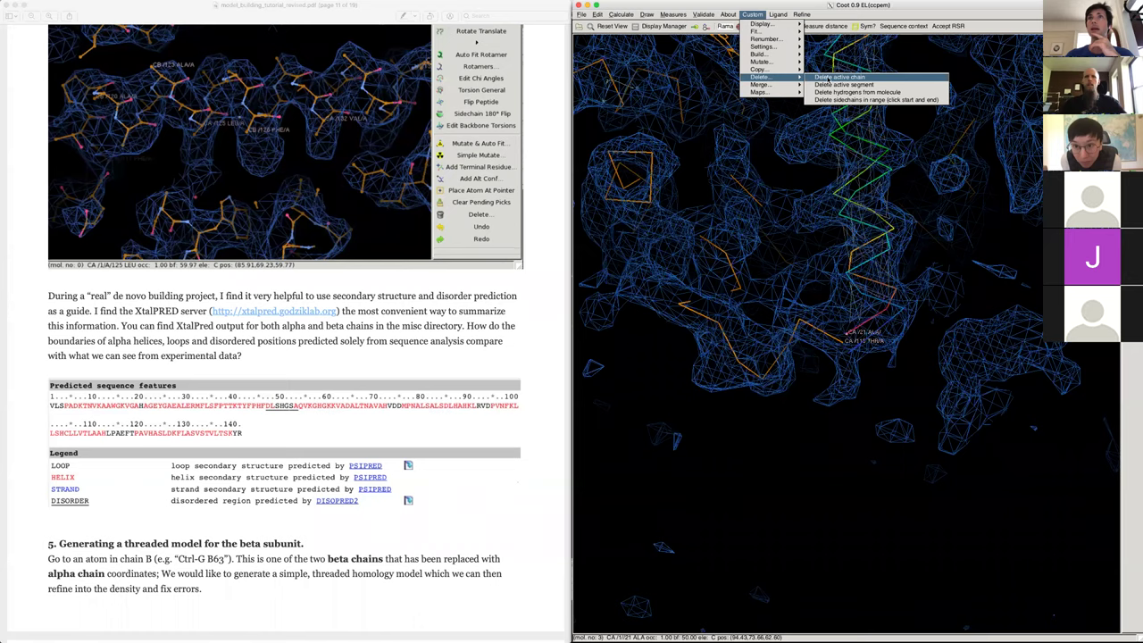
pyautogui.click(828, 77)
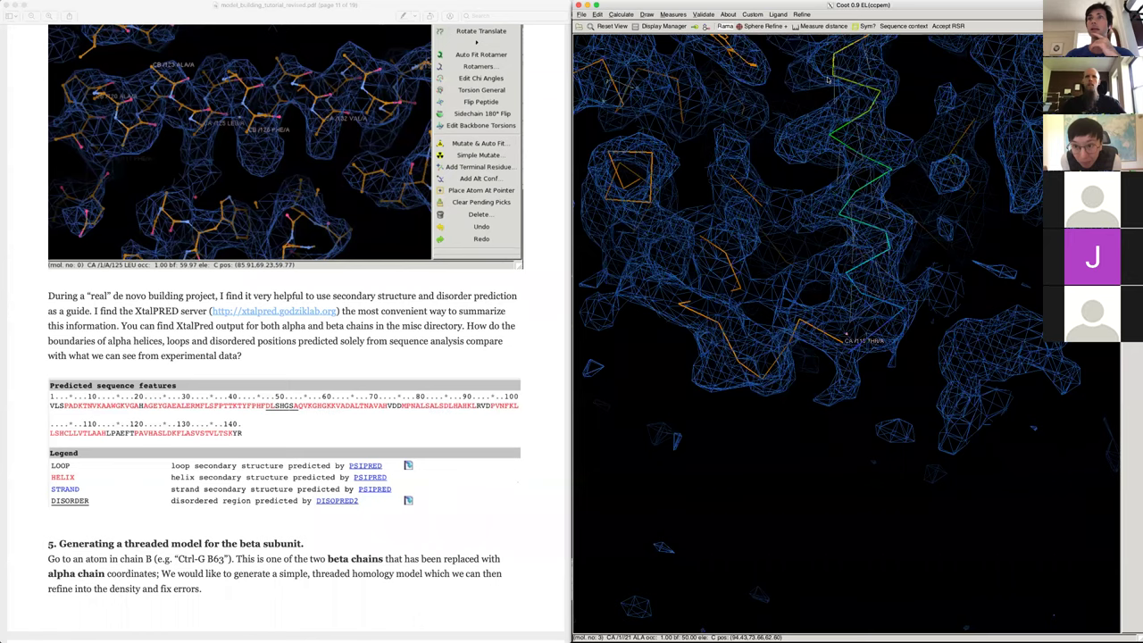
# - Centre on the remaining helix's end near THR 118 and return the tutorial to the helix trimming and refinement instructions
pyautogui.middleClick(905, 308)
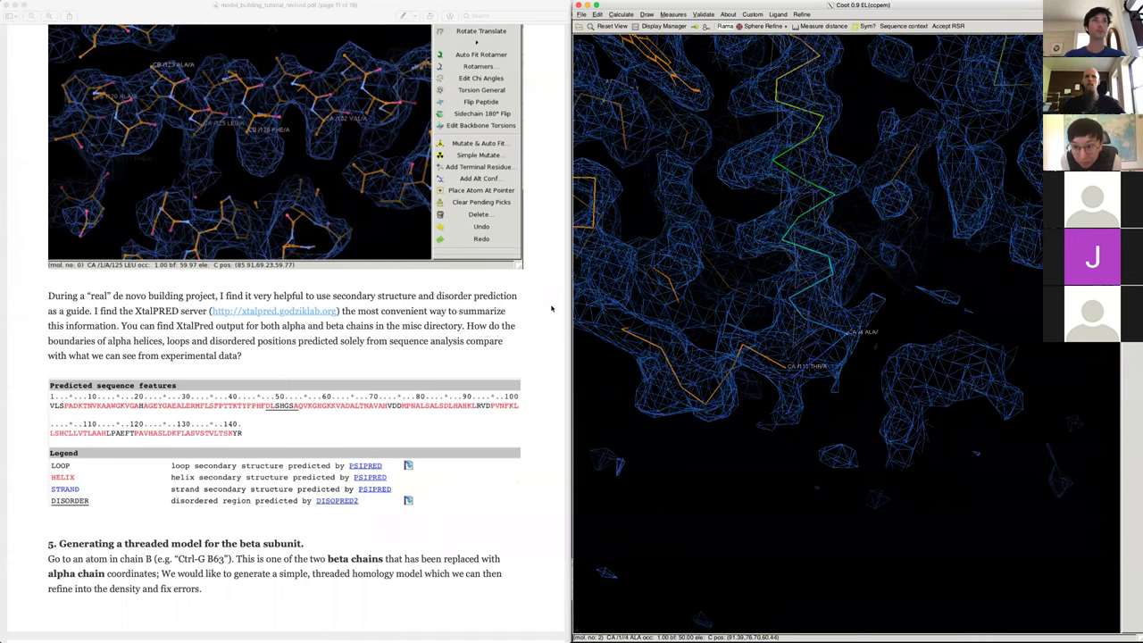
pyautogui.click(440, 300)
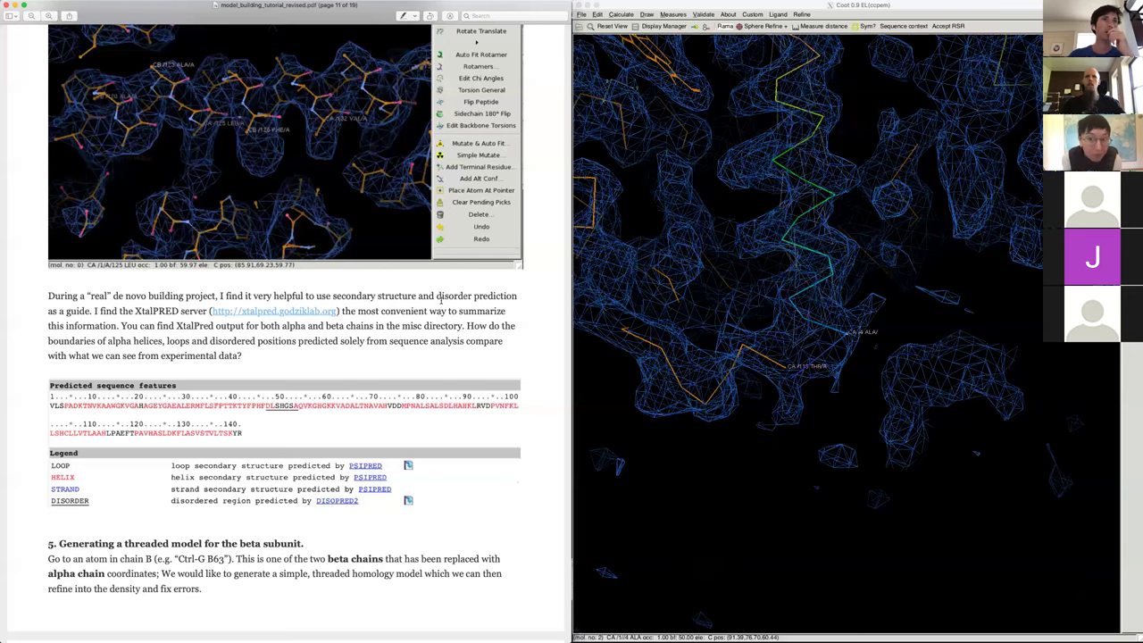
pyautogui.scroll(20, 440, 300)
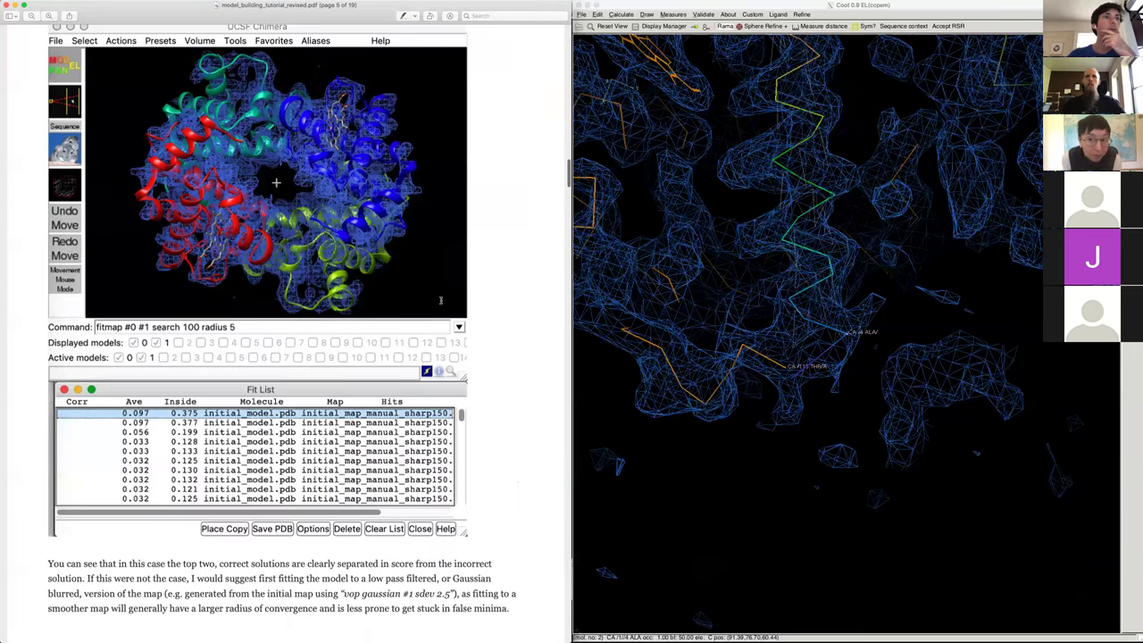
pyautogui.scroll(-10, 440, 300)
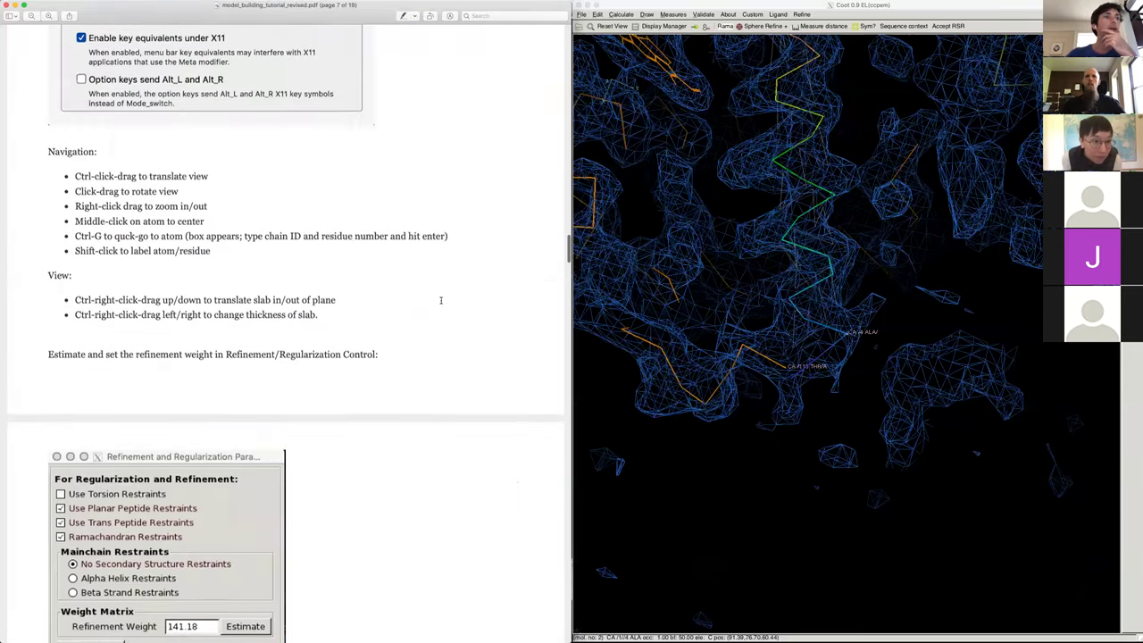
pyautogui.scroll(-10, 440, 300)
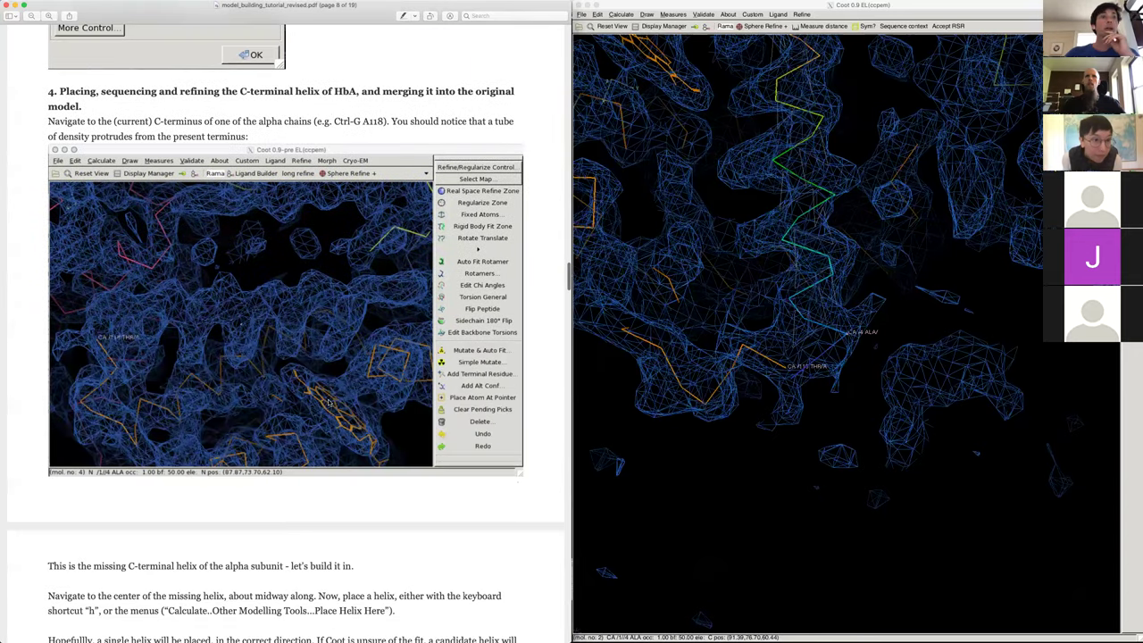
pyautogui.scroll(-5, 329, 401)
pyautogui.scroll(-4, 342, 338)
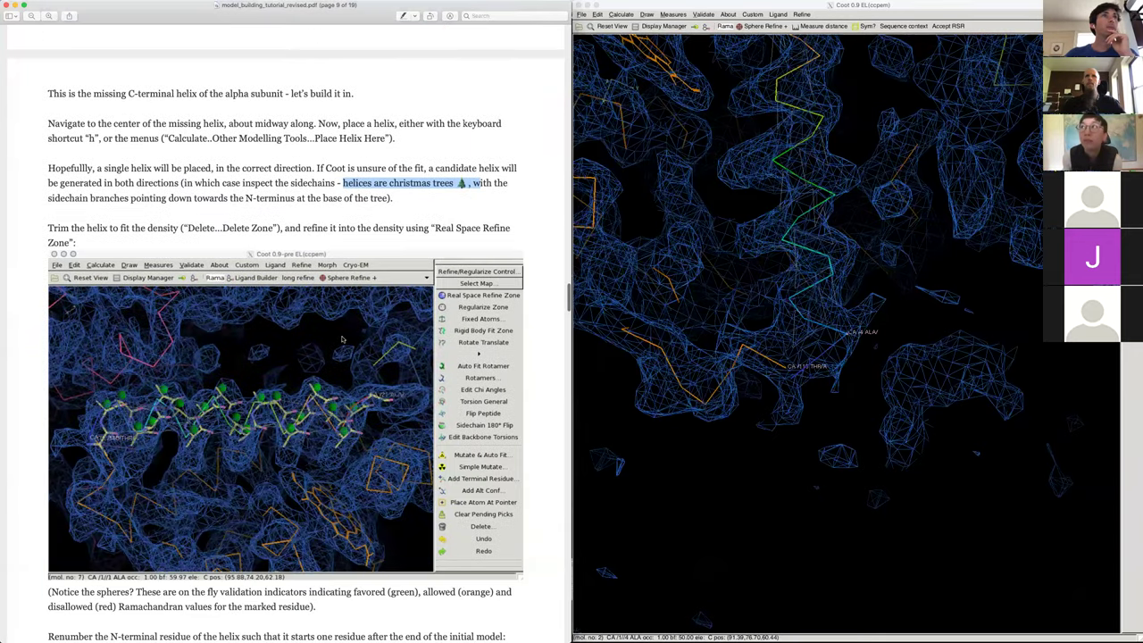
pyautogui.scroll(-1, 342, 339)
# - Delete residue 2 ALA at the start of the helix, where it overlaps the chain A terminus at THR 118
pyautogui.click(873, 340)
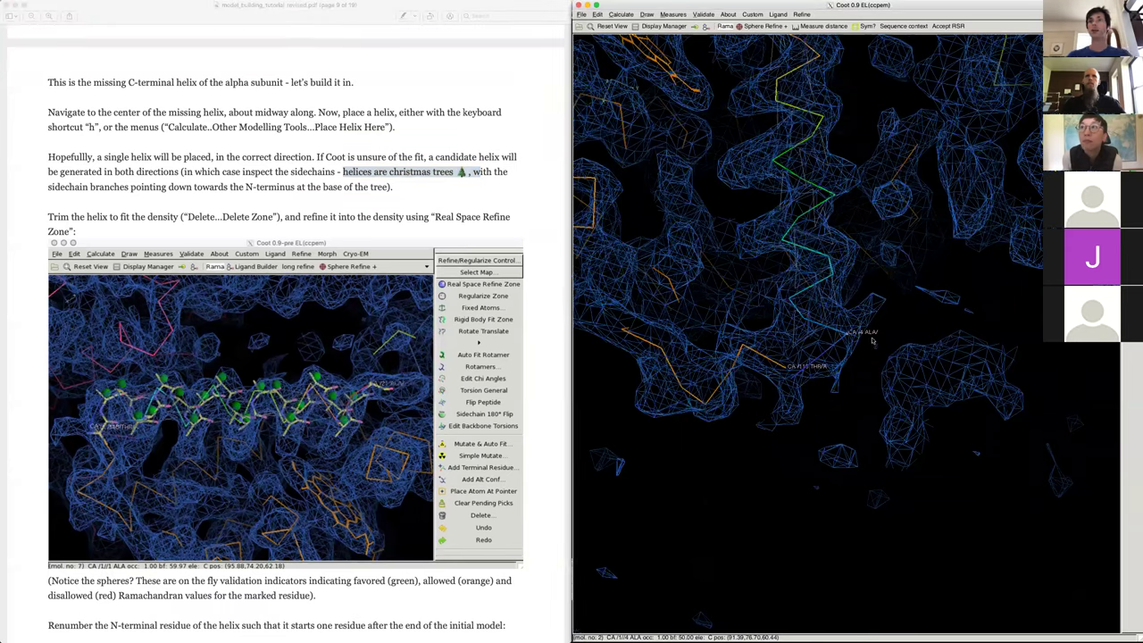
pyautogui.middleClick(792, 381)
pyautogui.moveTo(805, 334); pyautogui.dragTo(894, 330)
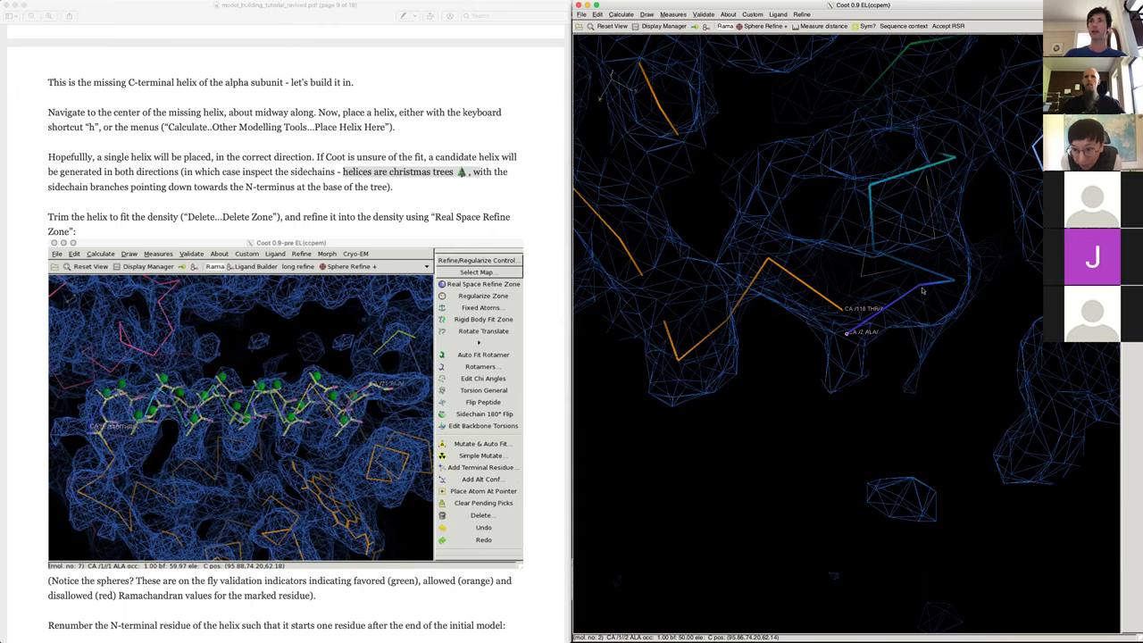
pyautogui.moveTo(851, 341); pyautogui.dragTo(872, 340)
pyautogui.hotkey('shift', 'x')
pyautogui.moveTo(908, 268); pyautogui.dragTo(857, 308)
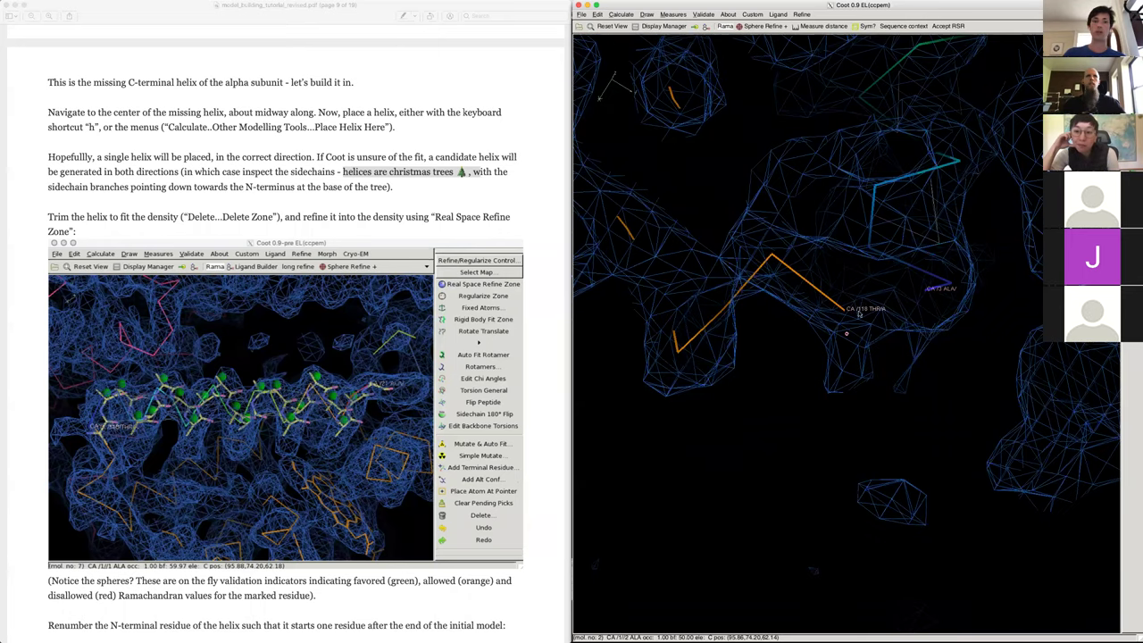
# - Inspect the trimmed helix along its density up to the far end from several angles
pyautogui.moveTo(934, 309); pyautogui.dragTo(797, 339, button='right')
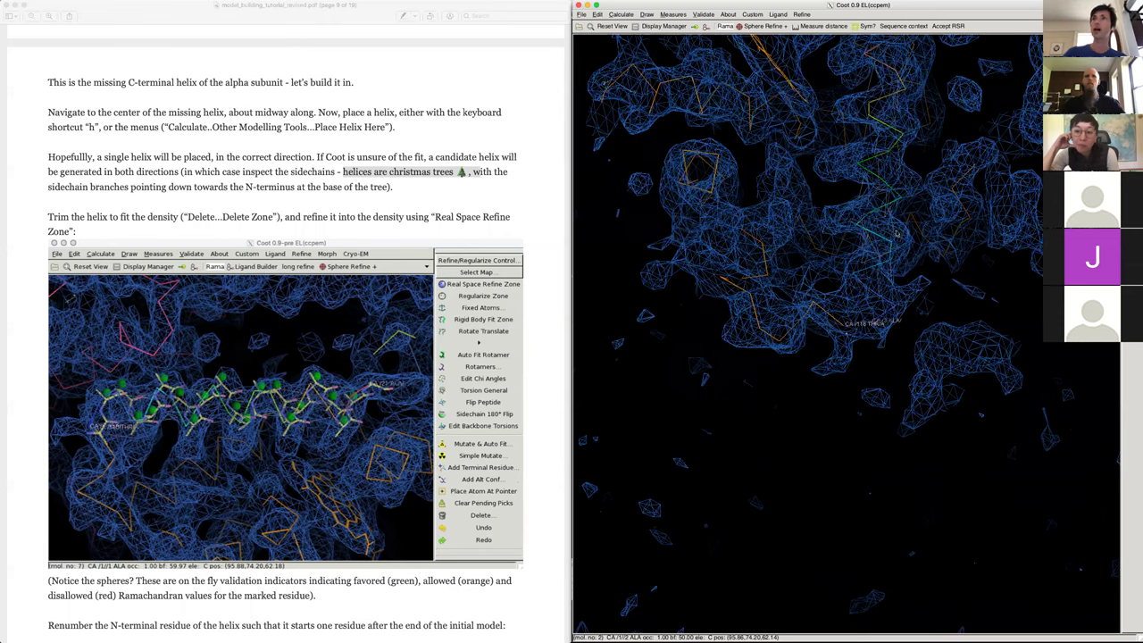
pyautogui.moveTo(878, 431); pyautogui.dragTo(861, 426)
pyautogui.keyDown('ctrl'); pyautogui.moveTo(879, 352); pyautogui.dragTo(812, 471); pyautogui.keyUp('ctrl')
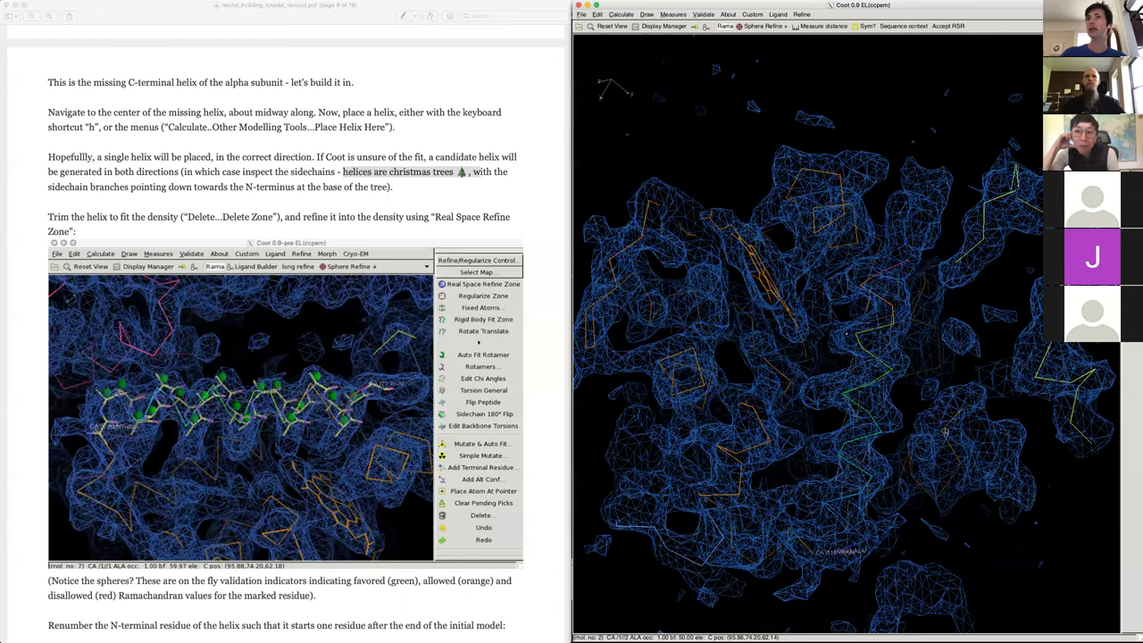
pyautogui.moveTo(884, 439); pyautogui.dragTo(957, 430)
pyautogui.moveTo(770, 436); pyautogui.dragTo(871, 406)
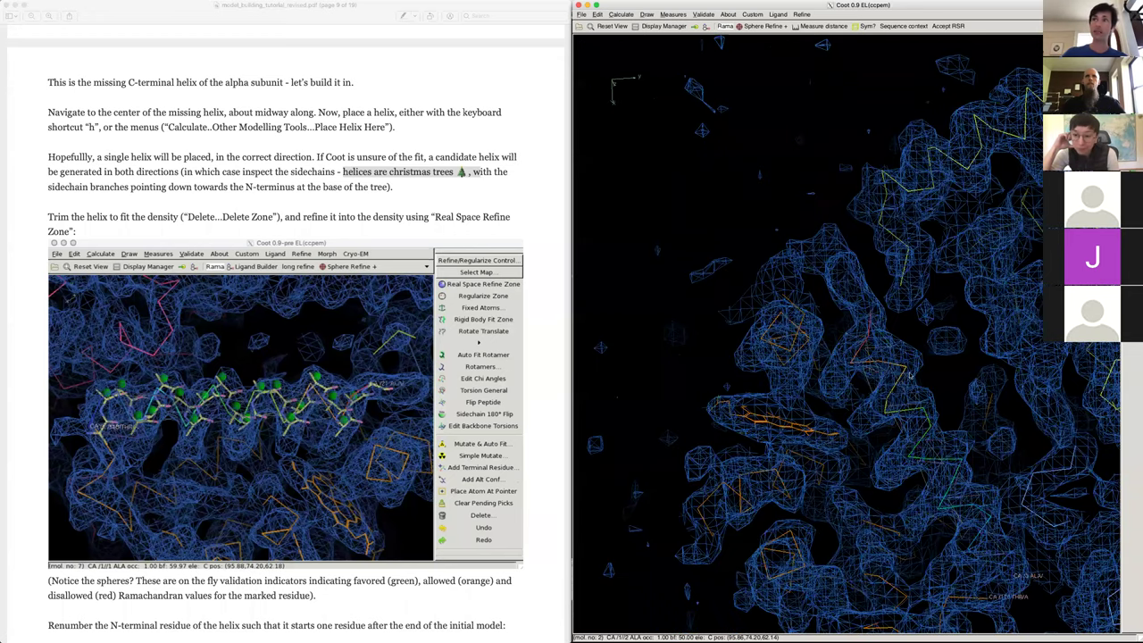
pyautogui.click(1131, 276)
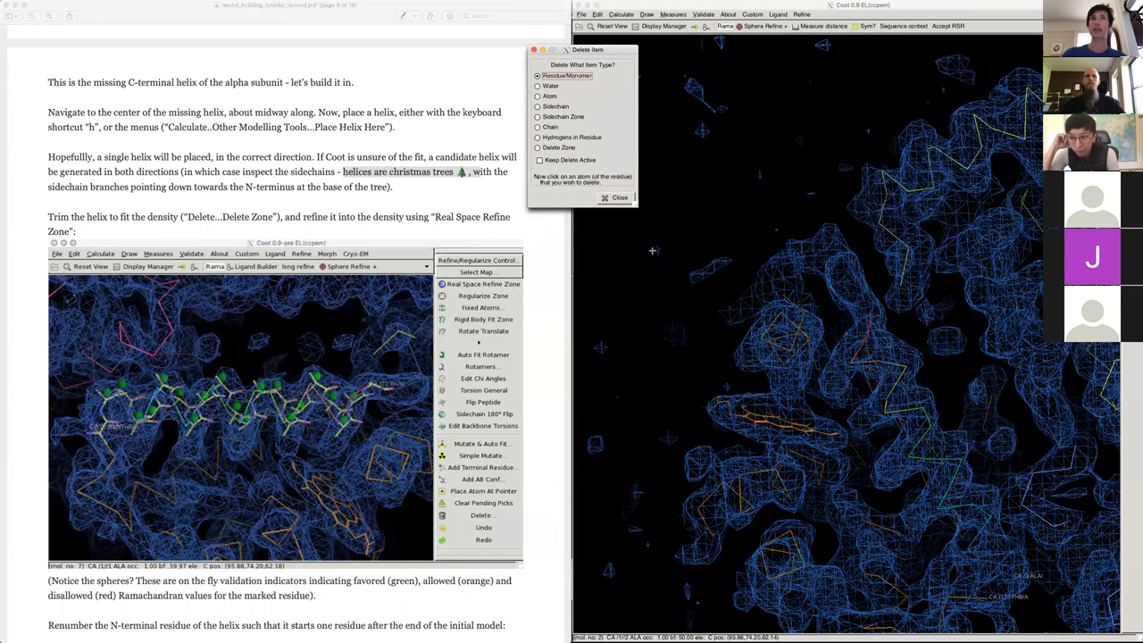
pyautogui.click(549, 147)
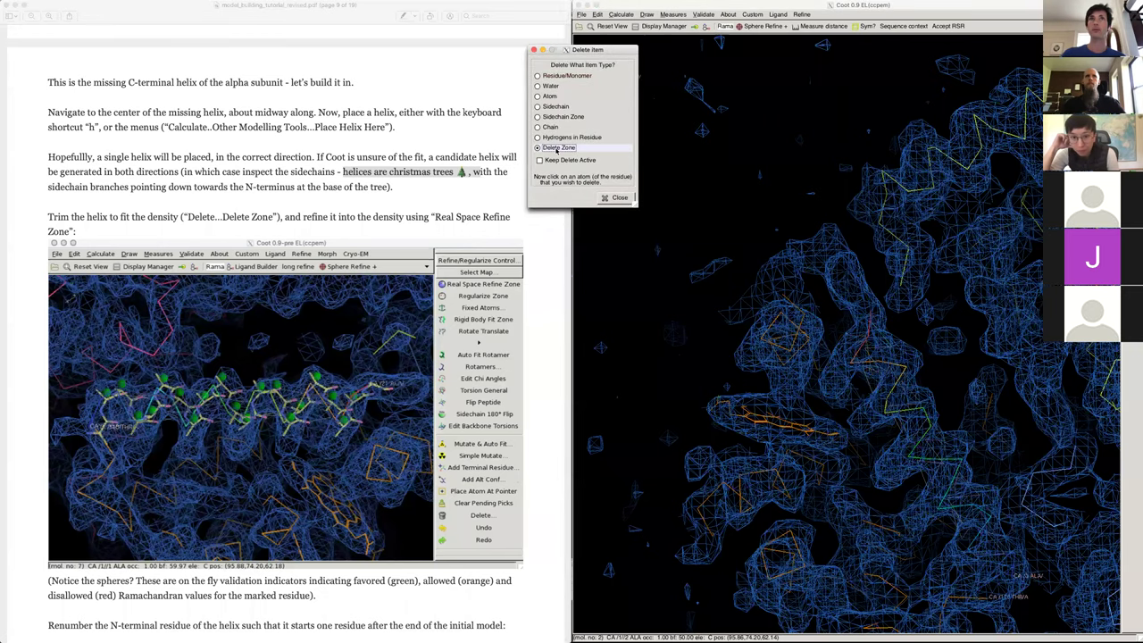
pyautogui.click(618, 198)
# - Grow the helix from its far terminus at residue 22 ALA using the default number of residues
pyautogui.moveTo(886, 271); pyautogui.dragTo(860, 282)
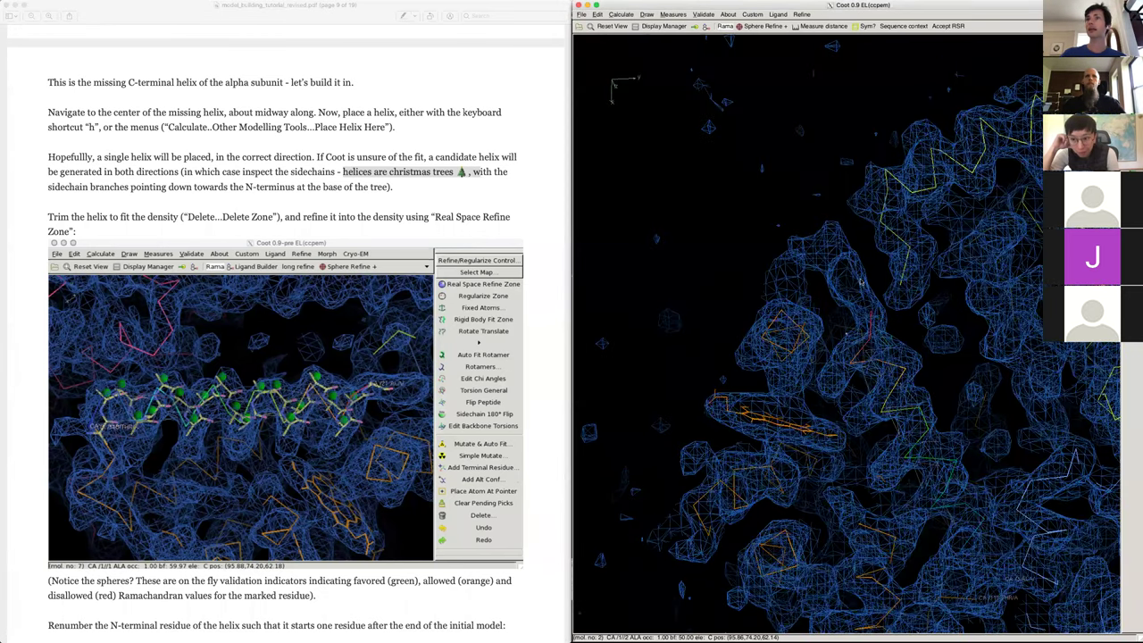
pyautogui.middleClick(874, 300)
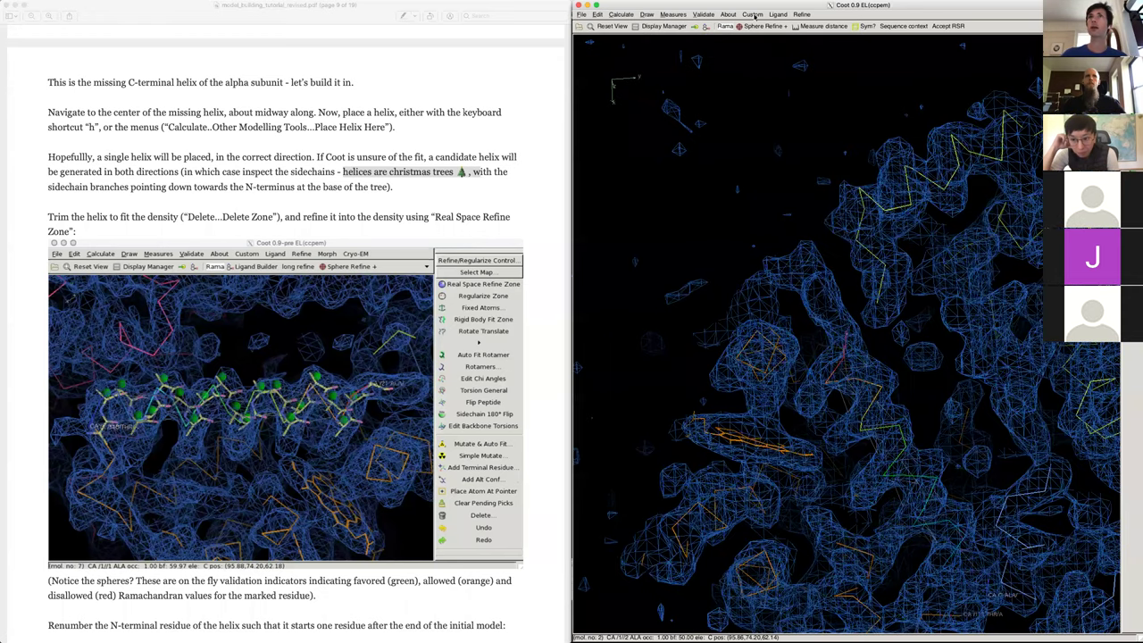
pyautogui.click(753, 14)
pyautogui.moveTo(769, 53)
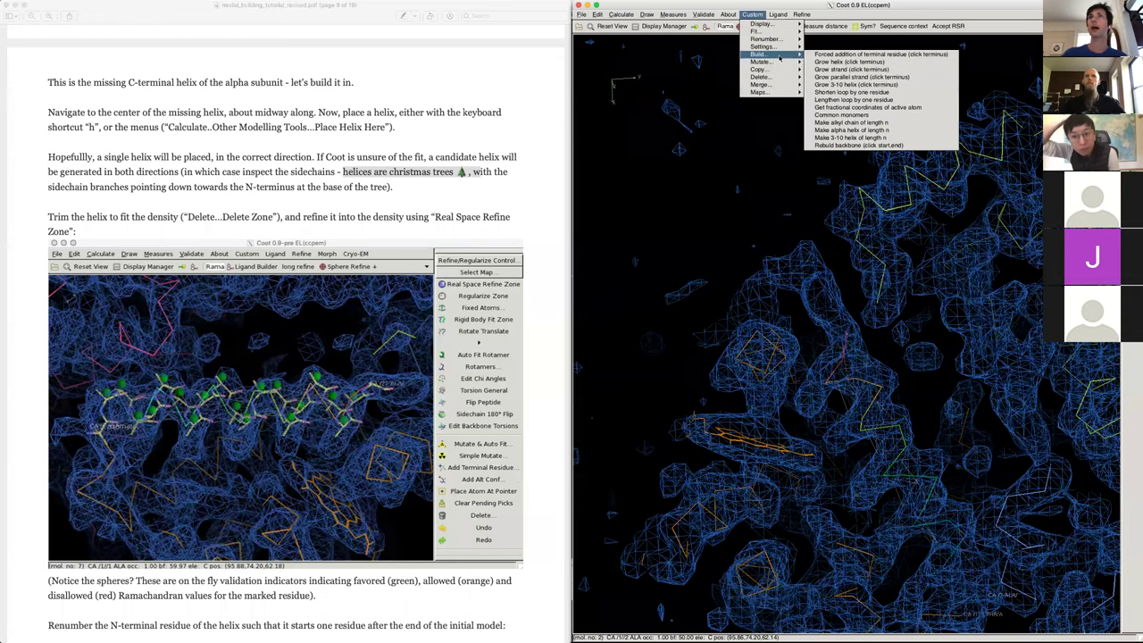
pyautogui.click(849, 62)
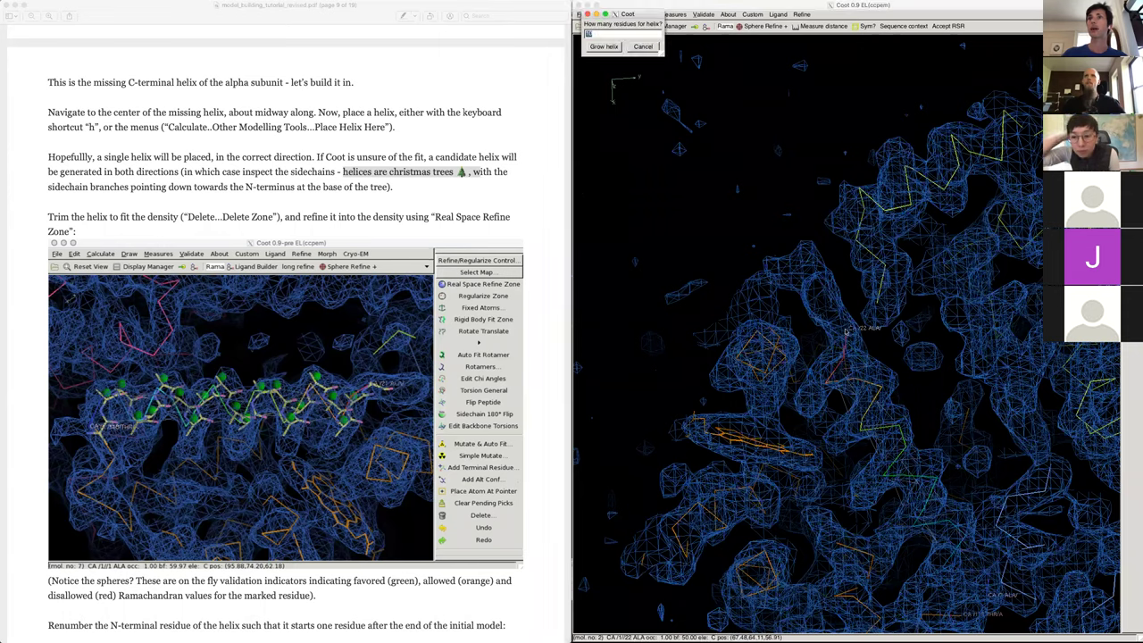
pyautogui.click(611, 48)
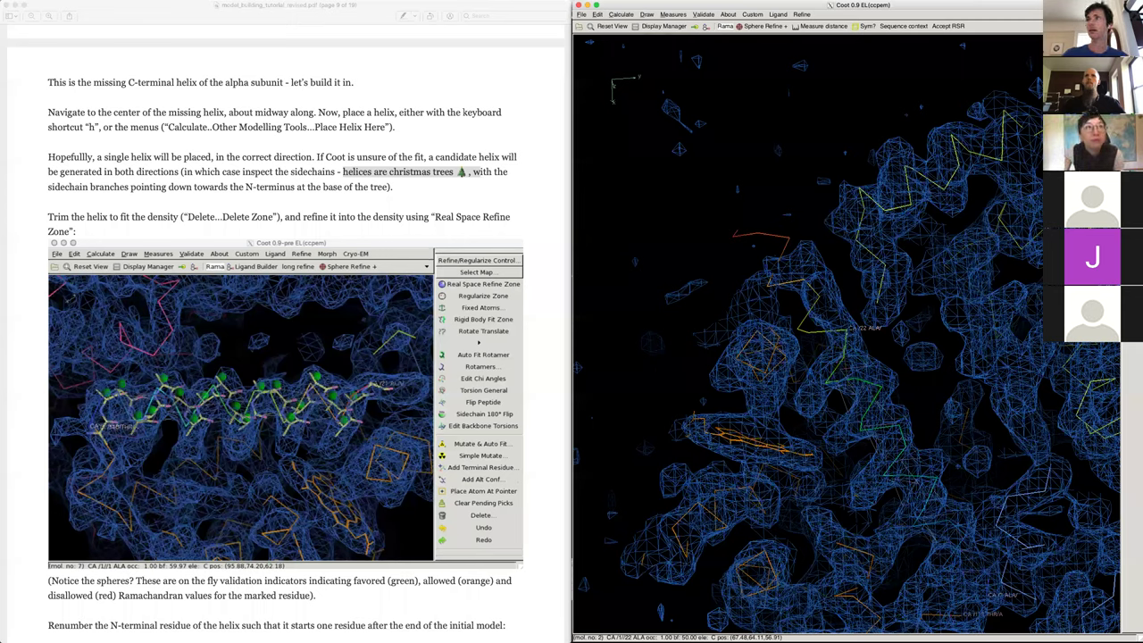
# - Delete the zone of overgrown helix residues from 32 ALA back to 23 ALA
pyautogui.click(1131, 266)
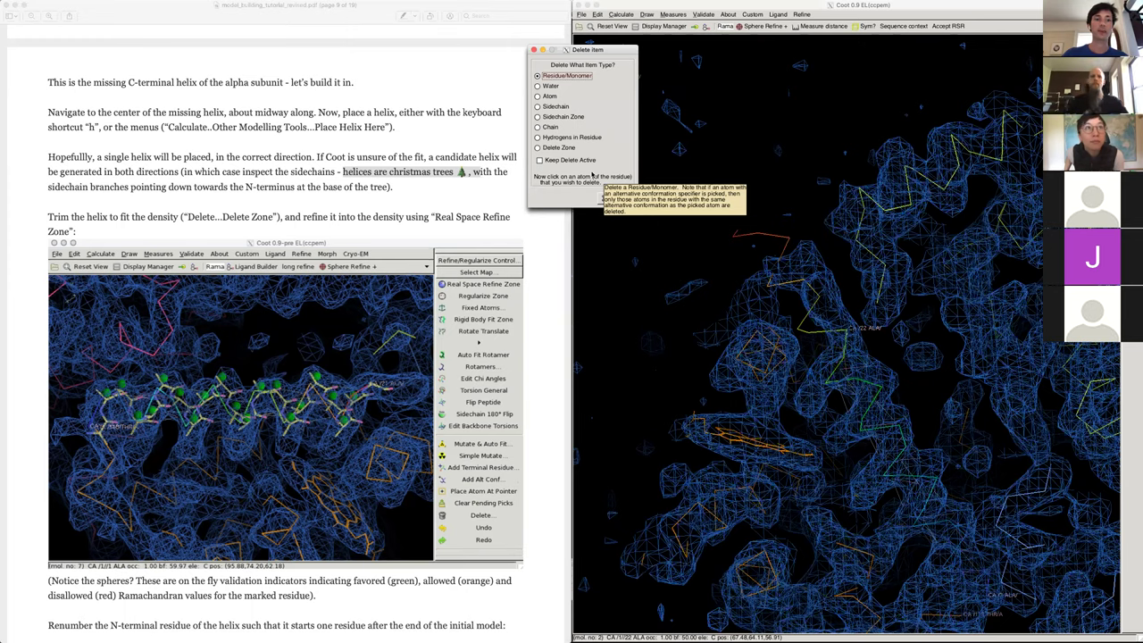
pyautogui.click(539, 147)
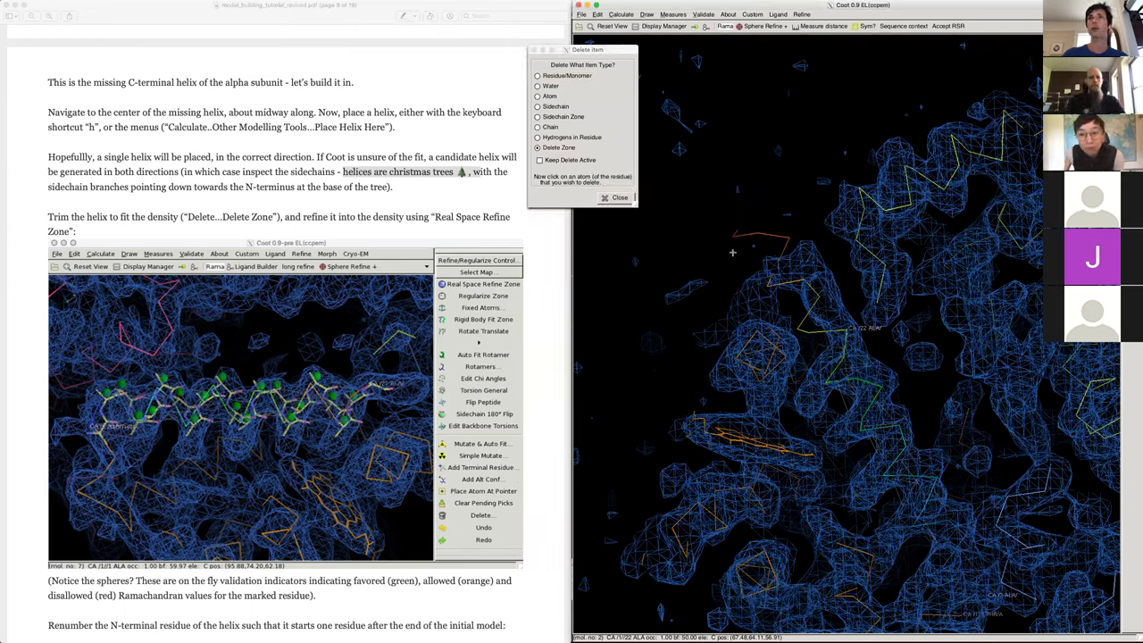
pyautogui.moveTo(775, 182); pyautogui.dragTo(787, 178)
pyautogui.click(781, 181)
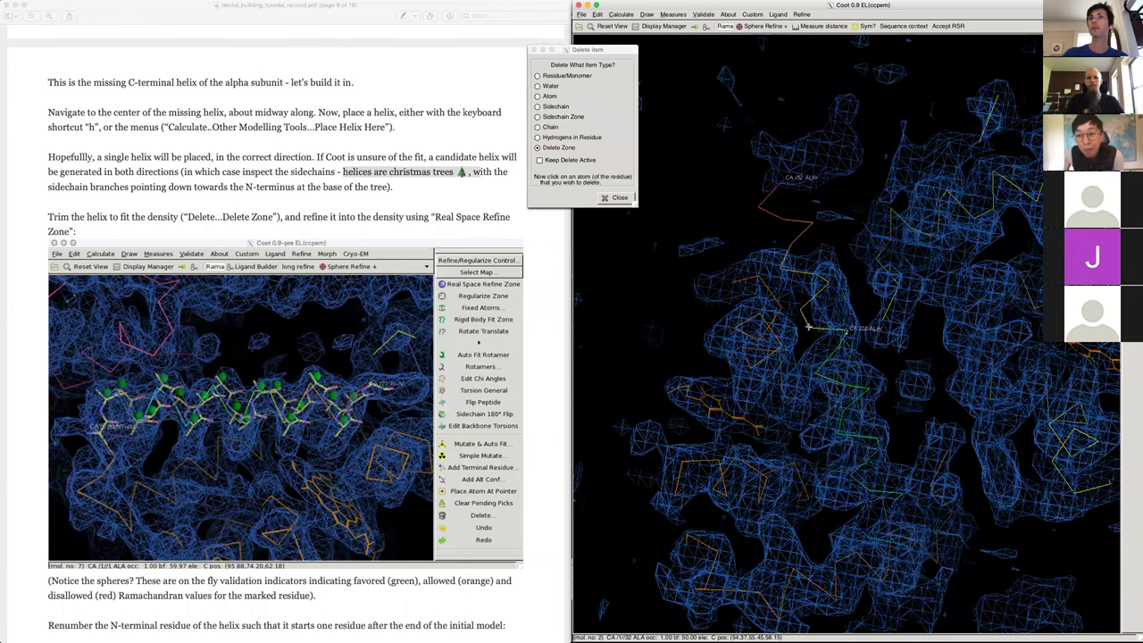
pyautogui.click(808, 328)
# - Start a real space refinement of the whole helix, from residue 22 ALA to residue 3 ALA near THR 118
pyautogui.moveTo(892, 384); pyautogui.dragTo(795, 399)
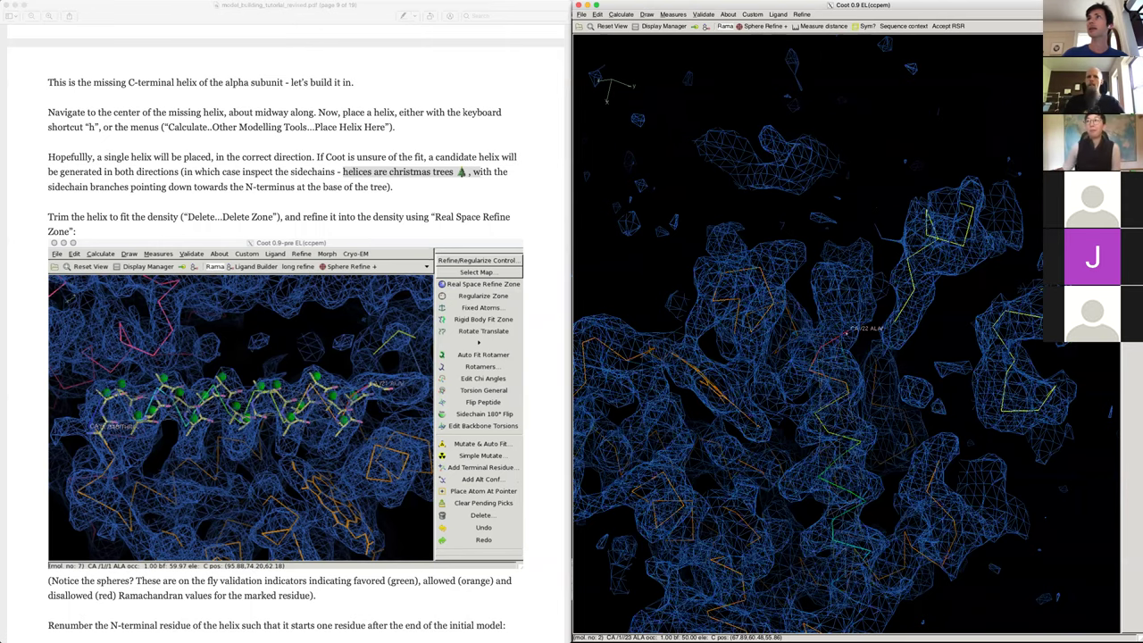
pyautogui.keyDown('ctrl'); pyautogui.moveTo(879, 429); pyautogui.dragTo(846, 330); pyautogui.keyUp('ctrl')
pyautogui.hotkey('shift', 'a')
pyautogui.click(814, 232)
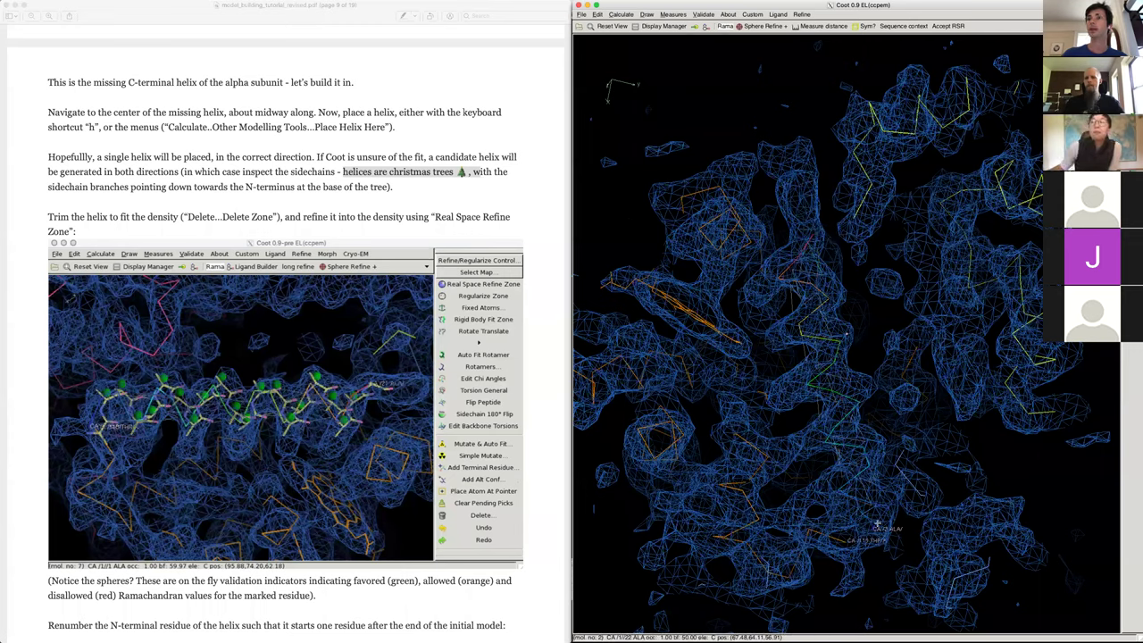
pyautogui.click(872, 530)
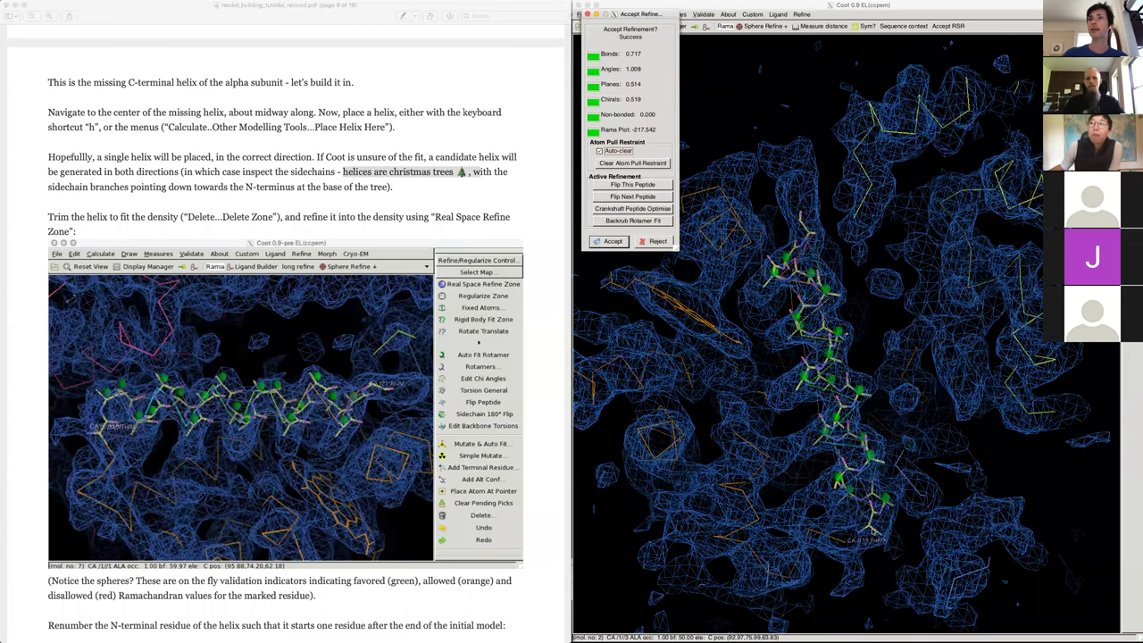
pyautogui.press('Return')
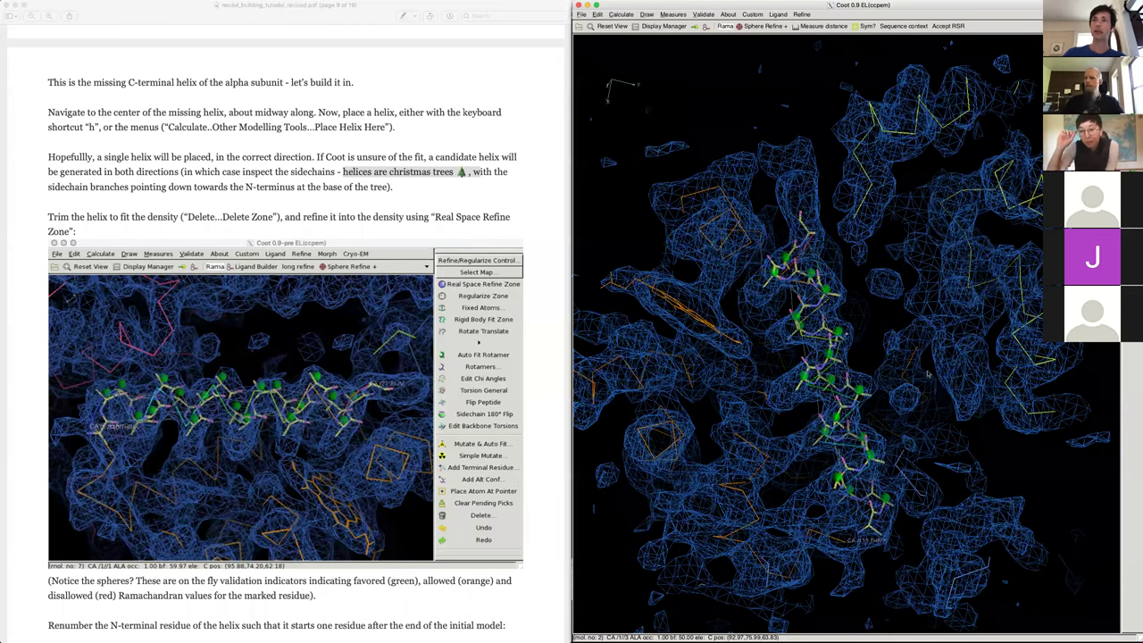
# - Check the helix in its density during live refinement, pull the atoms at the THR 118 end into place and accept the fit
pyautogui.moveTo(914, 392); pyautogui.dragTo(999, 374)
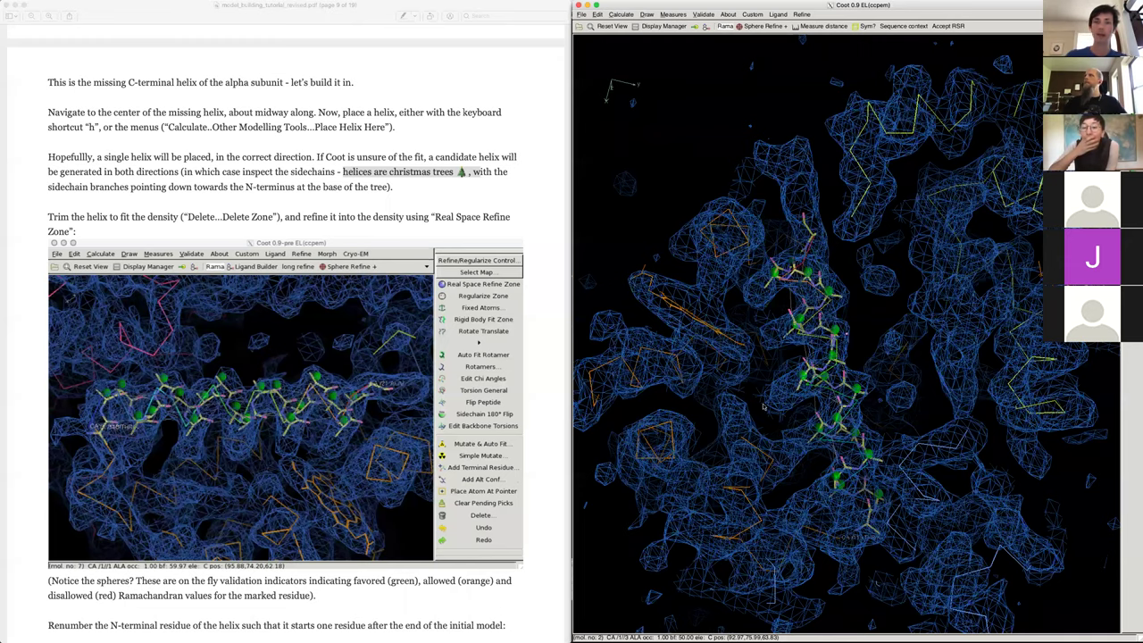
pyautogui.moveTo(763, 406); pyautogui.dragTo(763, 407)
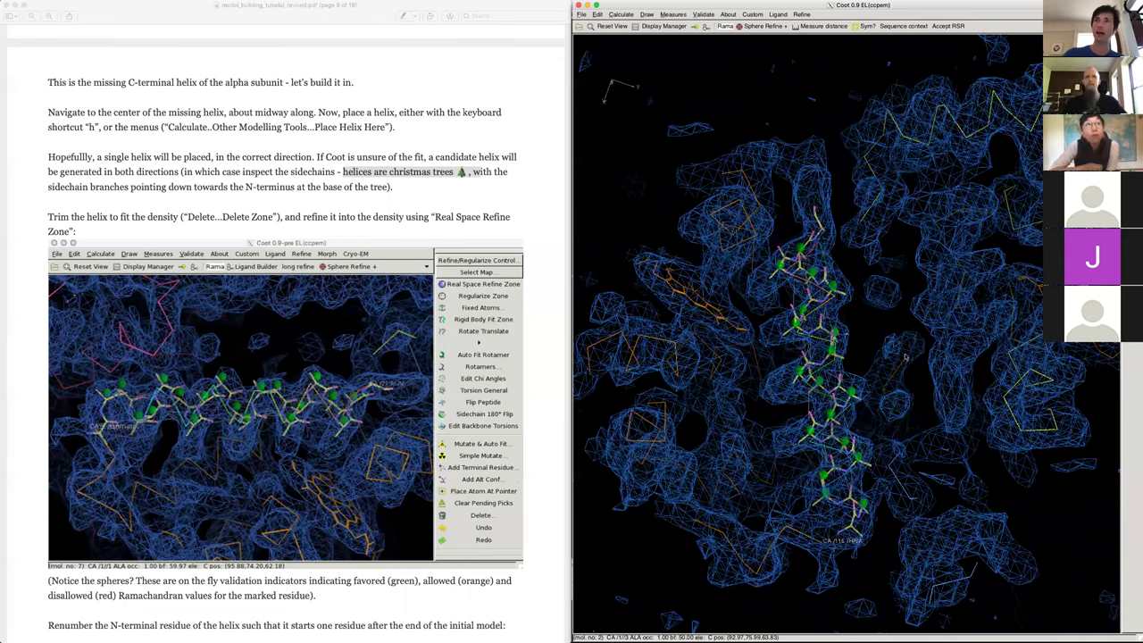
pyautogui.moveTo(911, 372); pyautogui.dragTo(850, 361, button='right')
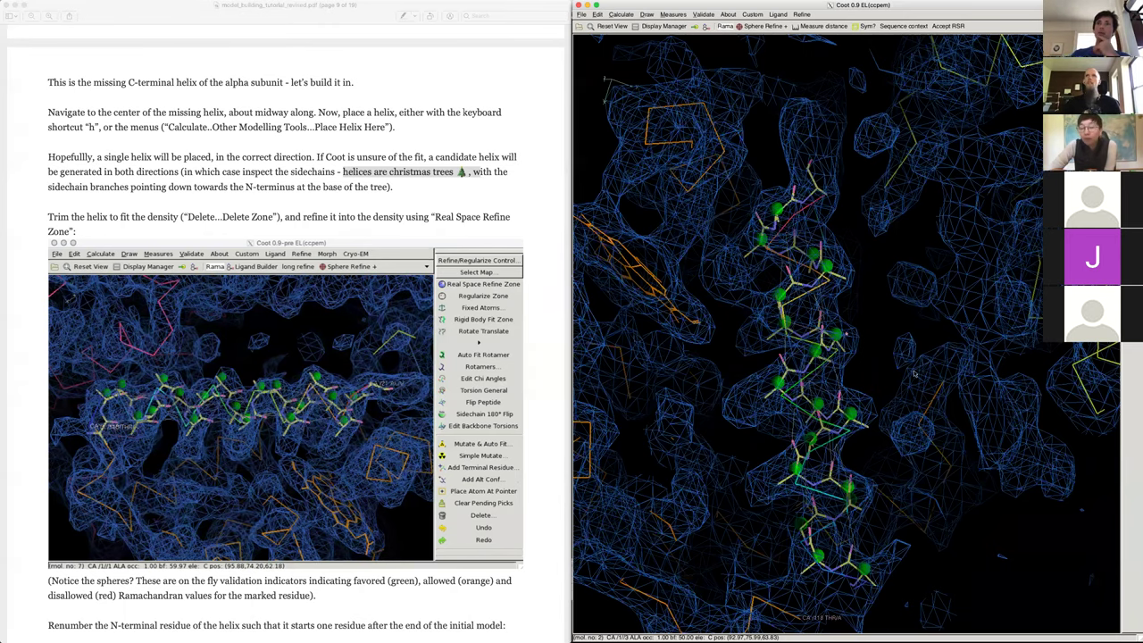
pyautogui.moveTo(914, 373); pyautogui.dragTo(963, 390)
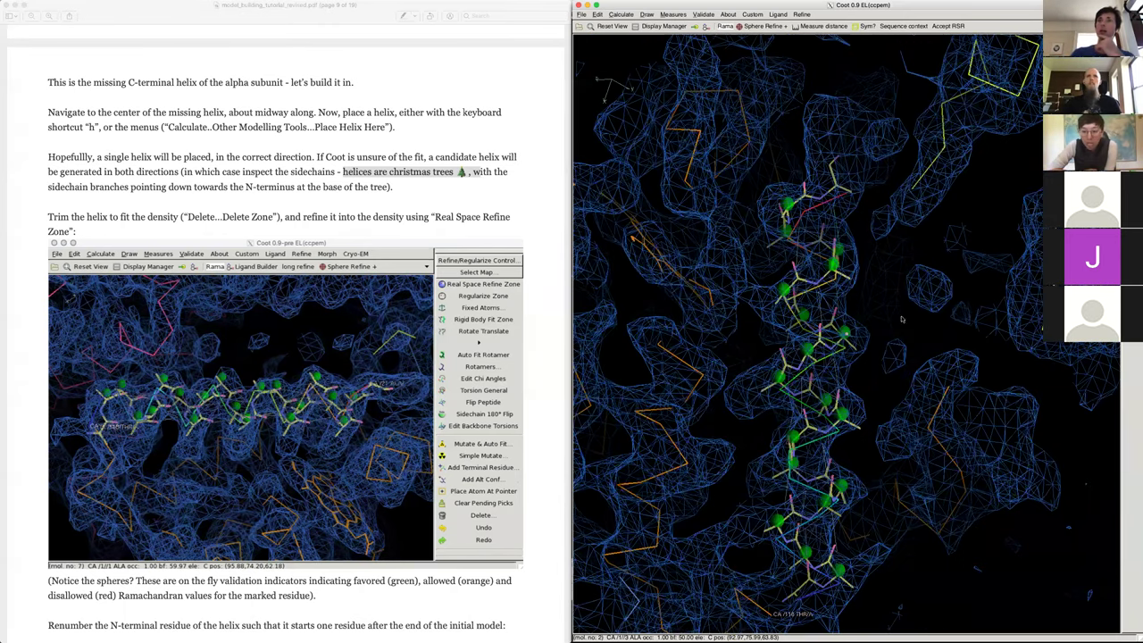
pyautogui.moveTo(973, 494)
pyautogui.mouseDown()
pyautogui.moveTo(950, 423)
pyautogui.moveTo(916, 561)
pyautogui.moveTo(987, 502)
pyautogui.moveTo(973, 512)
pyautogui.mouseUp()
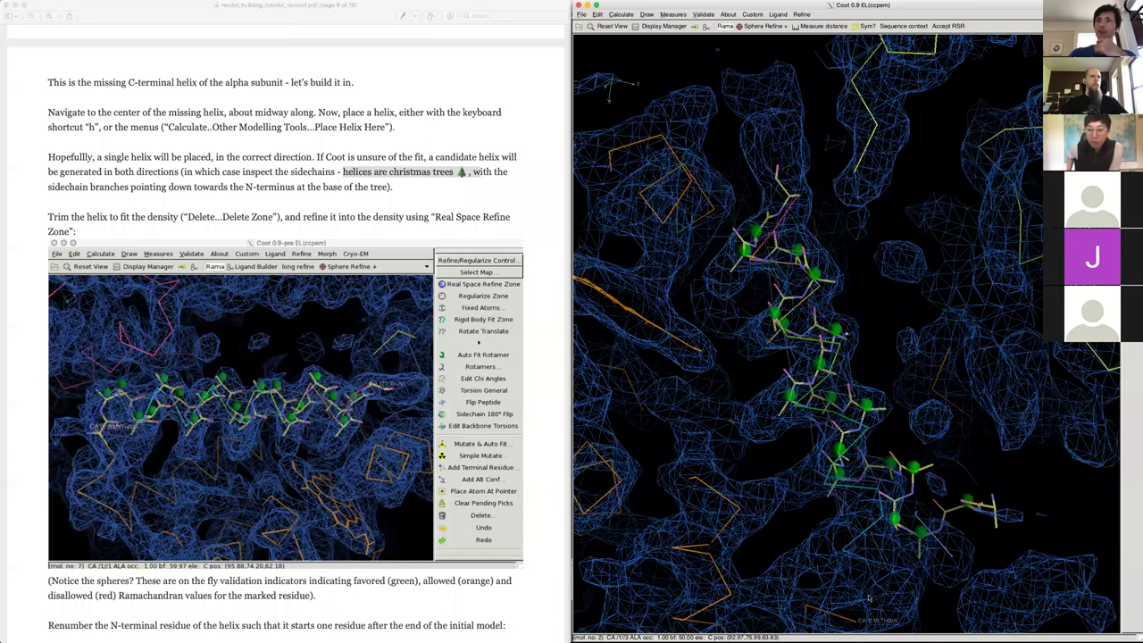
pyautogui.moveTo(881, 606)
pyautogui.mouseDown()
pyautogui.moveTo(868, 617)
pyautogui.moveTo(938, 553)
pyautogui.moveTo(993, 473)
pyautogui.moveTo(861, 614)
pyautogui.moveTo(914, 552)
pyautogui.moveTo(902, 552)
pyautogui.moveTo(887, 587)
pyautogui.mouseUp()
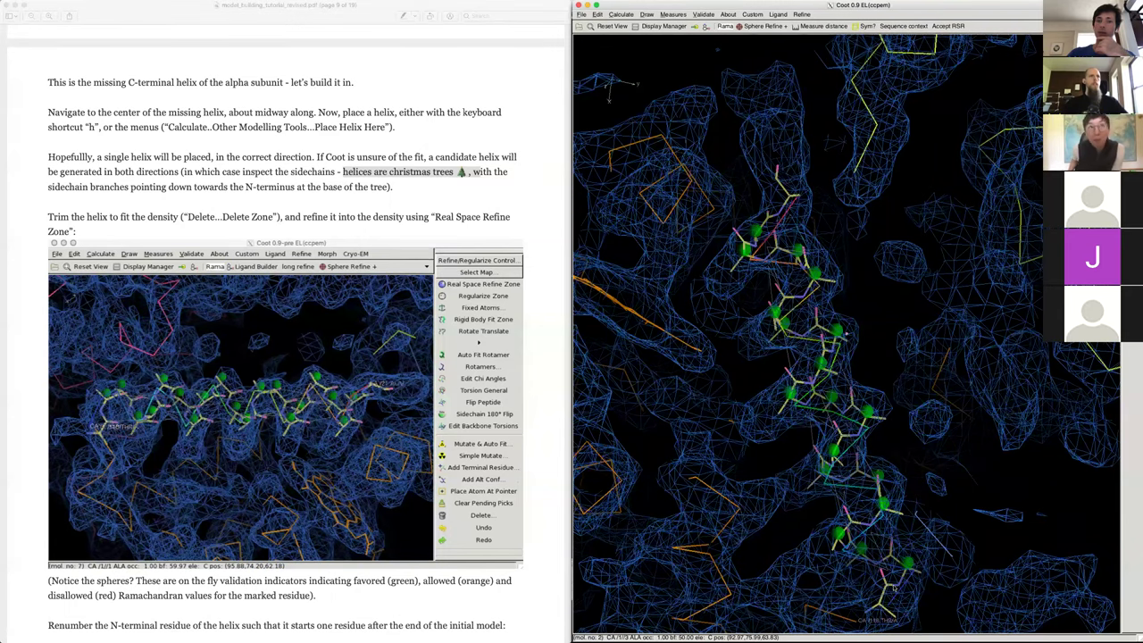
pyautogui.moveTo(950, 512); pyautogui.dragTo(1008, 491)
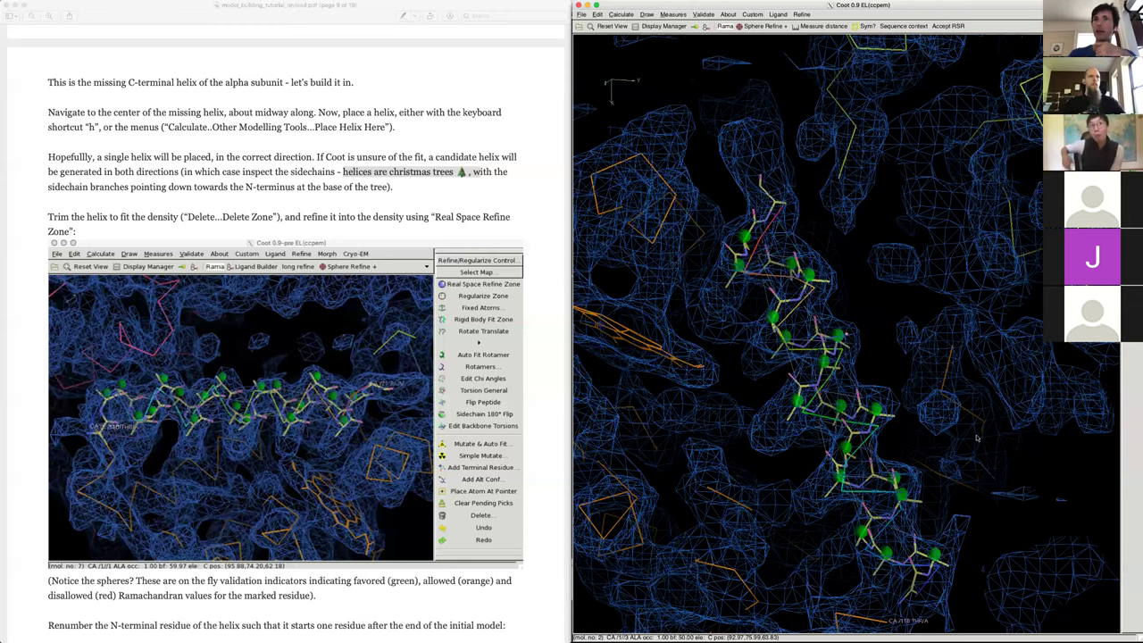
pyautogui.press('Return')
# - Centre on the helix's first residue beside THR 118 and renumber the helix chain to start at residue 119
pyautogui.moveTo(758, 402); pyautogui.dragTo(819, 349)
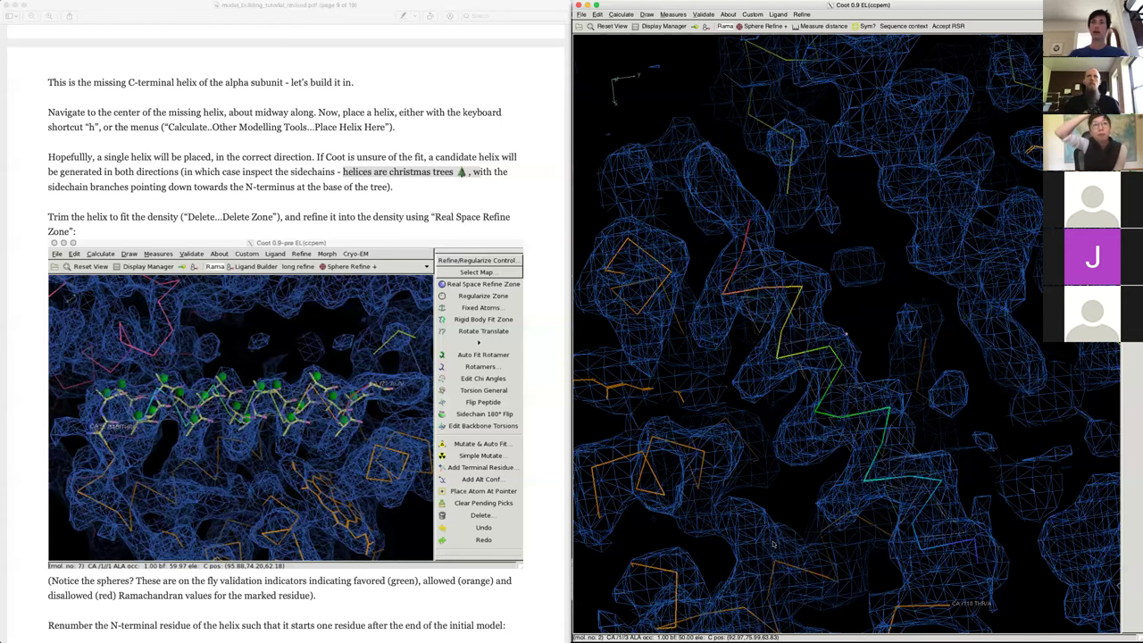
pyautogui.moveTo(947, 484); pyautogui.dragTo(773, 548)
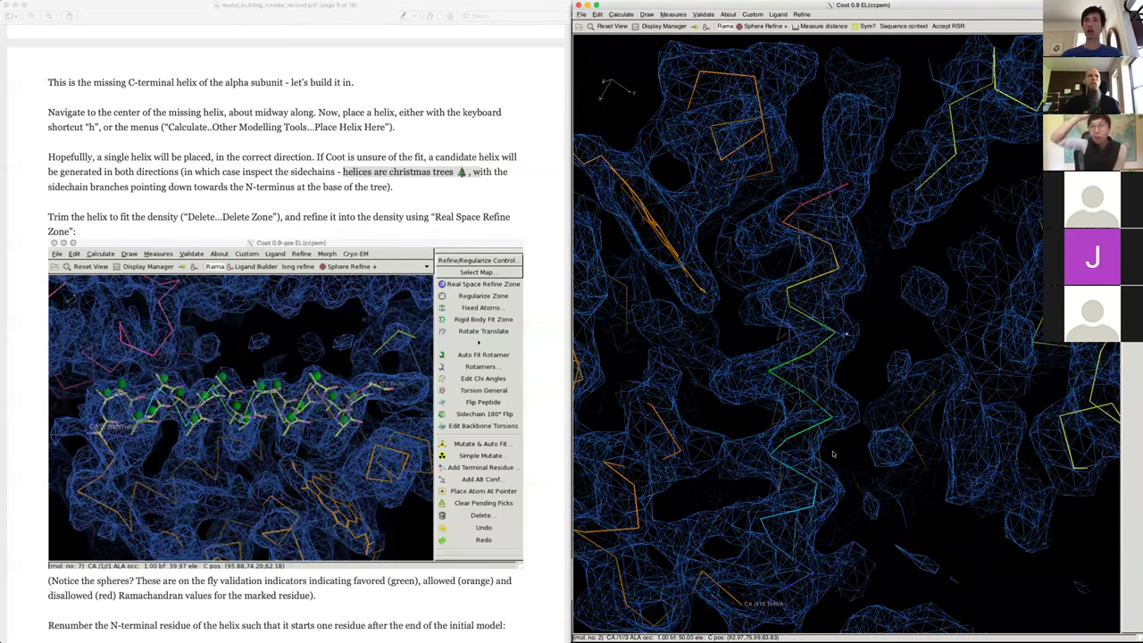
pyautogui.middleClick(778, 586)
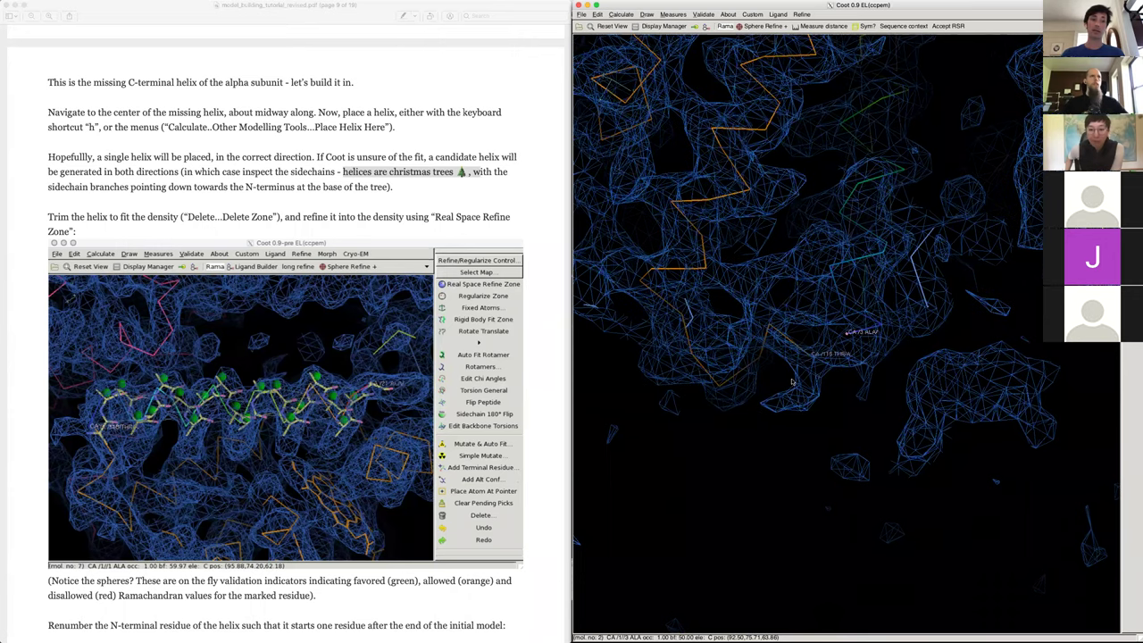
pyautogui.moveTo(793, 385); pyautogui.dragTo(848, 335)
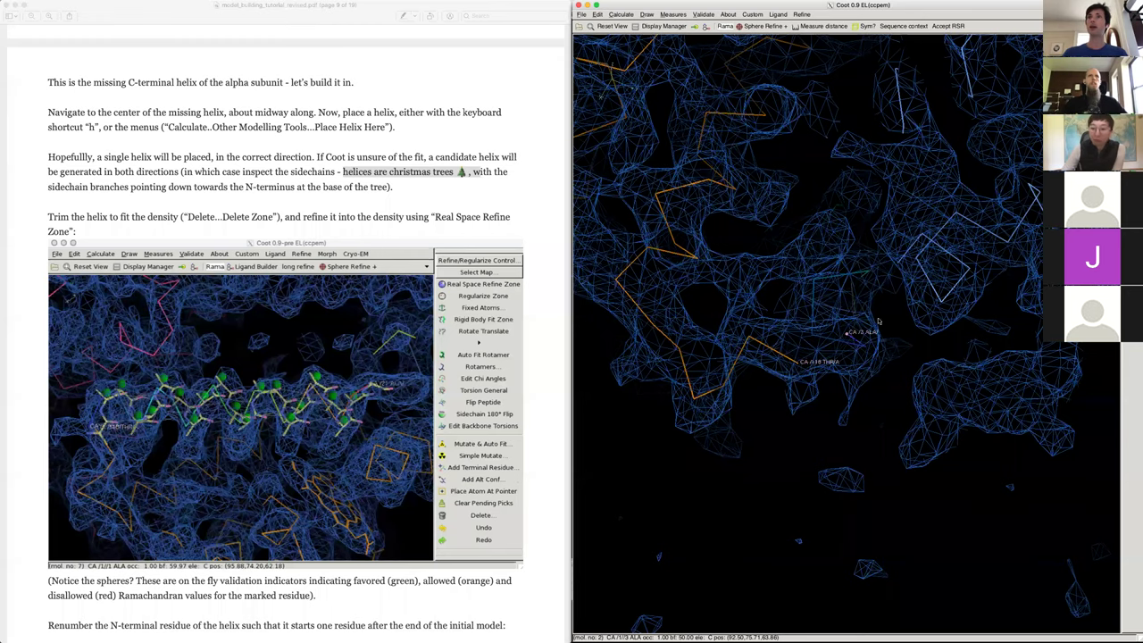
pyautogui.moveTo(848, 335); pyautogui.dragTo(852, 325)
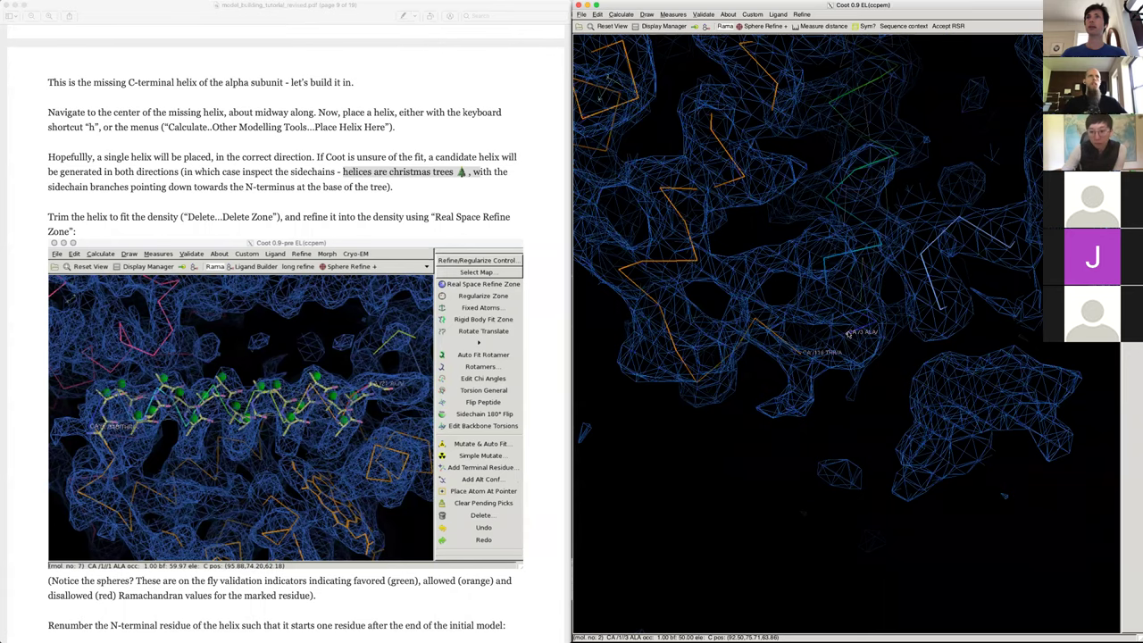
pyautogui.moveTo(848, 341); pyautogui.dragTo(935, 391, button='right')
pyautogui.moveTo(934, 391); pyautogui.dragTo(849, 340)
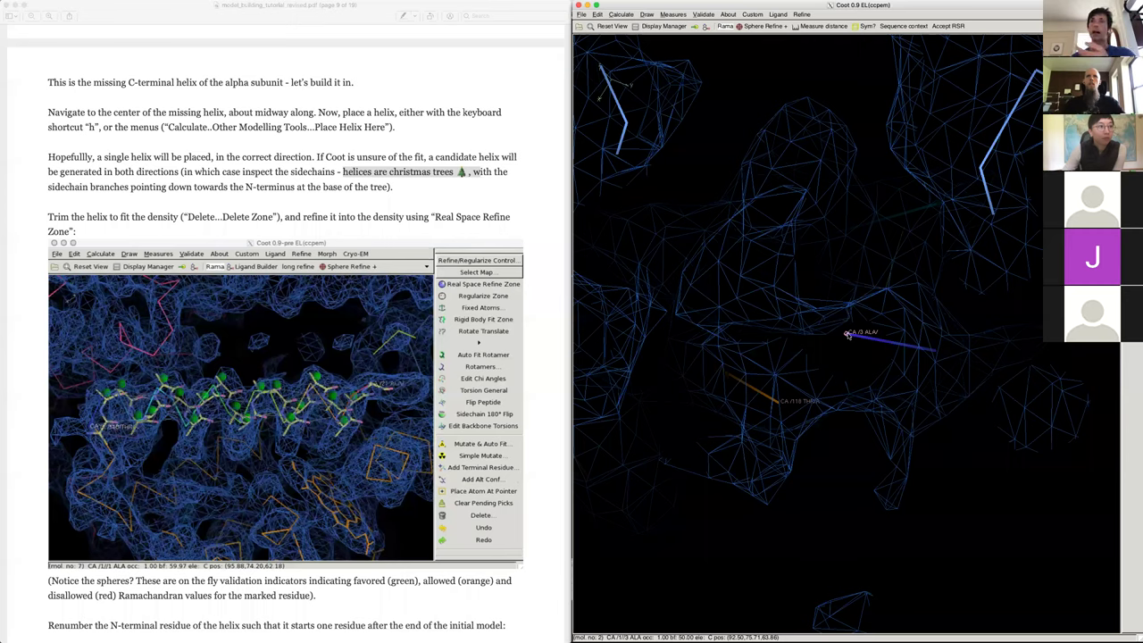
pyautogui.click(755, 15)
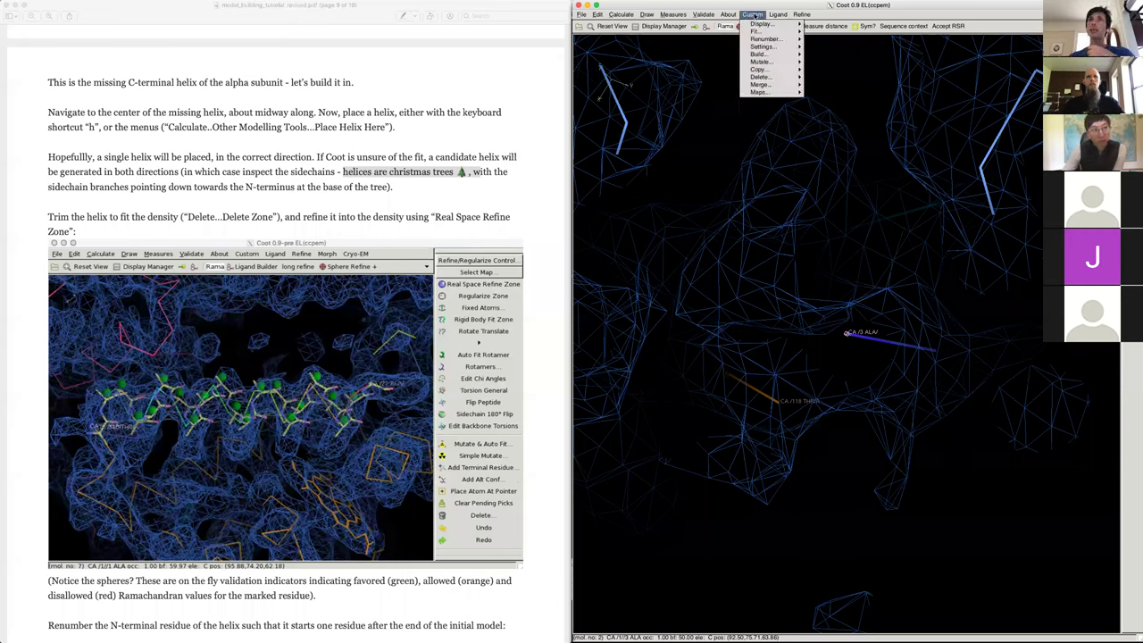
pyautogui.moveTo(766, 39)
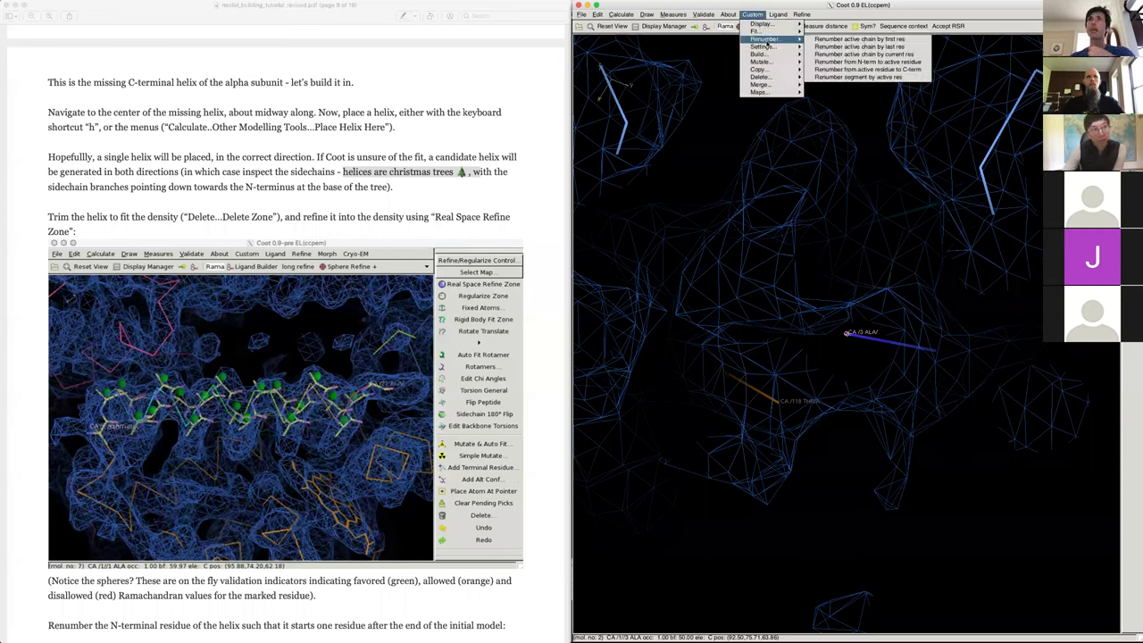
pyautogui.click(828, 40)
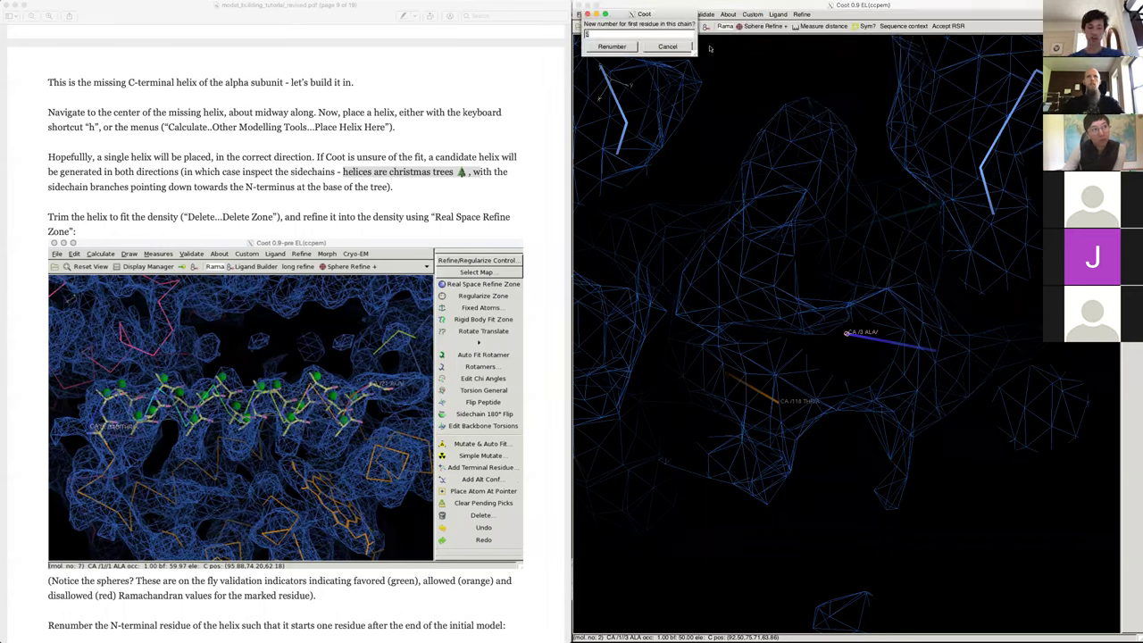
pyautogui.write('113')
pyautogui.press('Return')
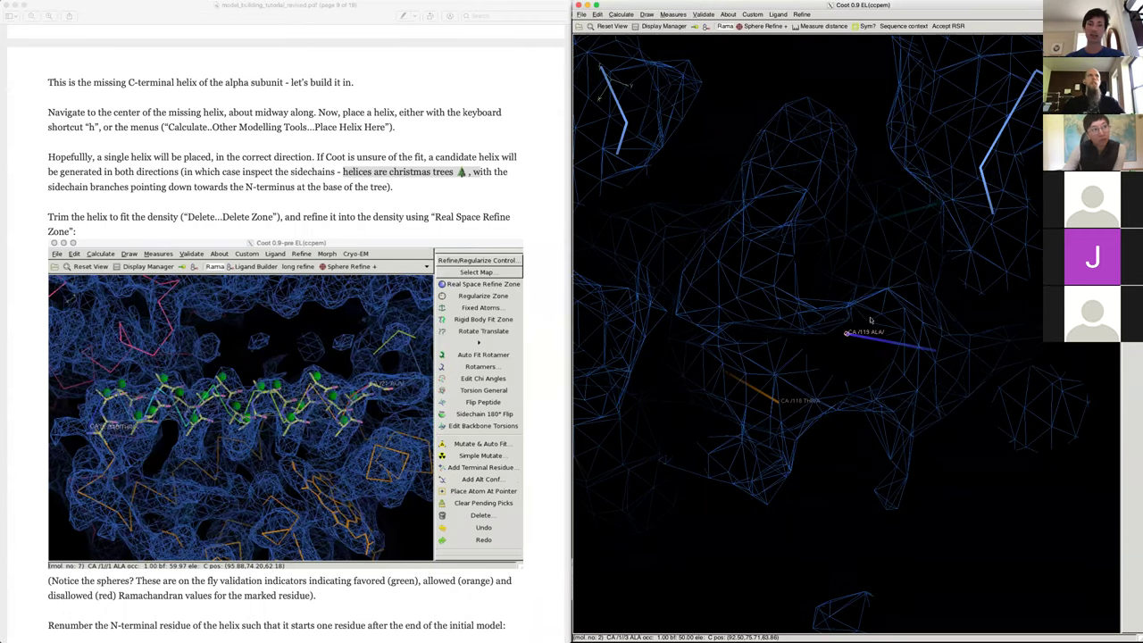
# - Merge the renumbered helix molecule, picked at residue 119 ALA, into the molecule containing THR 118 of chain A
pyautogui.moveTo(896, 350); pyautogui.dragTo(785, 370)
pyautogui.moveTo(819, 319)
pyautogui.mouseDown()
pyautogui.moveTo(847, 298)
pyautogui.moveTo(868, 352)
pyautogui.moveTo(847, 366)
pyautogui.moveTo(839, 355)
pyautogui.mouseUp()
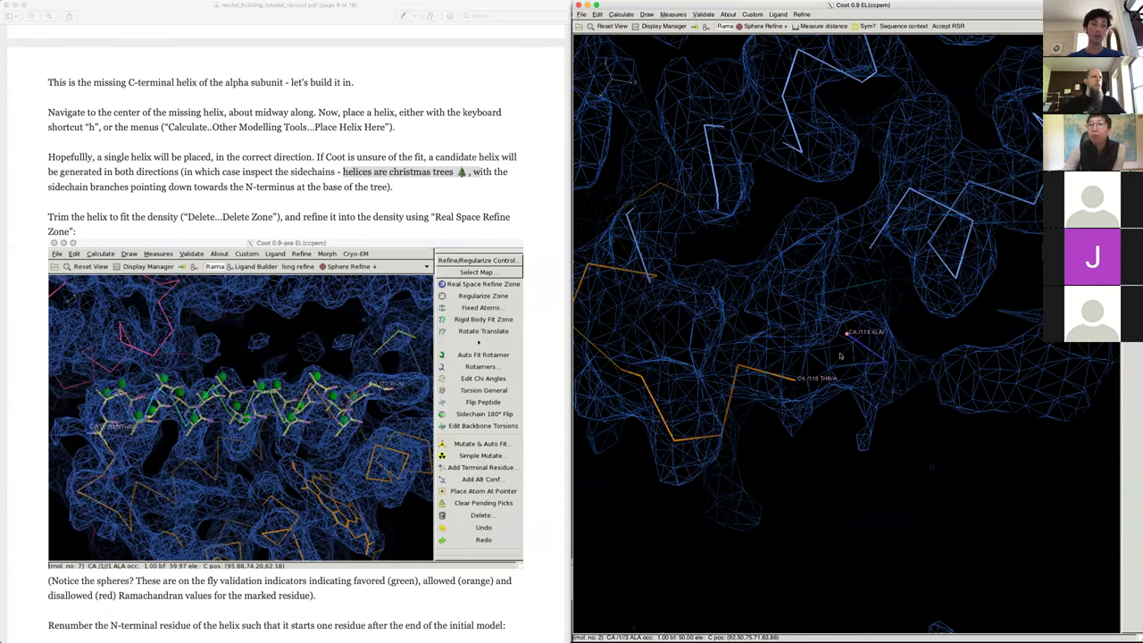
pyautogui.click(753, 14)
pyautogui.moveTo(727, 15)
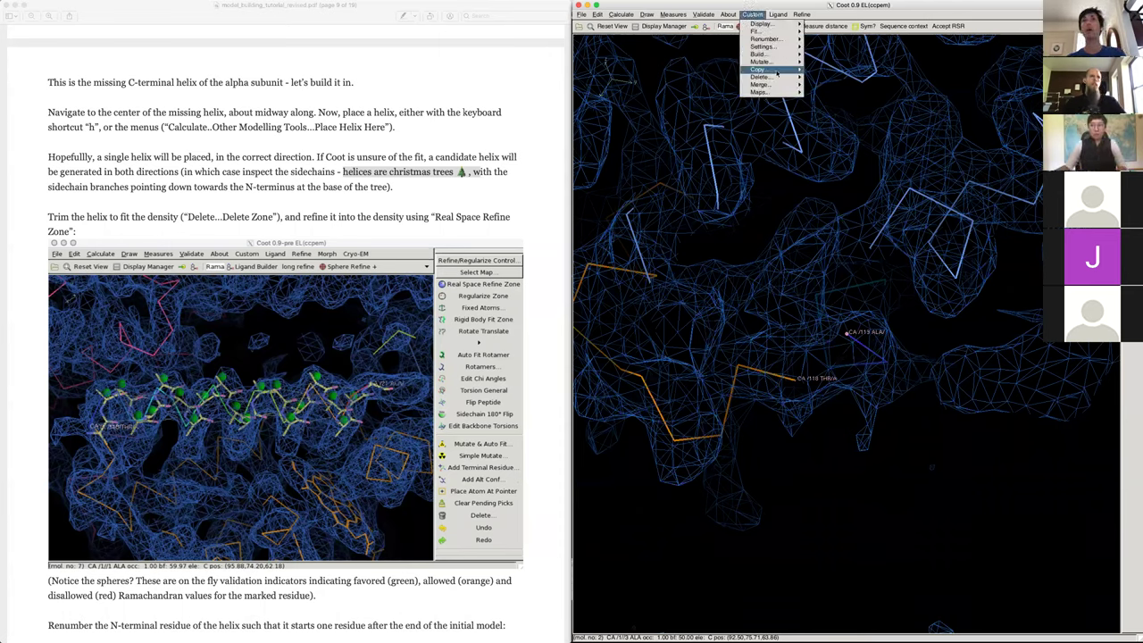
pyautogui.moveTo(781, 86)
pyautogui.click(821, 84)
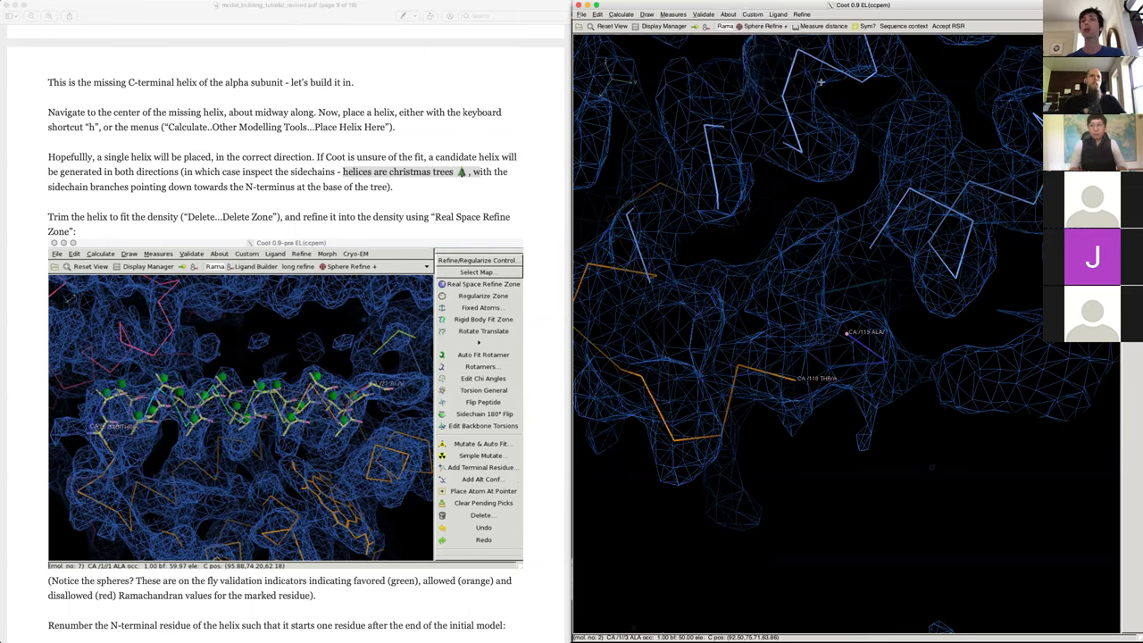
pyautogui.click(793, 380)
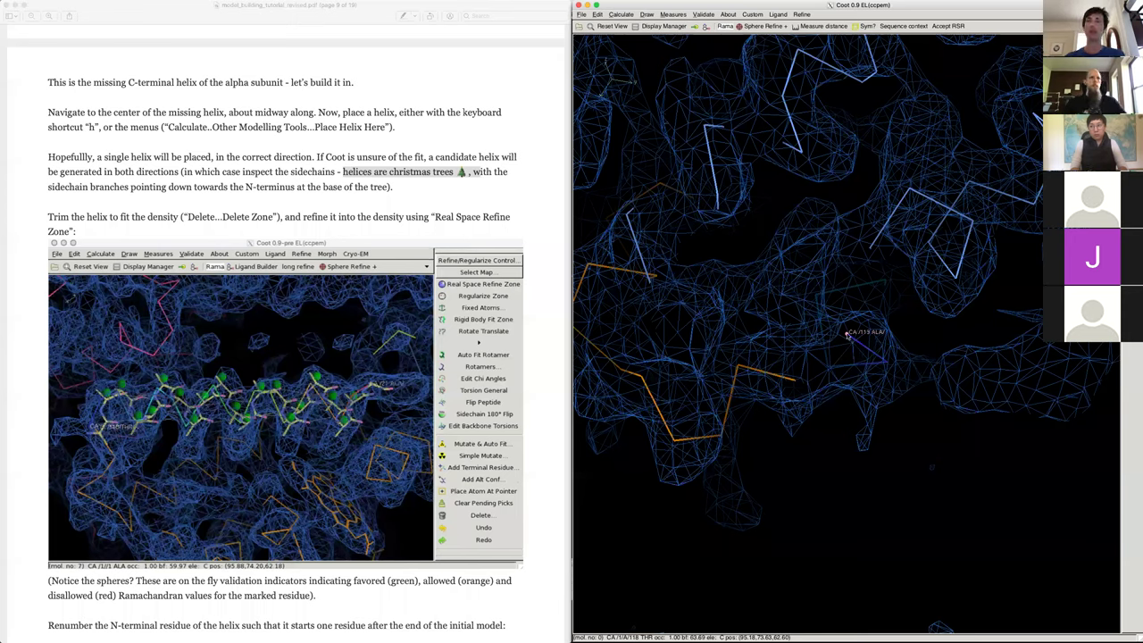
pyautogui.click(846, 334)
pyautogui.moveTo(846, 335); pyautogui.dragTo(888, 445)
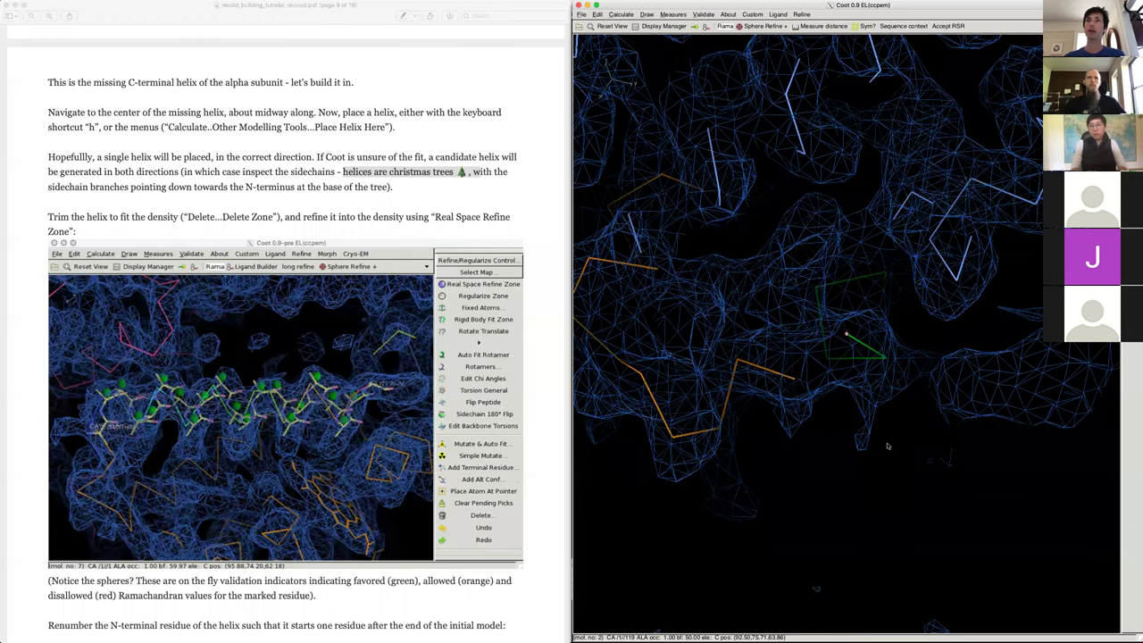
pyautogui.moveTo(814, 369); pyautogui.dragTo(827, 355)
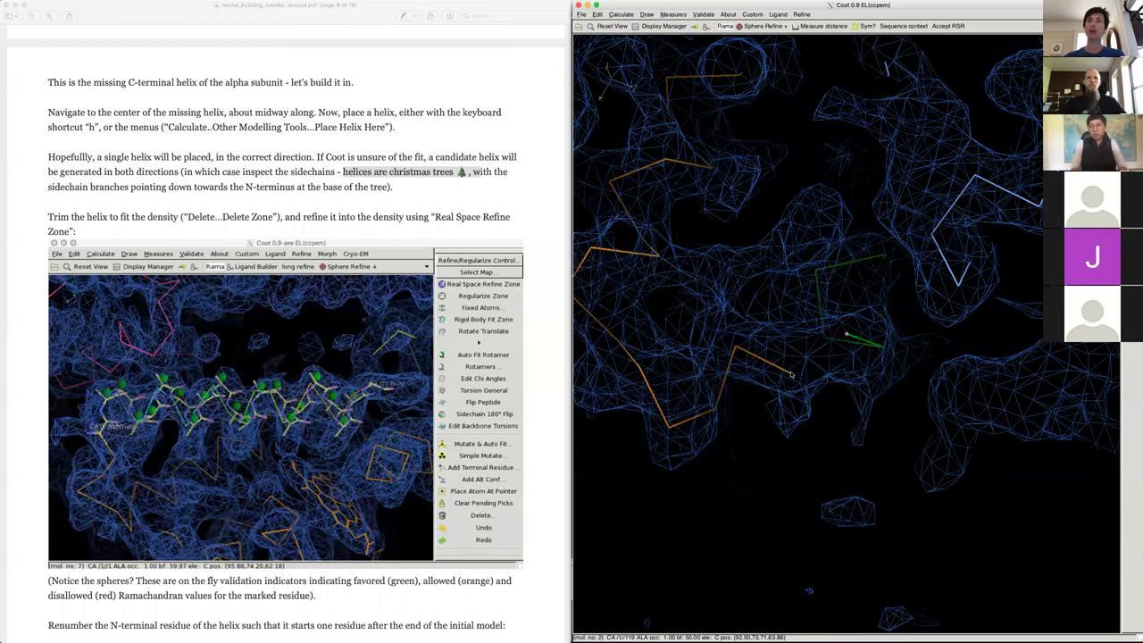
# - Merge the helix chain into chain A, picking THR 118 of chain A first and the helix second
pyautogui.click(754, 15)
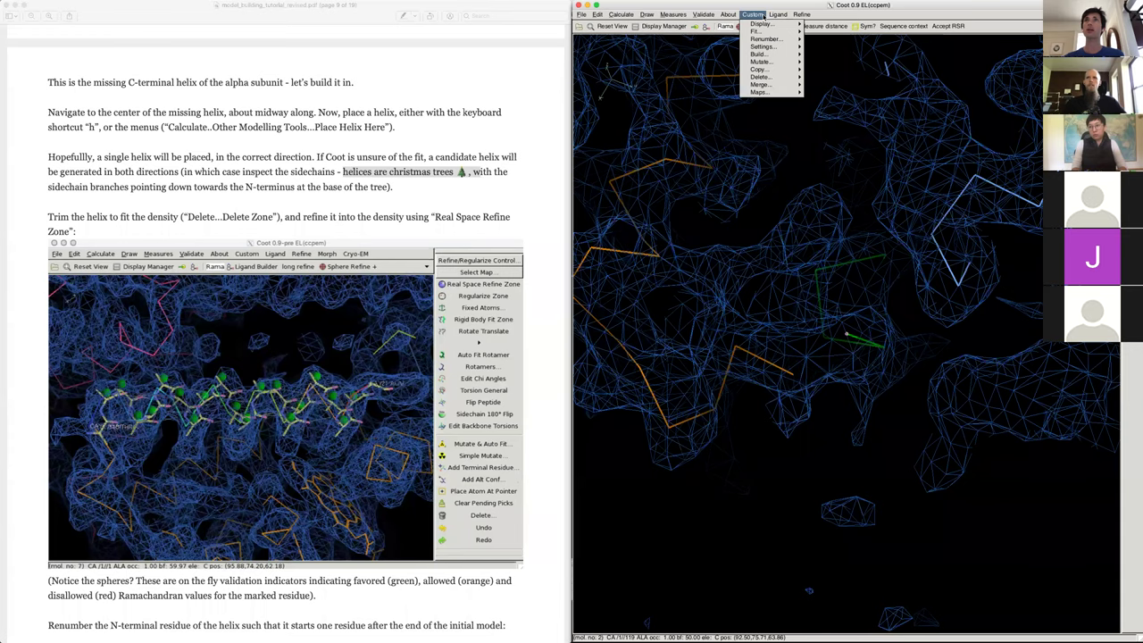
pyautogui.moveTo(775, 84)
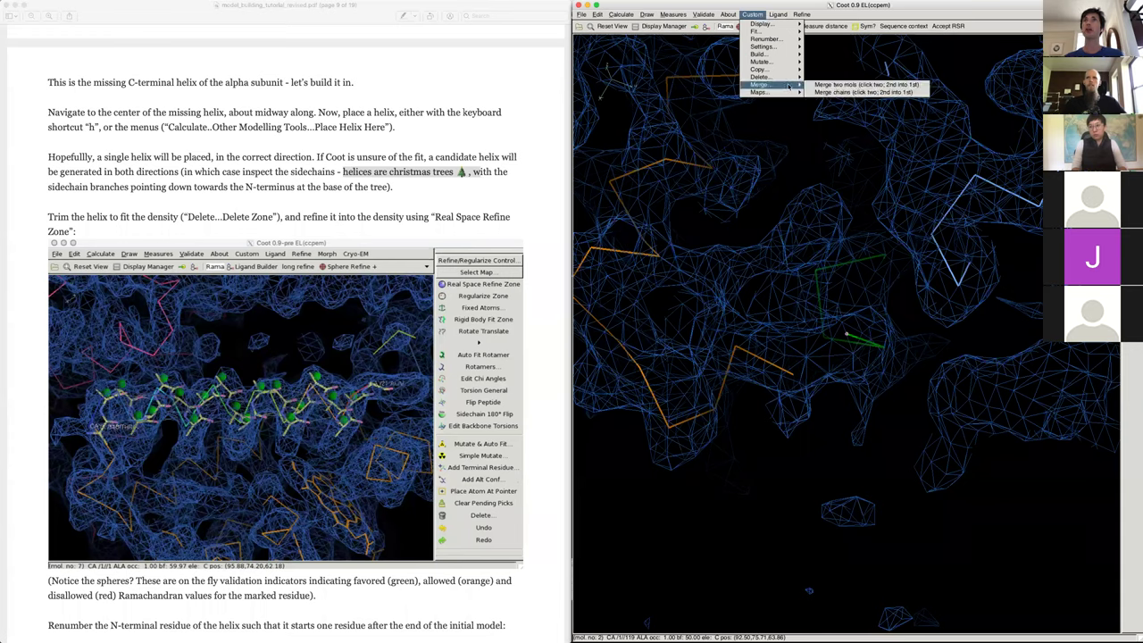
pyautogui.click(827, 91)
pyautogui.click(792, 376)
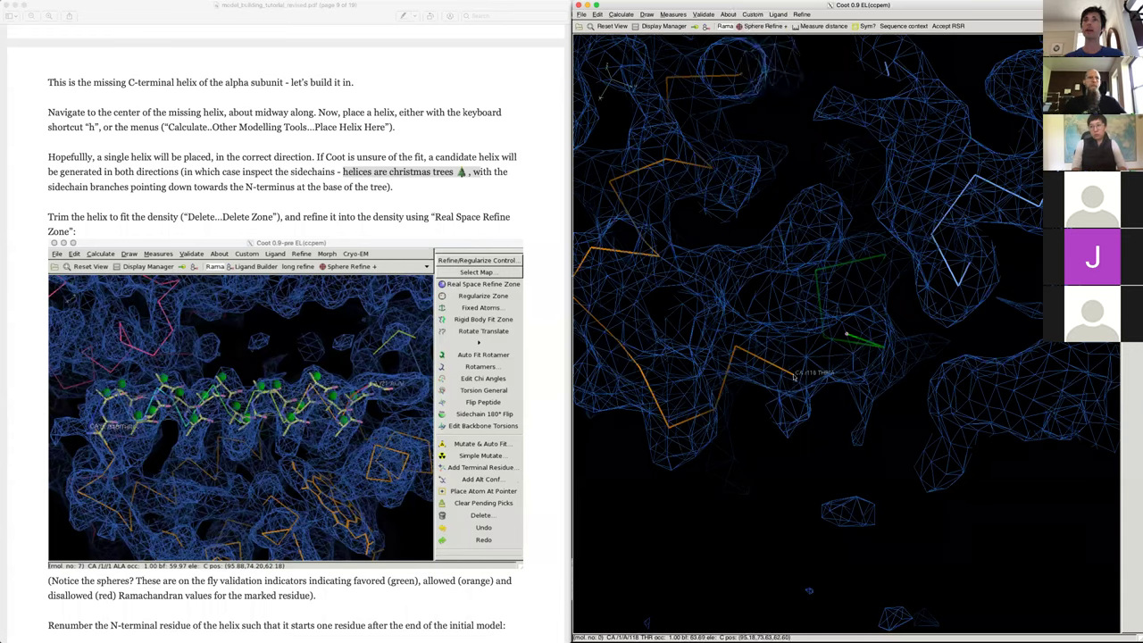
pyautogui.click(885, 349)
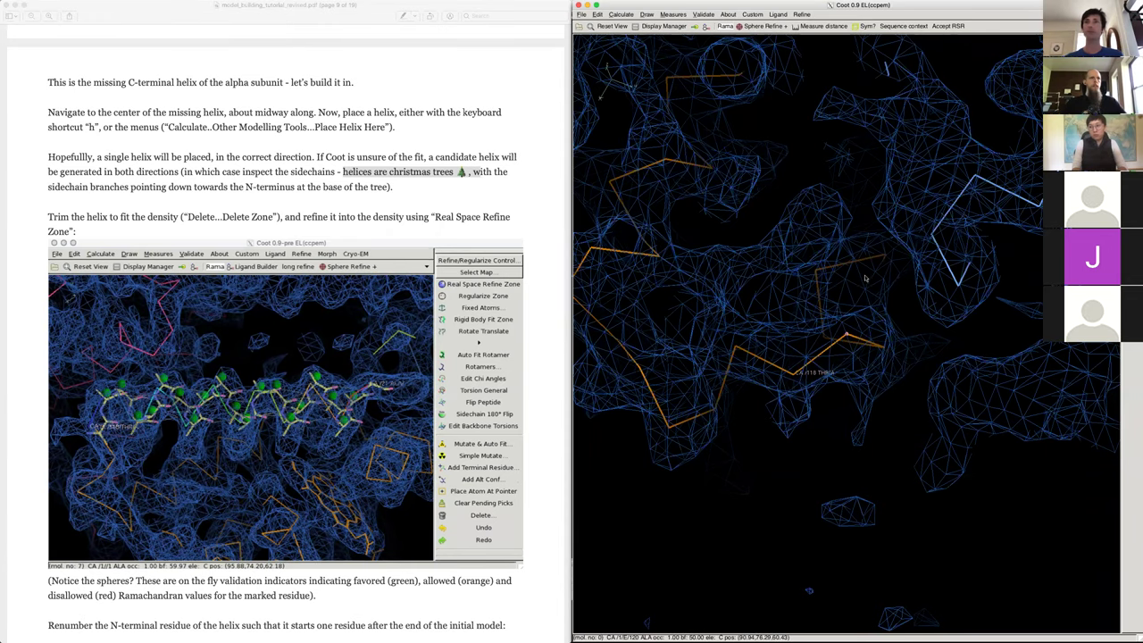
pyautogui.moveTo(846, 271); pyautogui.dragTo(850, 408)
pyautogui.moveTo(893, 234)
pyautogui.keyDown('ctrl'); pyautogui.mouseDown()
pyautogui.moveTo(916, 415)
pyautogui.moveTo(904, 429)
pyautogui.mouseUp(); pyautogui.keyUp('ctrl')
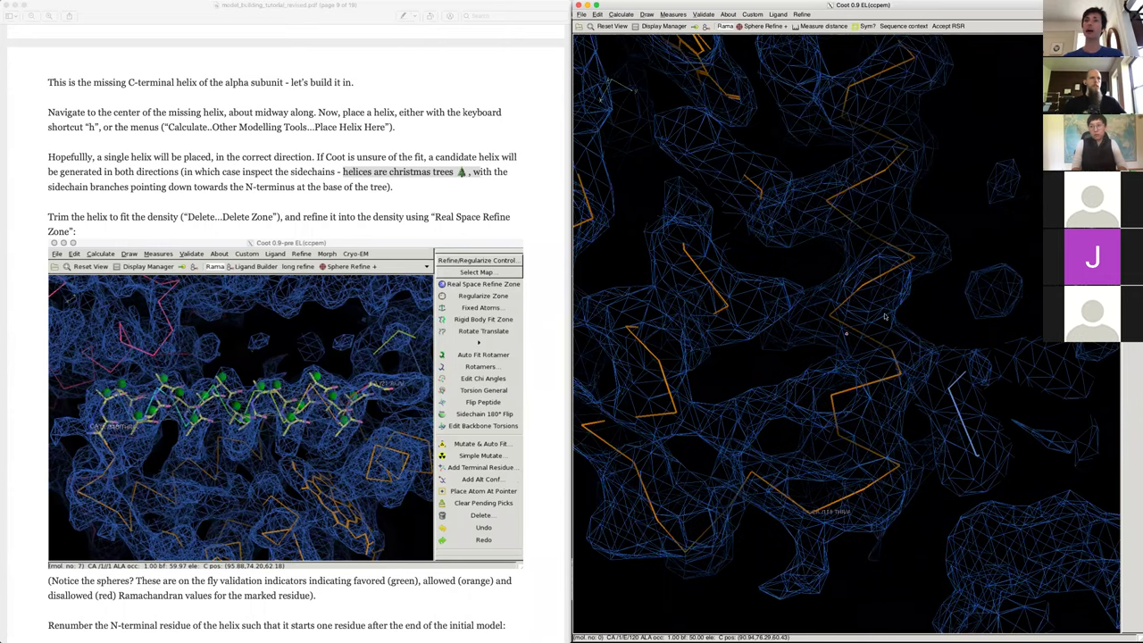
# - Change the model display from the C-alpha trace to full atomic bonds around the helix join
pyautogui.moveTo(887, 318); pyautogui.dragTo(840, 391)
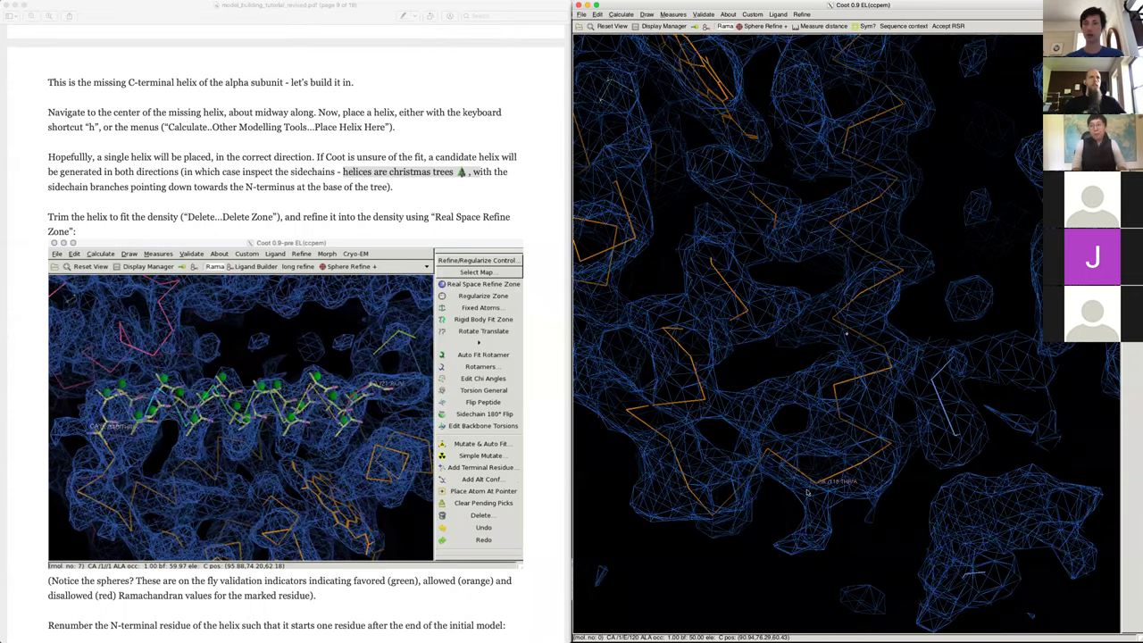
pyautogui.press('[')
pyautogui.press('[')
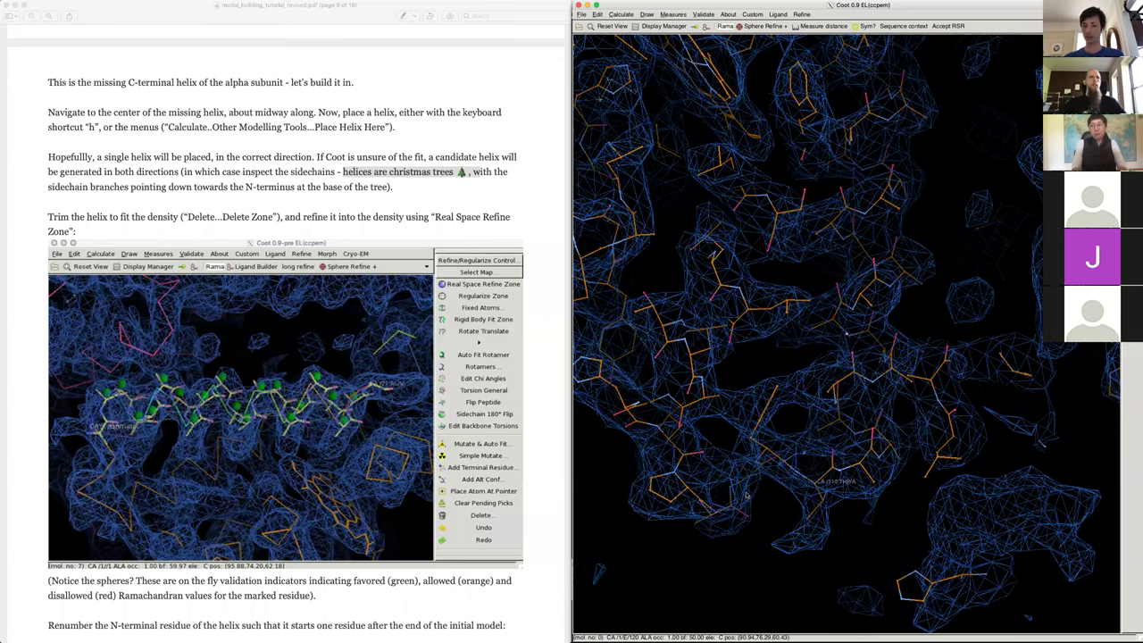
# - Real space refine chain A from residue 138 ALA to 115 ALA, covering the helix and its join, and accept the fit
pyautogui.moveTo(746, 493); pyautogui.dragTo(775, 518, button='right')
pyautogui.press('r')
pyautogui.moveTo(830, 467); pyautogui.dragTo(873, 387)
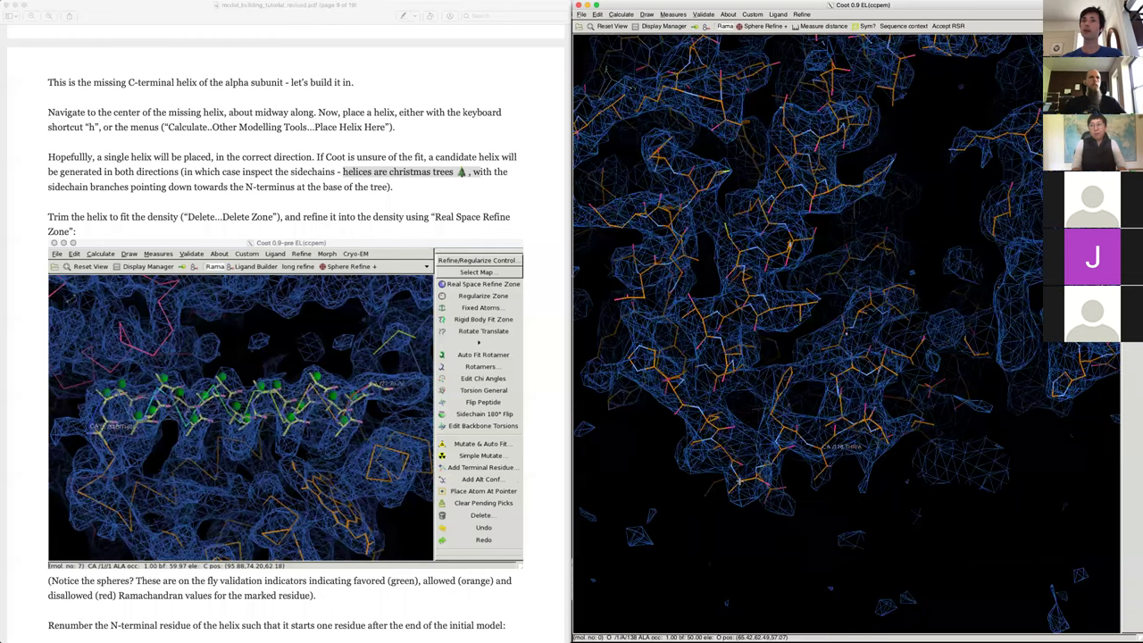
pyautogui.click(740, 483)
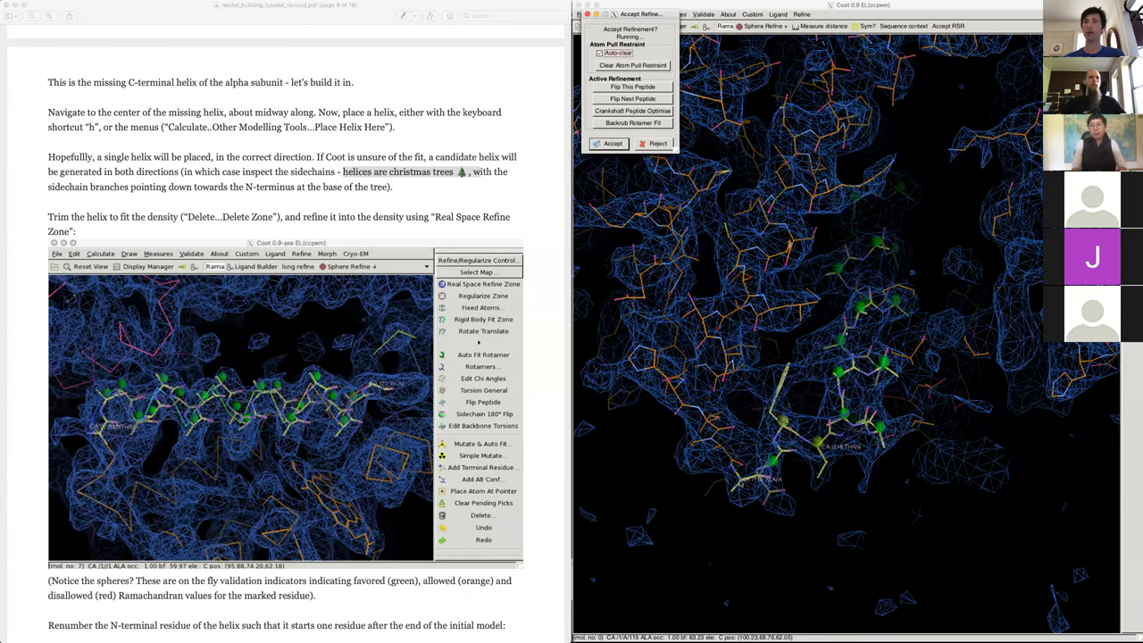
pyautogui.press('Return')
pyautogui.moveTo(815, 469); pyautogui.dragTo(820, 508)
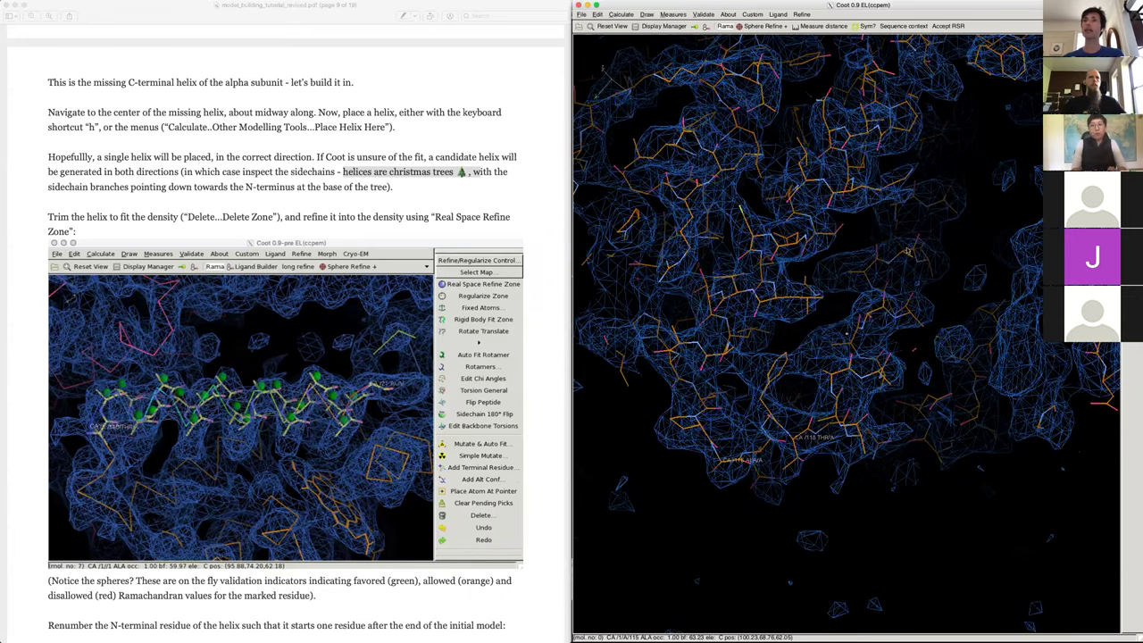
pyautogui.moveTo(909, 251); pyautogui.dragTo(907, 242)
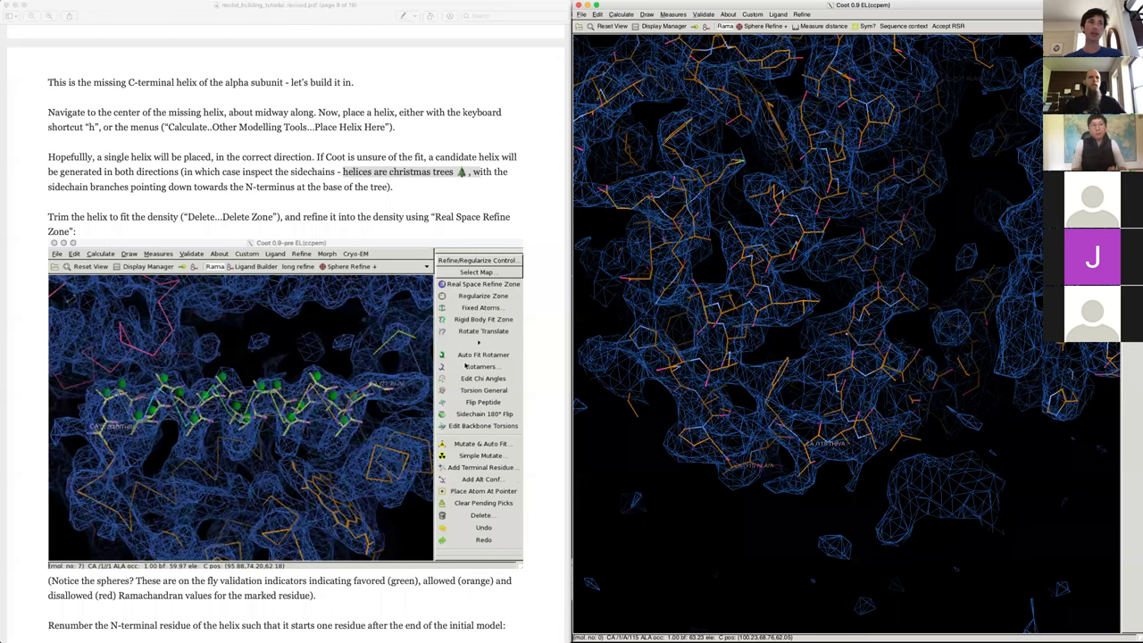
# - Read the tutorial's instructions on merging and sequence assignment, highlighting the paragraph about mutating the active chain to the target sequence
pyautogui.scroll(-1, 277, 531)
pyautogui.scroll(-5, 277, 532)
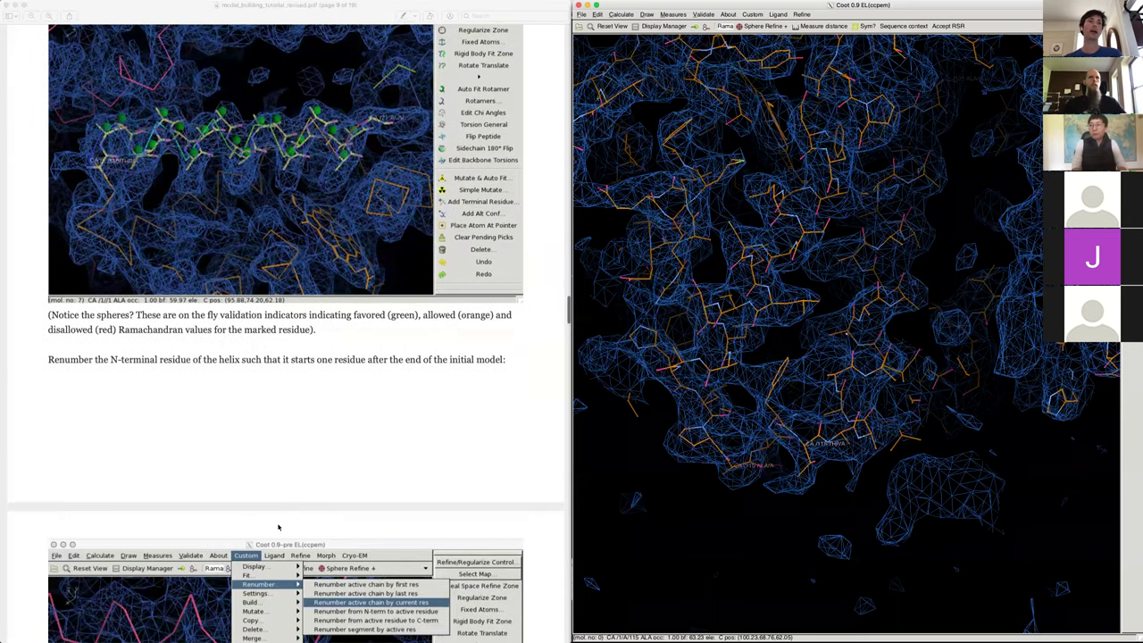
pyautogui.scroll(-2, 278, 526)
pyautogui.scroll(-6, 277, 528)
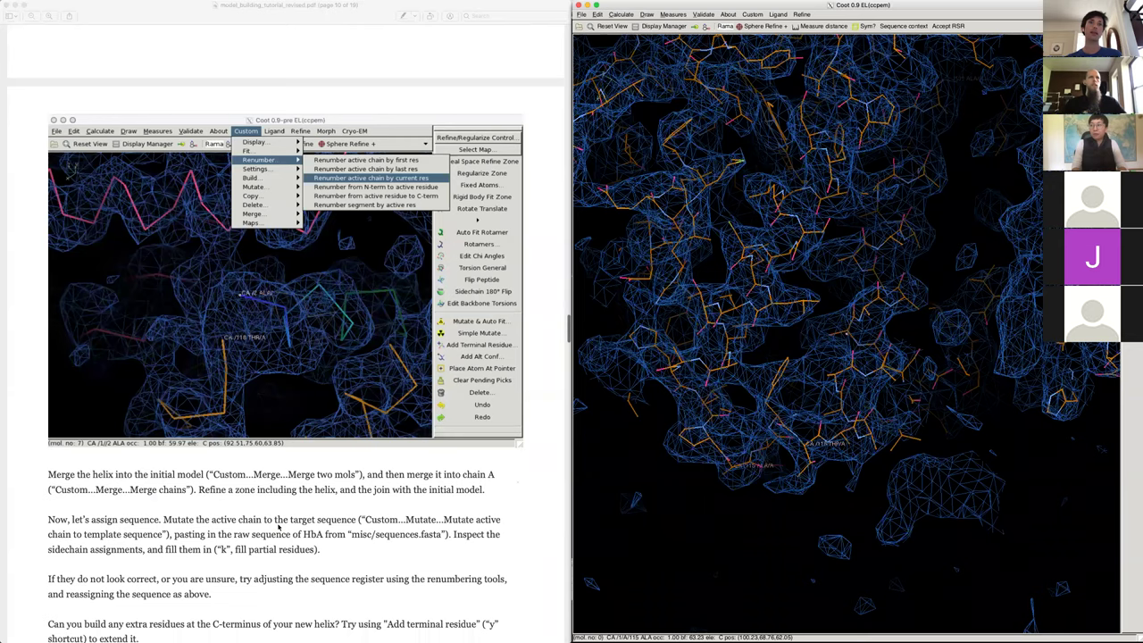
pyautogui.scroll(-2, 278, 527)
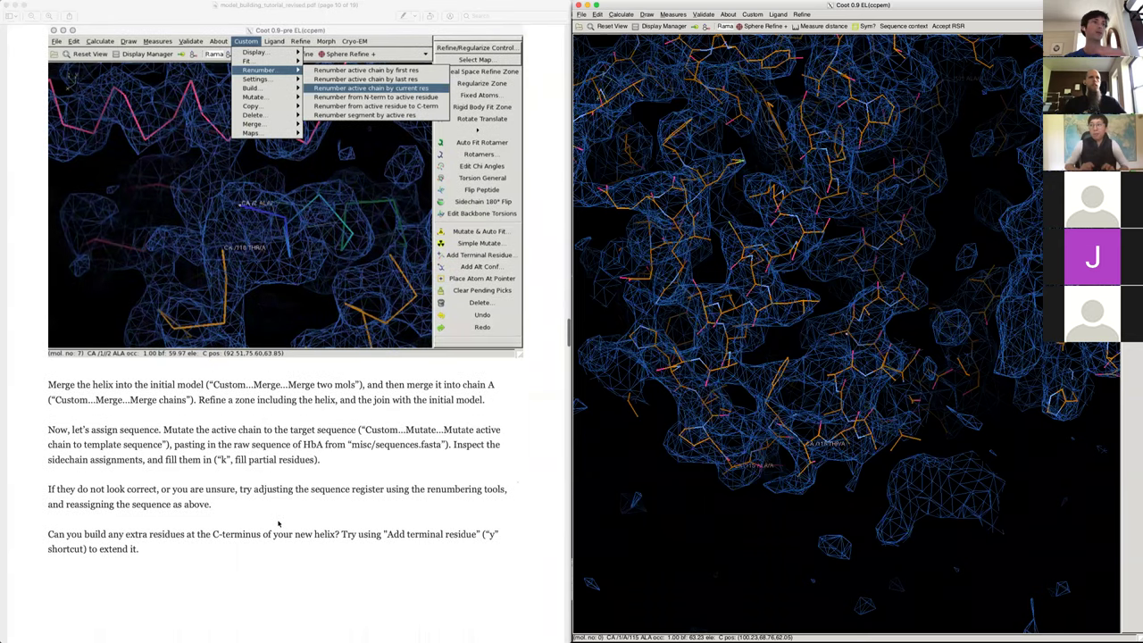
pyautogui.scroll(-1, 279, 524)
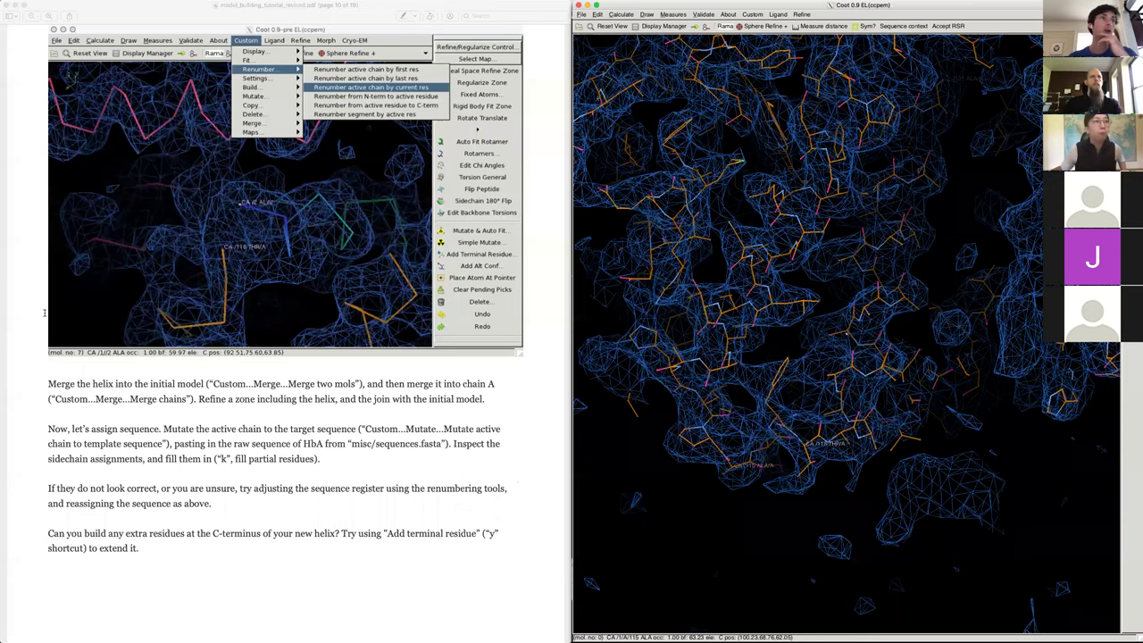
pyautogui.scroll(-3, 49, 315)
pyautogui.moveTo(48, 315); pyautogui.dragTo(369, 363)
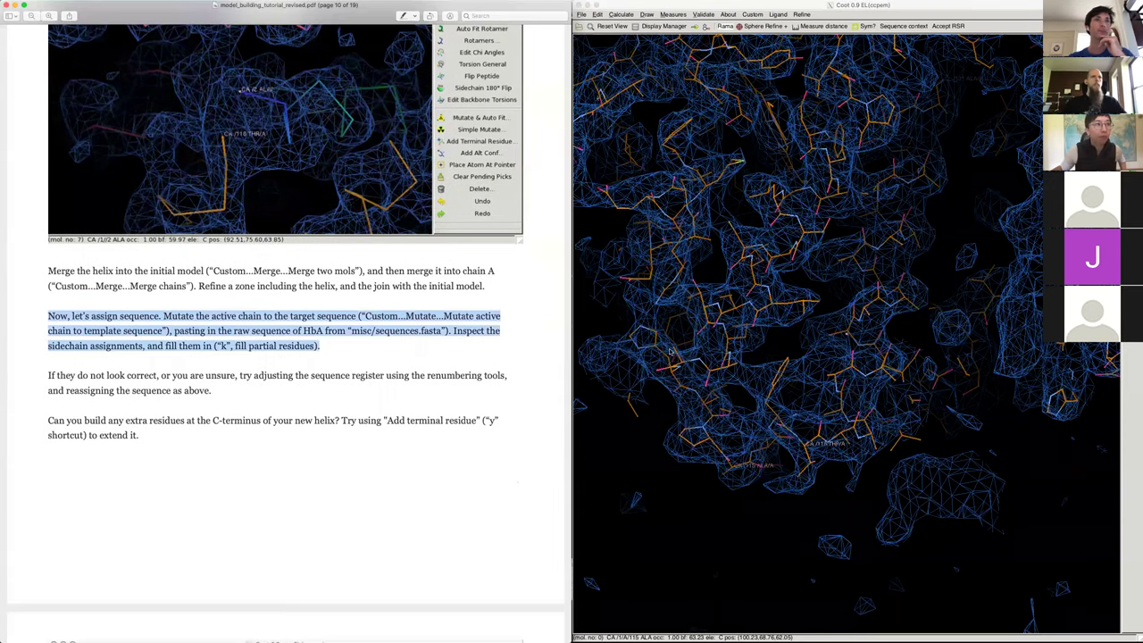
pyautogui.click(671, 353)
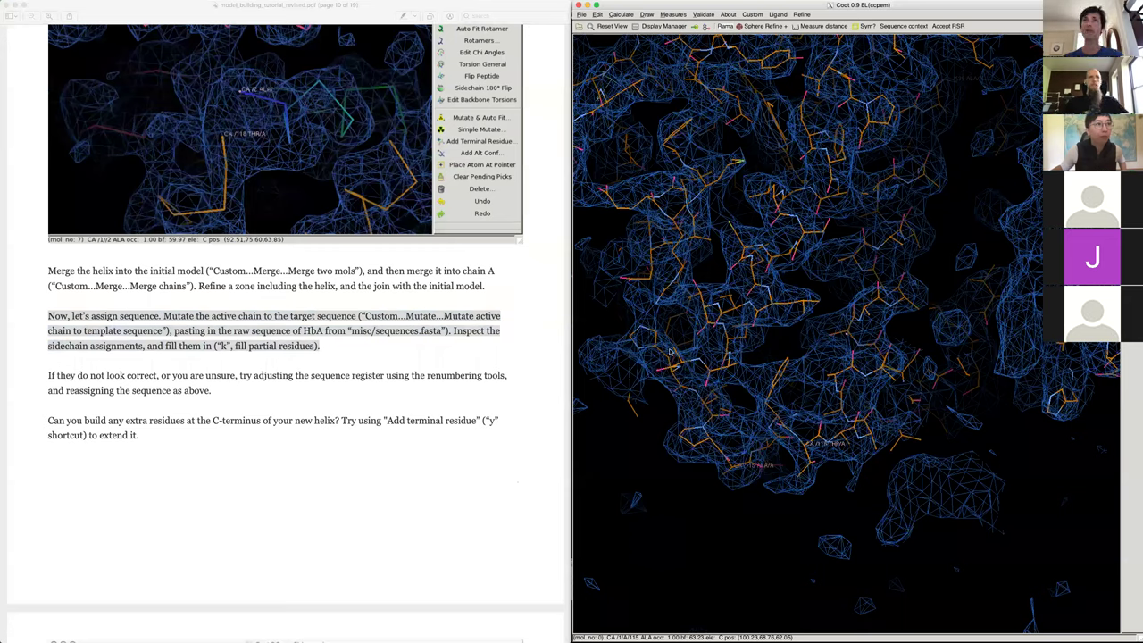
# - Locate the open sequences.fasta file and start mutating the active chain to a template sequence in Coot
pyautogui.hotkey('ctrl', 'Up')
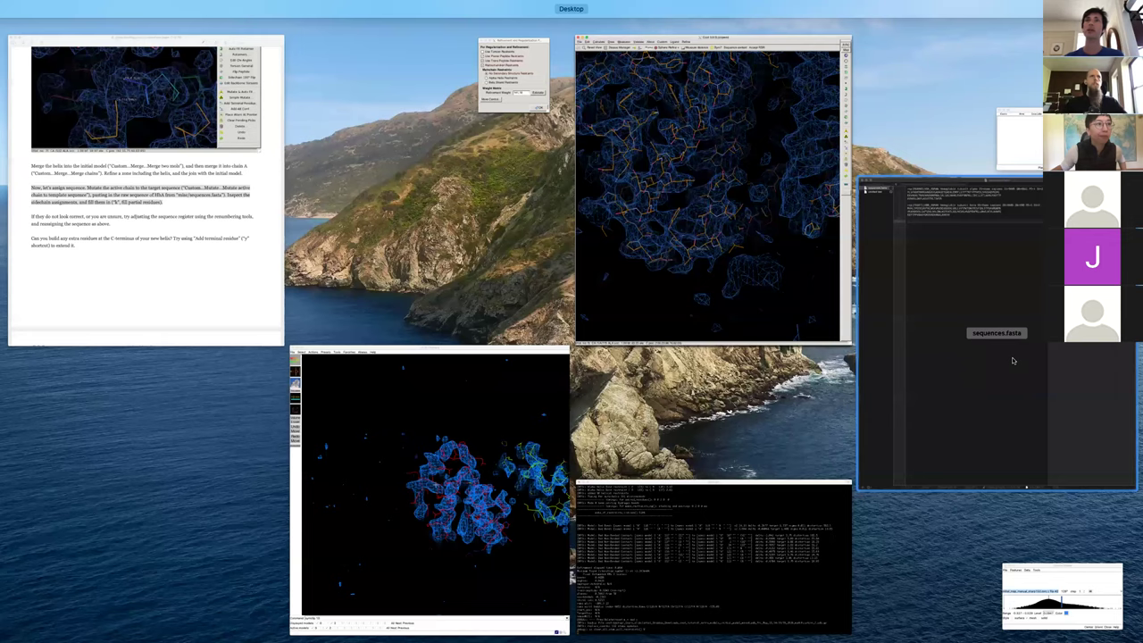
pyautogui.click(761, 225)
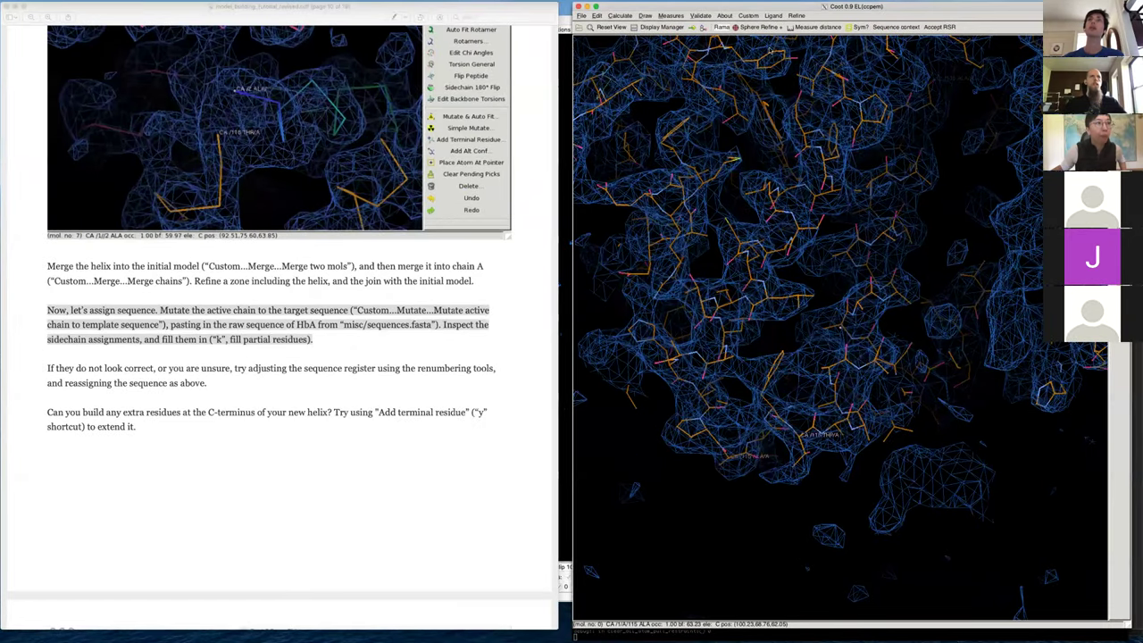
pyautogui.click(748, 15)
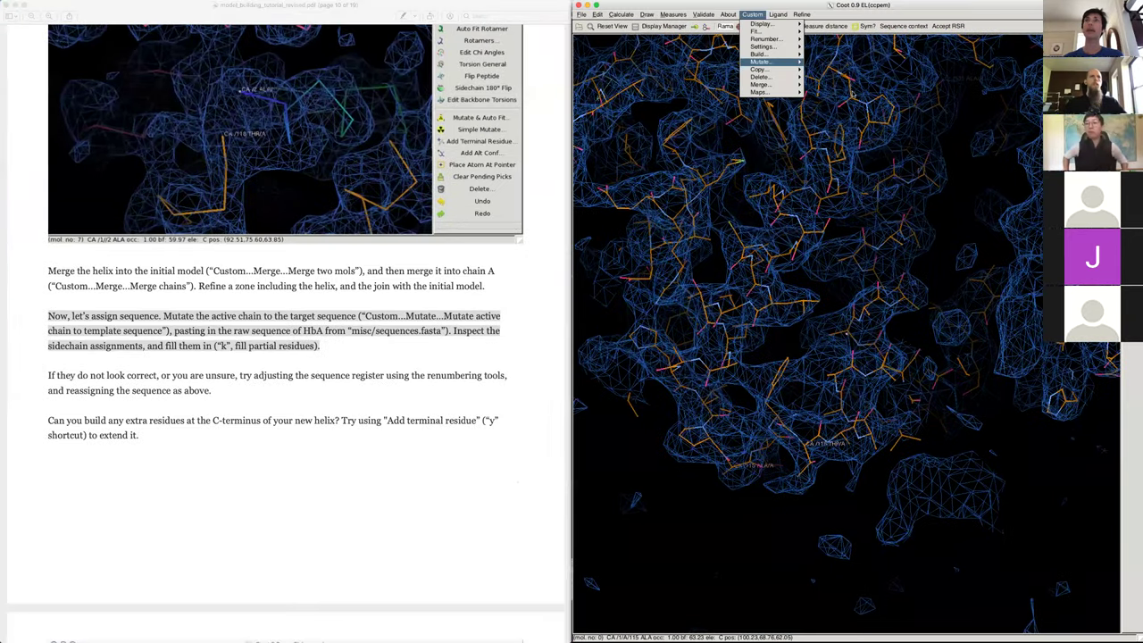
pyautogui.moveTo(854, 94)
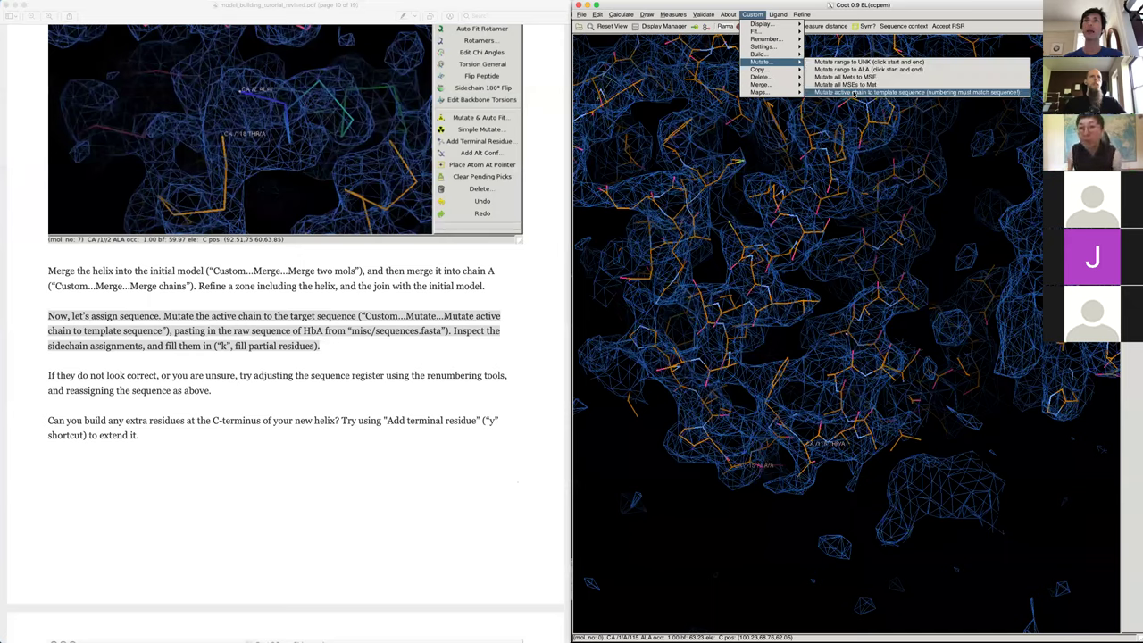
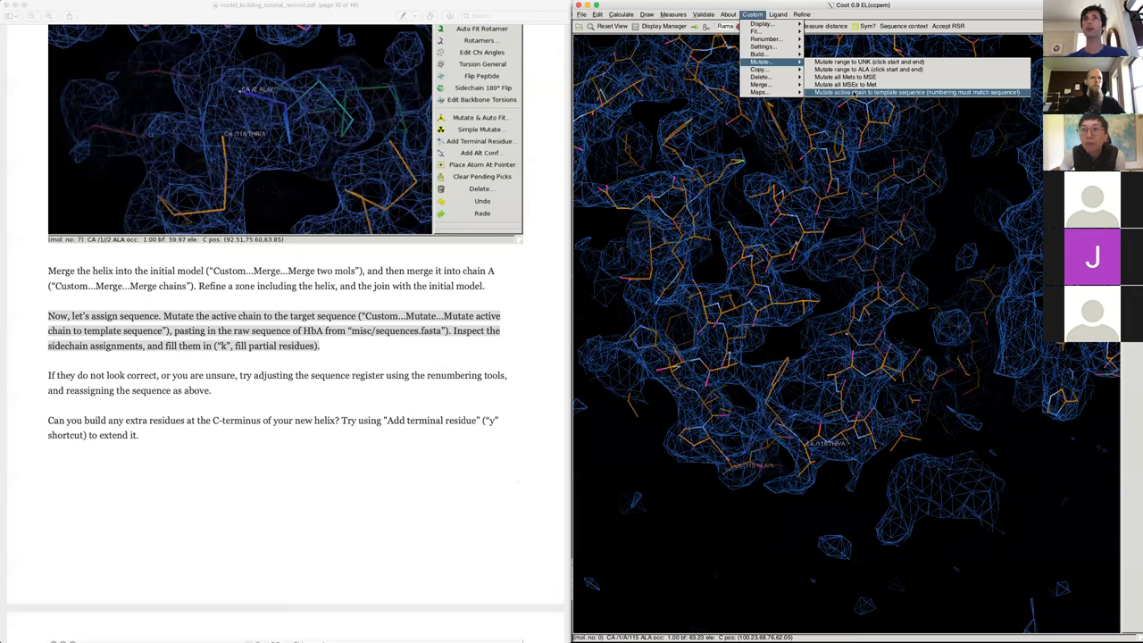
pyautogui.click(916, 92)
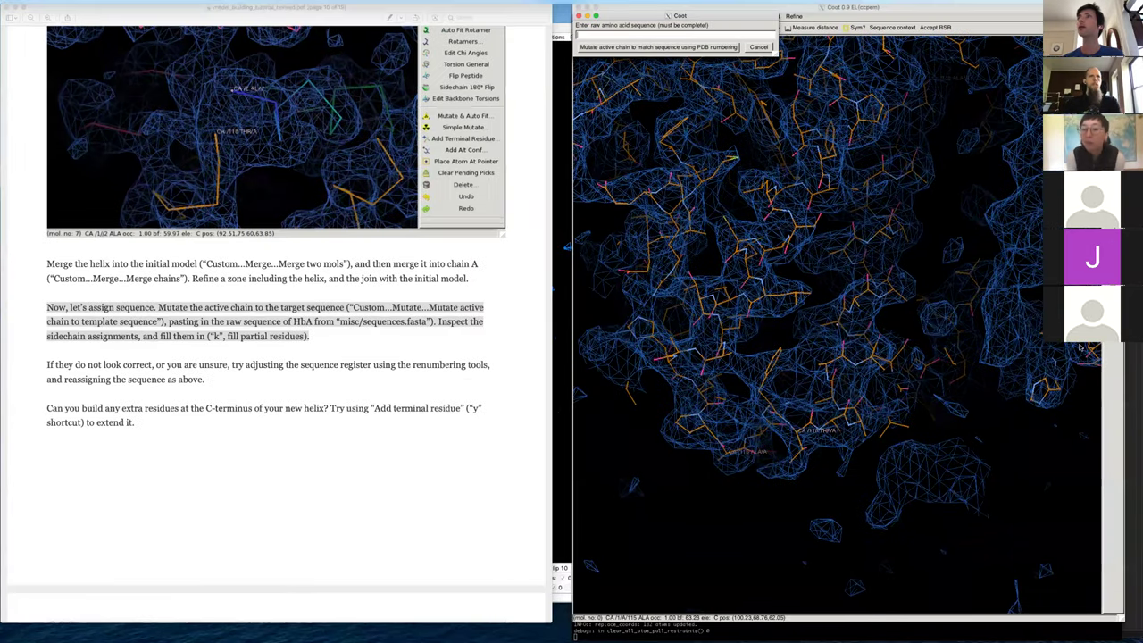
# - Switch to sequences.fasta in the text editor and copy the complete hemoglobin subunit alpha sequence without its header
pyautogui.click(844, 164)
pyautogui.click(744, 44)
pyautogui.moveTo(744, 42); pyautogui.dragTo(668, 29)
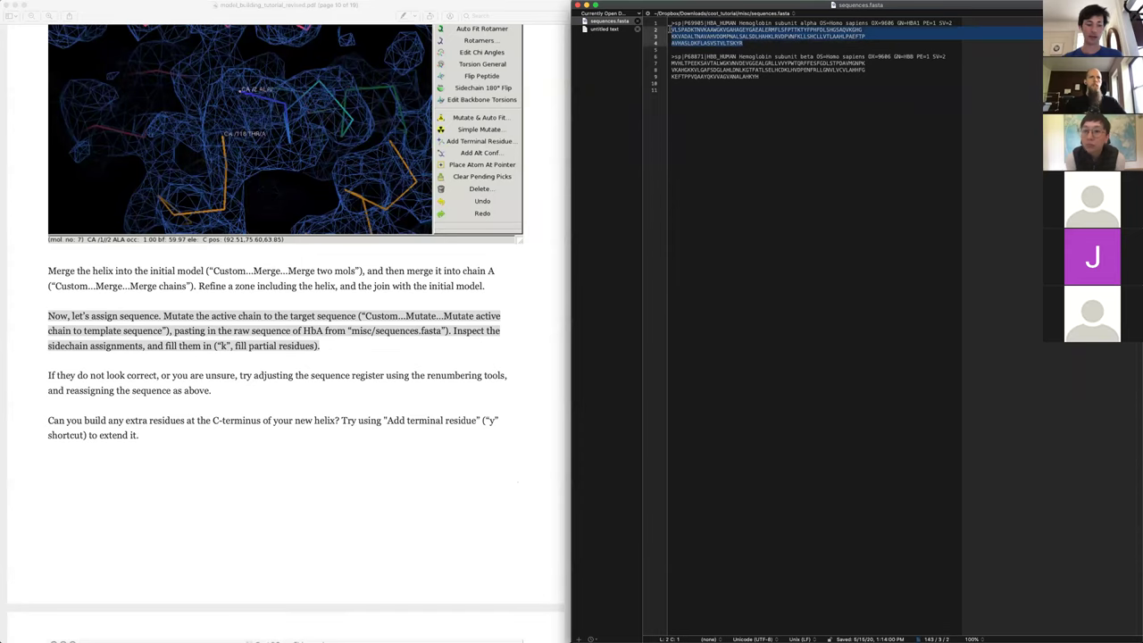
# - Return to Coot, paste the alpha subunit sequence as the raw amino acid sequence and mutate the active chain using PDB numbering
pyautogui.hotkey('ctrl', 'Up')
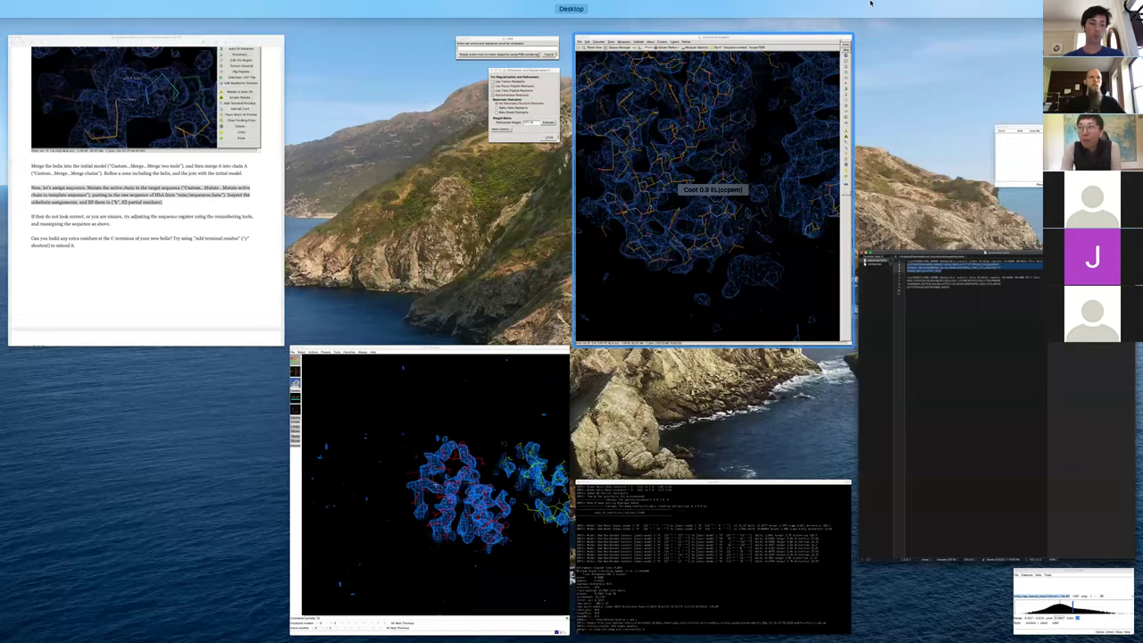
pyautogui.click(870, 3)
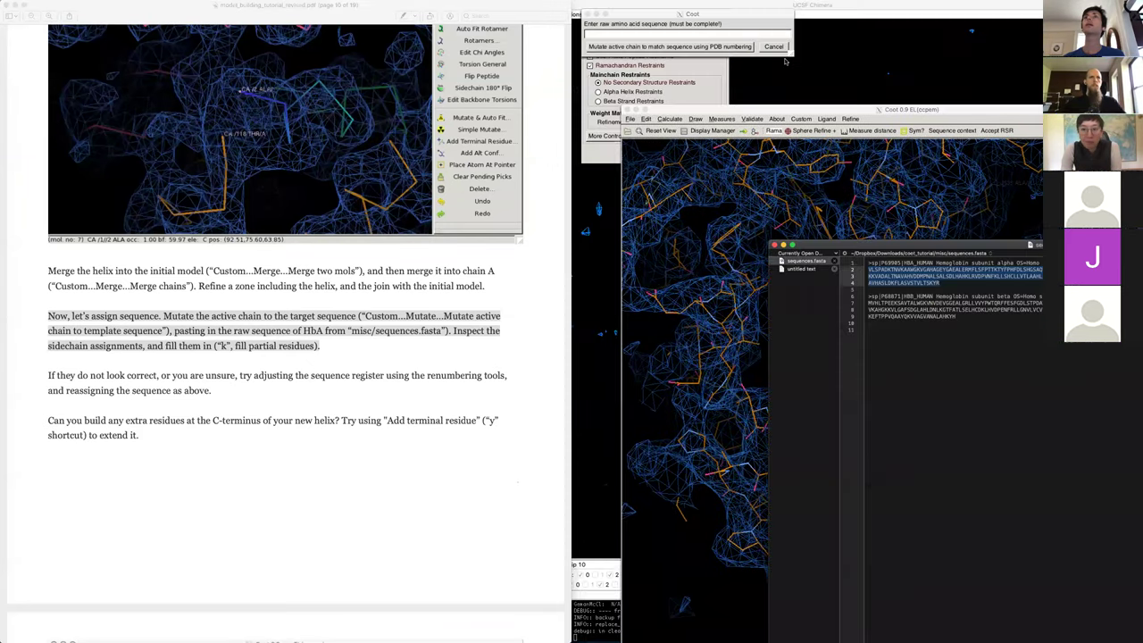
pyautogui.moveTo(733, 113); pyautogui.dragTo(737, 67)
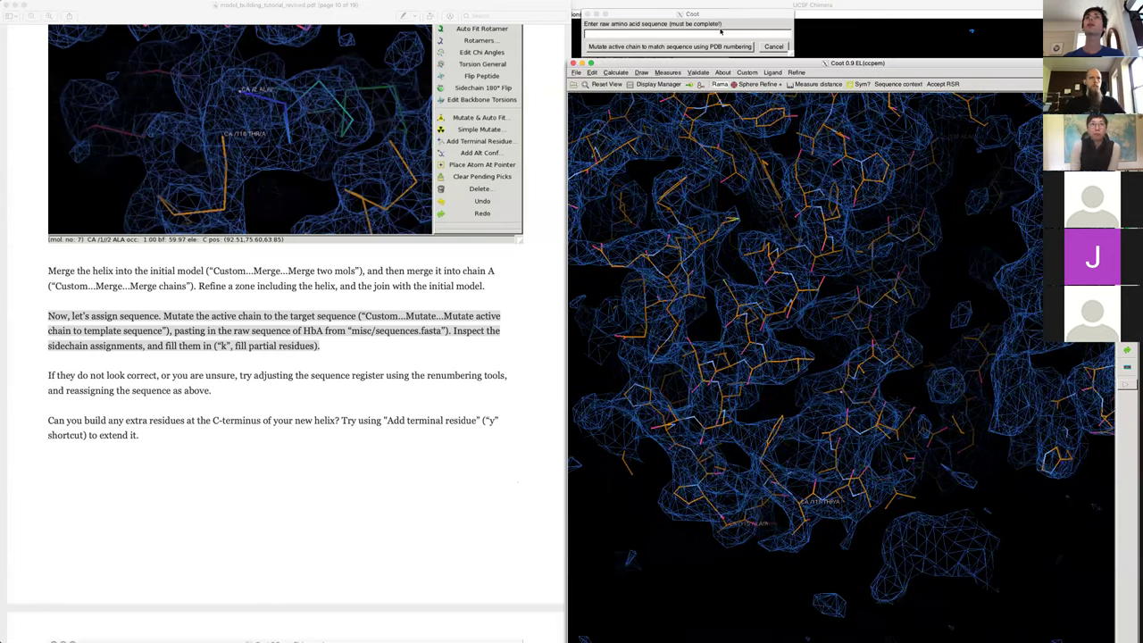
pyautogui.click(722, 32)
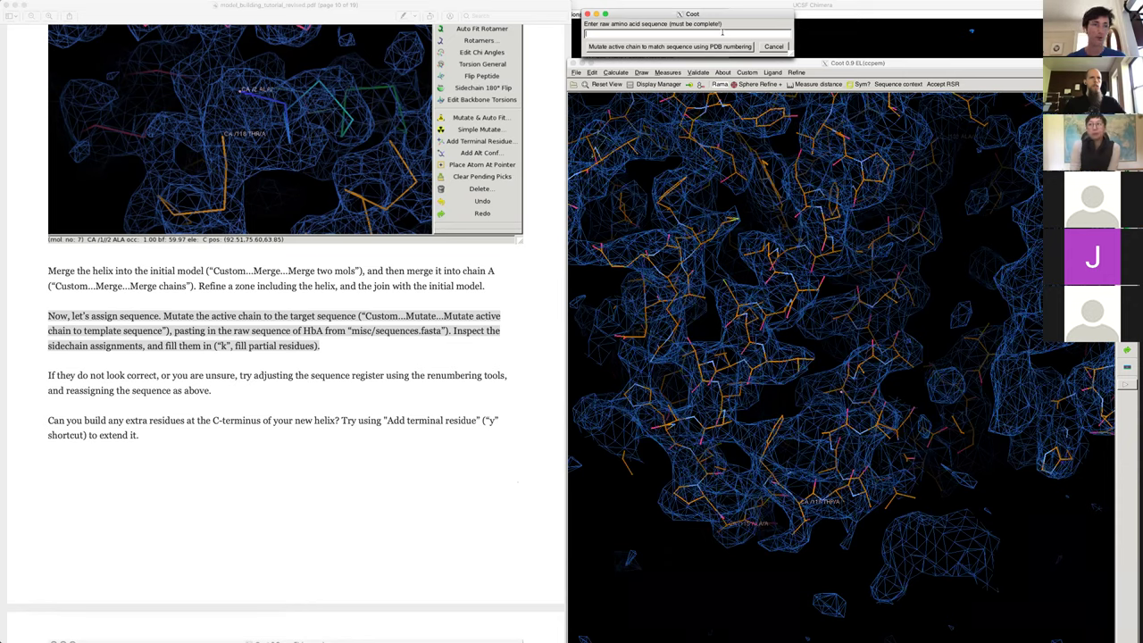
pyautogui.hotkey('ctrl', 'v')
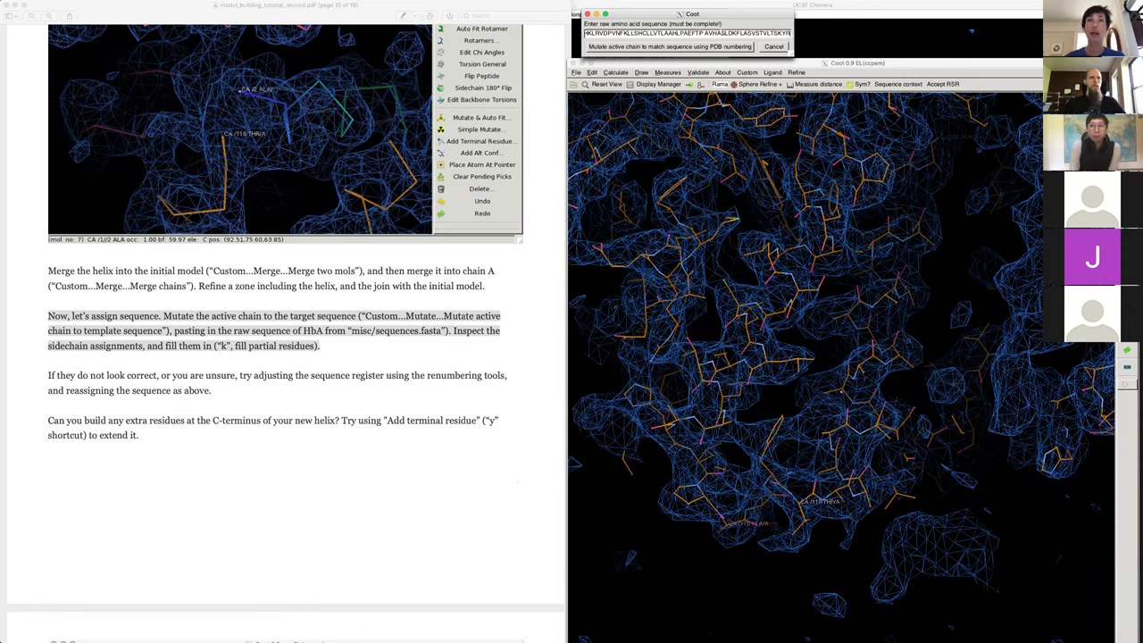
pyautogui.click(691, 48)
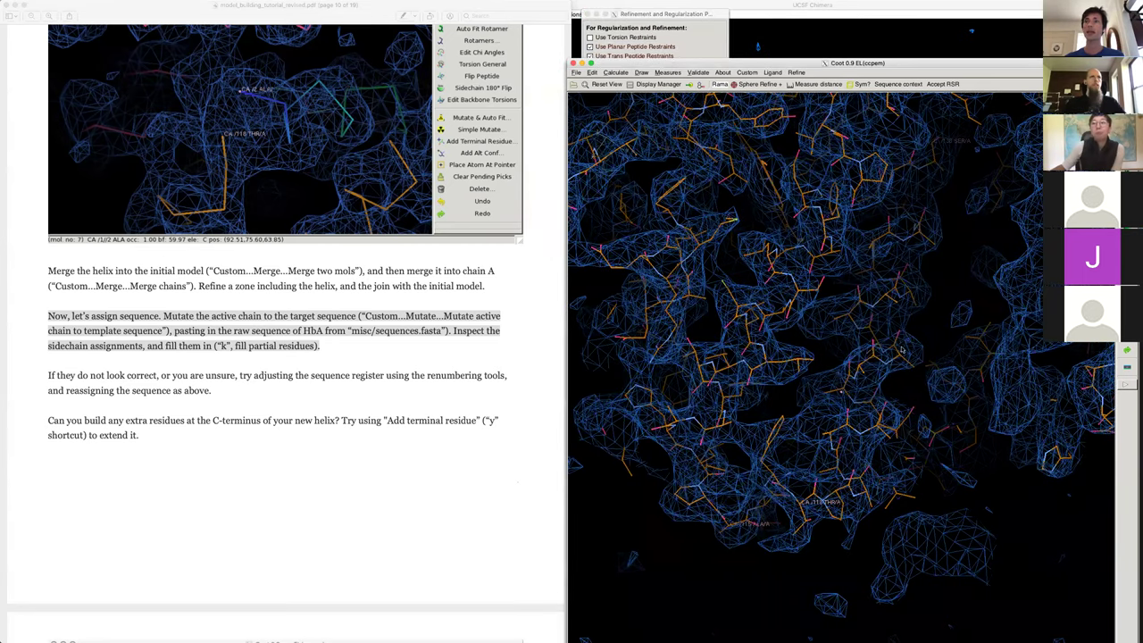
# - Centre on His 122 of chain A and rebuild its side chain with a mutation by single-letter code
pyautogui.moveTo(902, 348); pyautogui.dragTo(910, 434)
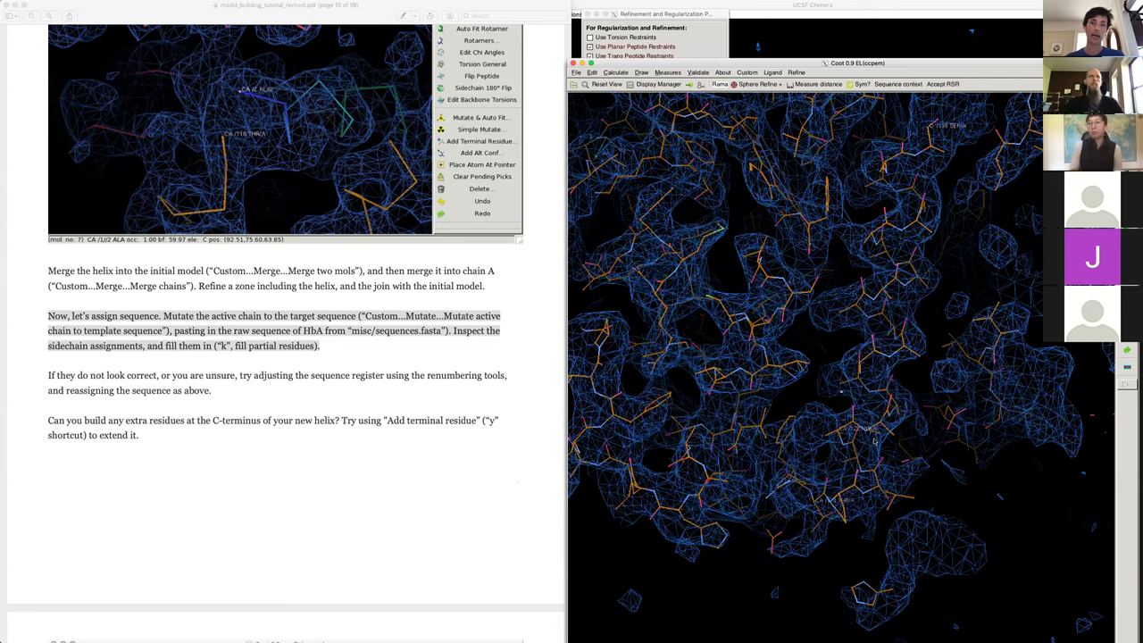
pyautogui.moveTo(875, 441); pyautogui.dragTo(790, 421, button='right')
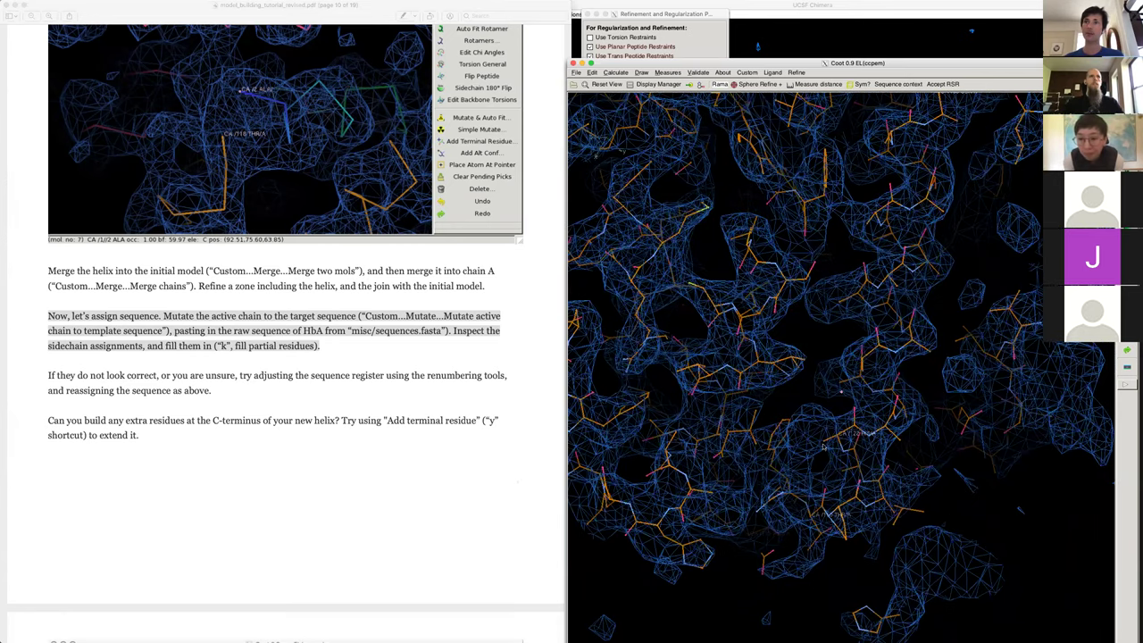
pyautogui.moveTo(842, 451); pyautogui.dragTo(905, 408)
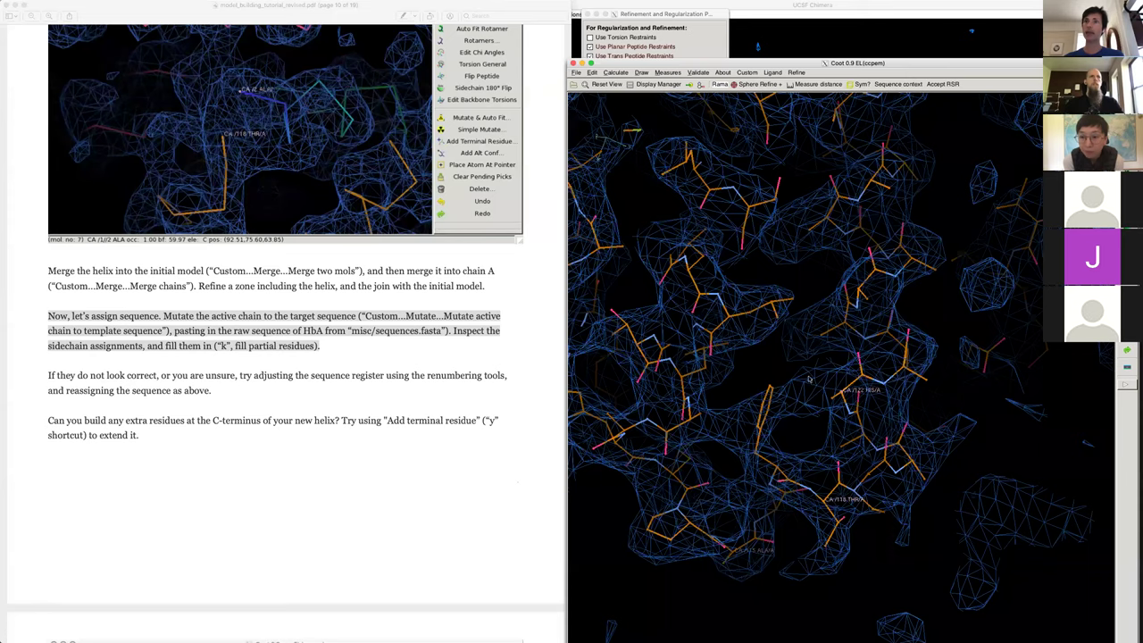
pyautogui.moveTo(834, 410); pyautogui.dragTo(807, 406)
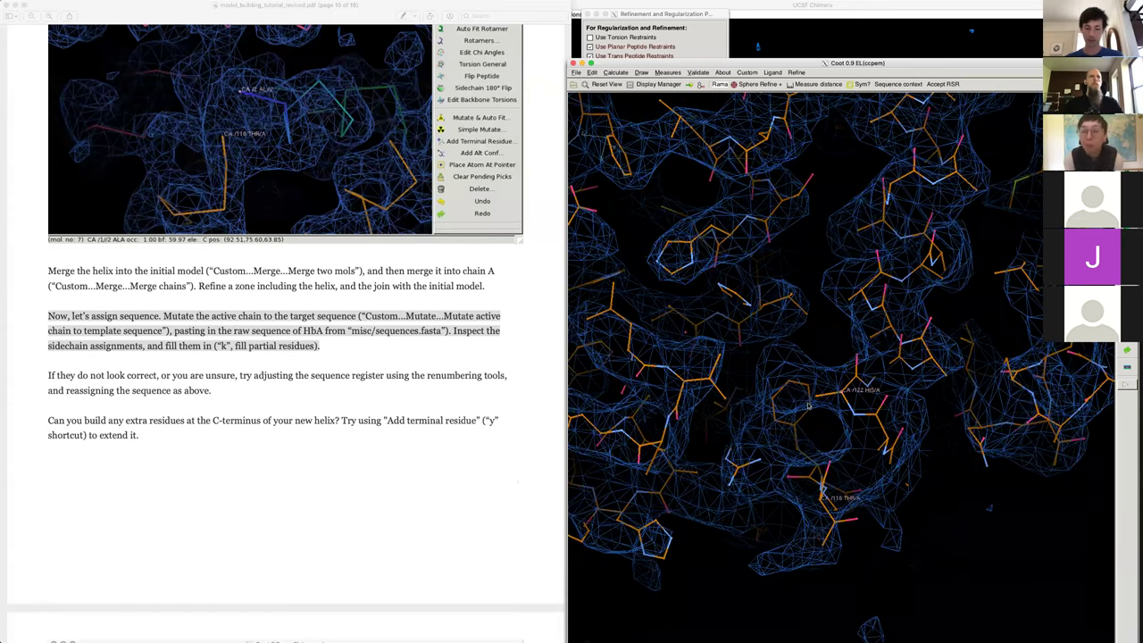
pyautogui.hotkey('shift', 'm')
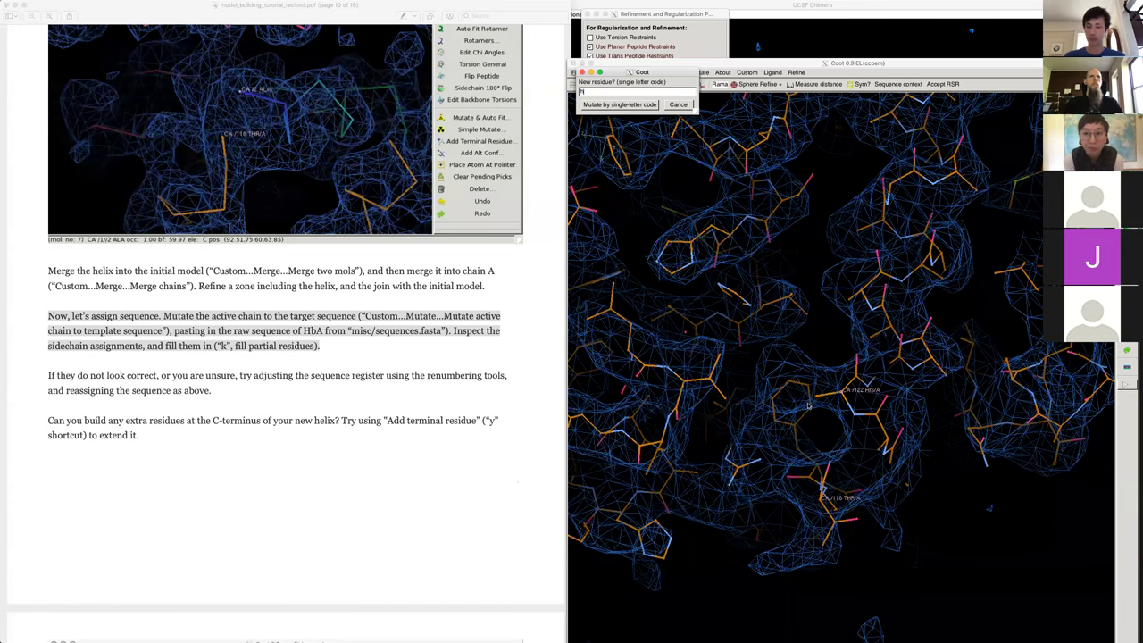
pyautogui.press('Return')
pyautogui.moveTo(809, 426); pyautogui.dragTo(806, 419)
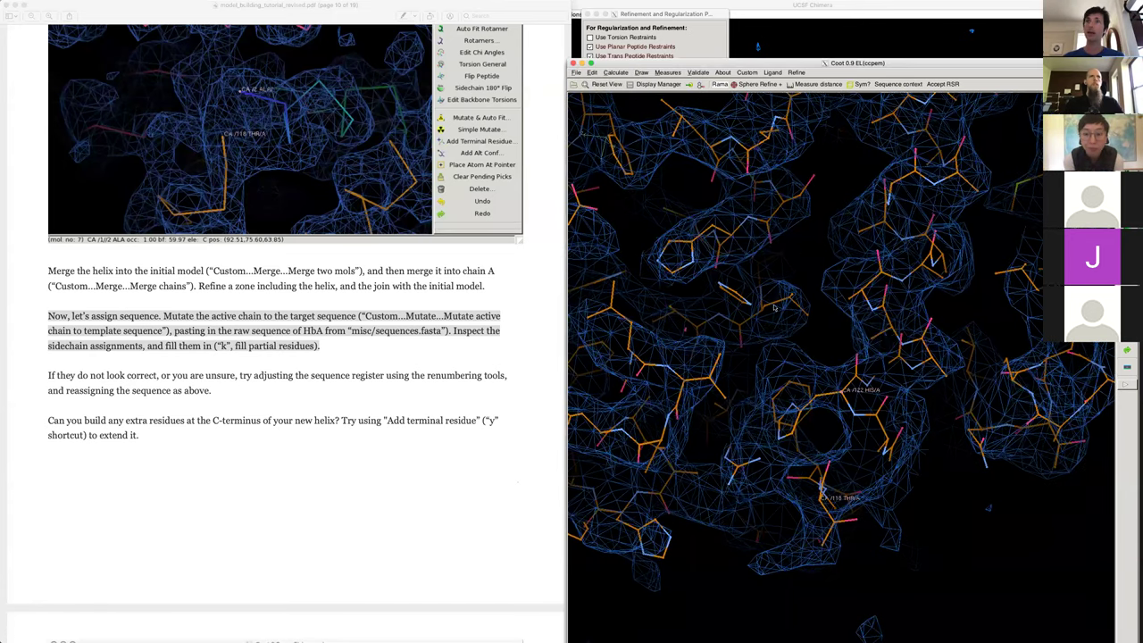
# - Inspect the side chain fit around His 122, centre on Leu 125 of chain A and fill in its partial side chain
pyautogui.moveTo(801, 377); pyautogui.dragTo(839, 311)
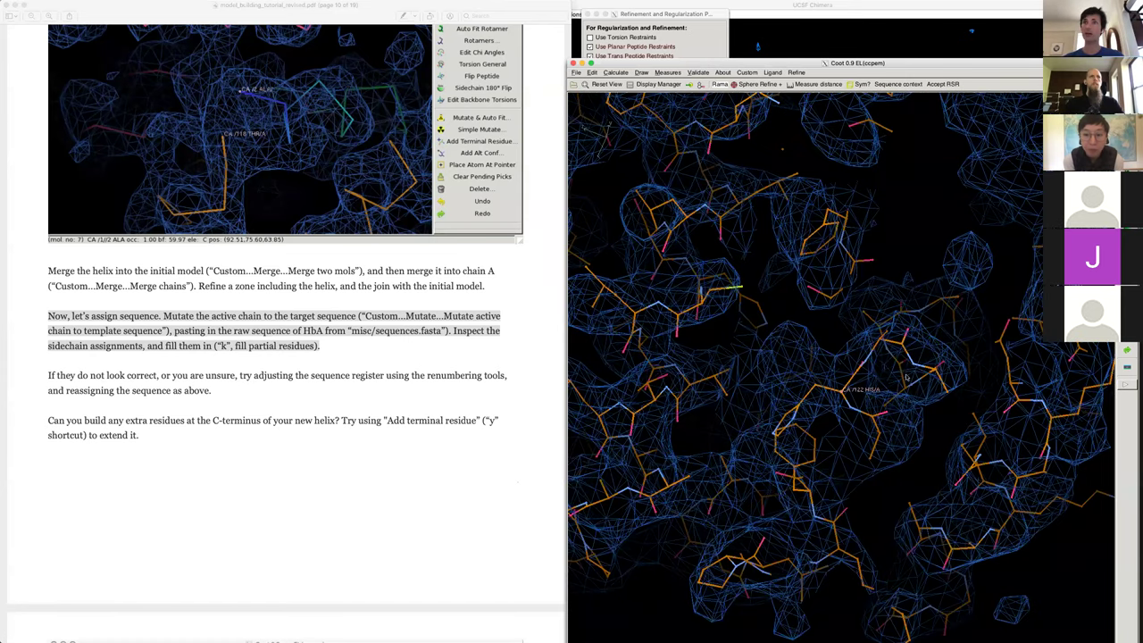
pyautogui.moveTo(797, 486); pyautogui.dragTo(824, 463)
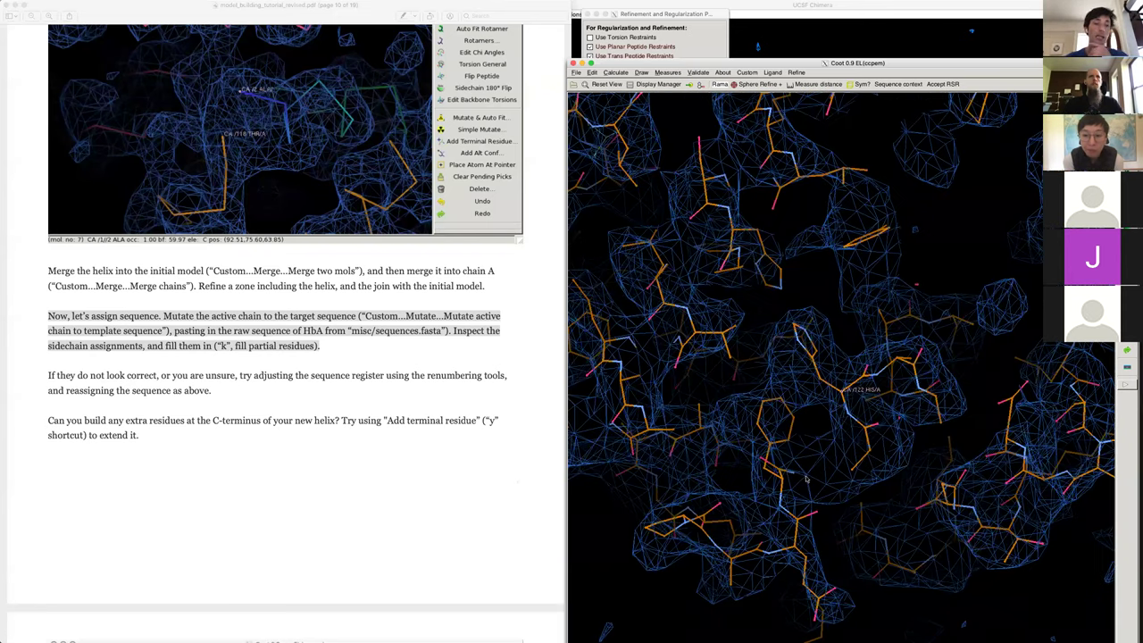
pyautogui.moveTo(823, 463); pyautogui.dragTo(806, 479)
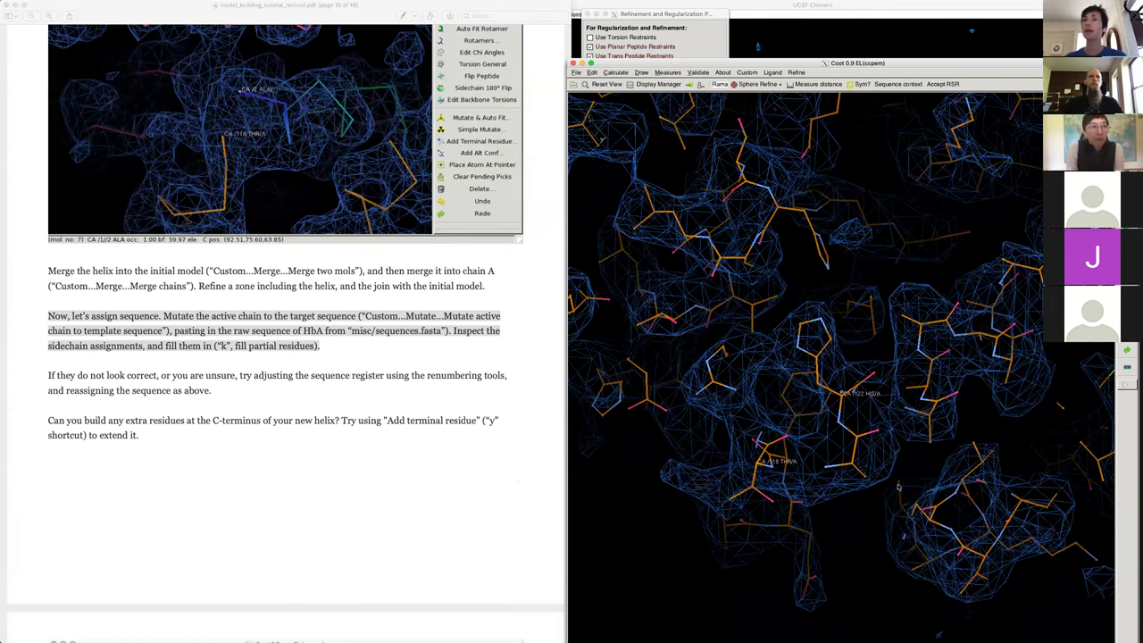
pyautogui.moveTo(820, 425); pyautogui.dragTo(851, 420)
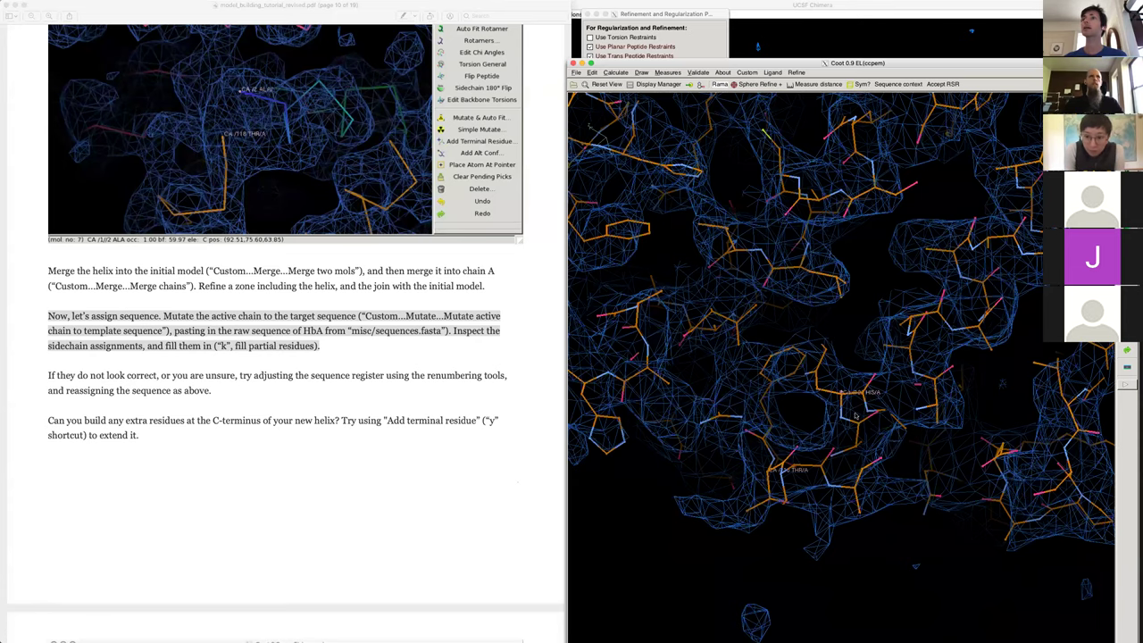
pyautogui.moveTo(863, 425); pyautogui.dragTo(806, 379)
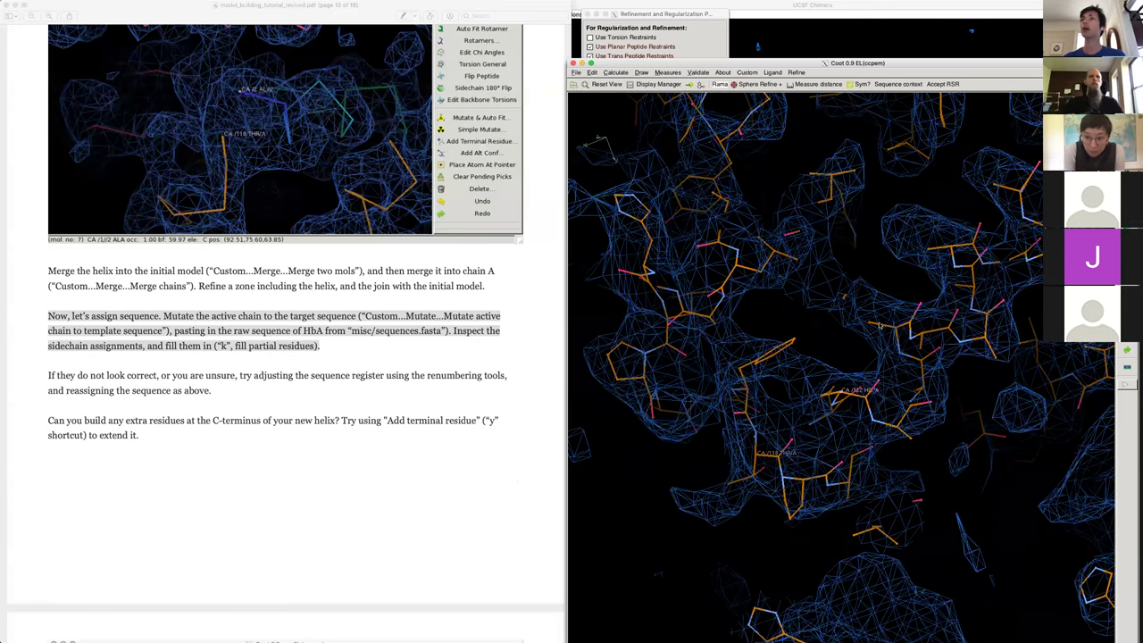
pyautogui.middleClick(880, 324)
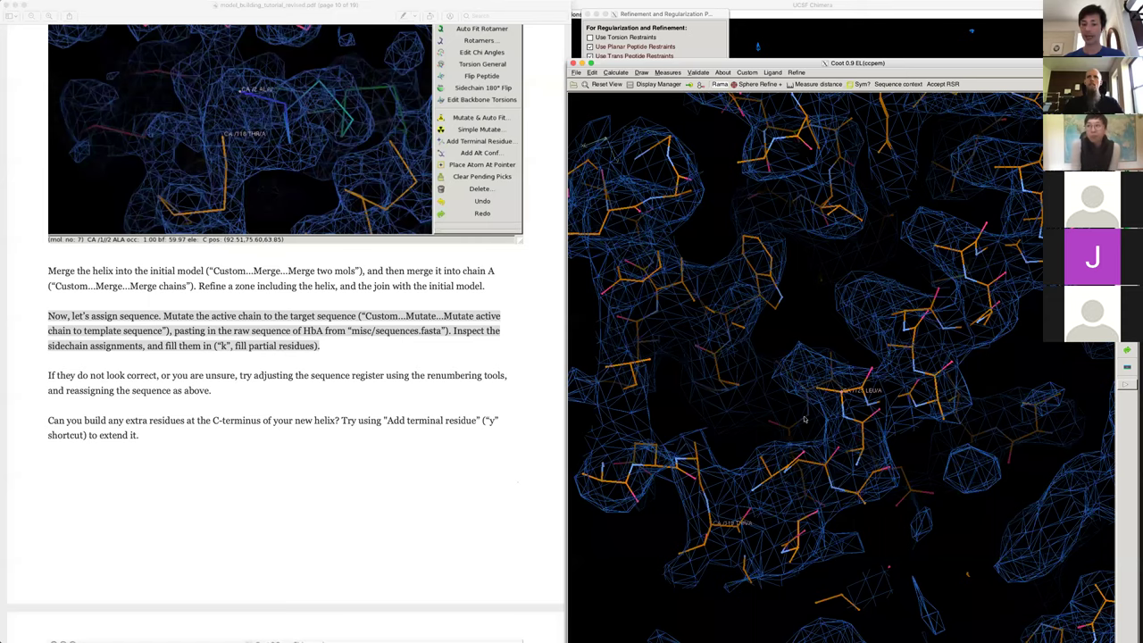
pyautogui.moveTo(807, 415); pyautogui.dragTo(805, 418)
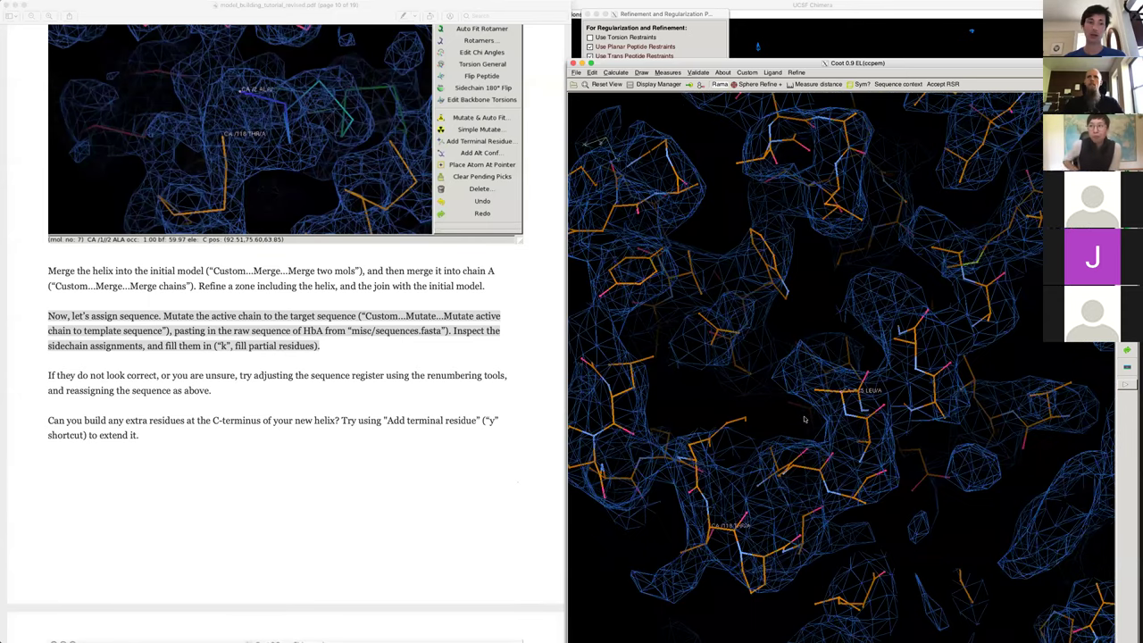
pyautogui.press('k')
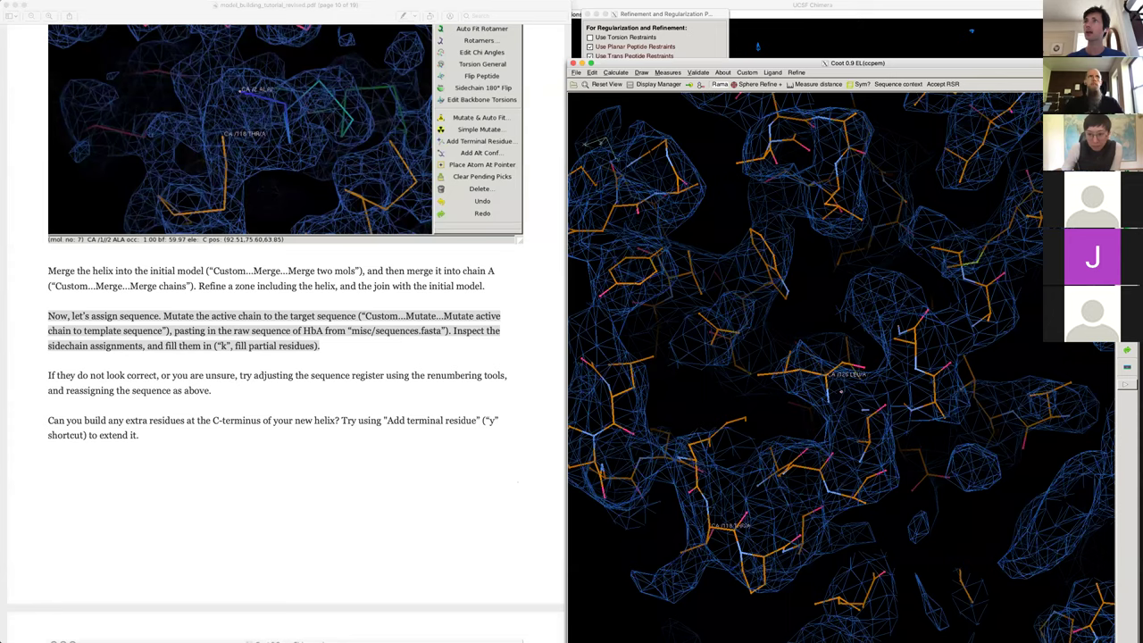
# - Real-space refine the chain A zone between Pro 119 and Ser 131 and accept the refinement
pyautogui.click(977, 294)
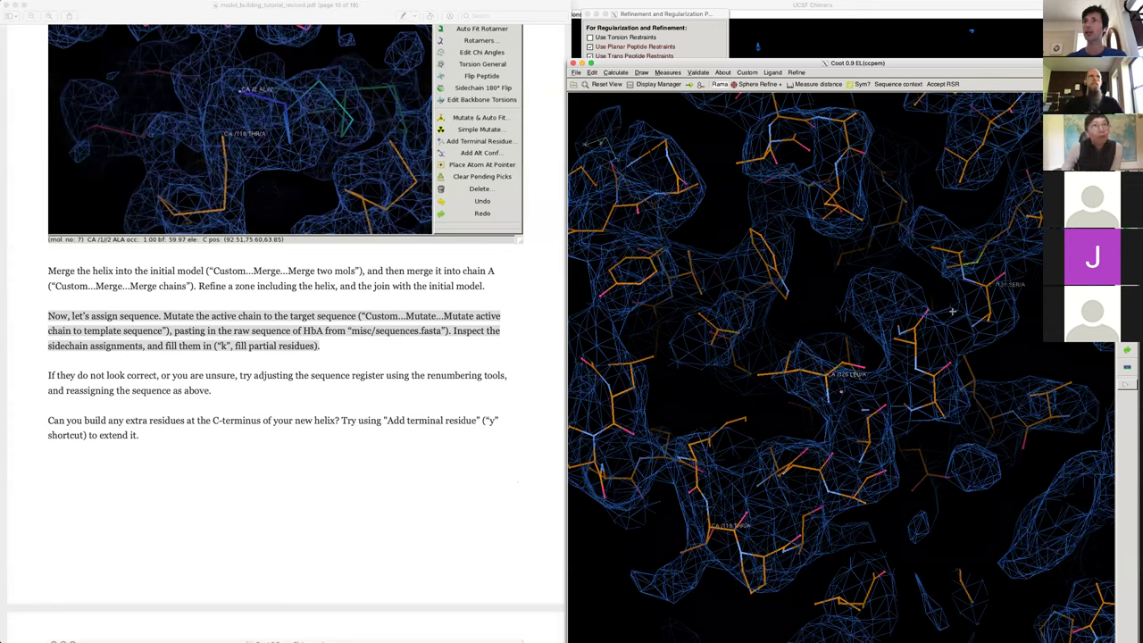
pyautogui.click(743, 553)
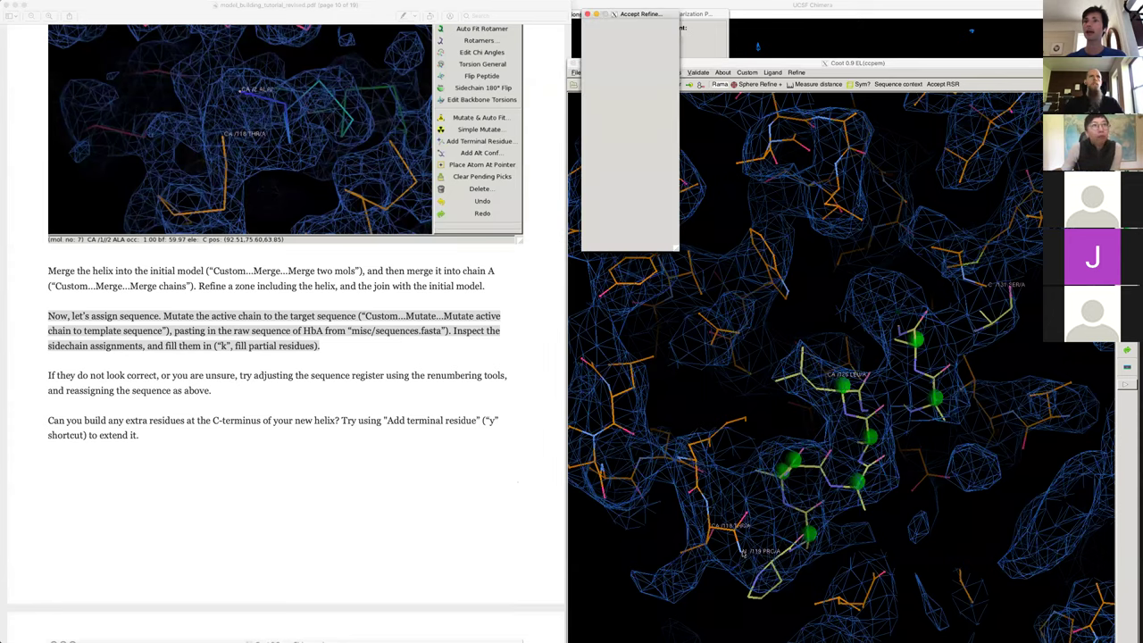
pyautogui.press('Return')
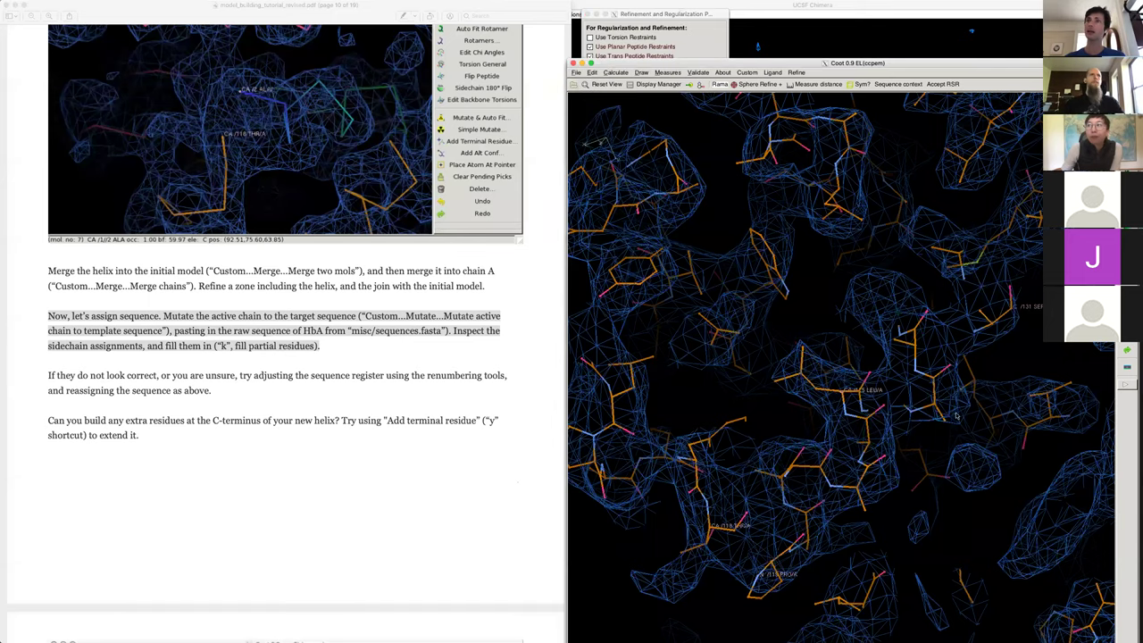
# - Go to Ser 138 at the C-terminus of chain A, as the tutorial suggests, and extend it with two terminal alanine residues
pyautogui.moveTo(682, 472); pyautogui.dragTo(843, 437)
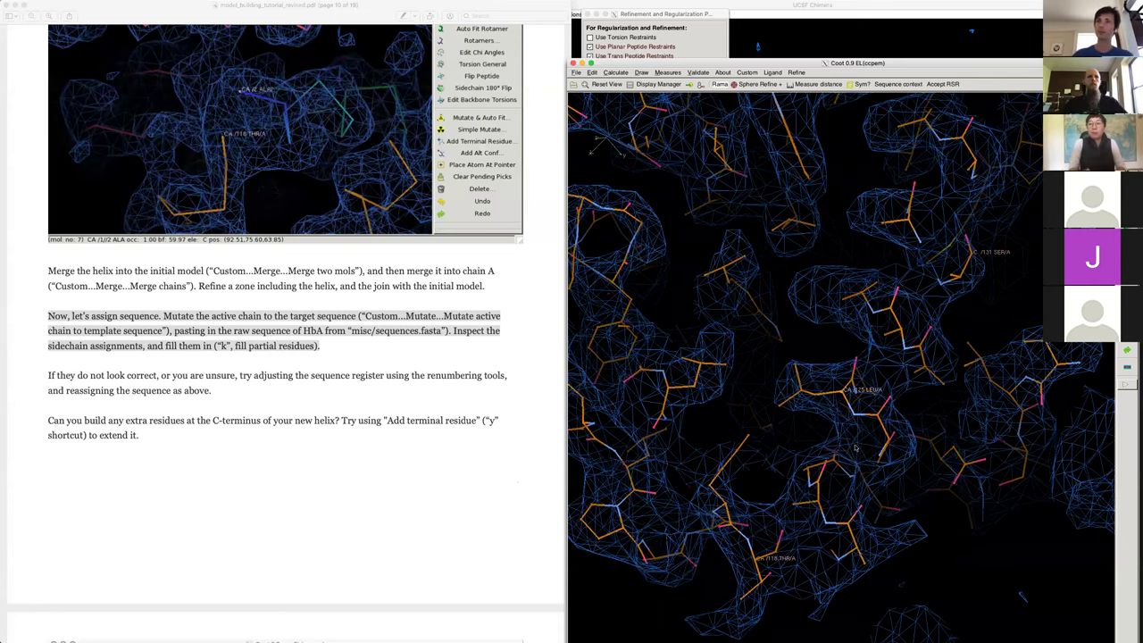
pyautogui.click(489, 395)
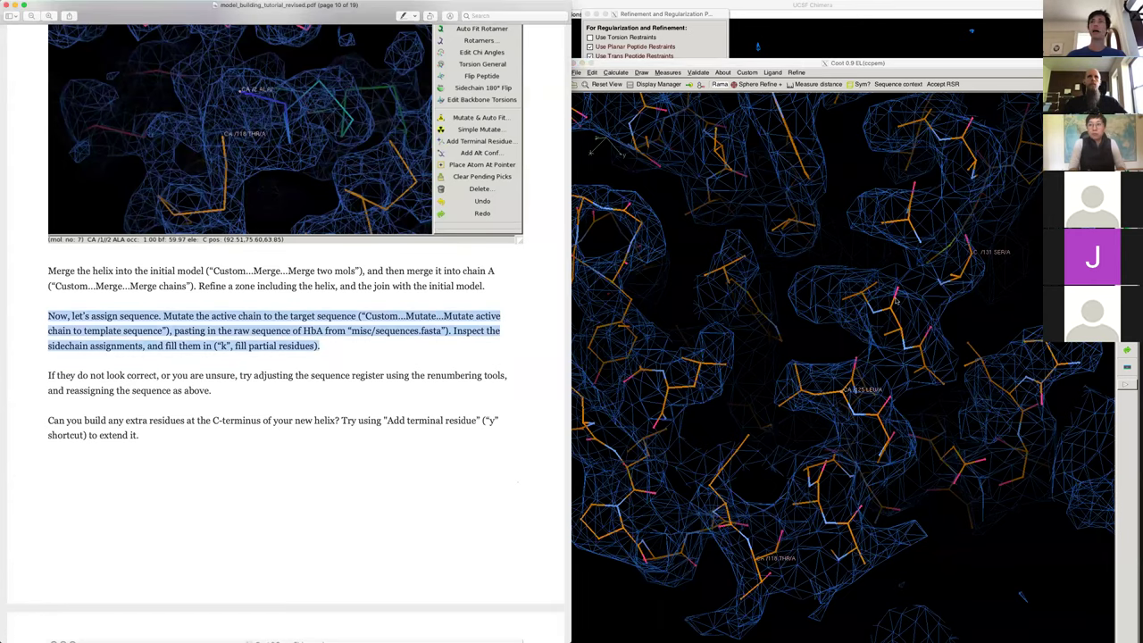
pyautogui.scroll(-1, 384, 445)
pyautogui.click(897, 310)
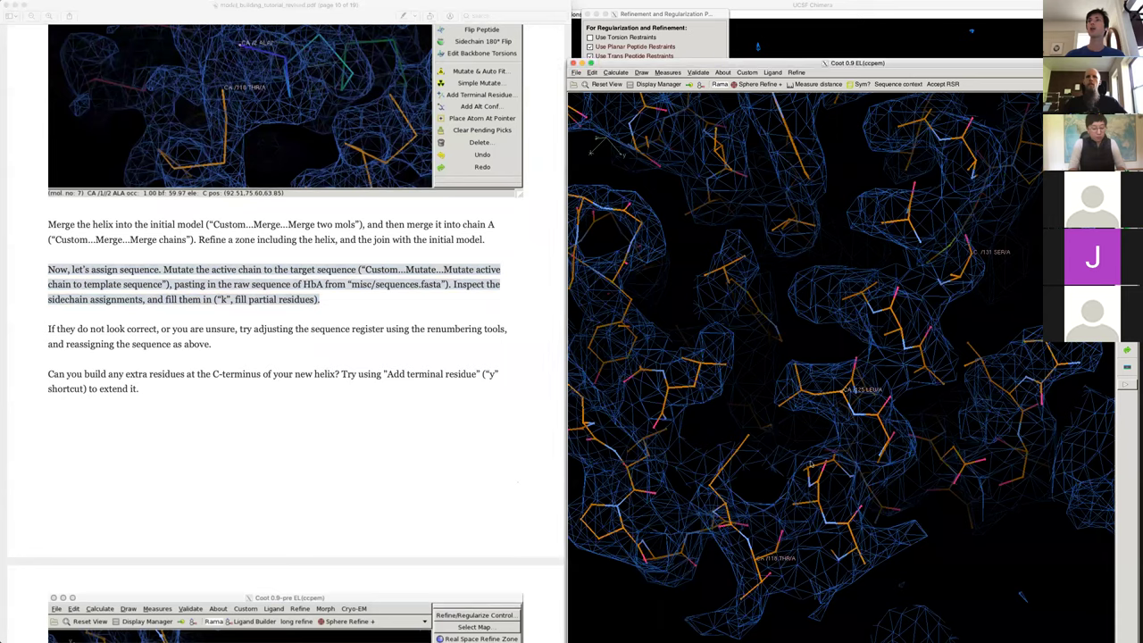
pyautogui.moveTo(848, 380); pyautogui.dragTo(940, 458)
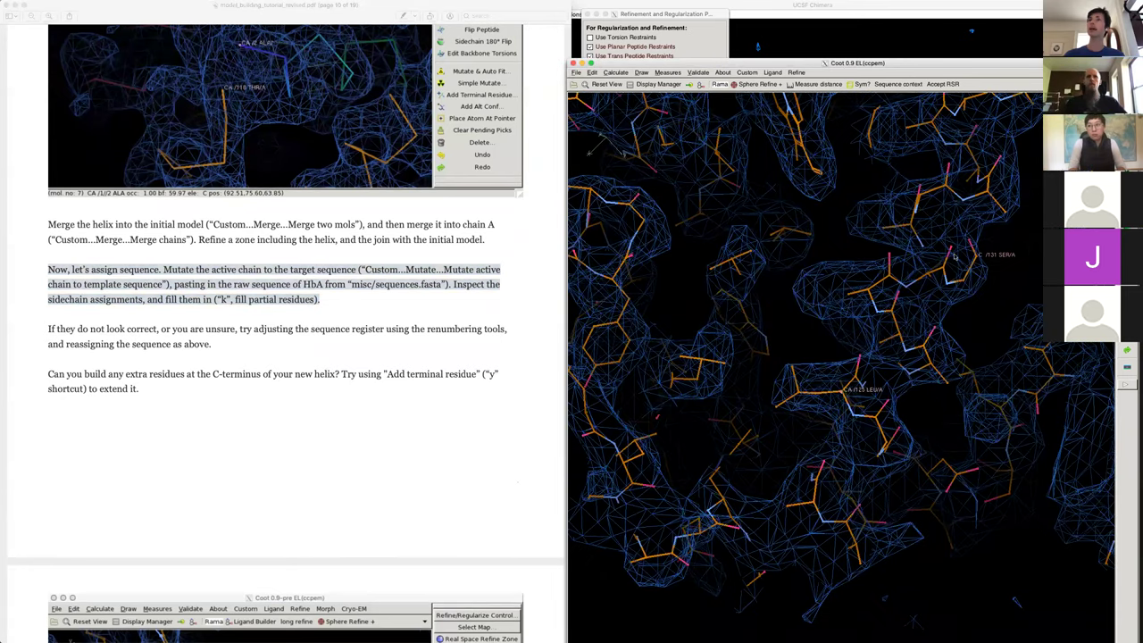
pyautogui.middleClick(1027, 95)
pyautogui.moveTo(776, 310); pyautogui.dragTo(1128, 407)
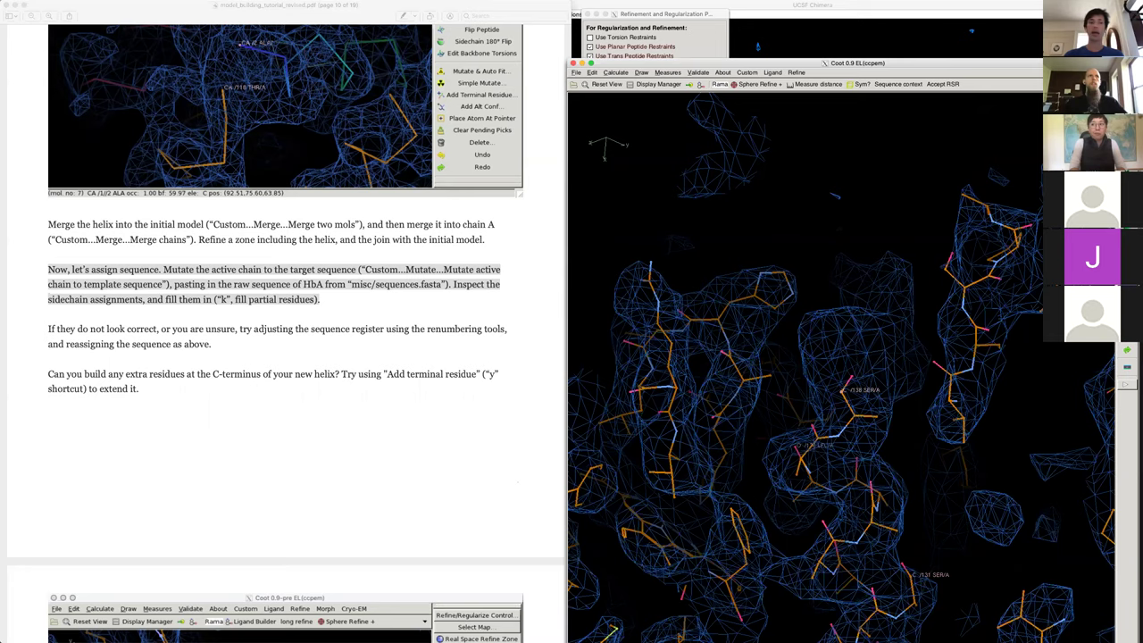
pyautogui.moveTo(880, 398); pyautogui.dragTo(886, 439)
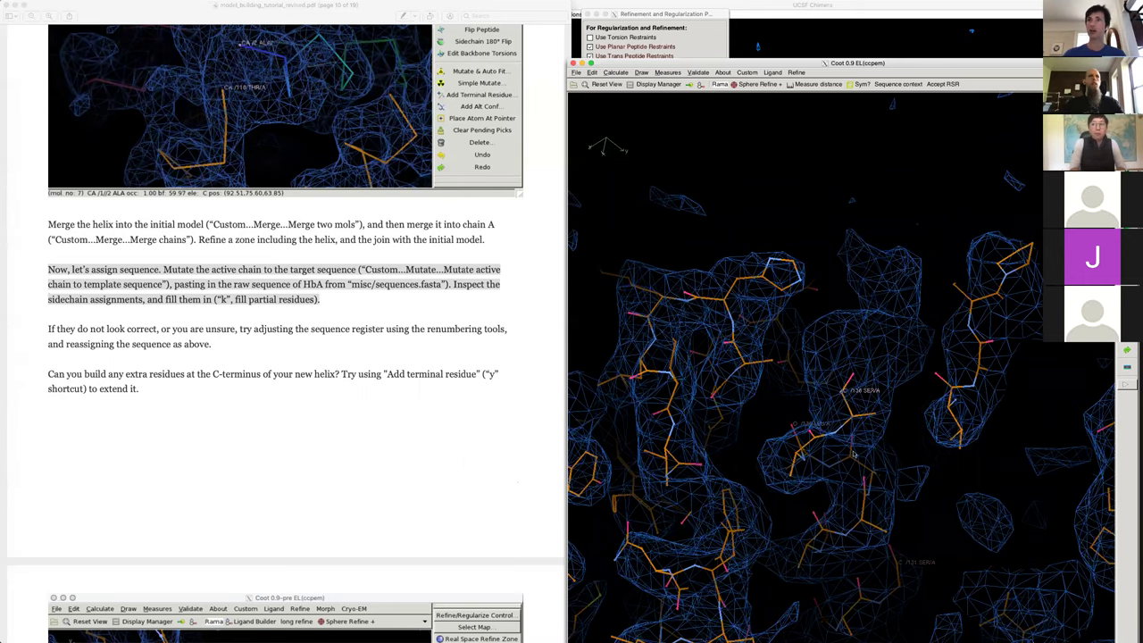
pyautogui.press('y')
pyautogui.moveTo(905, 436); pyautogui.dragTo(771, 390)
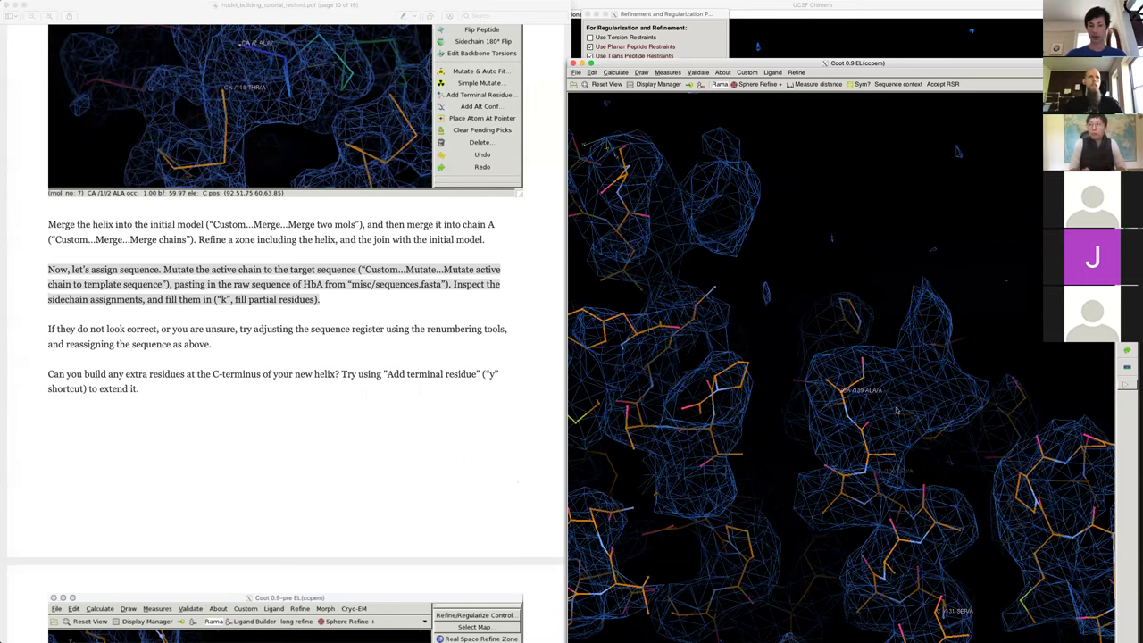
pyautogui.press('y')
pyautogui.moveTo(896, 411); pyautogui.dragTo(770, 390)
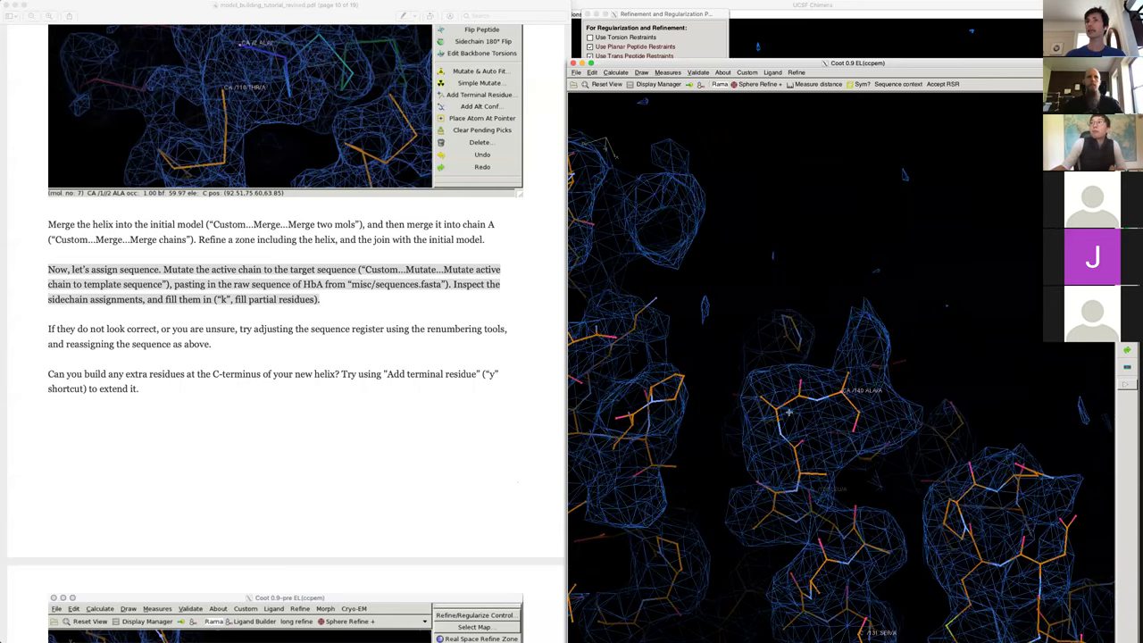
# - Refine the C-terminal zone of chain A up to residue 140, accept it and add one more terminal residue
pyautogui.click(848, 558)
pyautogui.click(867, 427)
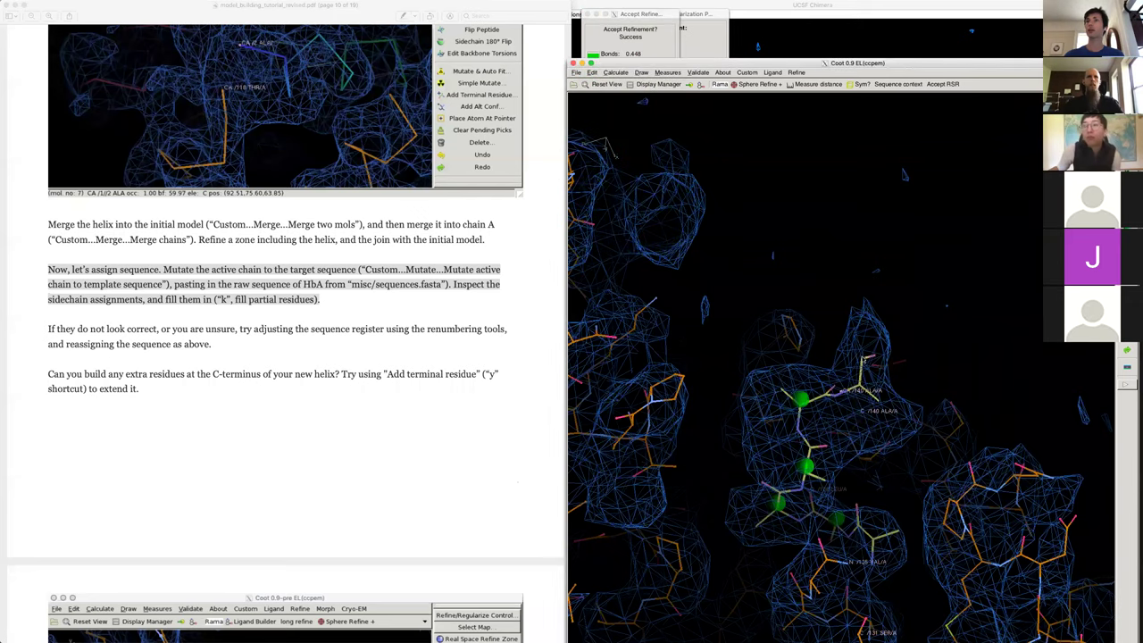
pyautogui.moveTo(861, 355); pyautogui.dragTo(918, 459)
pyautogui.press('Return')
pyautogui.press('y')
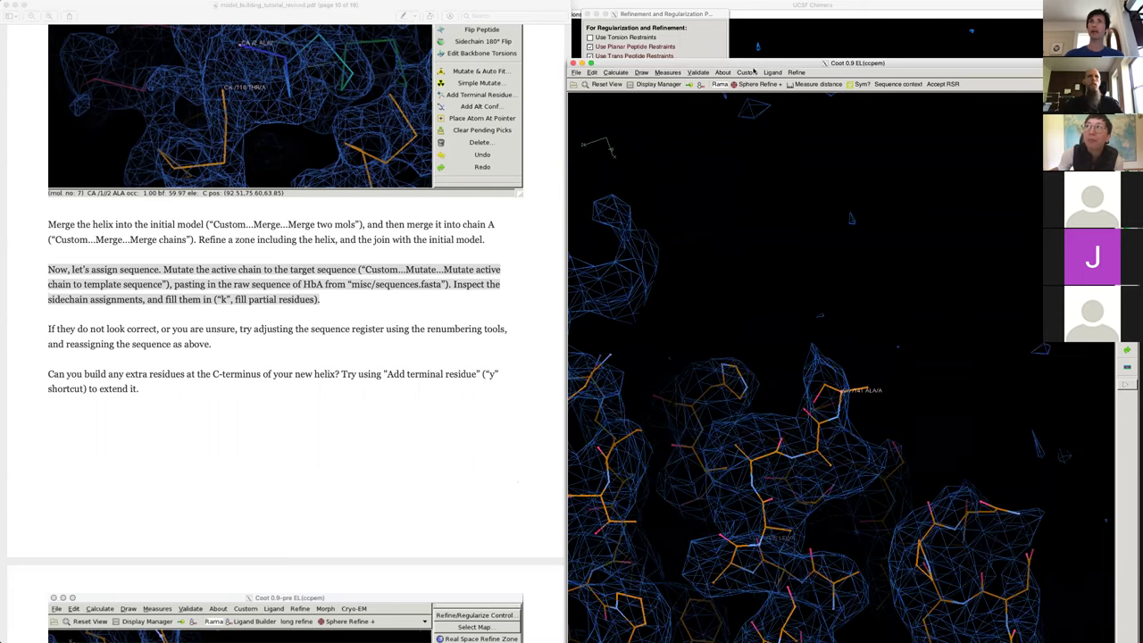
# - Mutate the active chain to the alpha subunit template sequence again, reusing the sequence already entered and PDB numbering
pyautogui.click(747, 72)
pyautogui.moveTo(779, 121)
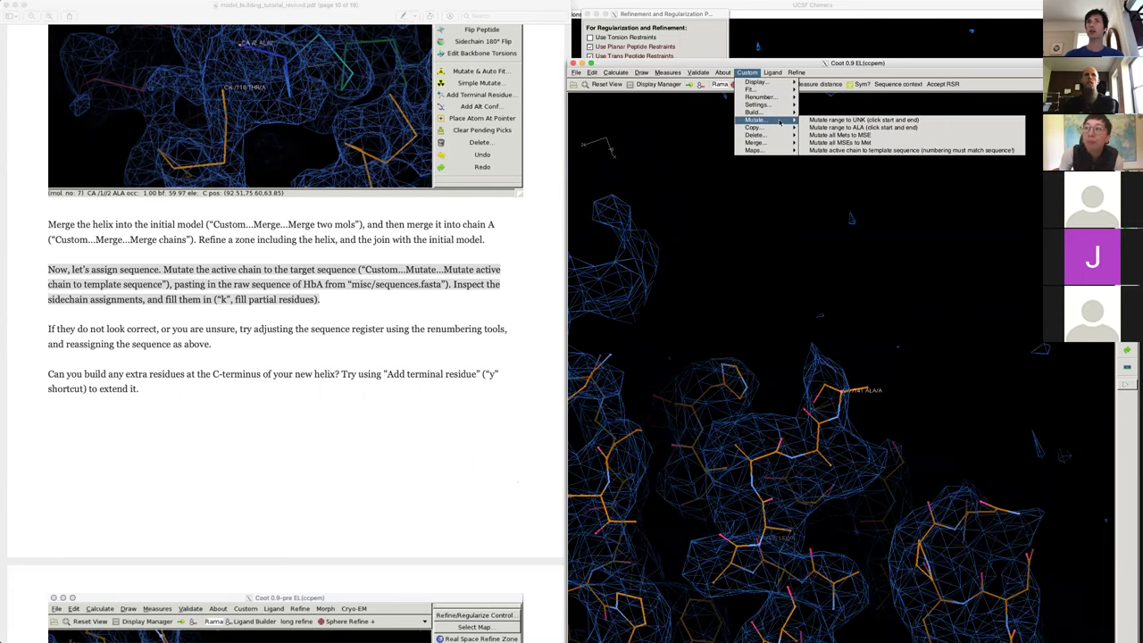
pyautogui.click(864, 152)
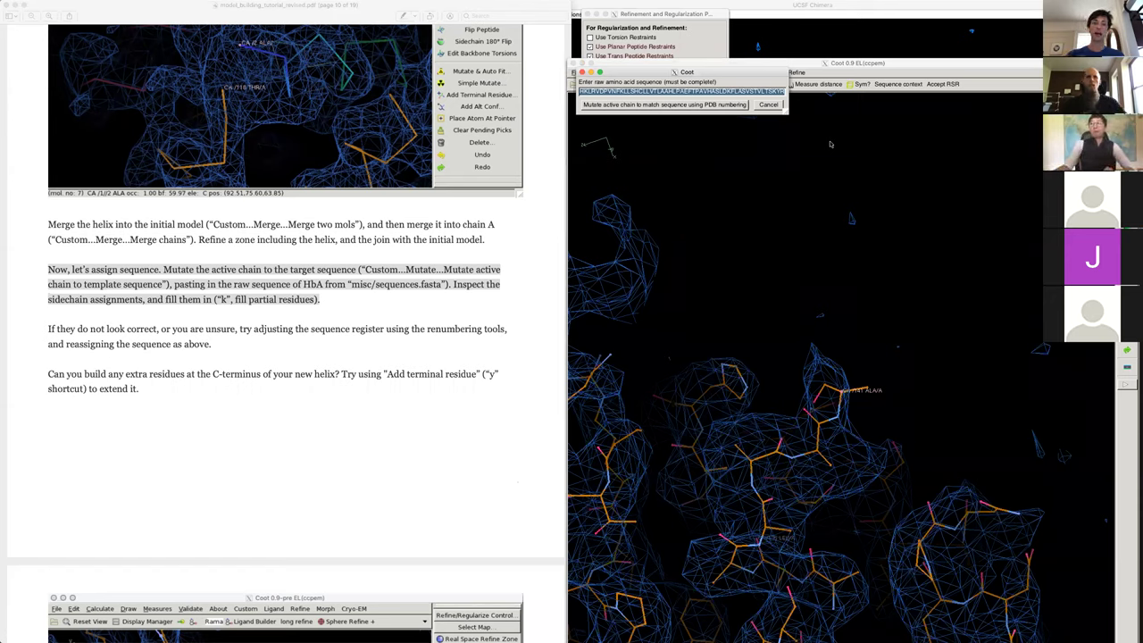
pyautogui.press('Return')
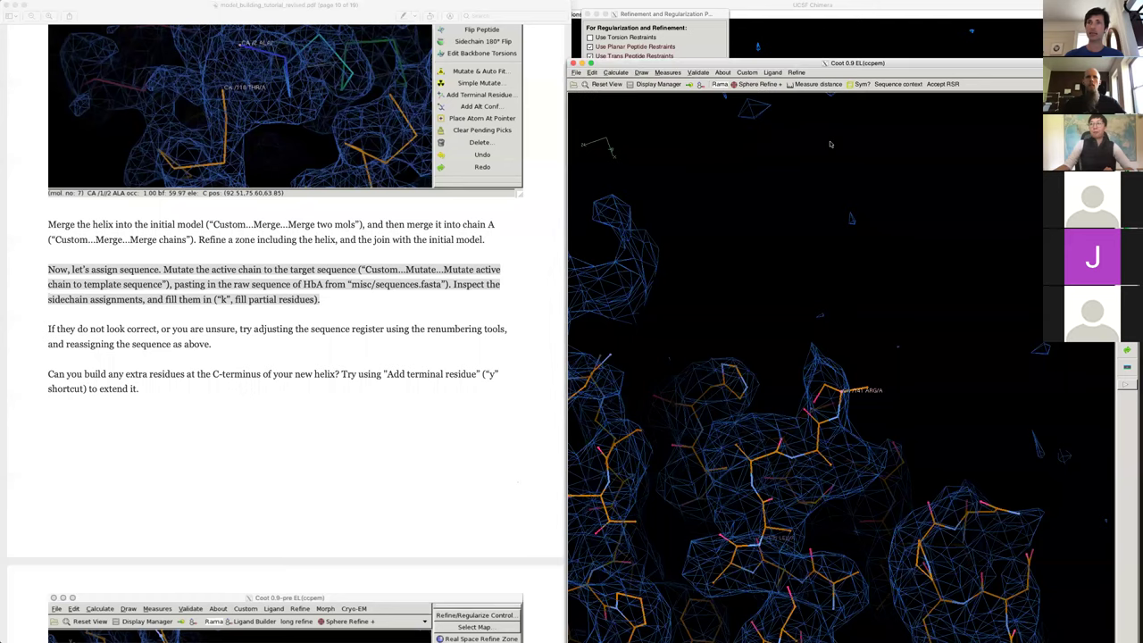
# - Label atoms in residues 138 to 140 of chain A and inspect the residue types assigned to the new C-terminus
pyautogui.click(833, 467)
pyautogui.doubleClick(753, 463)
pyautogui.moveTo(754, 462)
pyautogui.mouseDown()
pyautogui.moveTo(742, 493)
pyautogui.moveTo(719, 487)
pyautogui.moveTo(759, 490)
pyautogui.moveTo(746, 483)
pyautogui.mouseUp()
pyautogui.moveTo(840, 390); pyautogui.dragTo(762, 493)
pyautogui.click(761, 492)
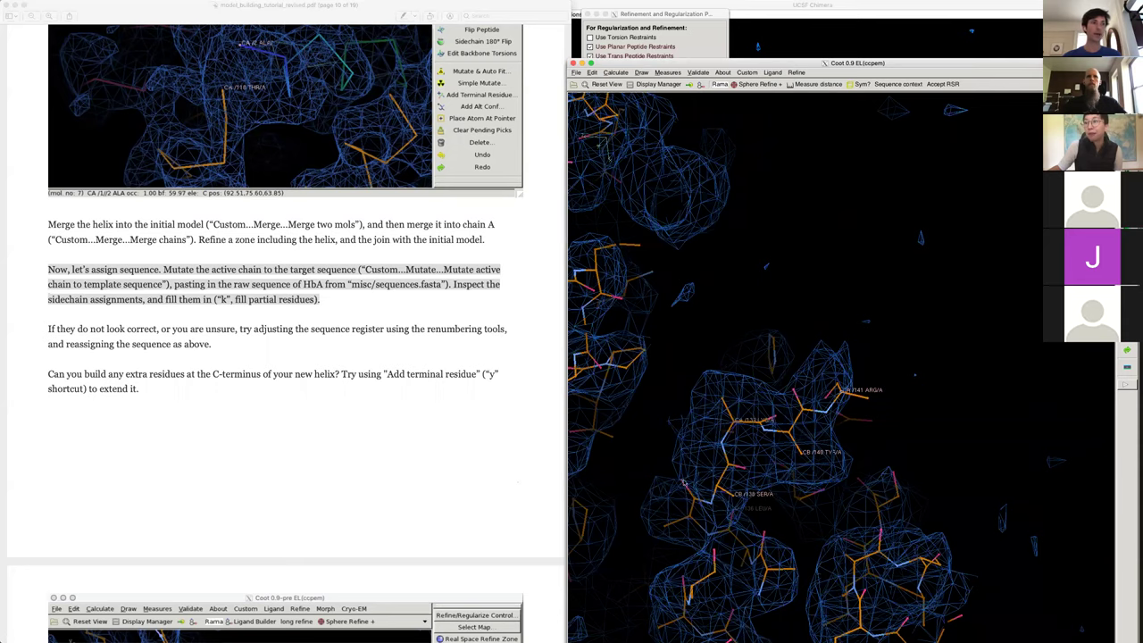
pyautogui.moveTo(684, 482); pyautogui.dragTo(693, 488)
# - Read the tutorial's section on using XtalPred secondary structure and disorder predictions, highlighting part of its paragraph
pyautogui.scroll(-5, 249, 449)
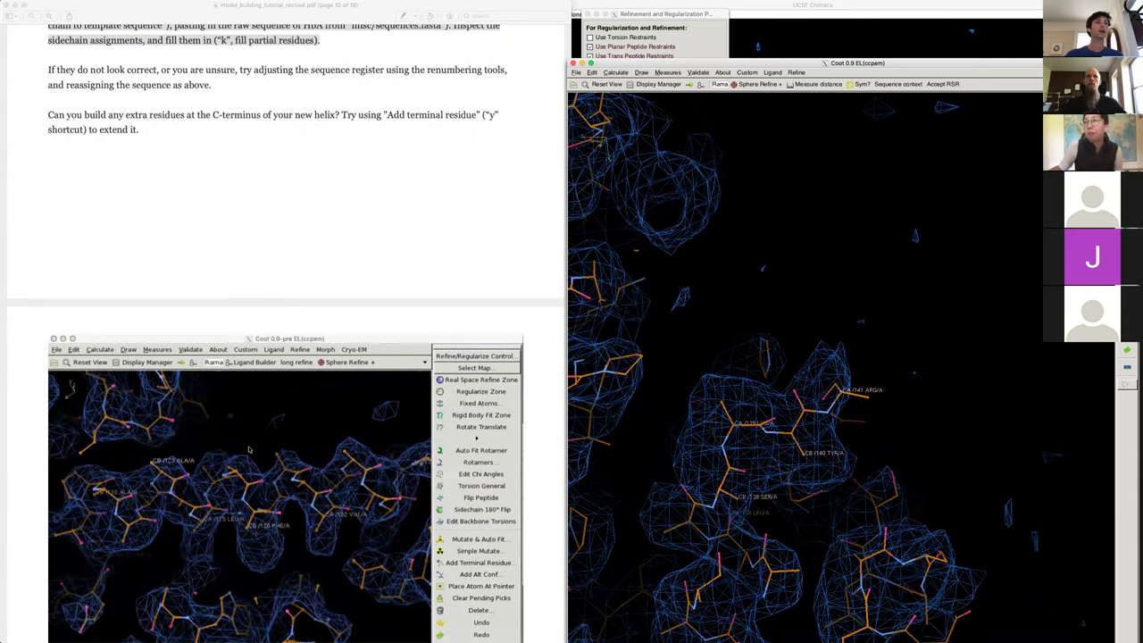
pyautogui.scroll(-3, 249, 449)
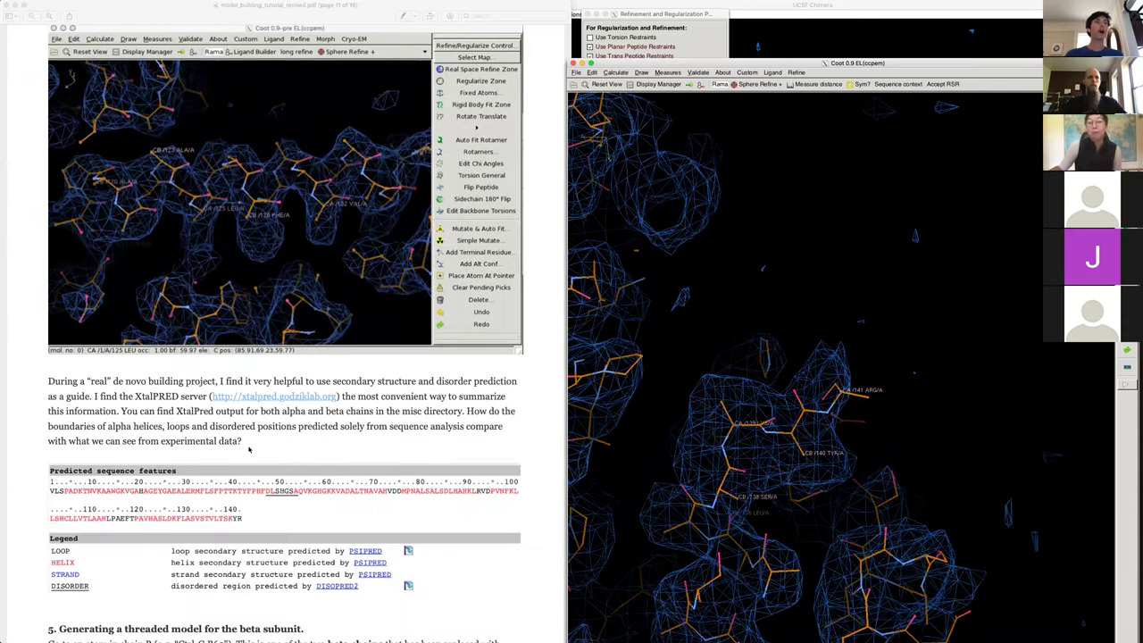
pyautogui.moveTo(49, 254); pyautogui.dragTo(305, 283)
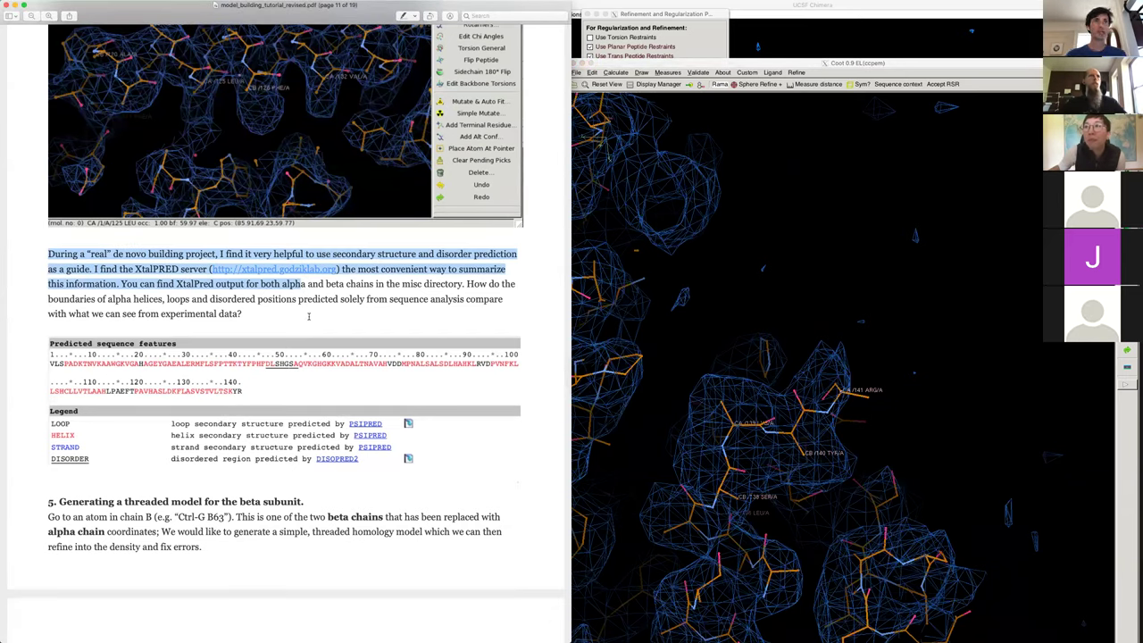
pyautogui.click(308, 316)
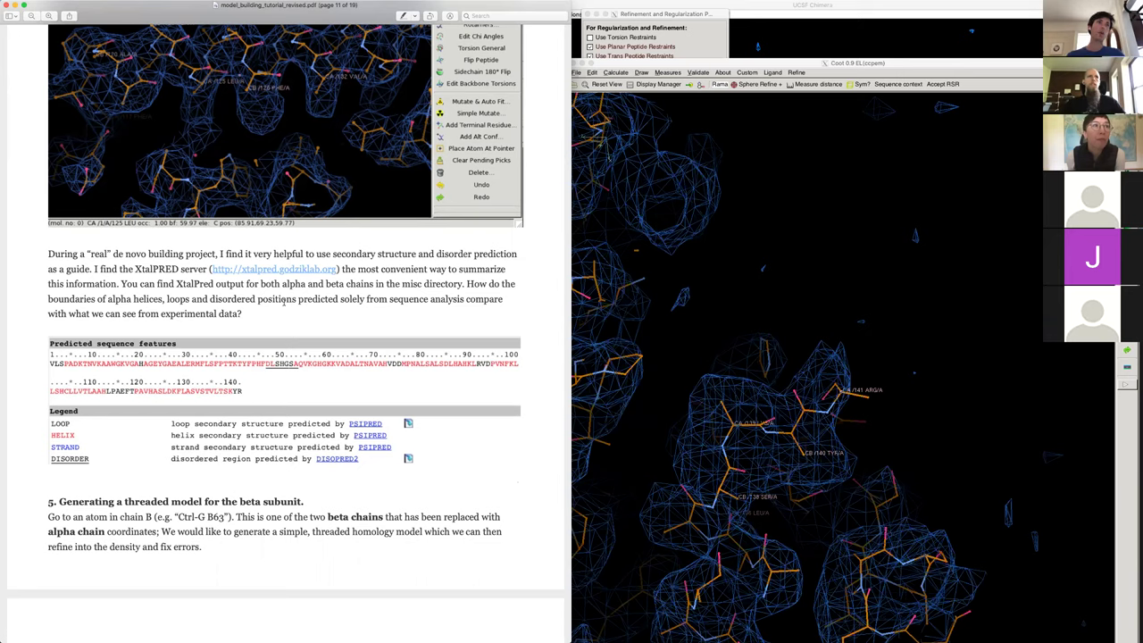
# - Highlight the XtalPred server address in the tutorial and read the predicted sequence features below it
pyautogui.doubleClick(340, 268)
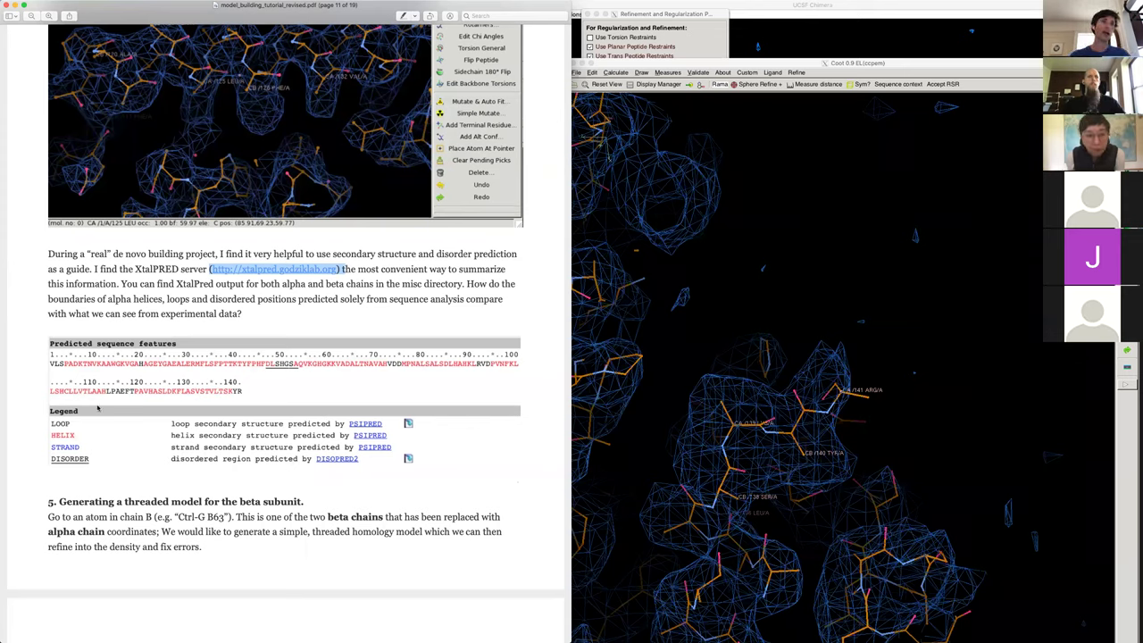
pyautogui.click(430, 418)
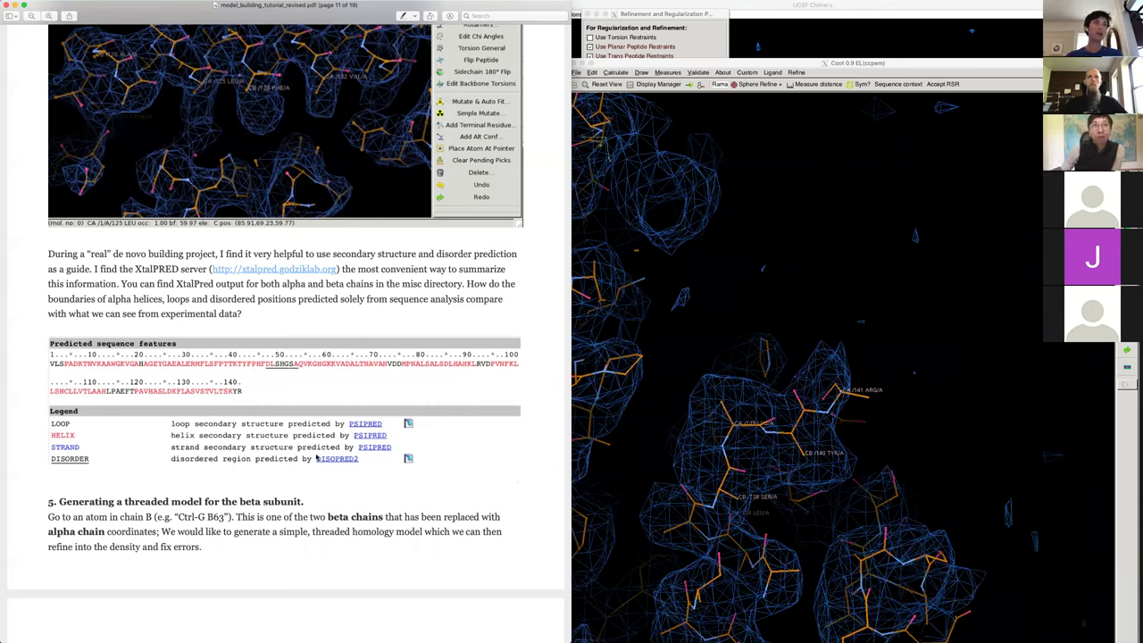
# - Display the model in Coot as a C-alpha trace and examine chain A's C-terminal helix against the helix prediction
pyautogui.click(757, 488)
pyautogui.moveTo(745, 515); pyautogui.dragTo(802, 406)
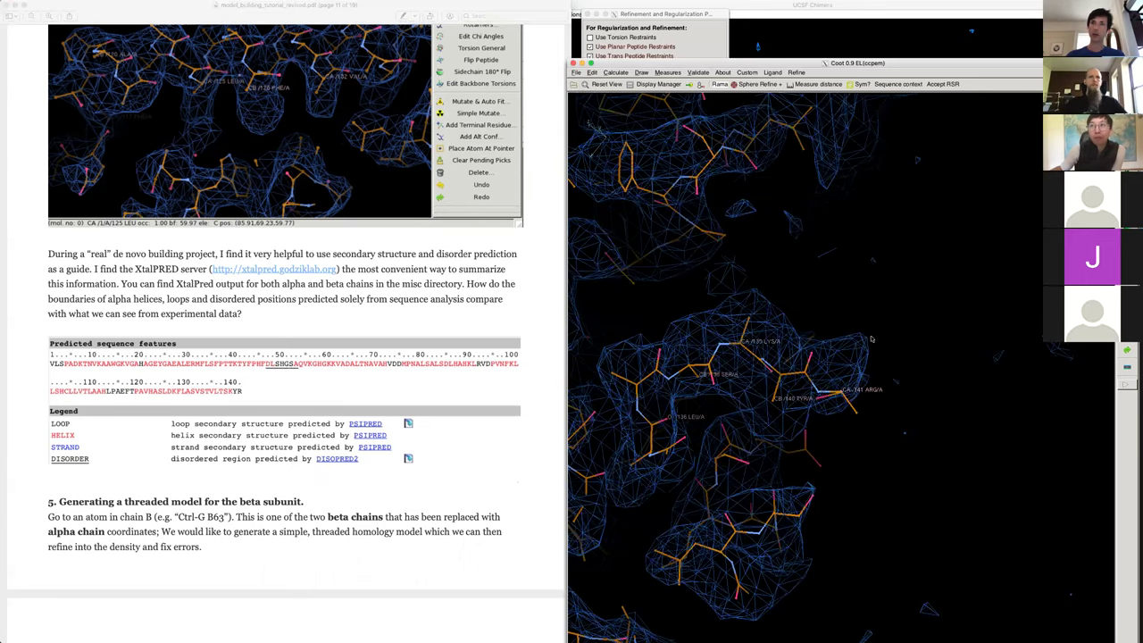
pyautogui.moveTo(872, 339); pyautogui.dragTo(738, 434)
pyautogui.press('[')
pyautogui.moveTo(900, 413)
pyautogui.keyDown('ctrl'); pyautogui.mouseDown()
pyautogui.moveTo(1006, 434)
pyautogui.moveTo(1044, 423)
pyautogui.mouseUp(); pyautogui.keyUp('ctrl')
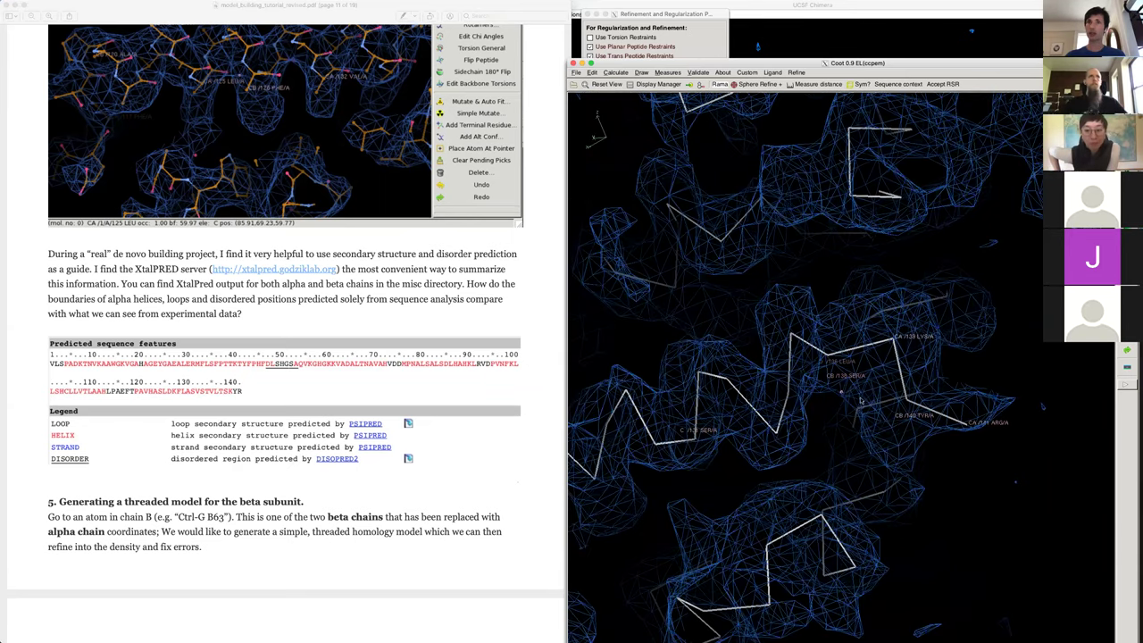
pyautogui.moveTo(846, 451); pyautogui.dragTo(778, 478, button='right')
pyautogui.keyDown('ctrl'); pyautogui.moveTo(778, 479); pyautogui.dragTo(866, 467); pyautogui.keyUp('ctrl')
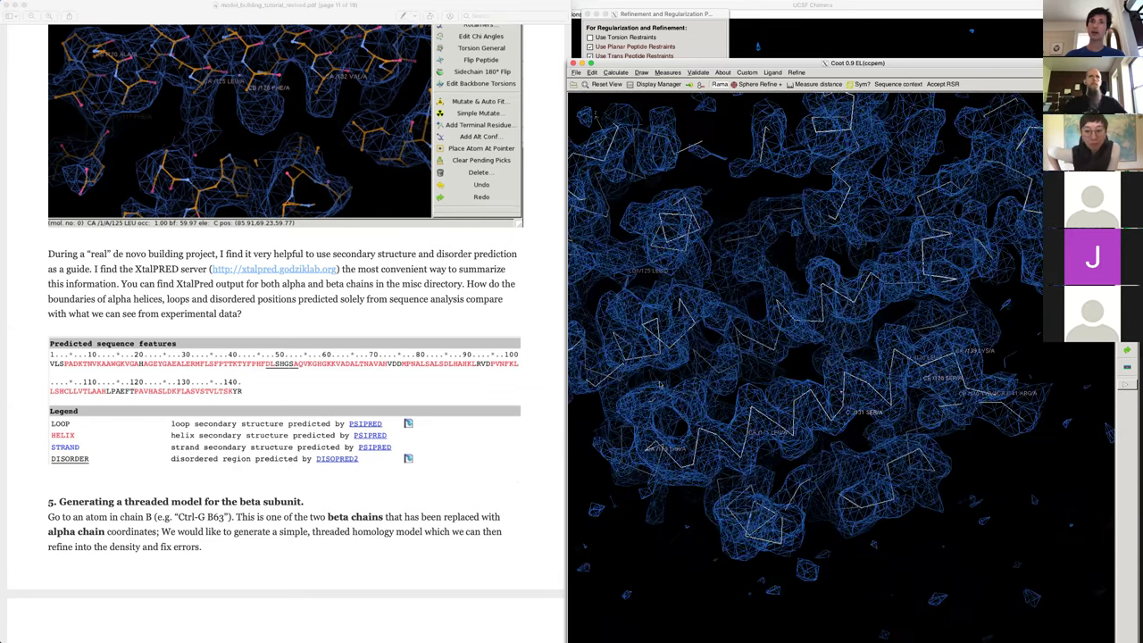
pyautogui.moveTo(810, 435)
pyautogui.mouseDown()
pyautogui.moveTo(810, 396)
pyautogui.moveTo(902, 370)
pyautogui.mouseUp()
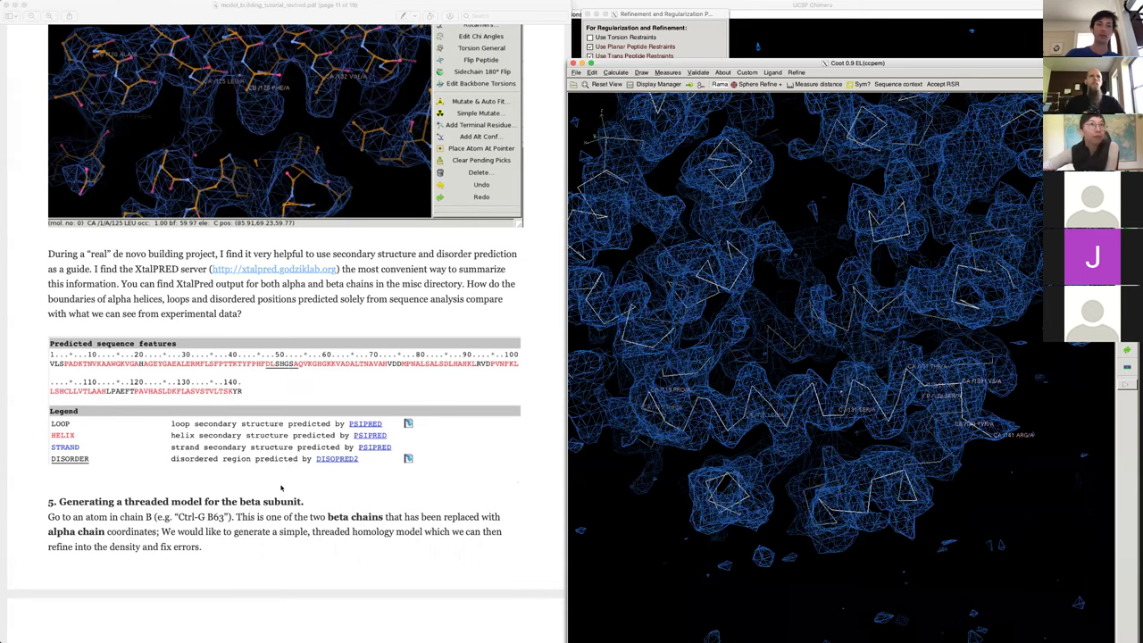
# - Centre the view on residue 63 of chain B, as the tutorial's beta subunit section instructs
pyautogui.scroll(-1, 280, 488)
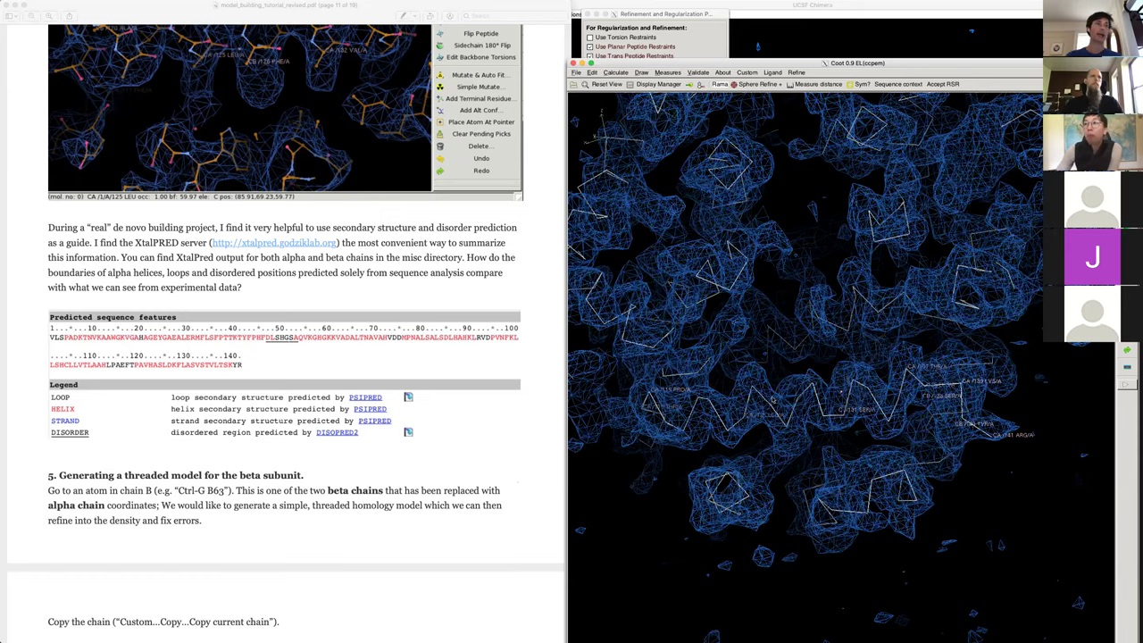
pyautogui.moveTo(779, 424); pyautogui.dragTo(777, 406)
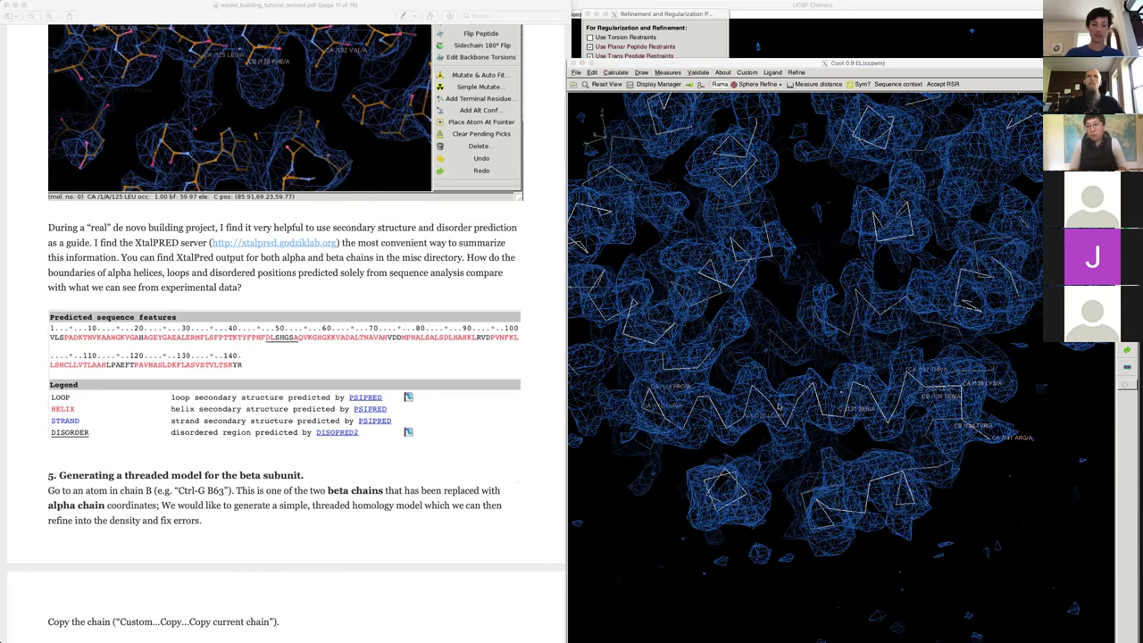
pyautogui.press('Return')
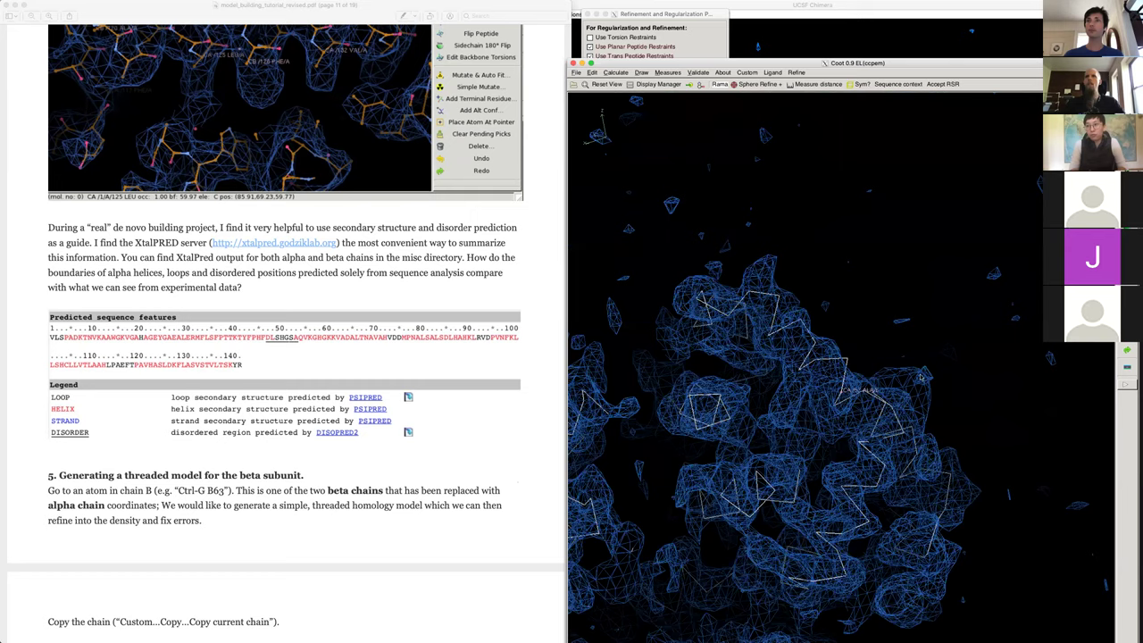
pyautogui.moveTo(702, 454); pyautogui.dragTo(973, 250)
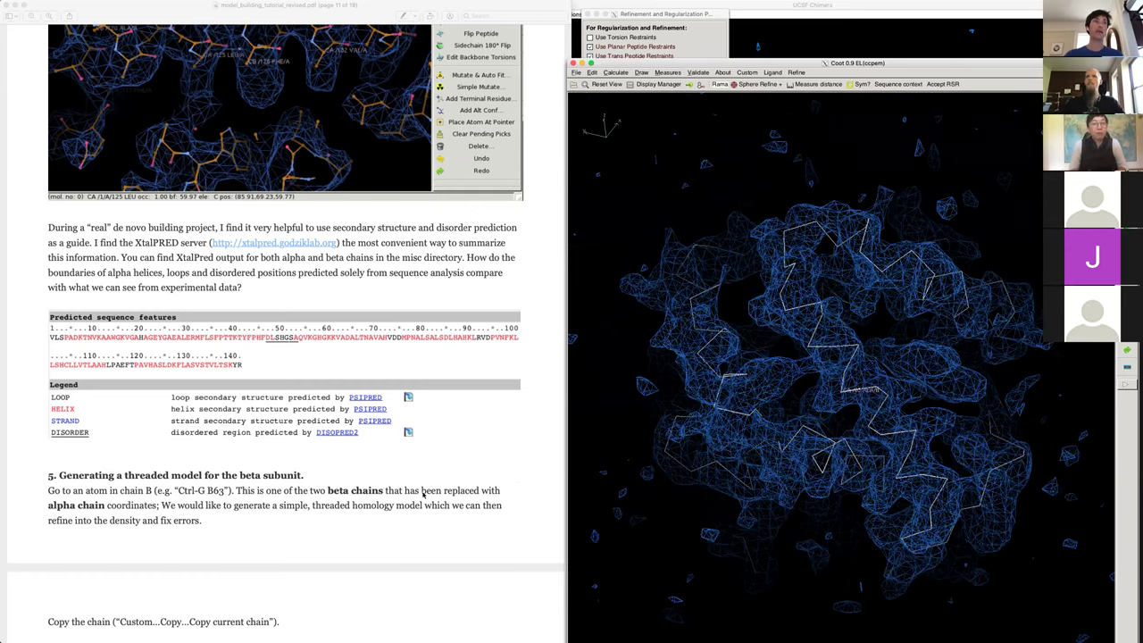
# - Copy the current chain B into a separate molecule
pyautogui.scroll(-5, 423, 492)
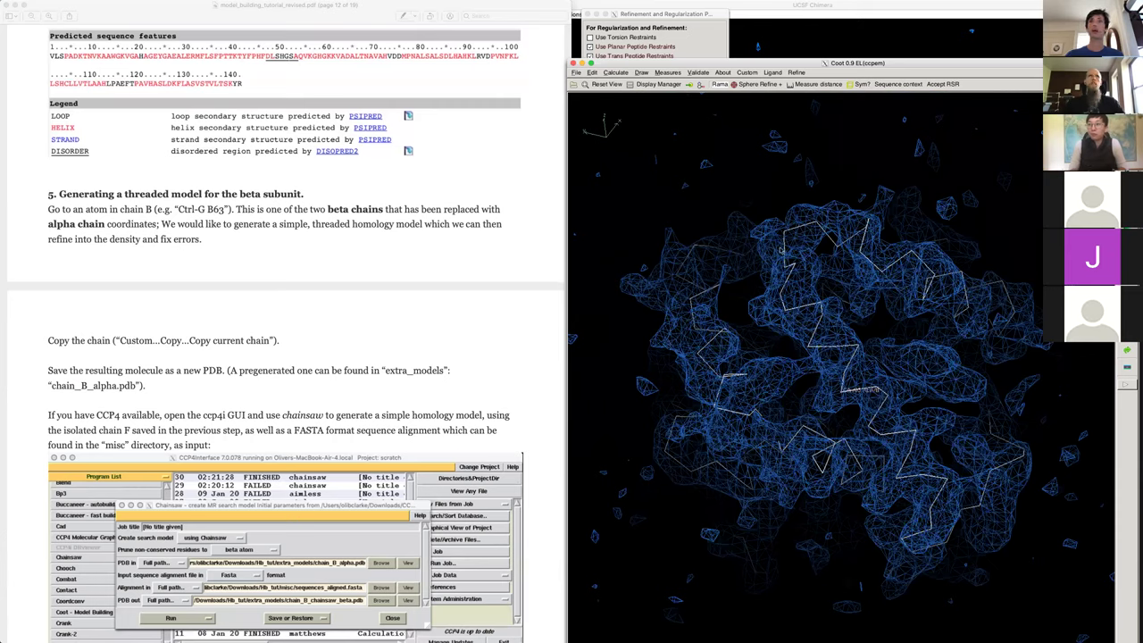
pyautogui.click(748, 72)
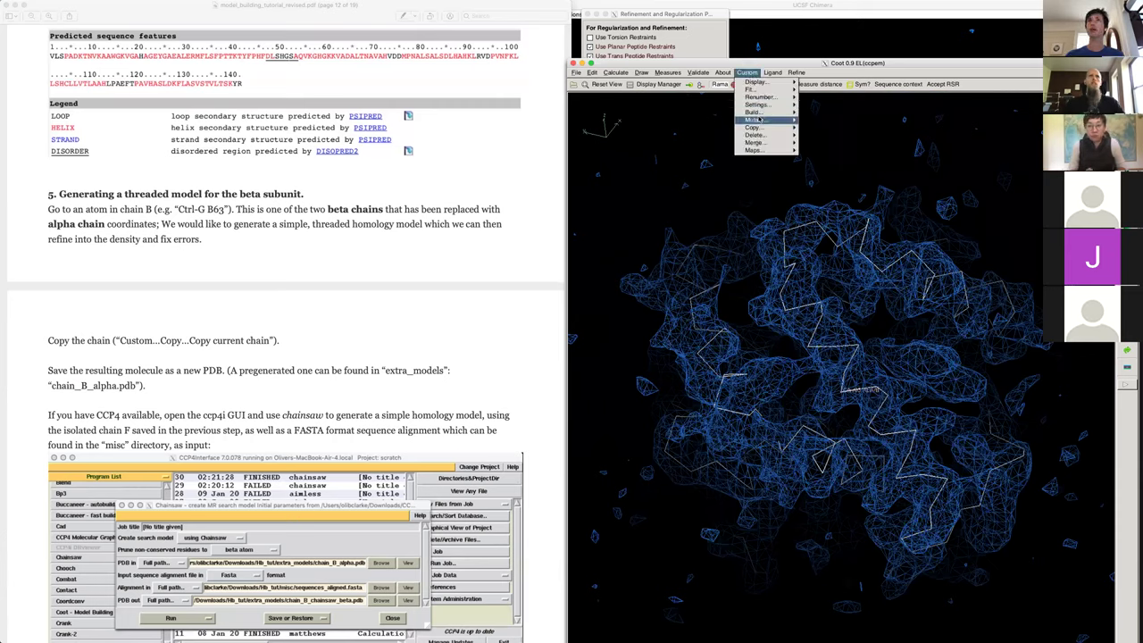
pyautogui.moveTo(754, 127)
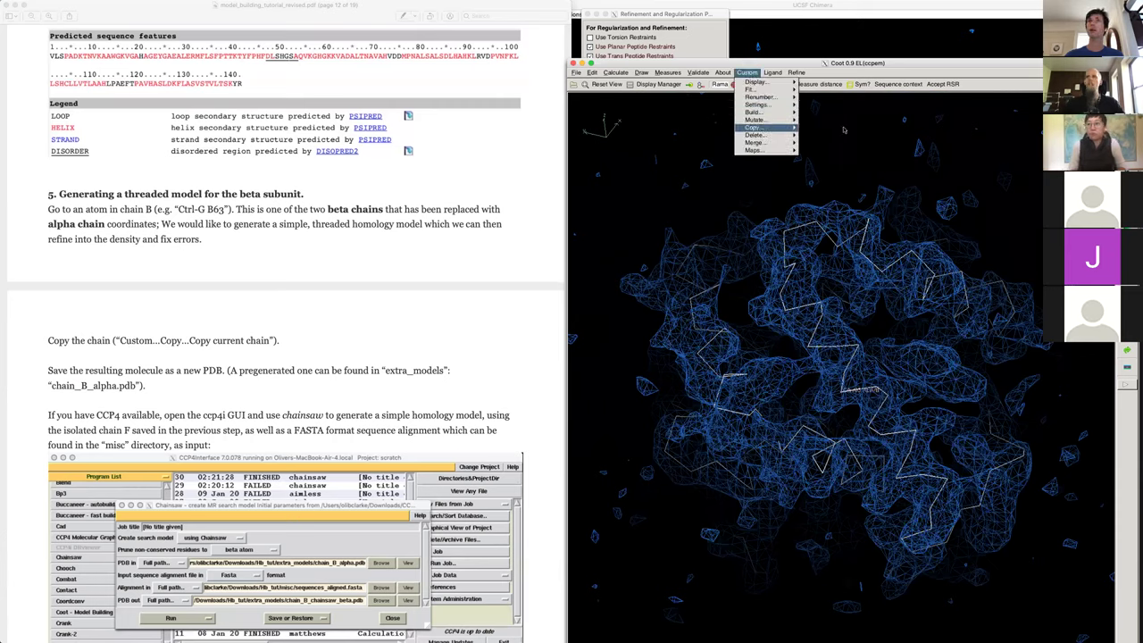
pyautogui.click(843, 132)
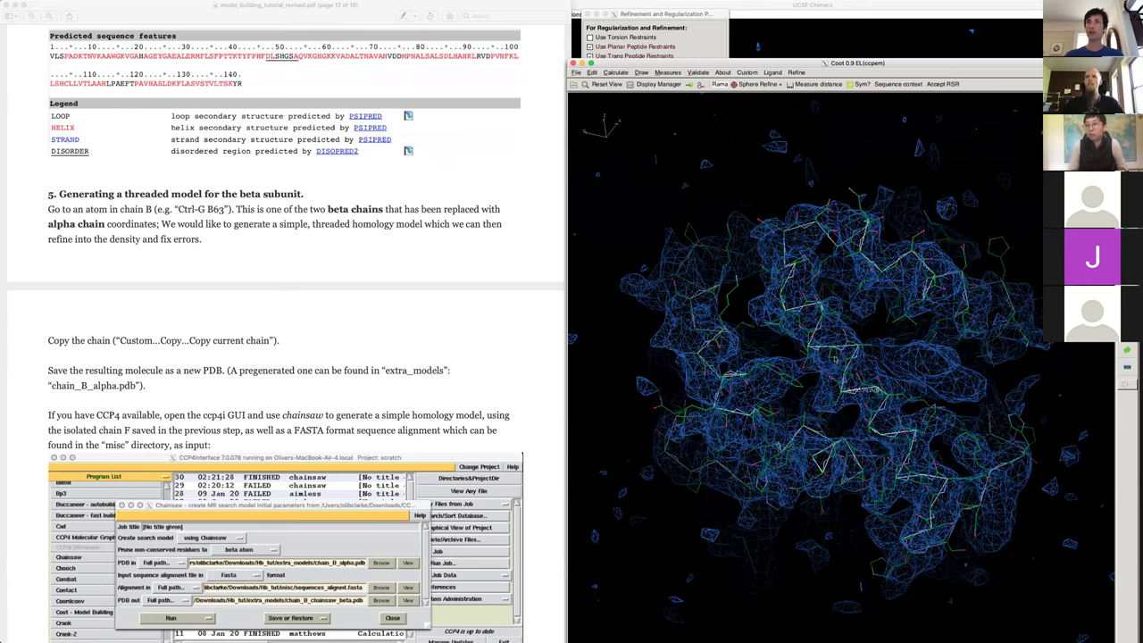
# - Hide the density map and view the copied chain within the whole model
pyautogui.press('`')
pyautogui.moveTo(792, 354); pyautogui.dragTo(848, 366, button='right')
pyautogui.moveTo(848, 366); pyautogui.dragTo(907, 385)
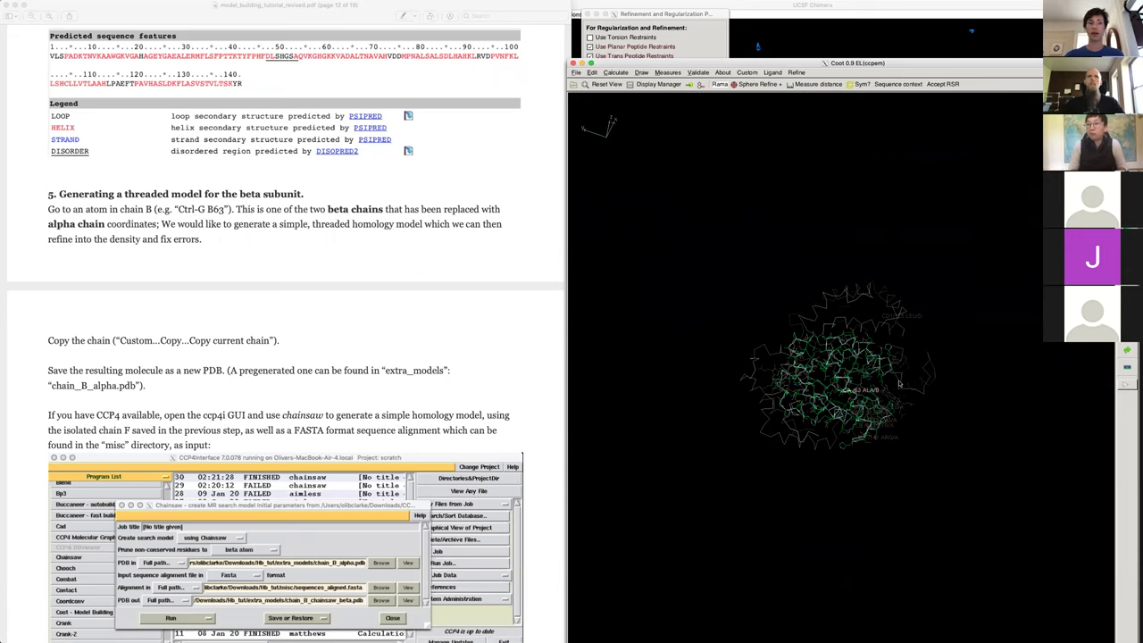
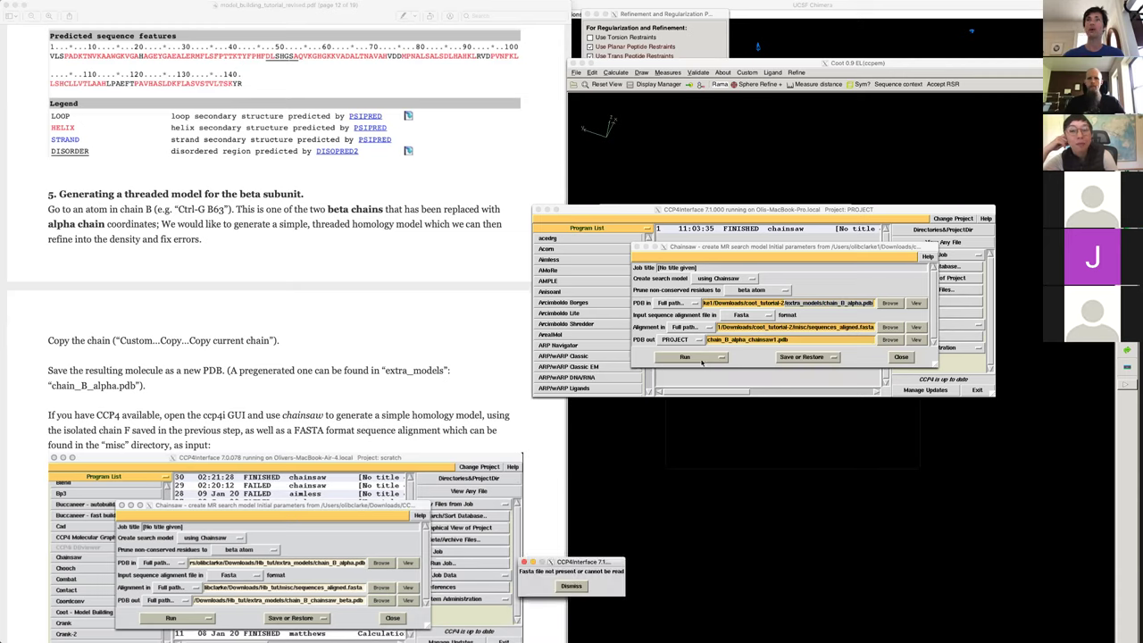
# - Try to run Chainsaw in CCP4Interface on chain_B_alpha.pdb with sequences_aligned.fasta, check the alignment format options, and quit CCP4Interface
pyautogui.click(699, 359)
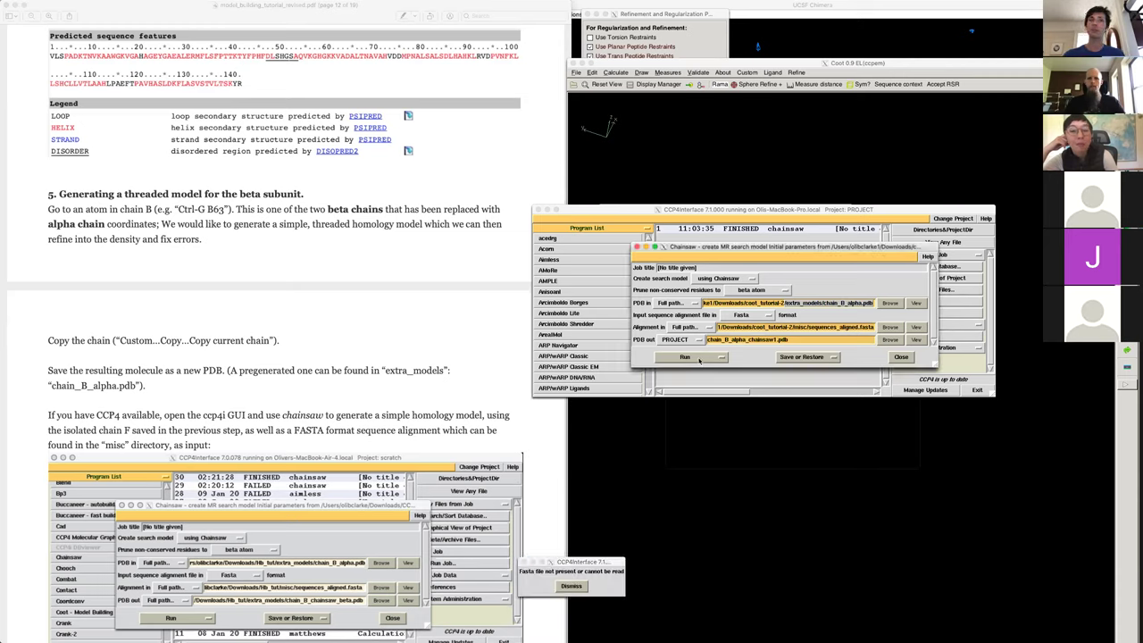
pyautogui.click(610, 561)
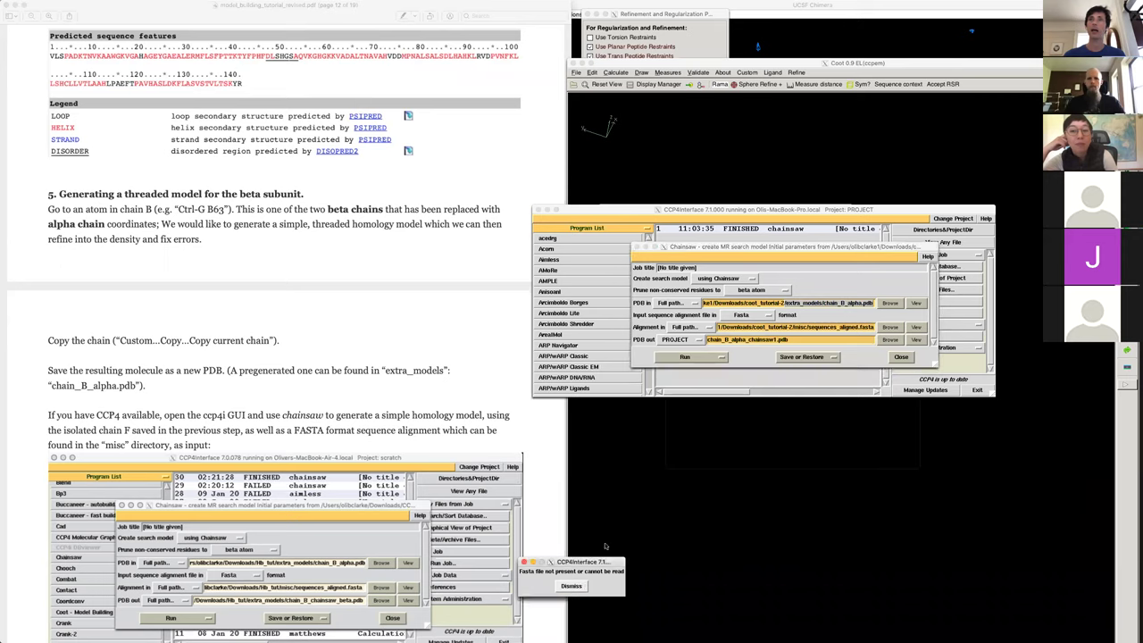
pyautogui.click(572, 587)
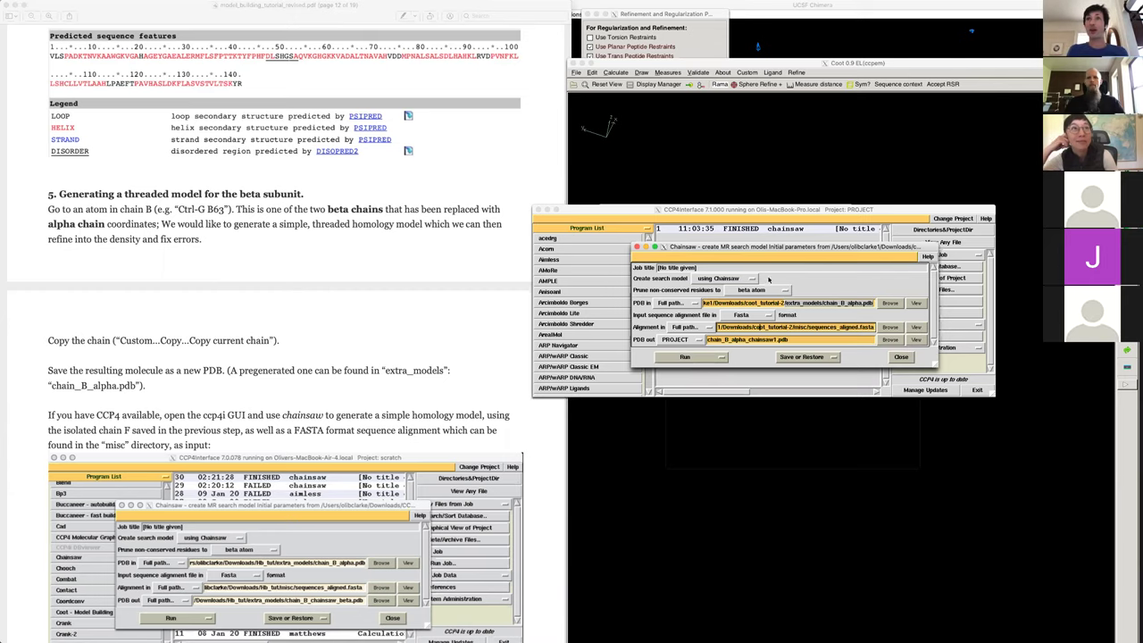
pyautogui.click(745, 315)
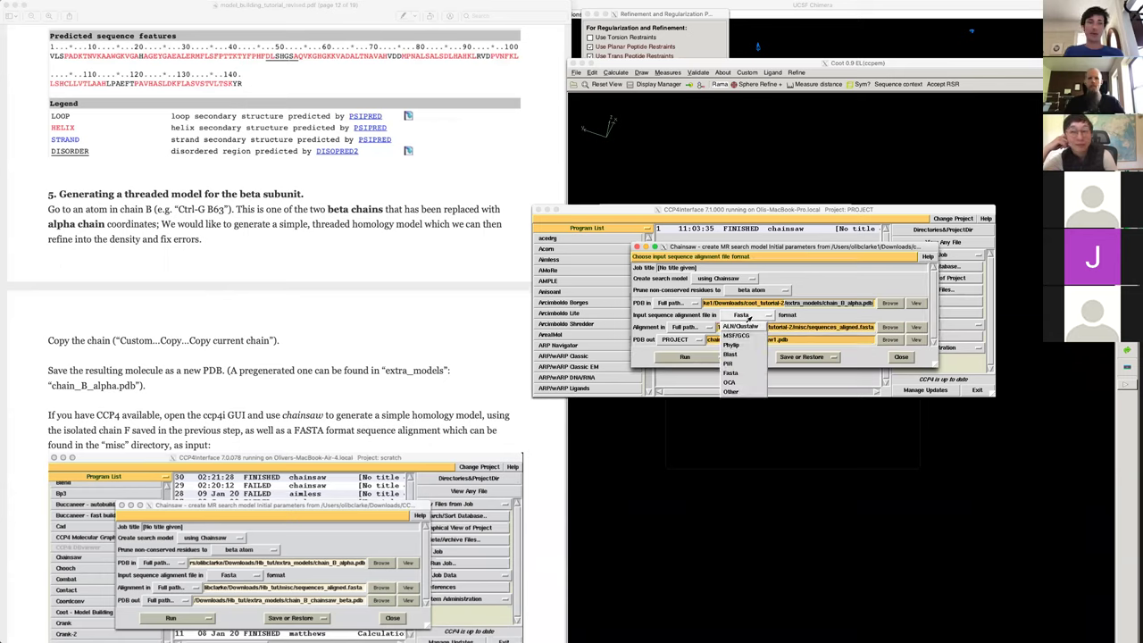
pyautogui.click(872, 364)
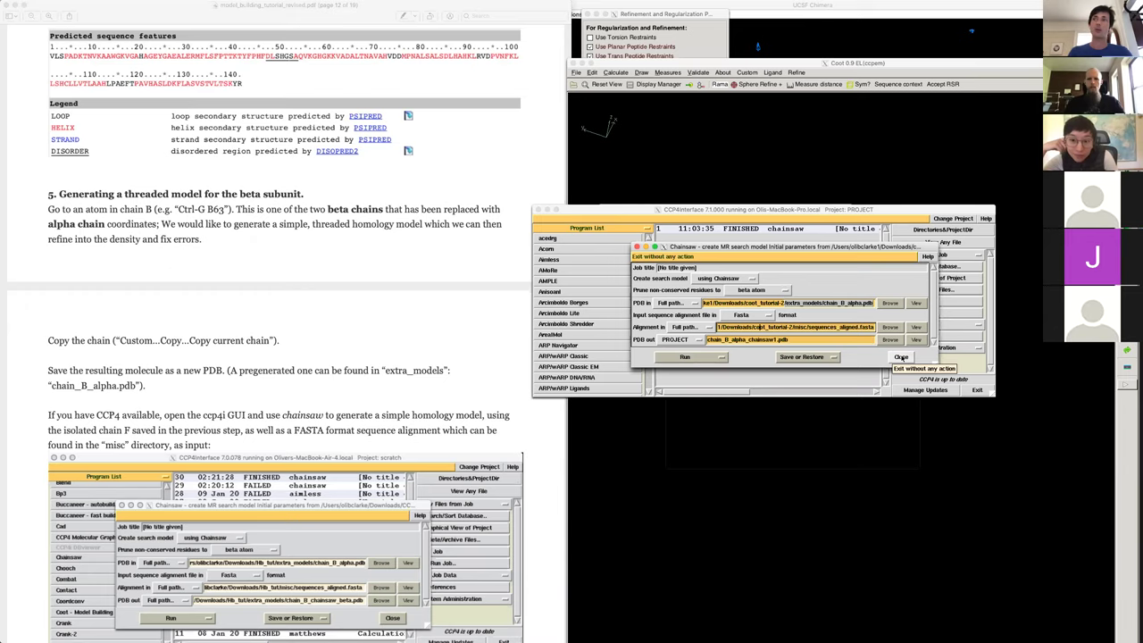
pyautogui.click(901, 357)
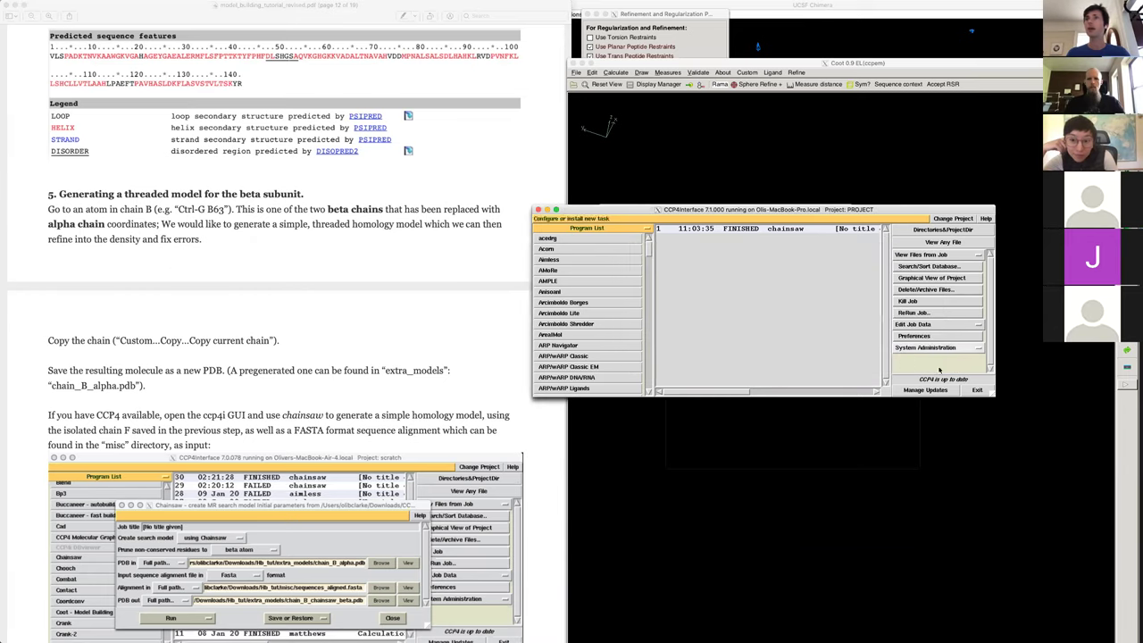
pyautogui.click(980, 392)
# - Centre on residue 61 of the copied chain B in Coot and delete that copy
pyautogui.moveTo(815, 327); pyautogui.dragTo(864, 425)
pyautogui.moveTo(864, 425); pyautogui.dragTo(872, 457, button='right')
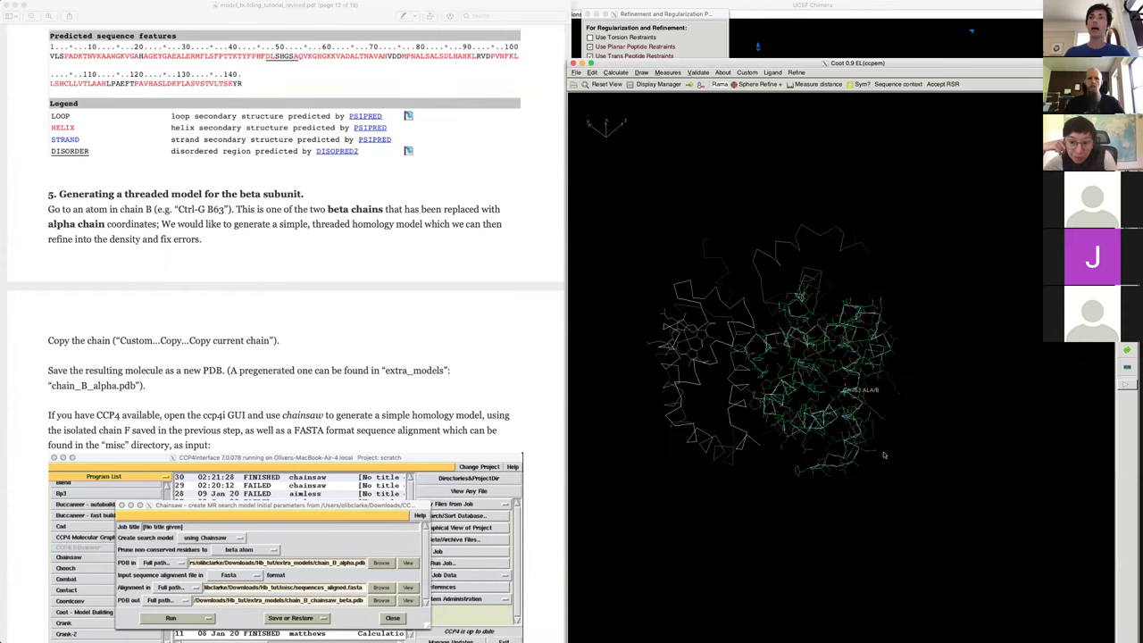
pyautogui.middleClick(883, 419)
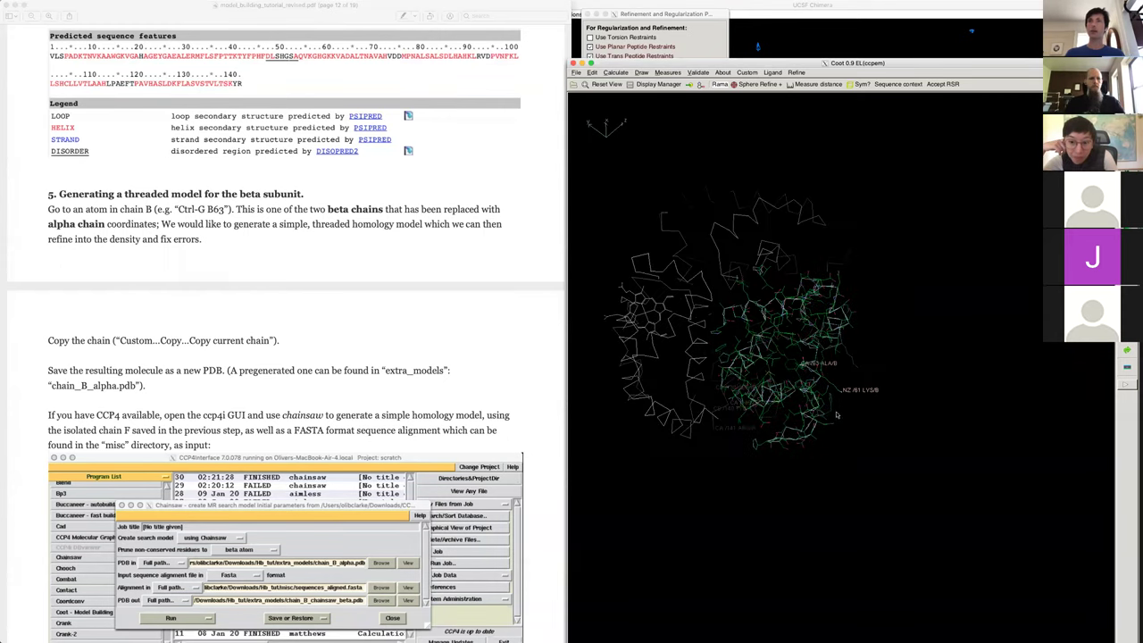
pyautogui.click(746, 73)
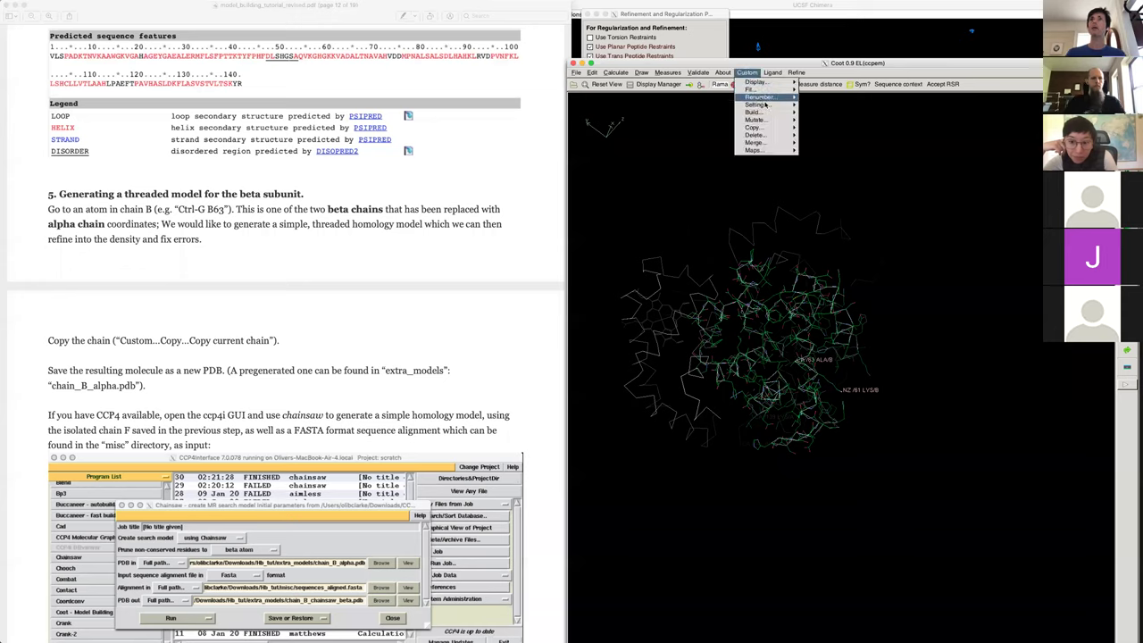
pyautogui.moveTo(754, 128)
pyautogui.click(866, 136)
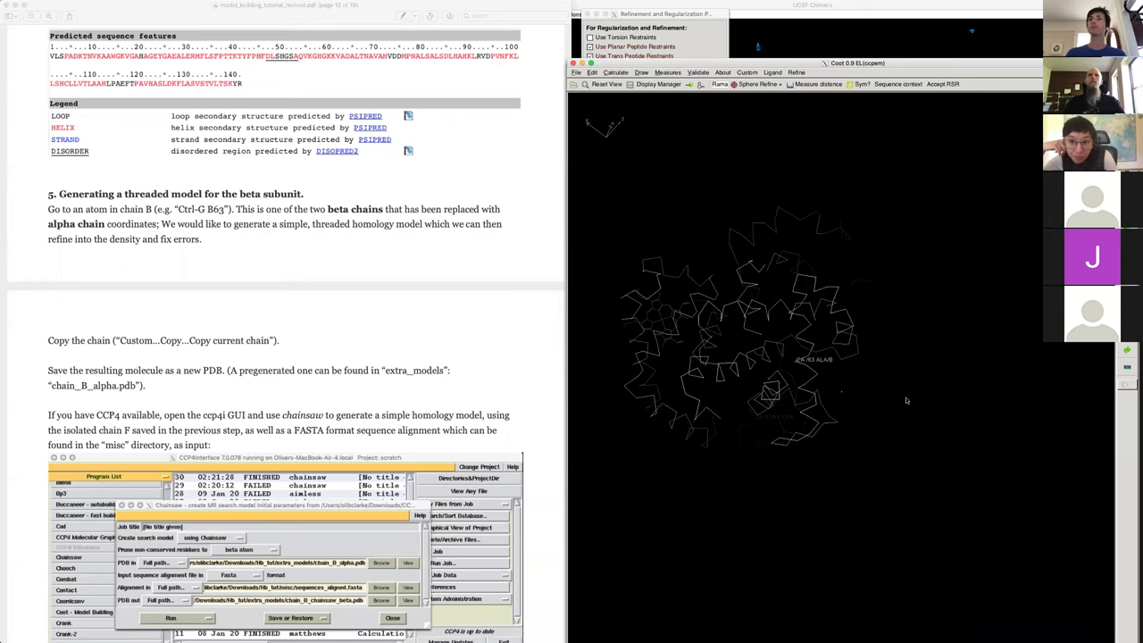
# - Open the coordinates file browser for loading a model
pyautogui.click(579, 73)
pyautogui.click(584, 84)
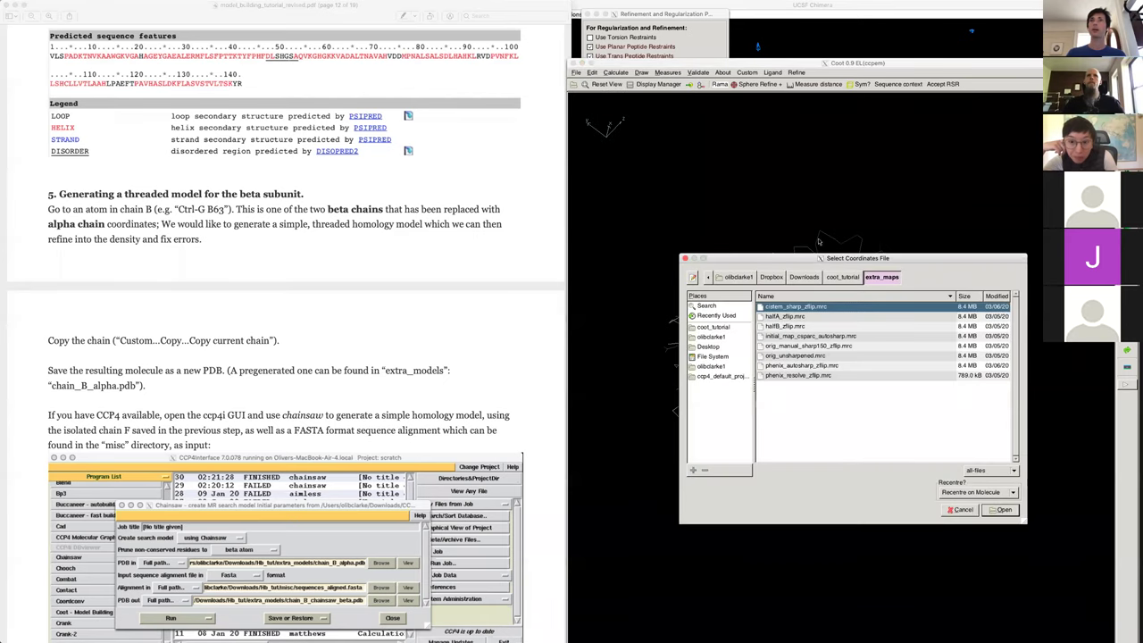
# - Load the threaded beta-subunit model chain_B_chainsaw_beta.pdb from the coot_tutorial extra_models folder
pyautogui.click(841, 277)
pyautogui.click(780, 327)
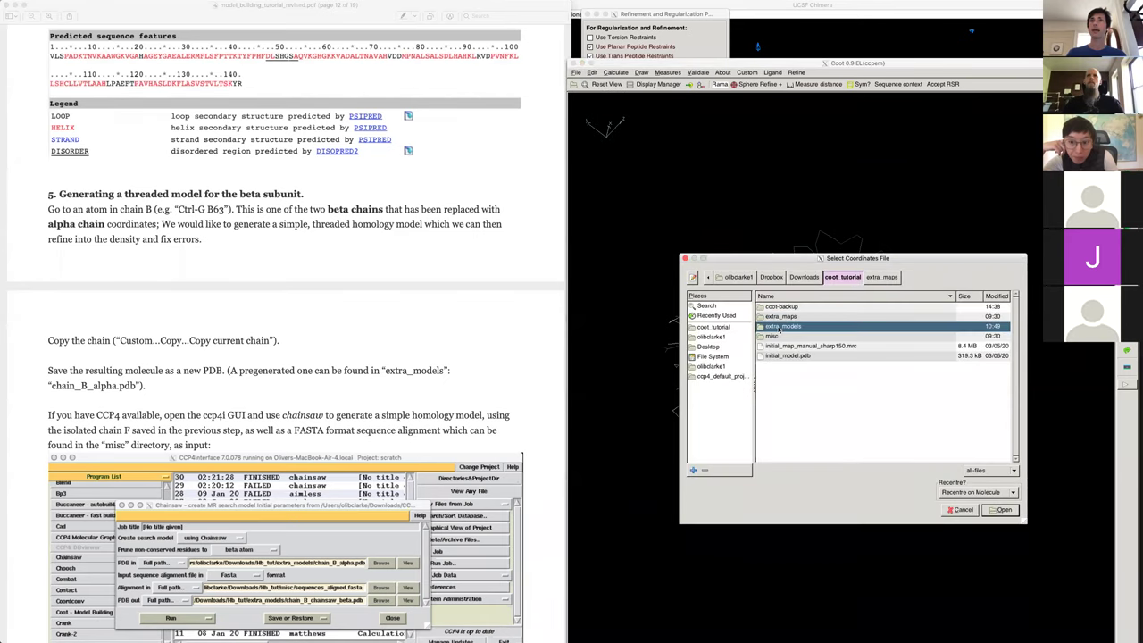
pyautogui.doubleClick(779, 327)
pyautogui.click(796, 326)
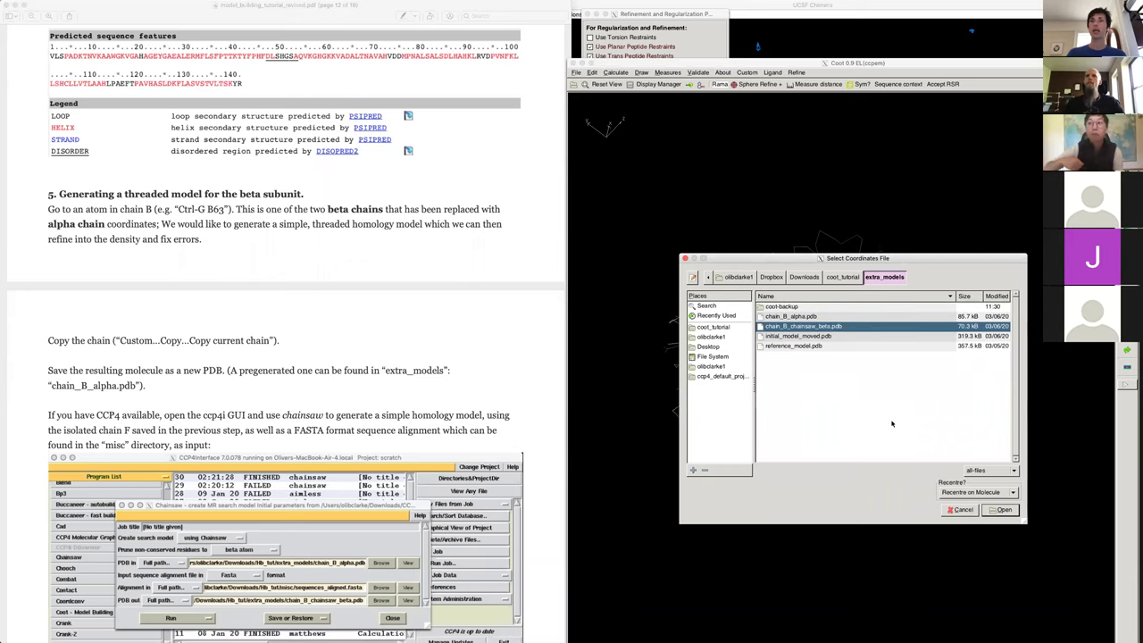
pyautogui.click(1000, 509)
# - Show both models as full atomic bonds and examine the threaded chain overlaid on the original chain B
pyautogui.moveTo(819, 473); pyautogui.dragTo(787, 468)
pyautogui.press('[')
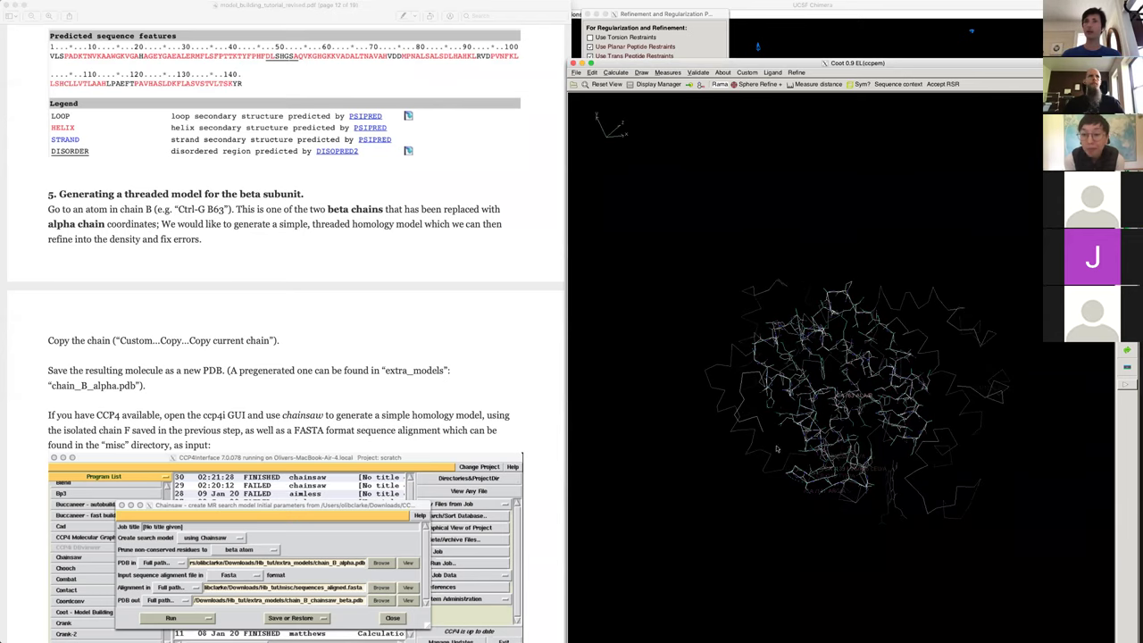
pyautogui.middleClick(744, 376)
pyautogui.press('[')
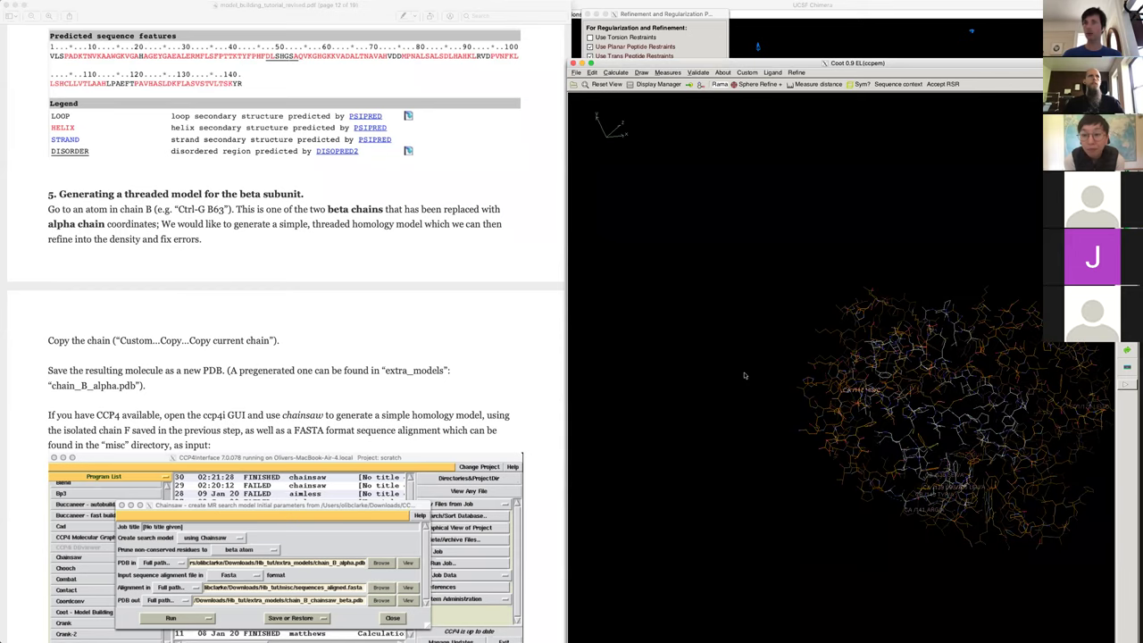
pyautogui.moveTo(745, 375); pyautogui.dragTo(715, 437)
pyautogui.moveTo(716, 438); pyautogui.dragTo(757, 473, button='right')
pyautogui.moveTo(757, 473); pyautogui.dragTo(733, 419)
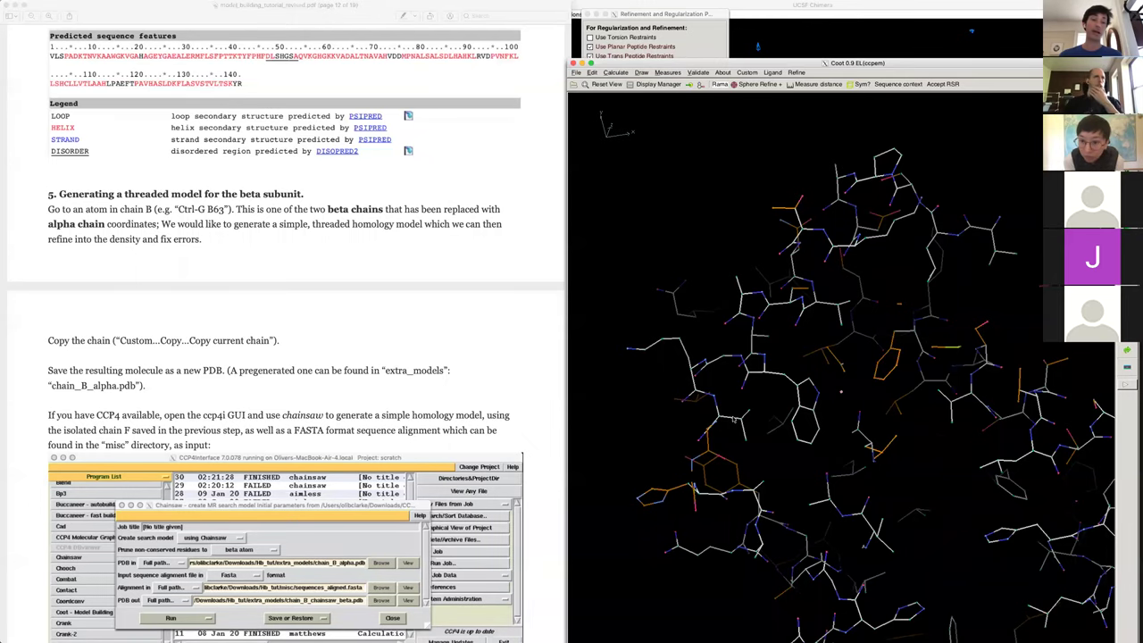
pyautogui.moveTo(750, 408); pyautogui.dragTo(809, 524)
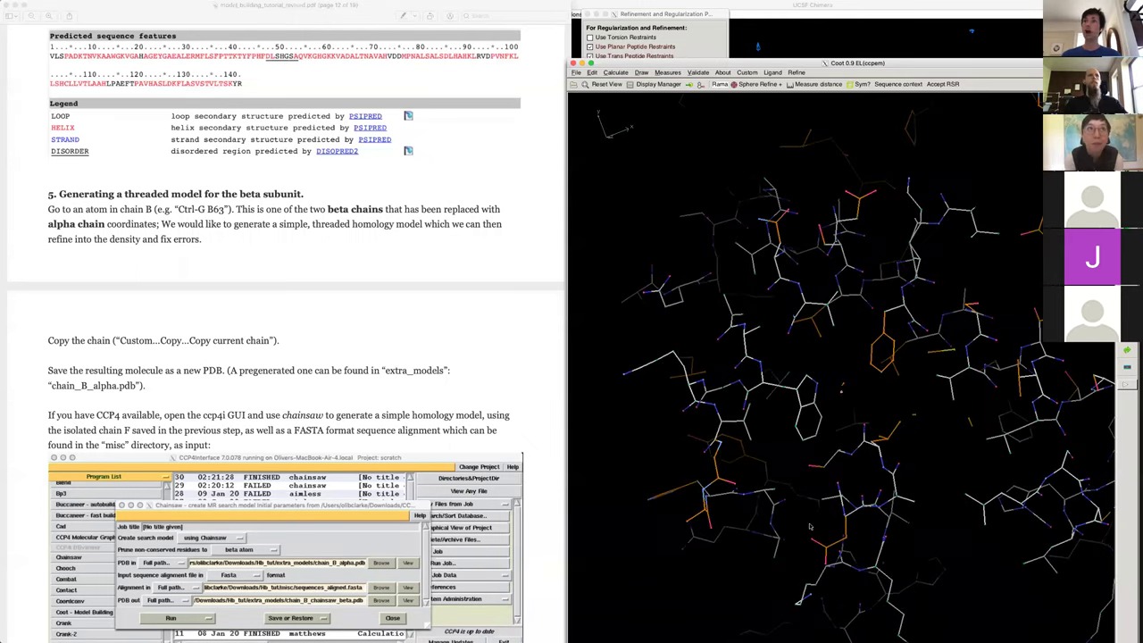
# - Label PHE 128 and VAL 134 of chain B and display the density map to compare the two chains' fit
pyautogui.click(883, 335)
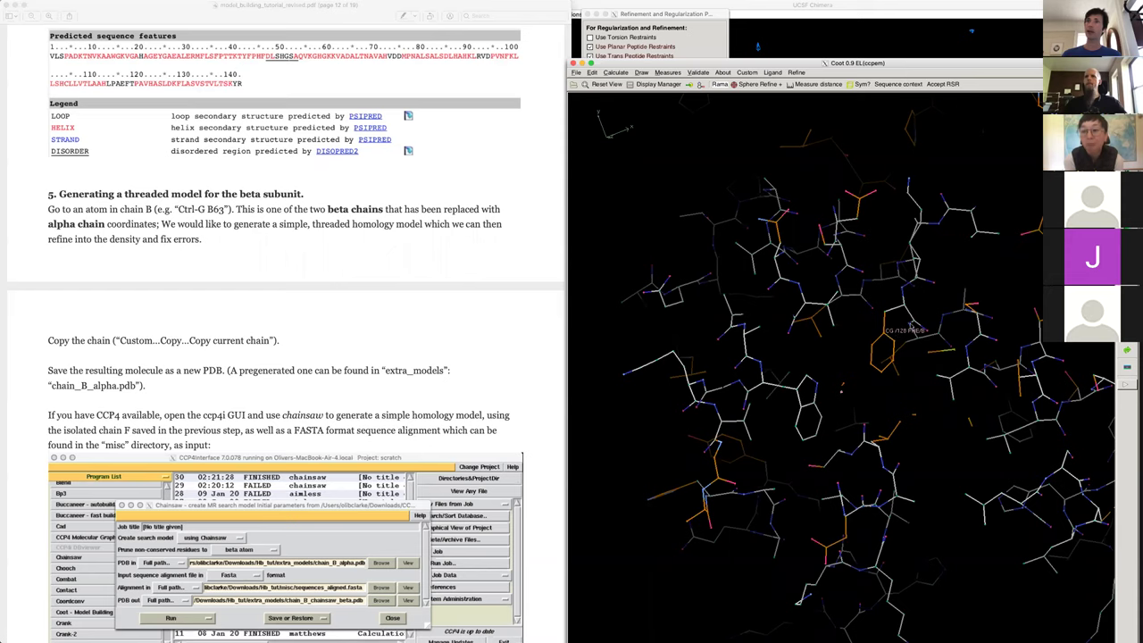
pyautogui.click(903, 307)
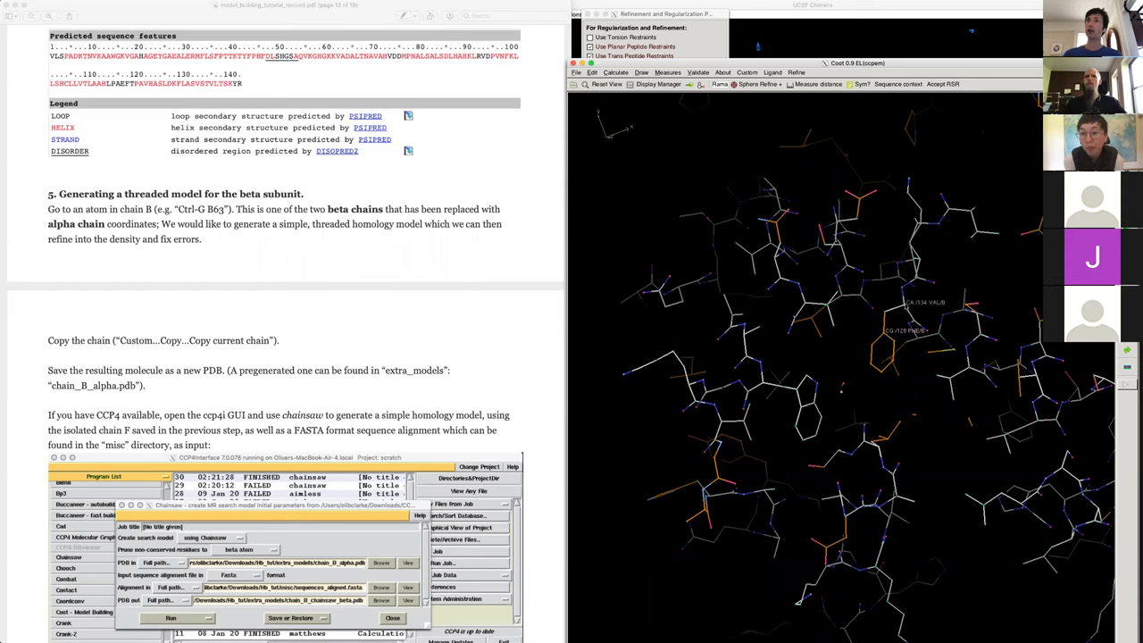
pyautogui.press('`')
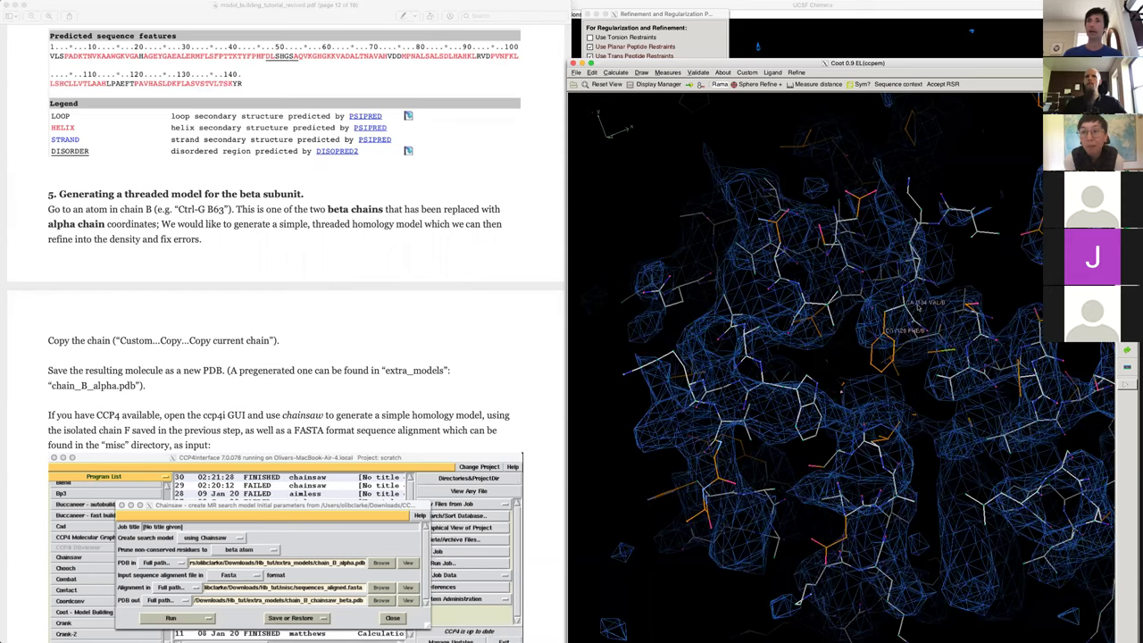
pyautogui.moveTo(843, 349); pyautogui.dragTo(872, 342)
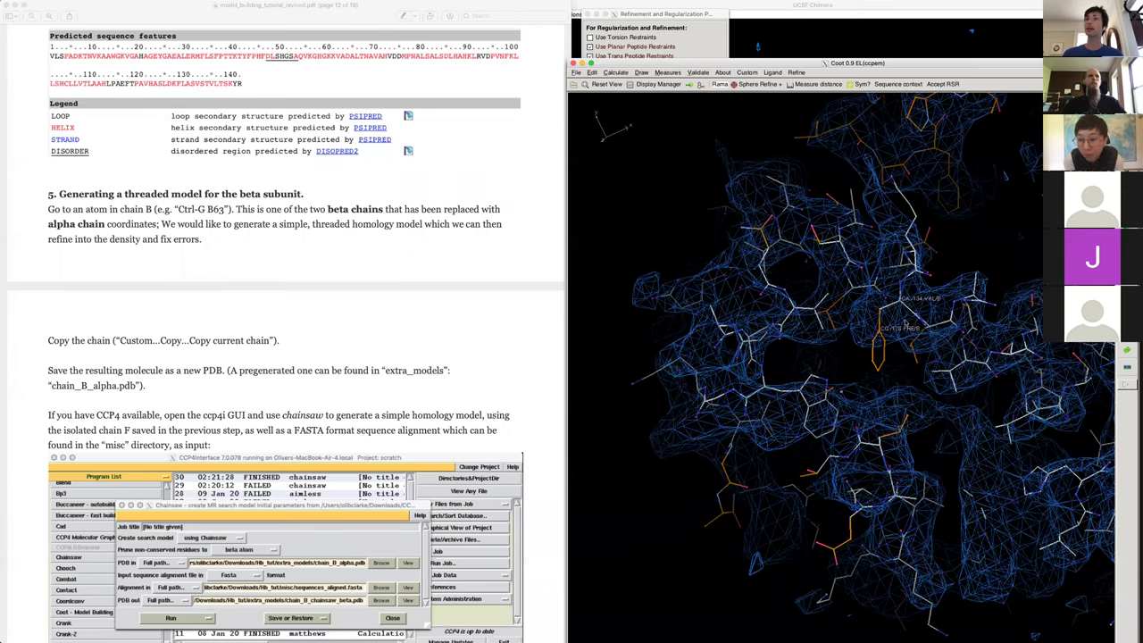
pyautogui.moveTo(898, 294); pyautogui.dragTo(871, 265)
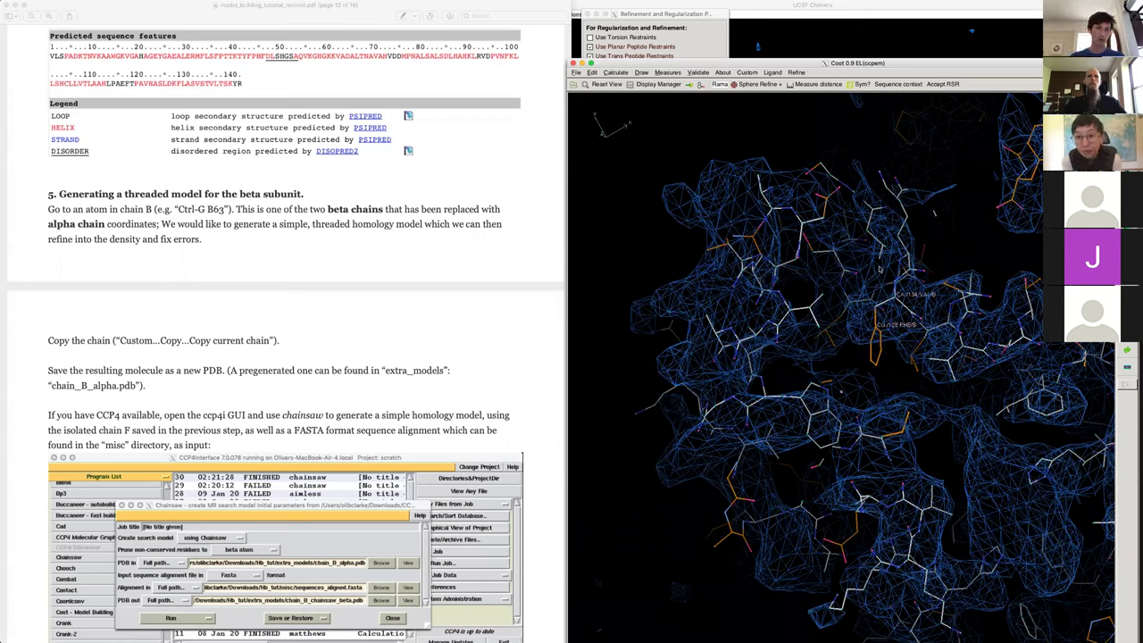
# - Following section 6 of the tutorial, centre on the original chain B and delete it from the initial model
pyautogui.scroll(-10, 305, 336)
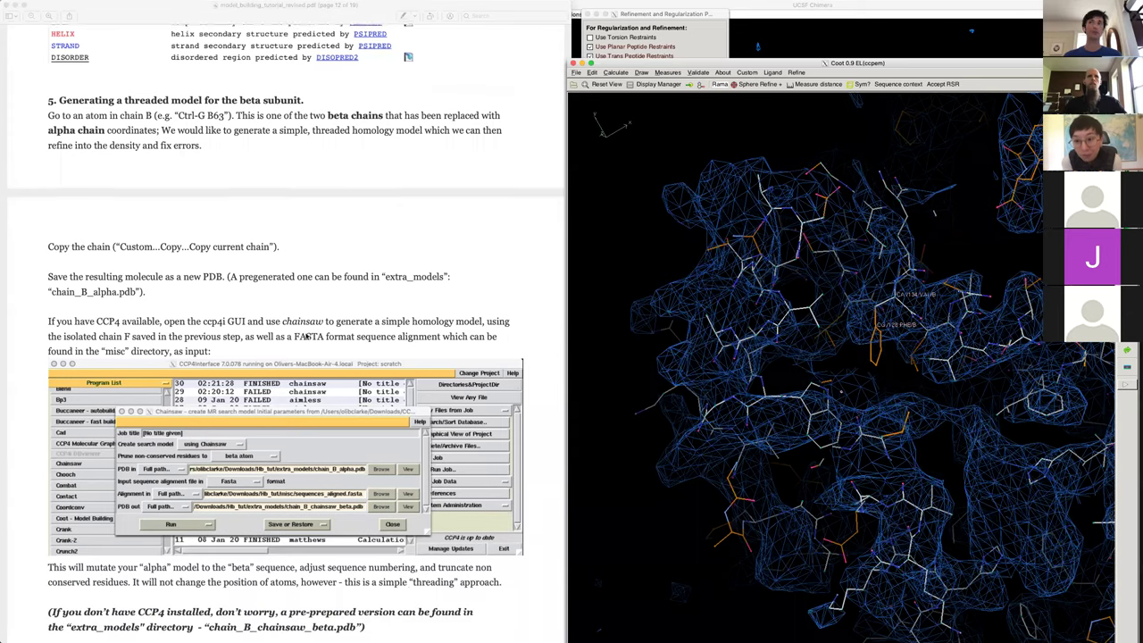
pyautogui.moveTo(822, 493); pyautogui.dragTo(800, 469, button='right')
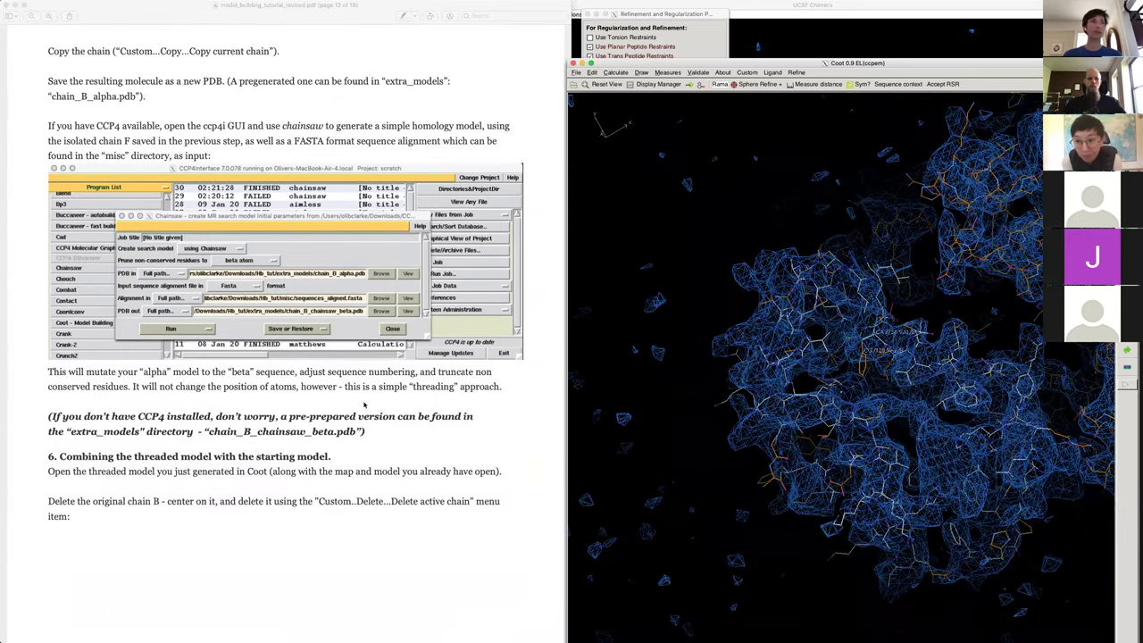
pyautogui.scroll(-8, 293, 449)
pyautogui.scroll(-5, 292, 449)
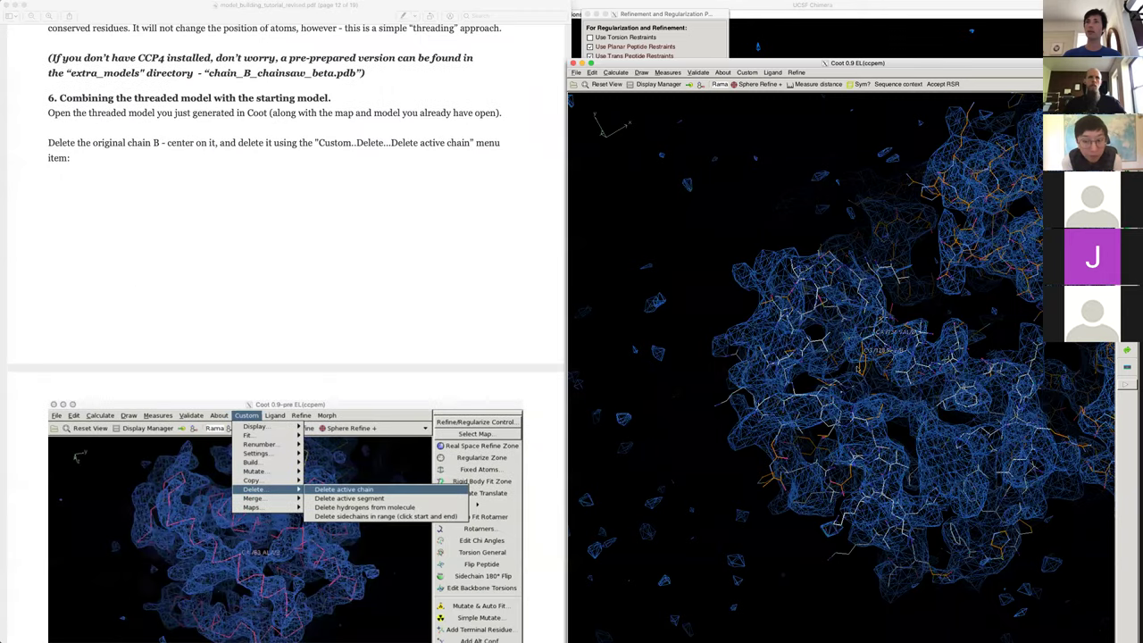
pyautogui.middleClick(865, 368)
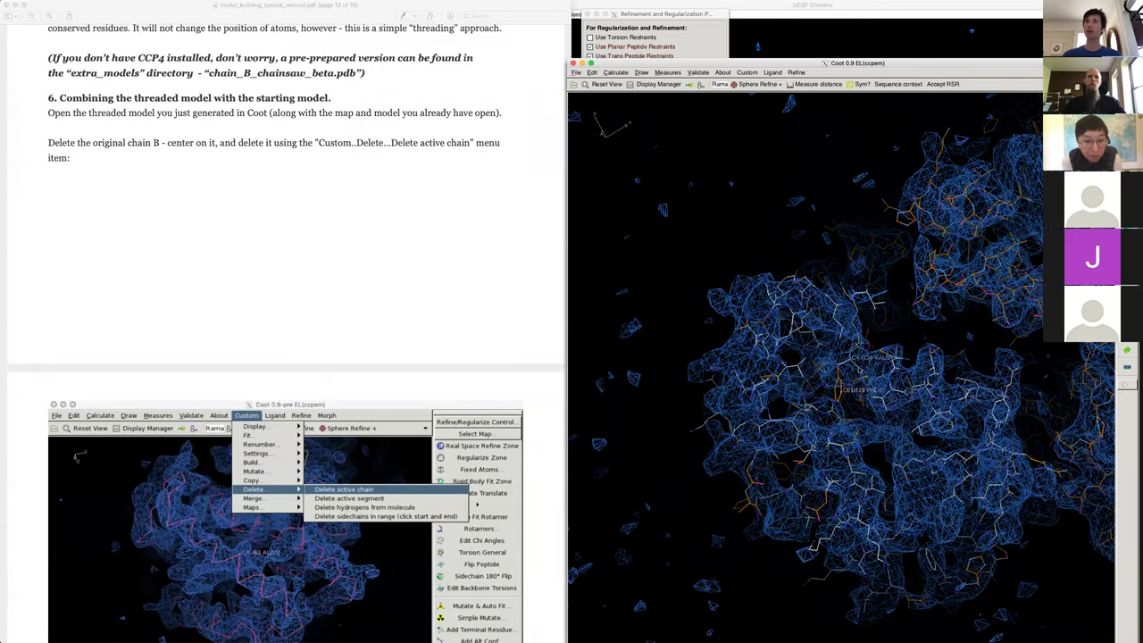
pyautogui.click(746, 73)
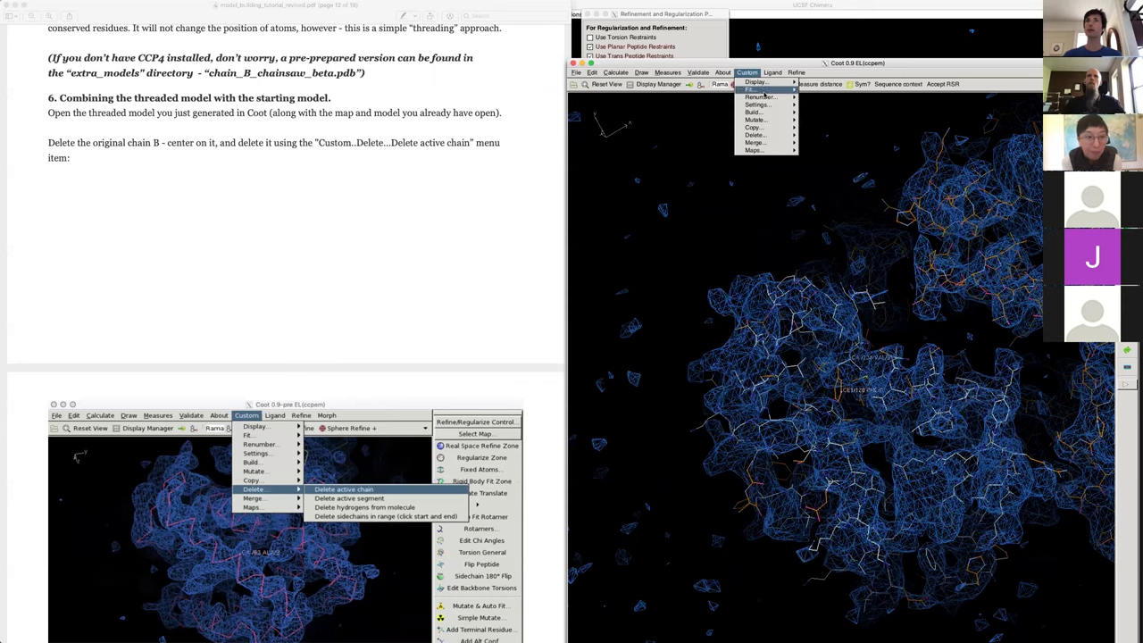
pyautogui.moveTo(769, 136)
pyautogui.click(836, 135)
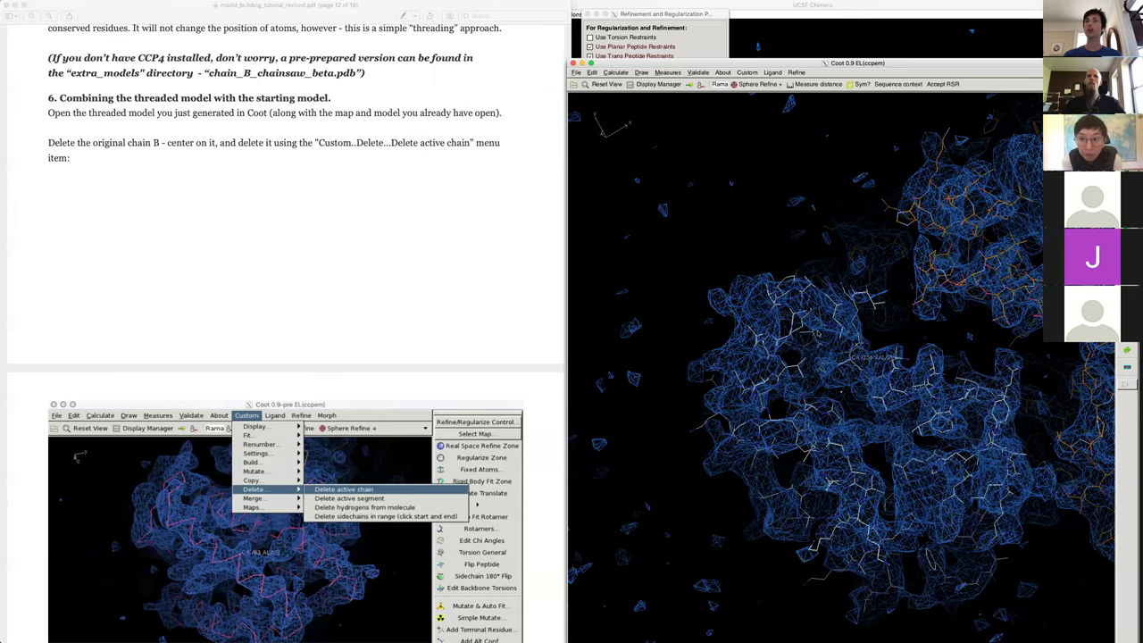
# - Merge the threaded chain B molecule into the initial model, picking an atom in the main model first and the threaded chain second
pyautogui.moveTo(822, 349); pyautogui.dragTo(835, 398)
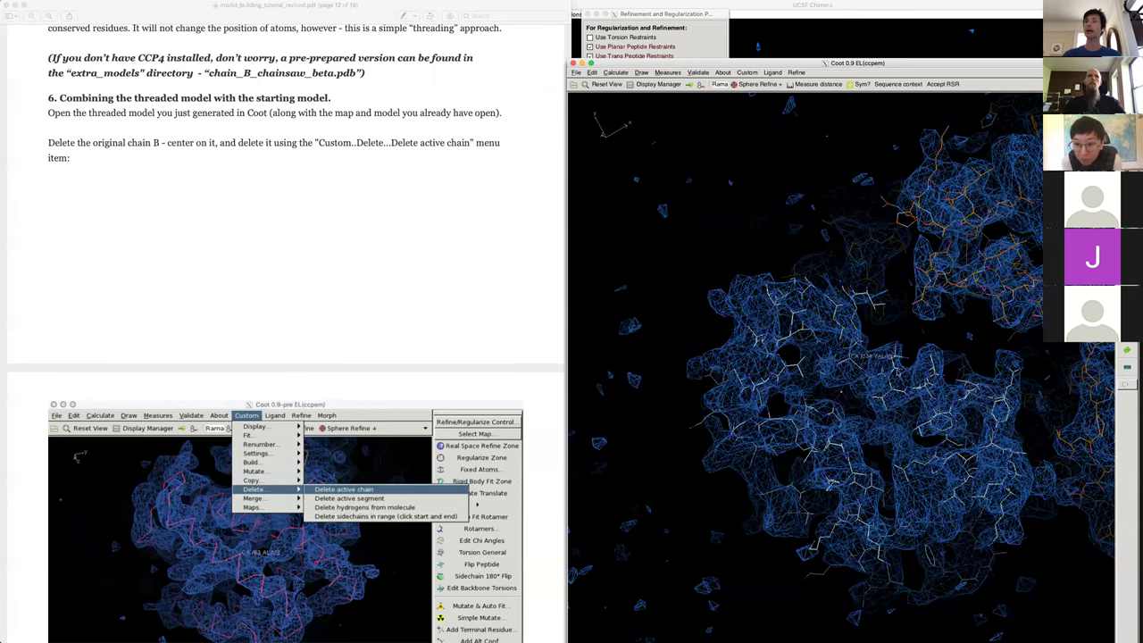
pyautogui.moveTo(907, 416); pyautogui.dragTo(847, 379)
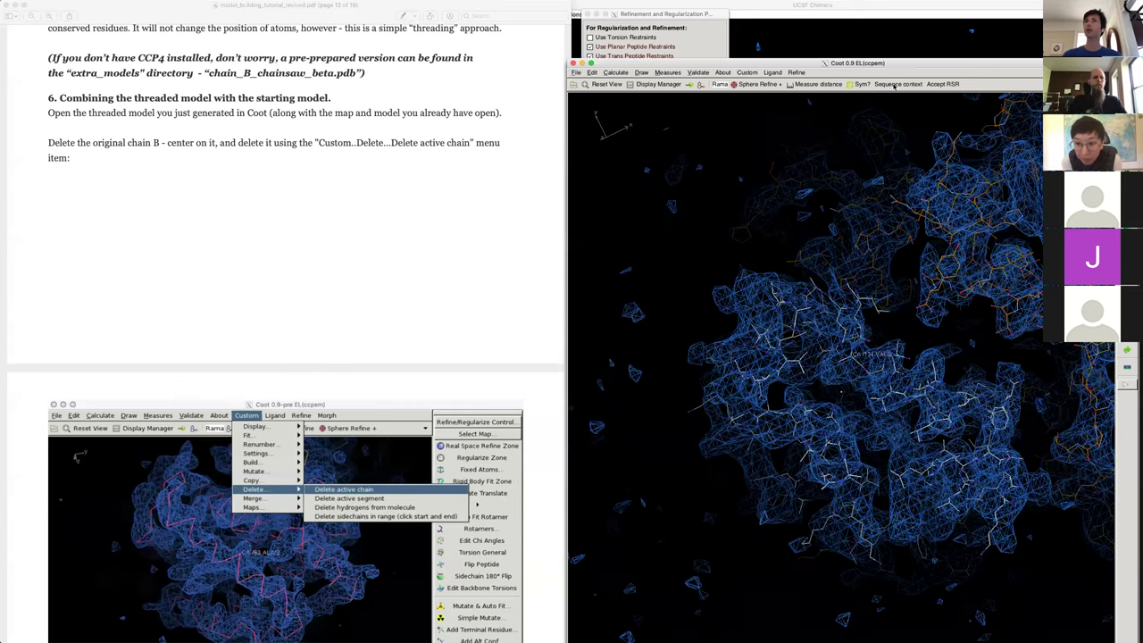
pyautogui.click(893, 84)
pyautogui.click(746, 72)
pyautogui.moveTo(789, 143)
pyautogui.click(844, 142)
pyautogui.click(927, 303)
pyautogui.click(851, 361)
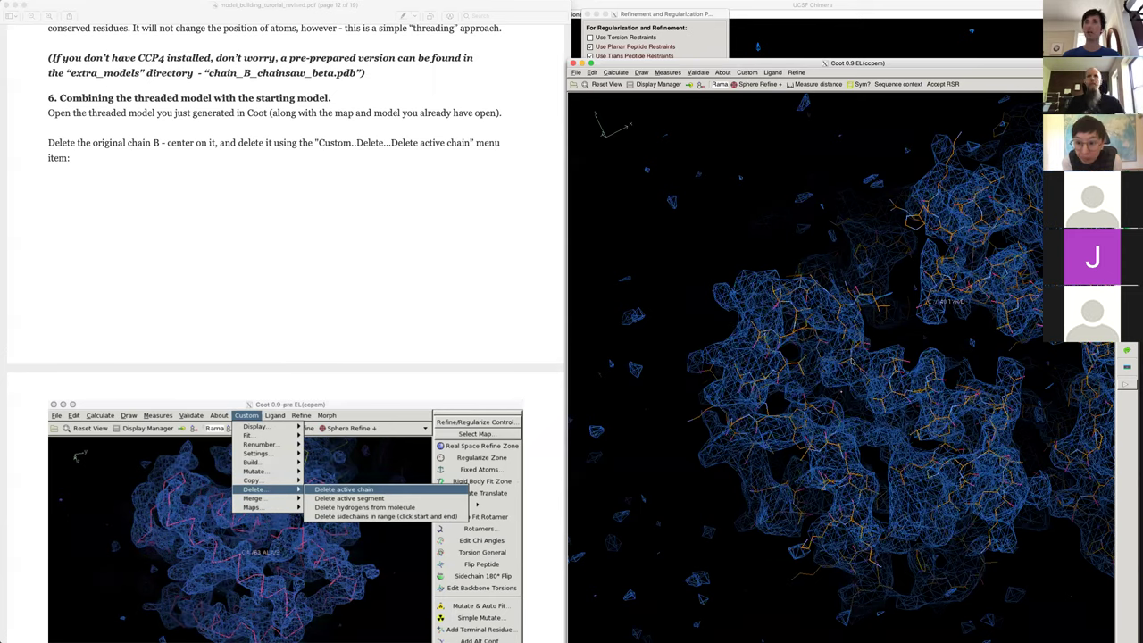
# - Examine the merged model in the density, identifying atoms in chains B, C and D and viewing the whole complex
pyautogui.click(843, 356)
pyautogui.moveTo(850, 367); pyautogui.dragTo(852, 370)
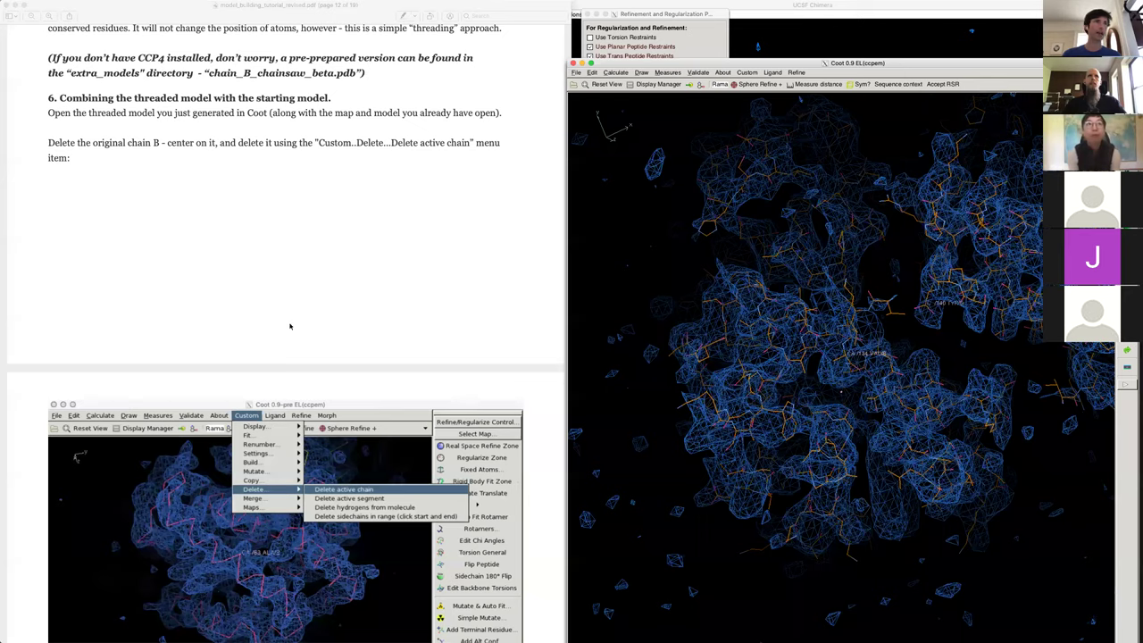
pyautogui.scroll(-5, 289, 326)
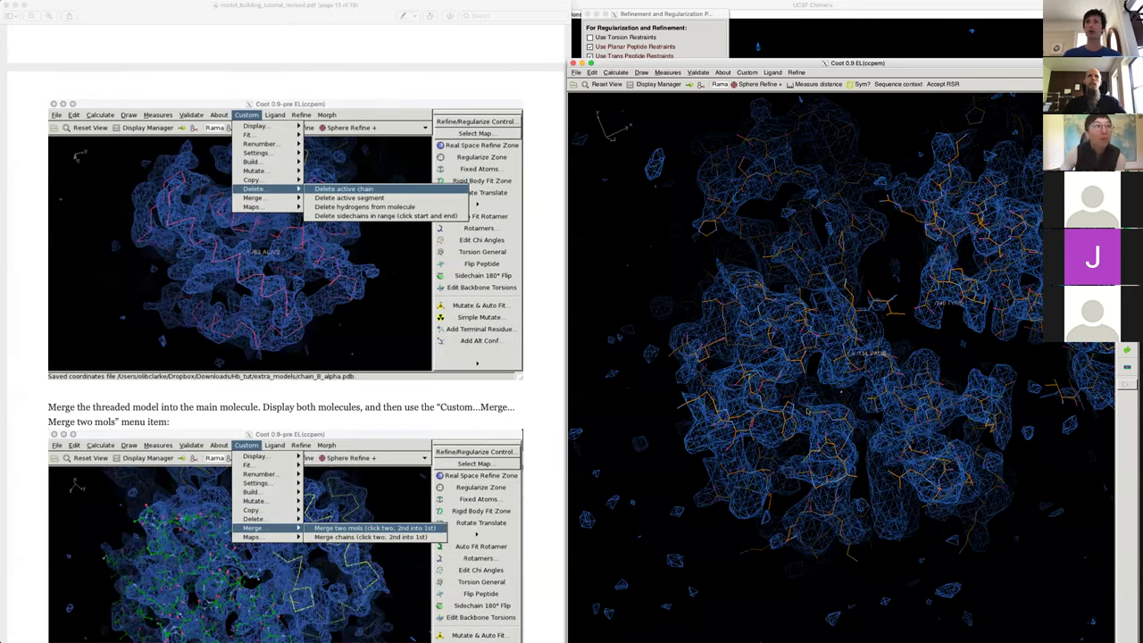
pyautogui.moveTo(808, 412); pyautogui.dragTo(838, 278)
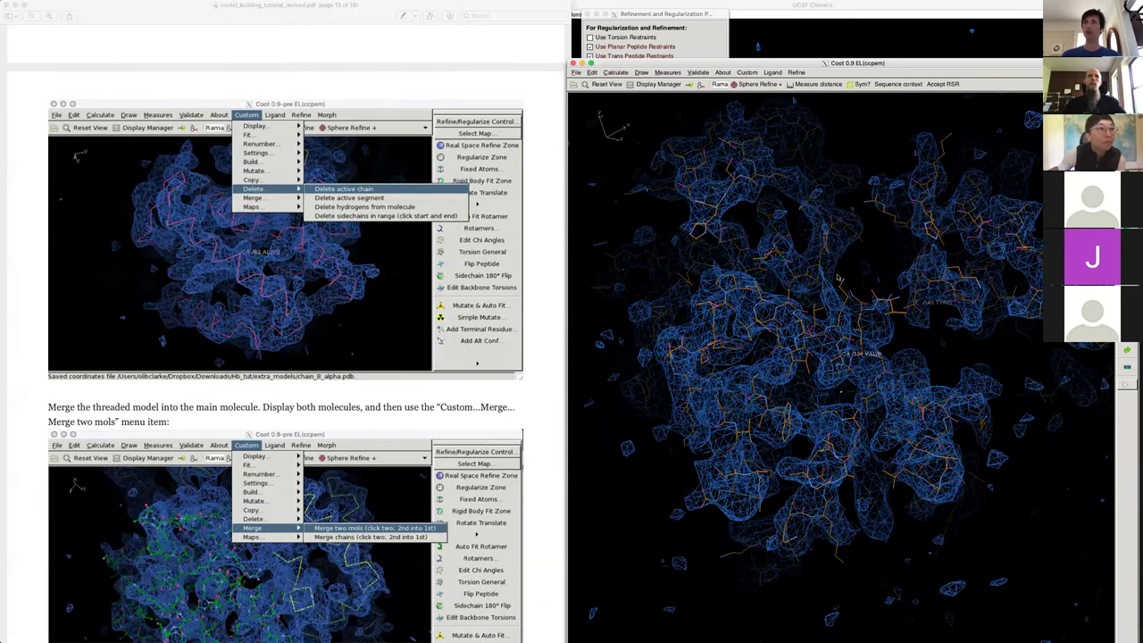
pyautogui.click(807, 275)
pyautogui.click(1001, 266)
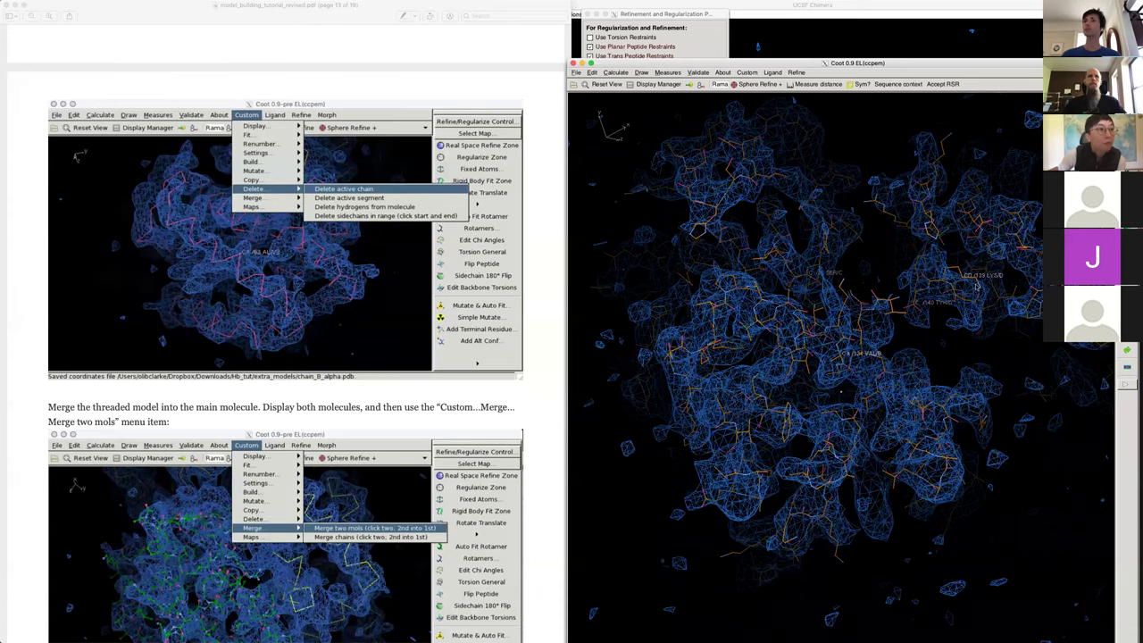
pyautogui.middleClick(917, 374)
pyautogui.moveTo(917, 374); pyautogui.dragTo(770, 285)
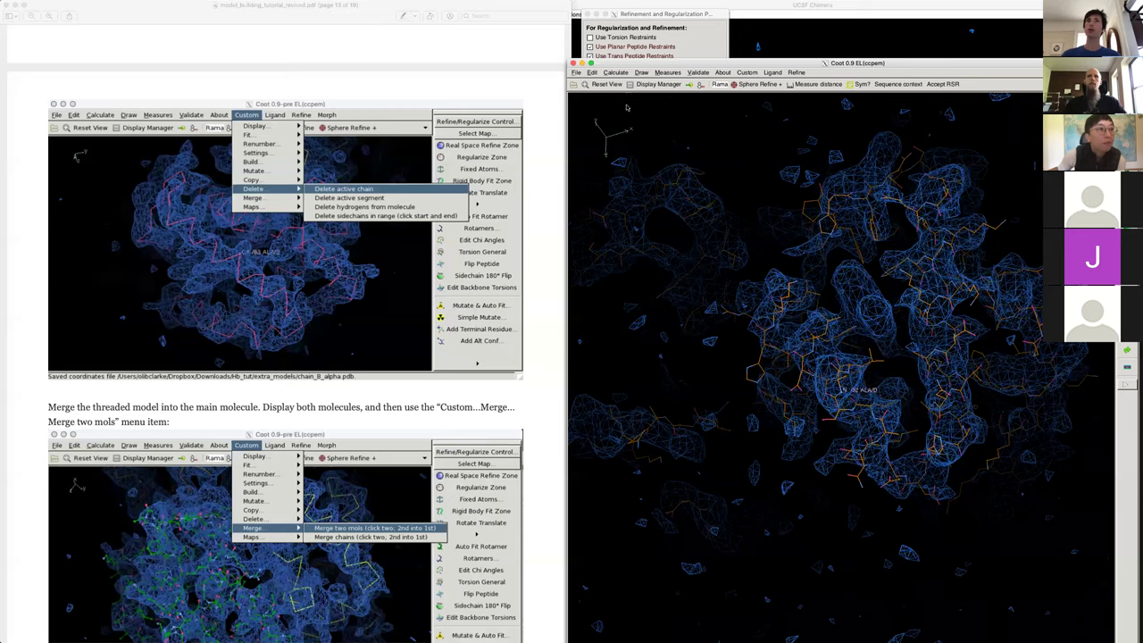
pyautogui.moveTo(635, 86); pyautogui.dragTo(722, 164)
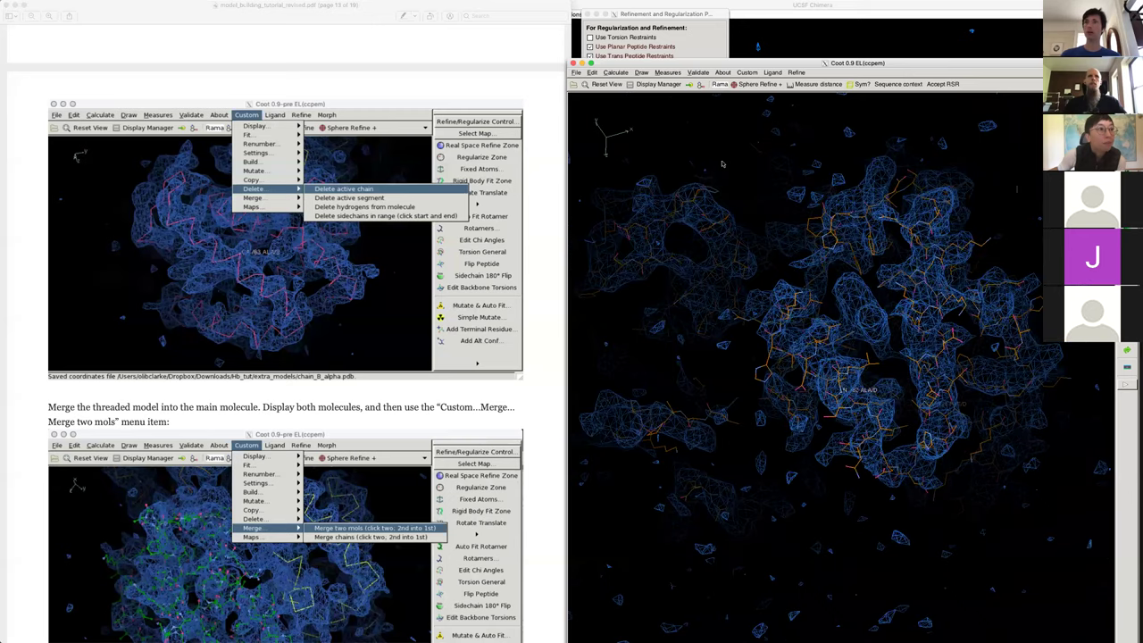
pyautogui.hotkey('shift', 'g')
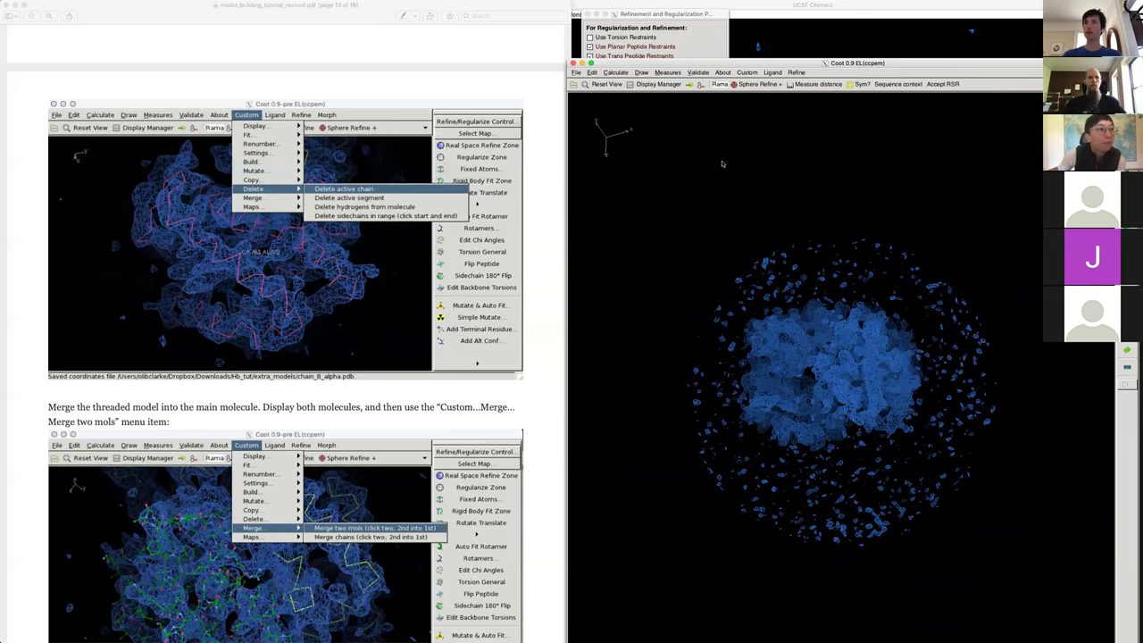
# - Delete the Helix-2 molecule, and compare initial_model_moved.pdb with chain_B_chainsaw_beta.pdb by toggling their display
pyautogui.click(658, 84)
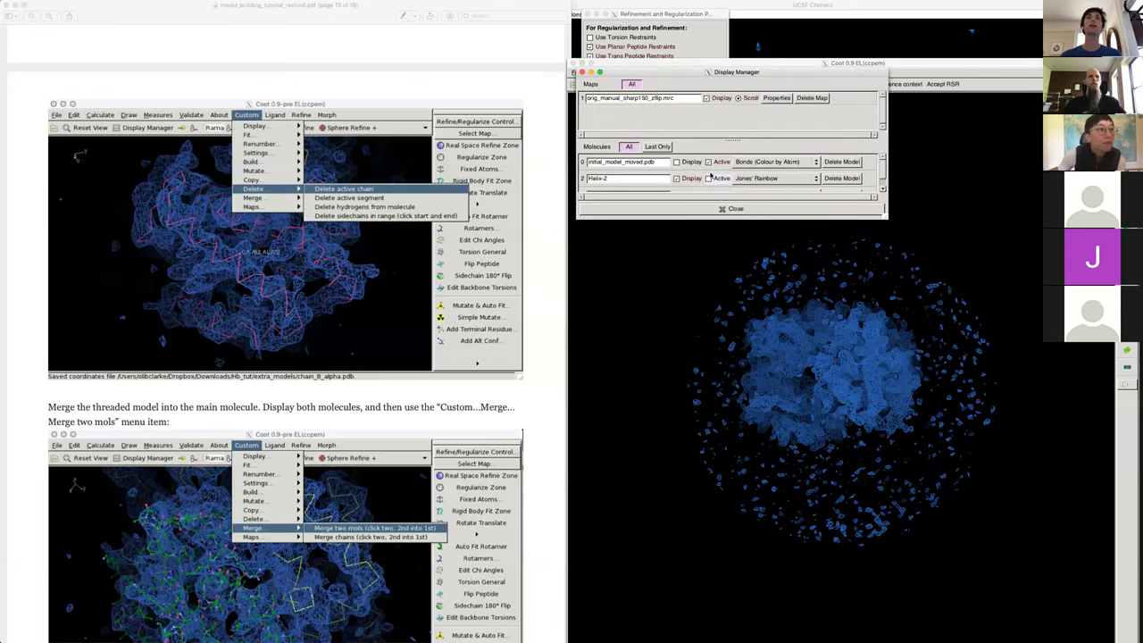
pyautogui.click(847, 180)
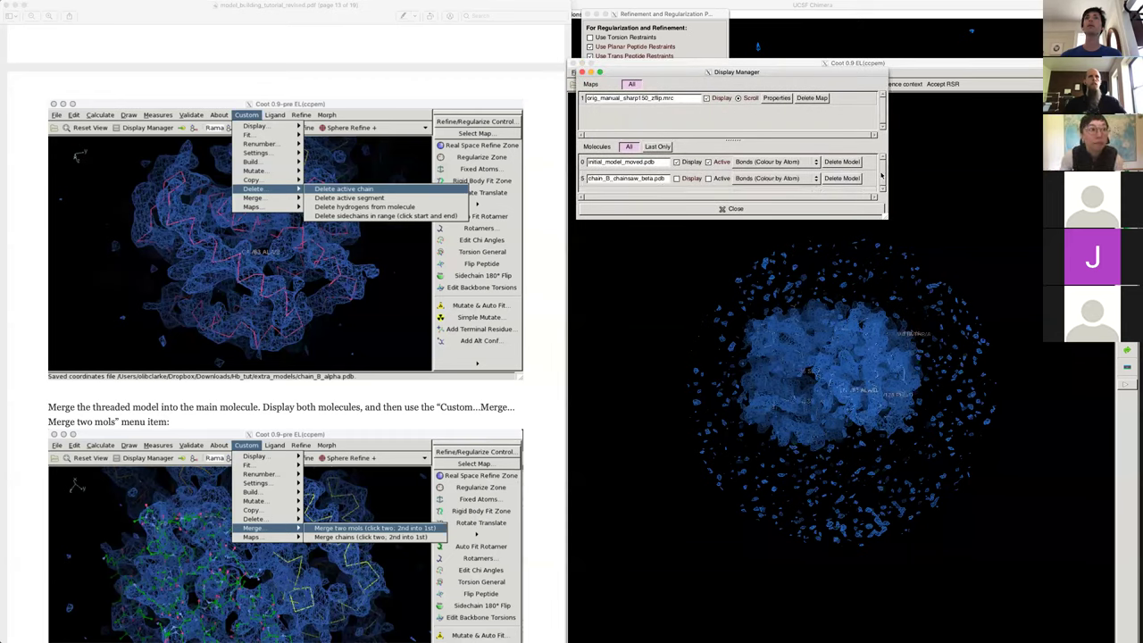
pyautogui.click(677, 178)
pyautogui.click(676, 162)
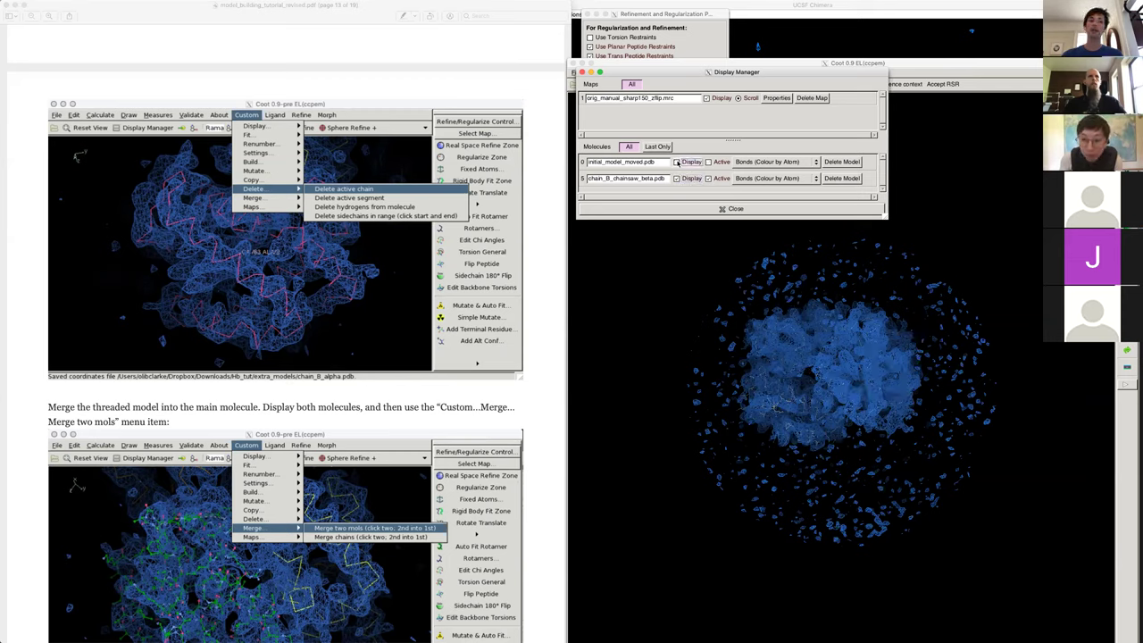
pyautogui.click(676, 163)
pyautogui.click(676, 178)
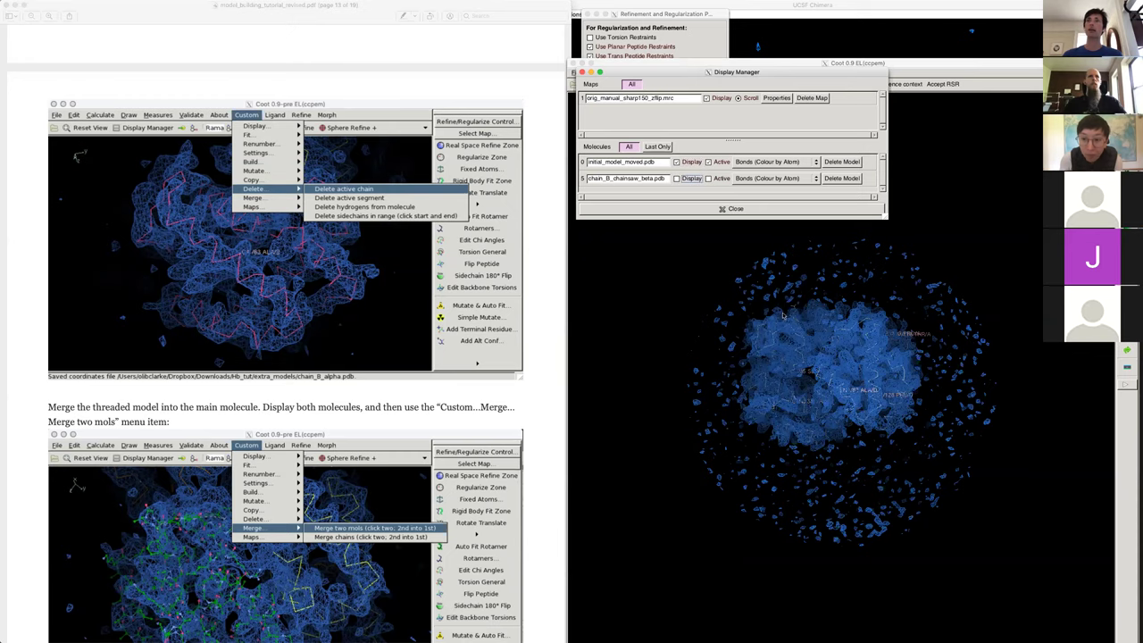
# - Hide the orig_manual_sharp150_zflip.mrc density map and show chain_B_chainsaw_beta.pdb together with initial_model_moved.pdb
pyautogui.click(853, 437)
pyautogui.moveTo(852, 436); pyautogui.dragTo(892, 525, button='right')
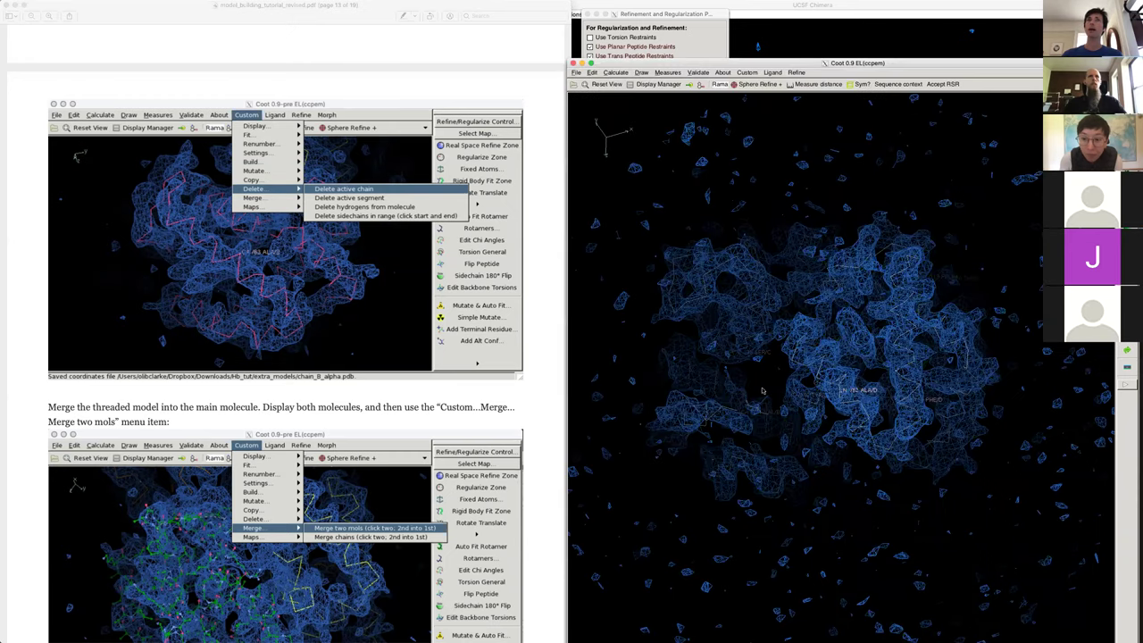
pyautogui.click(656, 84)
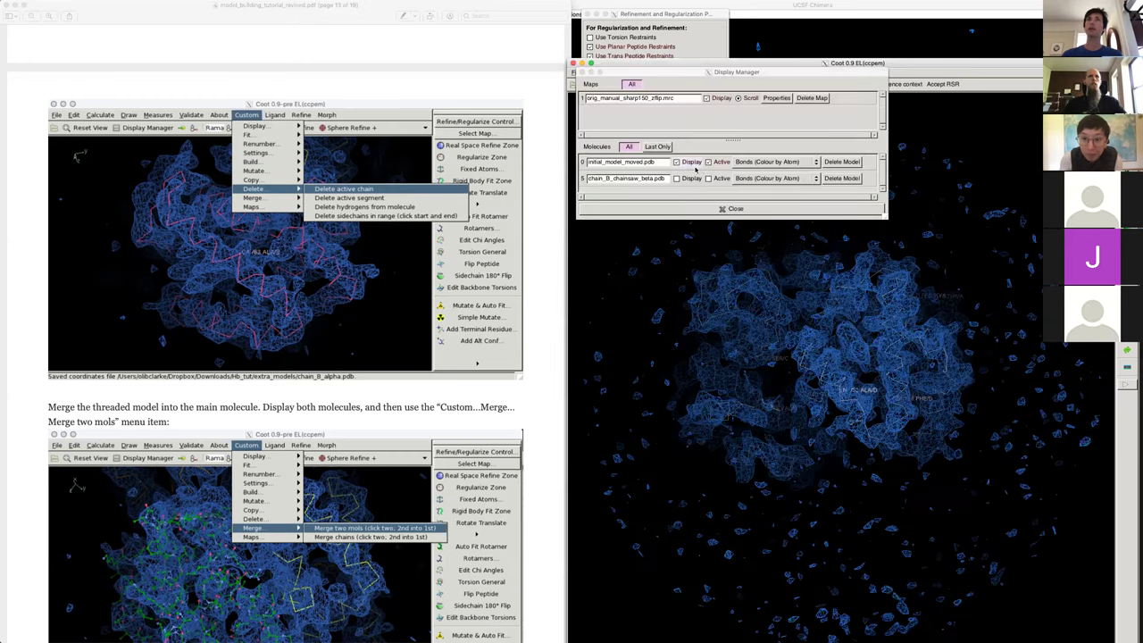
pyautogui.click(683, 179)
pyautogui.click(798, 385)
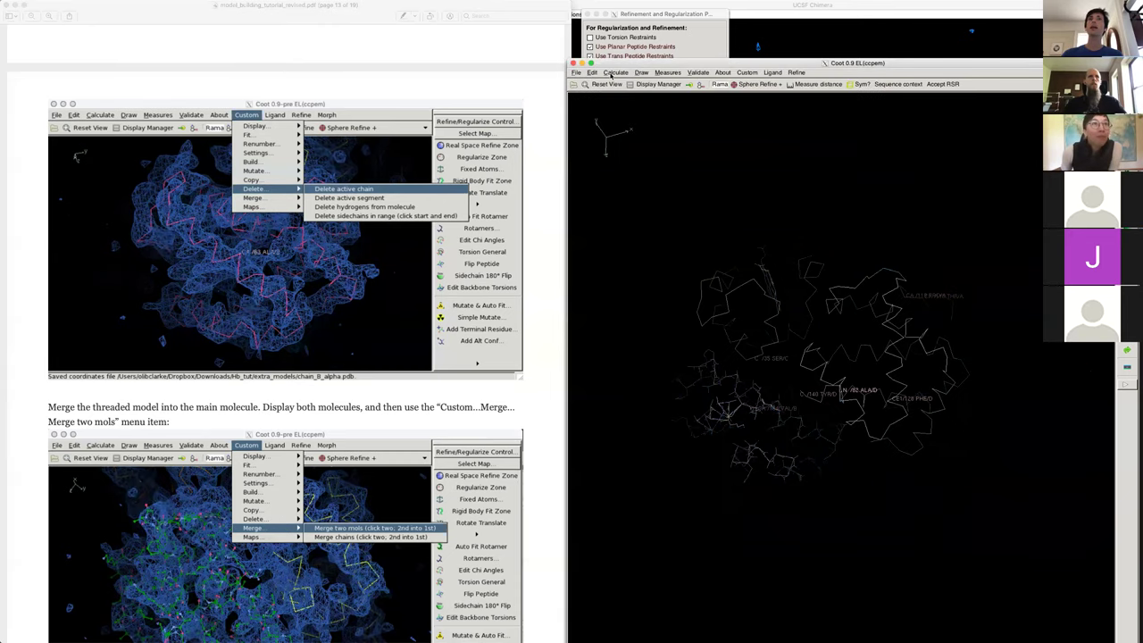
# - Superpose chain_B_chainsaw_beta.pdb onto chain D of initial_model_moved.pdb using SSM Superpose, and inspect the overlay around residue 82
pyautogui.click(616, 73)
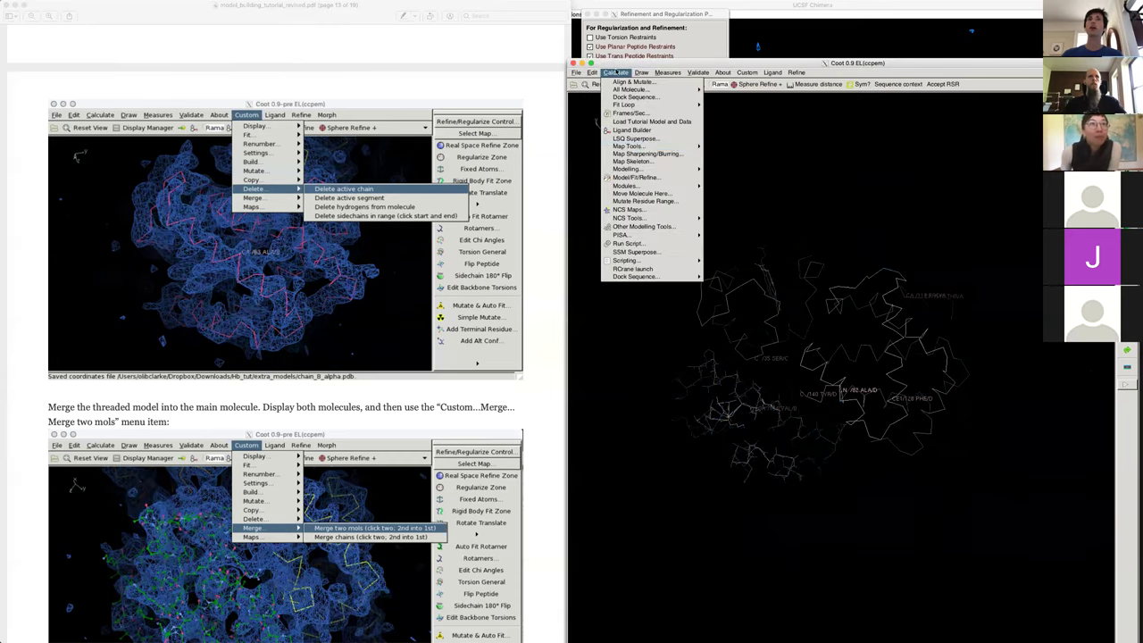
pyautogui.click(656, 253)
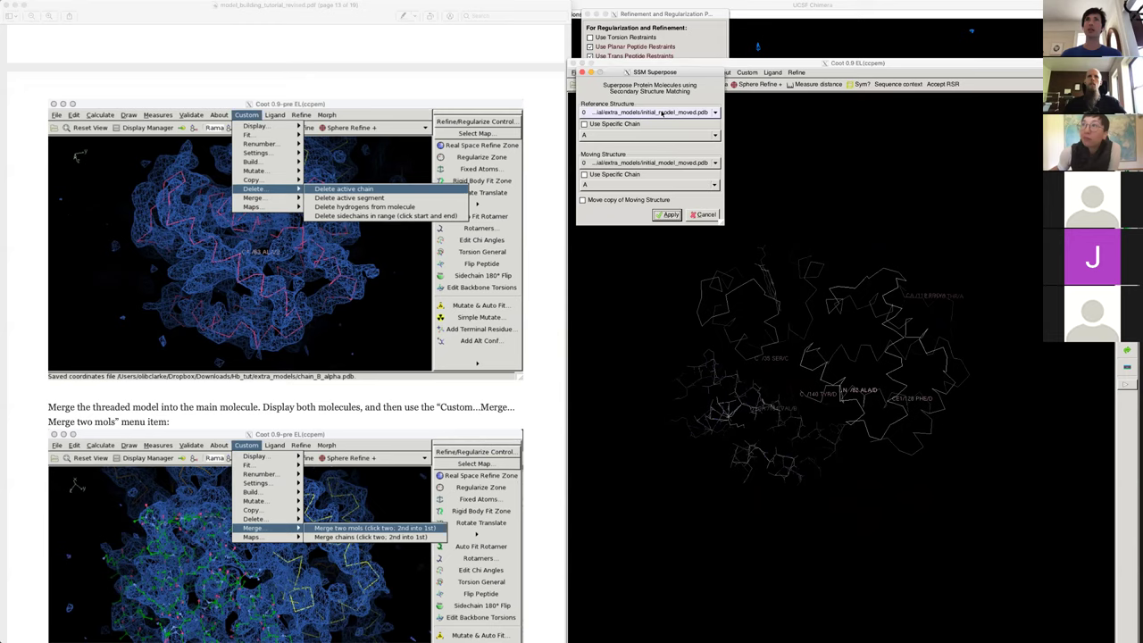
pyautogui.click(612, 136)
pyautogui.click(607, 161)
pyautogui.click(606, 163)
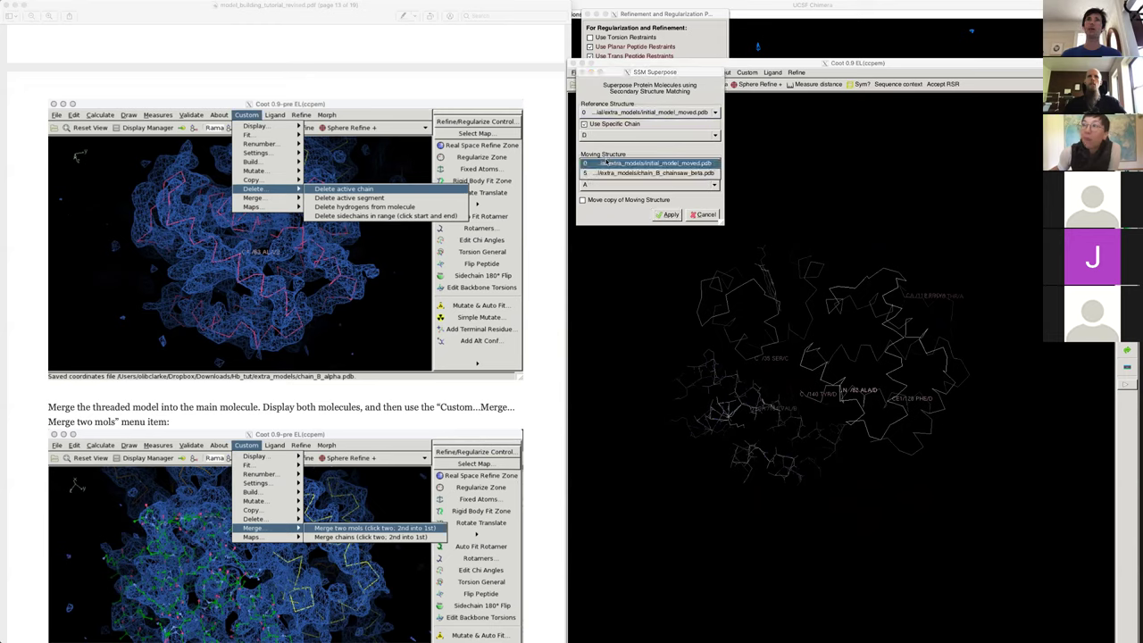
pyautogui.click(674, 172)
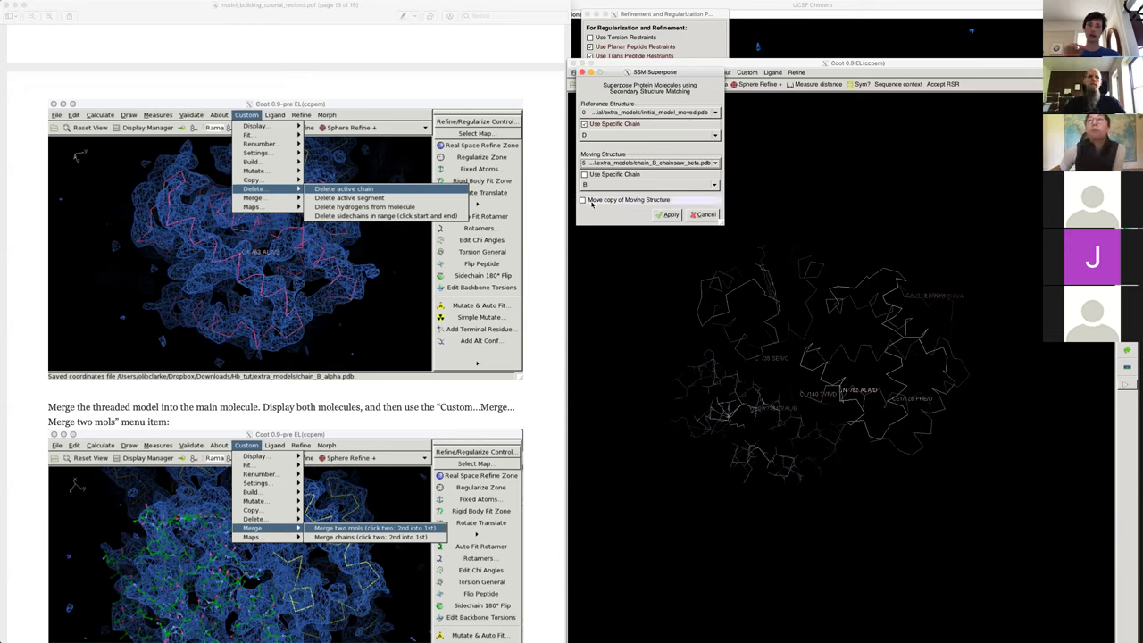
pyautogui.click(669, 214)
pyautogui.moveTo(778, 487); pyautogui.dragTo(777, 451)
pyautogui.moveTo(777, 451); pyautogui.dragTo(861, 501, button='right')
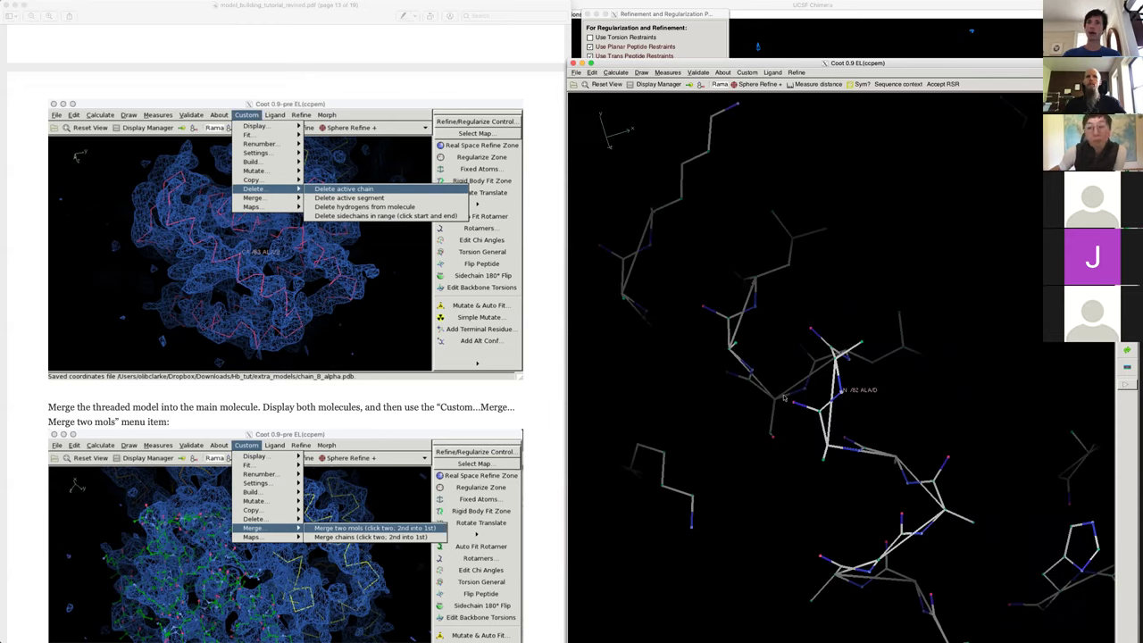
pyautogui.moveTo(776, 388); pyautogui.dragTo(758, 382, button='right')
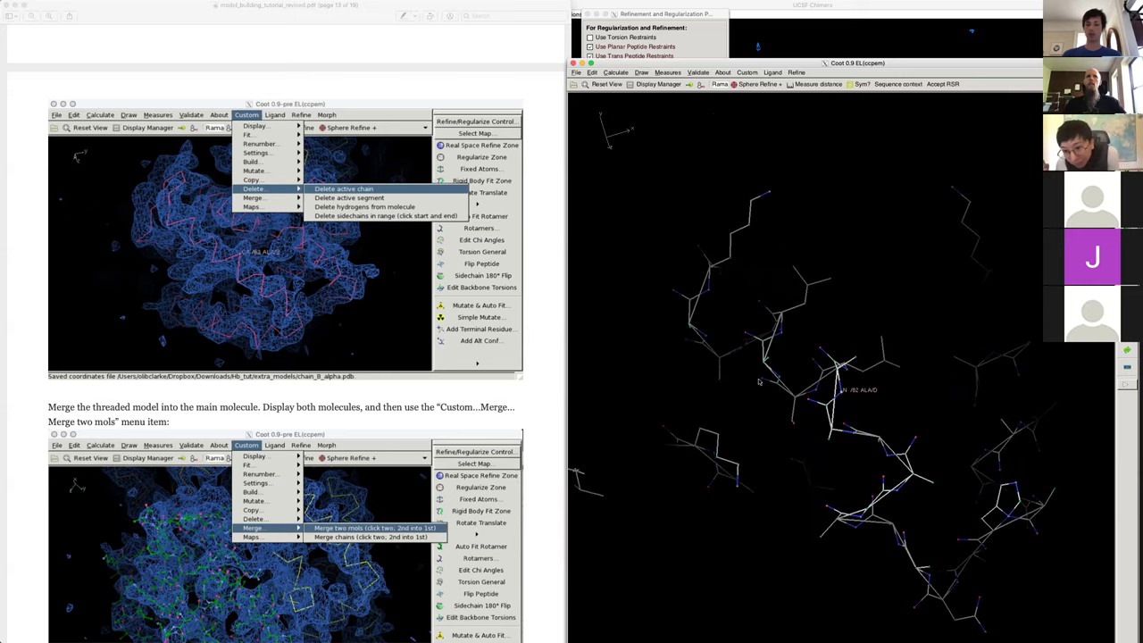
# - Hide the superposed threaded chain, centre on Ala 82 of chain D in the initial model, and delete that original chain
pyautogui.press('[')
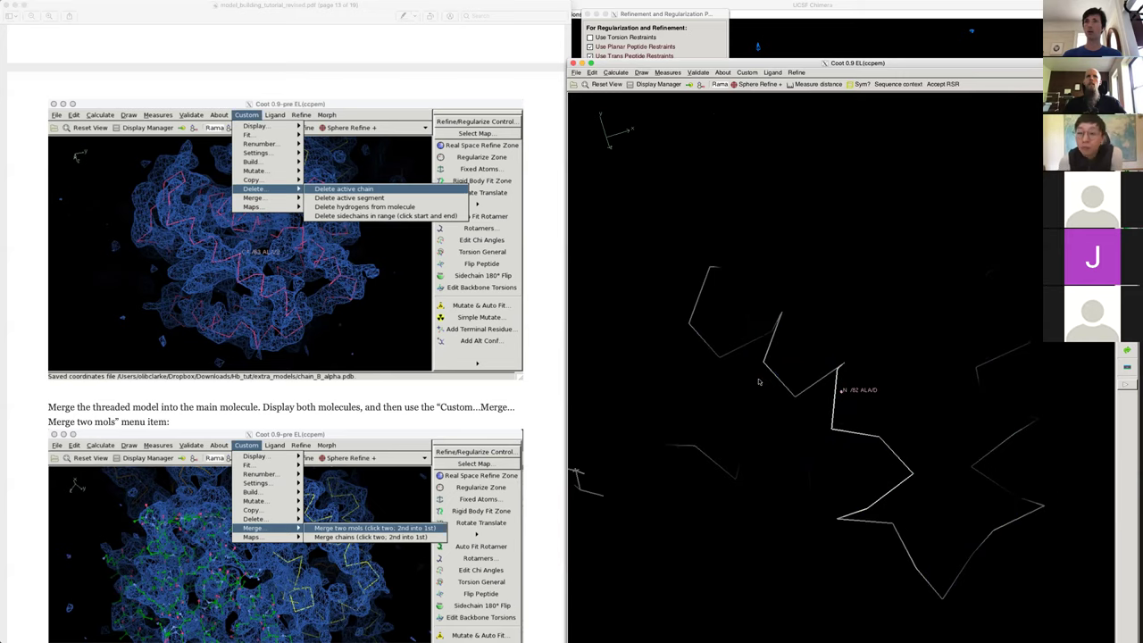
pyautogui.press('[')
pyautogui.press('c')
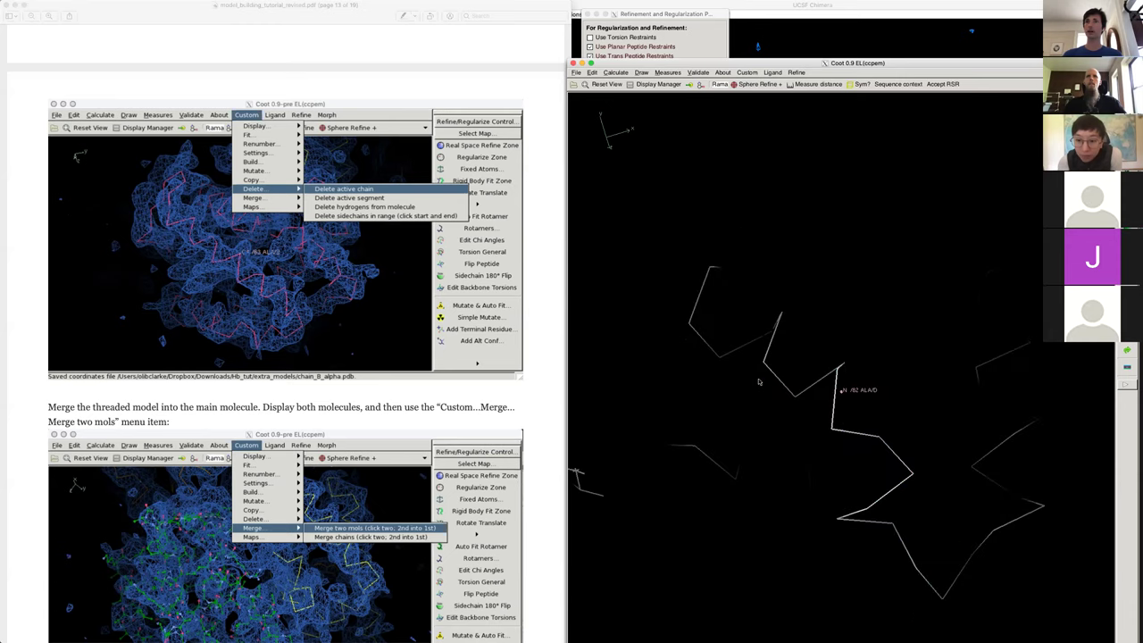
pyautogui.middleClick(837, 370)
pyautogui.click(754, 73)
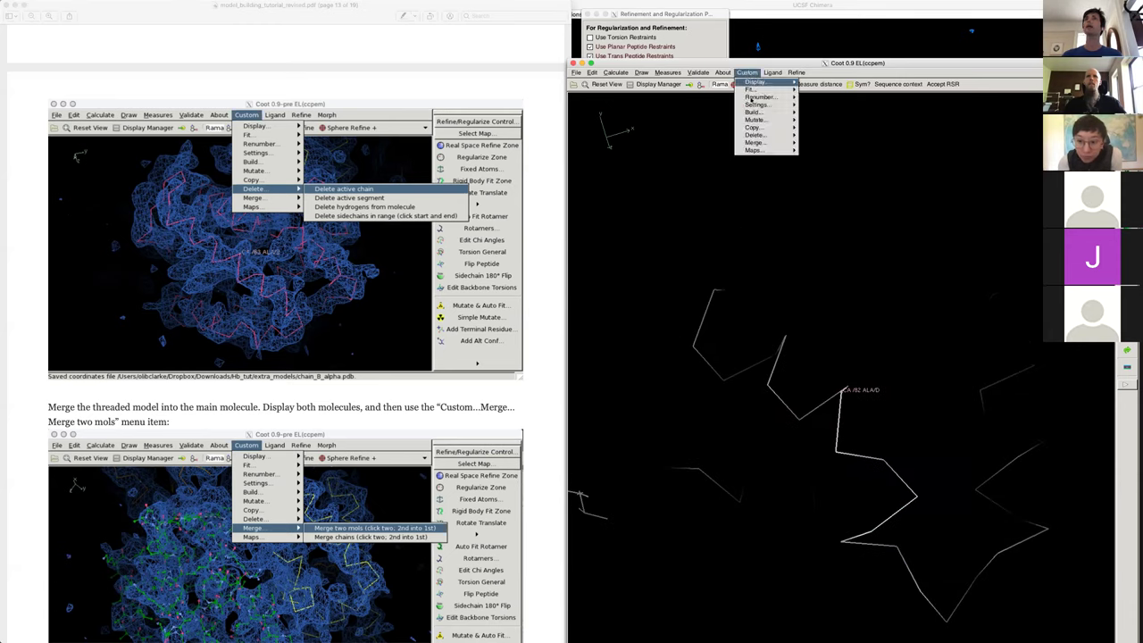
pyautogui.moveTo(773, 135)
pyautogui.click(843, 135)
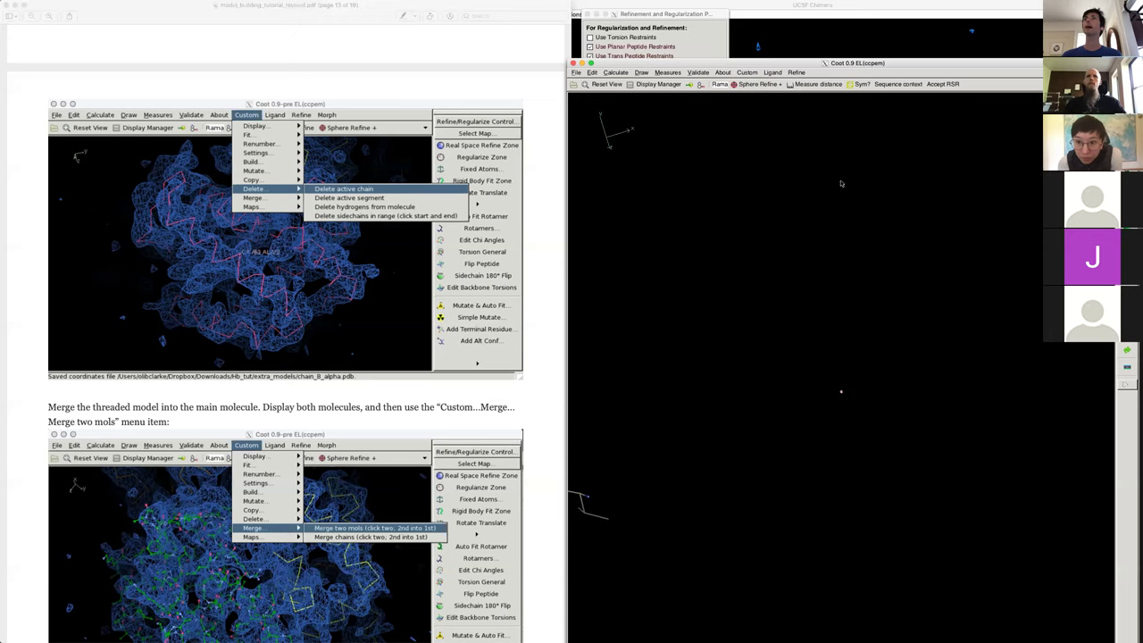
# - Redisplay chain_B_chainsaw_beta.pdb alongside initial_model_moved.pdb in the space of the deleted chain D
pyautogui.click(658, 83)
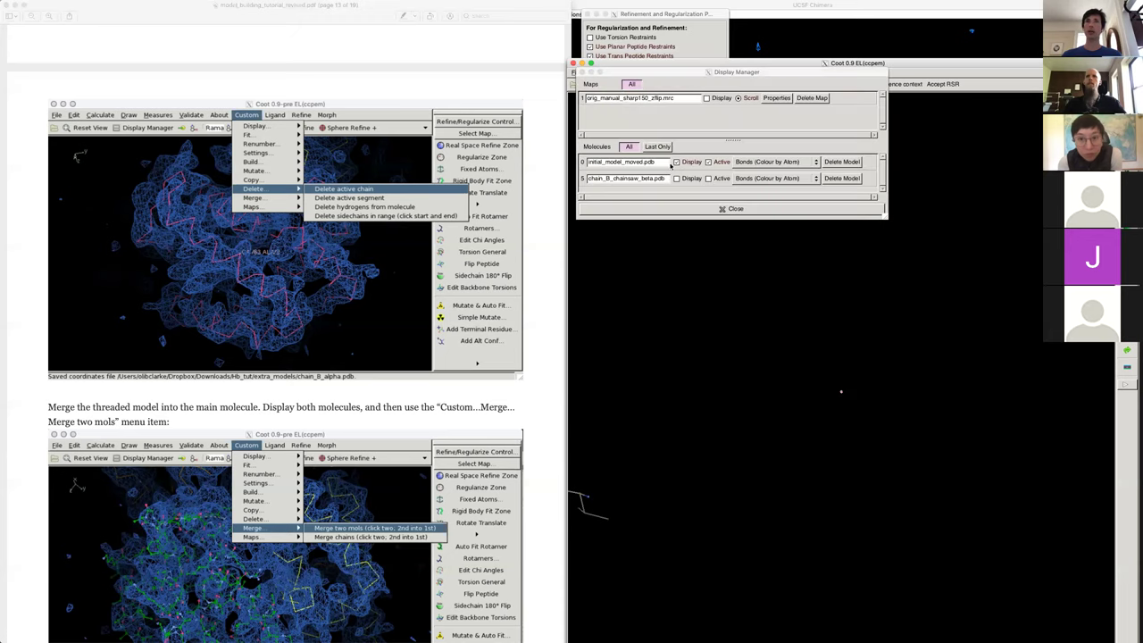
pyautogui.click(677, 178)
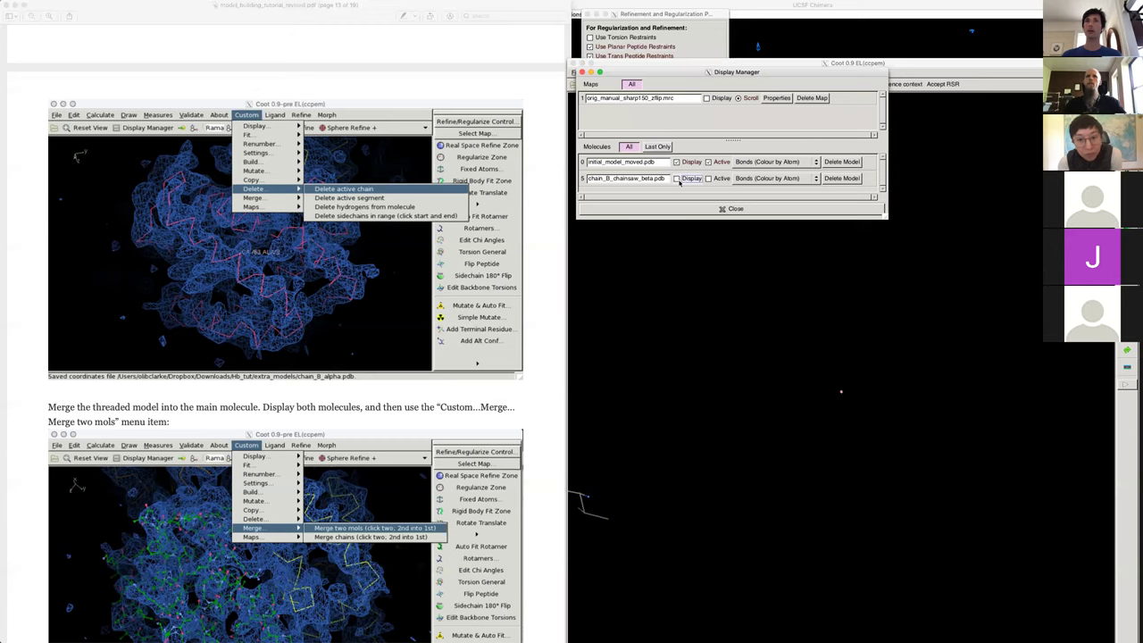
pyautogui.click(679, 181)
pyautogui.moveTo(864, 325); pyautogui.dragTo(849, 319)
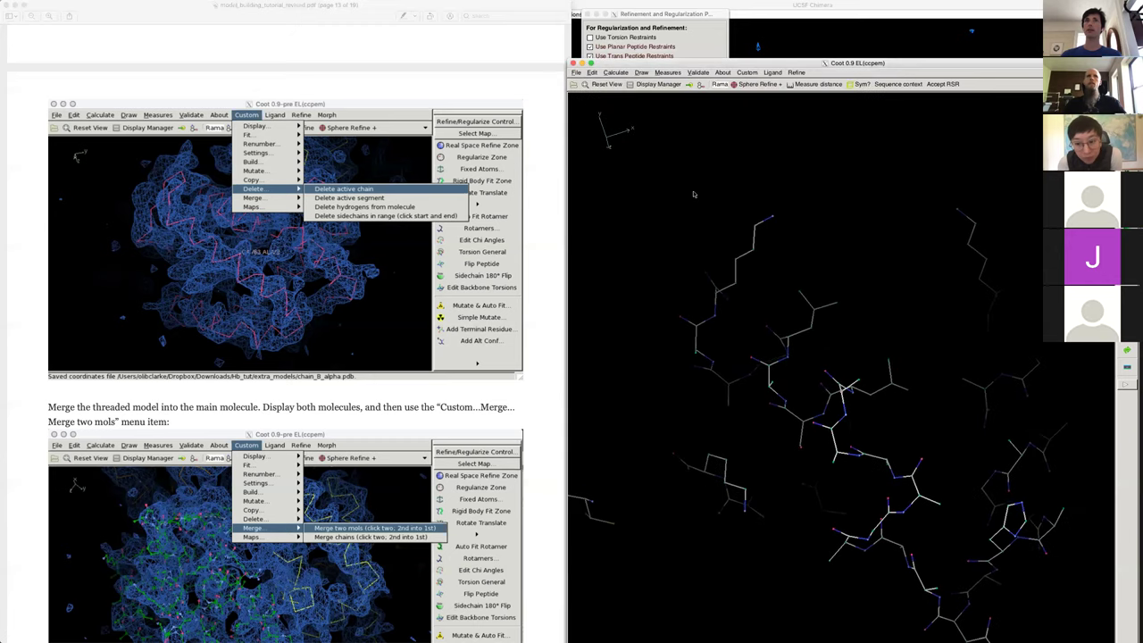
pyautogui.click(656, 84)
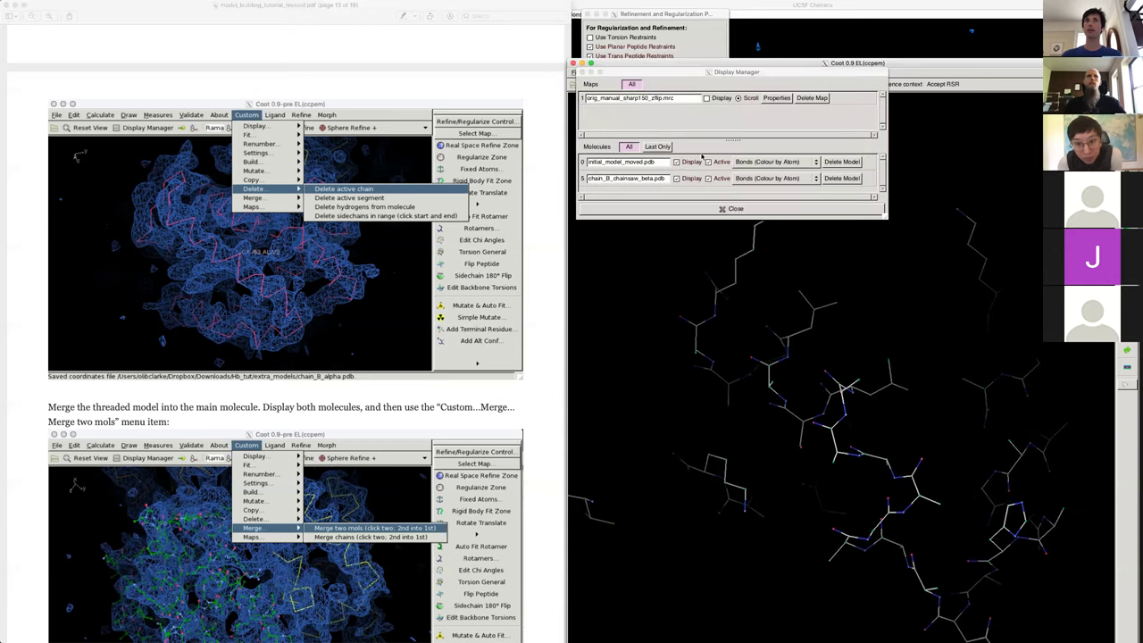
pyautogui.moveTo(928, 404); pyautogui.dragTo(870, 374, button='right')
pyautogui.moveTo(869, 379); pyautogui.dragTo(872, 447)
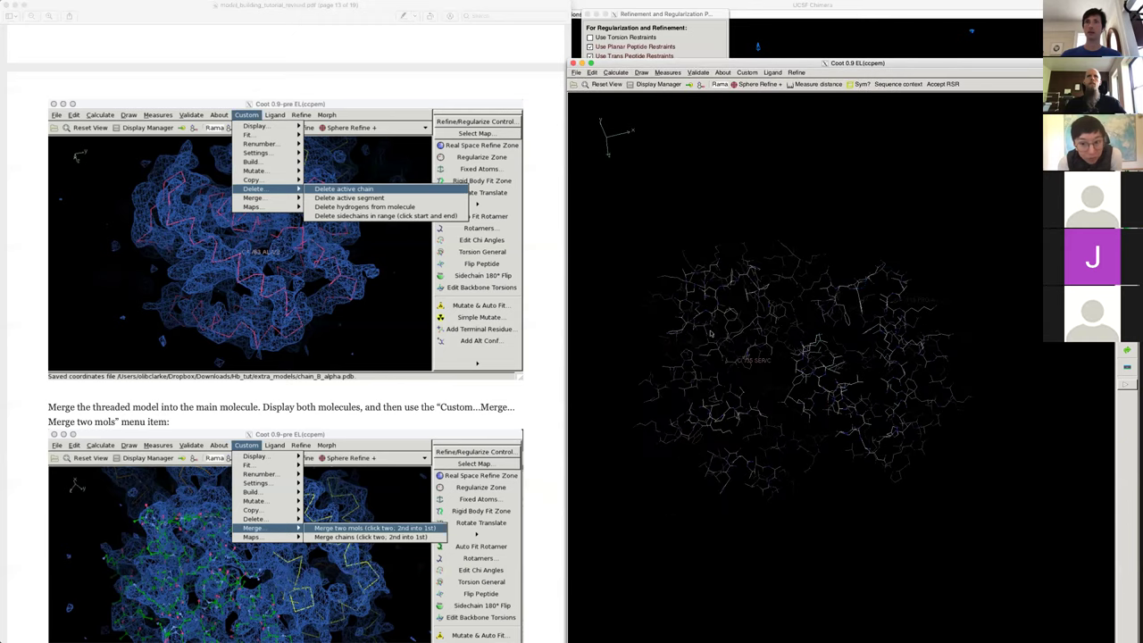
# - Show the initial model as chain-coloured C-alpha traces and merge the threaded chain into it, picking a chain C atom first
pyautogui.middleClick(758, 318)
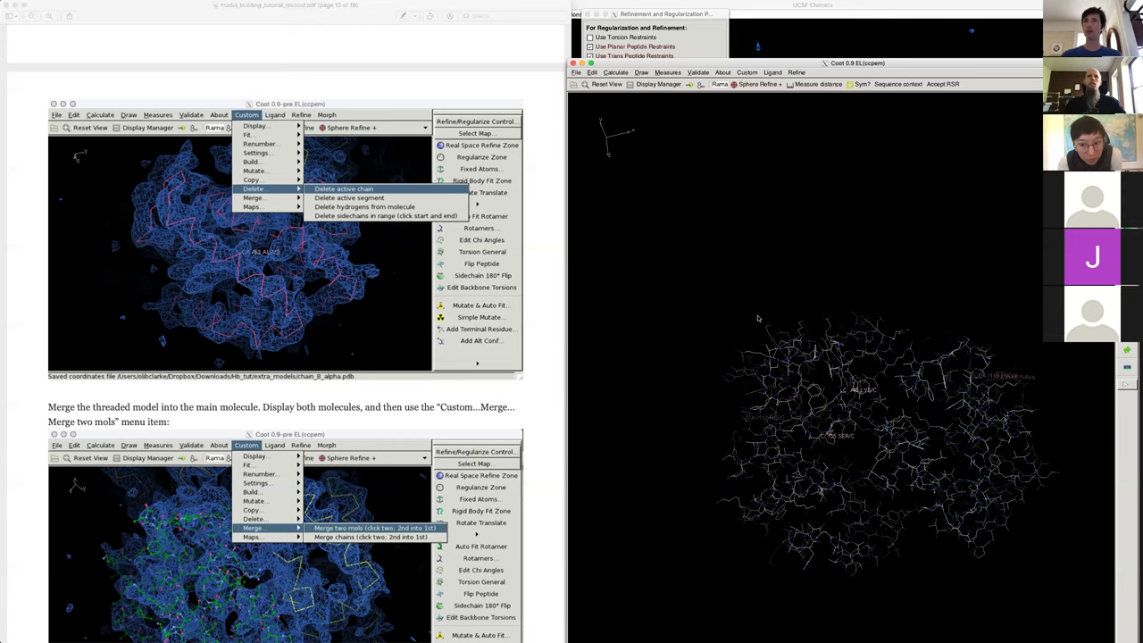
pyautogui.press('[')
pyautogui.moveTo(813, 337); pyautogui.dragTo(884, 374)
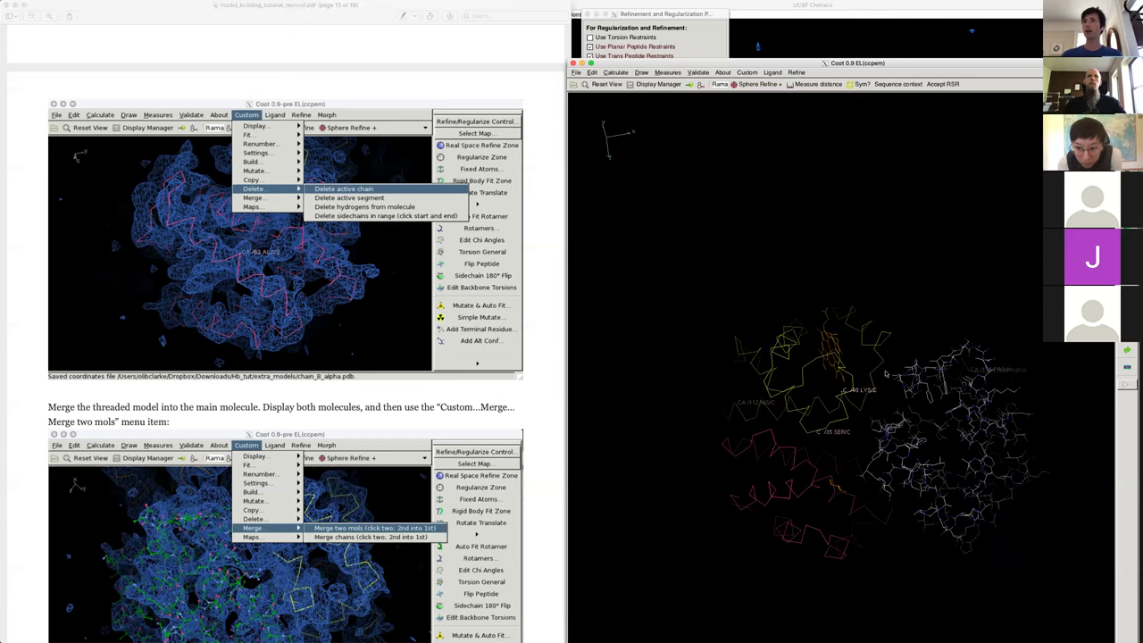
pyautogui.click(745, 73)
pyautogui.moveTo(759, 144)
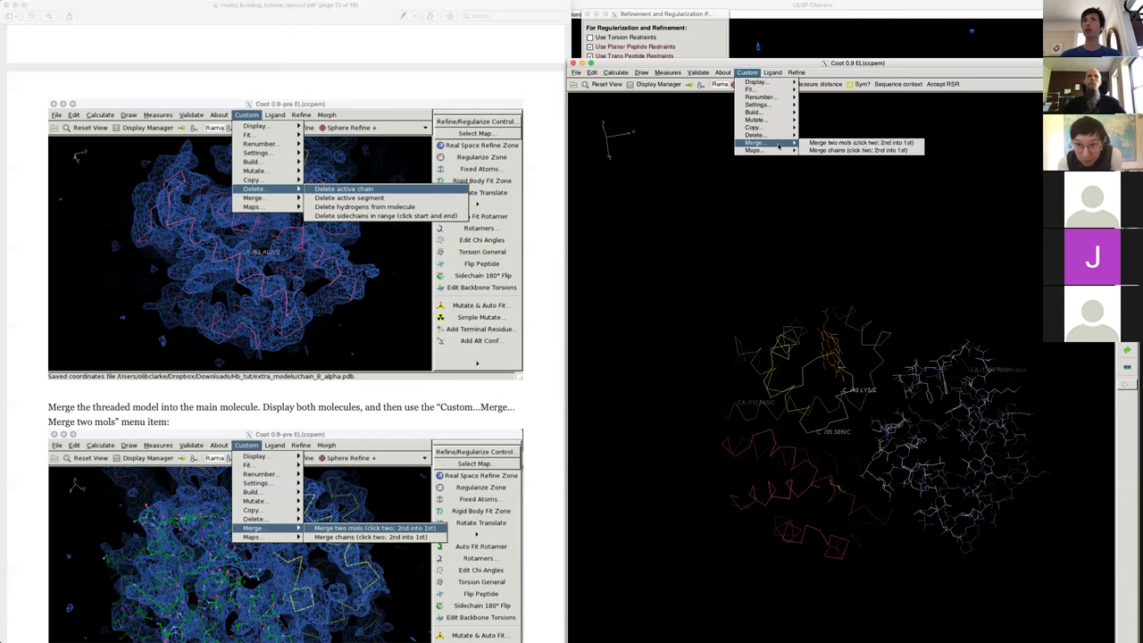
pyautogui.click(848, 144)
pyautogui.click(882, 362)
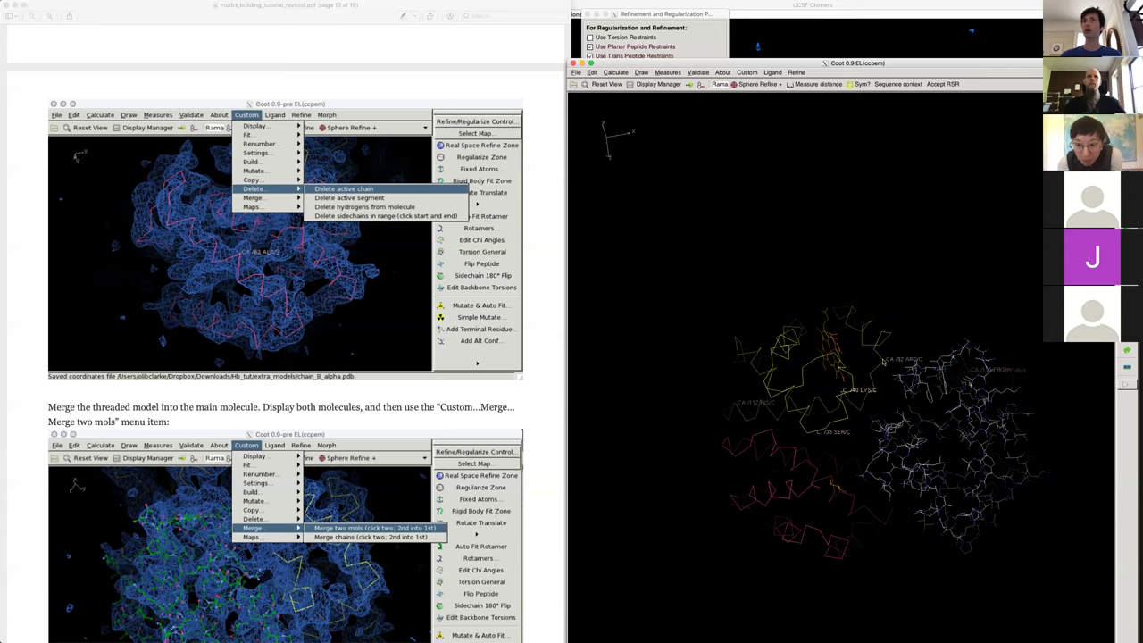
pyautogui.click(908, 457)
pyautogui.moveTo(909, 457); pyautogui.dragTo(897, 433)
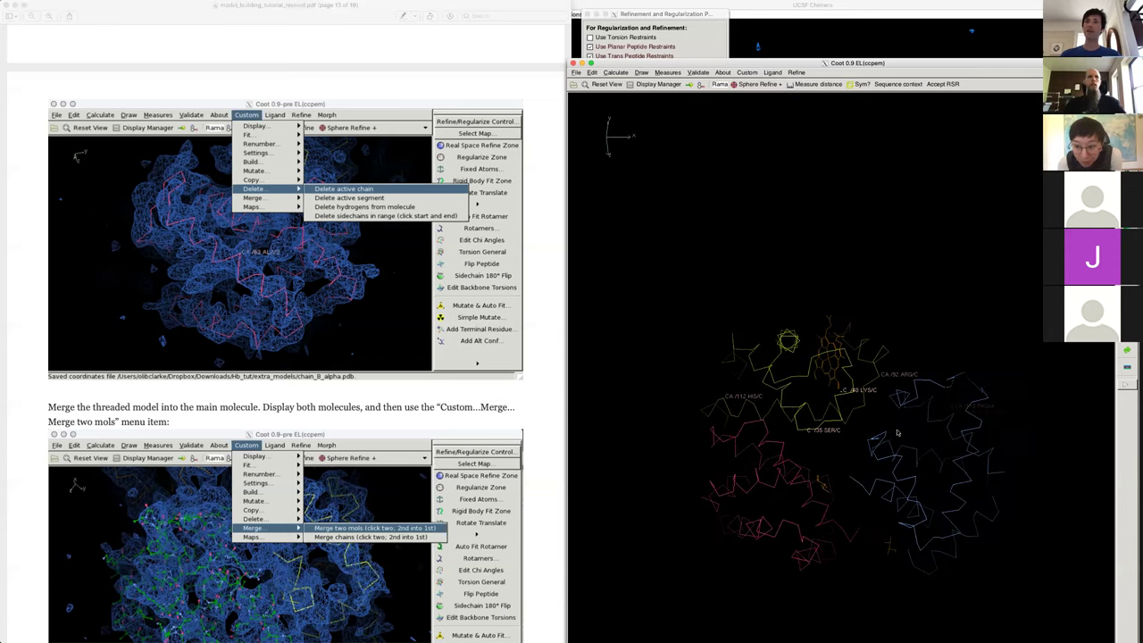
pyautogui.moveTo(828, 432); pyautogui.dragTo(856, 432)
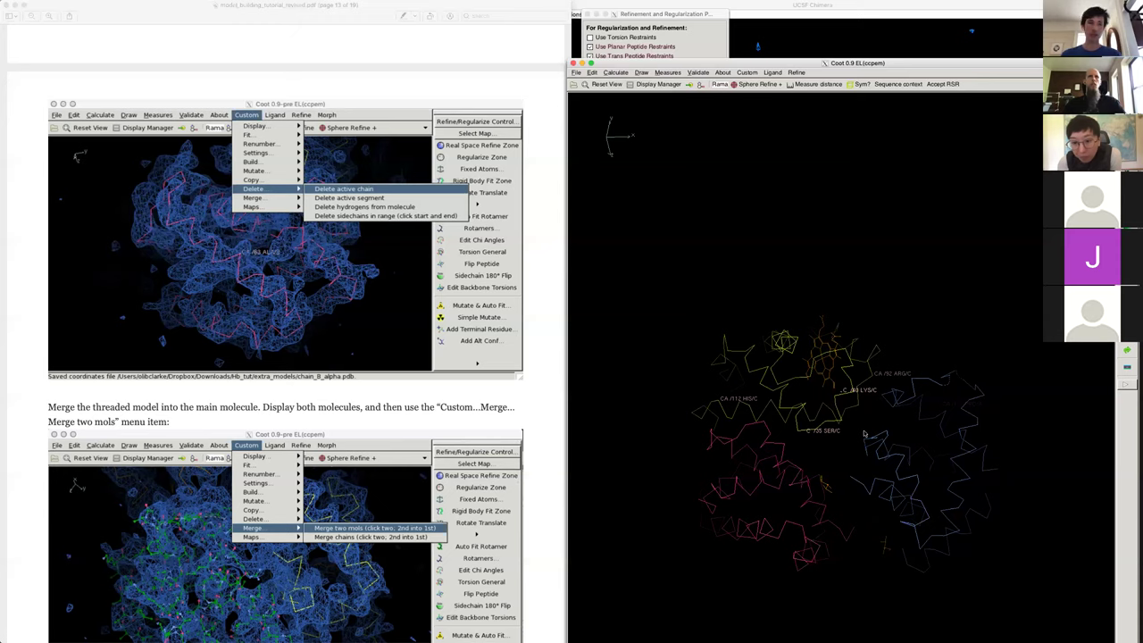
pyautogui.moveTo(858, 463); pyautogui.dragTo(783, 469)
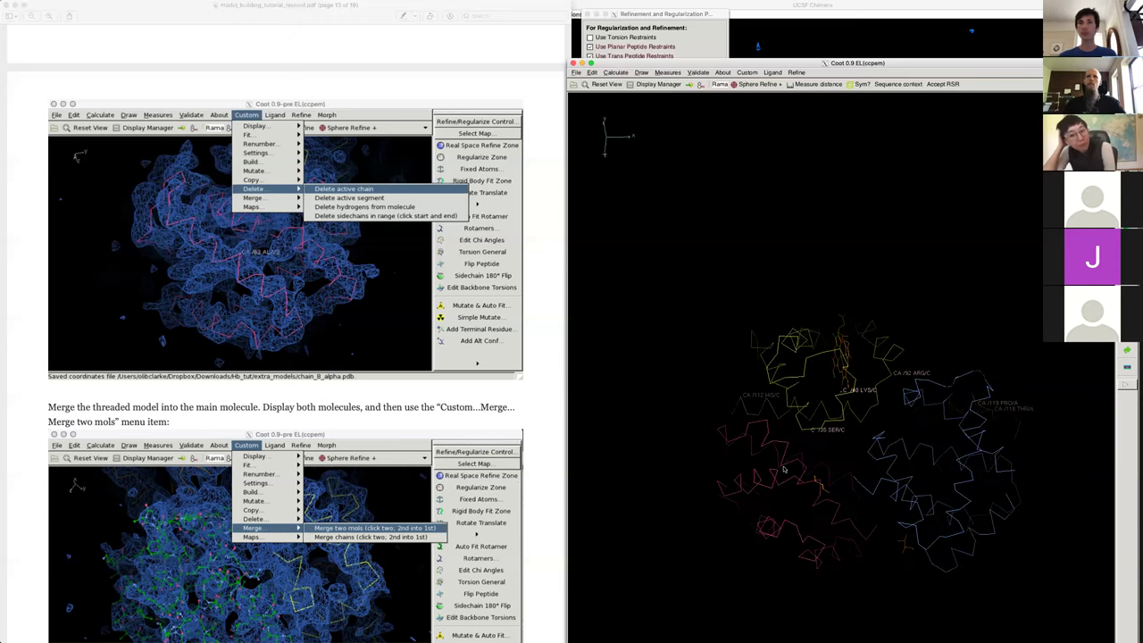
# - Find and highlight section 7 of the tutorial, on flexible fitting of the threaded beta chain, and centre the model on chain B
pyautogui.scroll(-10, 253, 586)
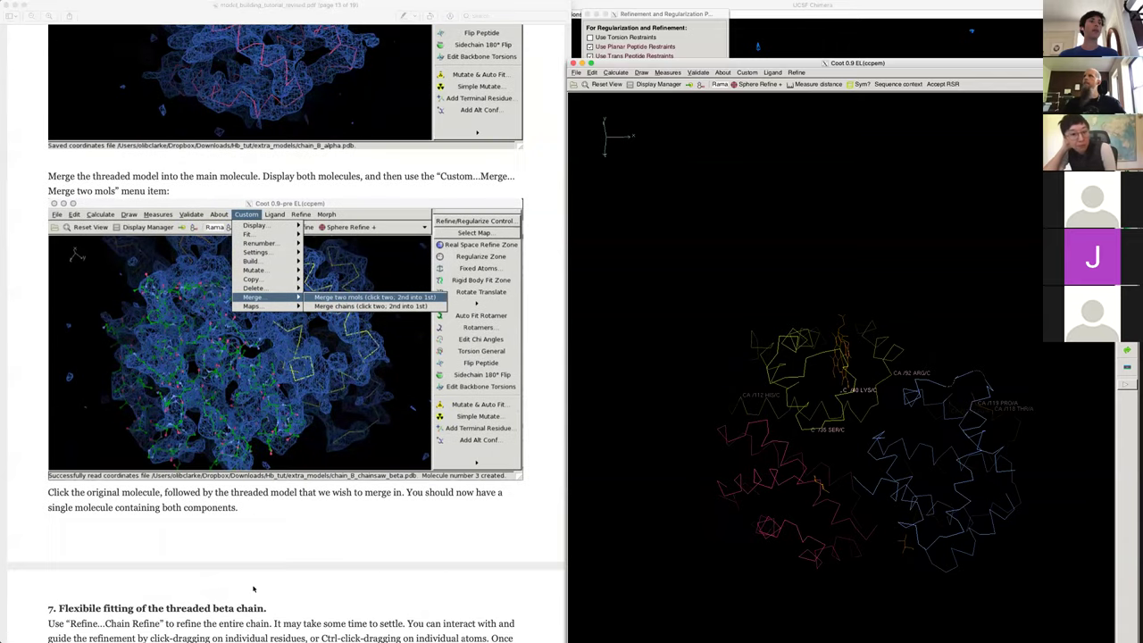
pyautogui.scroll(-2, 253, 589)
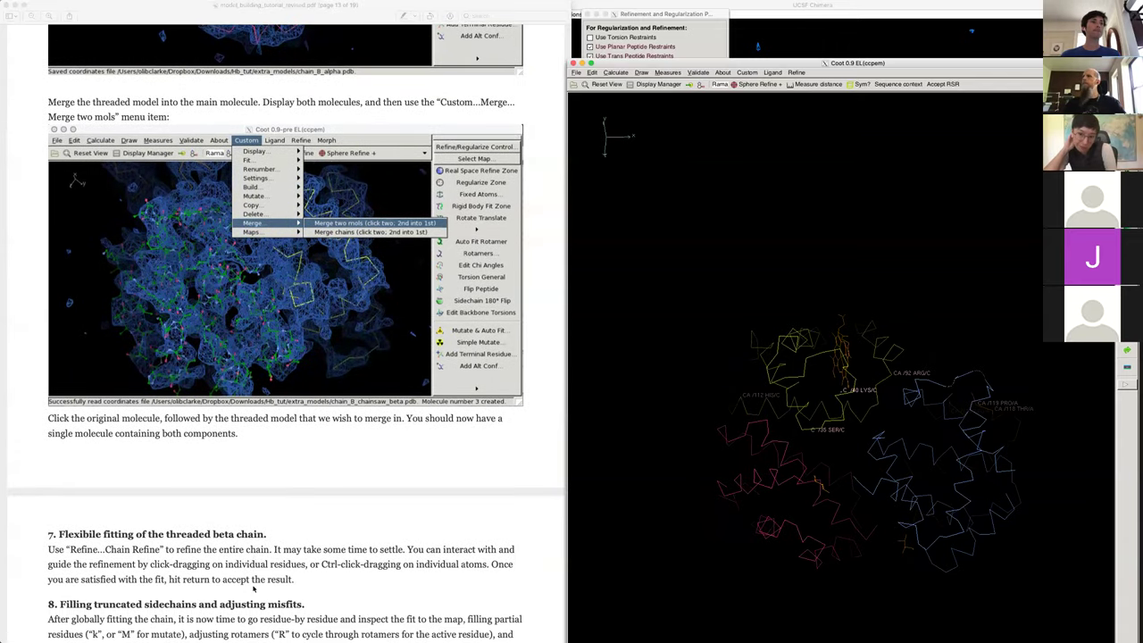
pyautogui.moveTo(880, 476); pyautogui.dragTo(895, 478)
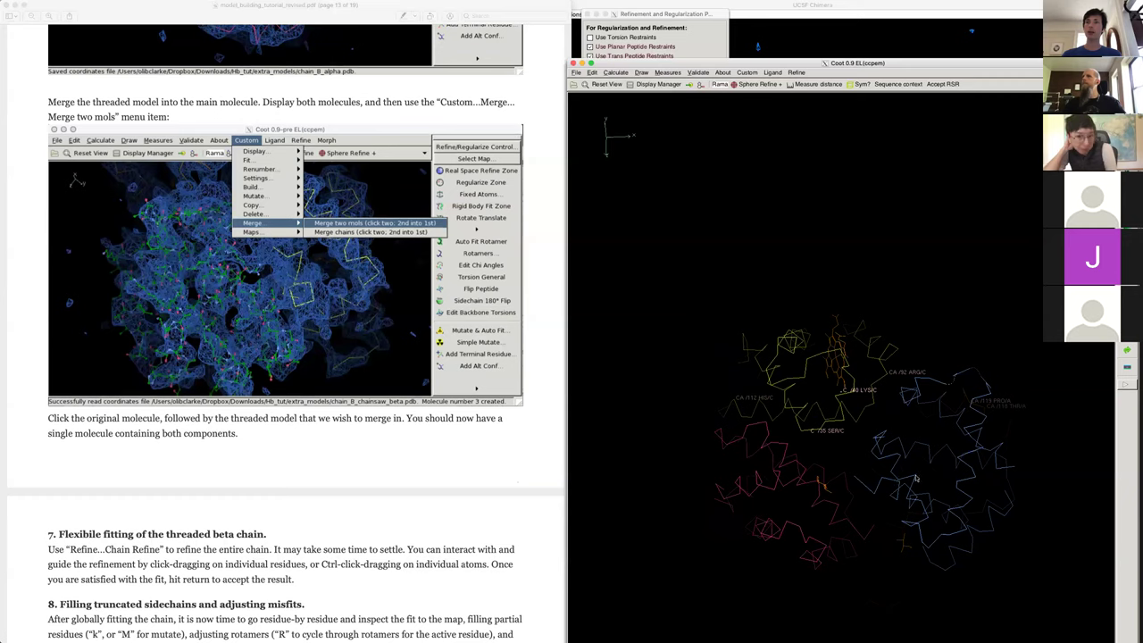
pyautogui.middleClick(915, 478)
pyautogui.moveTo(847, 523); pyautogui.dragTo(739, 449)
pyautogui.middleClick(727, 457)
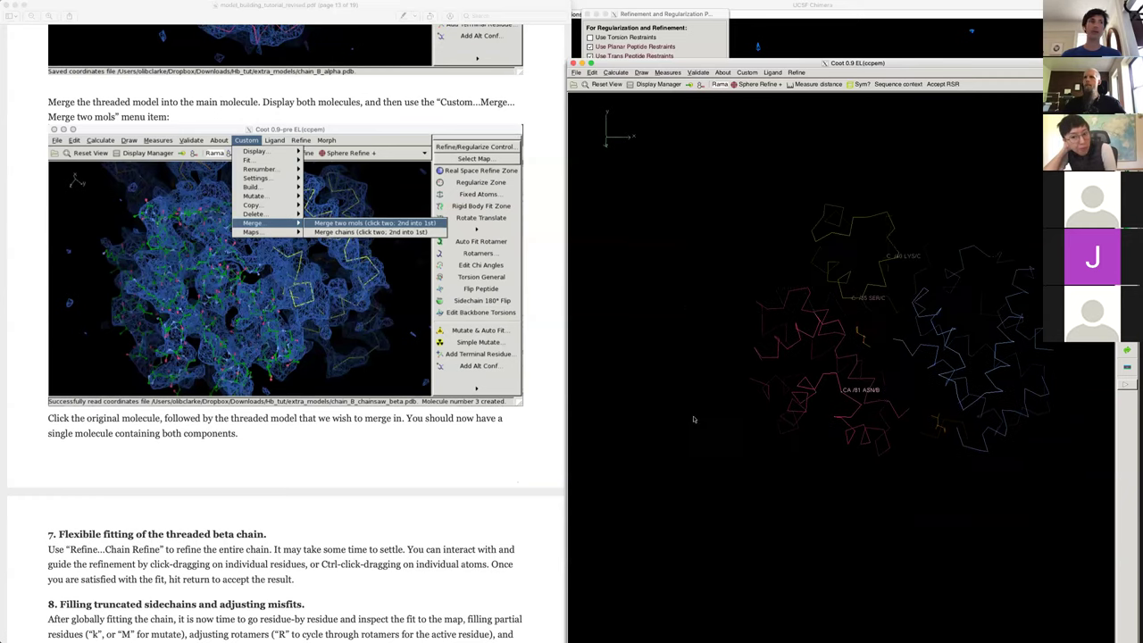
pyautogui.click(295, 554)
pyautogui.tripleClick(300, 576)
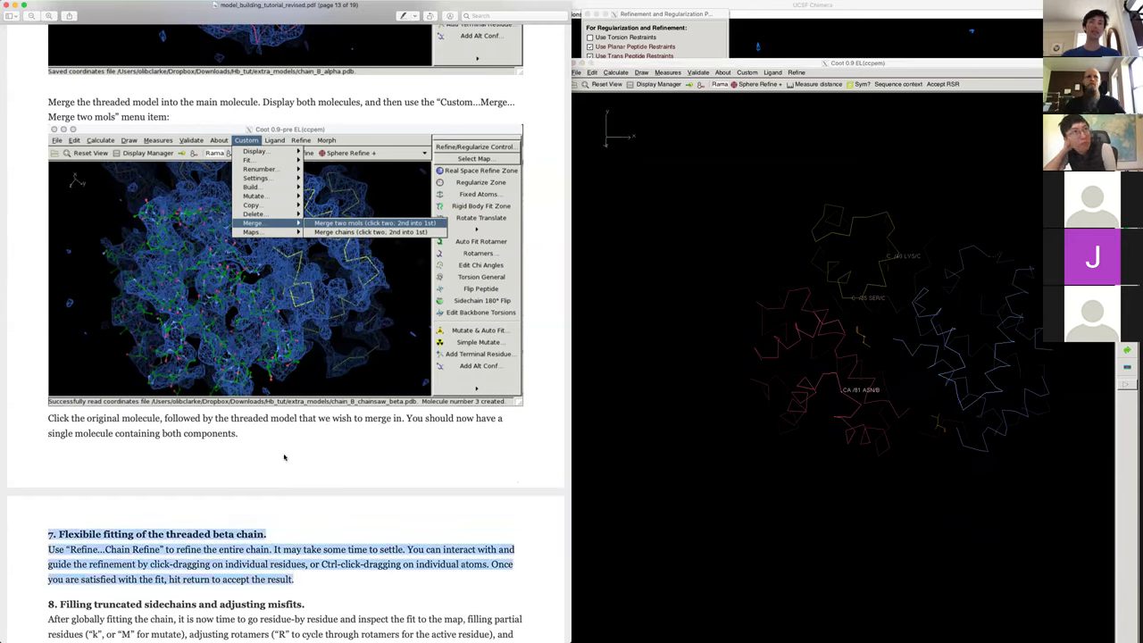
# - Centre on a serine in threaded chain B and switch the merged model from C-alpha traces to an all-atom display coloured by chain
pyautogui.click(802, 365)
pyautogui.moveTo(820, 370)
pyautogui.mouseDown()
pyautogui.moveTo(824, 378)
pyautogui.moveTo(936, 335)
pyautogui.mouseUp()
pyautogui.middleClick(811, 393)
pyautogui.press('[')
pyautogui.press('[')
pyautogui.press('[')
pyautogui.middleClick(807, 405)
pyautogui.moveTo(806, 405); pyautogui.dragTo(771, 453)
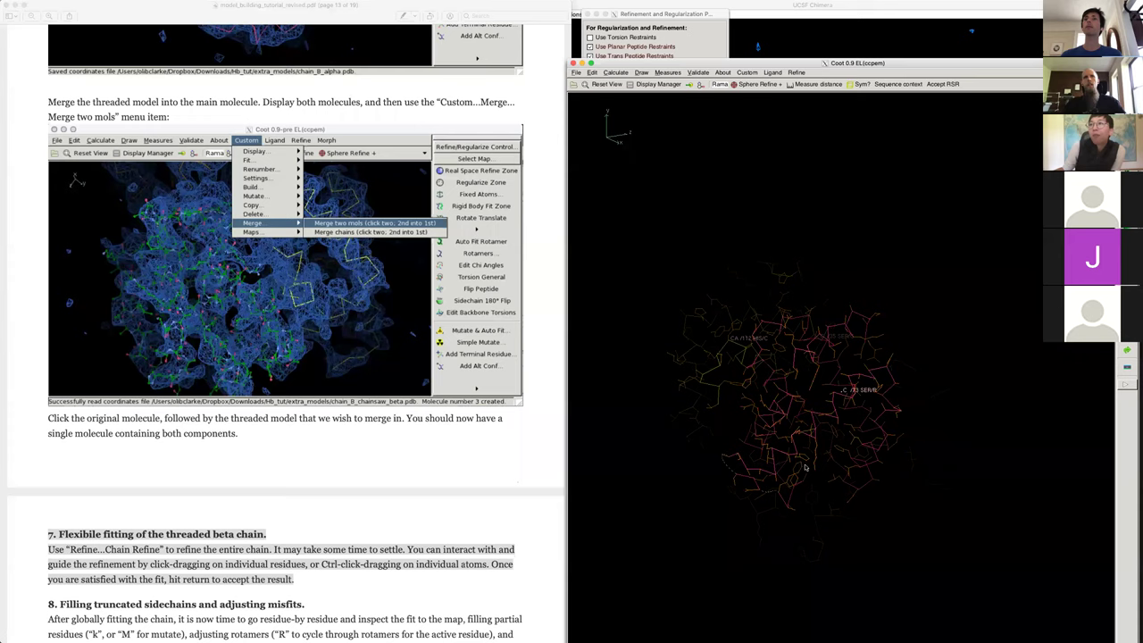
# - Start Chain Refine on threaded chain B and inspect the refining chain from another angle
pyautogui.click(800, 73)
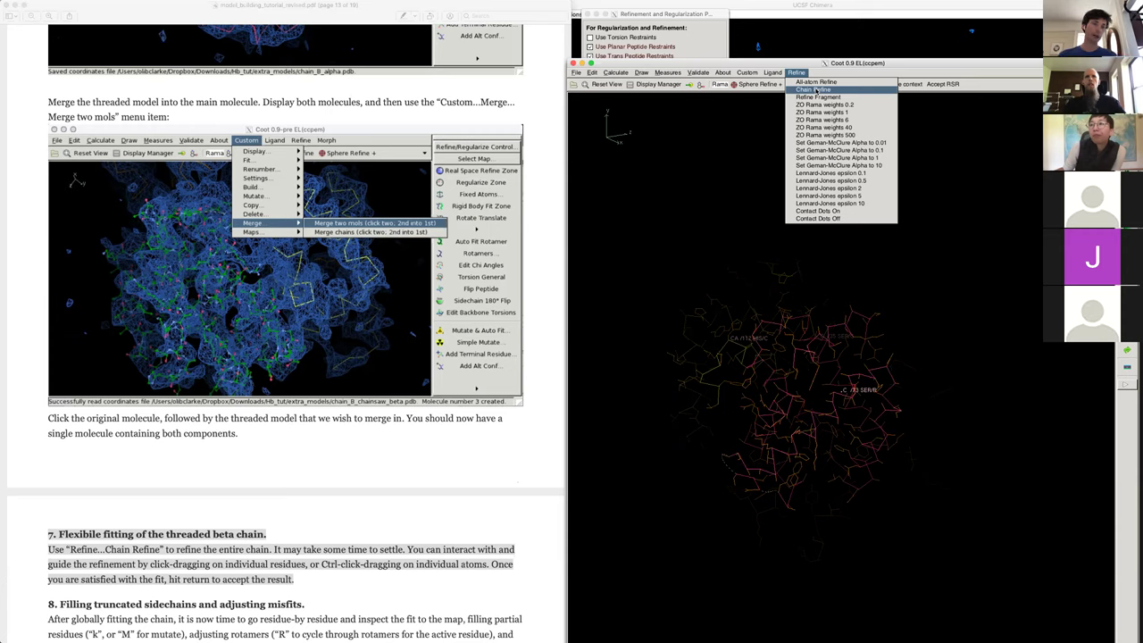
pyautogui.click(814, 90)
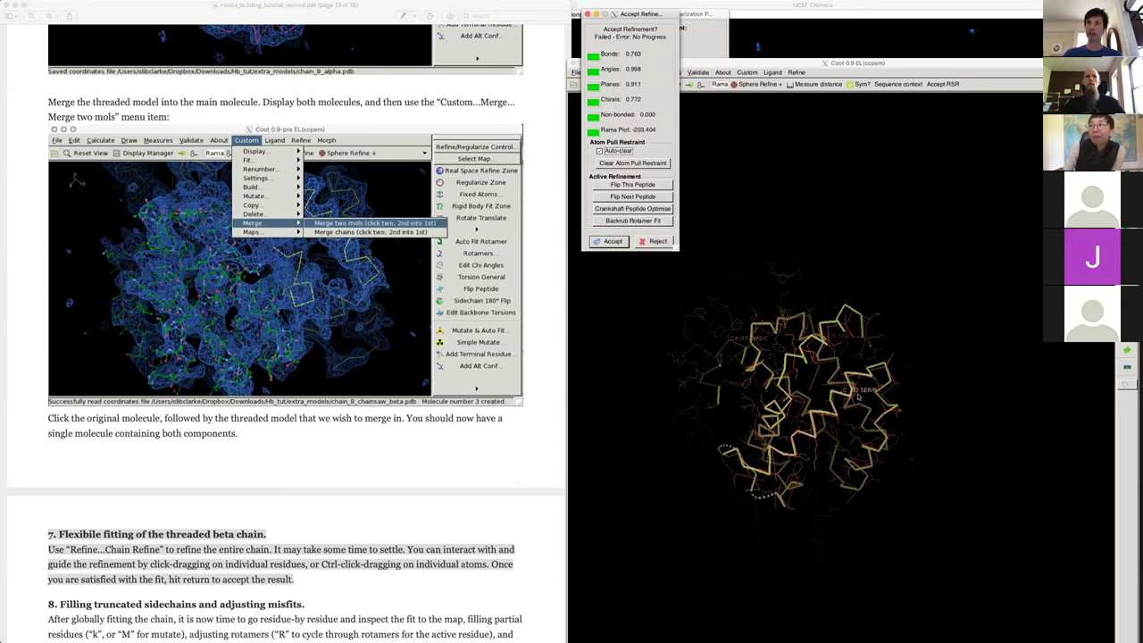
pyautogui.click(833, 393)
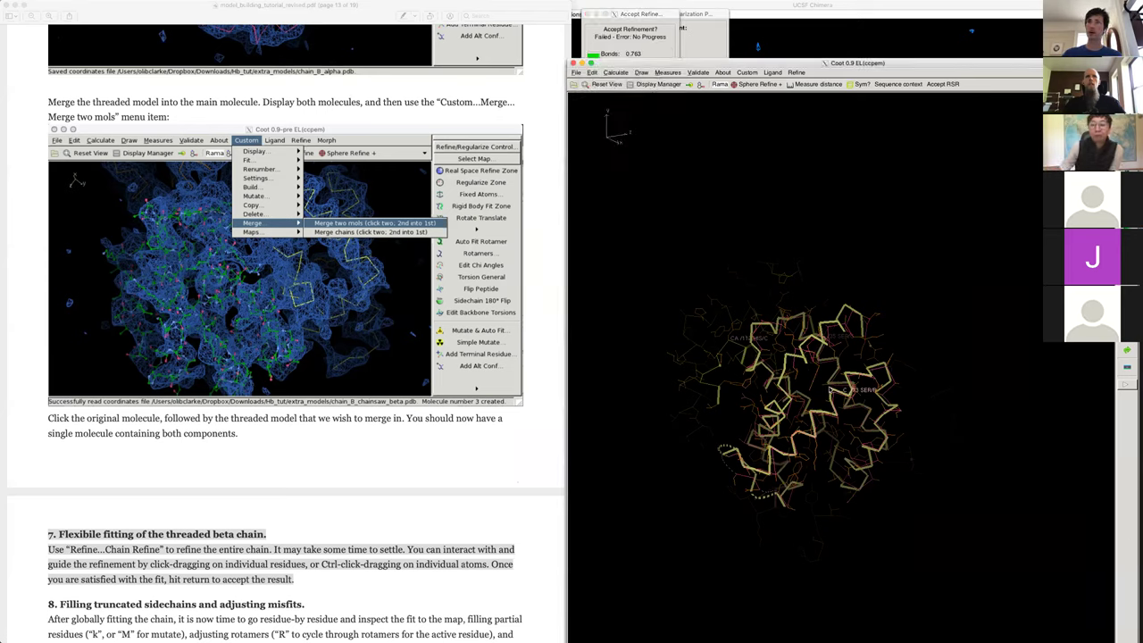
pyautogui.moveTo(833, 393); pyautogui.dragTo(922, 458)
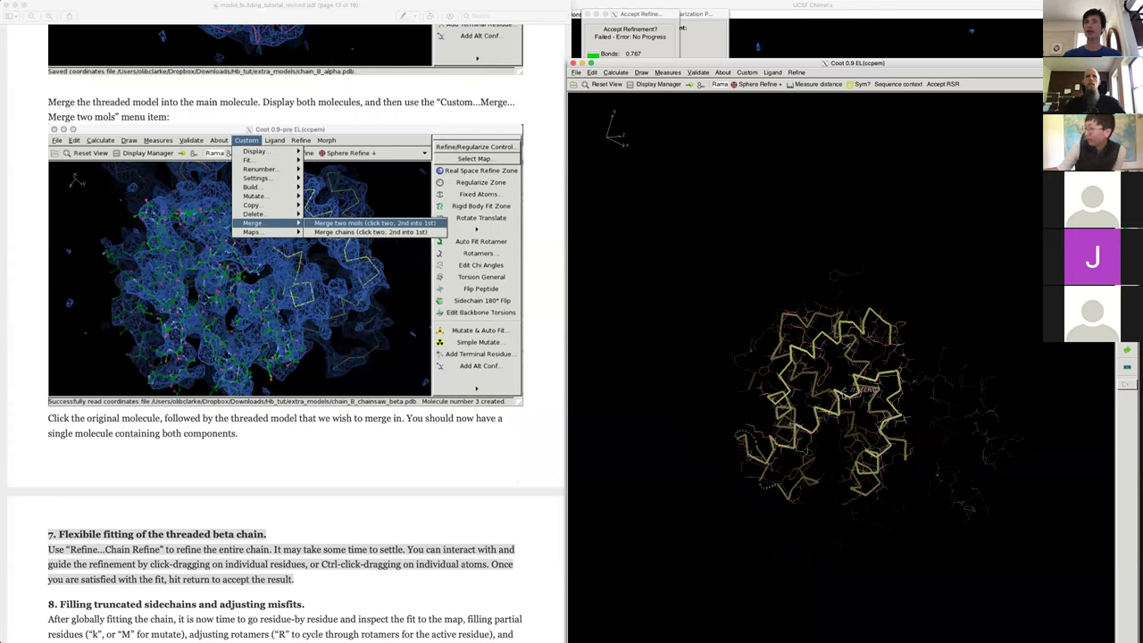
# - Switch the refining chain B to an all-atom display and show the density map around it
pyautogui.press('[')
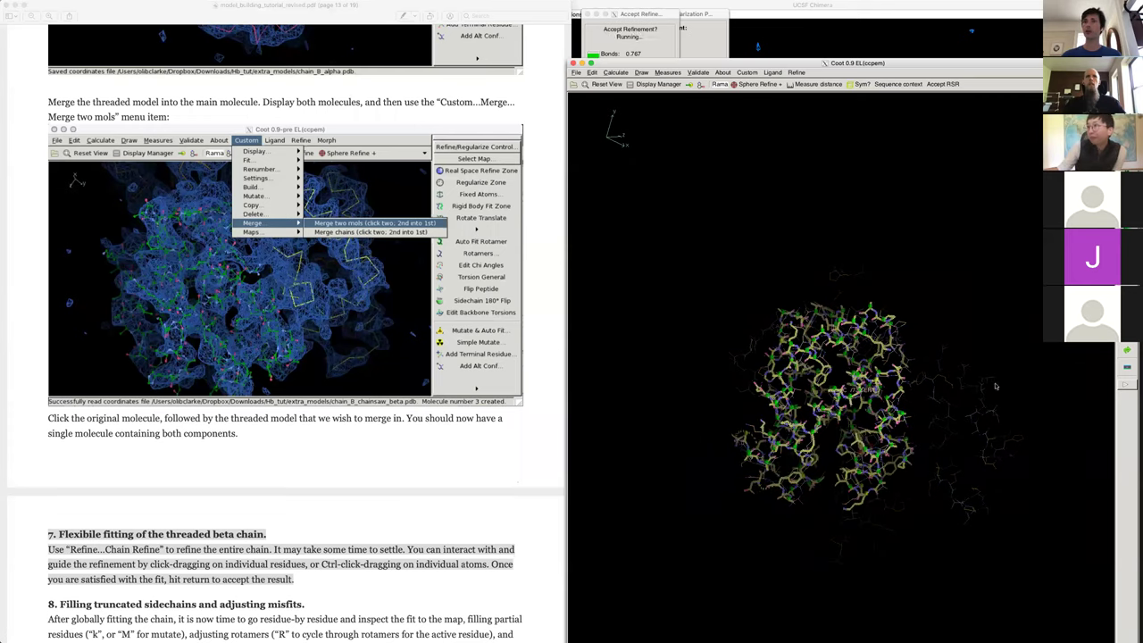
pyautogui.moveTo(994, 334); pyautogui.dragTo(964, 268)
pyautogui.press('`')
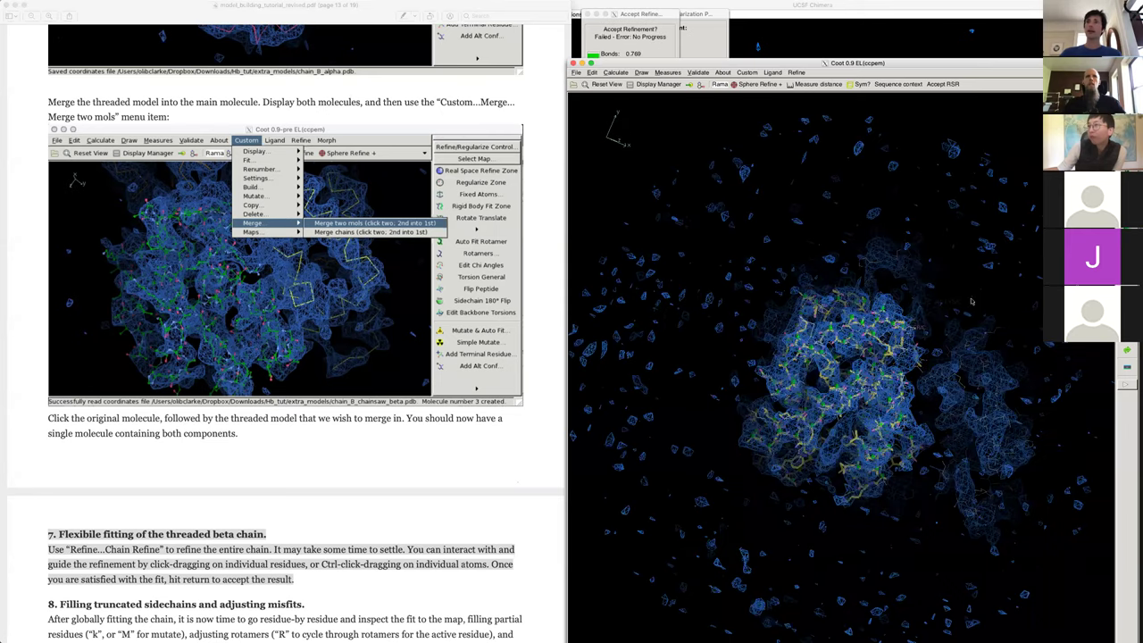
pyautogui.moveTo(1022, 467); pyautogui.dragTo(947, 515, button='right')
pyautogui.moveTo(931, 502); pyautogui.dragTo(869, 462)
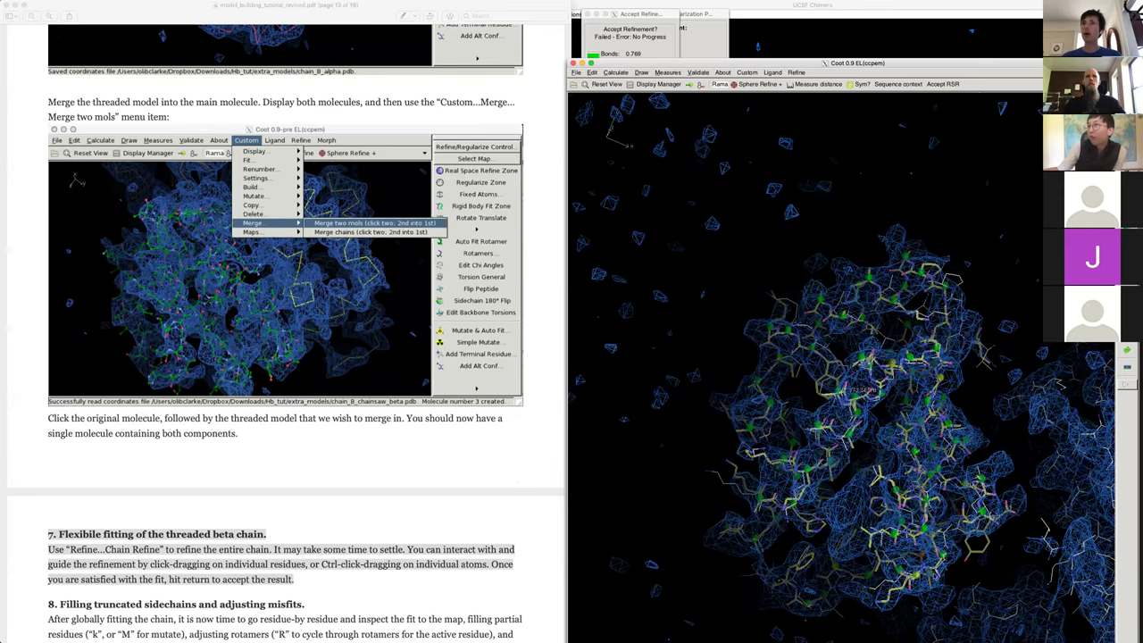
# - Check the fit of refining chain B to the map from several angles and accept the refinement
pyautogui.moveTo(1063, 491); pyautogui.dragTo(1002, 519)
pyautogui.moveTo(872, 494); pyautogui.dragTo(916, 436)
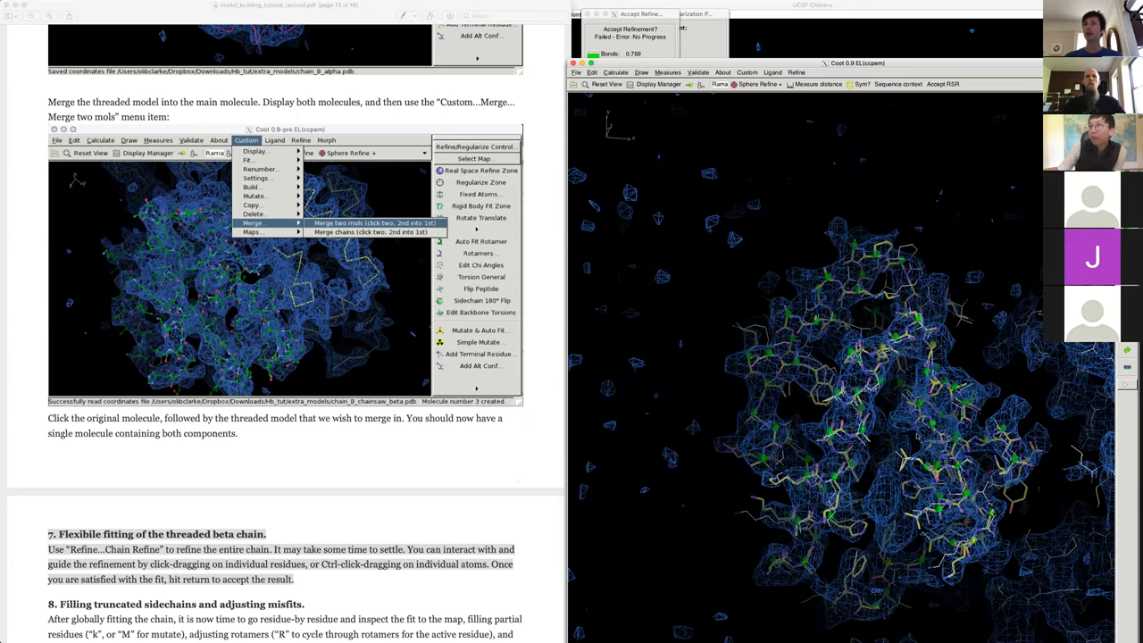
pyautogui.moveTo(924, 478); pyautogui.dragTo(949, 465)
pyautogui.moveTo(878, 434); pyautogui.dragTo(883, 438)
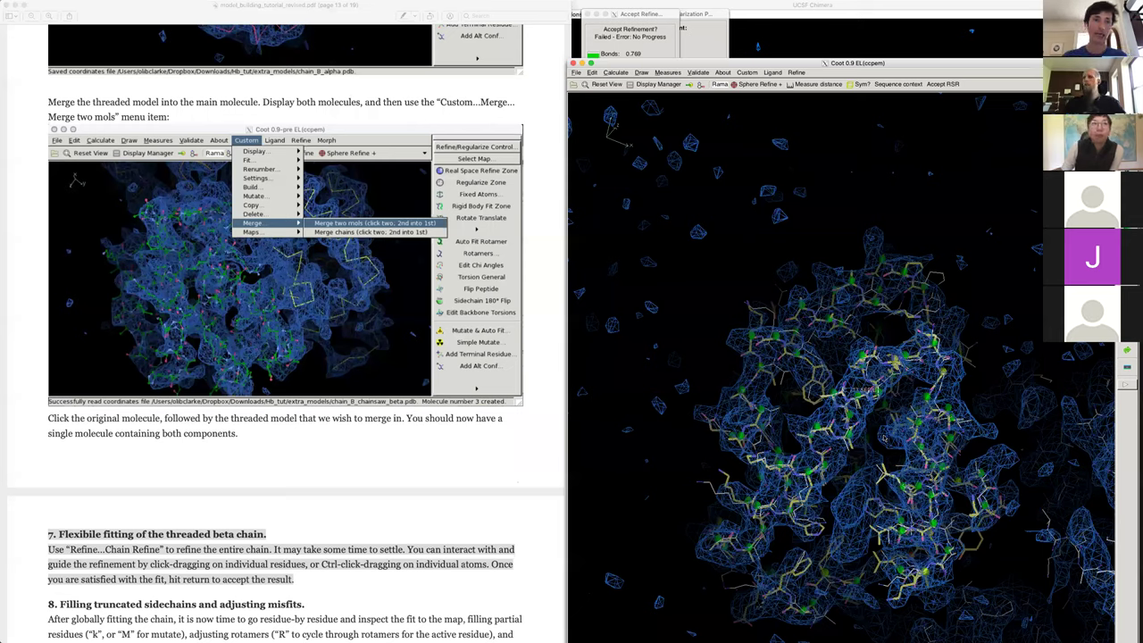
pyautogui.scroll(-5, 883, 437)
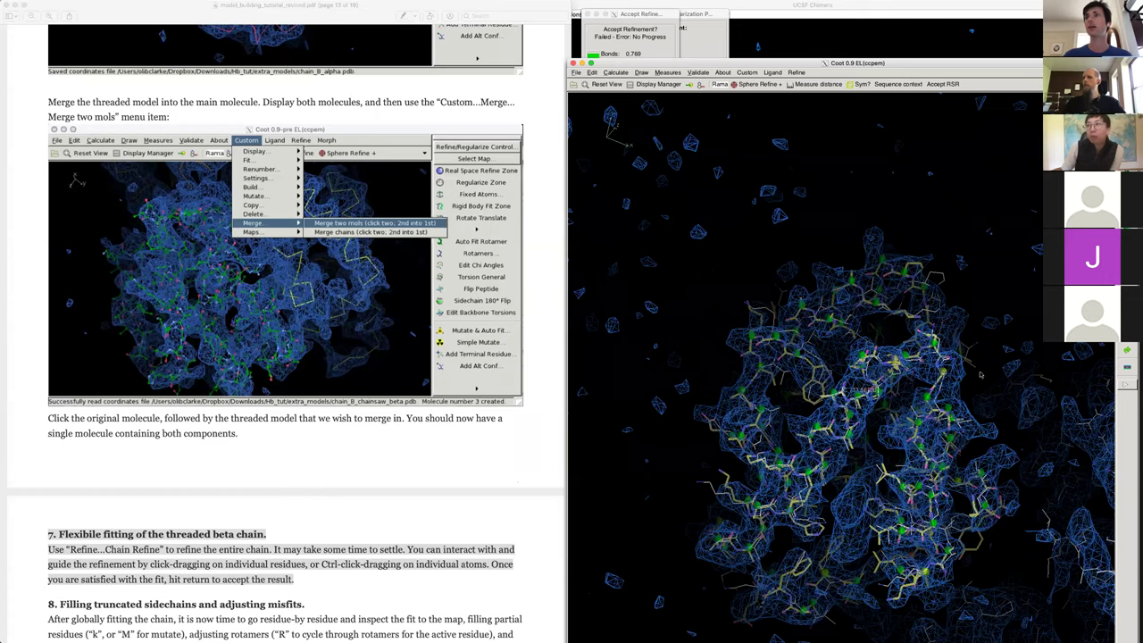
pyautogui.moveTo(884, 437); pyautogui.dragTo(893, 373)
pyautogui.moveTo(982, 350)
pyautogui.mouseDown()
pyautogui.moveTo(995, 360)
pyautogui.moveTo(947, 366)
pyautogui.moveTo(982, 353)
pyautogui.mouseUp()
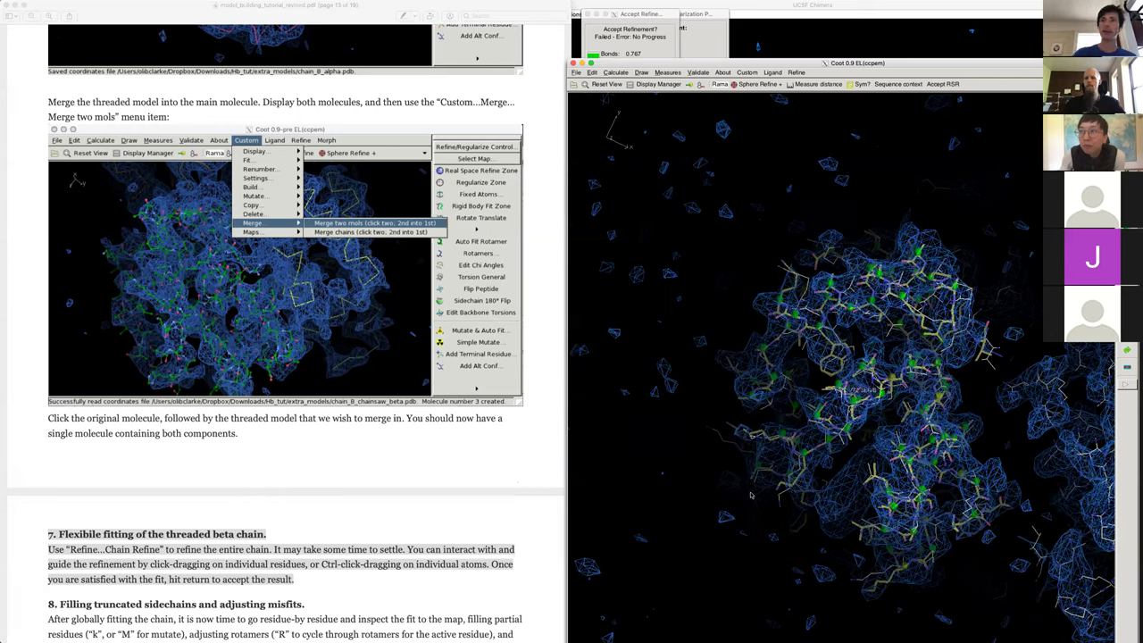
pyautogui.press('Return')
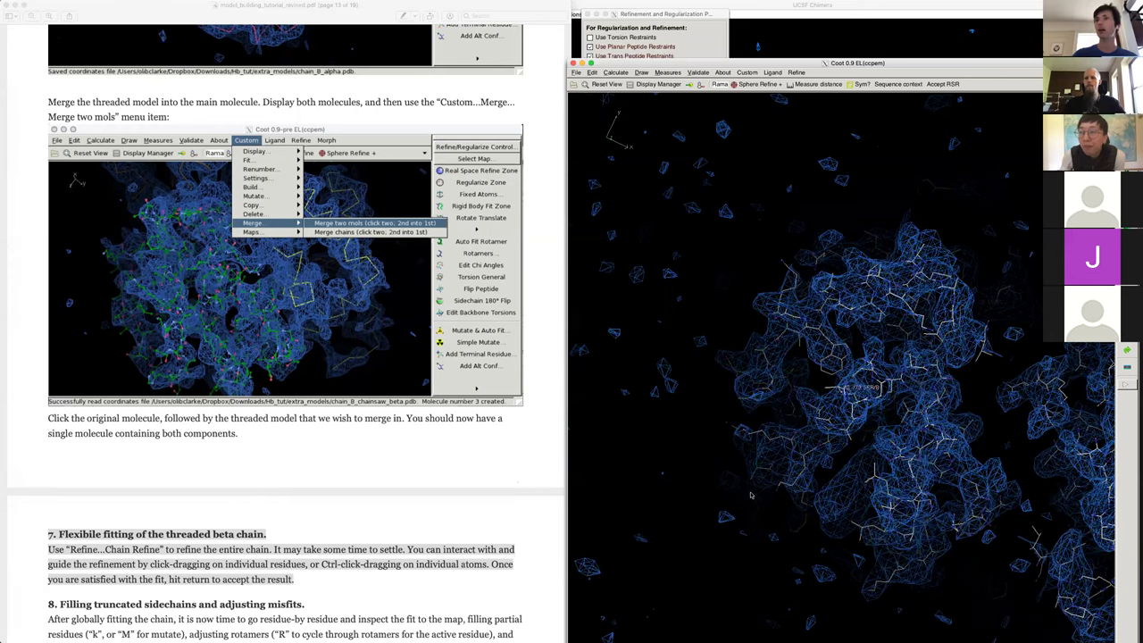
# - Walk along the first residues of chain B from its starting valine and centre closely on the nearby tryptophan
pyautogui.middleClick(984, 342)
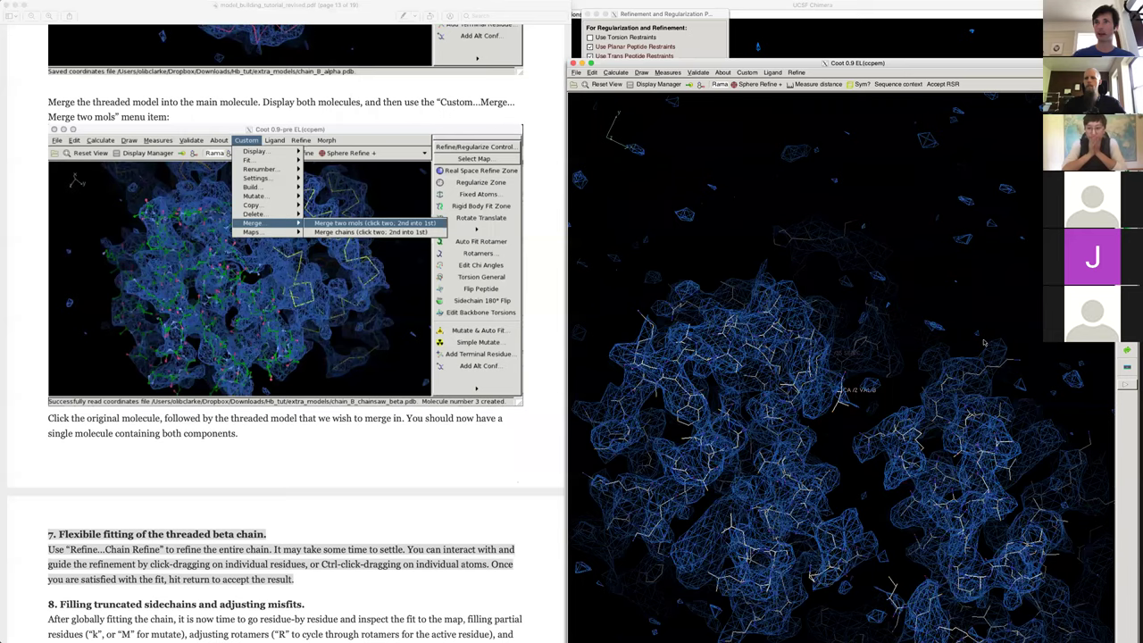
pyautogui.press('space')
pyautogui.press('space')
pyautogui.press('space')
pyautogui.press('space')
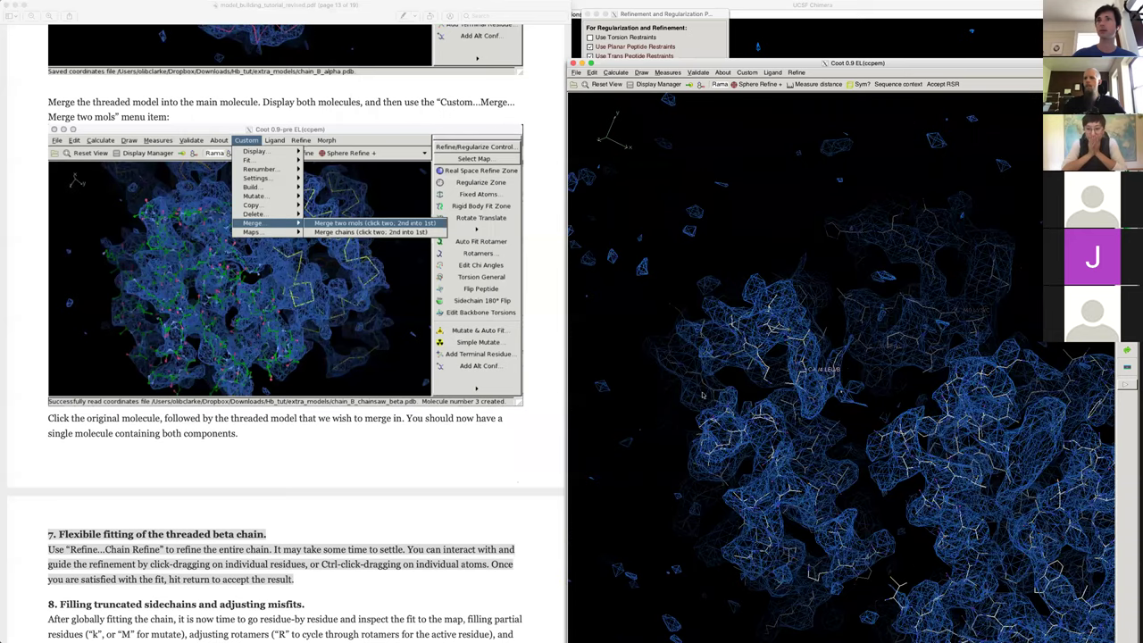
pyautogui.press('space')
pyautogui.press('space')
pyautogui.press('space')
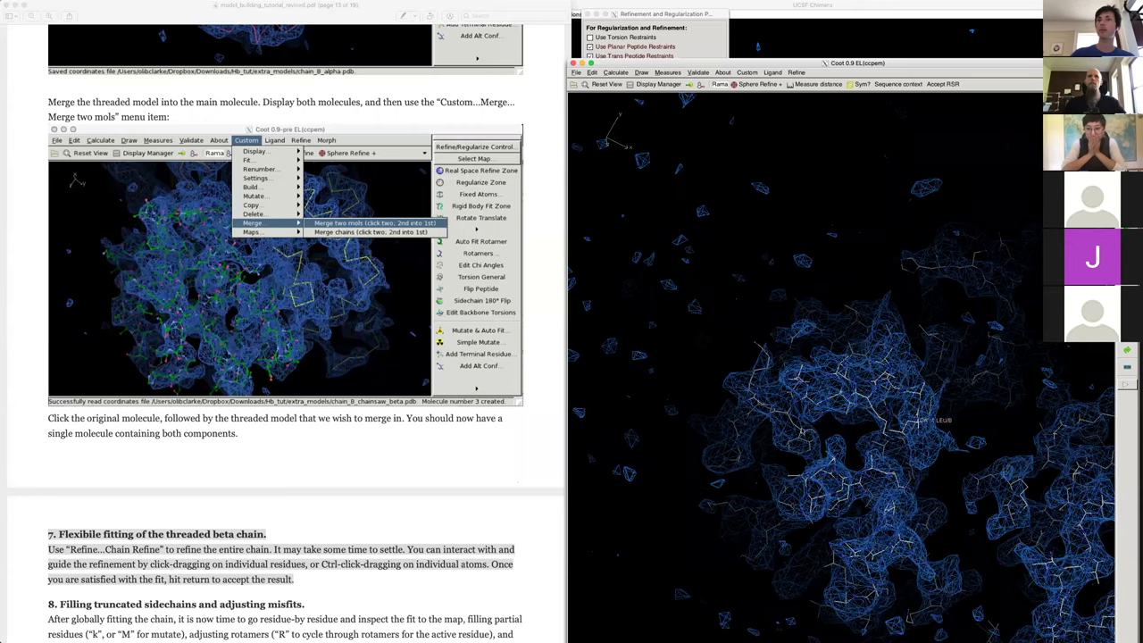
pyautogui.middleClick(801, 431)
pyautogui.moveTo(803, 433); pyautogui.dragTo(880, 428, button='right')
pyautogui.moveTo(879, 357); pyautogui.dragTo(796, 343)
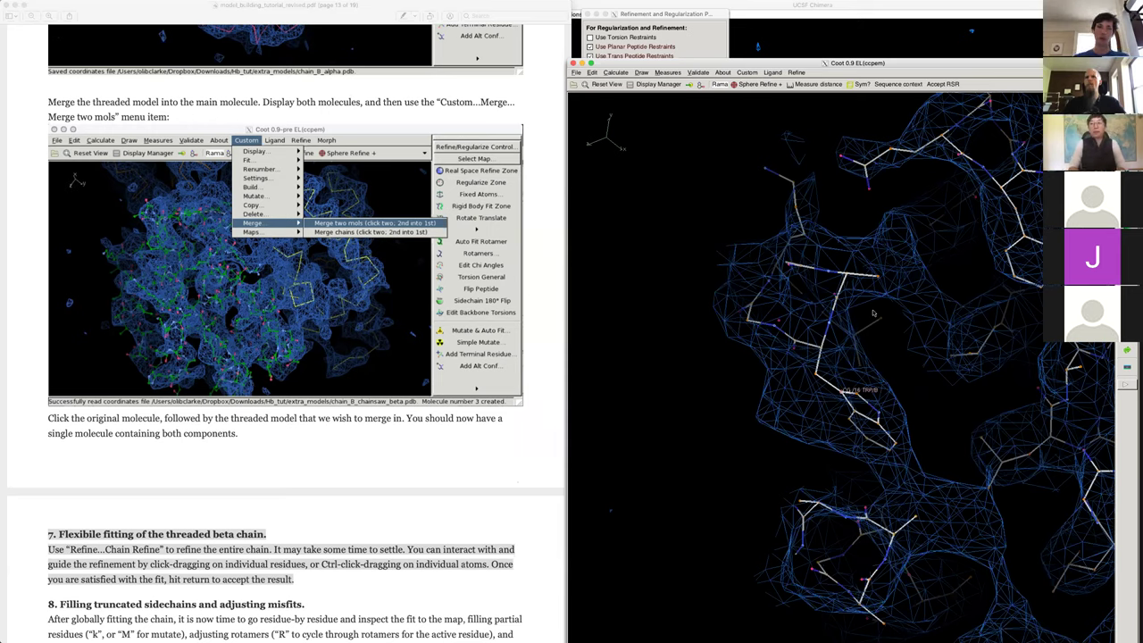
# - Look over the refinement tools offered in the toolbar selection and close it without changes
pyautogui.rightClick(1015, 86)
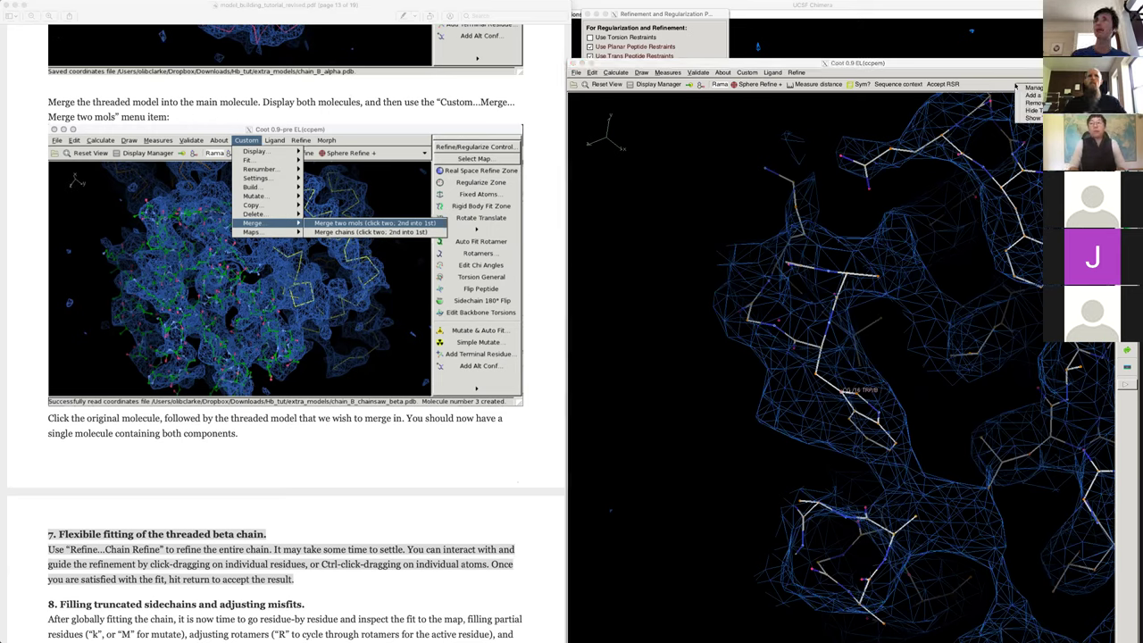
pyautogui.click(1028, 88)
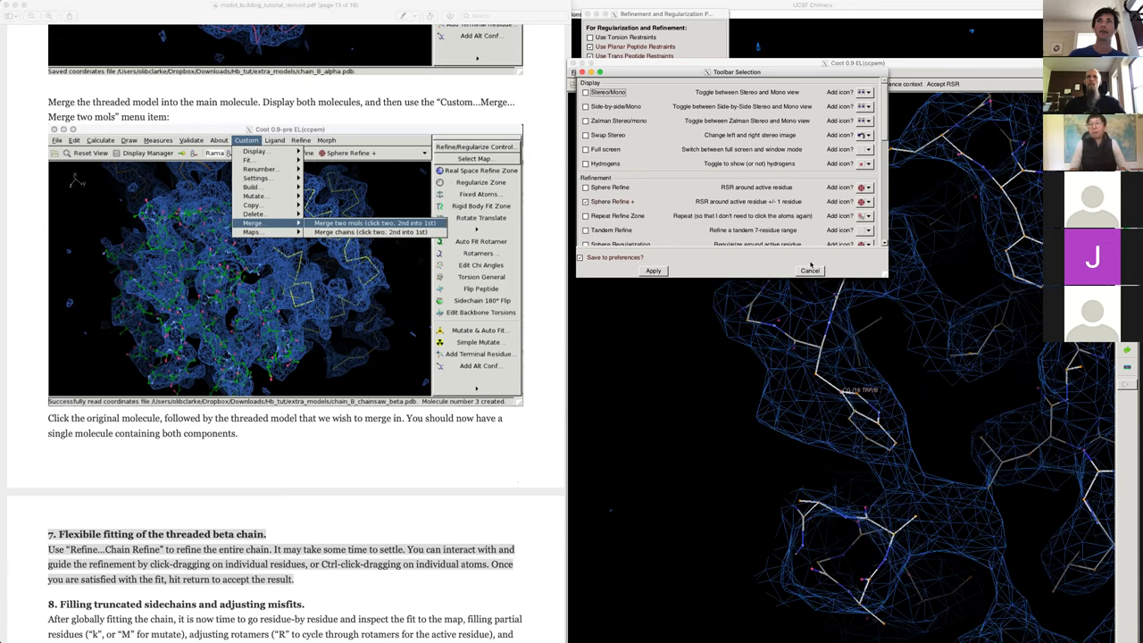
pyautogui.click(809, 271)
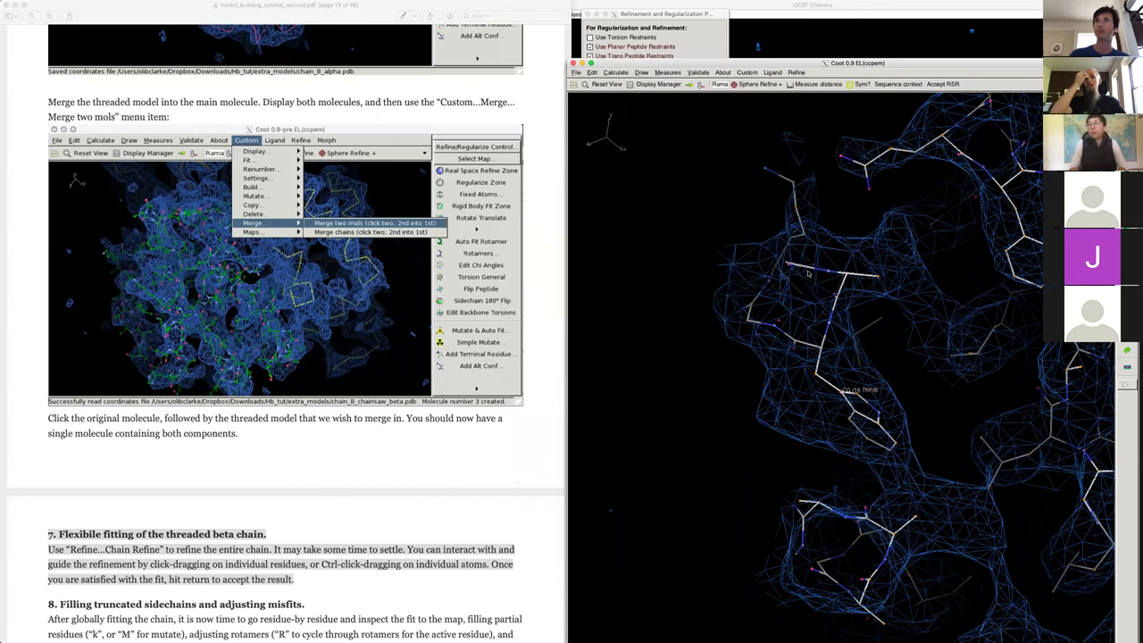
# - Run Sphere Refine around the centred tryptophan in chain B and accept the result
pyautogui.click(757, 84)
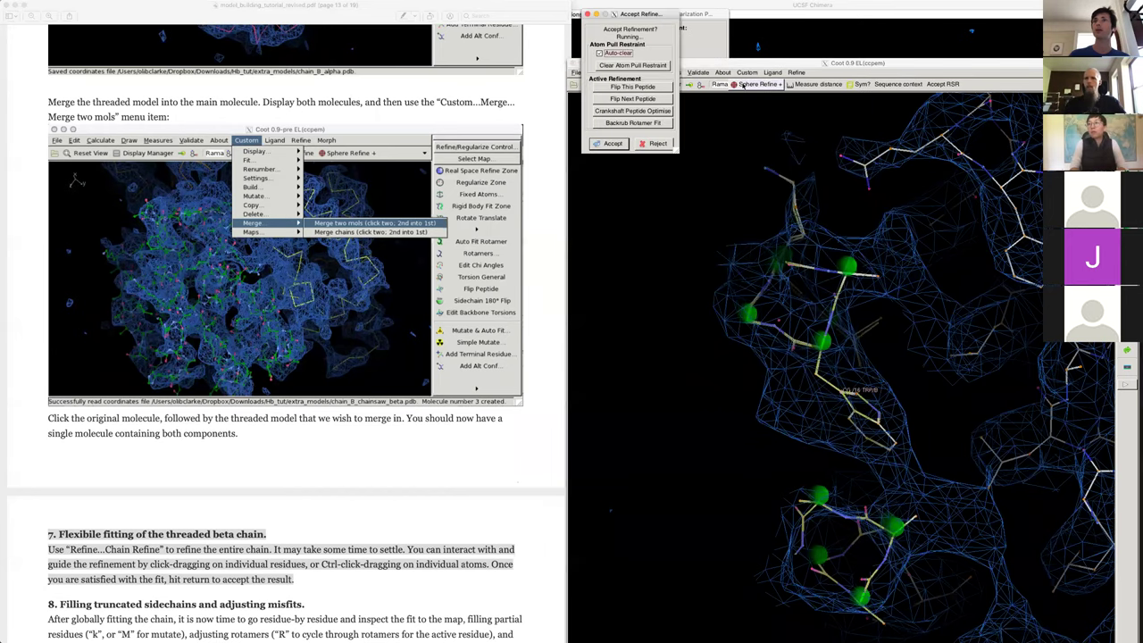
pyautogui.click(849, 443)
pyautogui.moveTo(850, 443); pyautogui.dragTo(893, 265)
pyautogui.moveTo(888, 466); pyautogui.dragTo(996, 422)
pyautogui.press('Return')
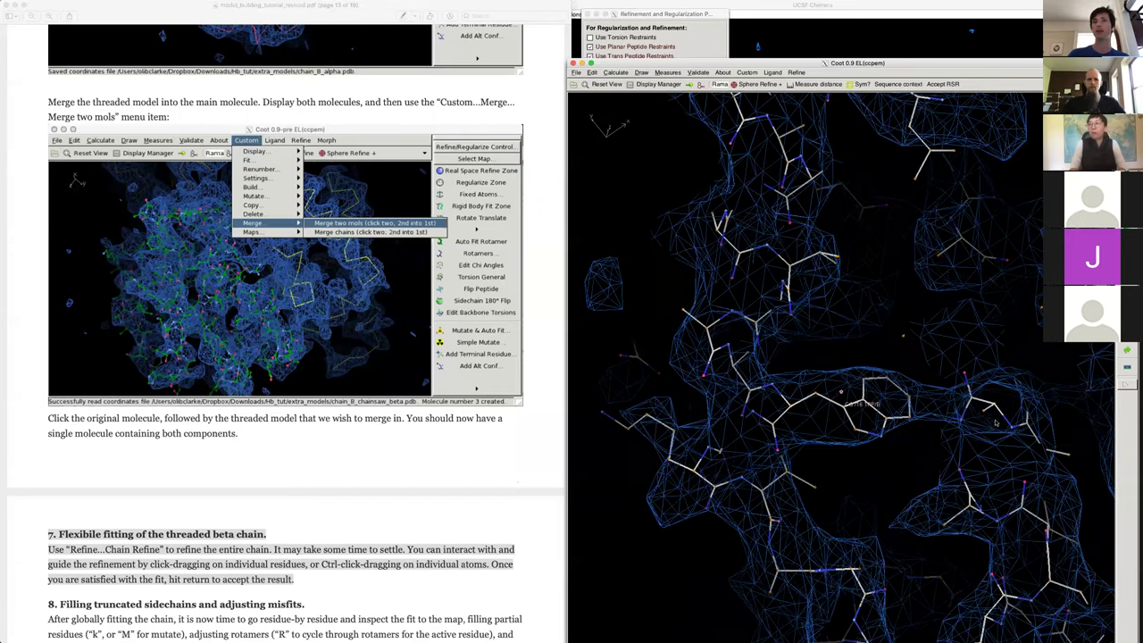
# - Real-space refine the chain B zone from the glutamate to the asparagine on either side of the tryptophan, and accept it
pyautogui.moveTo(860, 521); pyautogui.dragTo(838, 559)
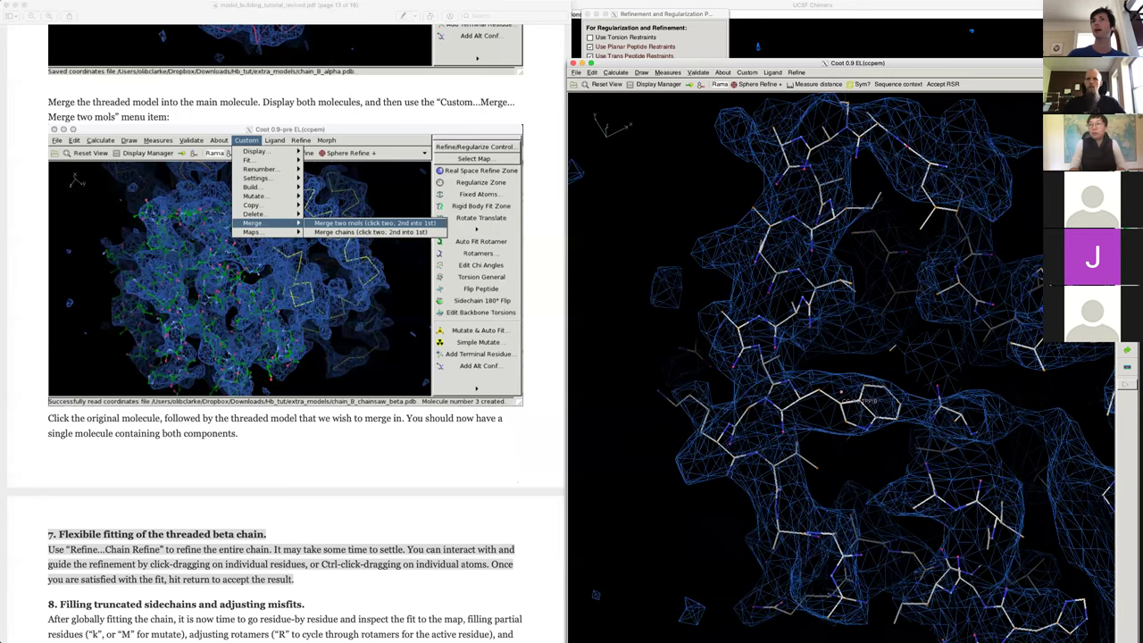
pyautogui.click(839, 180)
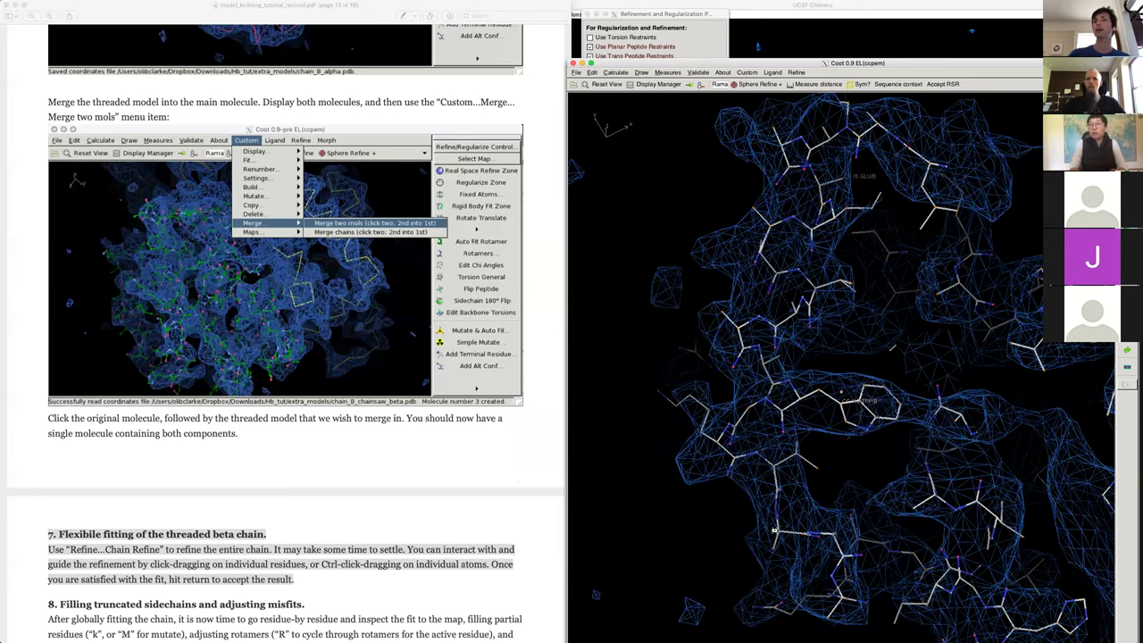
pyautogui.click(774, 530)
pyautogui.click(814, 393)
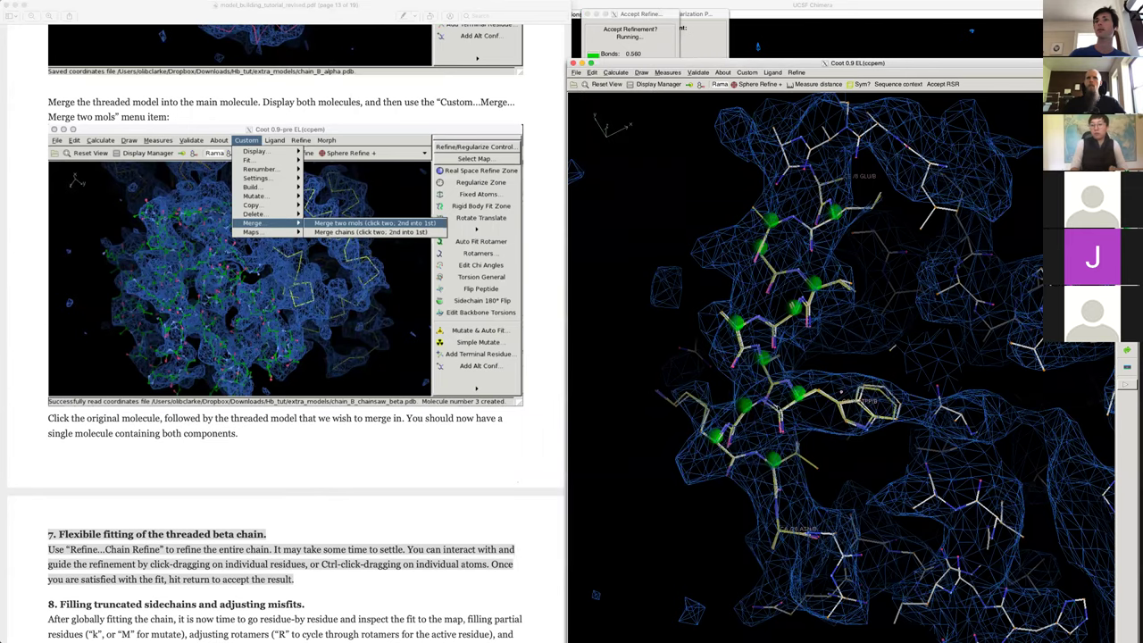
pyautogui.moveTo(792, 399); pyautogui.dragTo(848, 461)
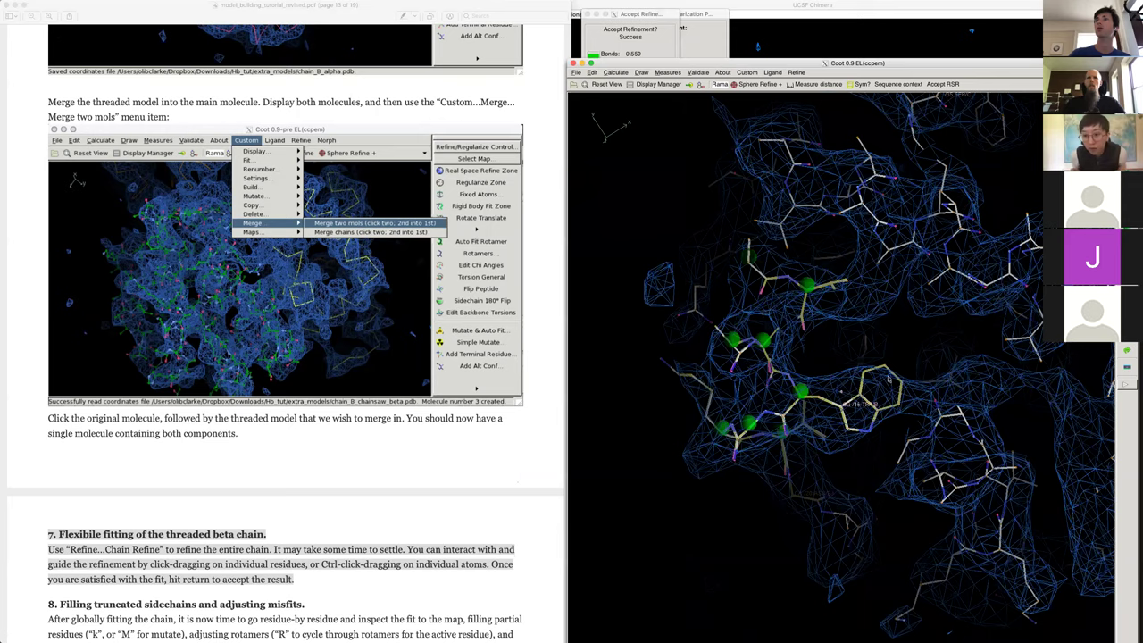
pyautogui.moveTo(890, 374); pyautogui.dragTo(828, 479)
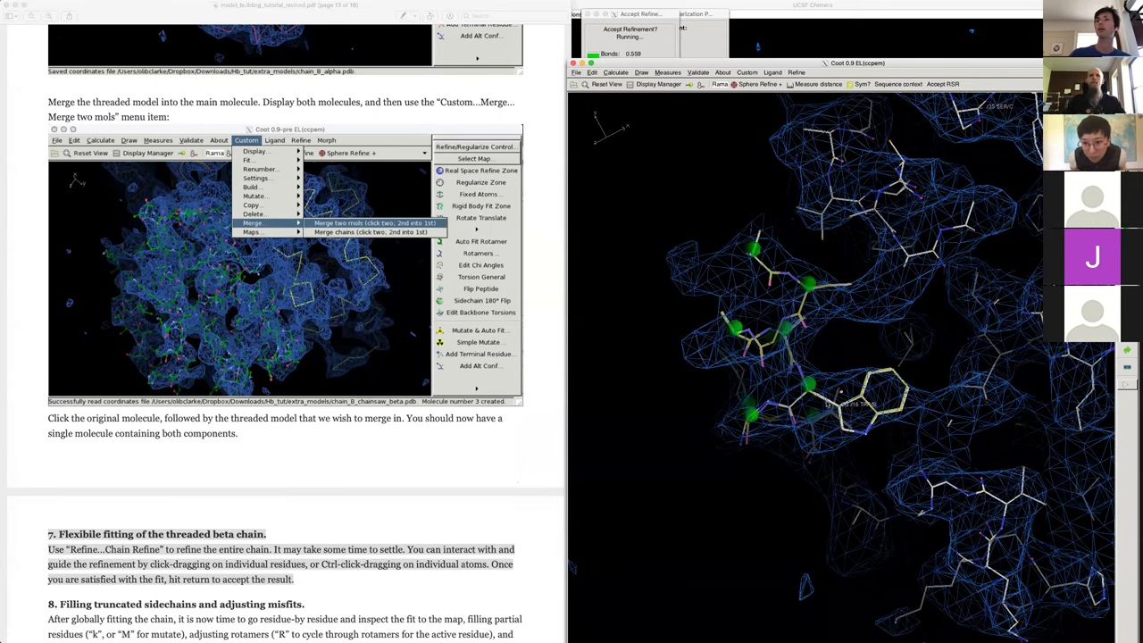
pyautogui.press('Return')
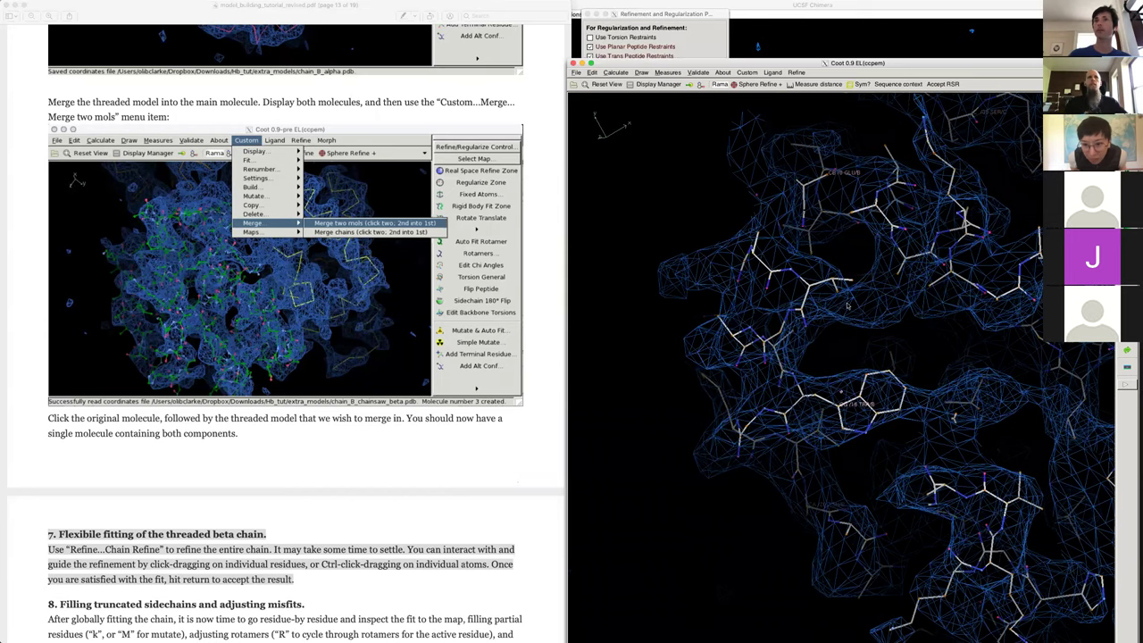
pyautogui.moveTo(848, 307); pyautogui.dragTo(837, 356)
pyautogui.moveTo(976, 385); pyautogui.dragTo(891, 456)
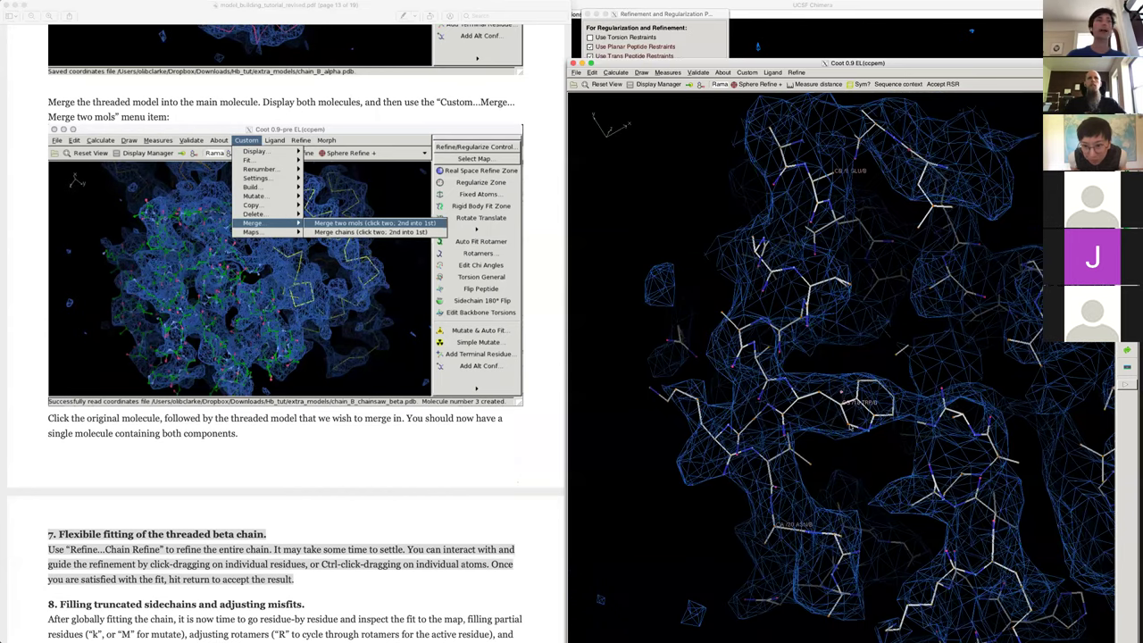
# - Read tutorial section 8 on filling truncated sidechains, down to the Phe72 and Phe104 example
pyautogui.click(324, 576)
pyautogui.scroll(-2, 323, 576)
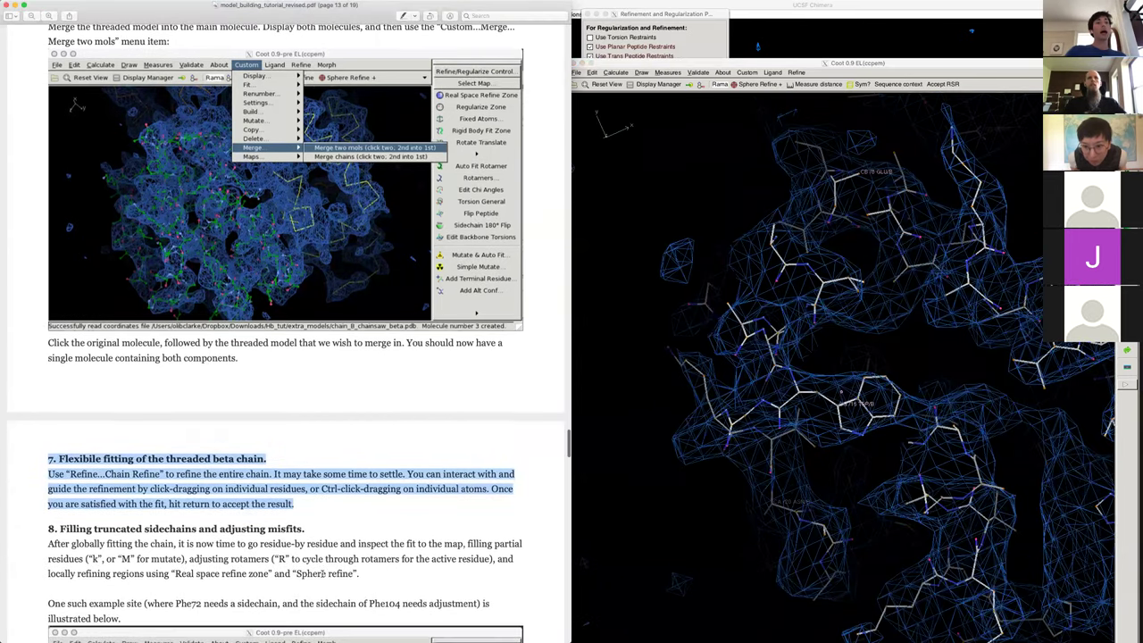
pyautogui.scroll(-2, 241, 576)
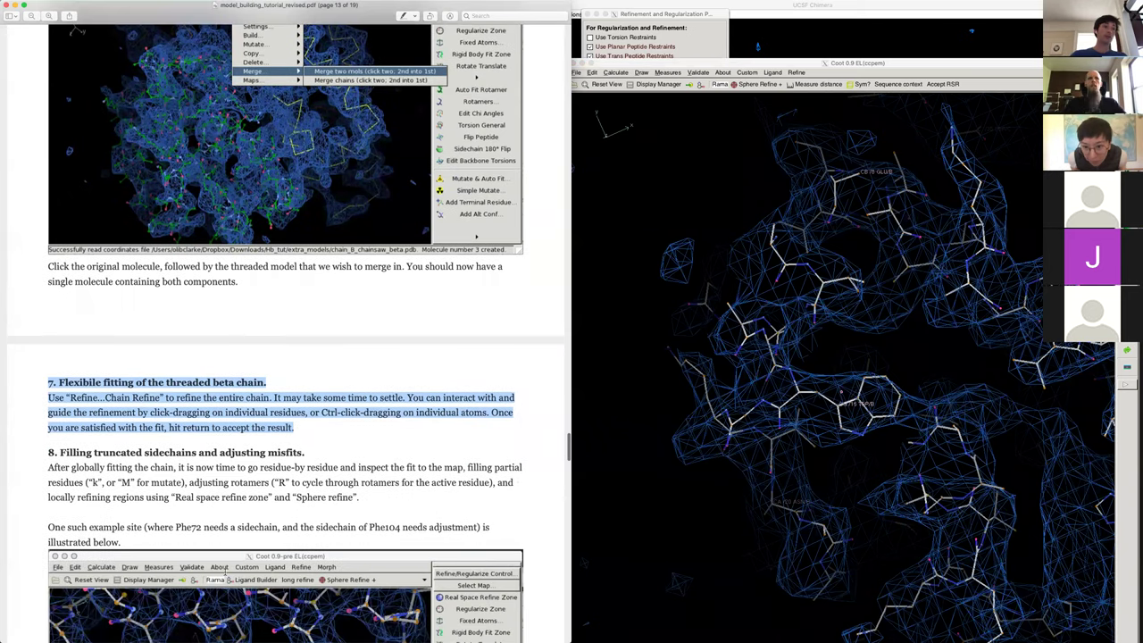
pyautogui.scroll(-1, 248, 542)
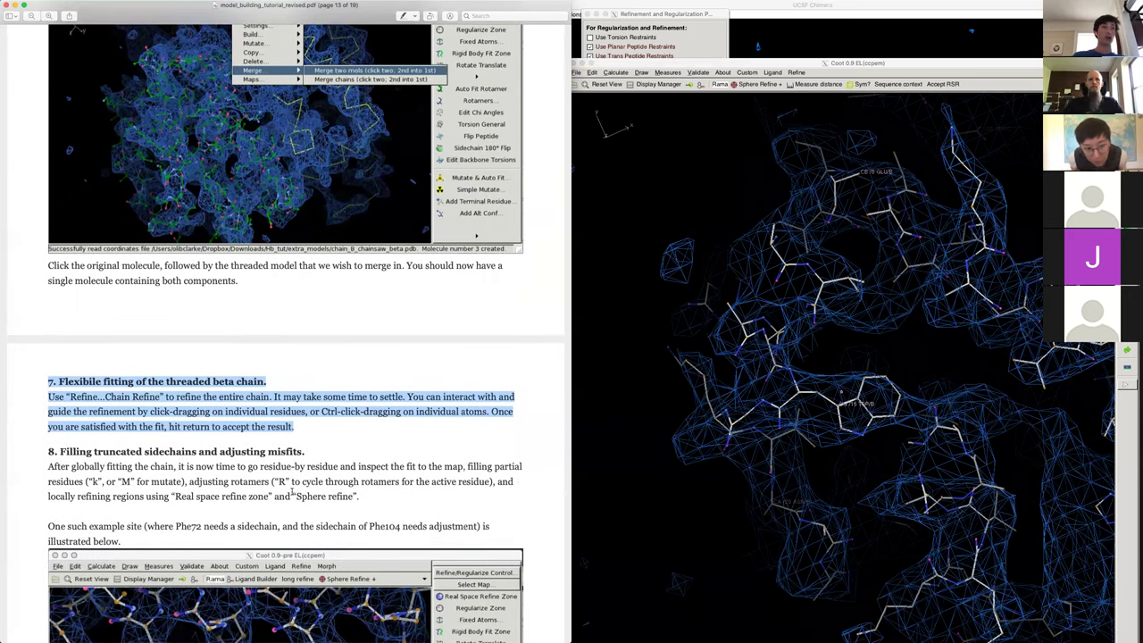
pyautogui.scroll(-1, 292, 490)
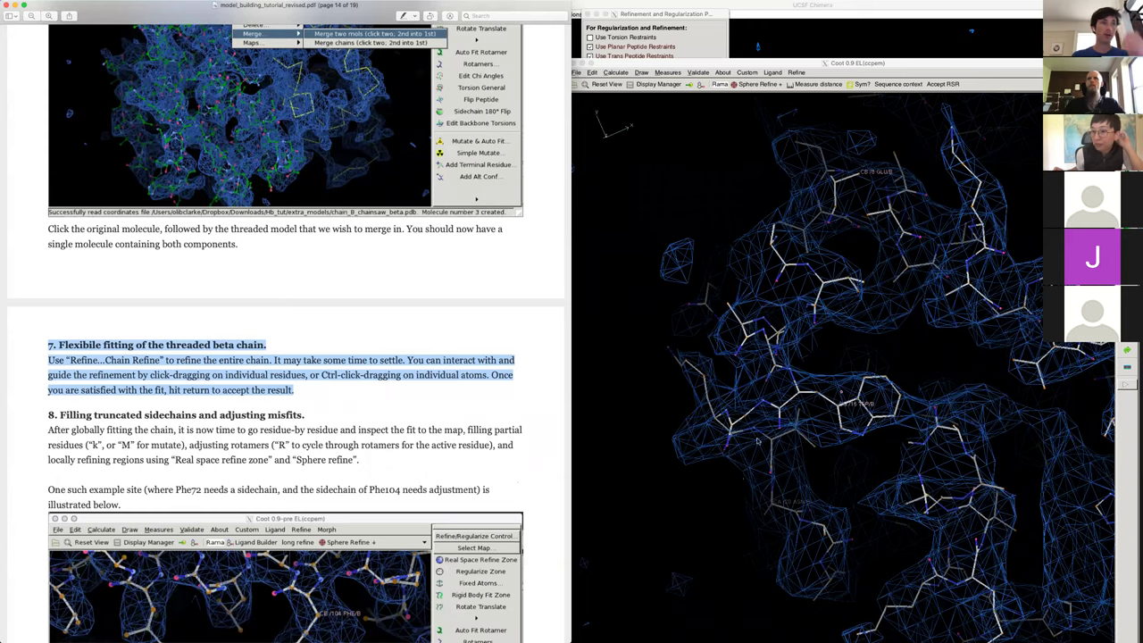
pyautogui.click(773, 396)
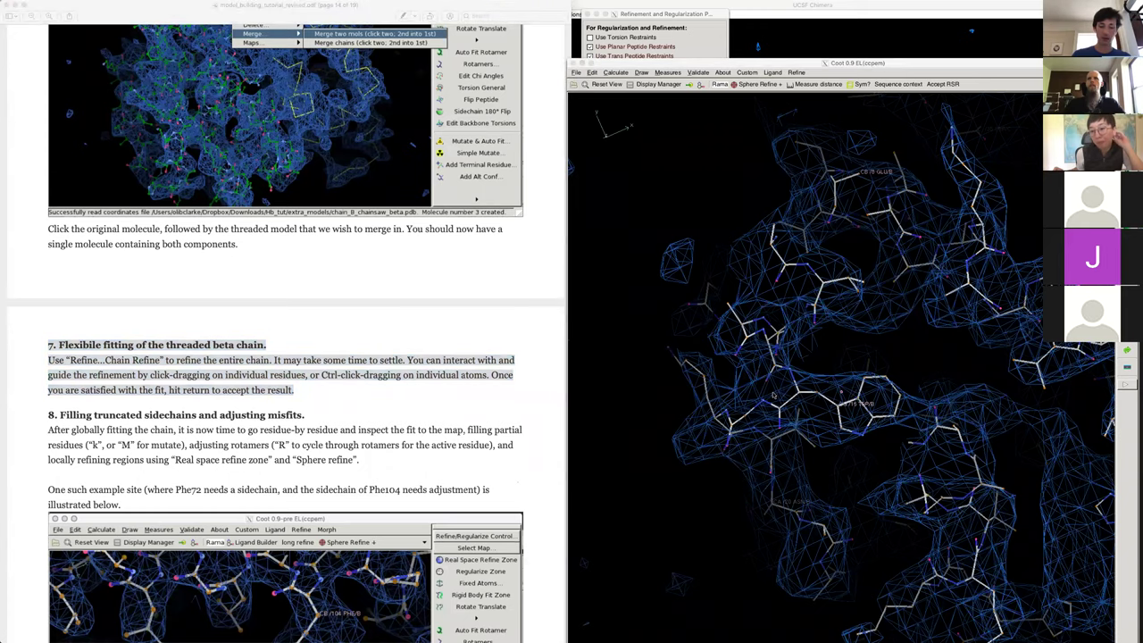
pyautogui.scroll(-3, 223, 481)
pyautogui.scroll(-5, 223, 481)
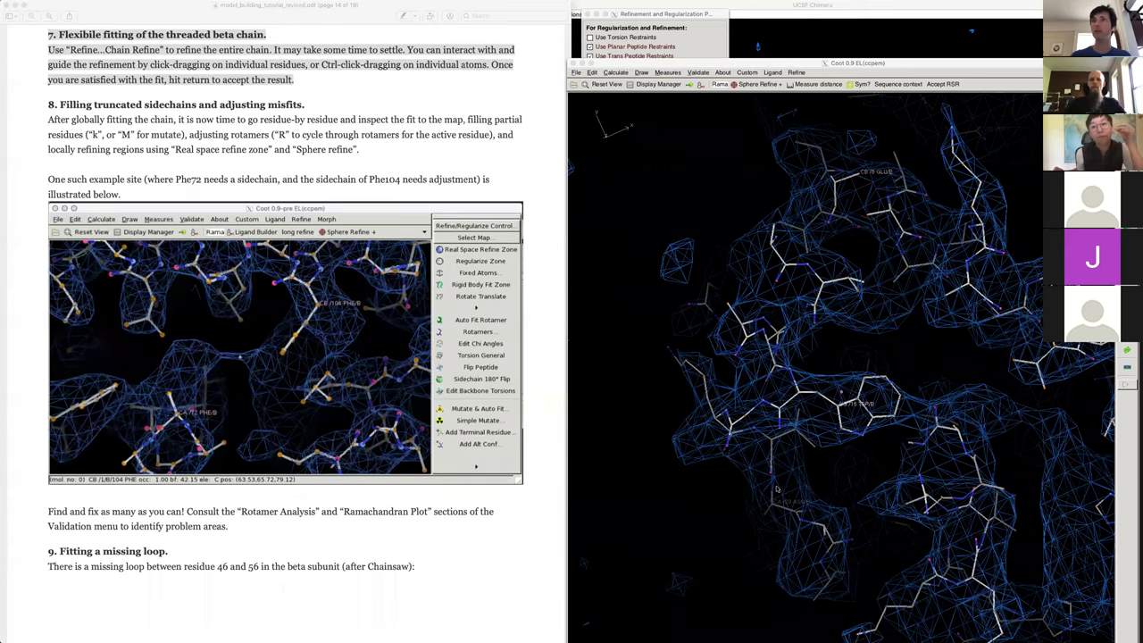
# - Centre on Phe72 in chain B and switch the model to C-alpha traces with sidechains
pyautogui.click(734, 499)
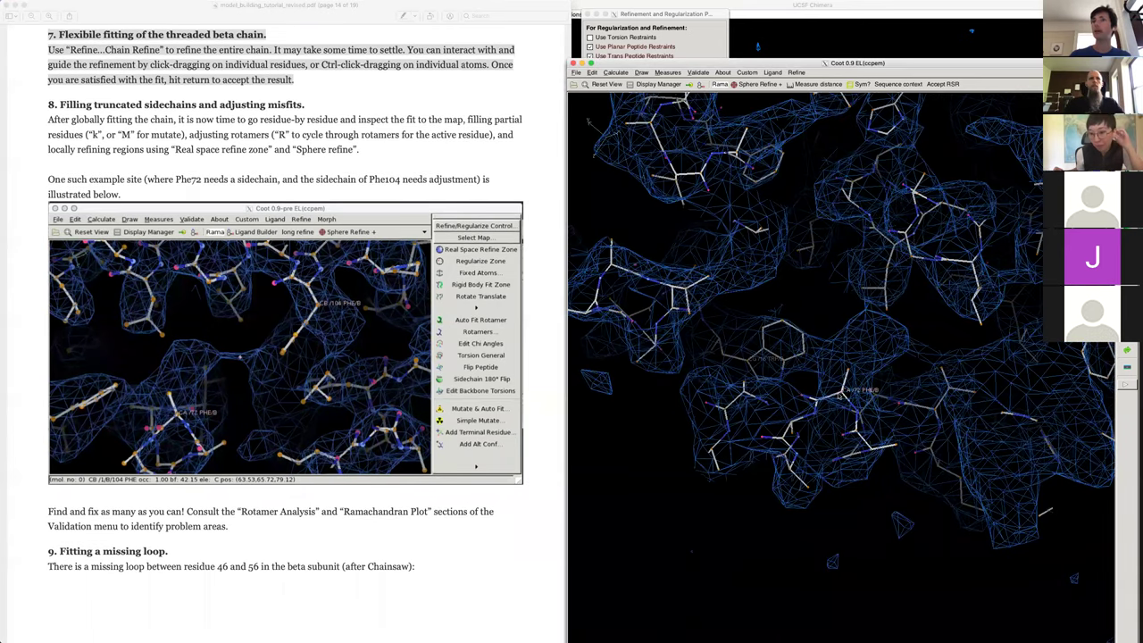
pyautogui.moveTo(841, 397); pyautogui.dragTo(902, 393)
pyautogui.press('[')
pyautogui.press('[')
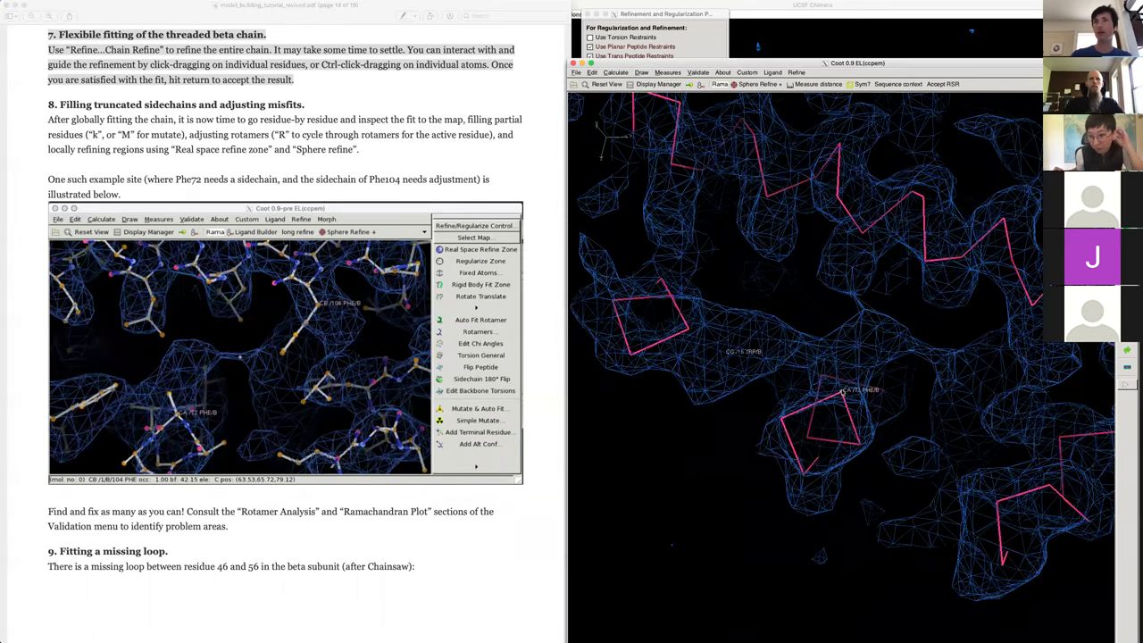
# - Fill in the truncated sidechain of residue 72 in chain B by mutating it to F
pyautogui.hotkey('shift', 'm')
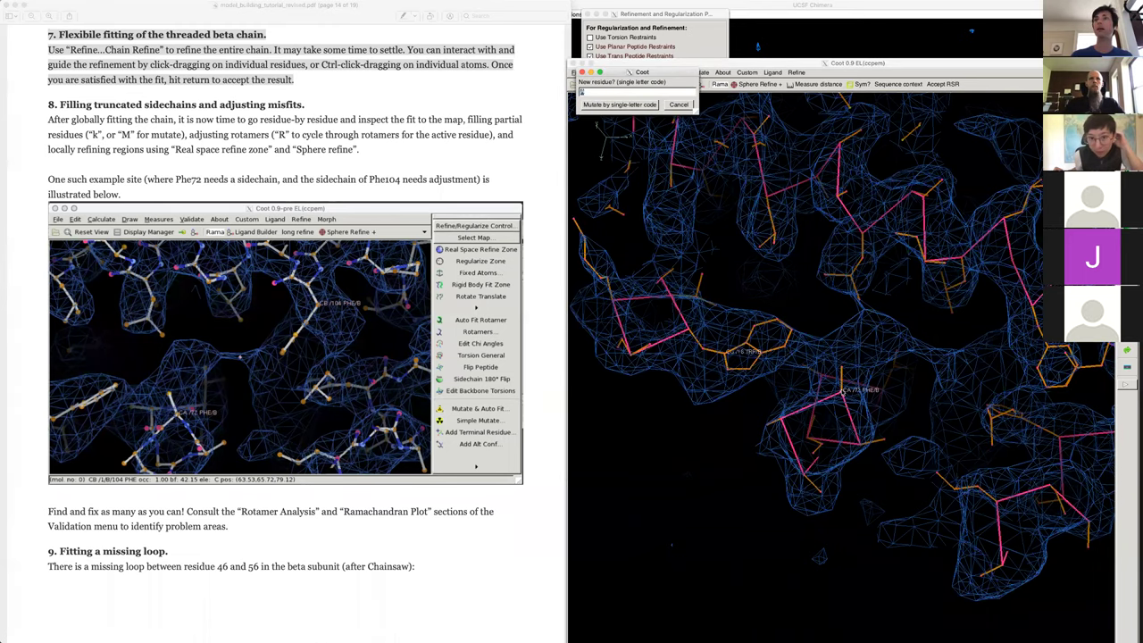
pyautogui.write('f')
pyautogui.press('Return')
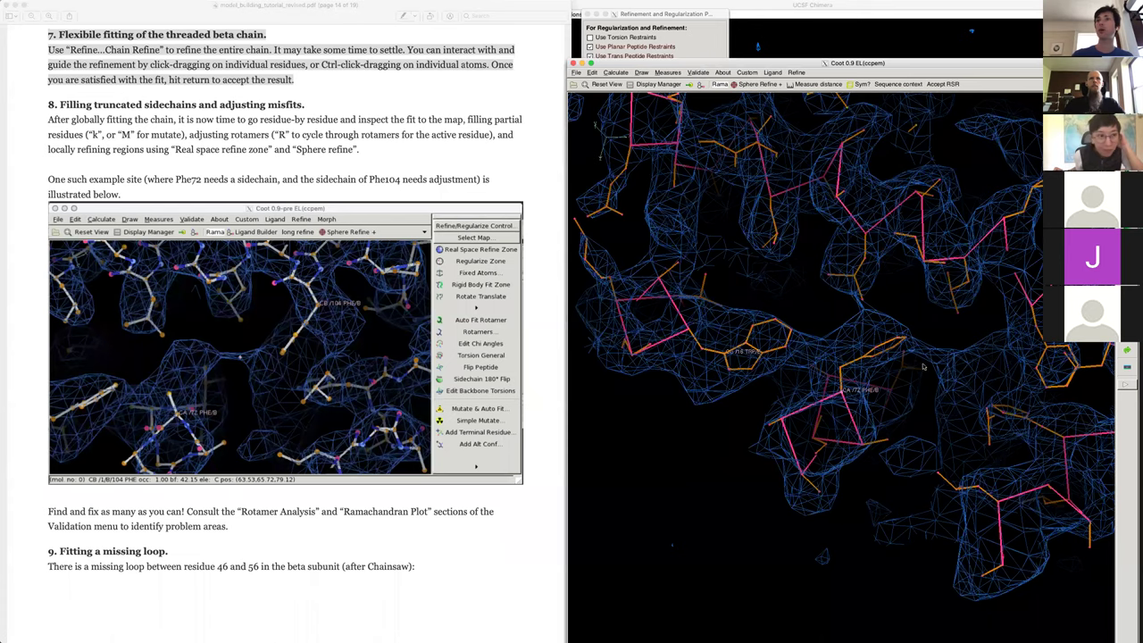
pyautogui.moveTo(789, 363)
pyautogui.mouseDown()
pyautogui.moveTo(860, 386)
pyautogui.moveTo(776, 355)
pyautogui.mouseUp()
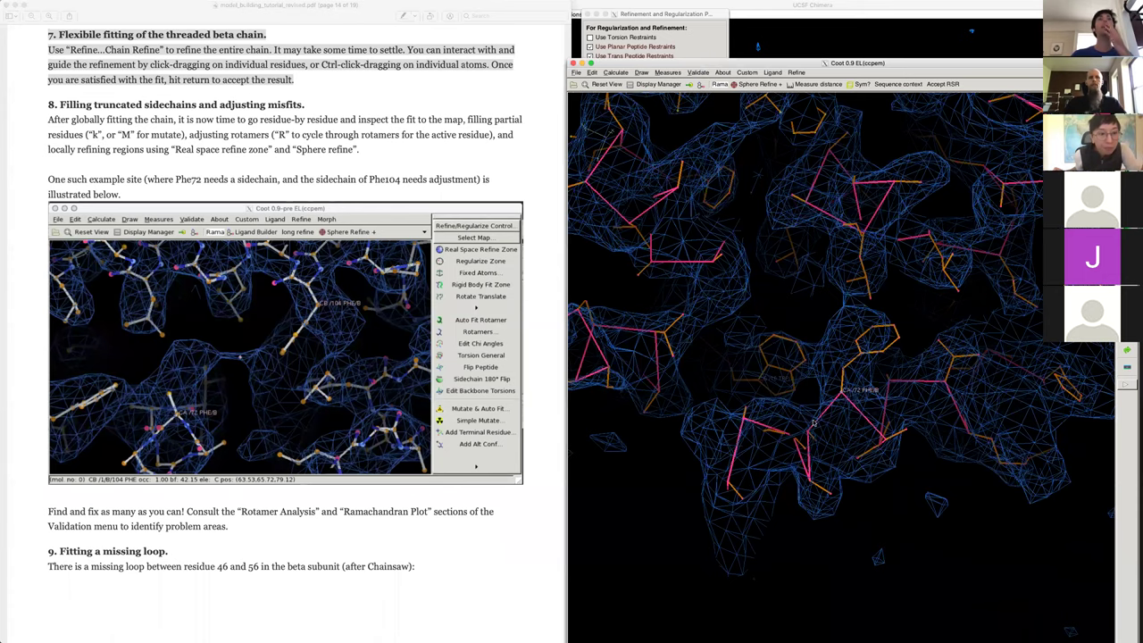
# - Check the fit of the filled Phe72 sidechain from several angles, and centre on residue 104 in chain B
pyautogui.moveTo(812, 423); pyautogui.dragTo(755, 403)
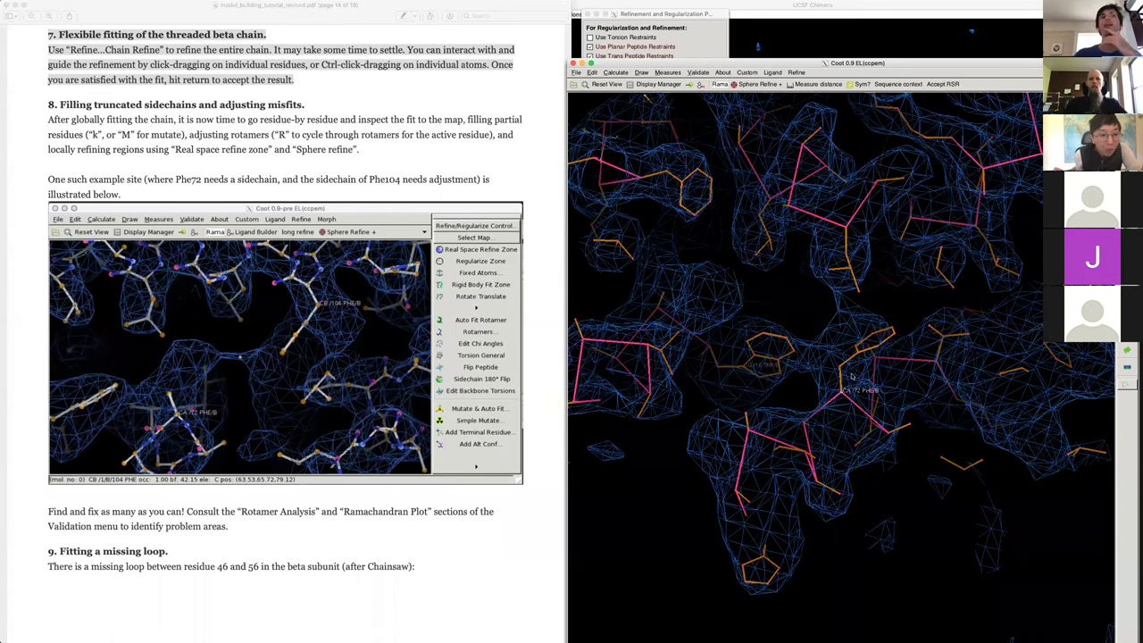
pyautogui.moveTo(851, 377); pyautogui.dragTo(855, 370)
pyautogui.moveTo(814, 268); pyautogui.dragTo(739, 291)
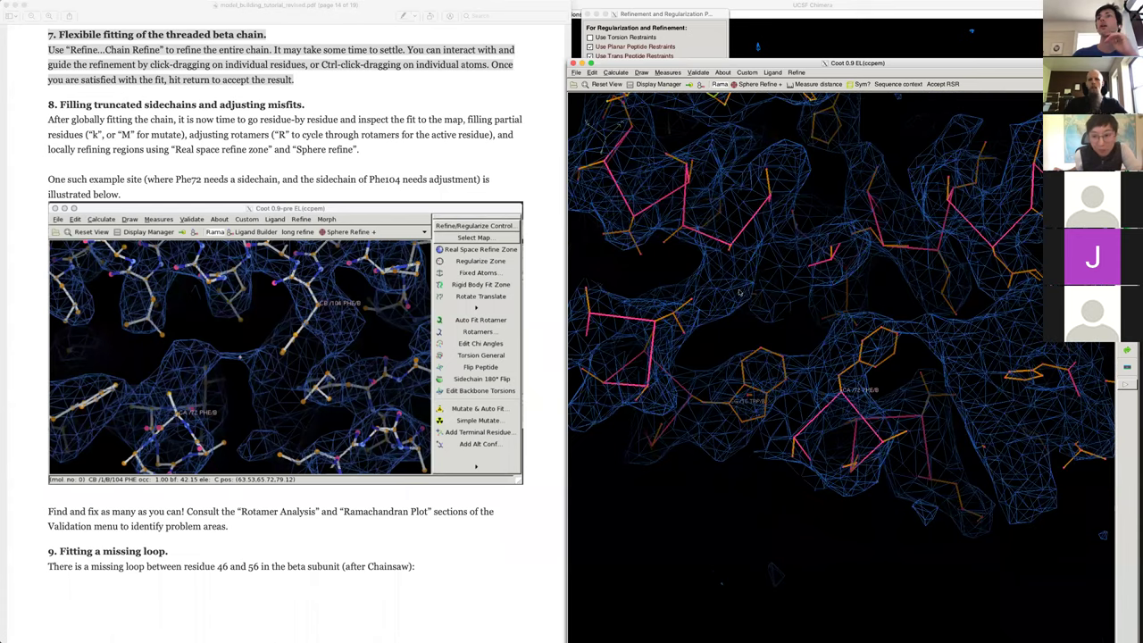
pyautogui.moveTo(866, 460); pyautogui.dragTo(909, 432)
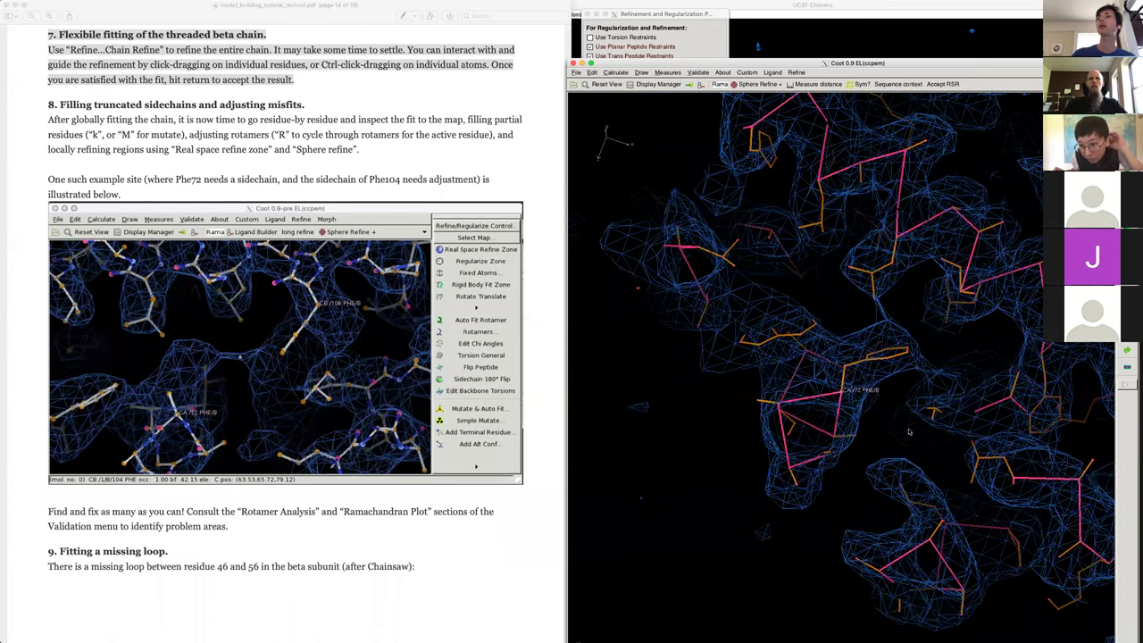
pyautogui.moveTo(954, 386); pyautogui.dragTo(946, 384)
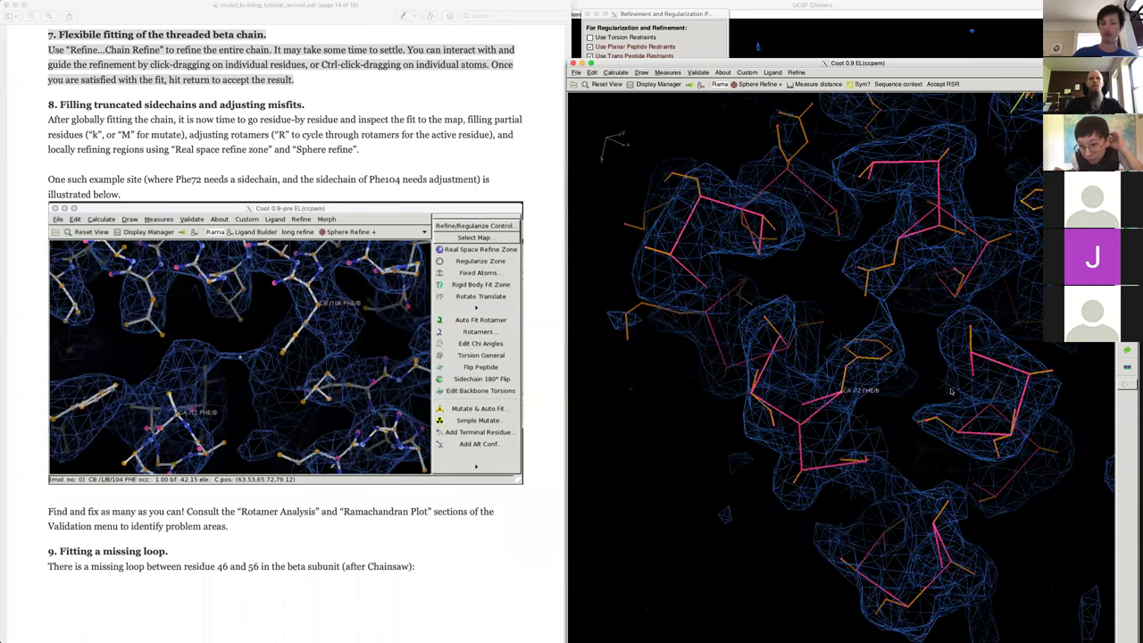
pyautogui.hotkey('ctrl', 'g')
pyautogui.write('104')
pyautogui.press('Return')
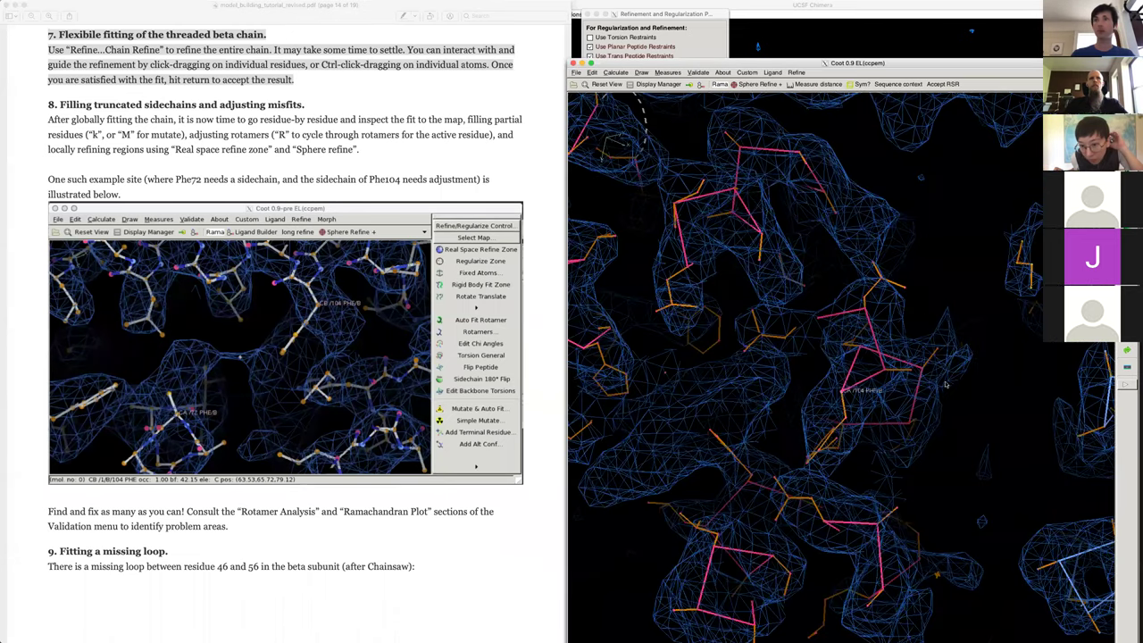
# - Start a sphere refinement around Phe104 in chain B and switch the model from C-alpha traces to all-atom display
pyautogui.moveTo(1003, 433); pyautogui.dragTo(811, 412)
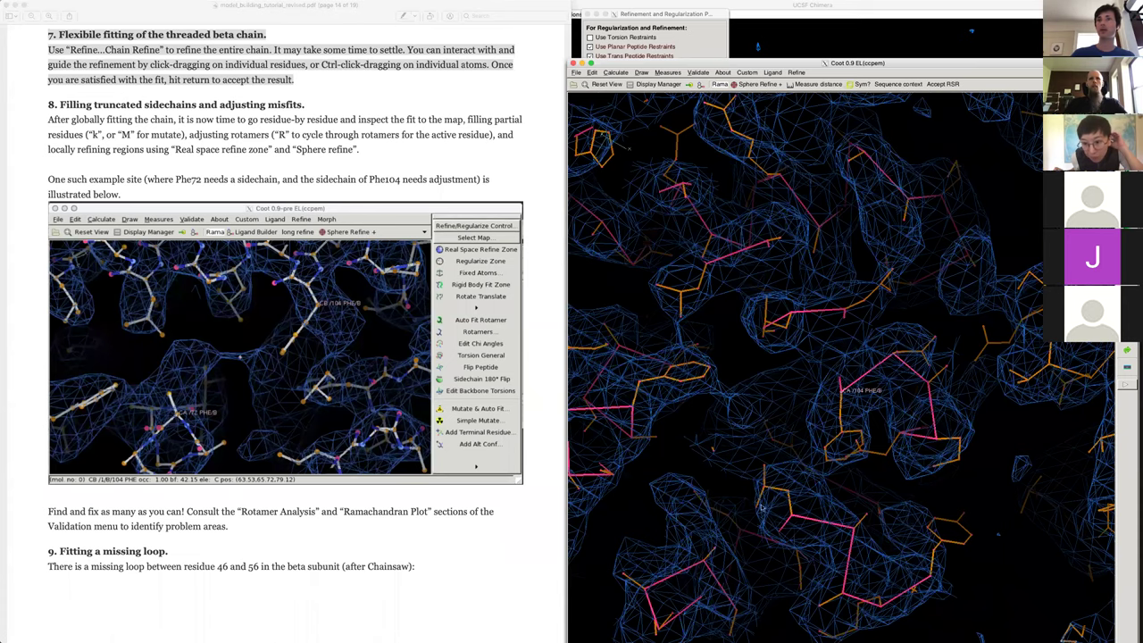
pyautogui.moveTo(761, 504); pyautogui.dragTo(757, 473)
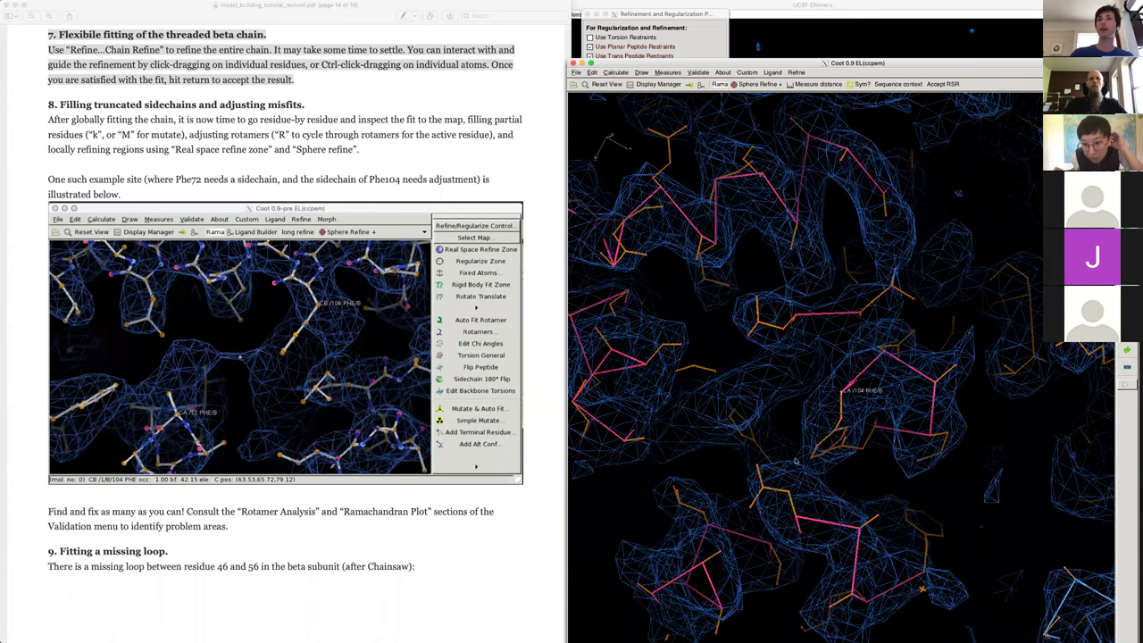
pyautogui.click(769, 84)
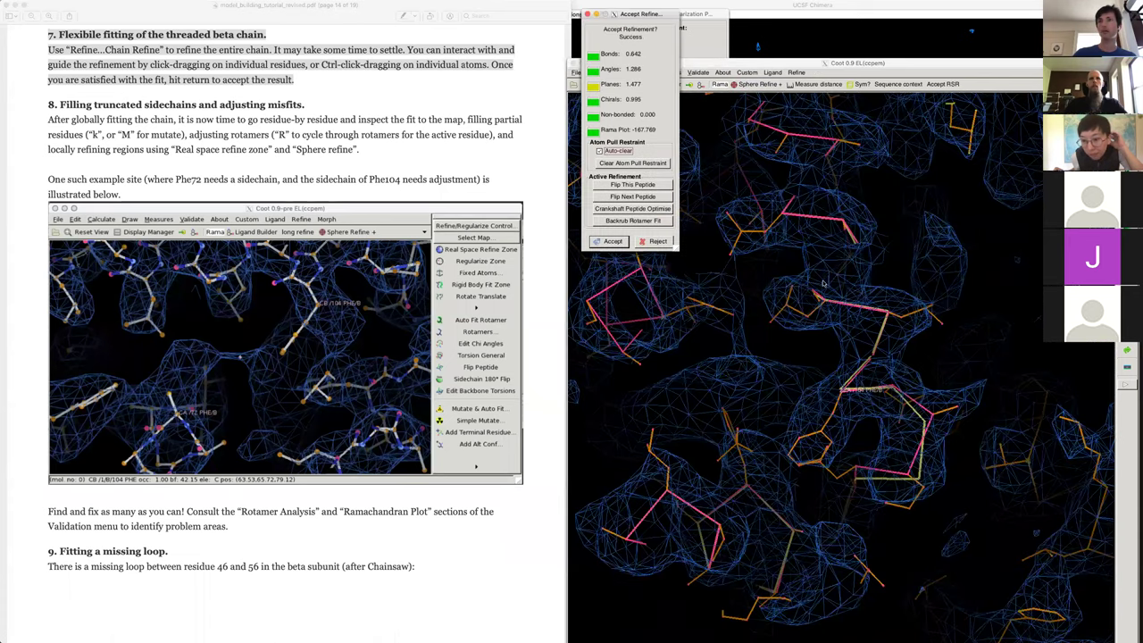
pyautogui.click(857, 330)
pyautogui.press('Return')
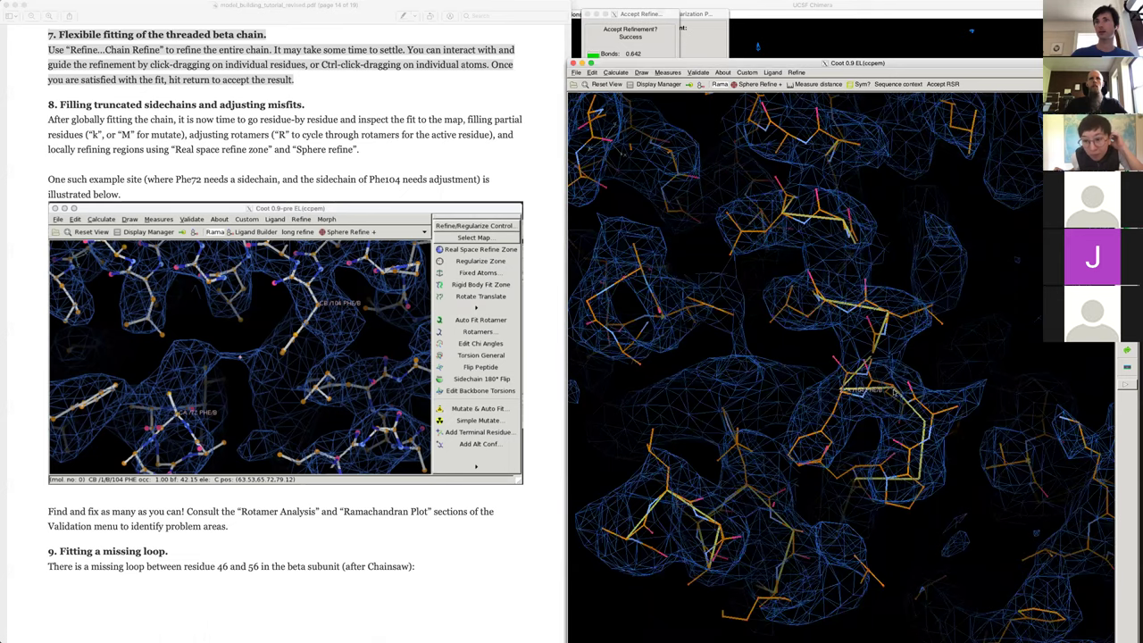
pyautogui.press('r')
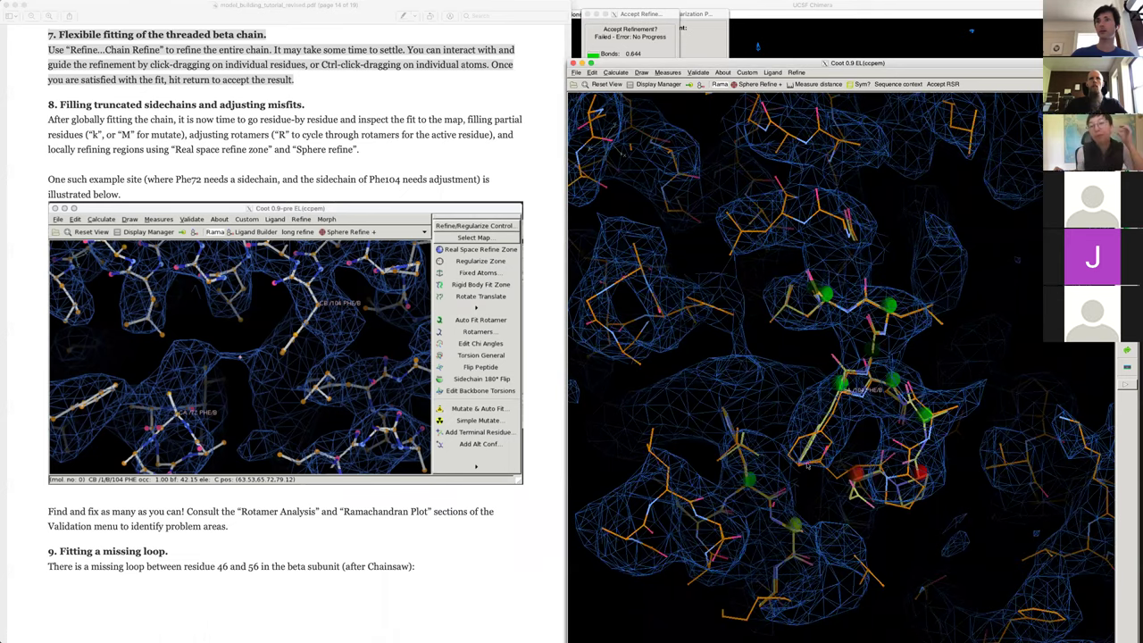
# - Guide Phe104 and its neighbouring residues into the density during the sphere refinement, and accept the result
pyautogui.moveTo(777, 386); pyautogui.dragTo(771, 435)
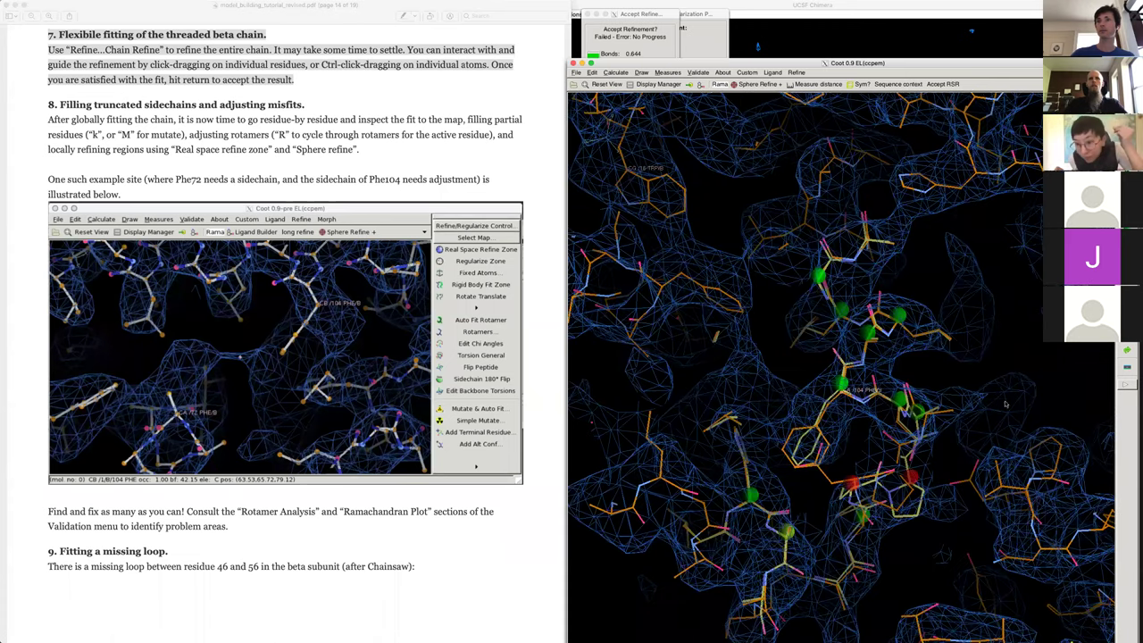
pyautogui.moveTo(945, 424); pyautogui.dragTo(874, 471)
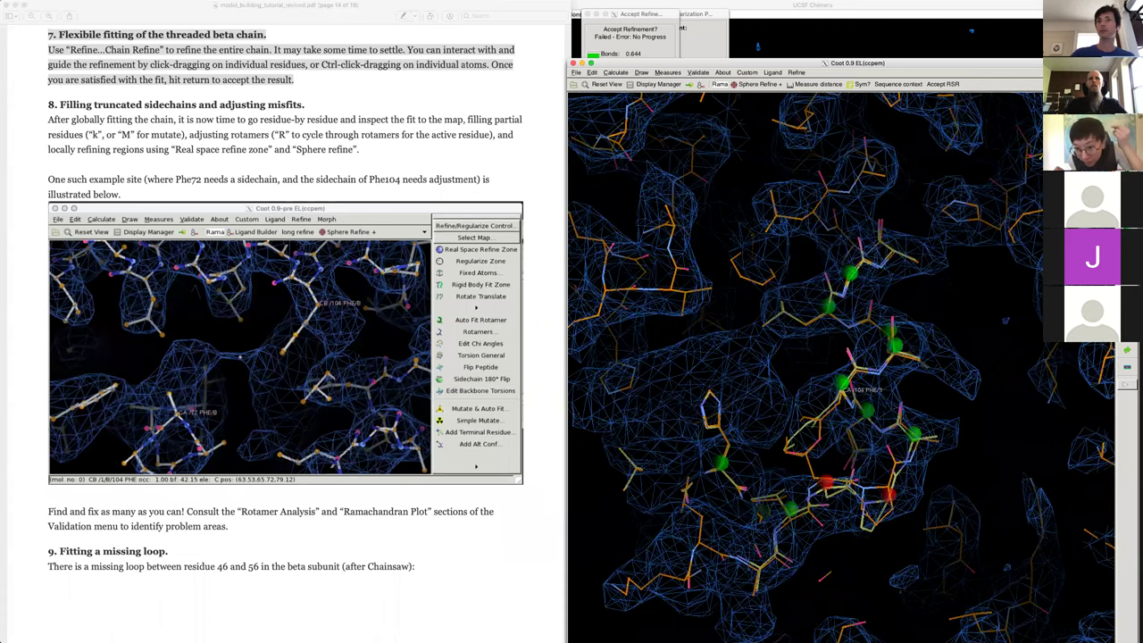
pyautogui.moveTo(919, 517); pyautogui.dragTo(795, 533)
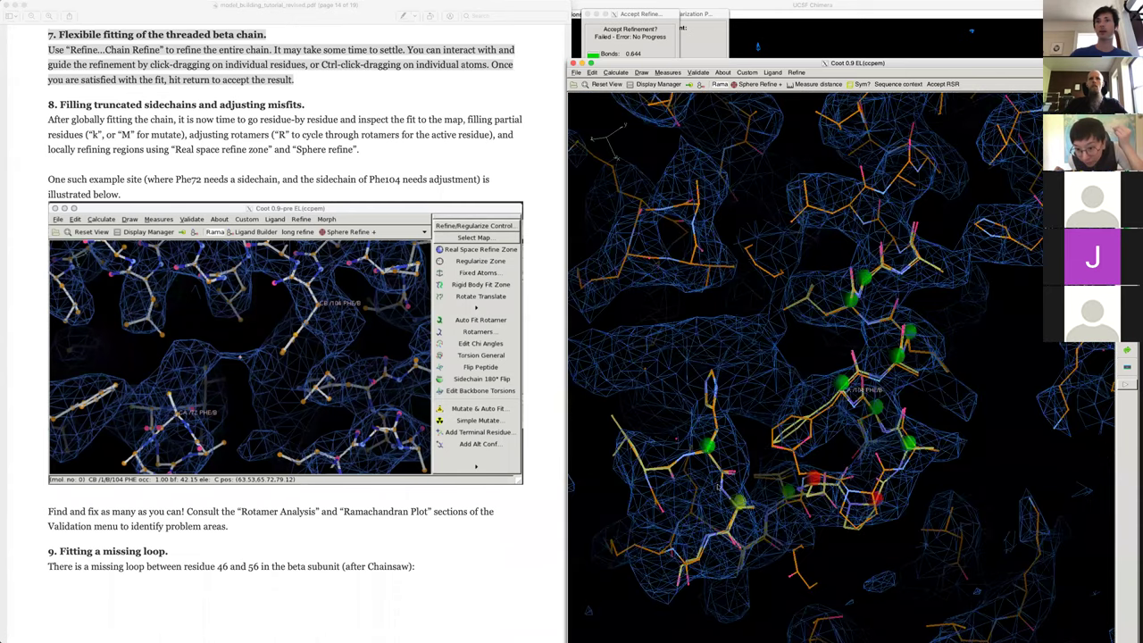
pyautogui.moveTo(832, 436); pyautogui.dragTo(779, 363)
pyautogui.moveTo(939, 319); pyautogui.dragTo(781, 473)
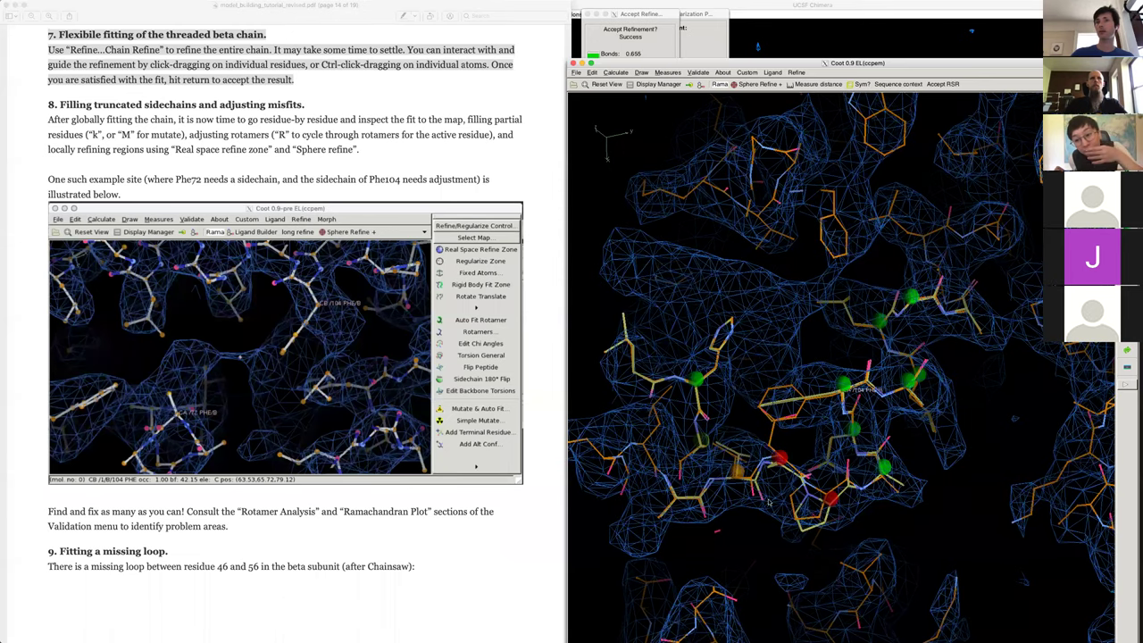
pyautogui.moveTo(894, 545); pyautogui.dragTo(783, 475)
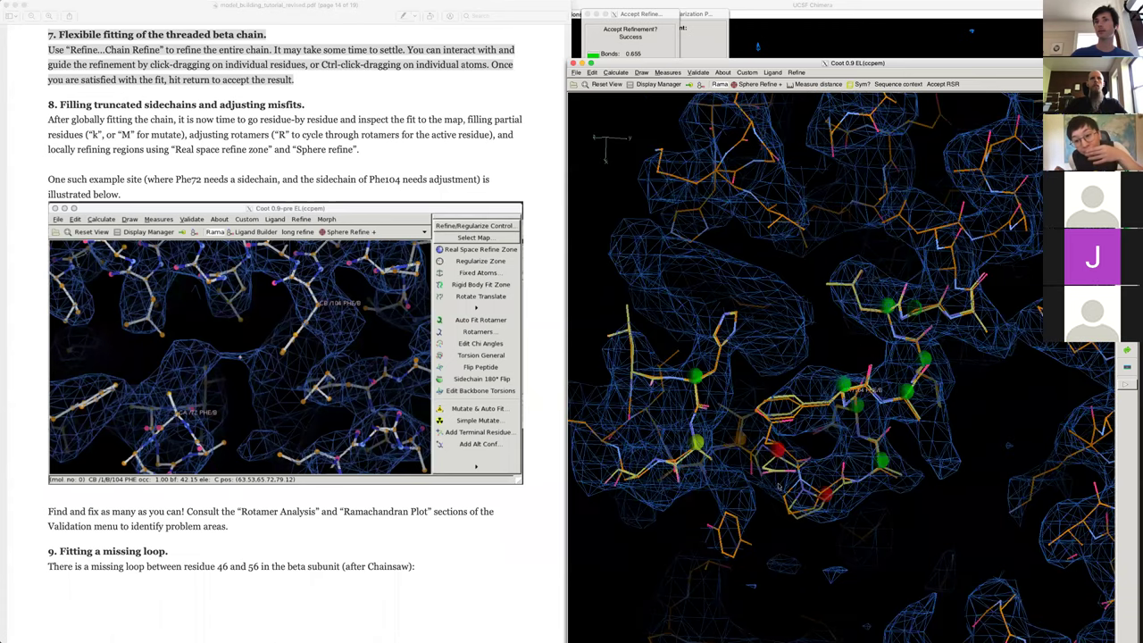
pyautogui.moveTo(803, 500); pyautogui.dragTo(940, 487)
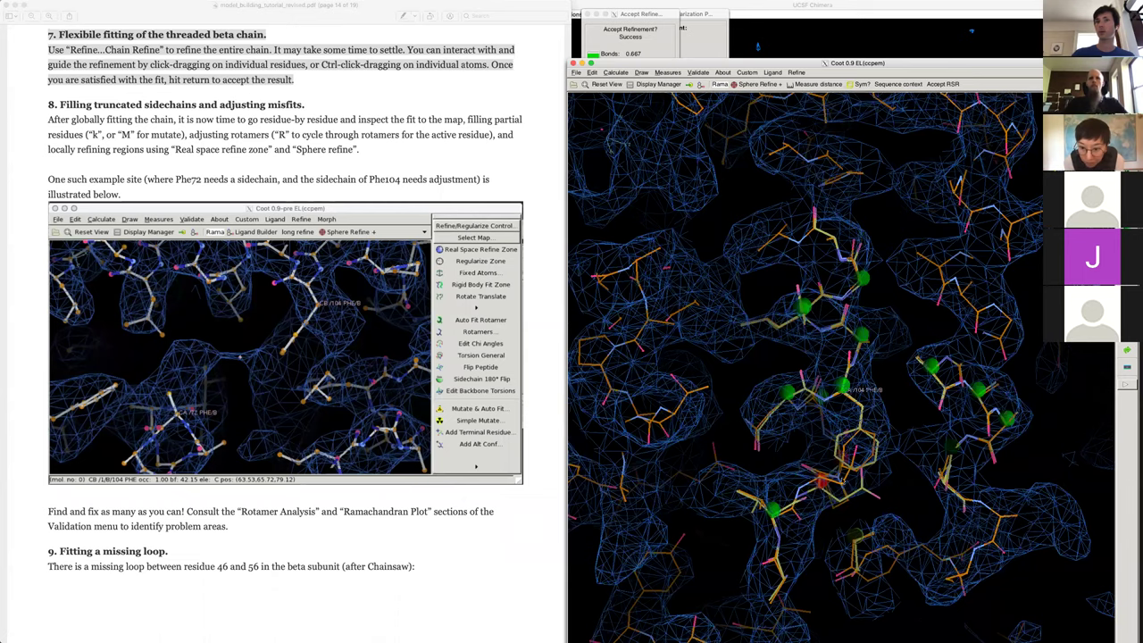
pyautogui.press('Return')
# - Recentre on Phe72 in chain B, sphere-refine the residues around it, and accept the refinement
pyautogui.moveTo(881, 476); pyautogui.dragTo(776, 455)
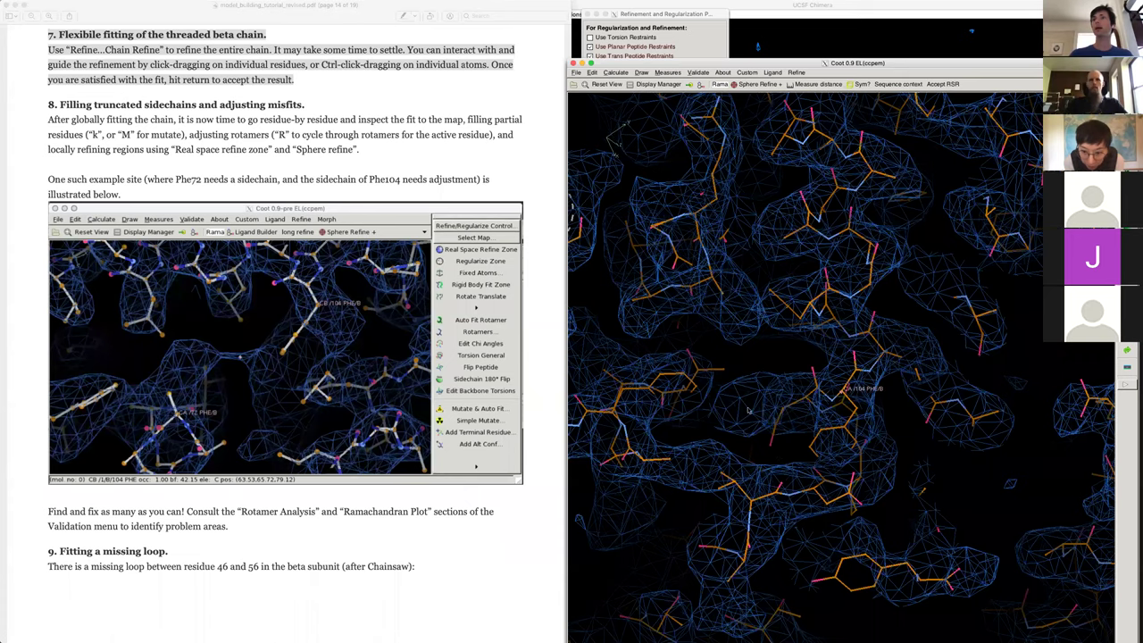
pyautogui.middleClick(696, 384)
pyautogui.moveTo(696, 385); pyautogui.dragTo(935, 459)
pyautogui.click(757, 84)
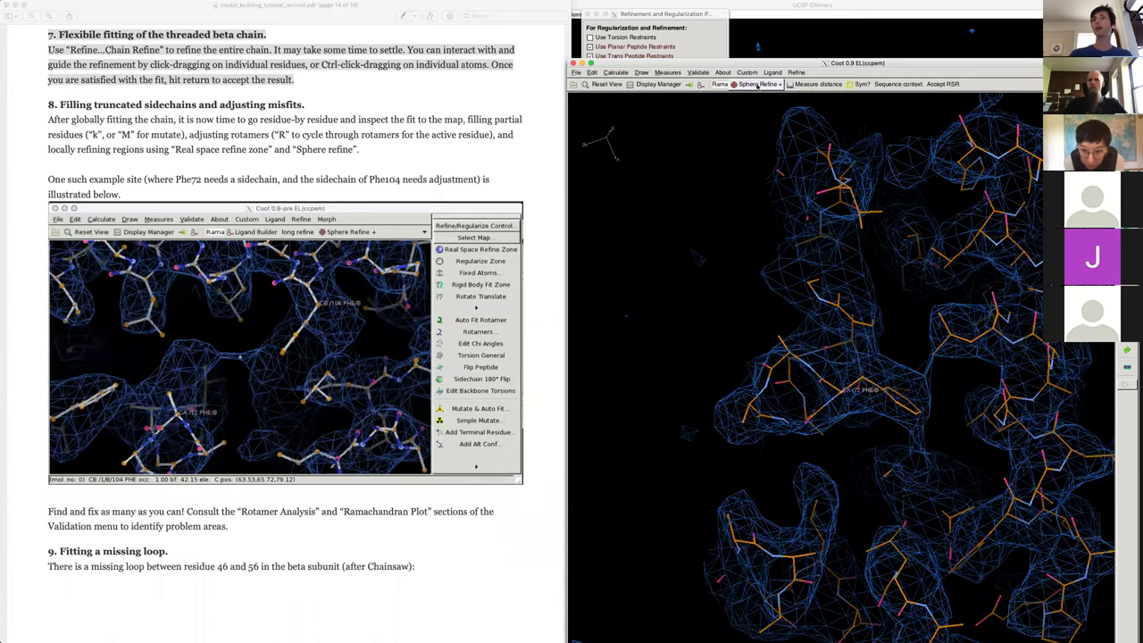
pyautogui.click(979, 397)
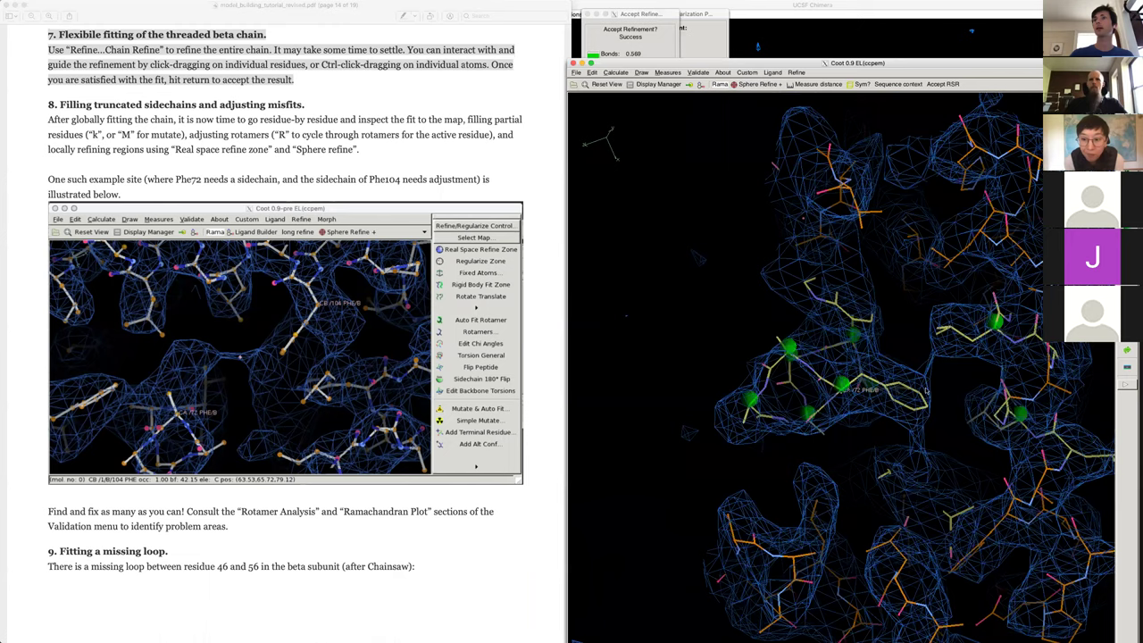
pyautogui.moveTo(926, 390); pyautogui.dragTo(788, 359)
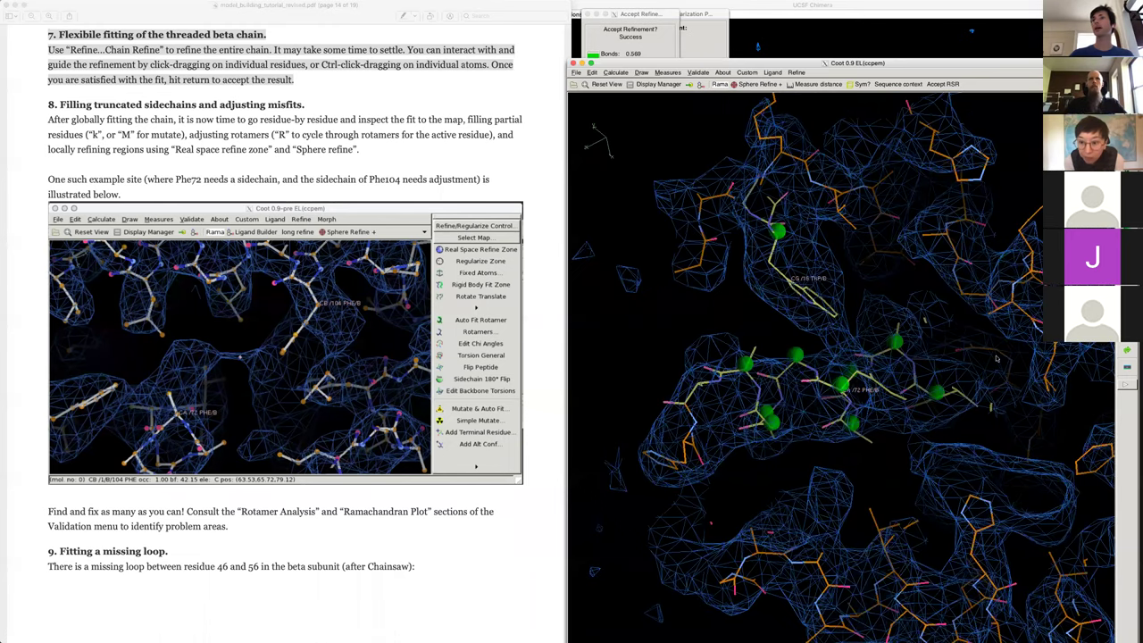
pyautogui.moveTo(960, 435); pyautogui.dragTo(1006, 409)
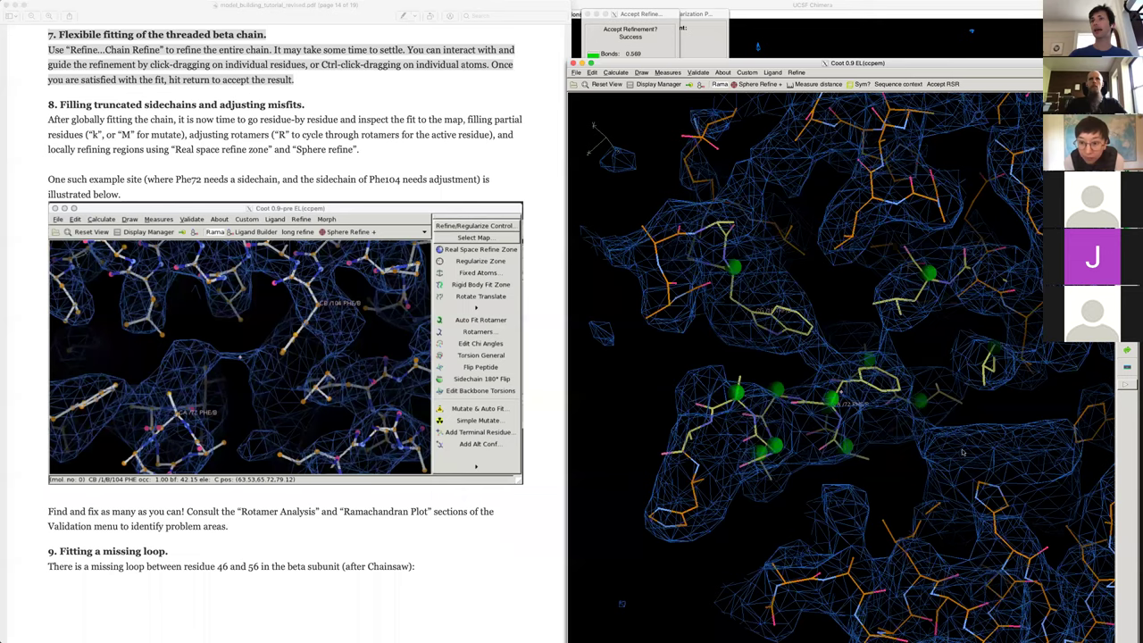
pyautogui.moveTo(979, 469); pyautogui.dragTo(963, 480)
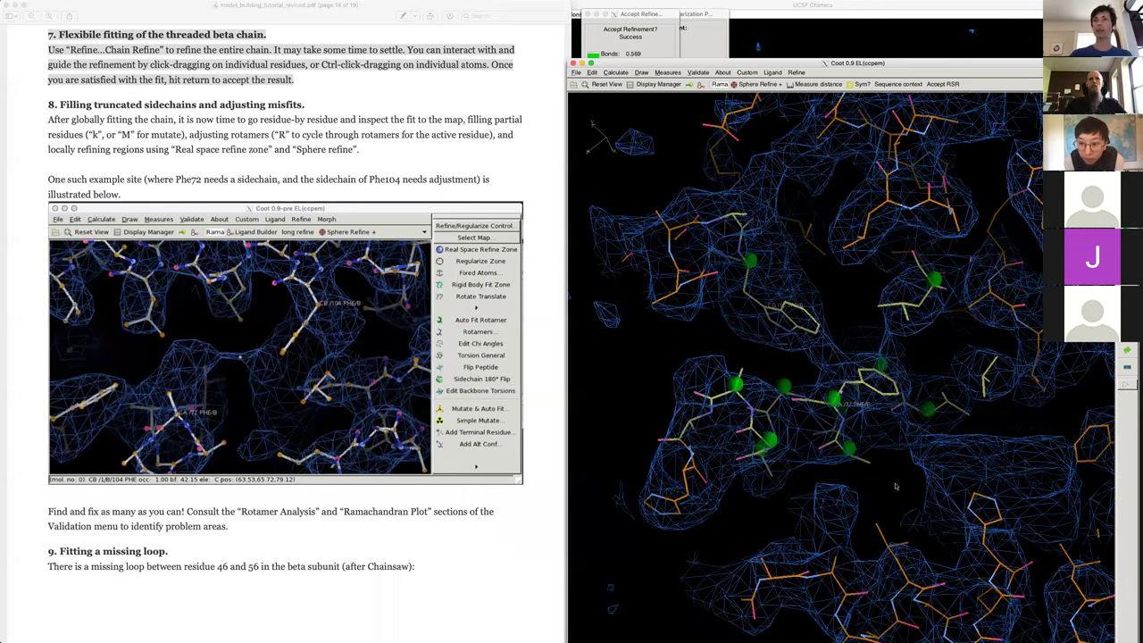
pyautogui.press('Return')
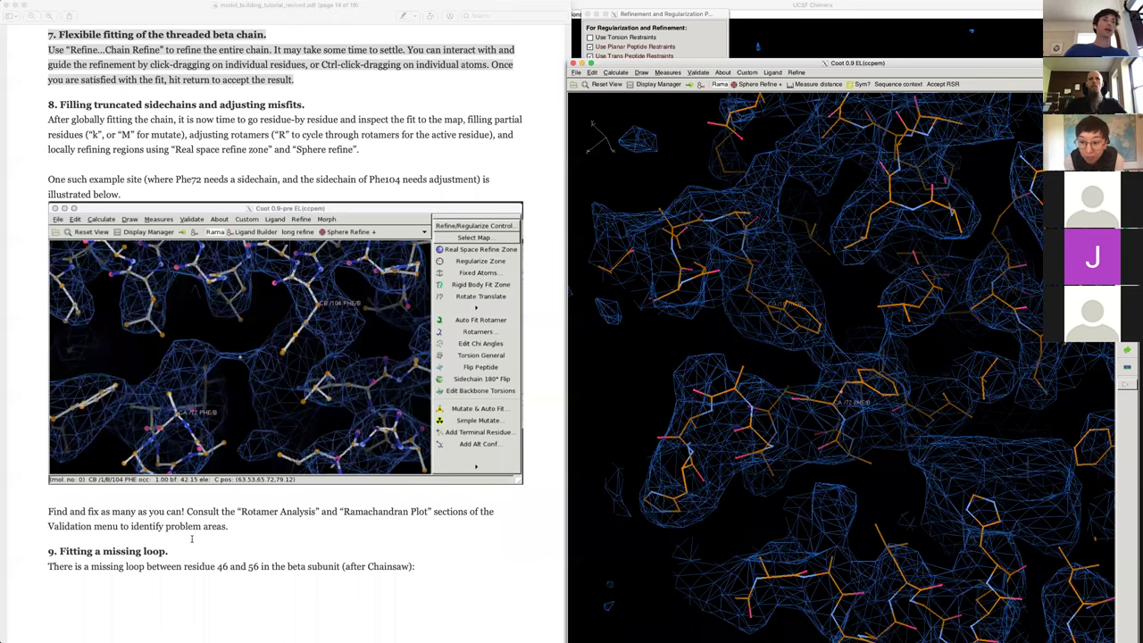
# - Centre on residue 46 in chain B, at the start of the missing loop, and switch the model to C-alpha traces
pyautogui.scroll(-4, 64, 300)
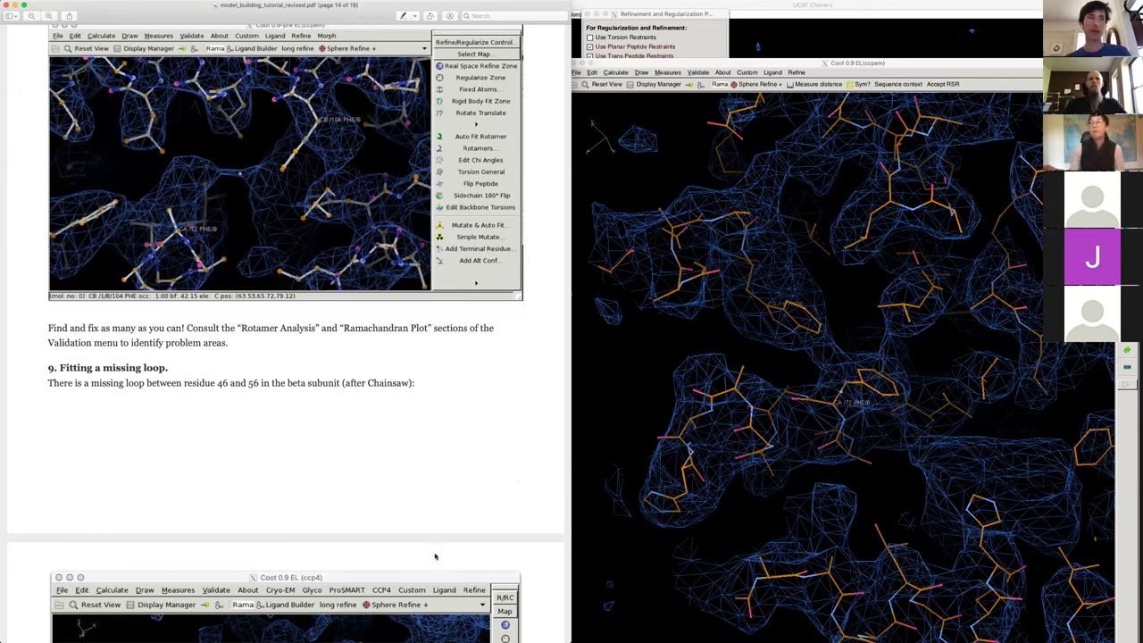
pyautogui.scroll(-2, 200, 379)
pyautogui.click(605, 410)
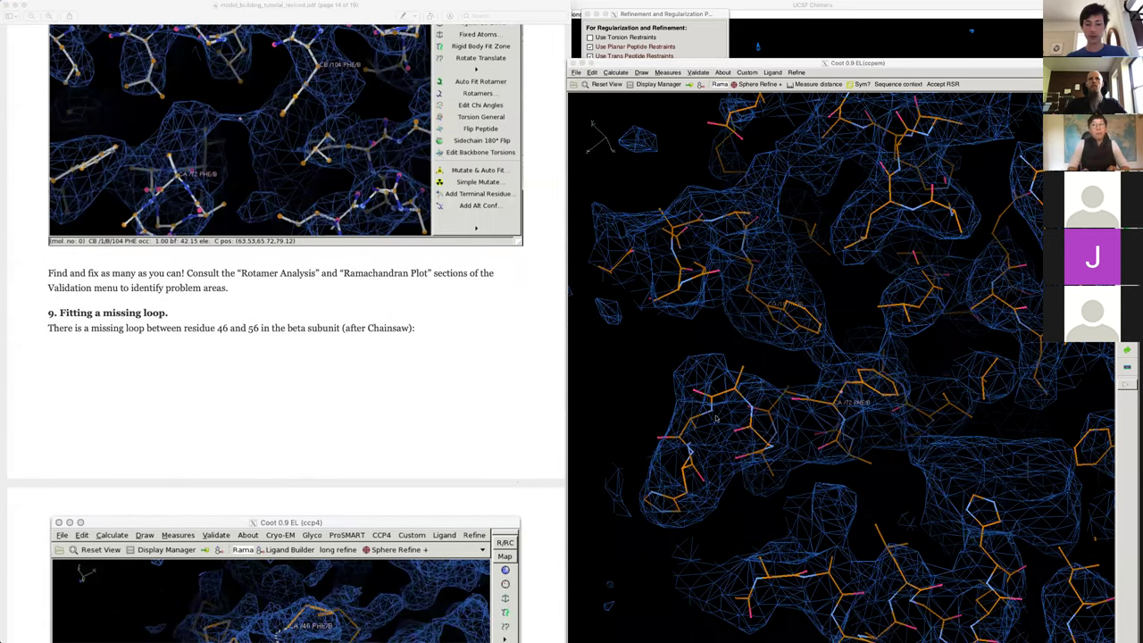
pyautogui.press('Return')
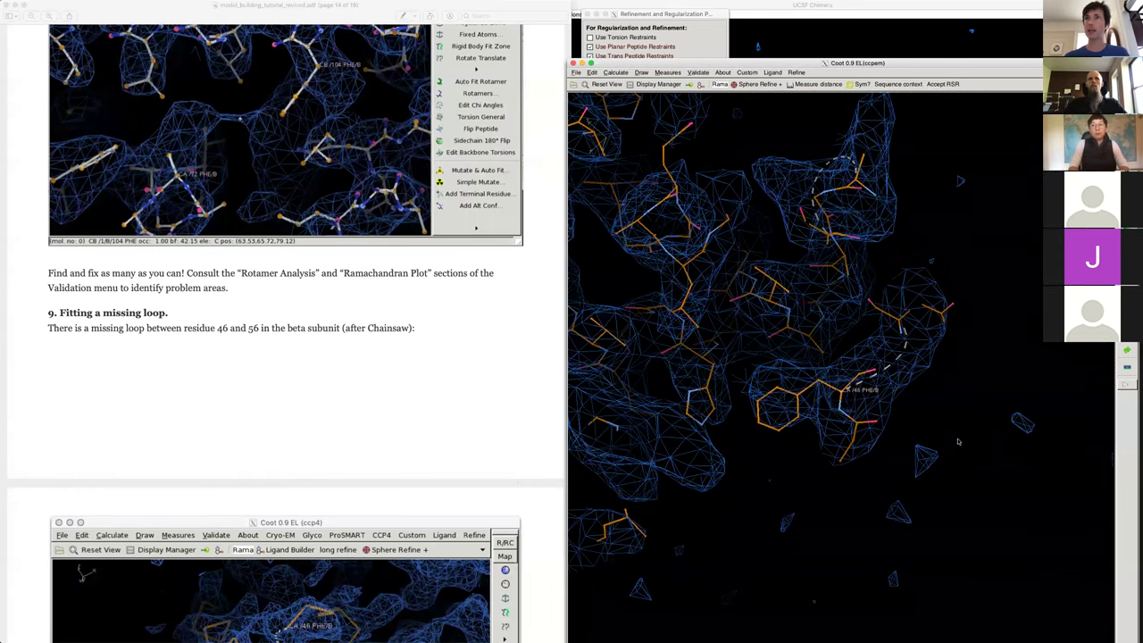
pyautogui.moveTo(957, 441); pyautogui.dragTo(982, 418)
pyautogui.press('[')
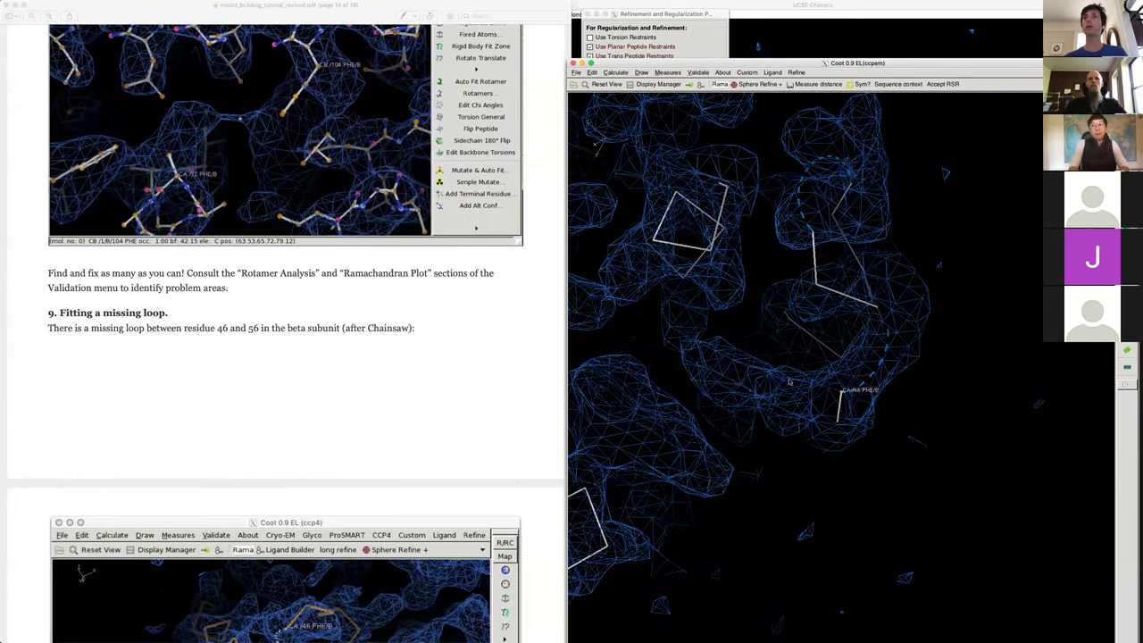
pyautogui.moveTo(789, 381); pyautogui.dragTo(832, 387)
pyautogui.moveTo(853, 533); pyautogui.dragTo(829, 500)
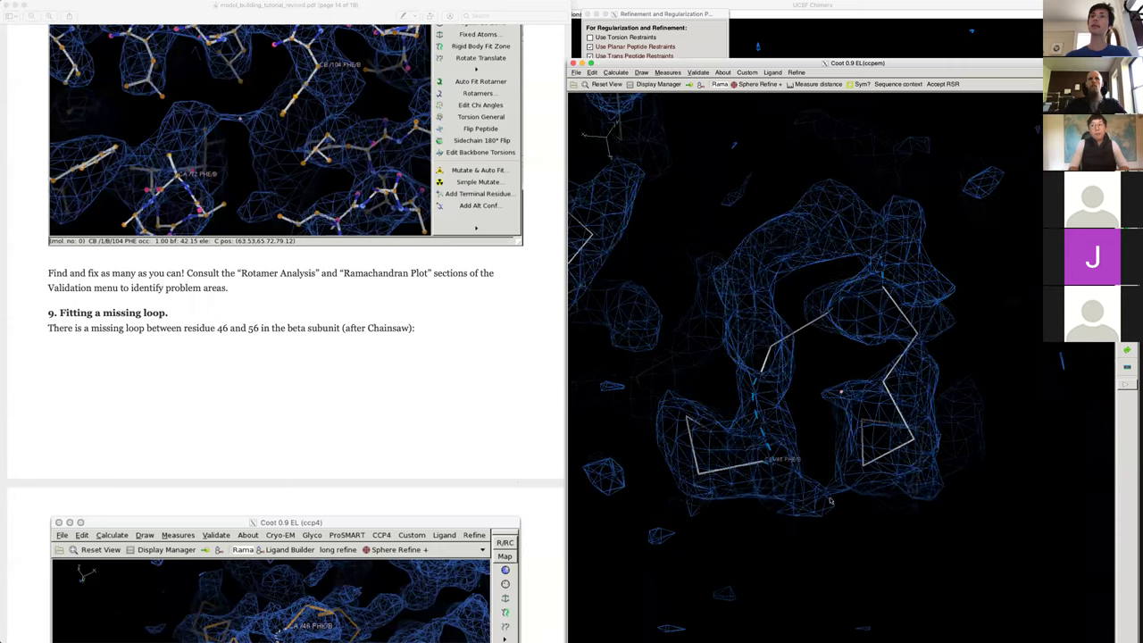
pyautogui.moveTo(936, 441)
pyautogui.mouseDown()
pyautogui.moveTo(723, 450)
pyautogui.moveTo(786, 404)
pyautogui.mouseUp()
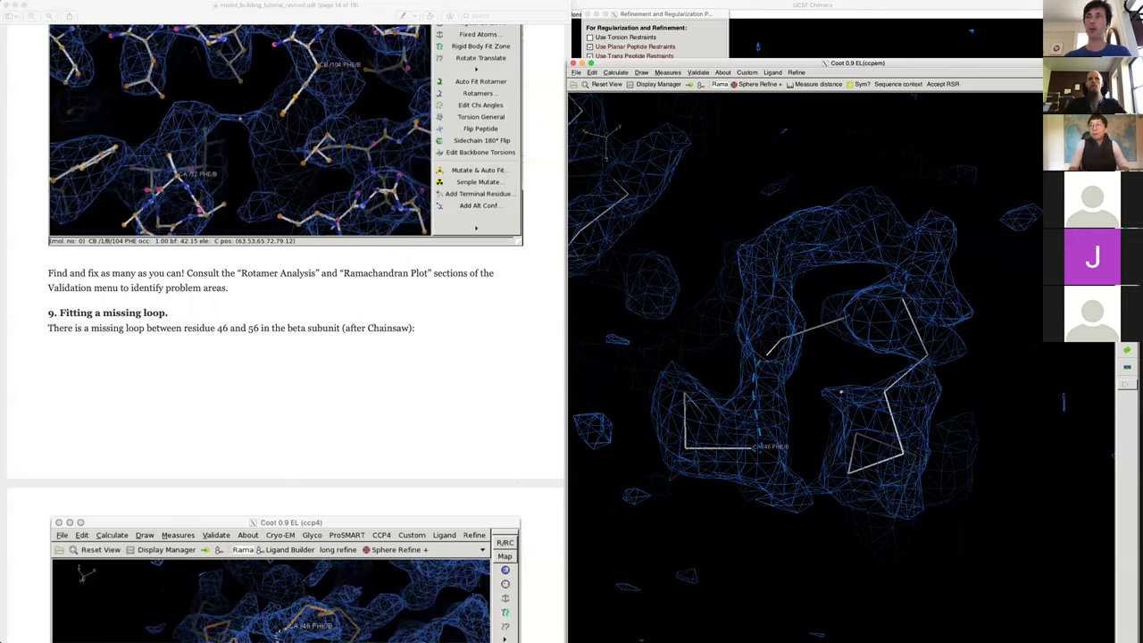
# - Delete the zone of disconnected peptide floating between the two ends of the missing loop in chain B
pyautogui.click(1127, 316)
pyautogui.click(538, 149)
pyautogui.click(537, 149)
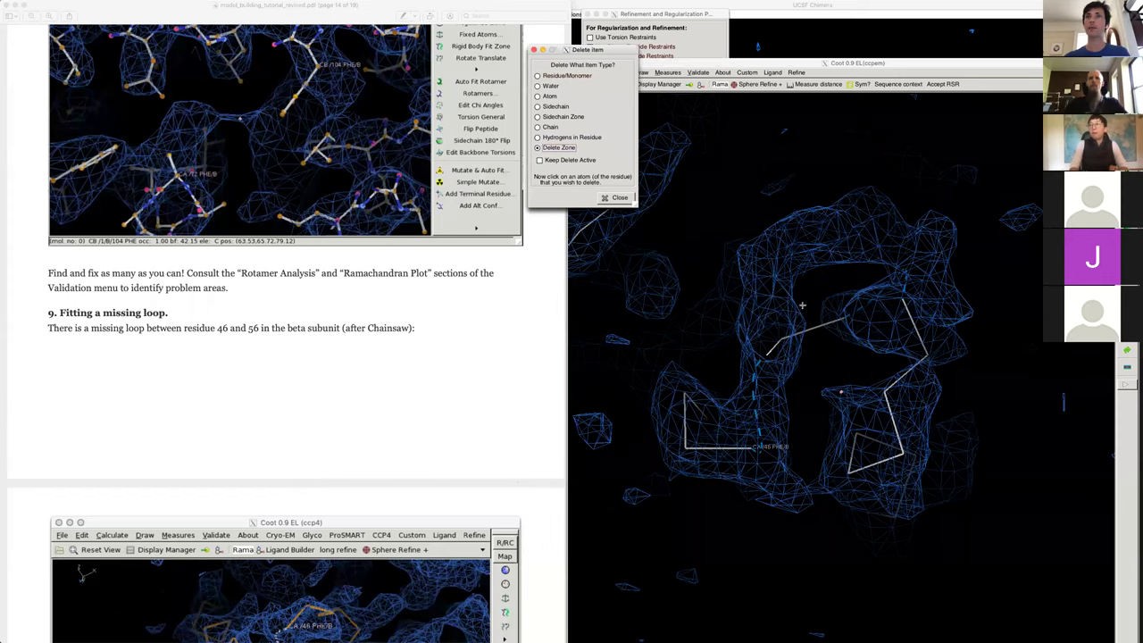
pyautogui.click(848, 317)
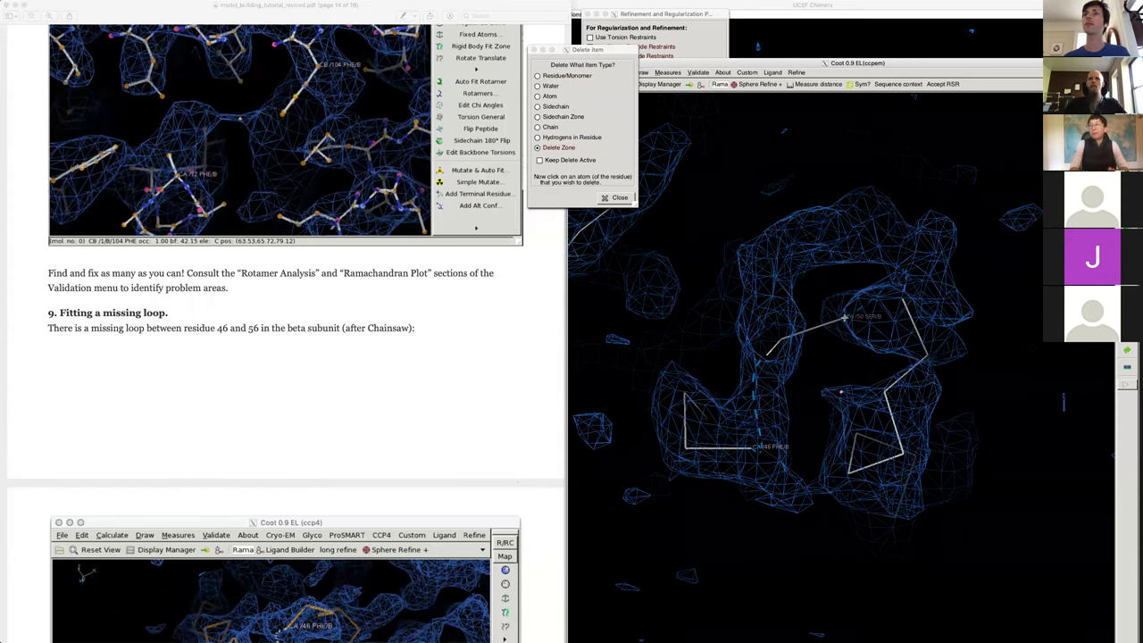
pyautogui.click(766, 355)
pyautogui.moveTo(825, 390)
pyautogui.mouseDown()
pyautogui.moveTo(789, 379)
pyautogui.moveTo(782, 288)
pyautogui.mouseUp()
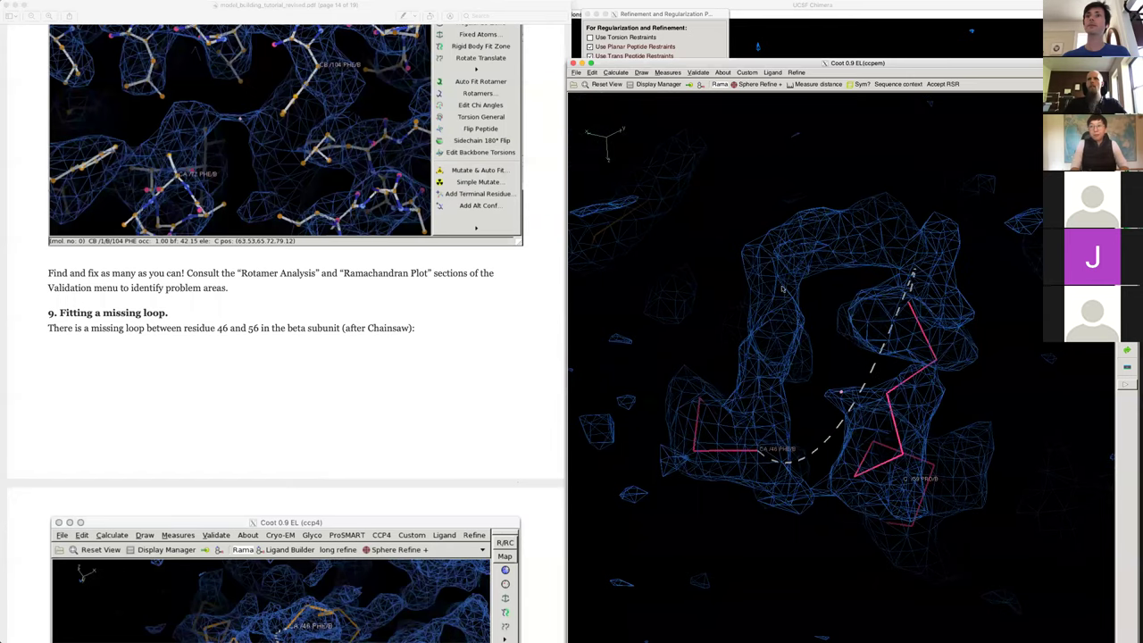
# - Read tutorial section 9 on refining the loop termini and filling the missing loop with polyalanine
pyautogui.moveTo(822, 351); pyautogui.dragTo(567, 344)
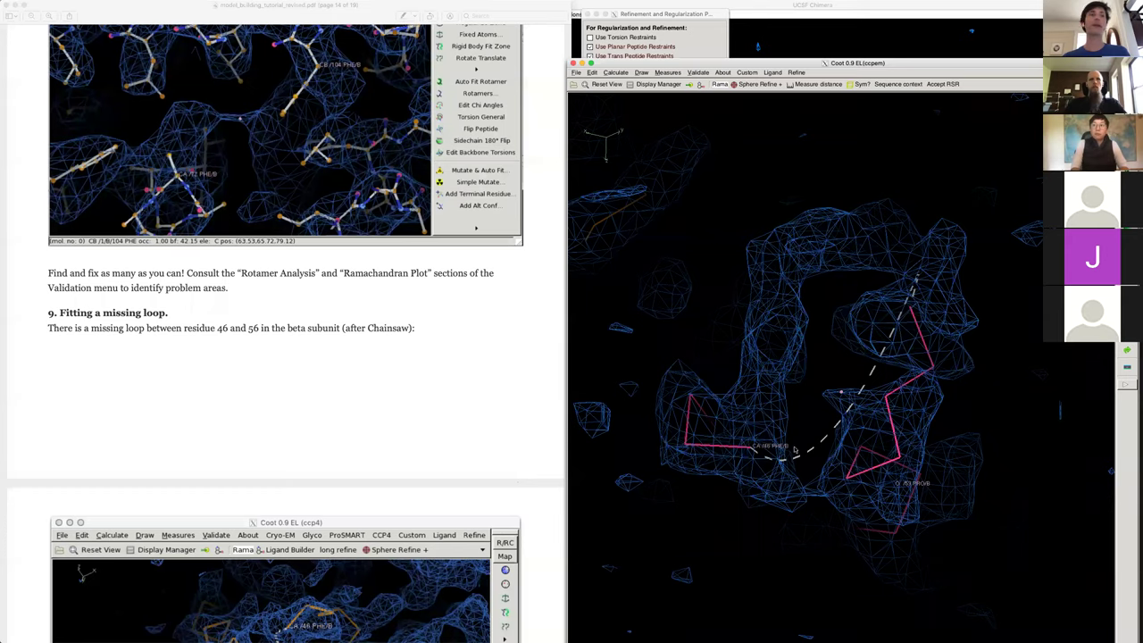
pyautogui.scroll(-5, 411, 466)
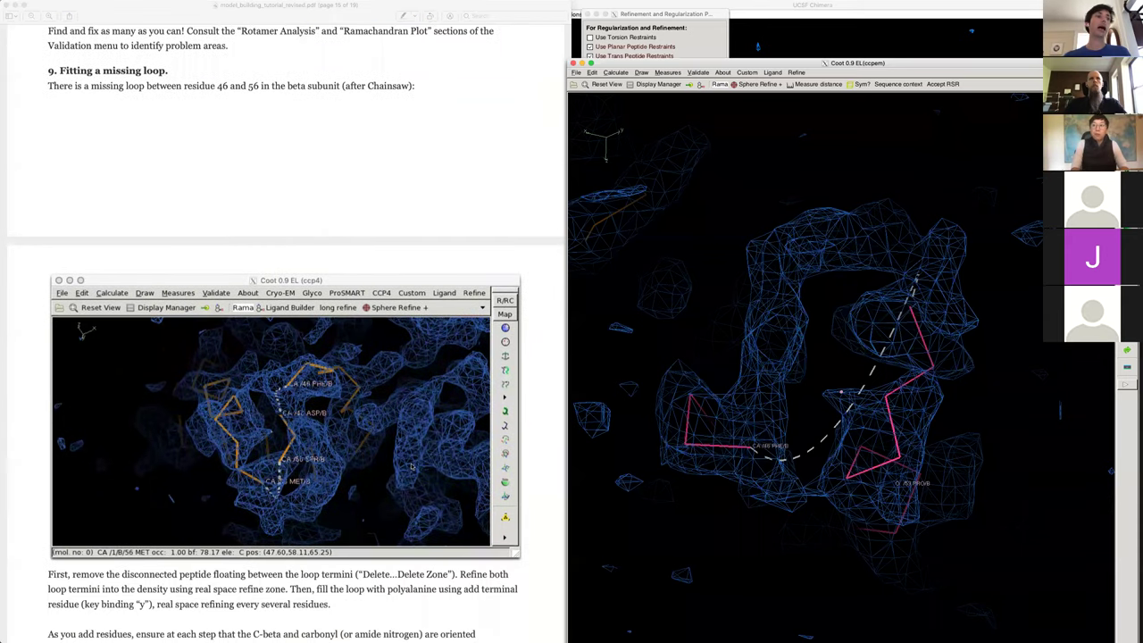
pyautogui.scroll(-3, 411, 466)
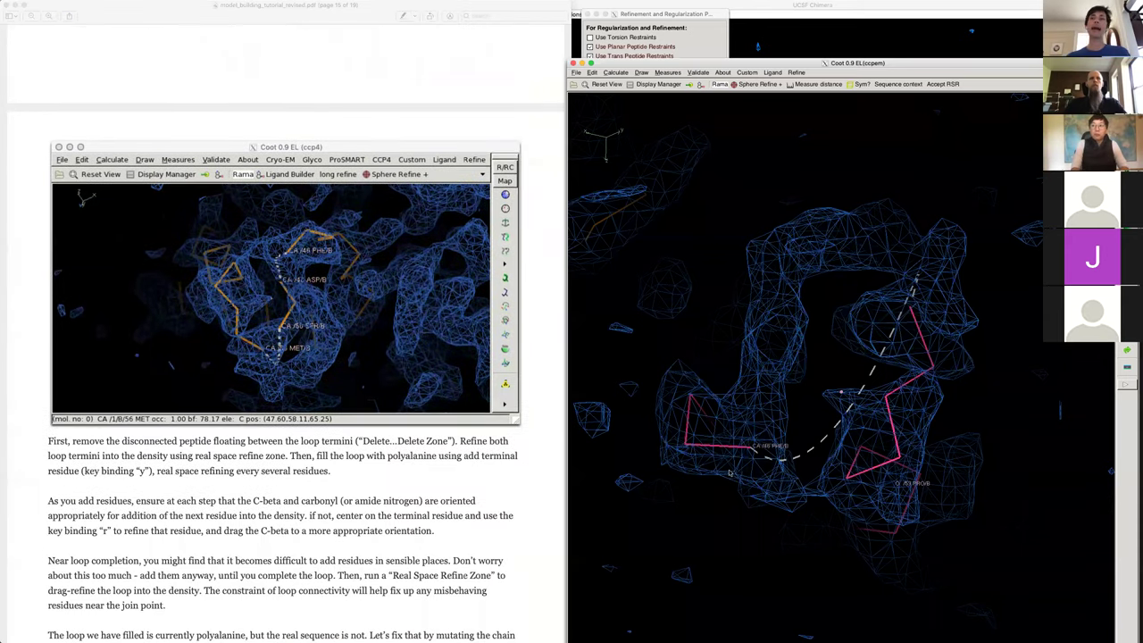
# - Switch chain B from C-alpha traces back to full-atom display around the missing loop
pyautogui.moveTo(866, 438); pyautogui.dragTo(803, 412)
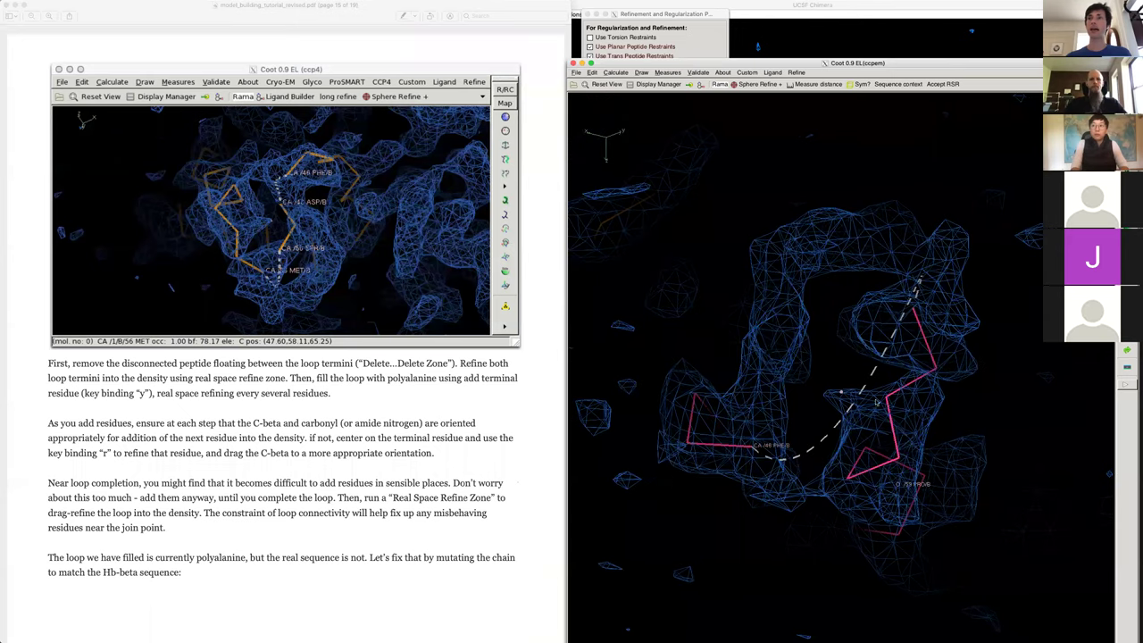
pyautogui.moveTo(917, 410); pyautogui.dragTo(786, 418)
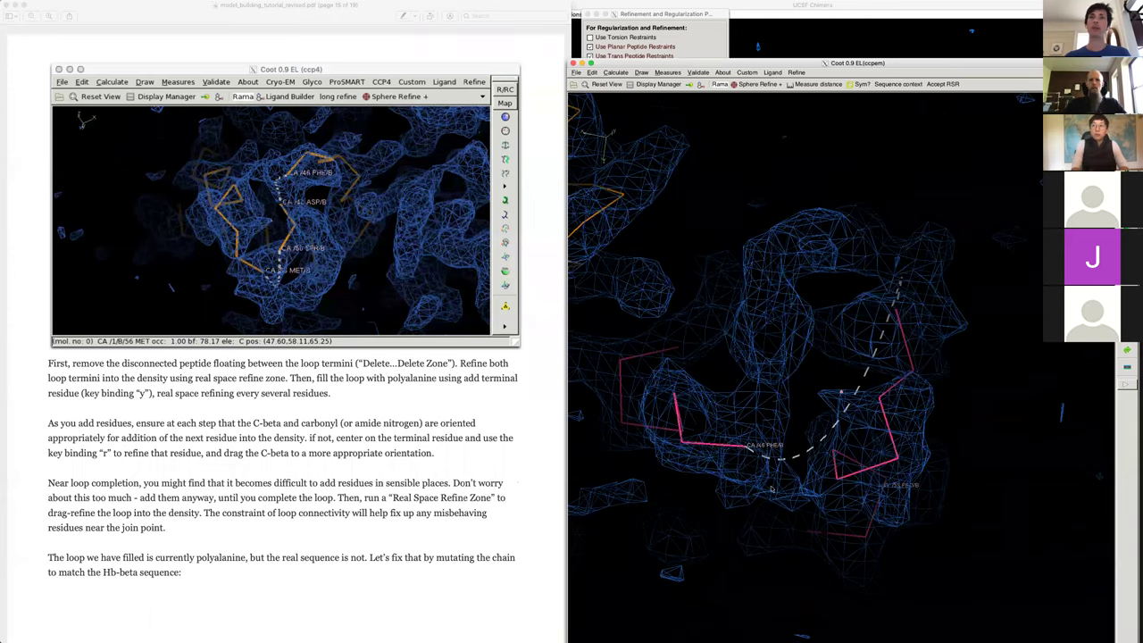
pyautogui.moveTo(772, 489); pyautogui.dragTo(862, 511)
pyautogui.moveTo(737, 534); pyautogui.dragTo(724, 539)
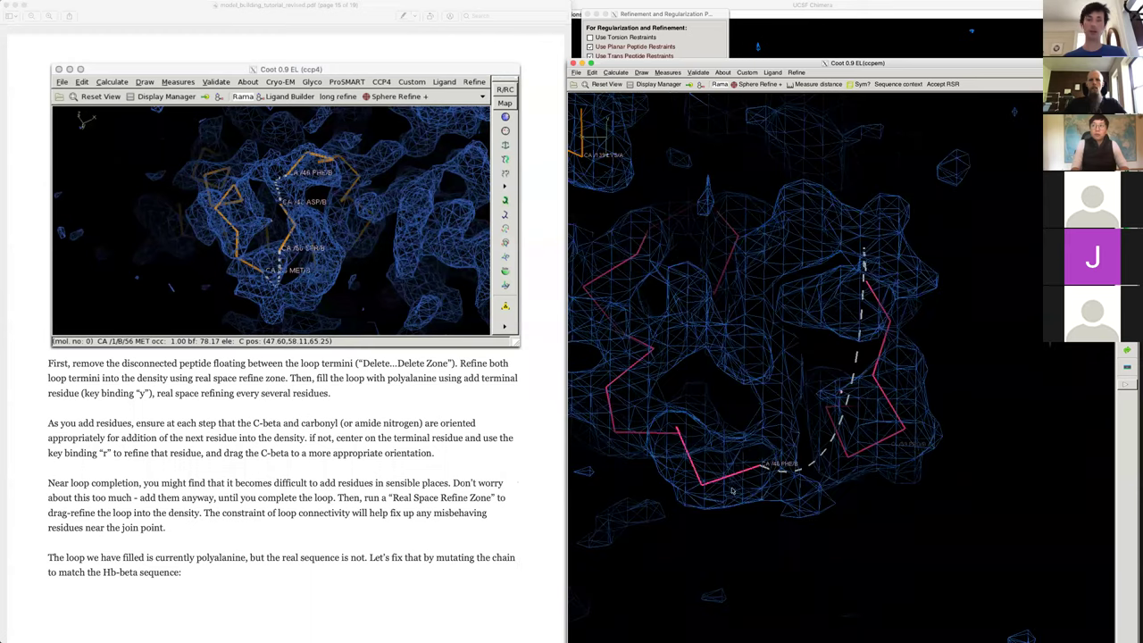
pyautogui.moveTo(732, 491); pyautogui.dragTo(913, 508)
pyautogui.moveTo(832, 455); pyautogui.dragTo(919, 440)
pyautogui.press('[')
pyautogui.press('[')
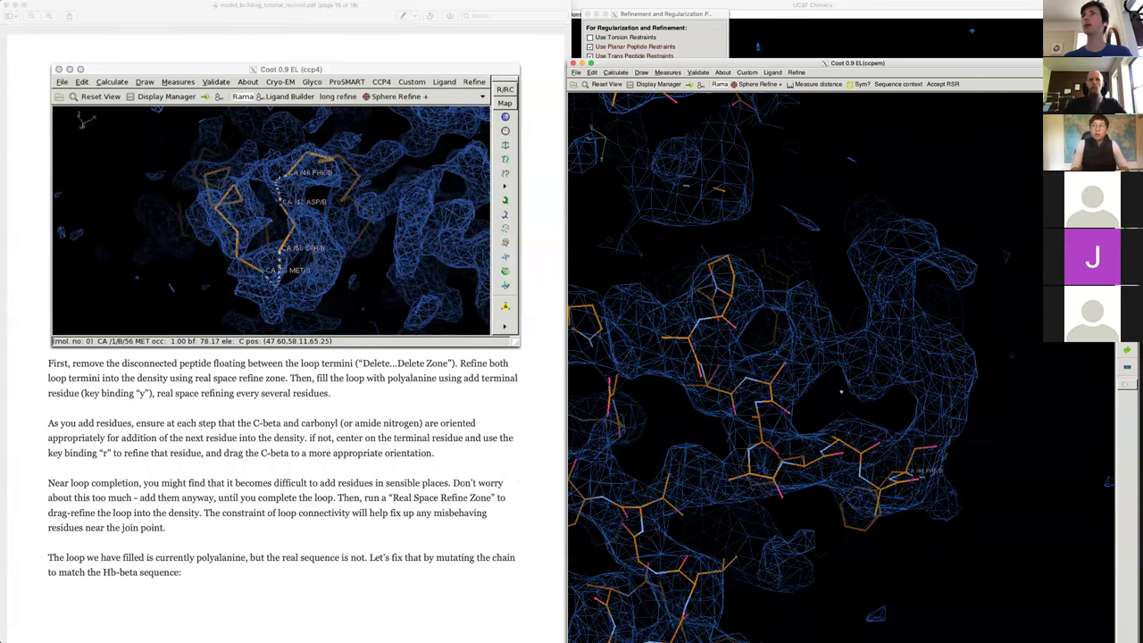
# - Real-space refine the stretch of chain B leading up to Phe46 and accept the refinement
pyautogui.click(937, 445)
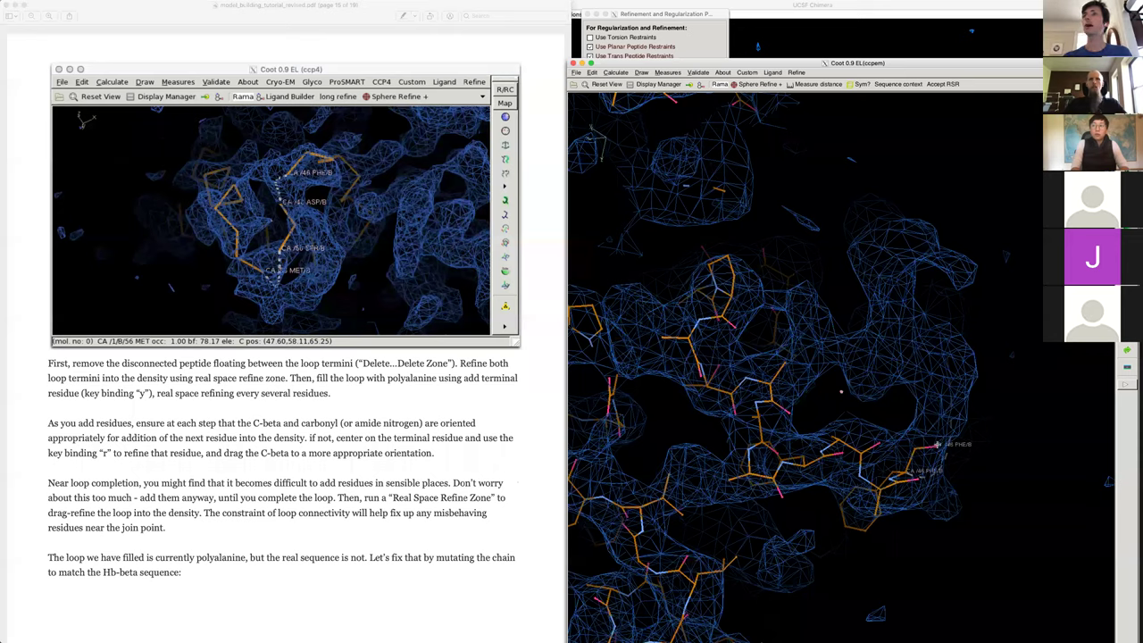
pyautogui.click(683, 340)
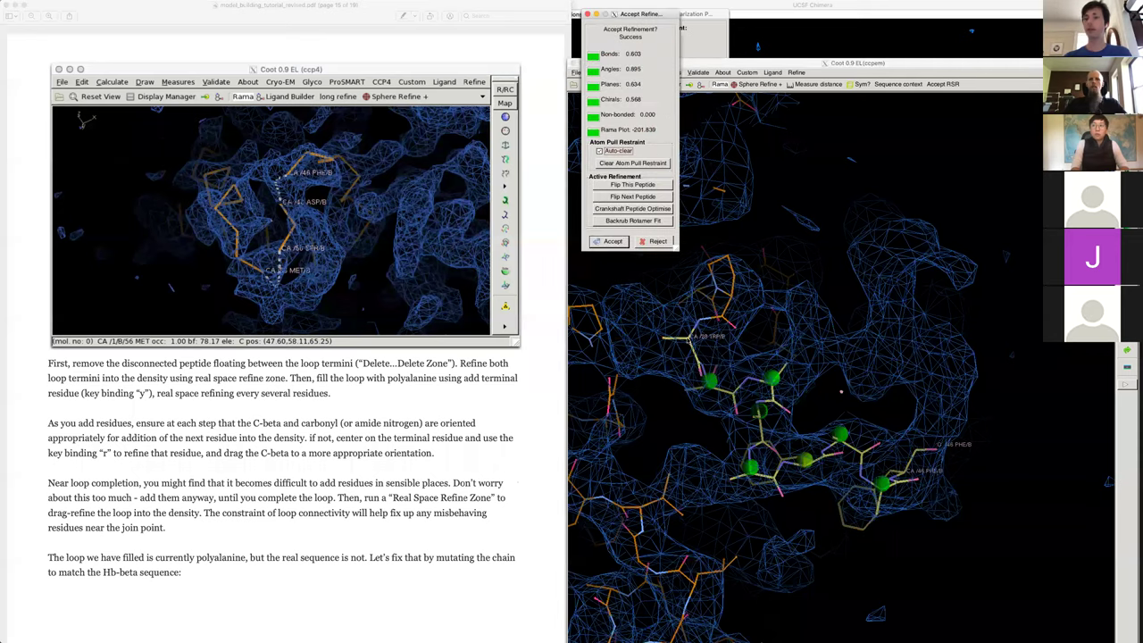
pyautogui.press('Return')
# - Real-space refine the zone at the other loop terminus, starting at Met56 and running past Pro59
pyautogui.moveTo(937, 353); pyautogui.dragTo(700, 356)
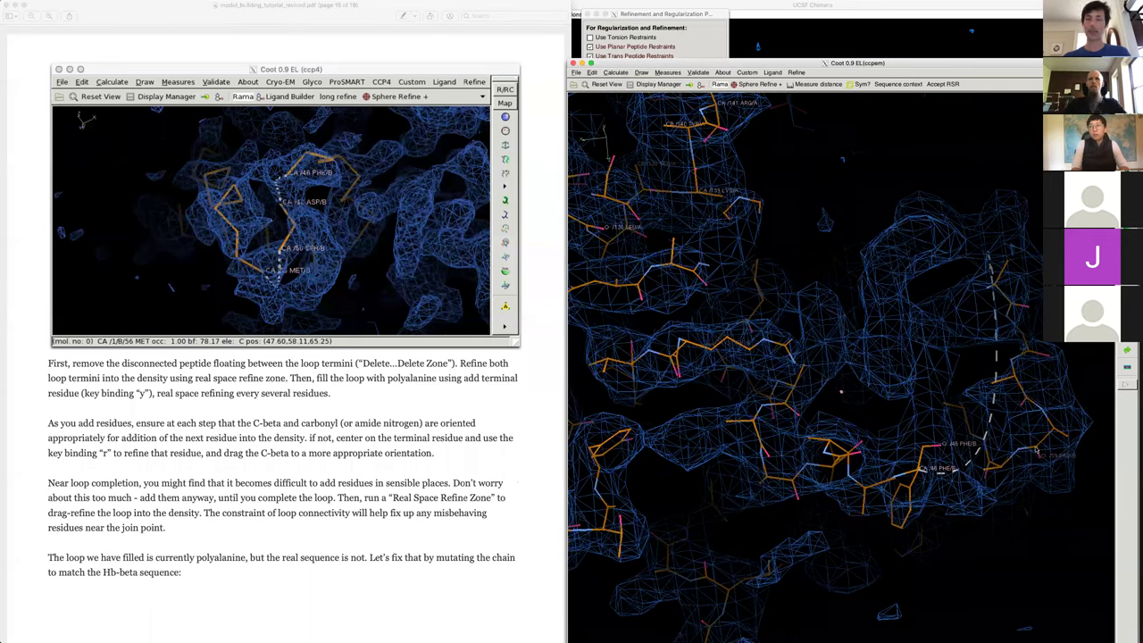
pyautogui.middleClick(1037, 446)
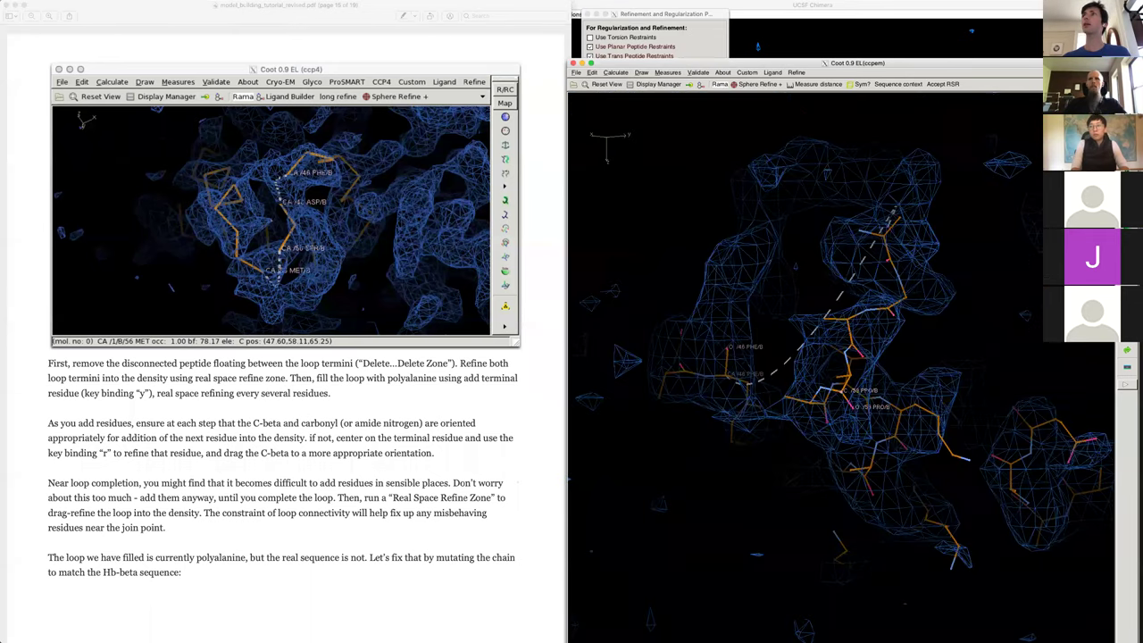
pyautogui.click(900, 218)
pyautogui.click(866, 467)
pyautogui.click(871, 446)
pyautogui.moveTo(875, 429); pyautogui.dragTo(1049, 346)
pyautogui.moveTo(991, 380); pyautogui.dragTo(1091, 462)
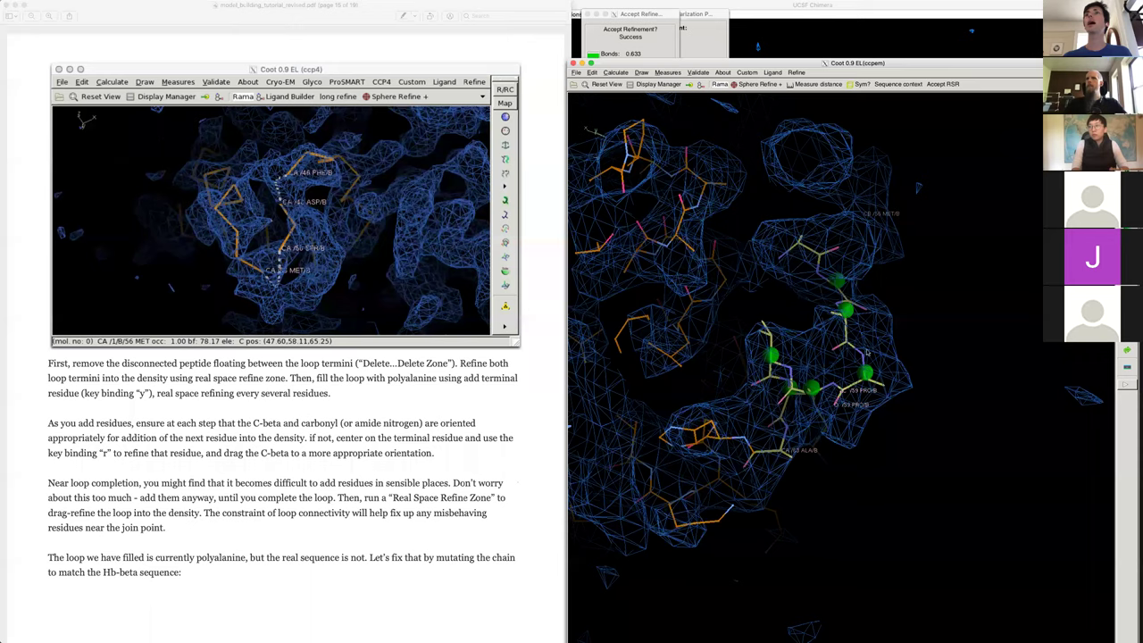
# - Pull the free end of Met56 to reorient it within the density and accept the refinement
pyautogui.keyDown('ctrl'); pyautogui.moveTo(1053, 348); pyautogui.dragTo(1046, 477); pyautogui.keyUp('ctrl')
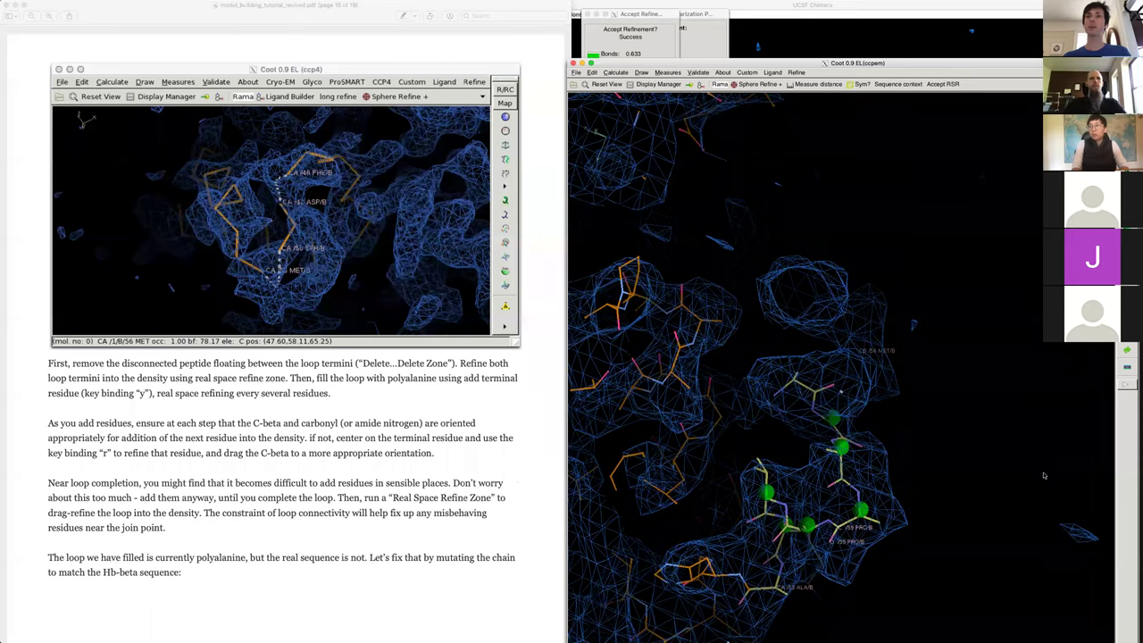
pyautogui.moveTo(1045, 477); pyautogui.dragTo(975, 439, button='right')
pyautogui.moveTo(895, 426); pyautogui.dragTo(933, 416)
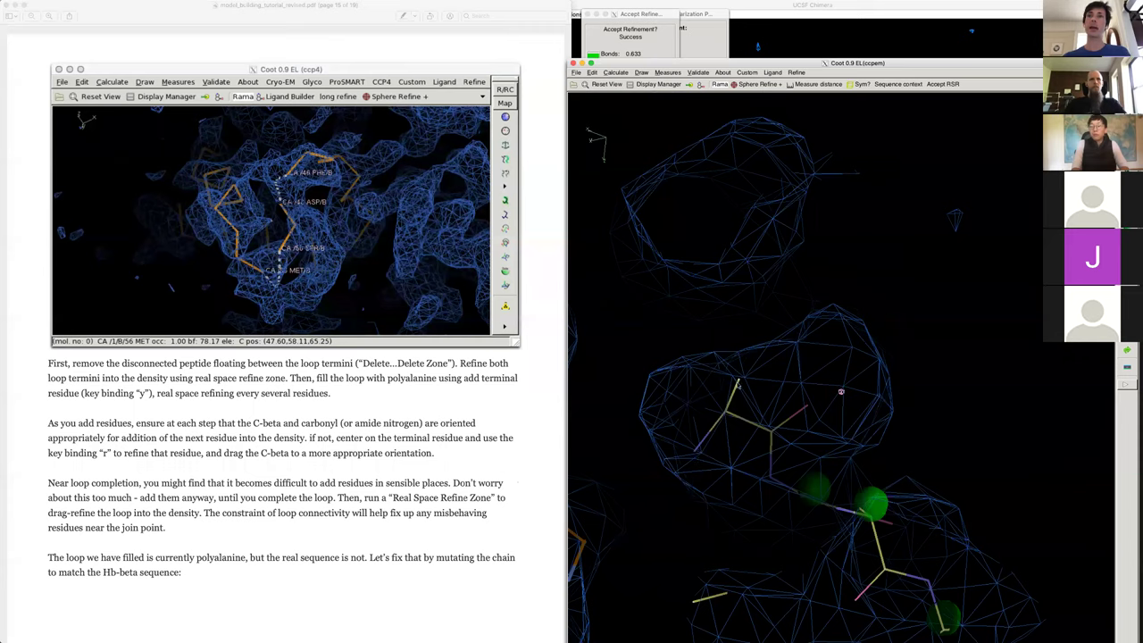
pyautogui.moveTo(694, 452); pyautogui.dragTo(751, 384)
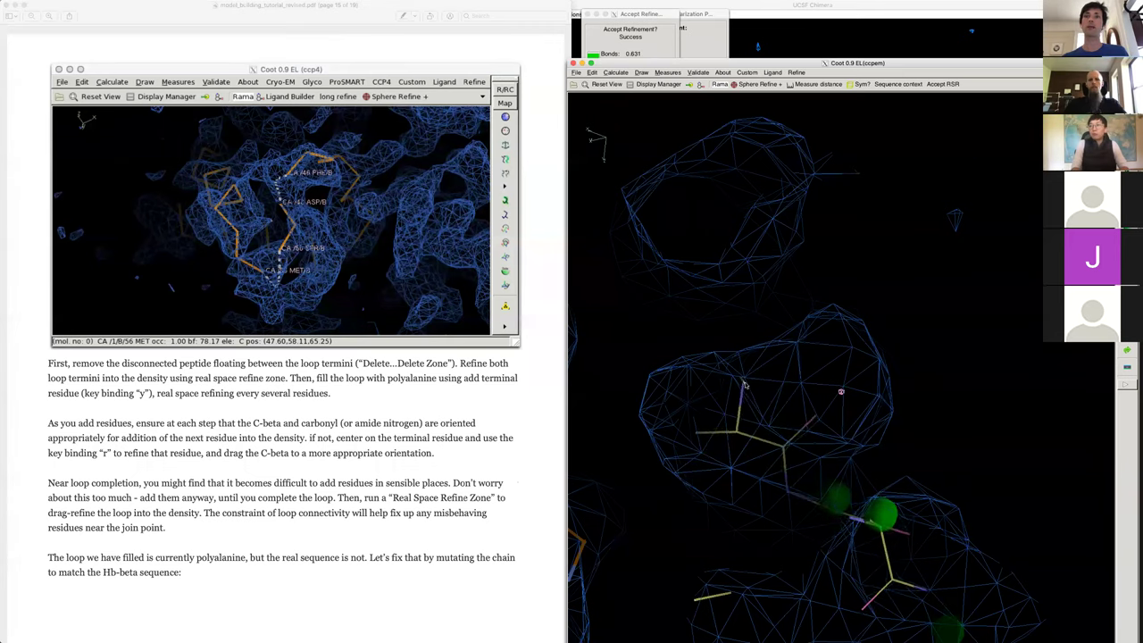
pyautogui.press('Return')
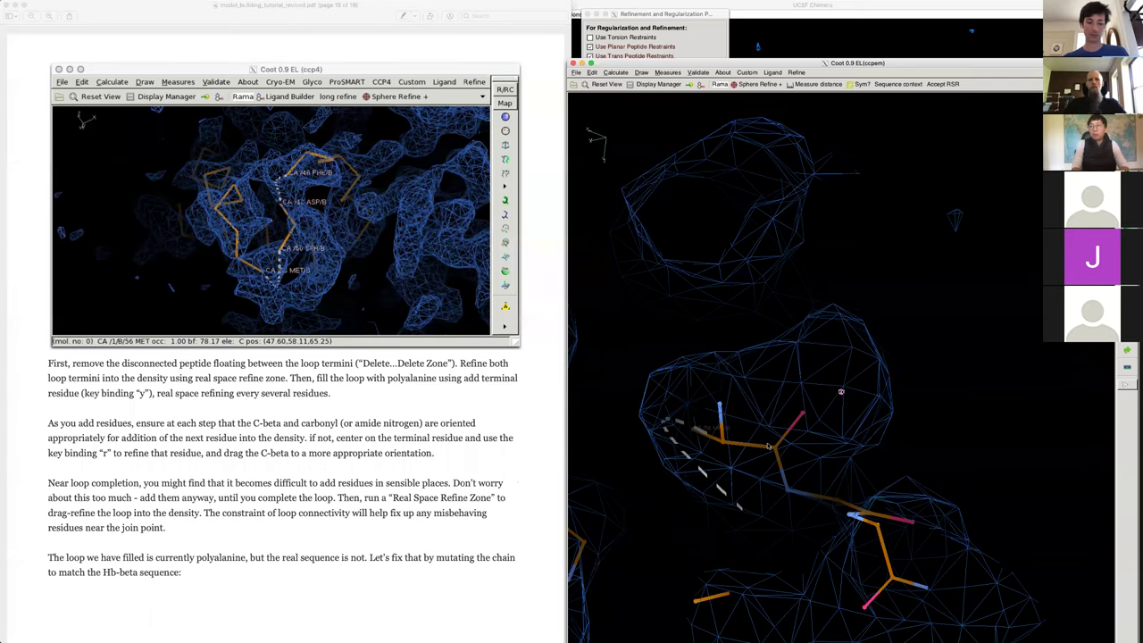
# - Recentre on Met56, sphere-refine around it, pull its backbone to a new orientation in the density, and accept
pyautogui.middleClick(769, 445)
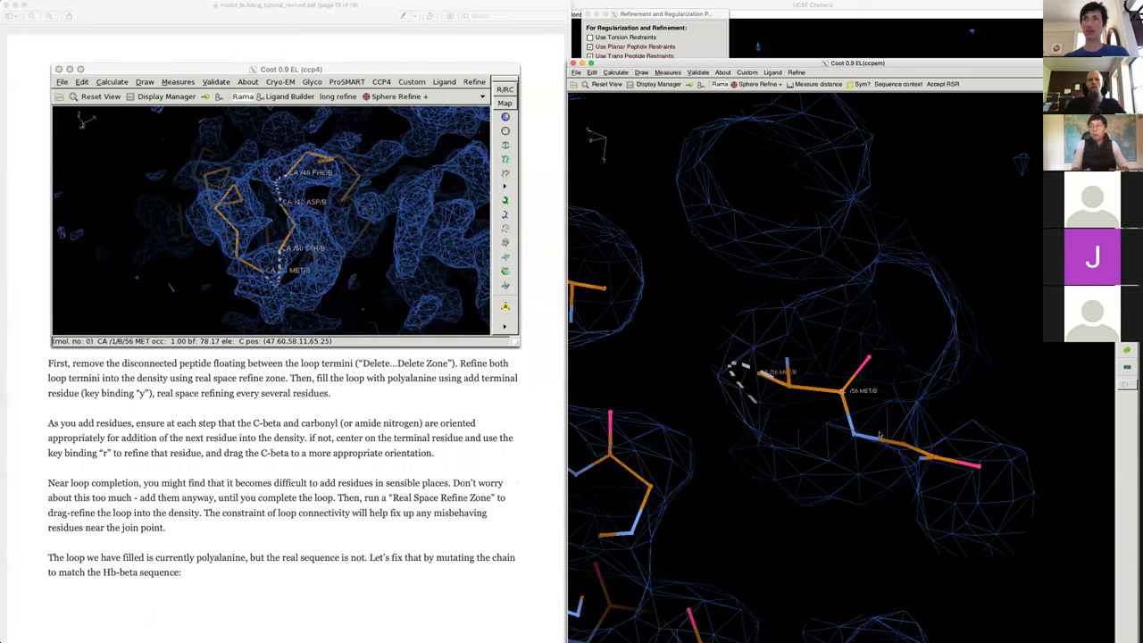
pyautogui.click(759, 84)
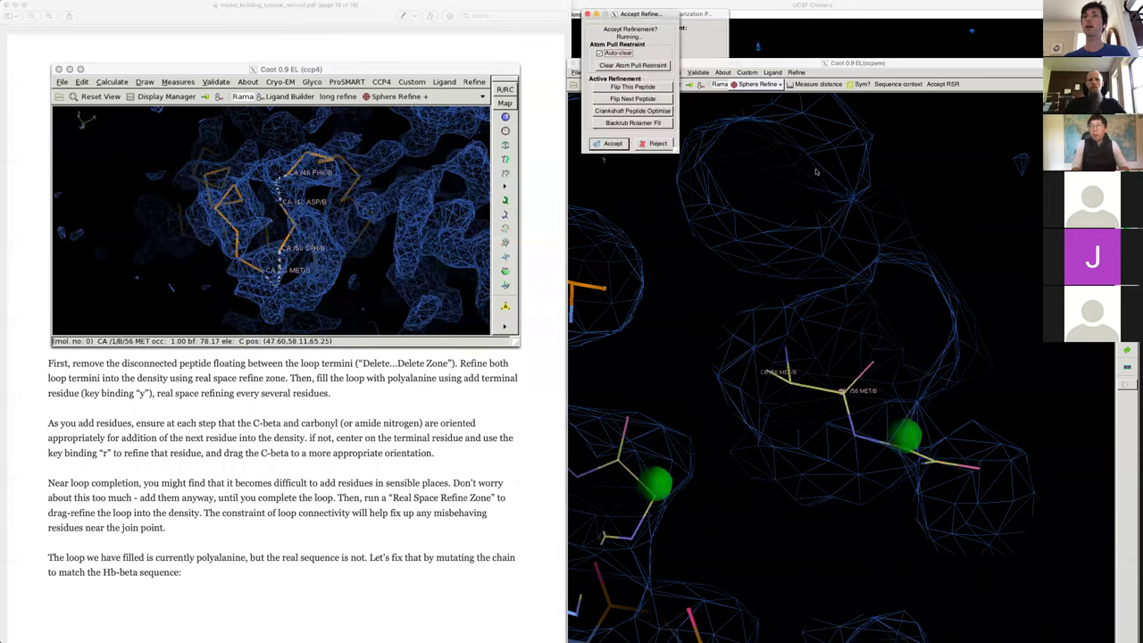
pyautogui.click(882, 367)
pyautogui.moveTo(807, 425); pyautogui.dragTo(859, 330)
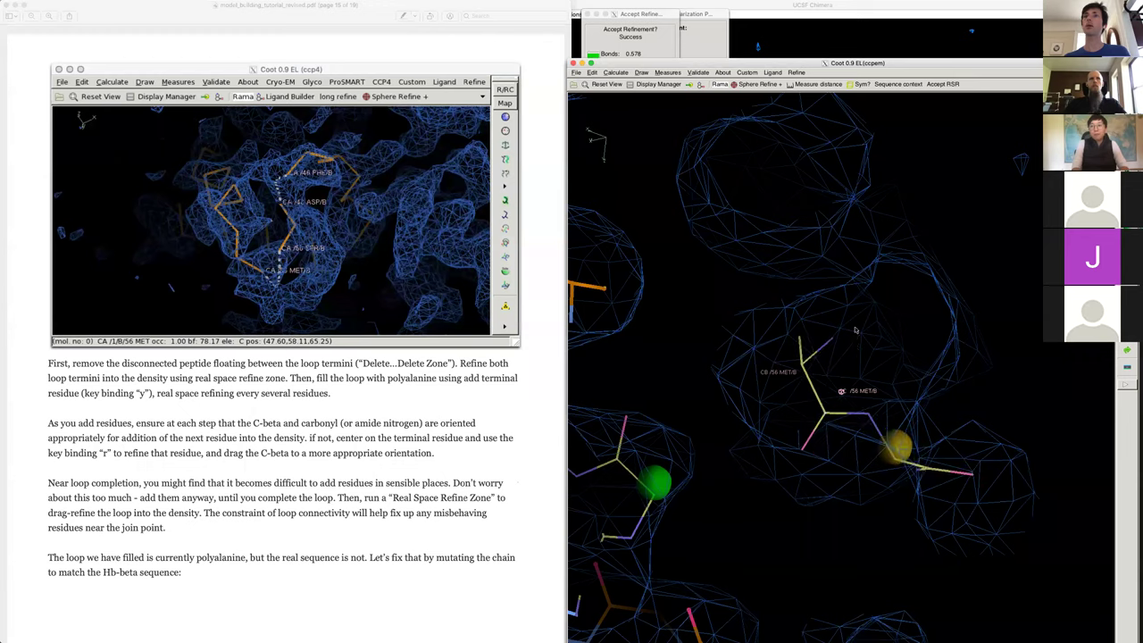
pyautogui.moveTo(938, 328); pyautogui.dragTo(888, 338)
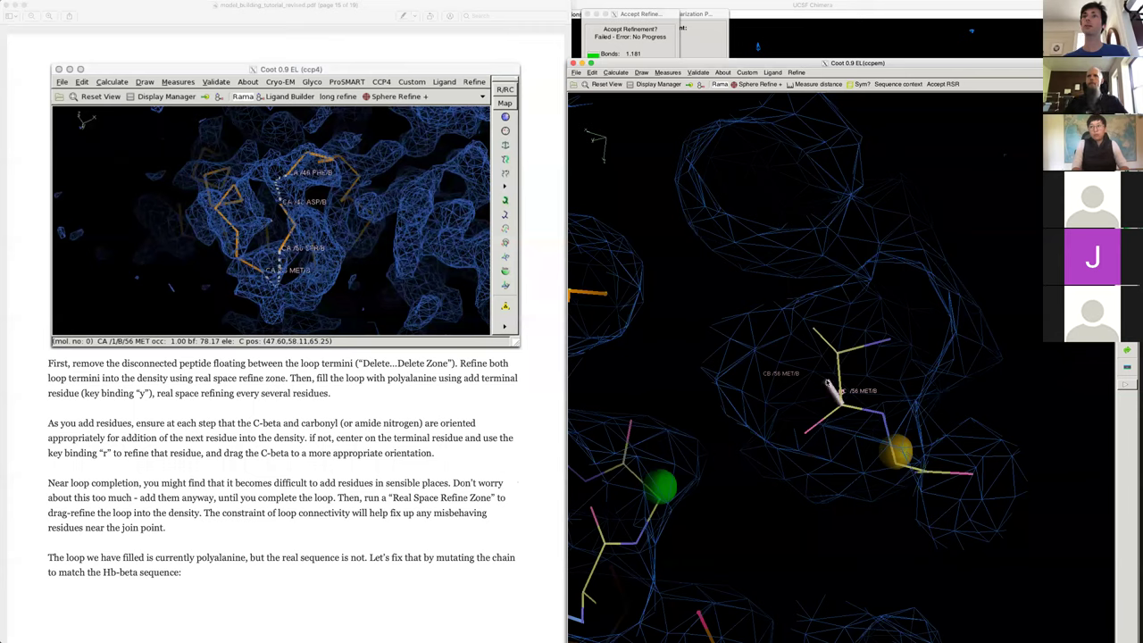
pyautogui.press('Return')
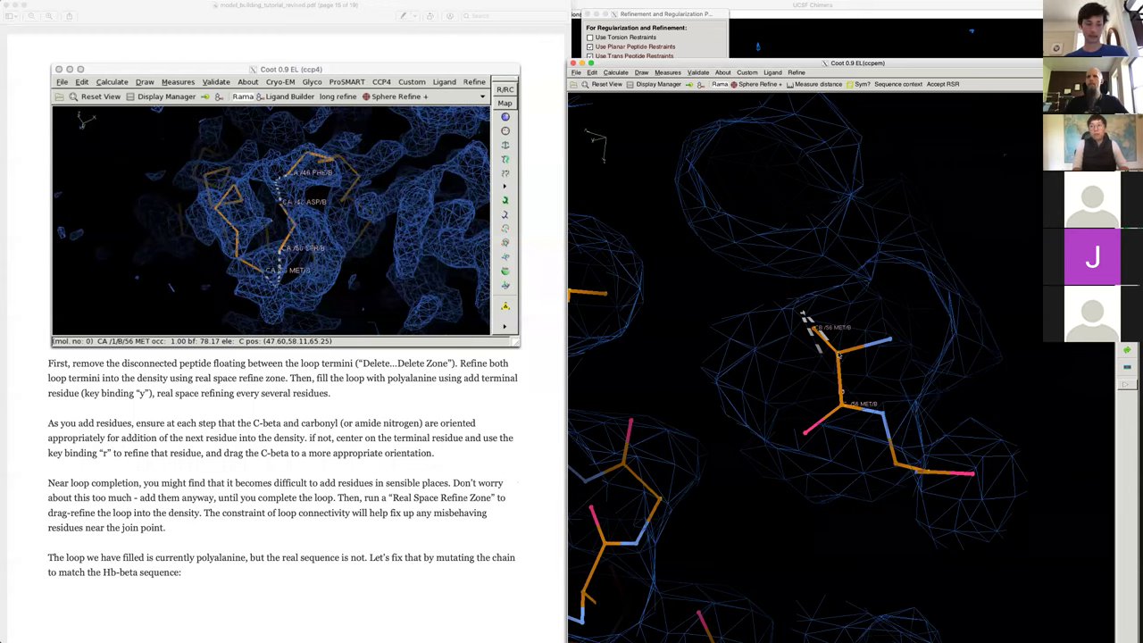
# - Sphere-refine again centred on the C-alpha of Met56, adjust its terminal nitrogen's position, and accept the refinement
pyautogui.middleClick(839, 353)
pyautogui.click(764, 86)
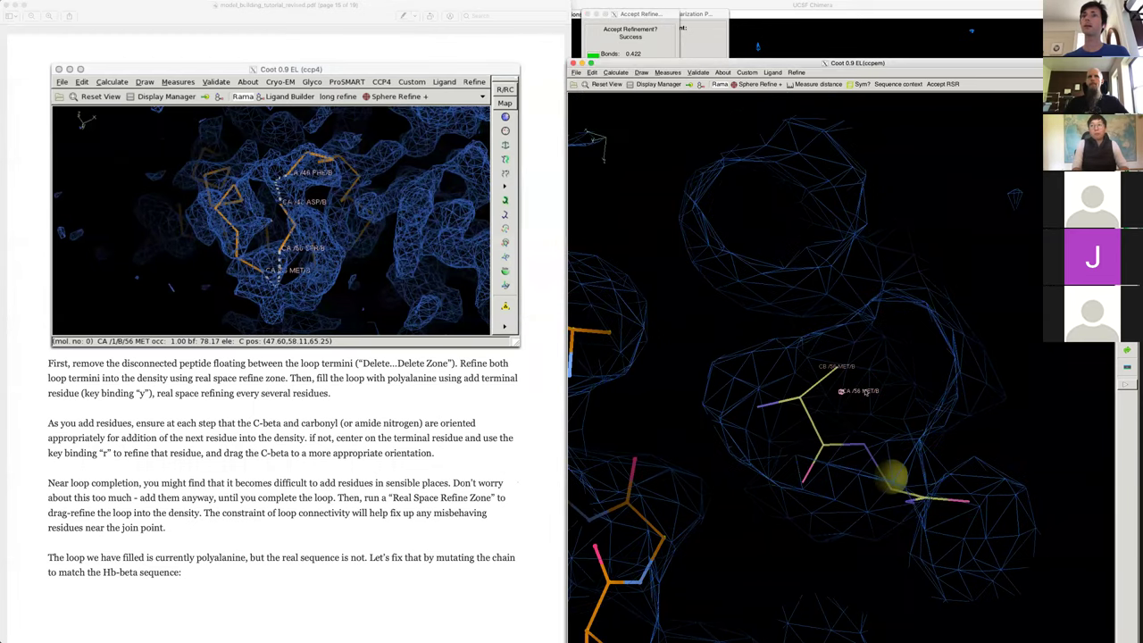
pyautogui.moveTo(763, 406); pyautogui.dragTo(803, 445)
pyautogui.press('Return')
# - Centre on Phe46 and add terminal alanine residues 47, 48 and 49 along the loop density
pyautogui.moveTo(949, 416); pyautogui.dragTo(976, 414)
pyautogui.moveTo(933, 410); pyautogui.dragTo(765, 442, button='right')
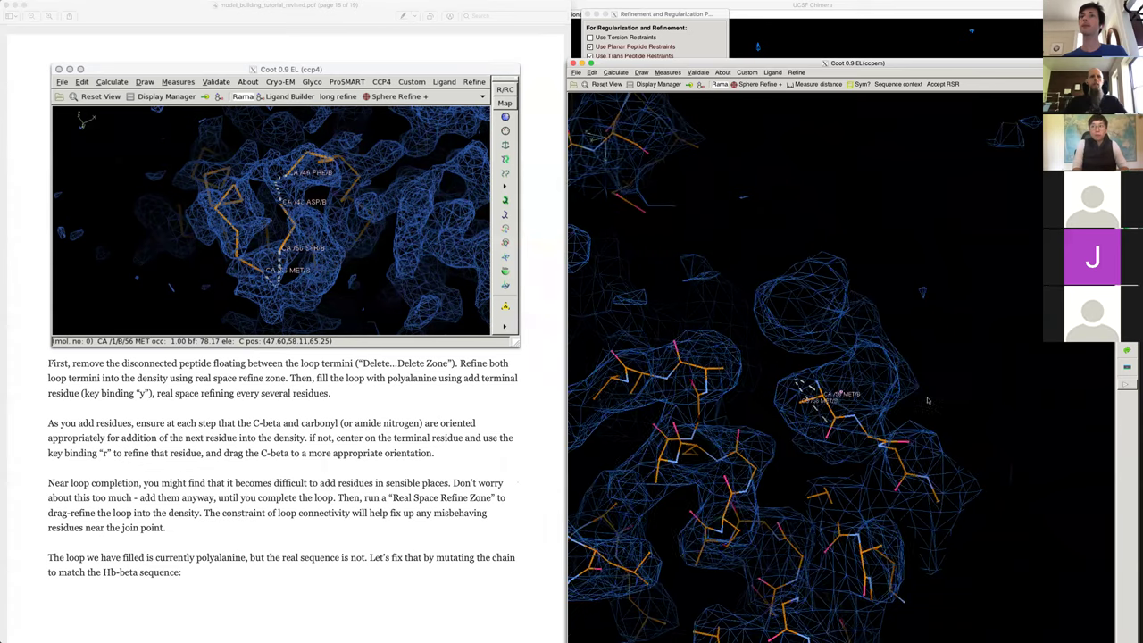
pyautogui.moveTo(841, 445); pyautogui.dragTo(708, 441)
pyautogui.moveTo(641, 420); pyautogui.dragTo(800, 411)
pyautogui.middleClick(729, 516)
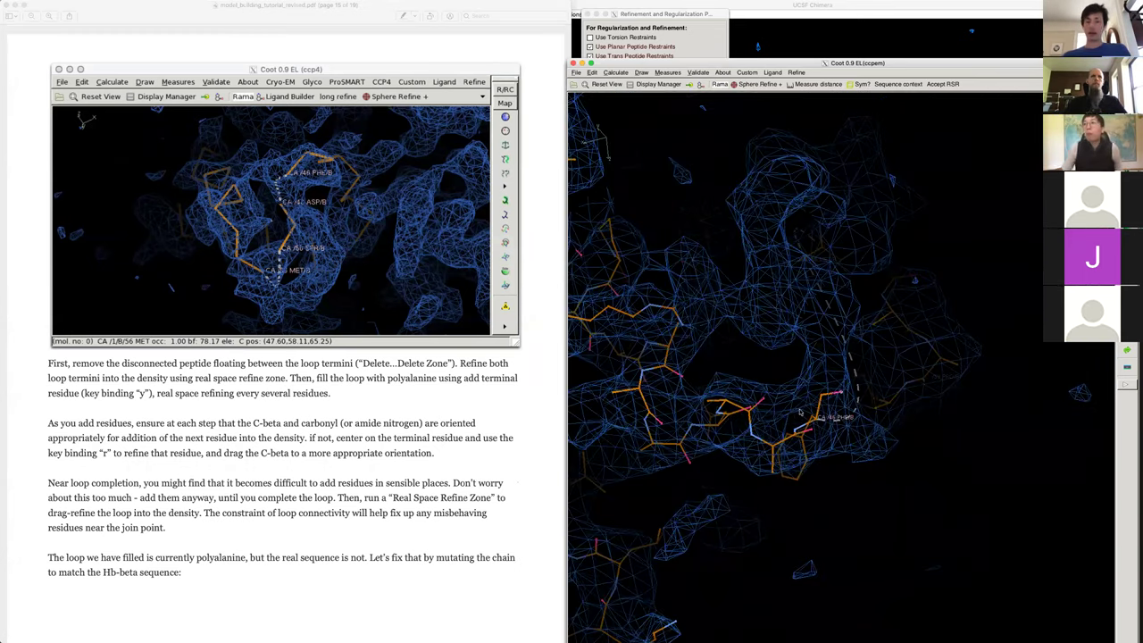
pyautogui.press('space')
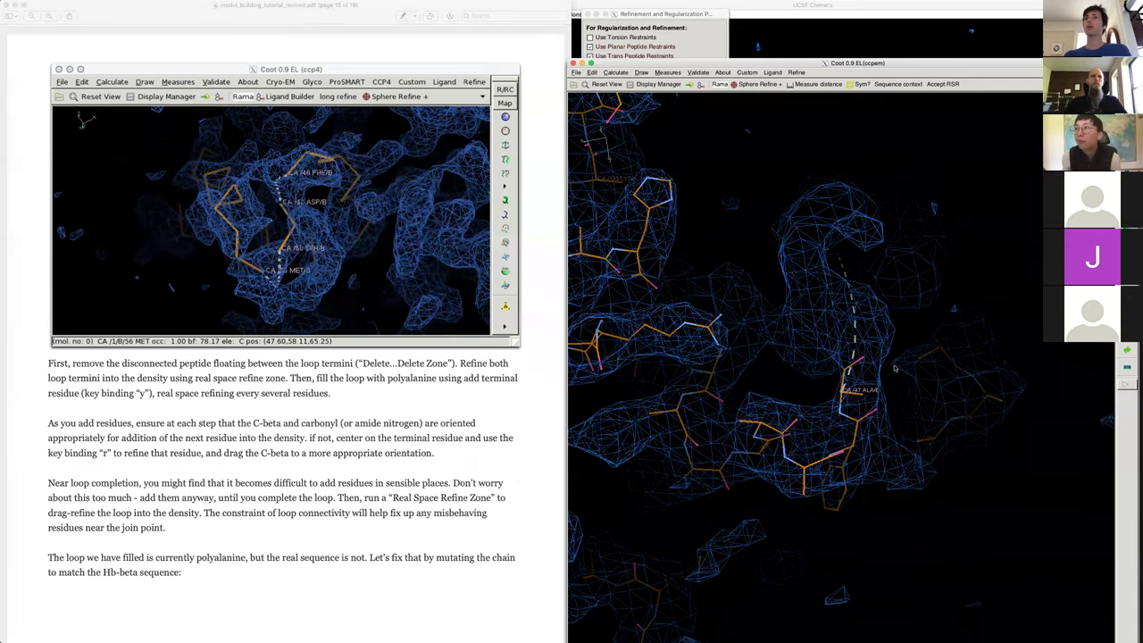
pyautogui.moveTo(894, 367); pyautogui.dragTo(963, 396)
pyautogui.press('space')
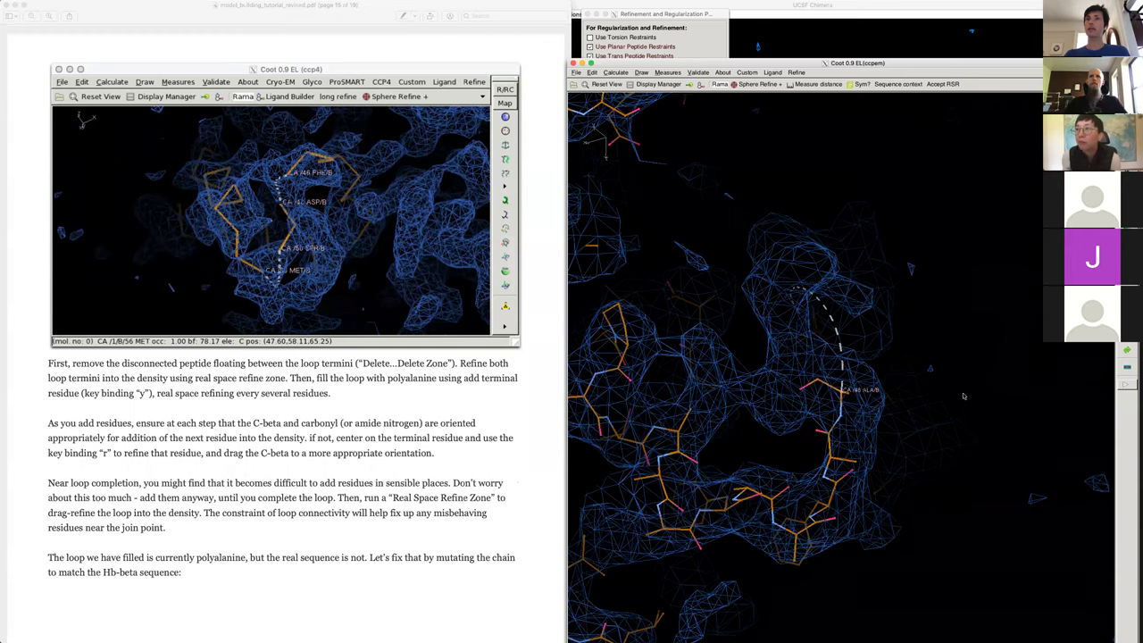
pyautogui.press('space')
# - Real-space refine the zone ending at Ala49, pull Ala49's backbone into the density, and accept the refinement
pyautogui.moveTo(979, 371); pyautogui.dragTo(862, 368)
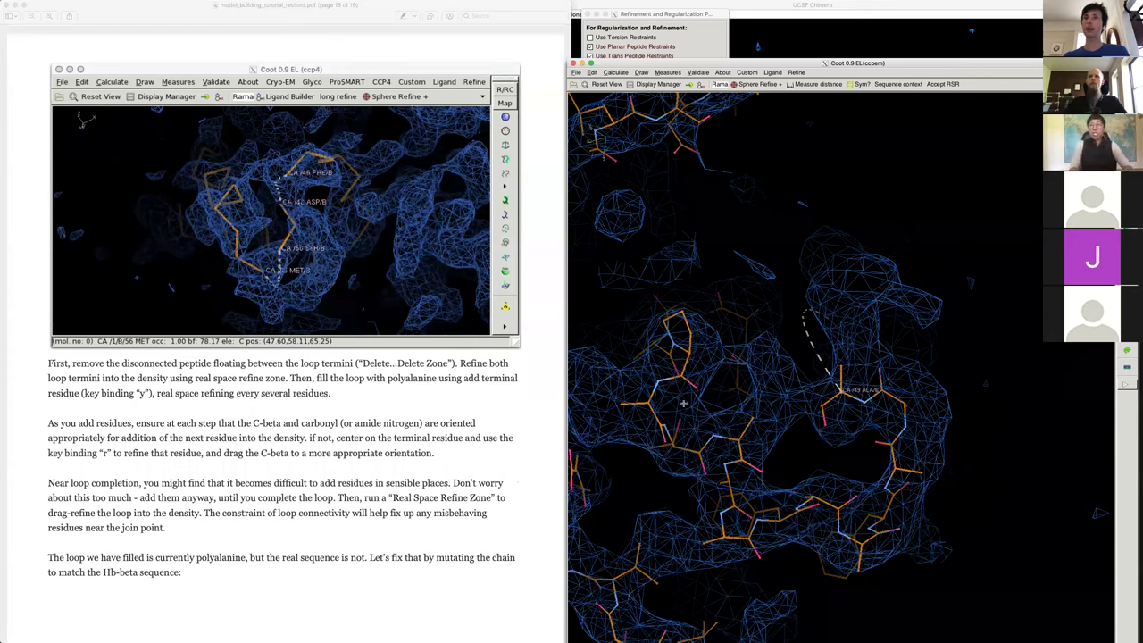
pyautogui.click(810, 498)
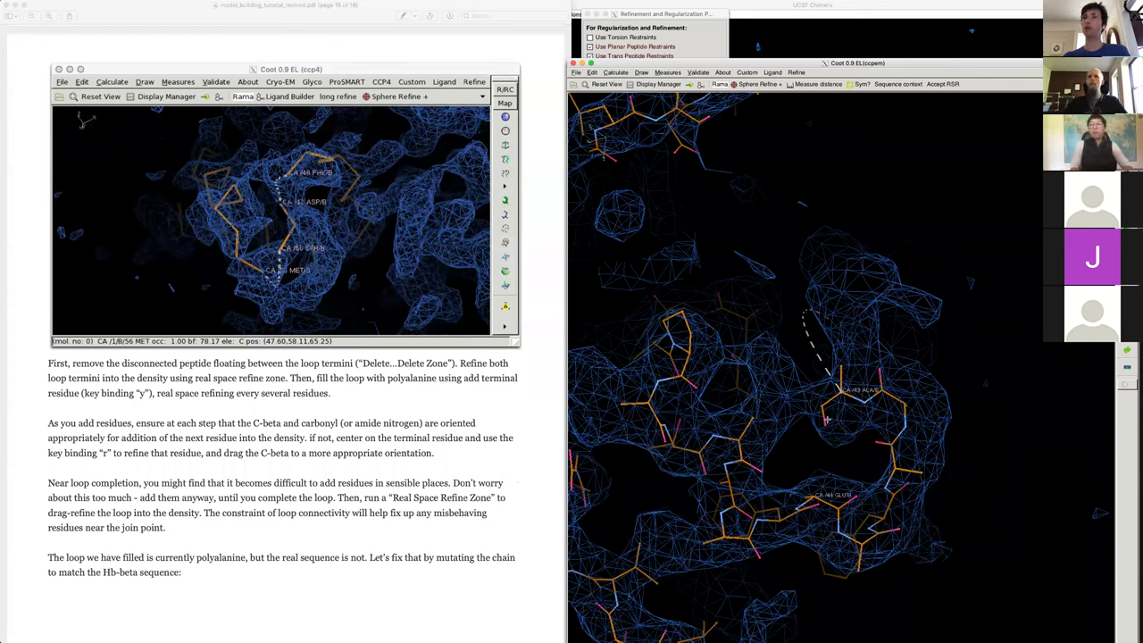
pyautogui.click(827, 421)
pyautogui.click(862, 388)
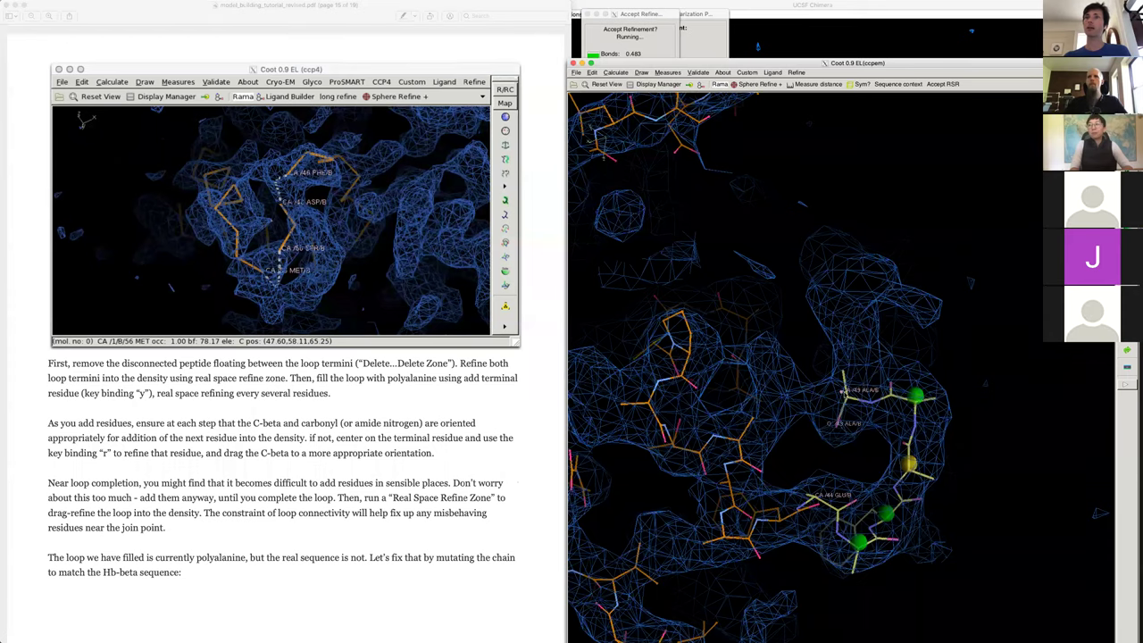
pyautogui.moveTo(832, 394); pyautogui.dragTo(834, 427)
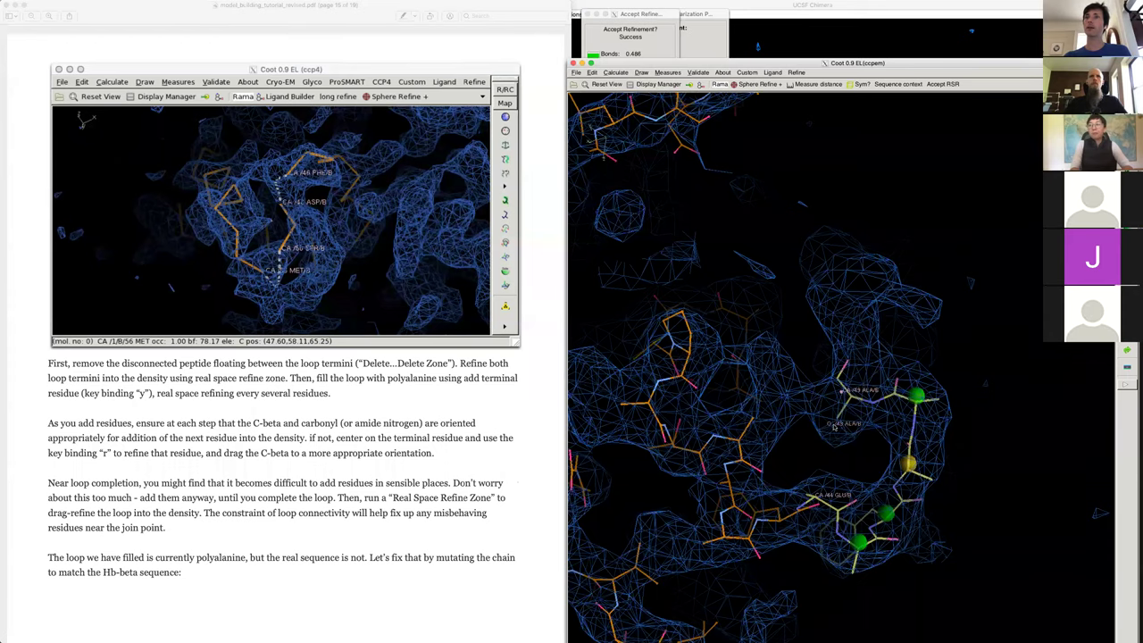
pyautogui.press('Return')
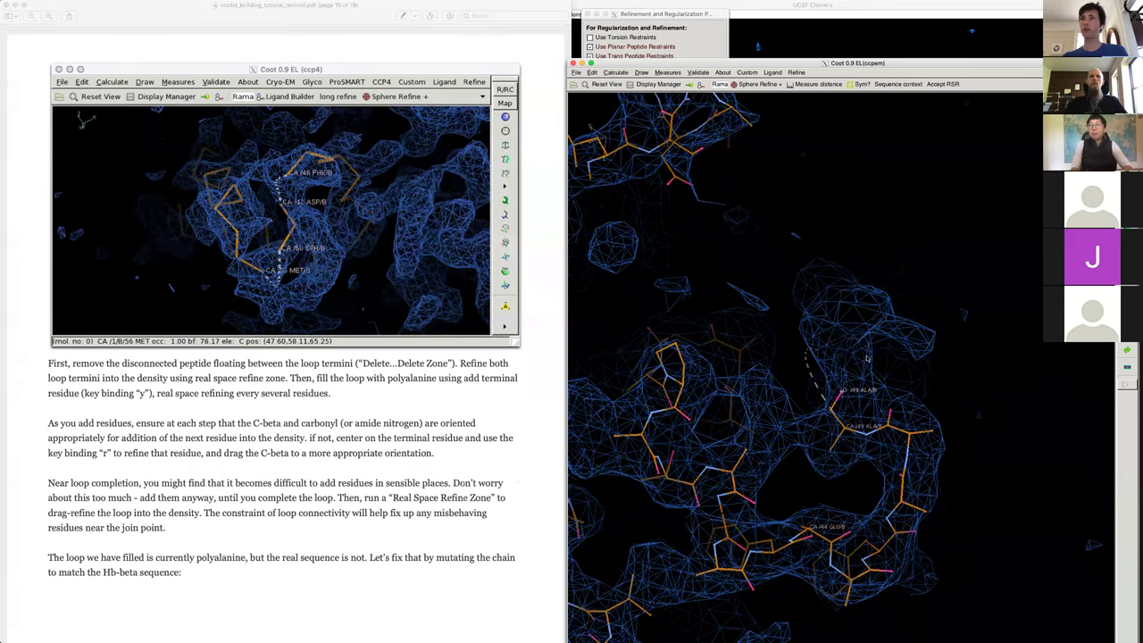
# - Extend the polyalanine loop in chain B by adding terminal residues 50 through 54
pyautogui.press('y')
pyautogui.moveTo(883, 358); pyautogui.dragTo(920, 421)
pyautogui.press('y')
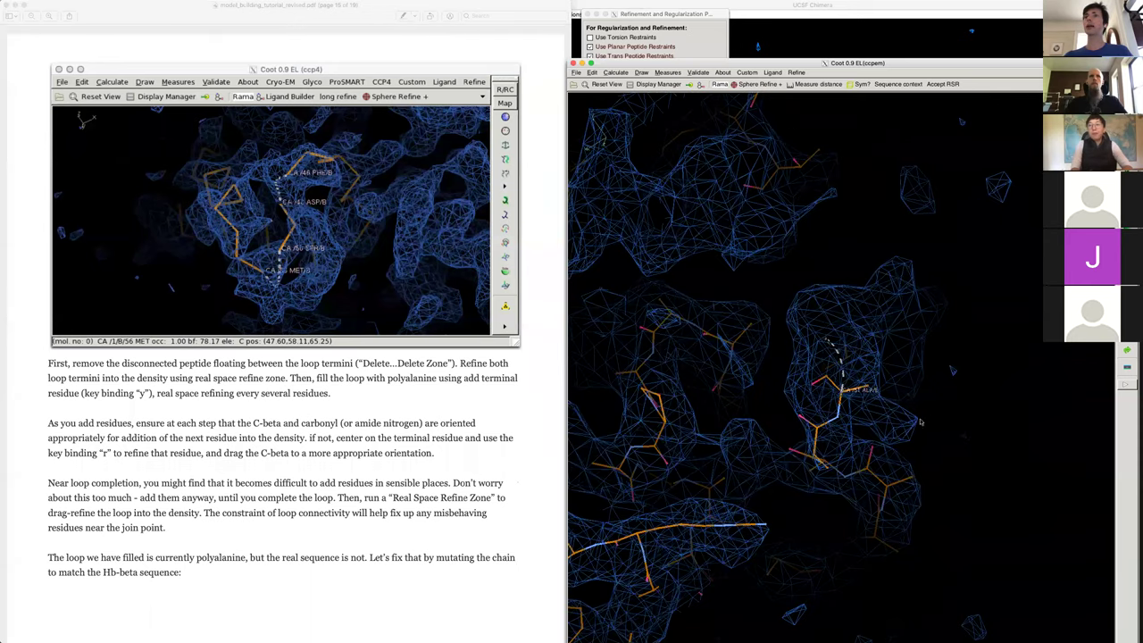
pyautogui.press('y')
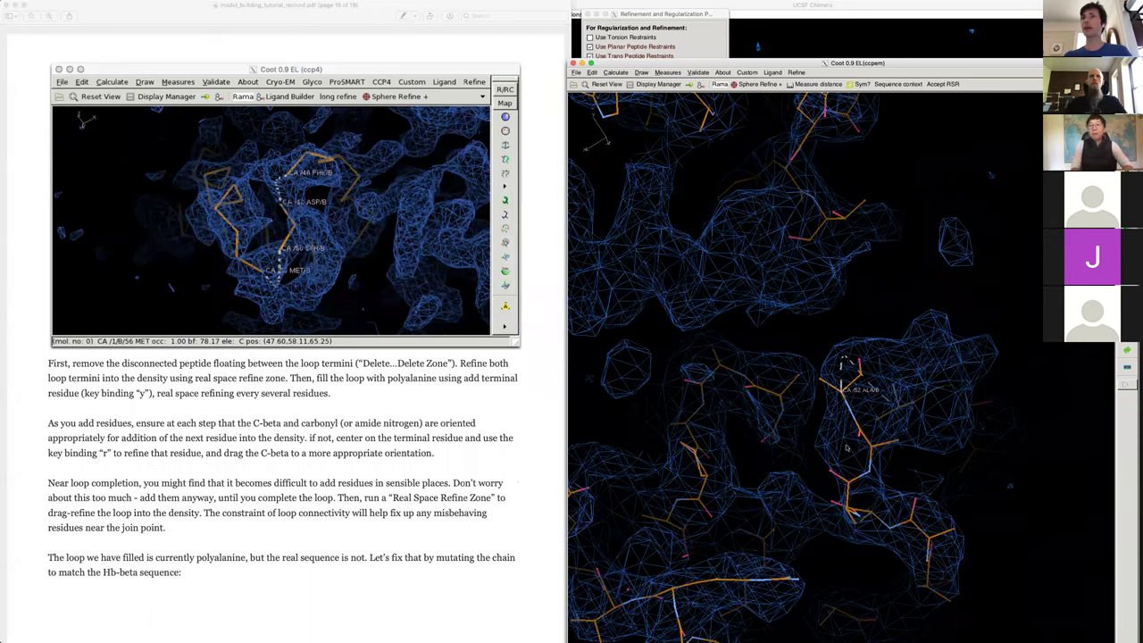
pyautogui.press('y')
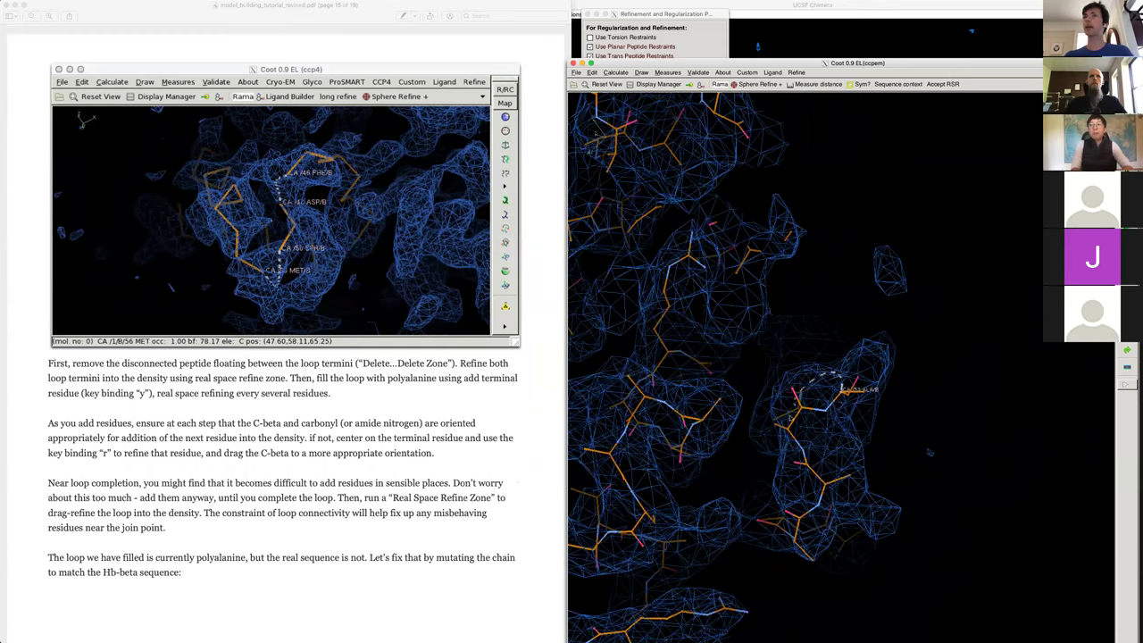
pyautogui.moveTo(790, 417); pyautogui.dragTo(888, 461)
pyautogui.moveTo(788, 396); pyautogui.dragTo(959, 434)
pyautogui.moveTo(803, 412); pyautogui.dragTo(944, 336)
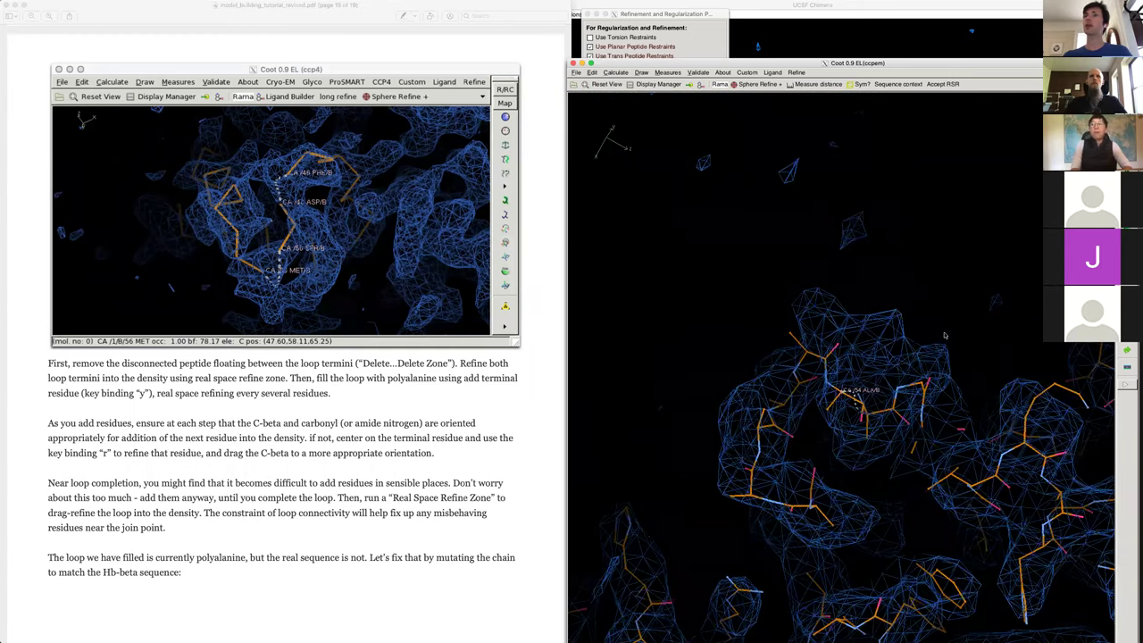
# - Examine the polyalanine loop's path through the density and its junction with the Met56 terminus from several angles
pyautogui.moveTo(815, 468); pyautogui.dragTo(821, 402)
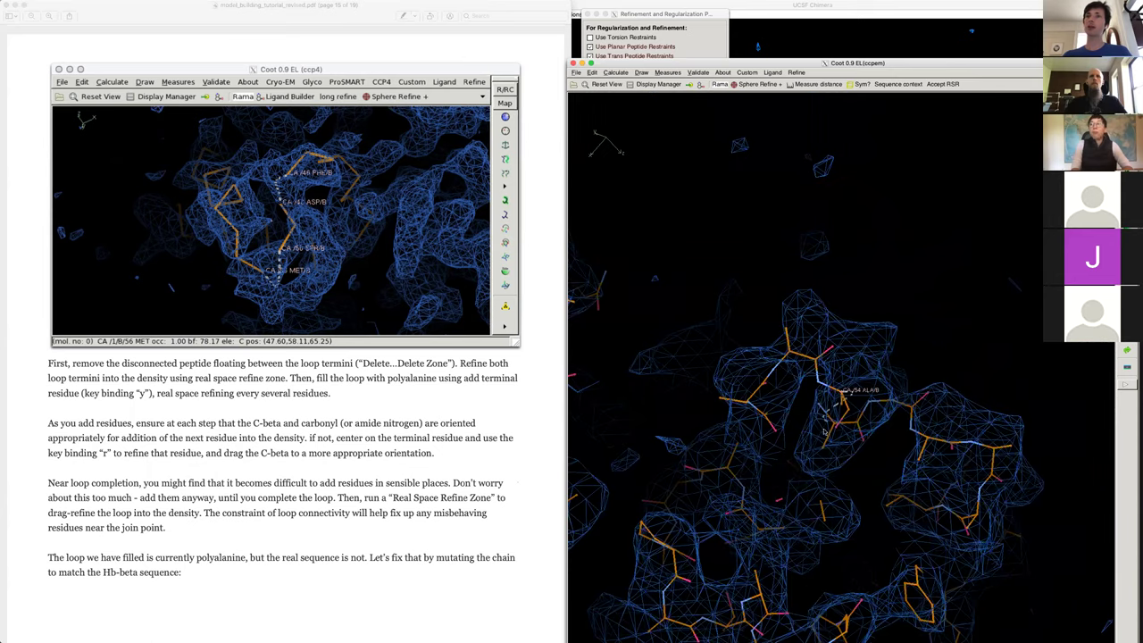
pyautogui.moveTo(940, 376); pyautogui.dragTo(868, 419)
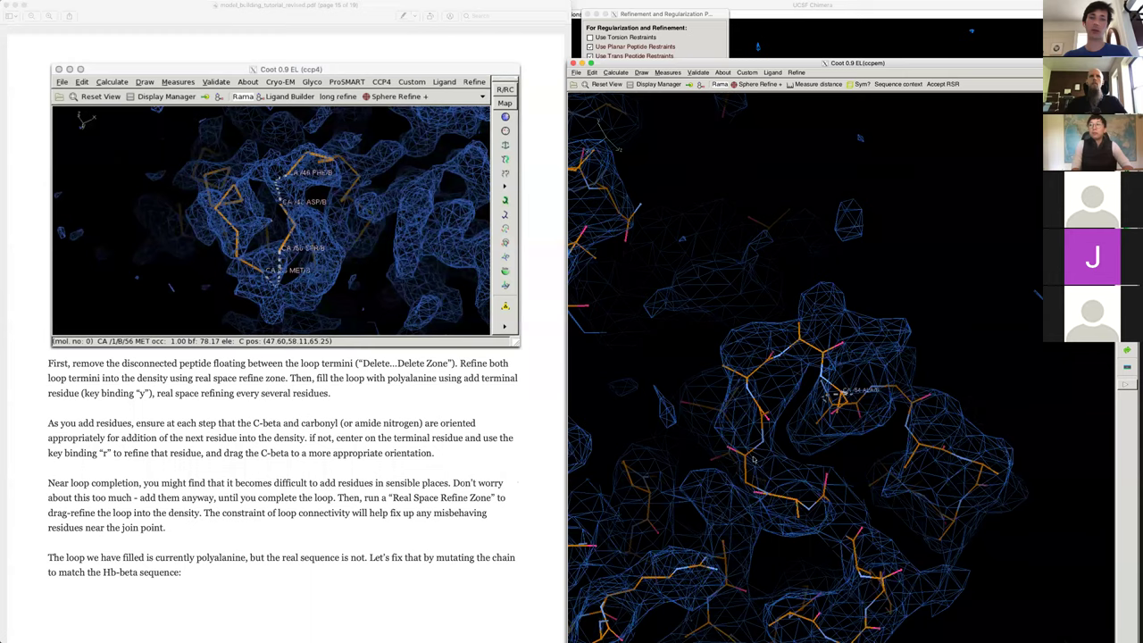
pyautogui.moveTo(753, 459); pyautogui.dragTo(853, 521)
pyautogui.moveTo(773, 429); pyautogui.dragTo(870, 375)
pyautogui.moveTo(843, 433); pyautogui.dragTo(743, 462)
pyautogui.moveTo(806, 343); pyautogui.dragTo(803, 434)
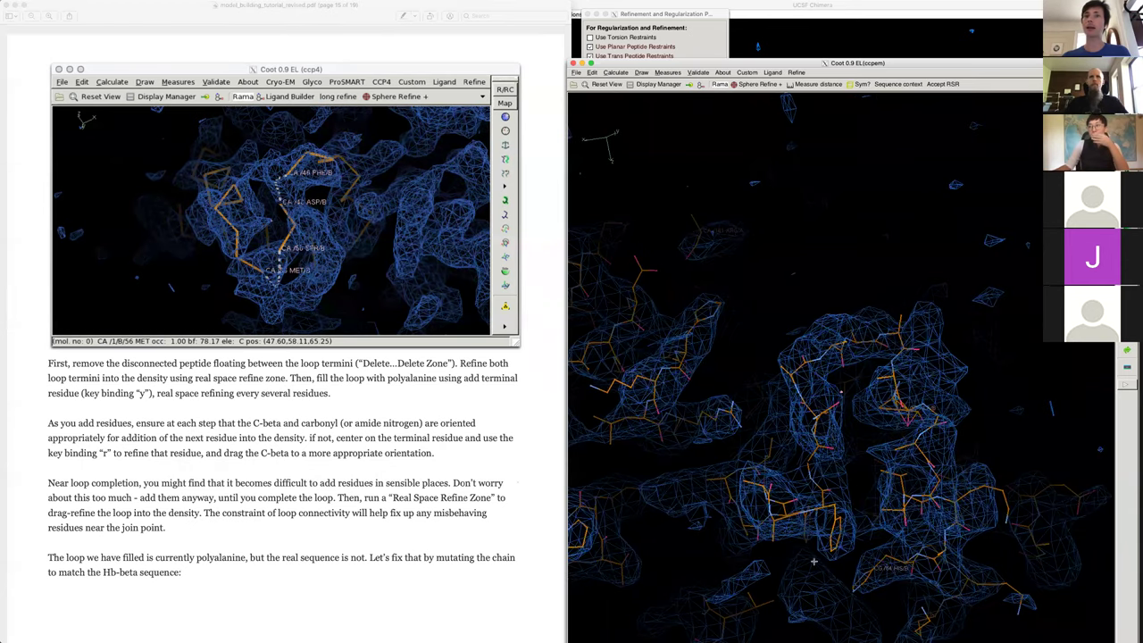
# - Real-space refine the whole completed loop zone in chain B and pull the backbone near the Met56 join into the density
pyautogui.click(728, 477)
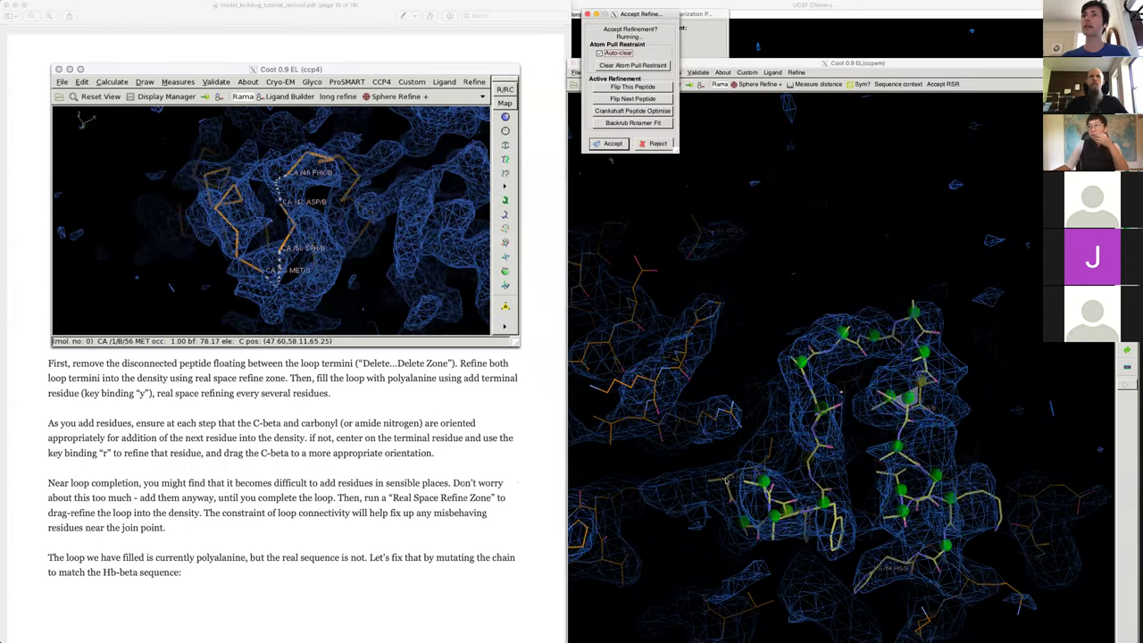
pyautogui.click(890, 415)
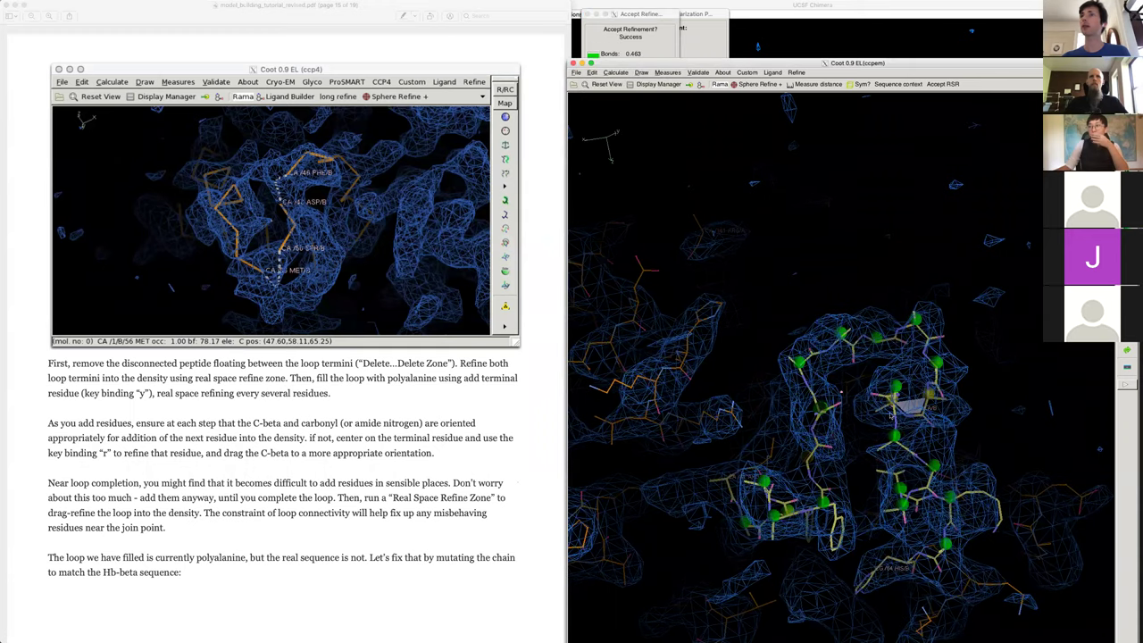
pyautogui.moveTo(982, 450); pyautogui.dragTo(885, 402)
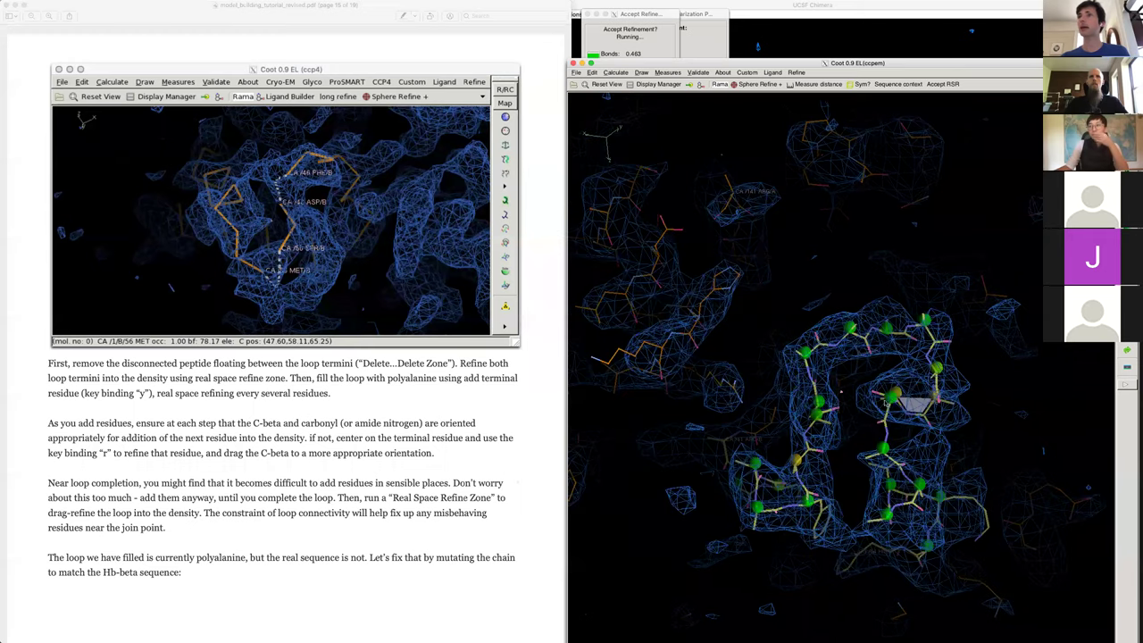
pyautogui.moveTo(1033, 464); pyautogui.dragTo(989, 413)
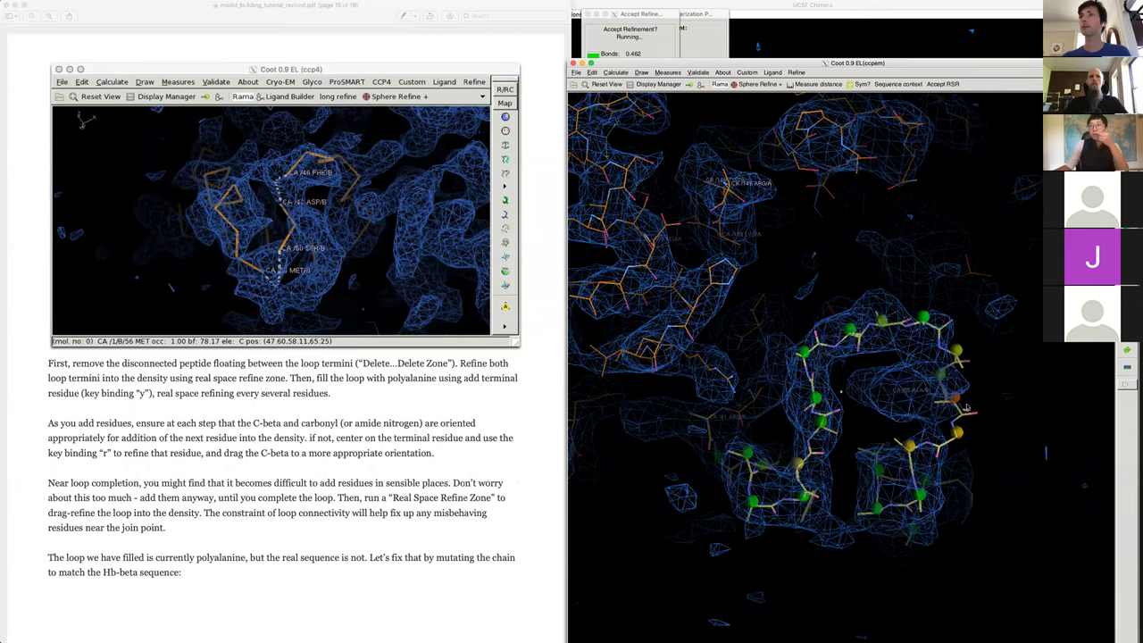
pyautogui.moveTo(926, 450); pyautogui.dragTo(950, 429)
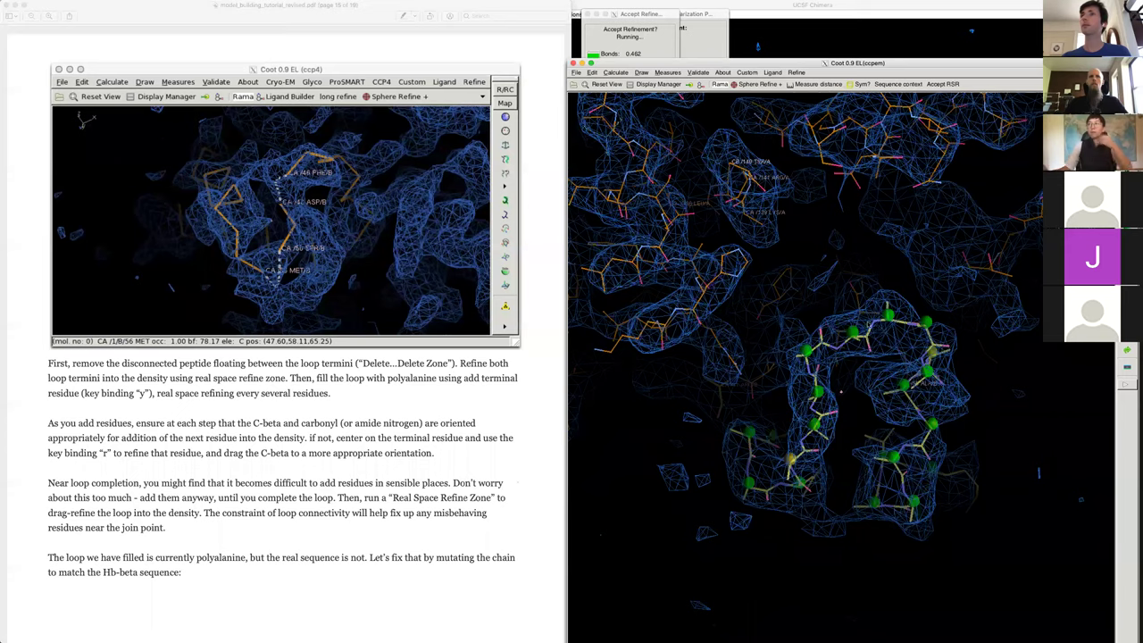
pyautogui.moveTo(906, 359); pyautogui.dragTo(831, 336)
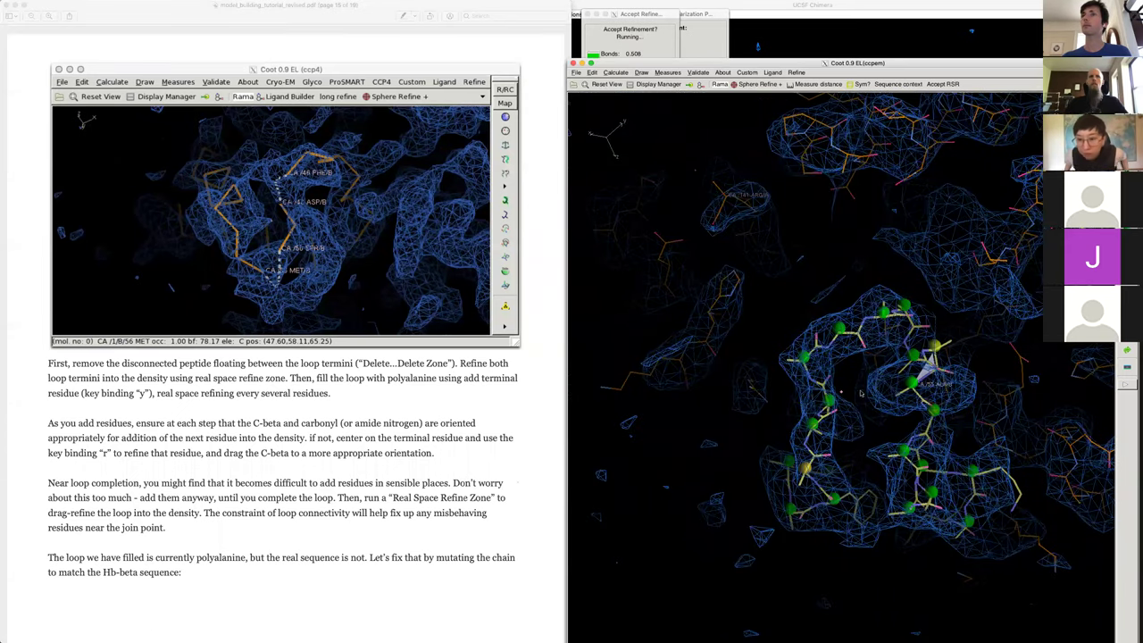
pyautogui.moveTo(924, 357); pyautogui.dragTo(837, 391)
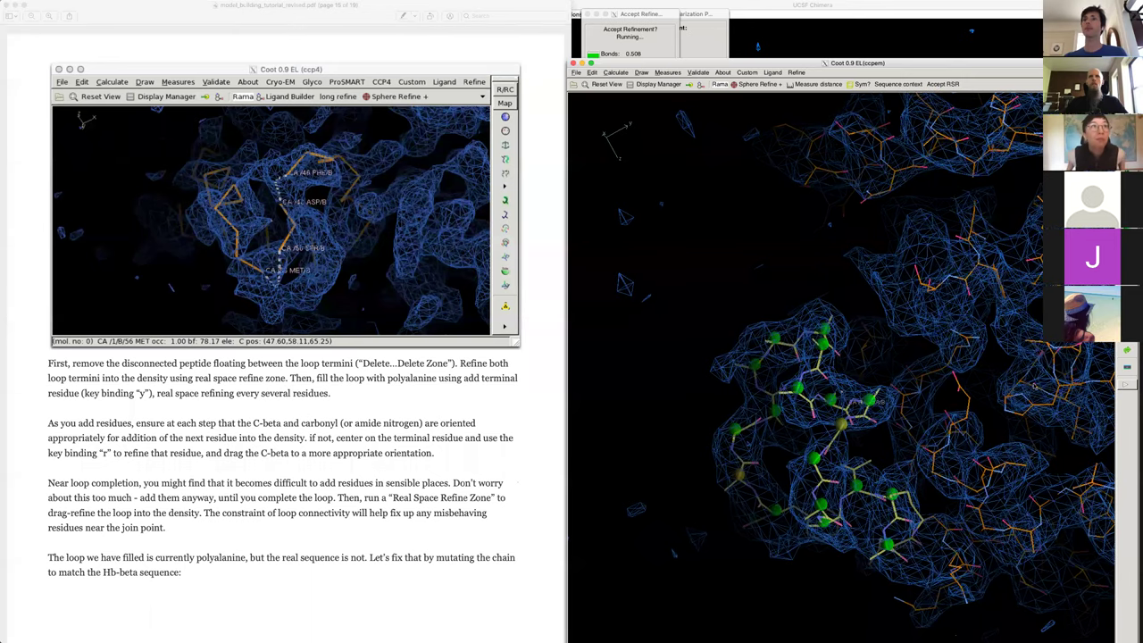
# - Check the refined loop against the density from several angles and accept the refinement
pyautogui.moveTo(1090, 395); pyautogui.dragTo(1011, 441)
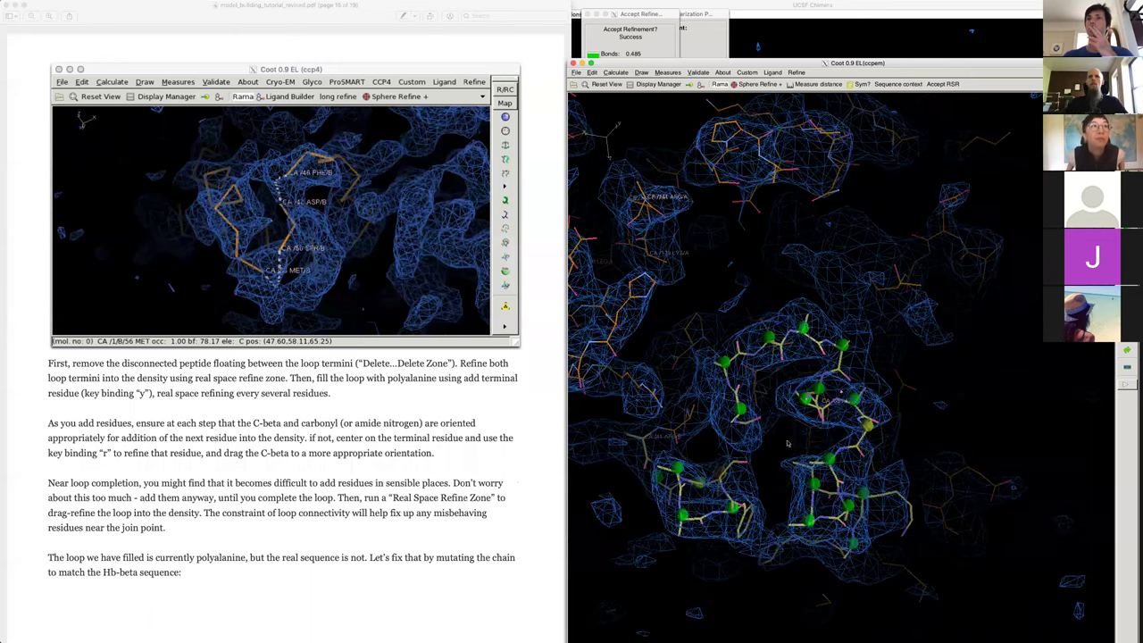
pyautogui.moveTo(787, 443); pyautogui.dragTo(991, 413)
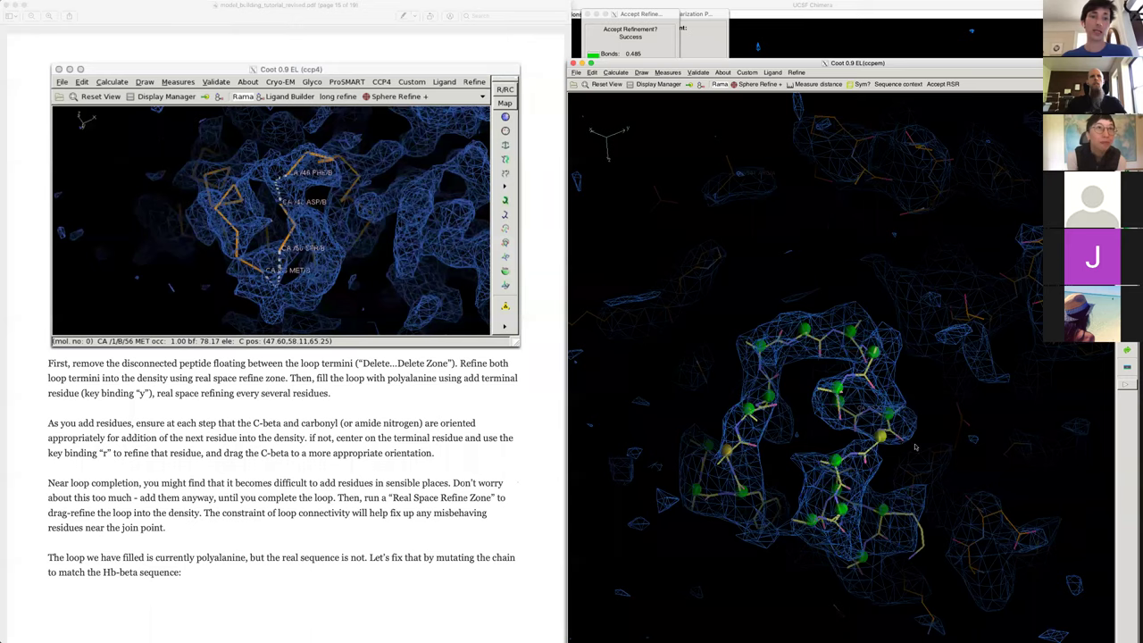
pyautogui.moveTo(937, 469); pyautogui.dragTo(787, 504)
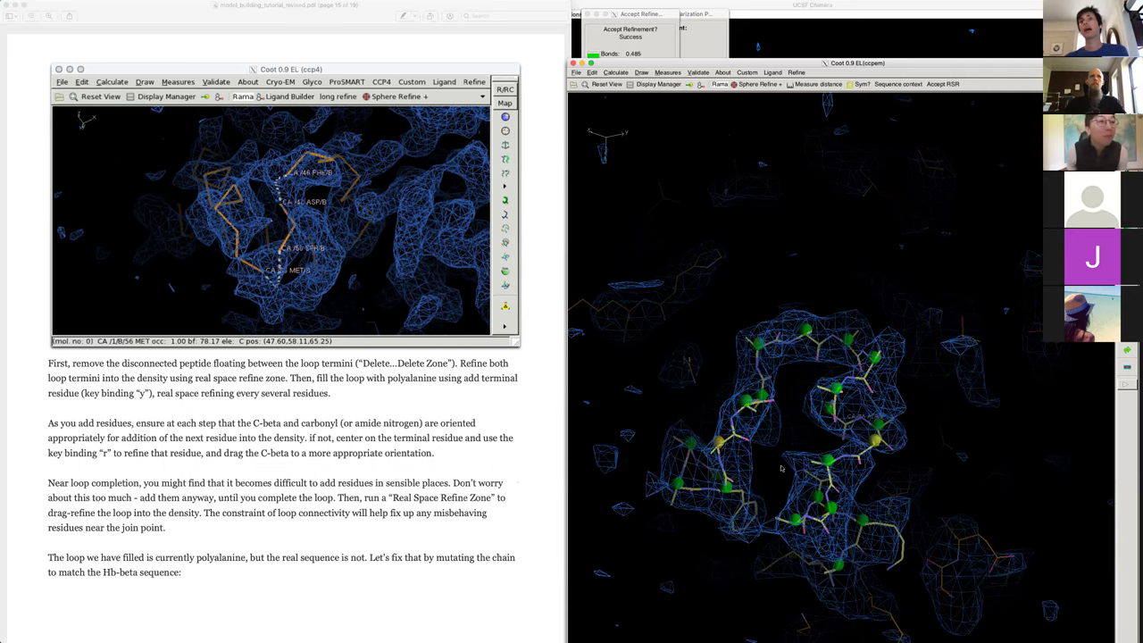
pyautogui.moveTo(759, 467); pyautogui.dragTo(914, 438)
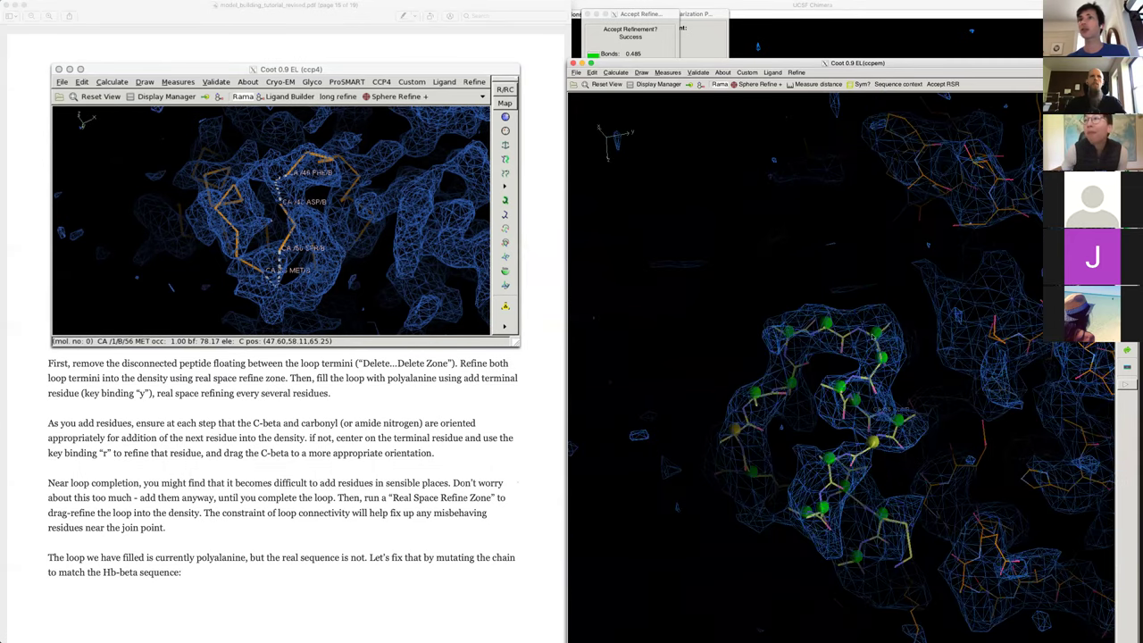
pyautogui.moveTo(803, 443); pyautogui.dragTo(784, 455)
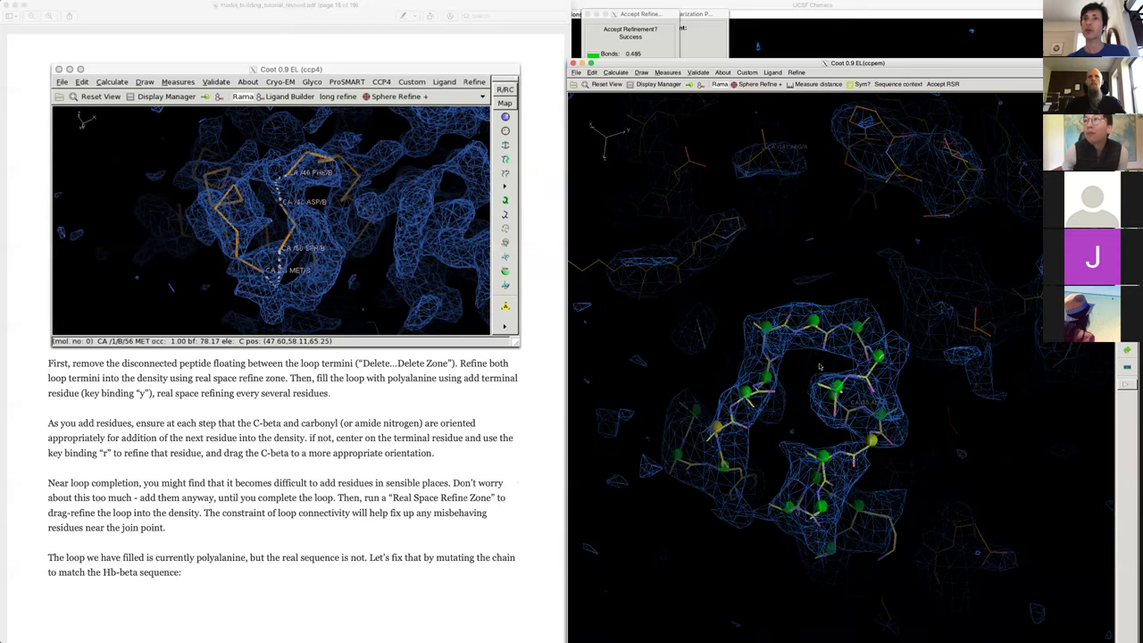
pyautogui.press('Return')
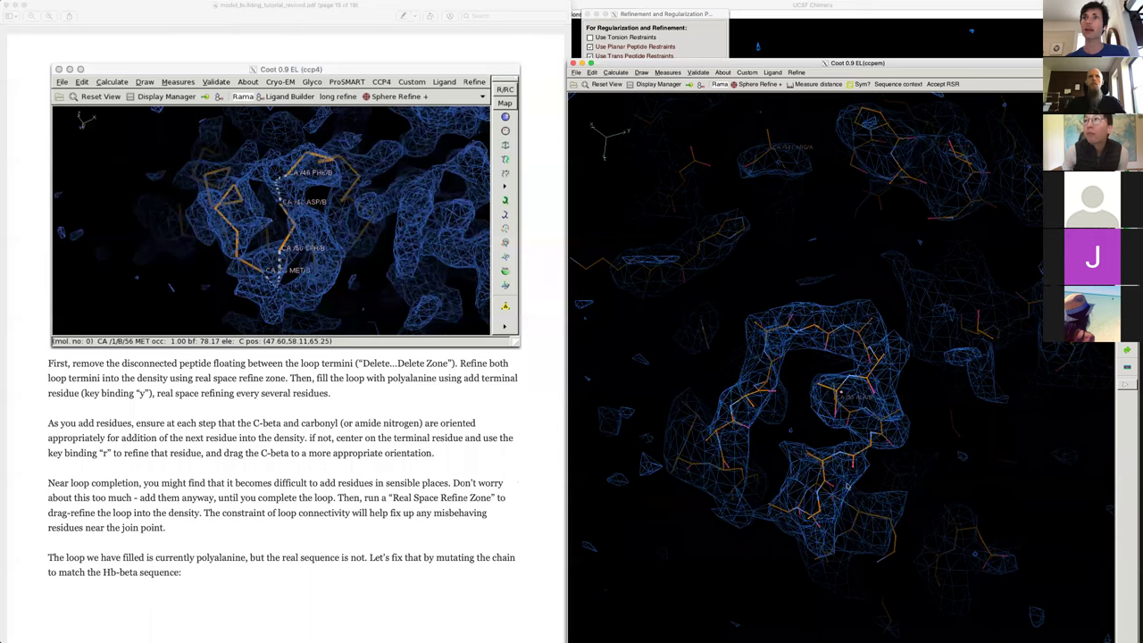
# - Centre on Ala47 of chain B and read the tutorial's instructions for mutating the chain to the Hb-beta sequence
pyautogui.middleClick(732, 422)
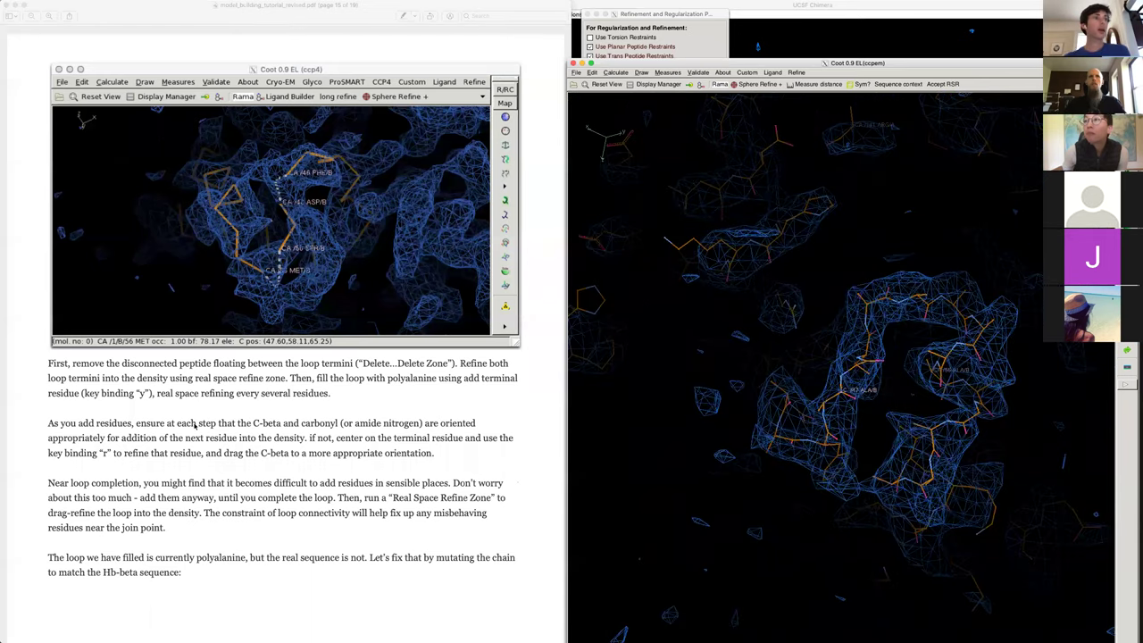
pyautogui.scroll(-5, 194, 426)
pyautogui.scroll(-7, 193, 426)
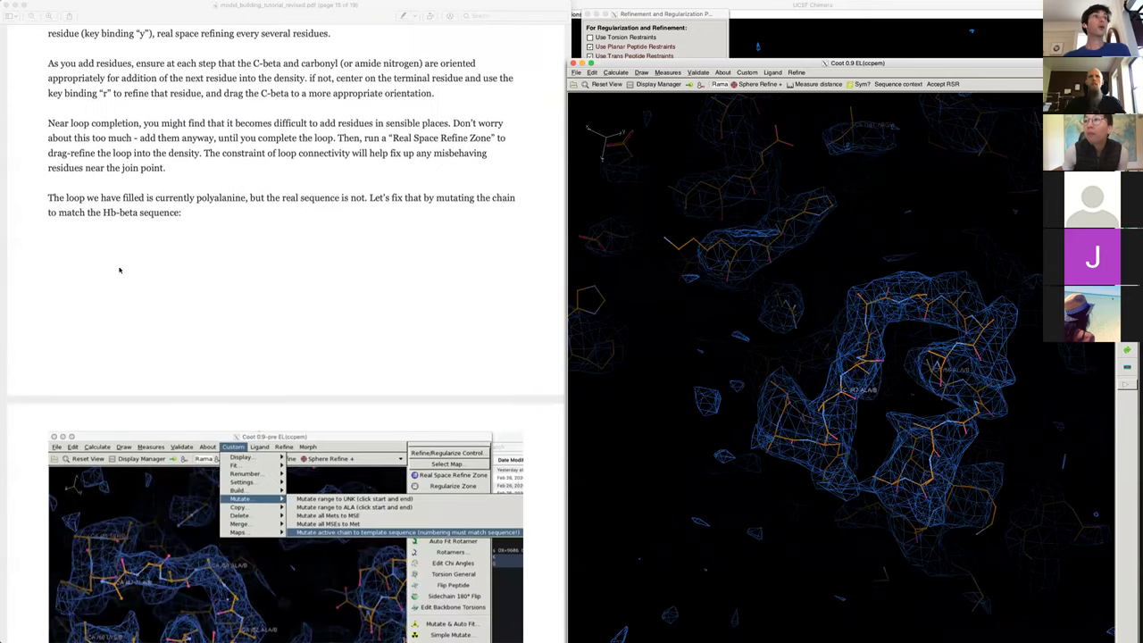
pyautogui.click(51, 198)
pyautogui.moveTo(44, 196); pyautogui.dragTo(183, 213)
pyautogui.scroll(-14, 254, 324)
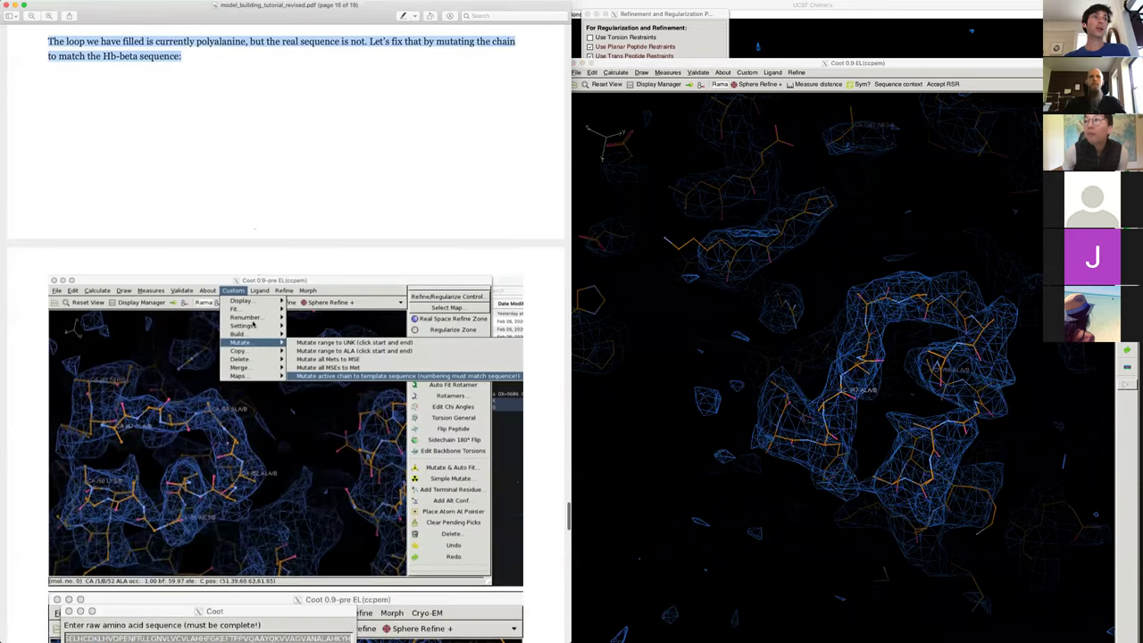
pyautogui.scroll(-10, 254, 324)
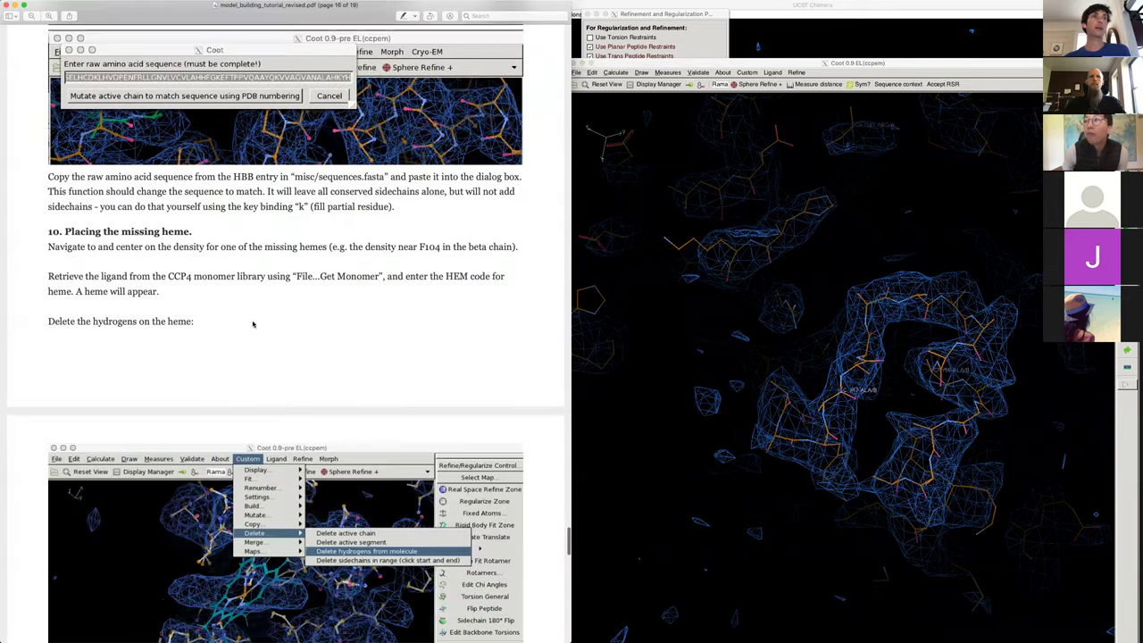
# - Bring up sequences.fasta, and open Coot's dialog for mutating the active chain to a template sequence
pyautogui.click(814, 240)
pyautogui.hotkey('ctrl', 'Up')
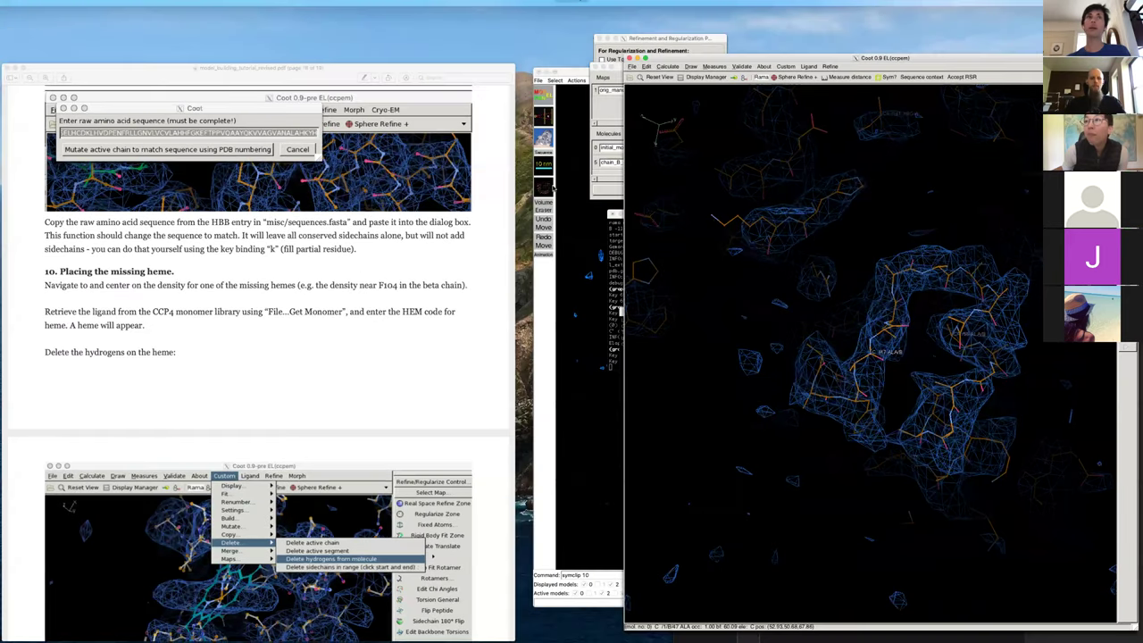
pyautogui.click(677, 212)
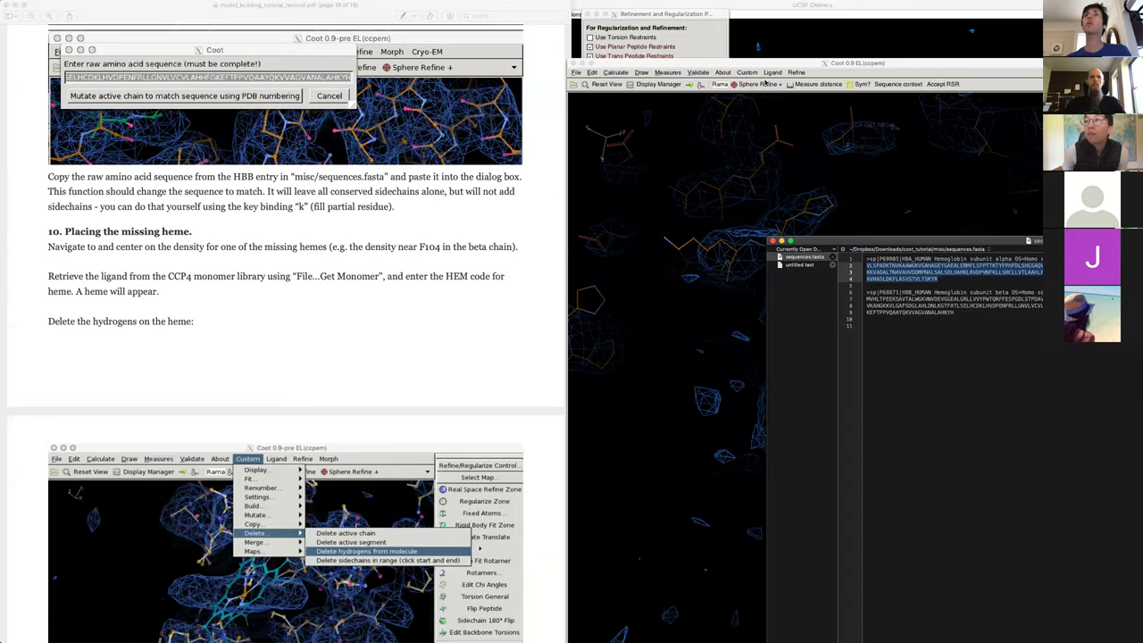
pyautogui.click(746, 72)
pyautogui.moveTo(755, 120)
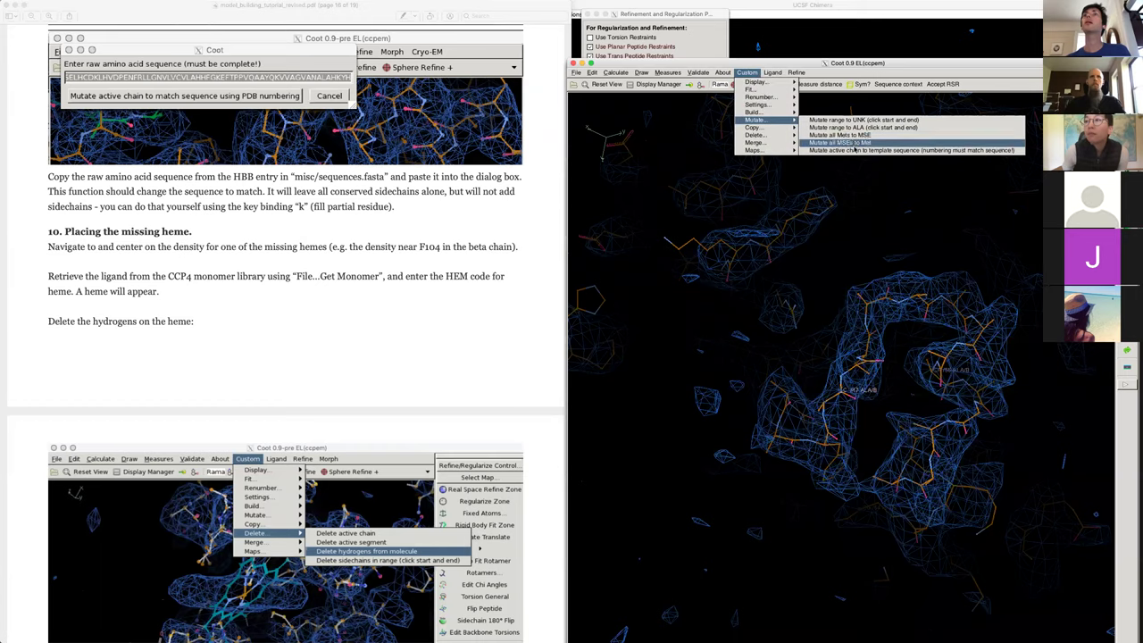
pyautogui.click(854, 150)
pyautogui.press('BackSpace')
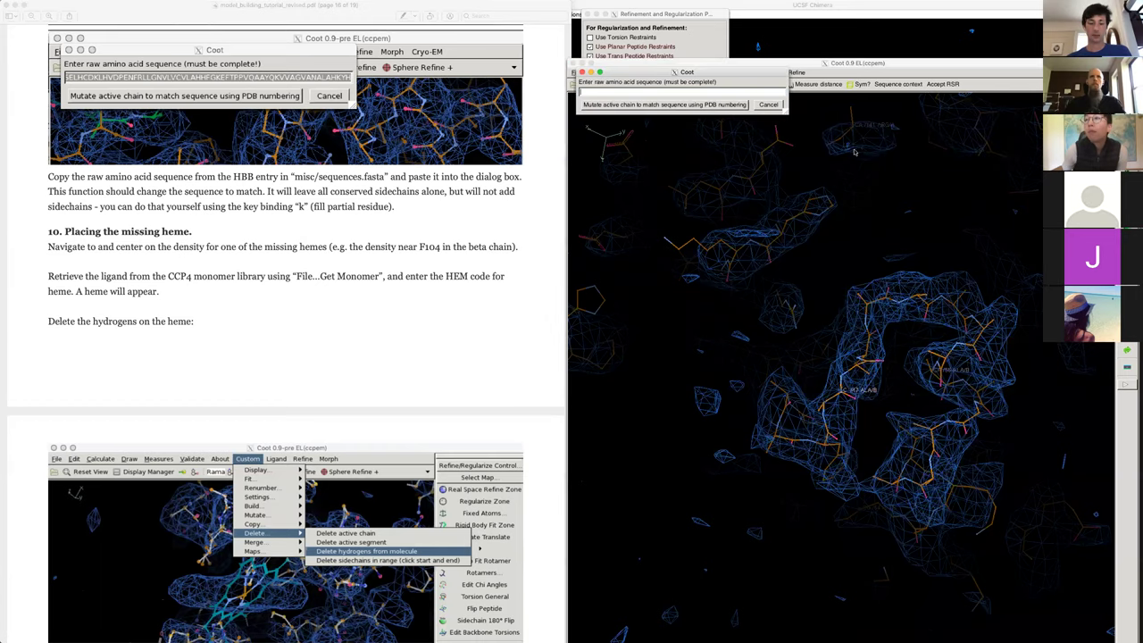
# - Copy the hemoglobin subunit beta sequence from sequences.fasta into the dialog and mutate the active chain to match it using PDB numbering
pyautogui.hotkey('ctrl', 'Up')
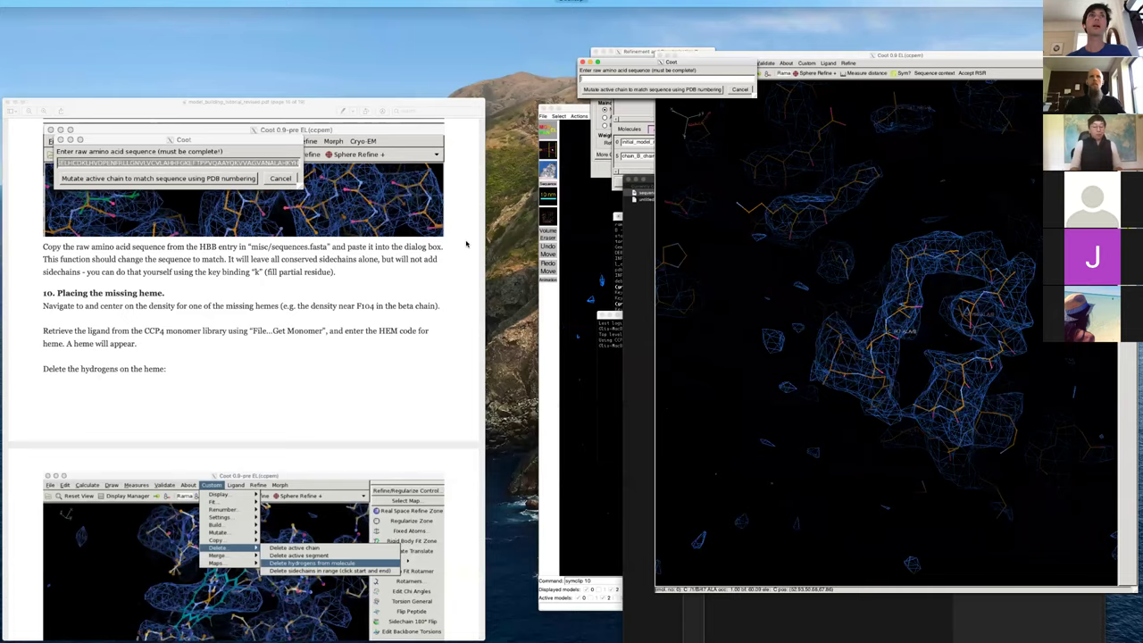
pyautogui.click(961, 331)
pyautogui.moveTo(954, 312); pyautogui.dragTo(865, 301)
pyautogui.hotkey('ctrl', 'c')
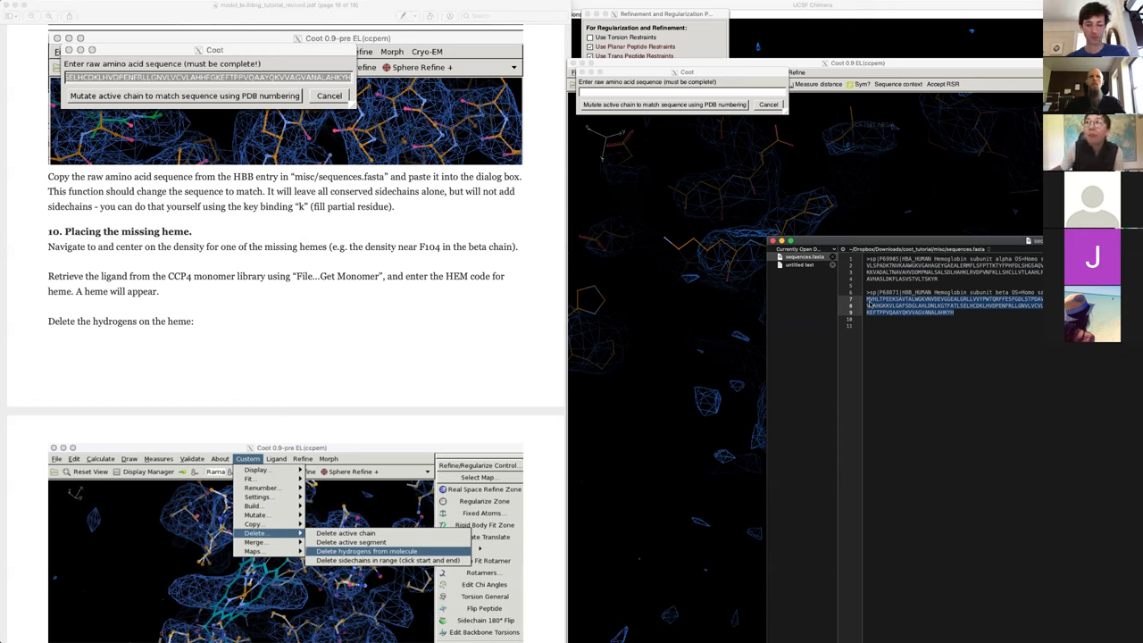
pyautogui.click(701, 94)
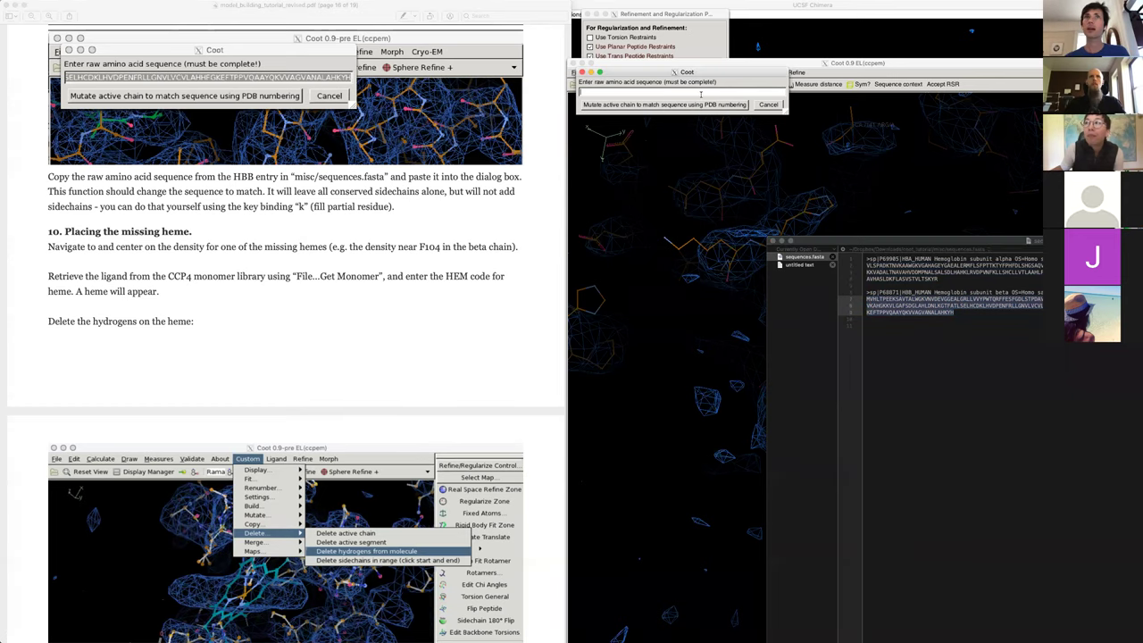
pyautogui.hotkey('ctrl', 'v')
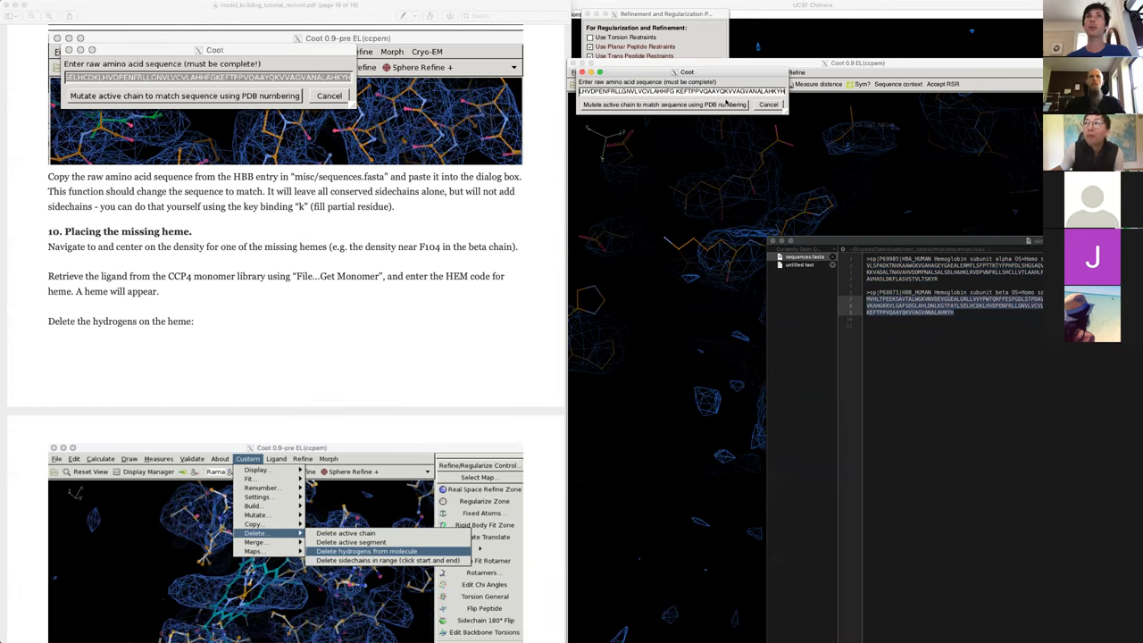
pyautogui.click(726, 104)
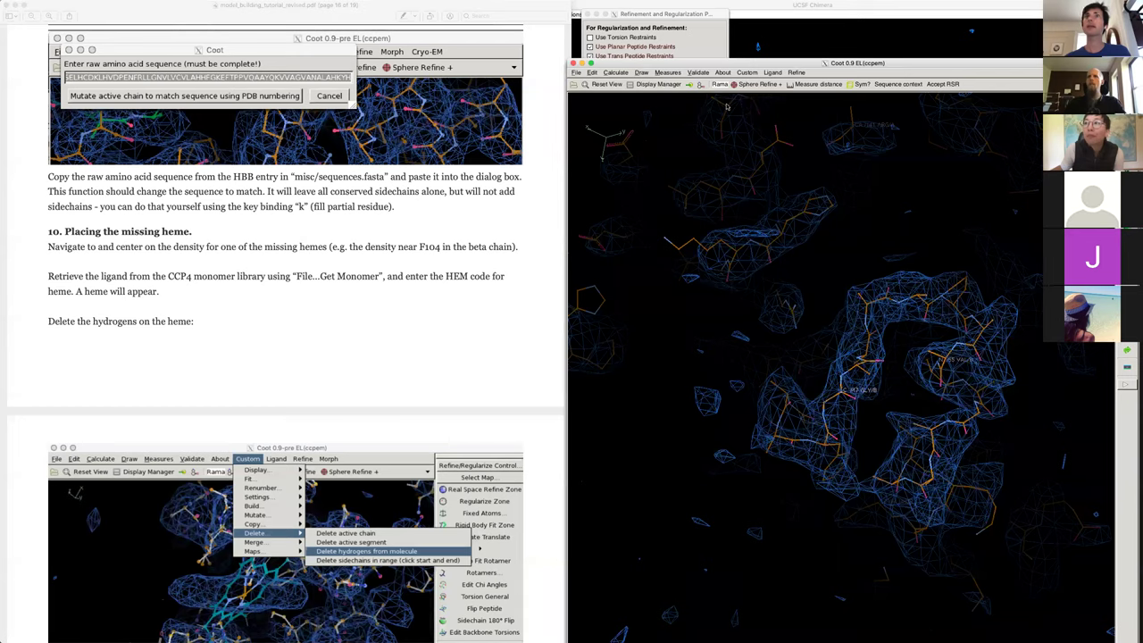
# - Examine the mutated loop residues following Gly47 against the density from several angles
pyautogui.moveTo(774, 350); pyautogui.dragTo(958, 420)
pyautogui.moveTo(824, 449); pyautogui.dragTo(818, 354)
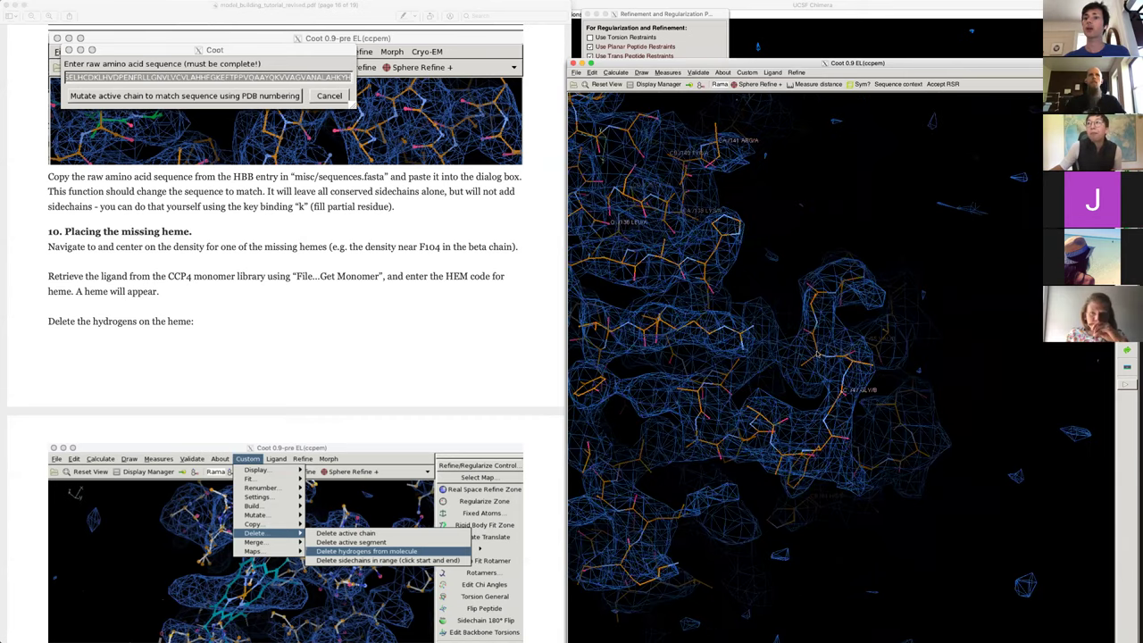
pyautogui.middleClick(817, 355)
pyautogui.moveTo(817, 354); pyautogui.dragTo(918, 340, button='right')
pyautogui.moveTo(927, 340); pyautogui.dragTo(938, 405)
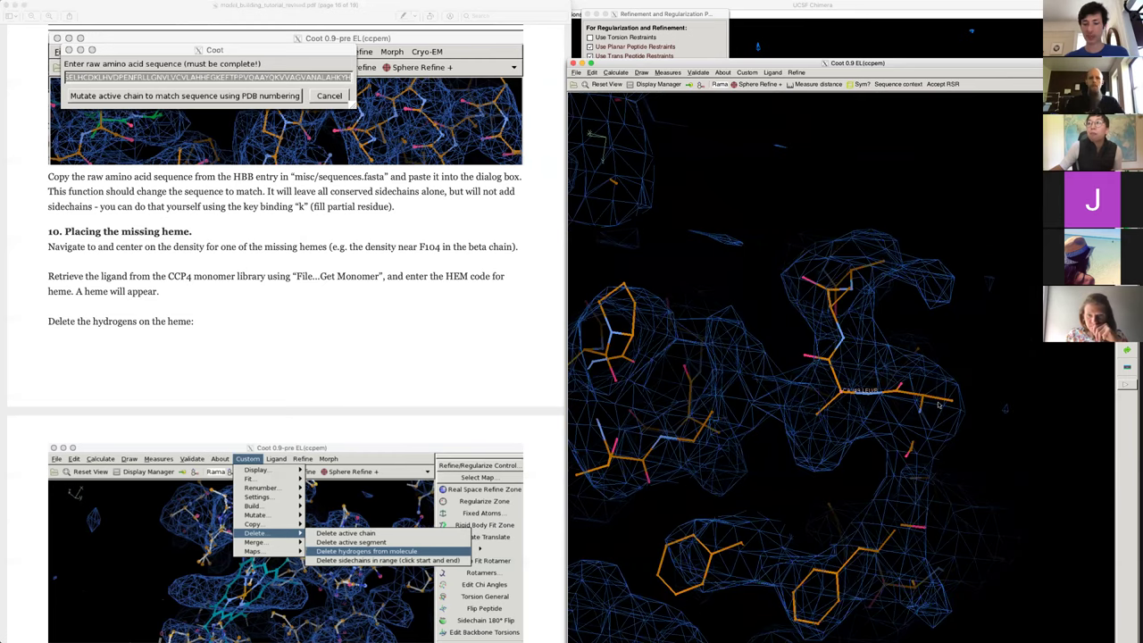
pyautogui.moveTo(942, 414); pyautogui.dragTo(923, 327)
# - Inspect residues 51 to 53 in the density, centring on Pro52 and labelling the CB atoms of Thr51 and Asp53
pyautogui.middleClick(859, 252)
pyautogui.moveTo(844, 417); pyautogui.dragTo(917, 483)
pyautogui.moveTo(837, 451); pyautogui.dragTo(1023, 344)
pyautogui.moveTo(873, 481); pyautogui.dragTo(945, 382)
pyautogui.keyDown('shift'); pyautogui.click(837, 507); pyautogui.keyUp('shift')
pyautogui.moveTo(784, 381); pyautogui.dragTo(830, 405)
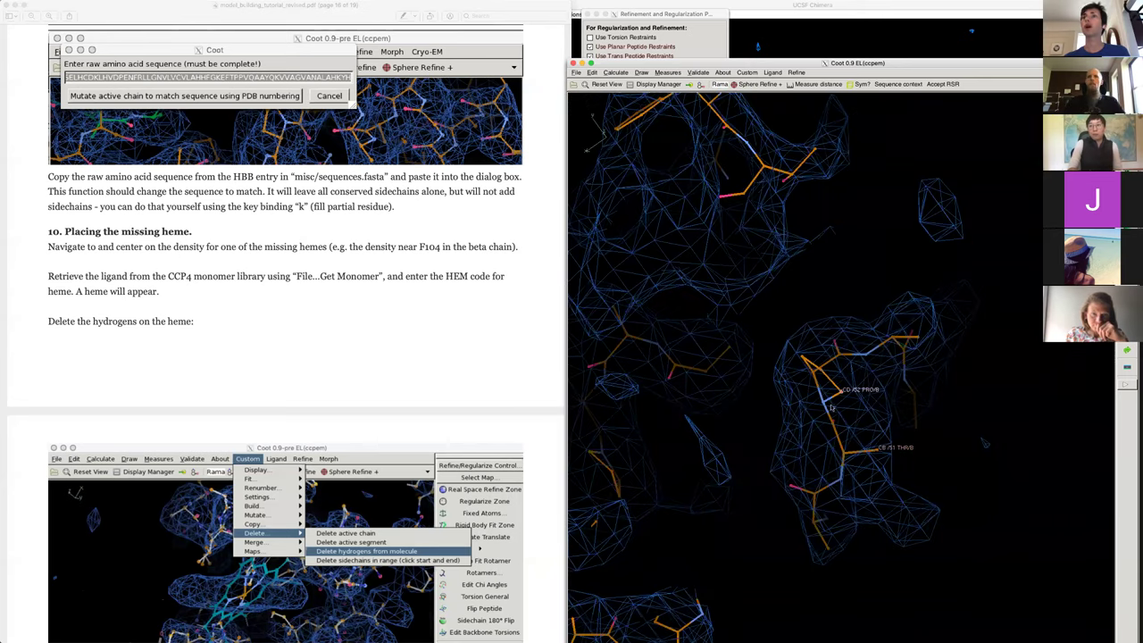
pyautogui.middleClick(794, 344)
pyautogui.moveTo(918, 333); pyautogui.dragTo(933, 342)
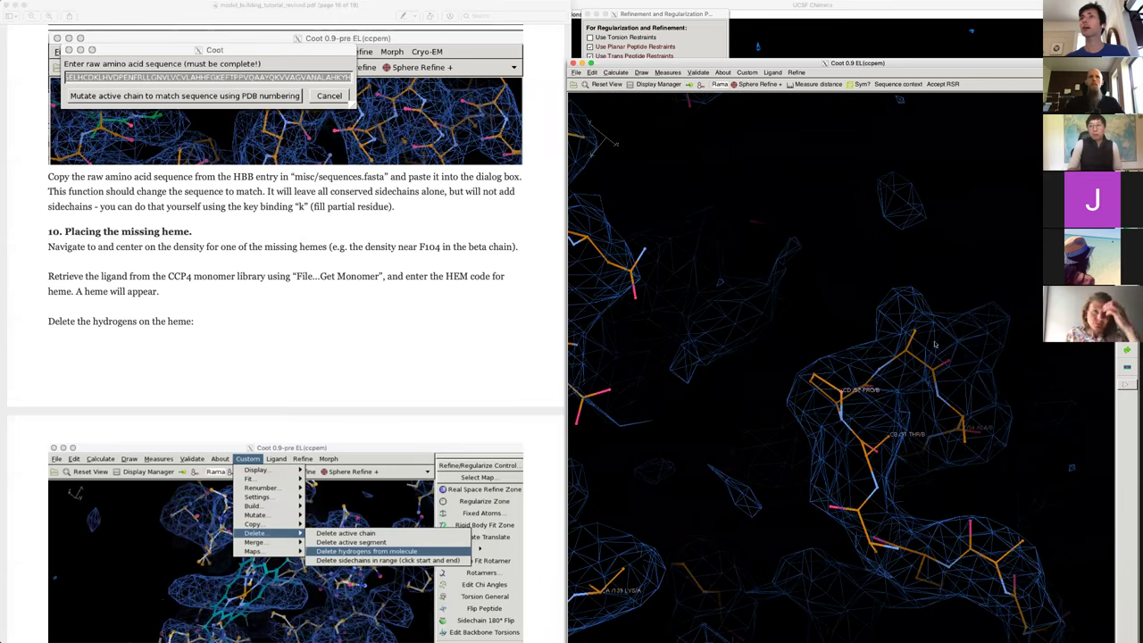
pyautogui.keyDown('shift'); pyautogui.click(916, 331); pyautogui.keyUp('shift')
pyautogui.moveTo(911, 281); pyautogui.dragTo(849, 266)
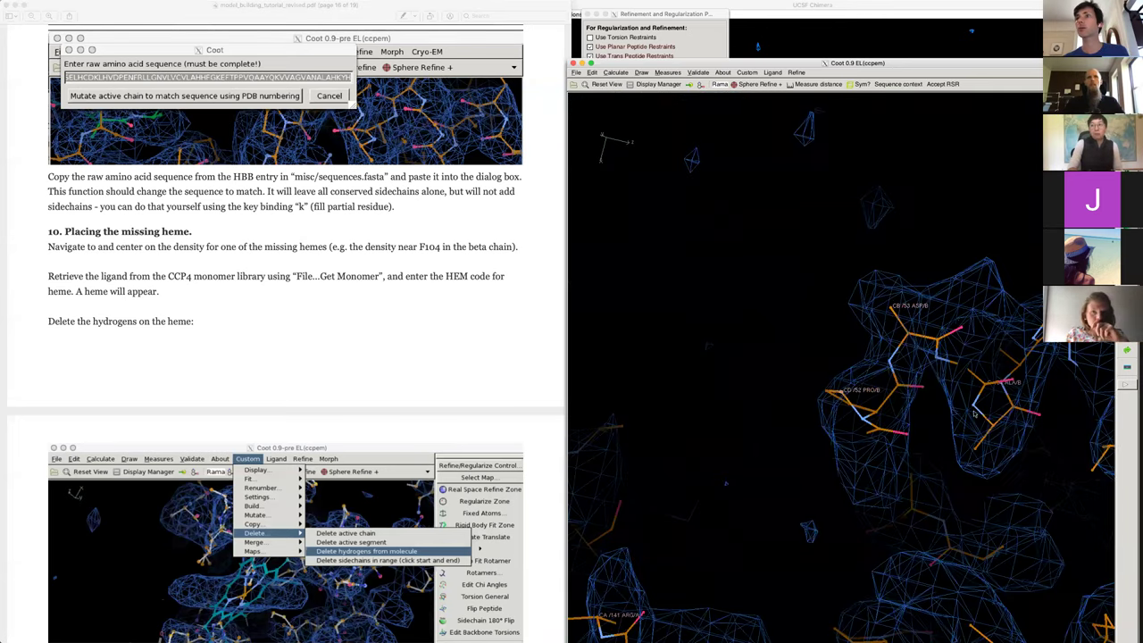
# - Centre on residue 55 of chain B and mutate it to valine with the single-letter code V
pyautogui.middleClick(991, 424)
pyautogui.moveTo(782, 414)
pyautogui.mouseDown()
pyautogui.moveTo(793, 412)
pyautogui.moveTo(774, 405)
pyautogui.mouseUp()
pyautogui.hotkey('shift', 'm')
pyautogui.write('v')
pyautogui.press('Return')
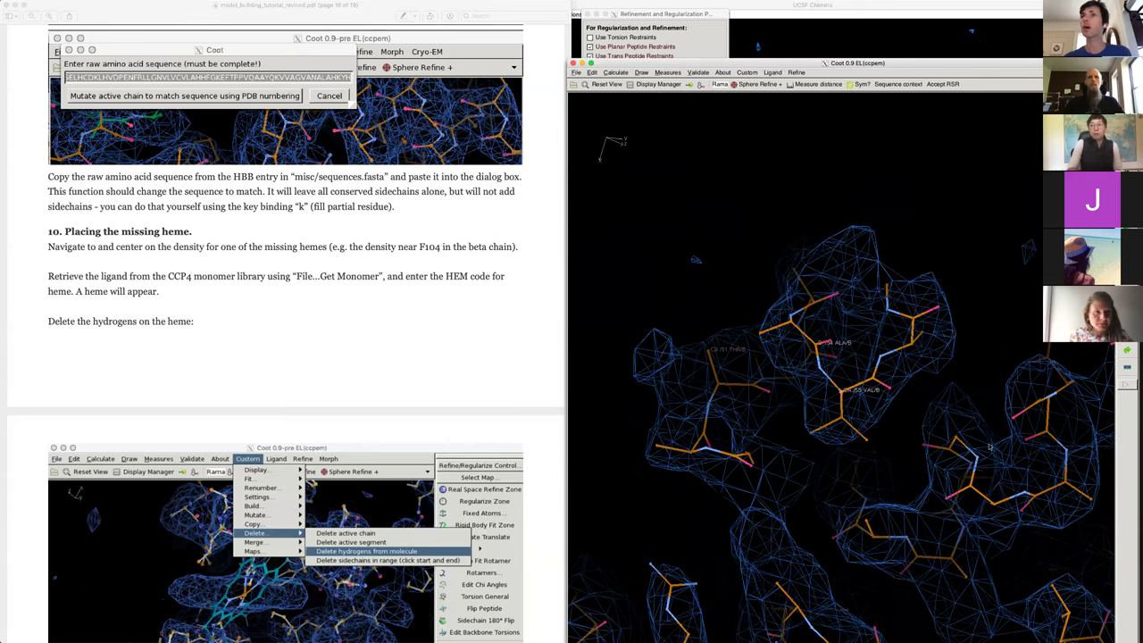
# - Inspect the join at Met56 and centre on Asn58 of chain B to check its fit to the density
pyautogui.moveTo(904, 346); pyautogui.dragTo(901, 274)
pyautogui.press('space')
pyautogui.press('space')
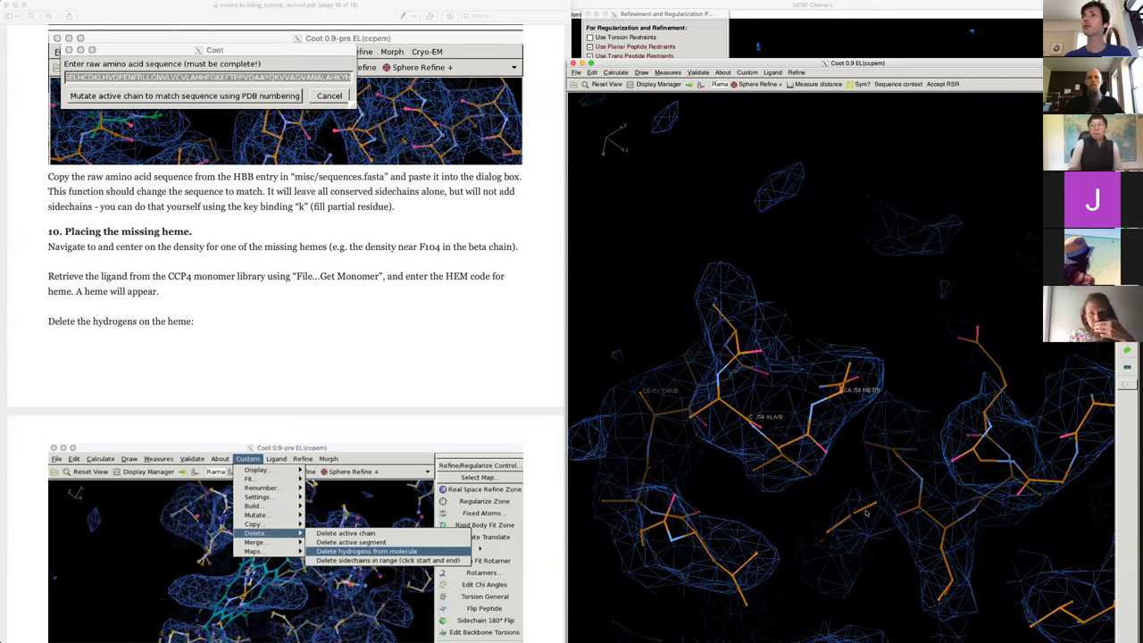
pyautogui.moveTo(898, 407); pyautogui.dragTo(900, 577)
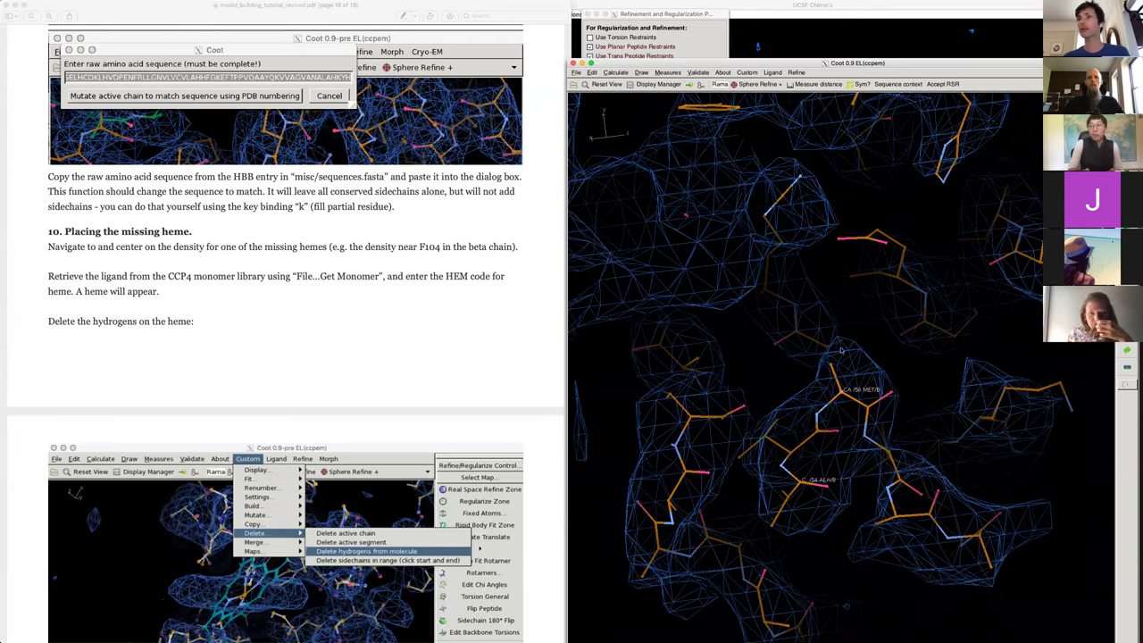
pyautogui.middleClick(897, 522)
pyautogui.moveTo(897, 522); pyautogui.dragTo(810, 498)
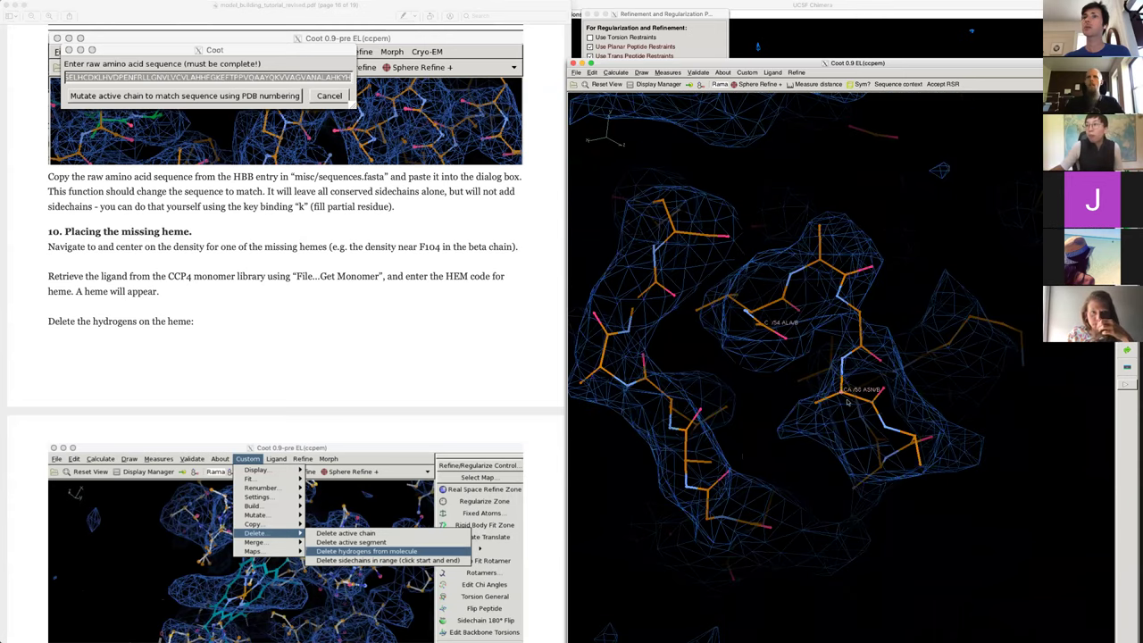
# - Advance along chain B through Pro59 to Lys60 and examine the fit of each residue to the density
pyautogui.moveTo(870, 369); pyautogui.dragTo(738, 367)
pyautogui.press('space')
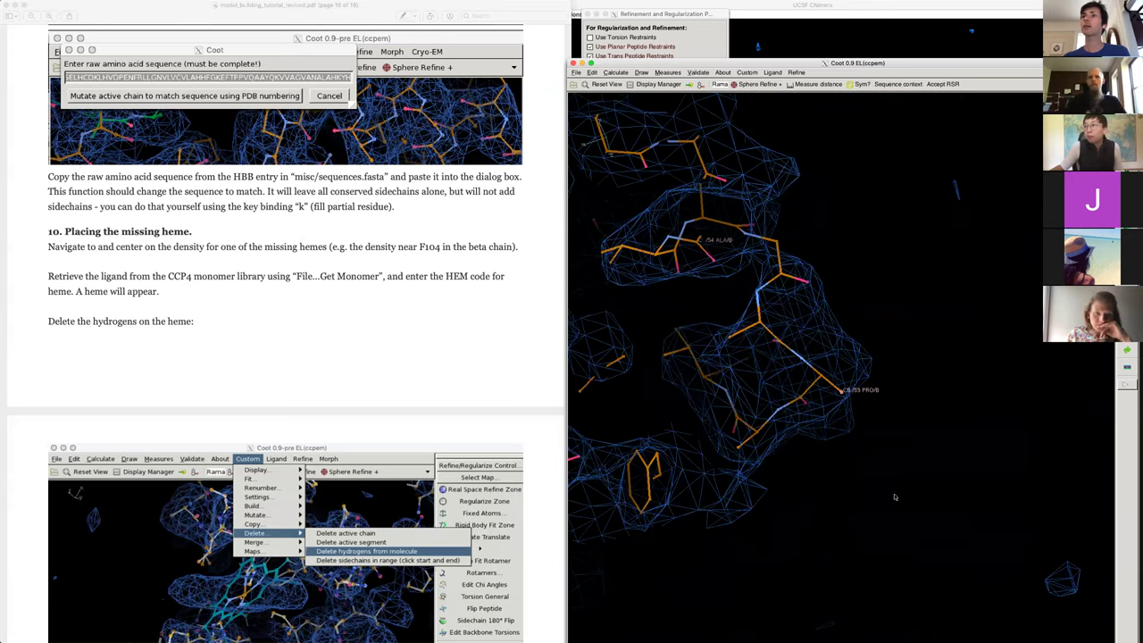
pyautogui.moveTo(910, 369); pyautogui.dragTo(758, 441)
pyautogui.press('space')
pyautogui.press('space')
pyautogui.press('space')
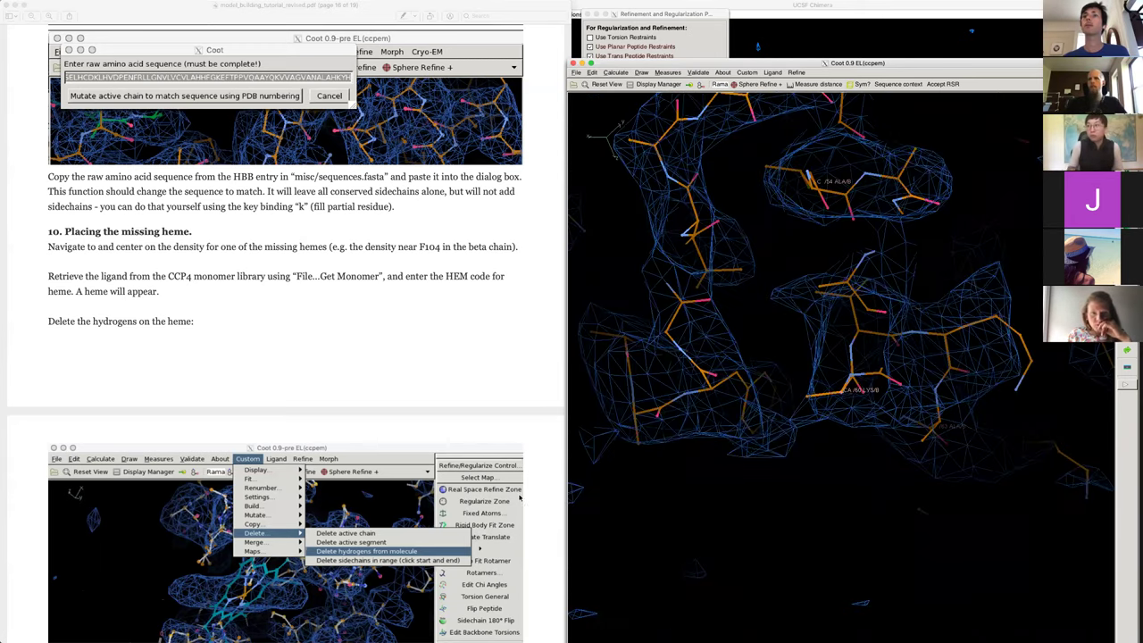
pyautogui.moveTo(838, 294); pyautogui.dragTo(840, 451)
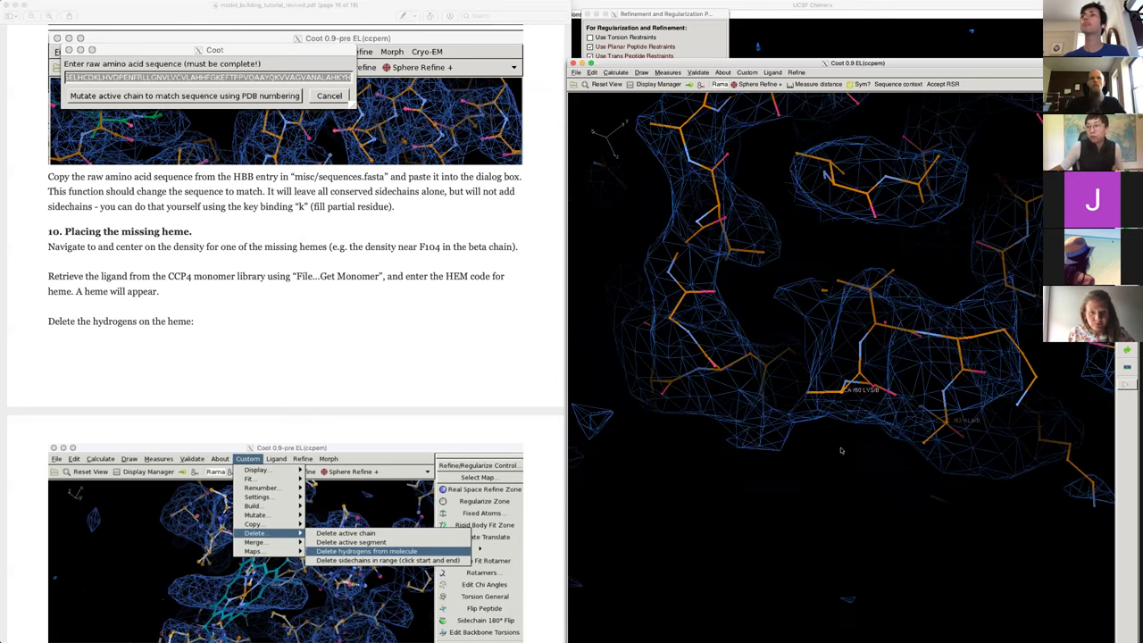
pyautogui.moveTo(988, 425); pyautogui.dragTo(942, 432)
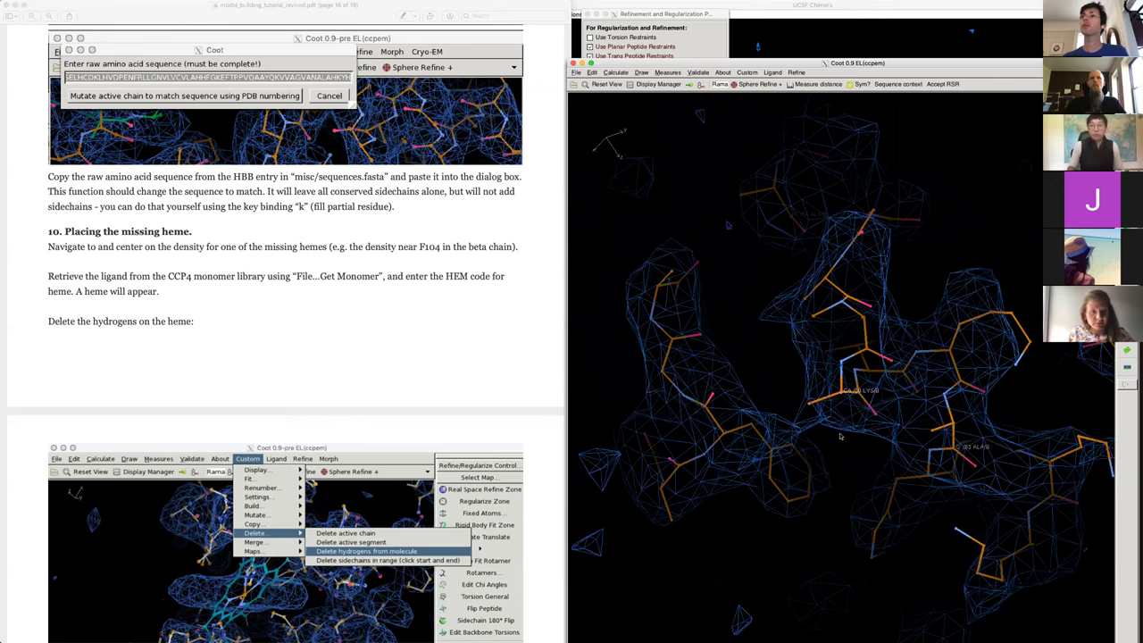
# - Locate the empty heme density near the beta chain, centre on it and examine its shape from several angles
pyautogui.moveTo(935, 443); pyautogui.dragTo(921, 407, button='right')
pyautogui.moveTo(929, 422); pyautogui.dragTo(812, 382)
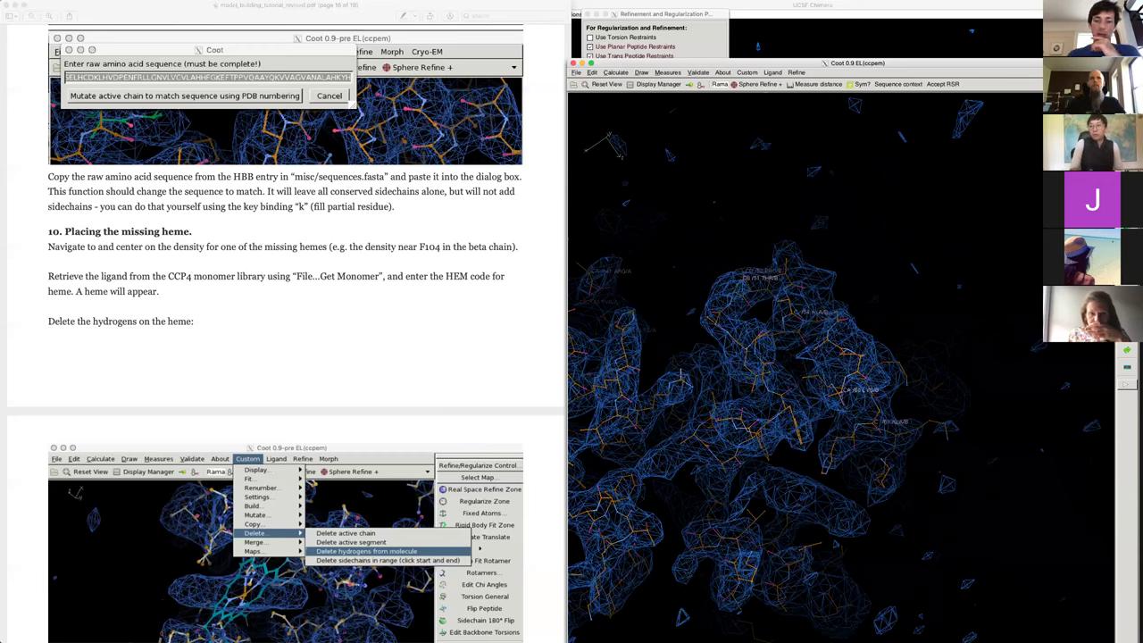
pyautogui.click(215, 380)
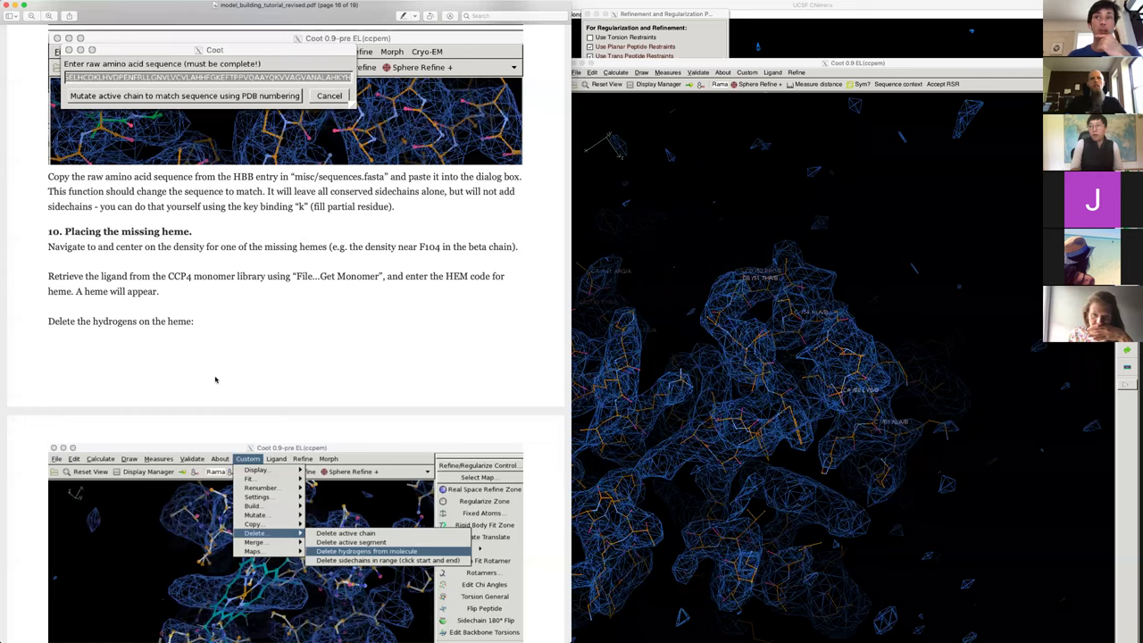
pyautogui.click(750, 473)
pyautogui.moveTo(721, 472); pyautogui.dragTo(771, 409)
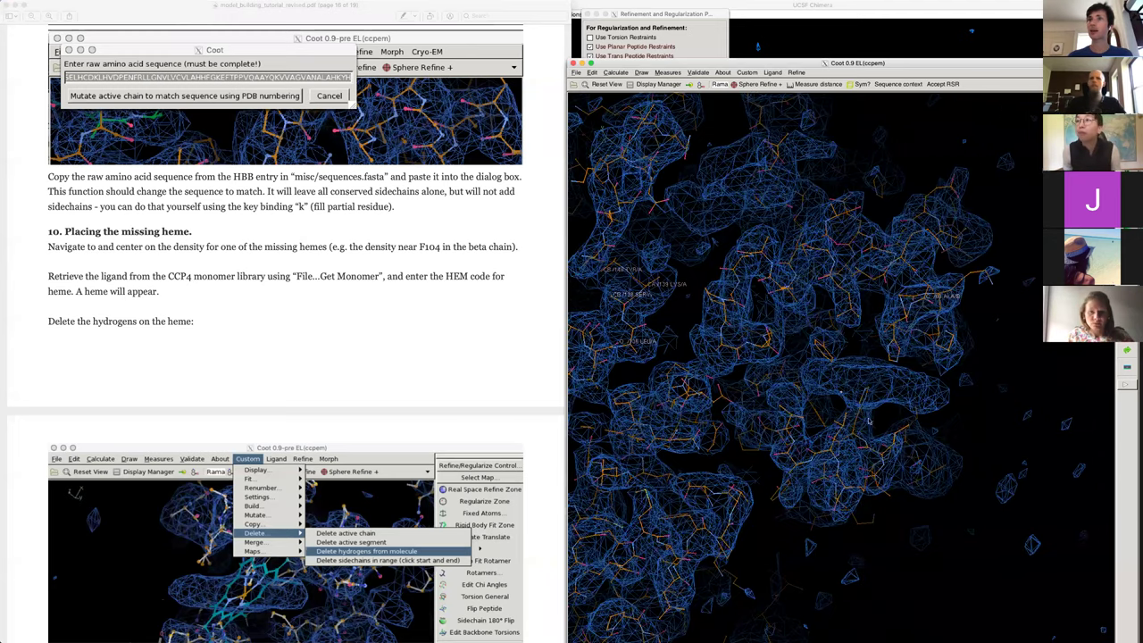
pyautogui.moveTo(966, 382); pyautogui.dragTo(846, 397)
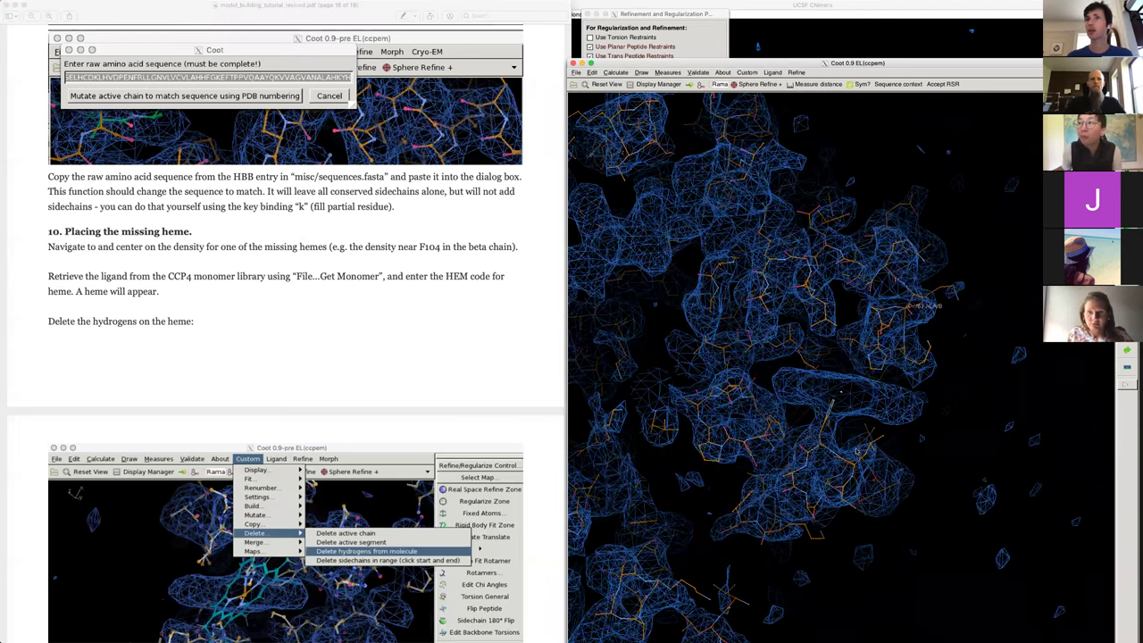
pyautogui.moveTo(820, 563); pyautogui.dragTo(855, 450)
pyautogui.moveTo(847, 482); pyautogui.dragTo(846, 529, button='right')
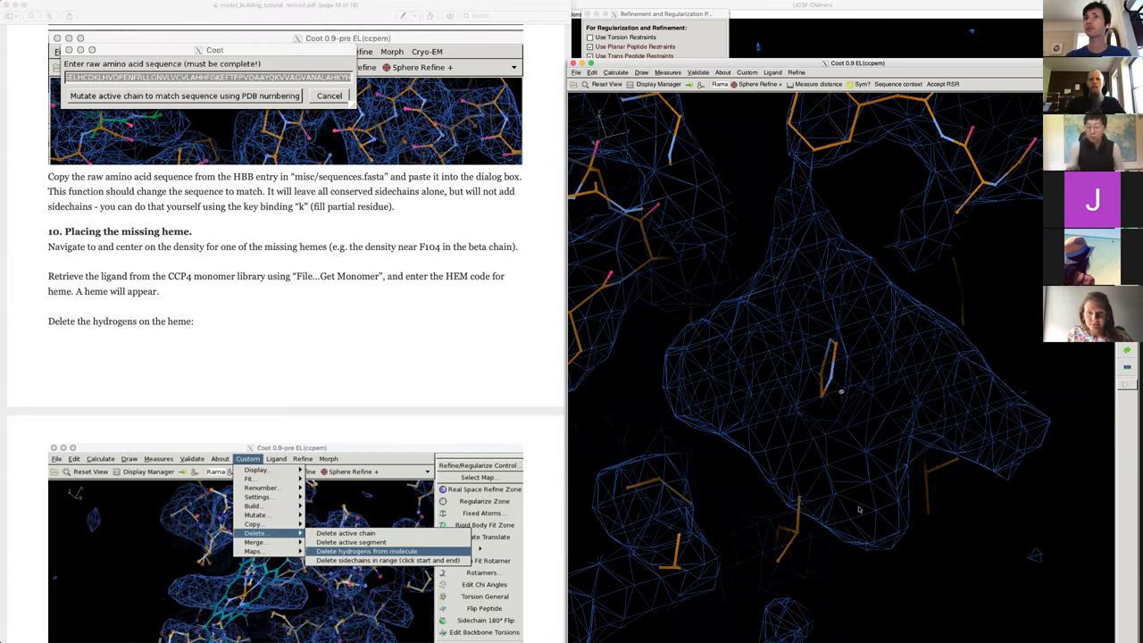
pyautogui.moveTo(855, 452); pyautogui.dragTo(931, 334)
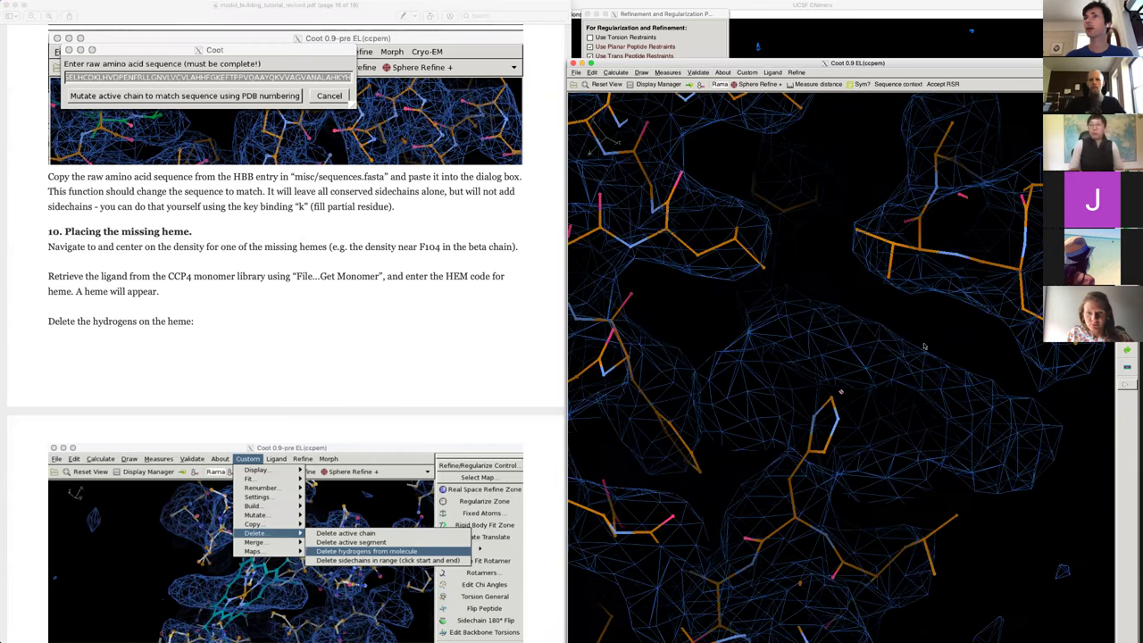
pyautogui.moveTo(961, 374); pyautogui.dragTo(857, 501)
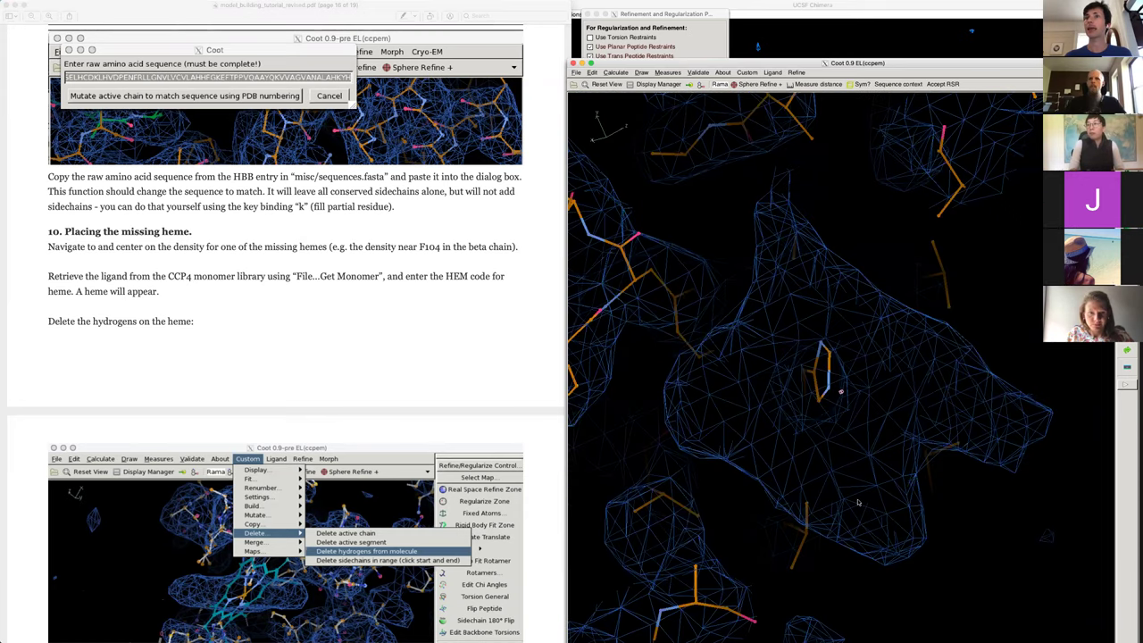
# - Retrieve the heme ligand from the monomer library with the three-letter code HEM
pyautogui.click(577, 73)
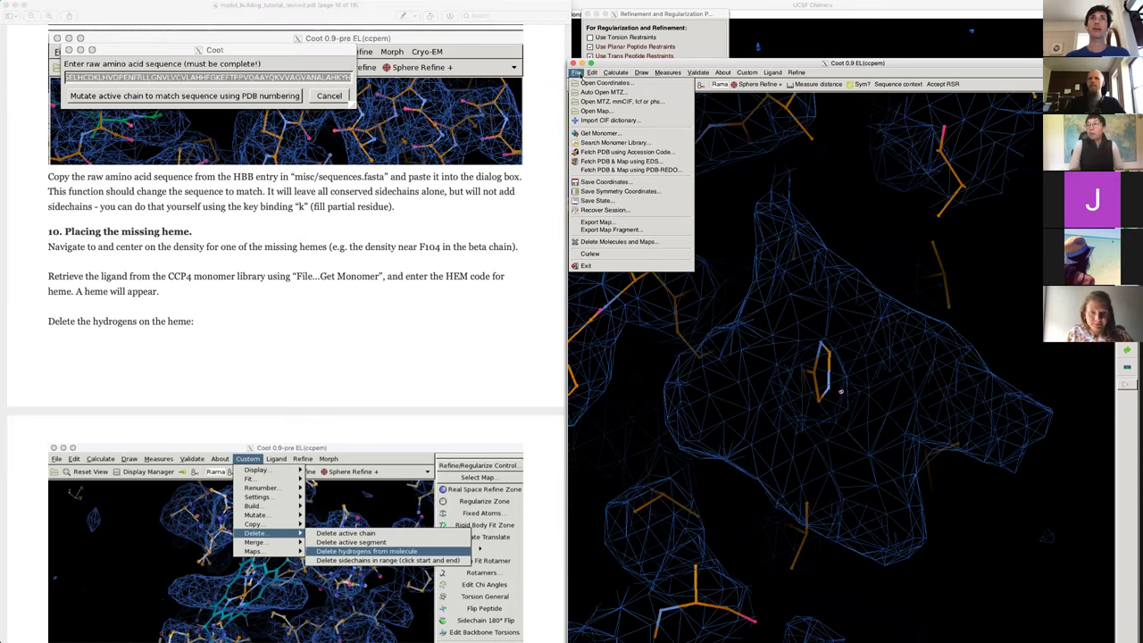
pyautogui.click(589, 133)
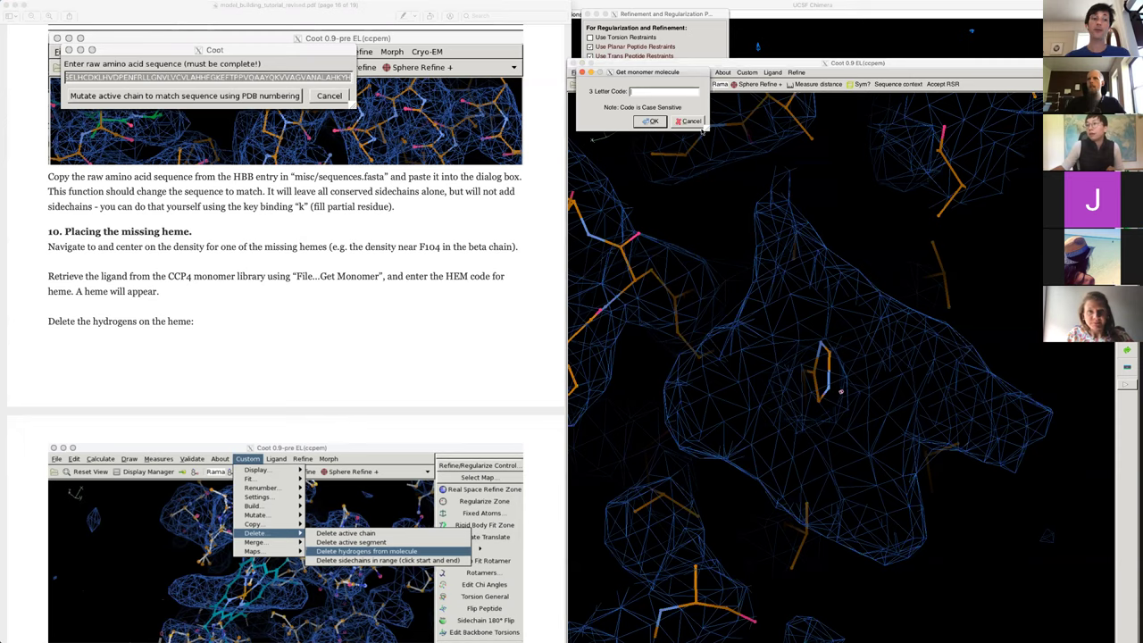
pyautogui.moveTo(723, 64); pyautogui.dragTo(787, 160)
pyautogui.click(639, 168)
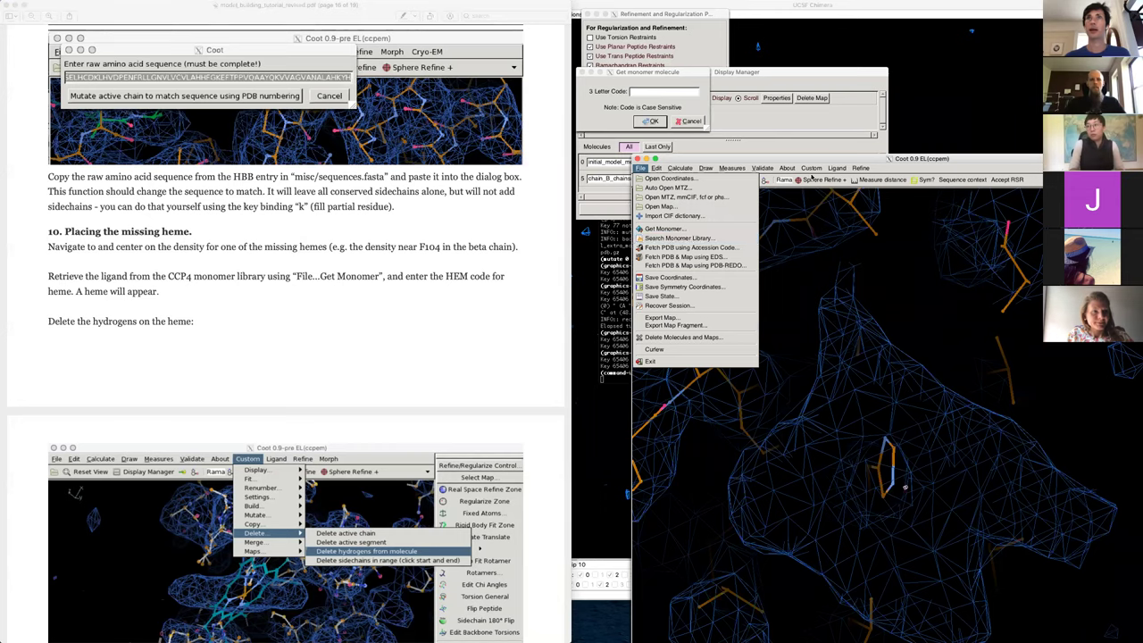
pyautogui.click(836, 168)
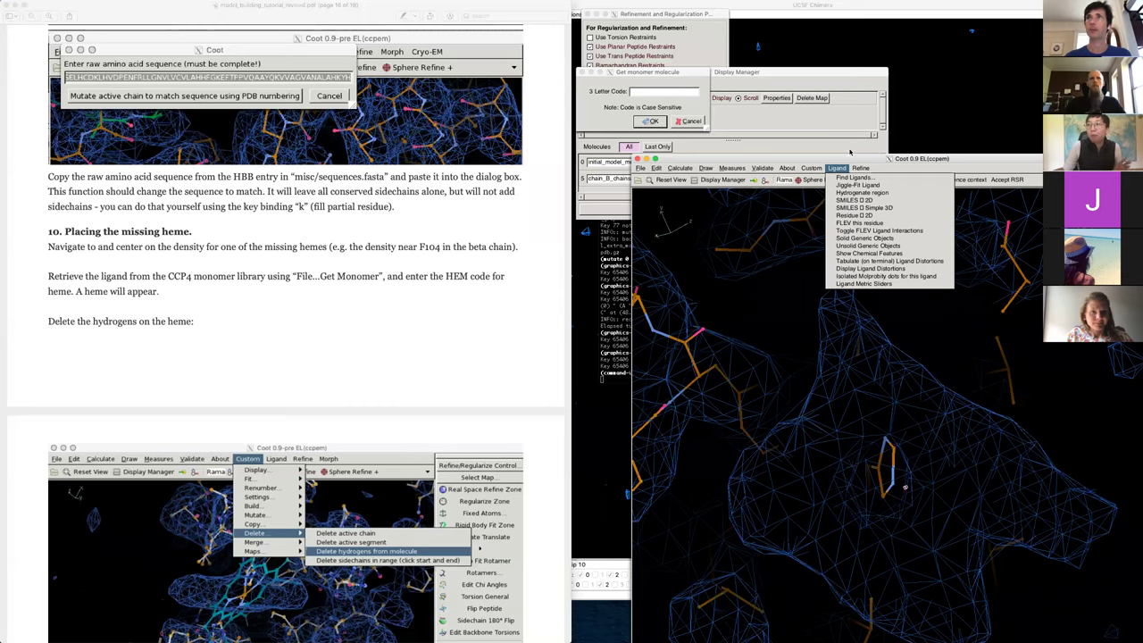
pyautogui.click(845, 157)
pyautogui.moveTo(844, 158); pyautogui.dragTo(766, 108)
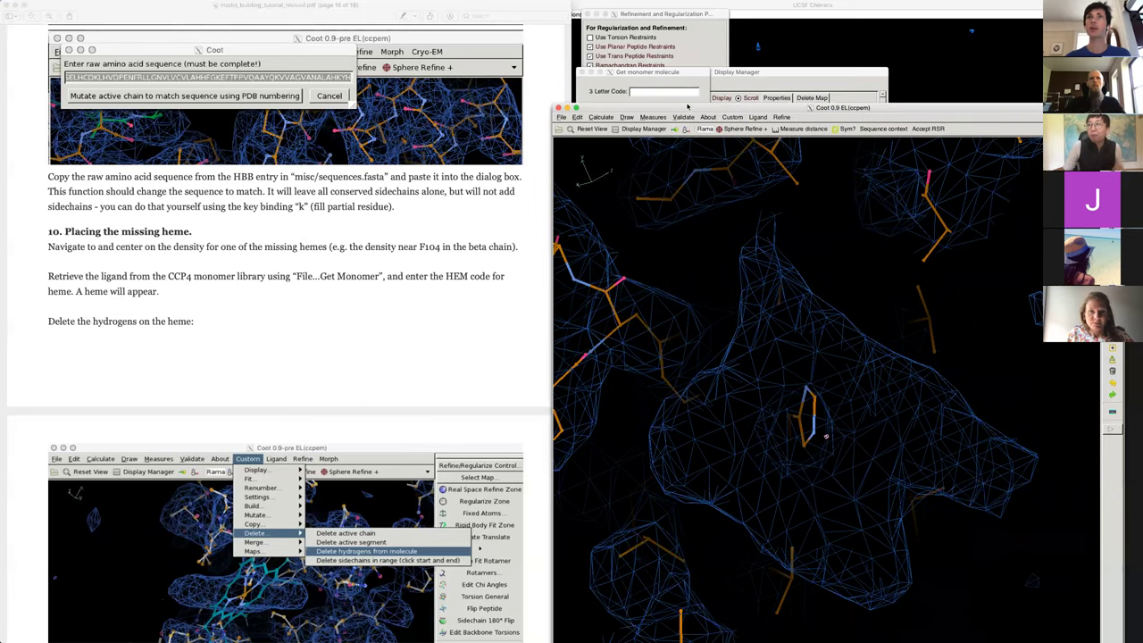
pyautogui.click(652, 90)
pyautogui.write('HEM')
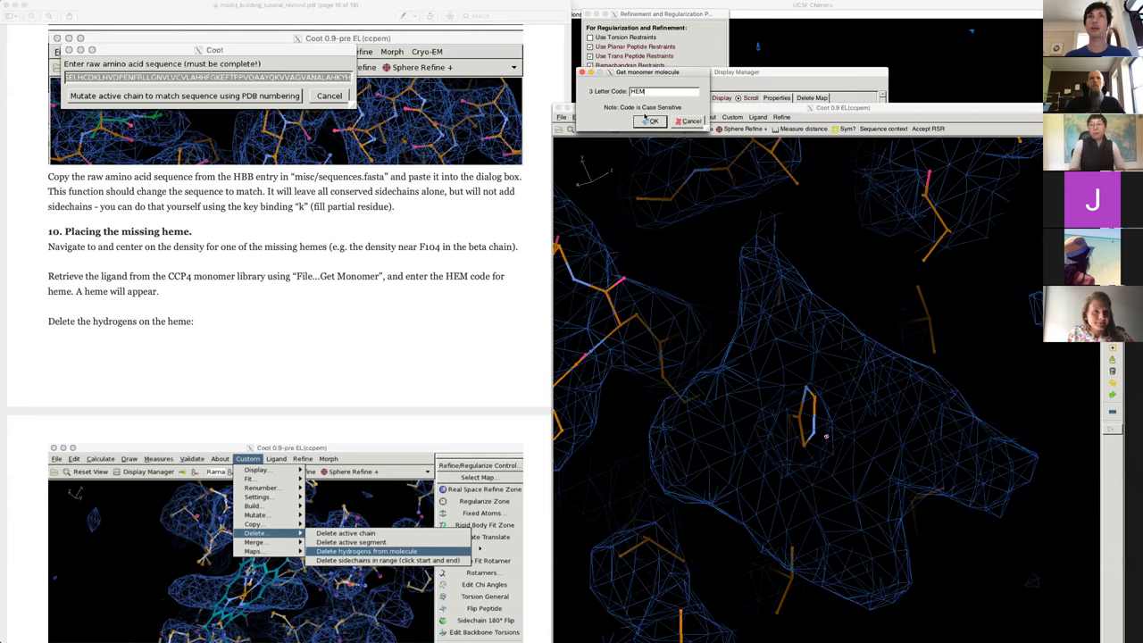
pyautogui.click(650, 121)
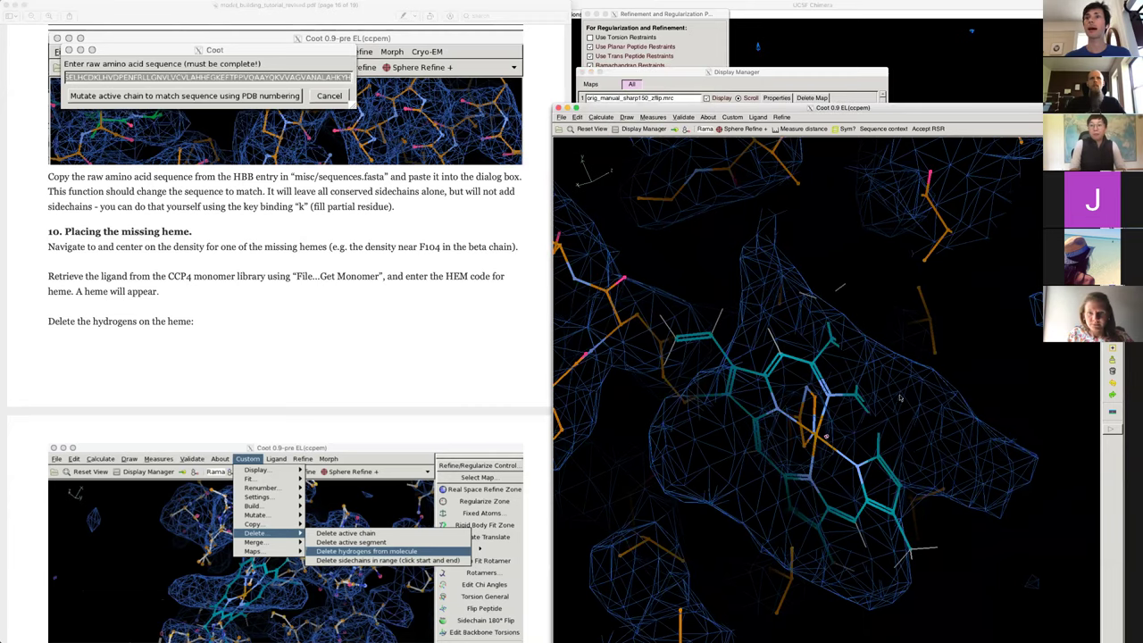
# - Turn the heme face-on, move the graphics window clear of the other dialogs and centre on the heme's iron atom
pyautogui.moveTo(899, 399); pyautogui.dragTo(871, 473)
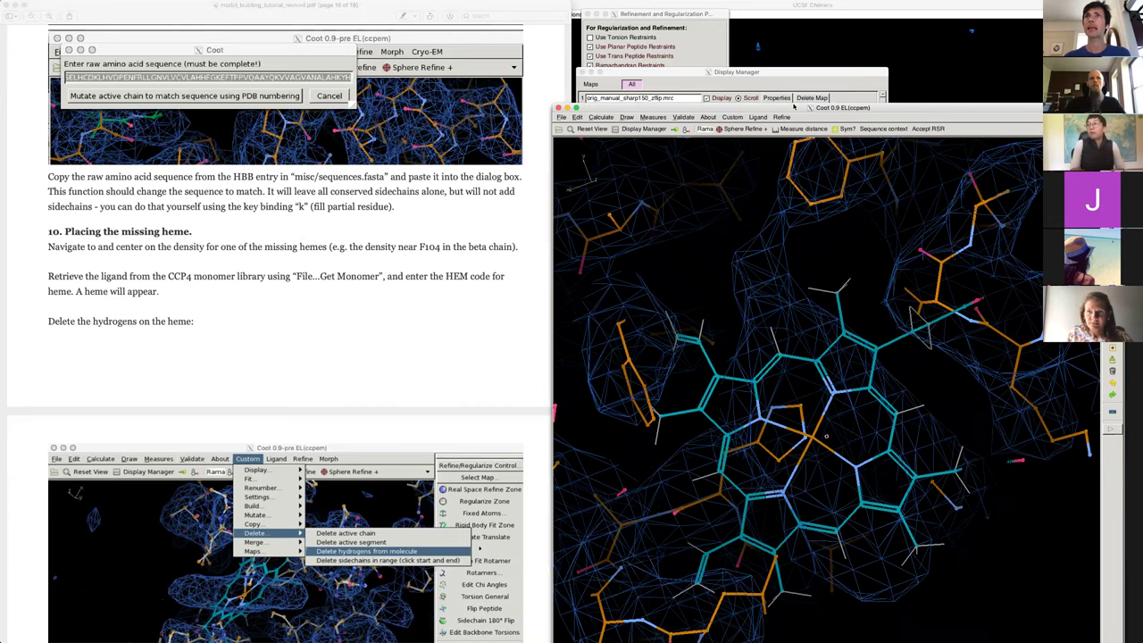
pyautogui.moveTo(793, 106); pyautogui.dragTo(795, 3)
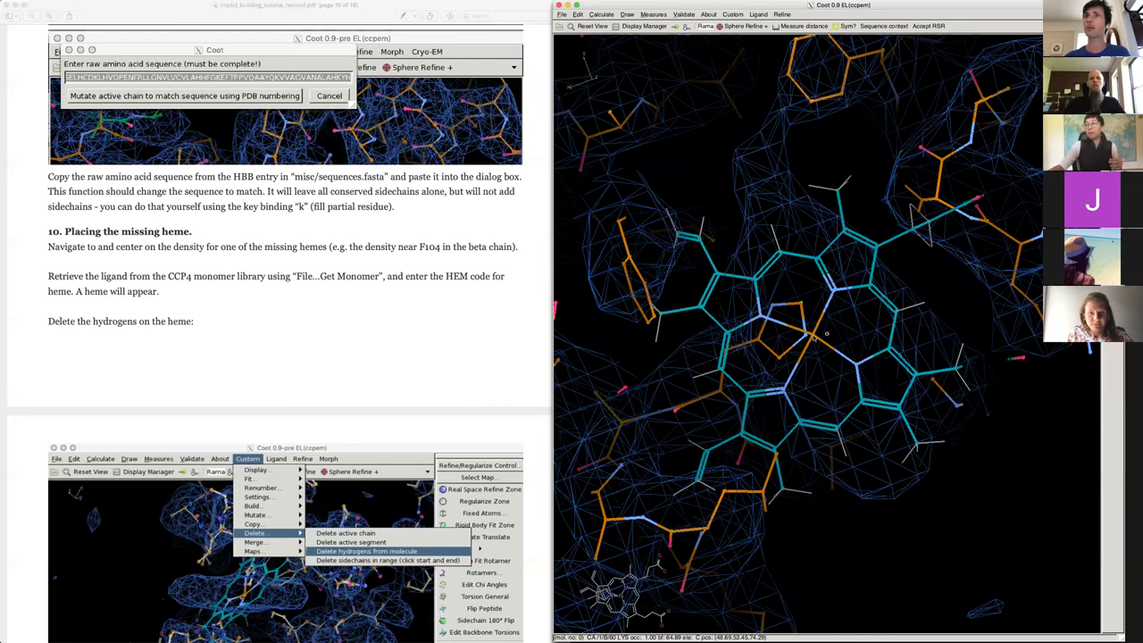
pyautogui.click(818, 335)
pyautogui.moveTo(814, 336); pyautogui.dragTo(821, 210)
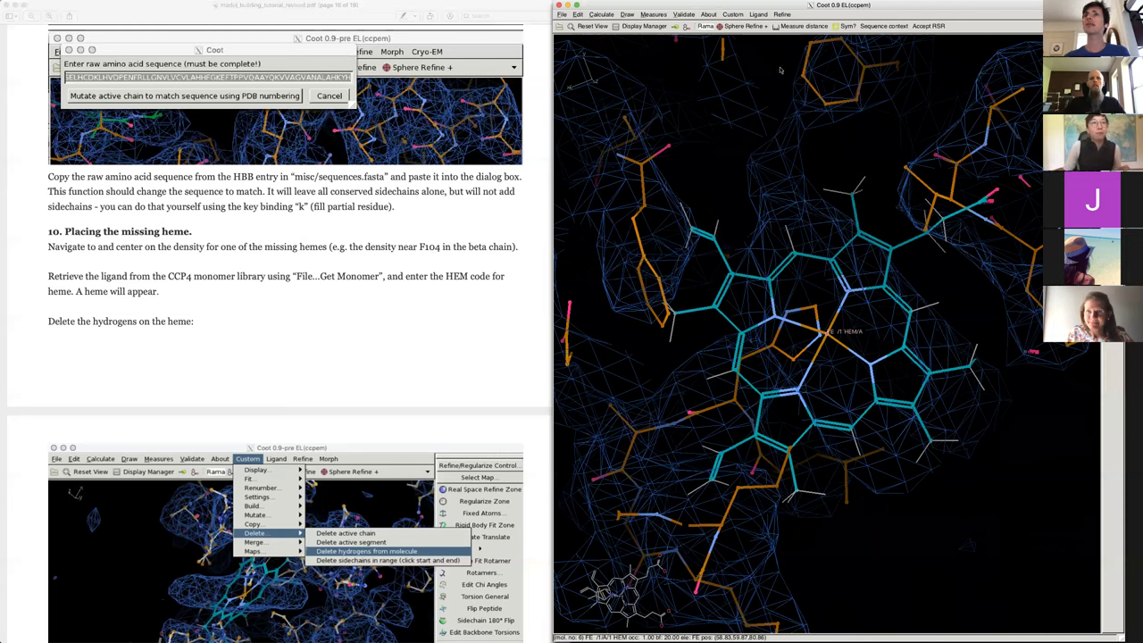
# - Try to delete the hydrogens from the heme molecule
pyautogui.click(731, 16)
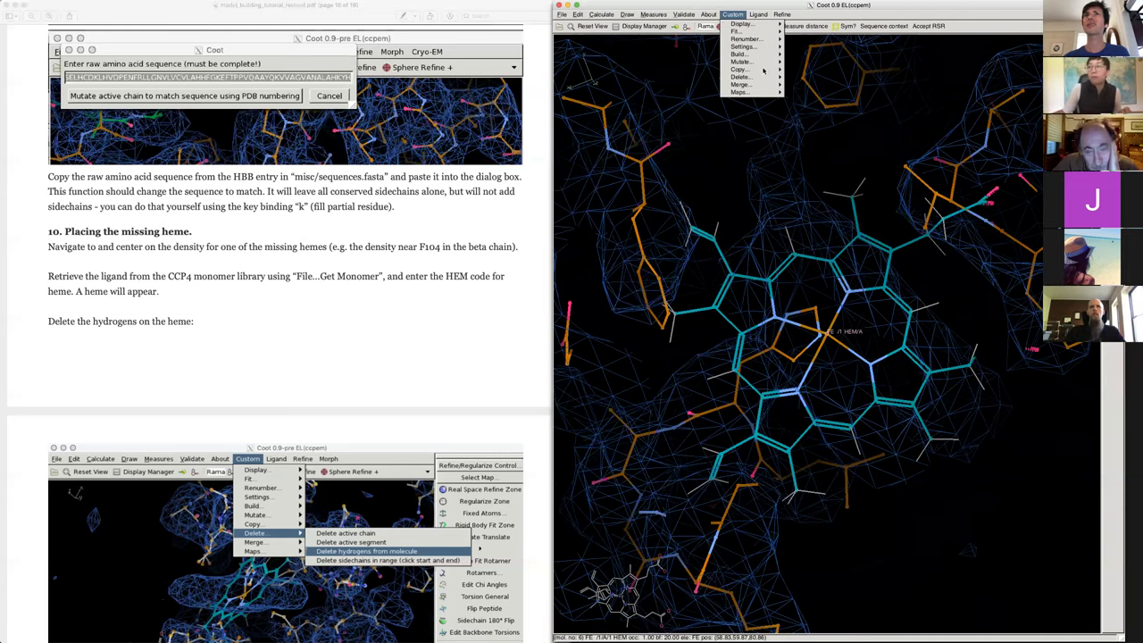
pyautogui.moveTo(765, 69)
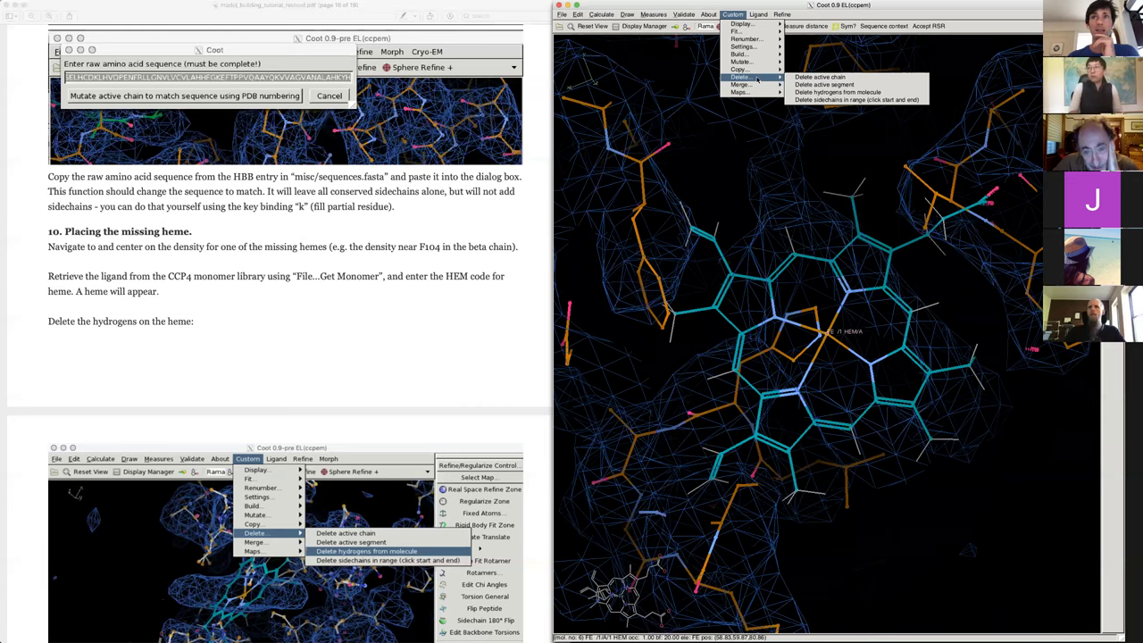
pyautogui.click(838, 92)
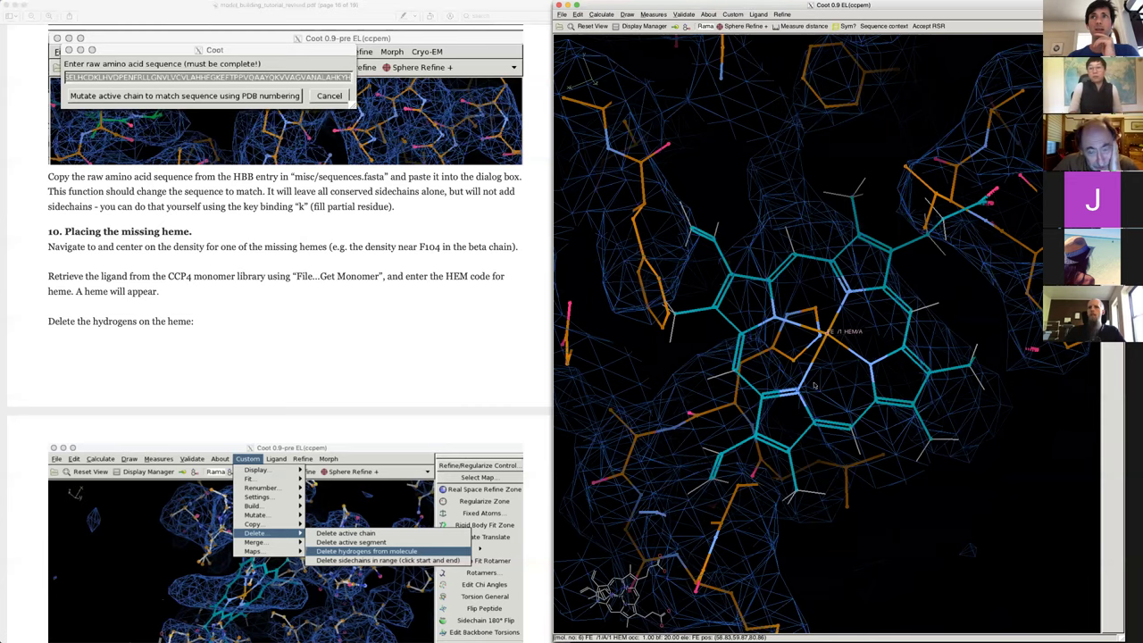
# - Examine the heme's iron centre close up together with the neighbouring five-membered side-chain ring
pyautogui.moveTo(816, 354); pyautogui.dragTo(822, 453, button='right')
pyautogui.moveTo(822, 453); pyautogui.dragTo(842, 489)
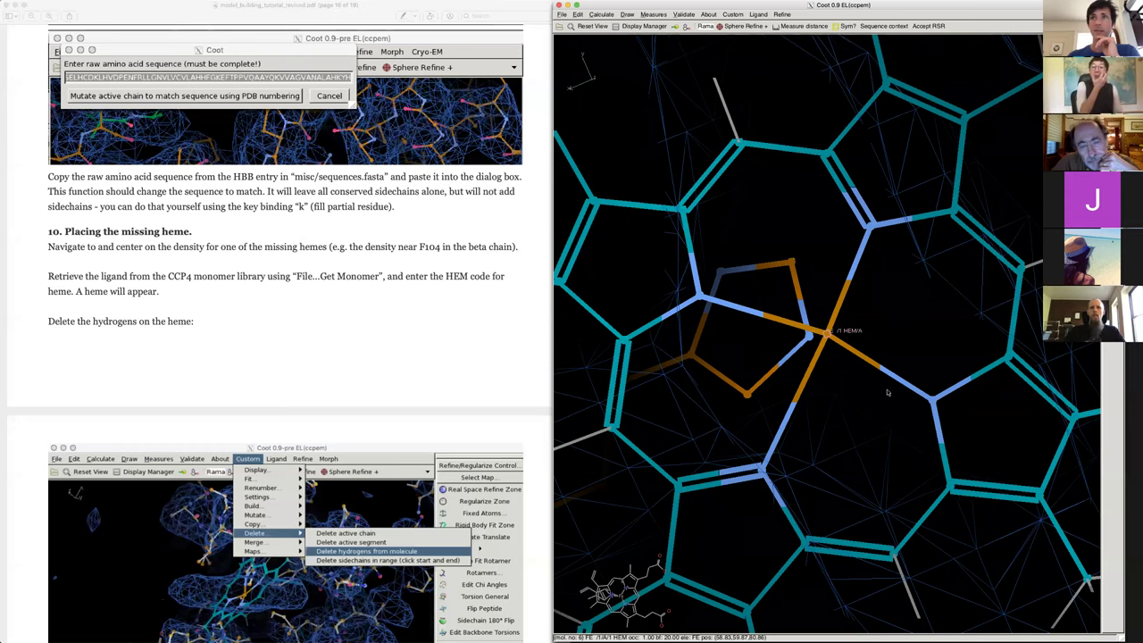
pyautogui.moveTo(887, 392); pyautogui.dragTo(893, 396)
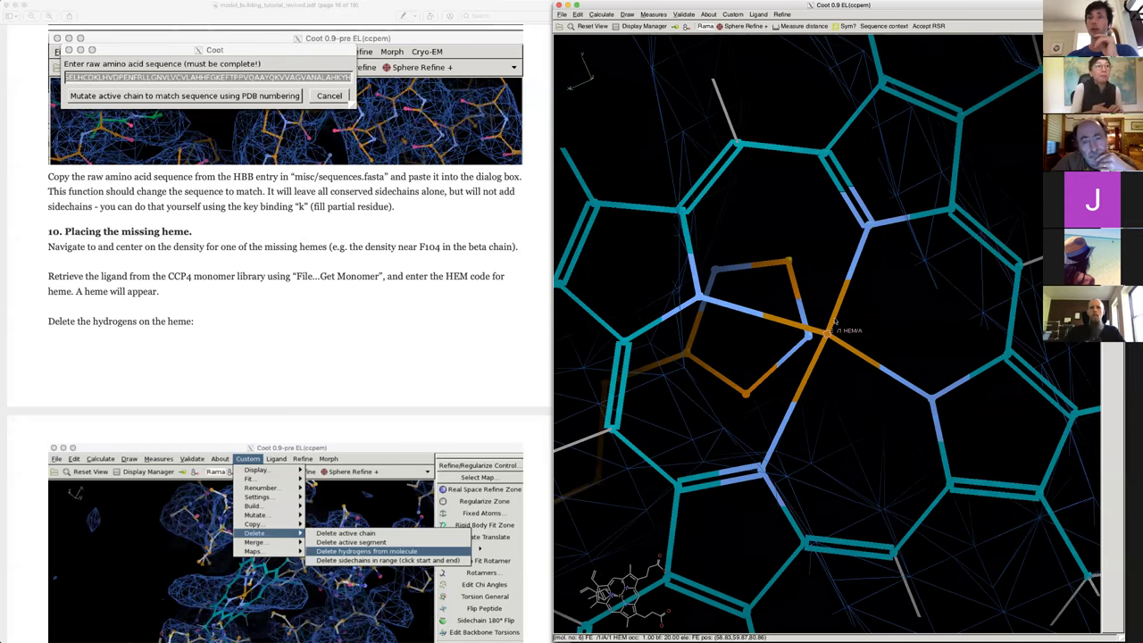
pyautogui.moveTo(837, 323); pyautogui.dragTo(836, 321)
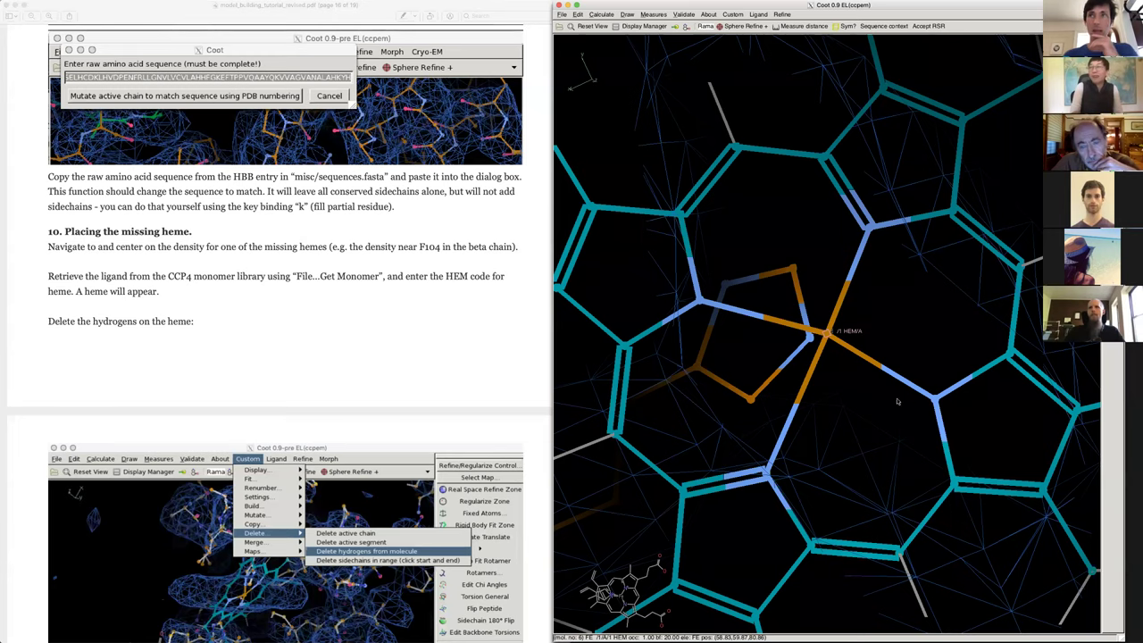
pyautogui.moveTo(898, 401); pyautogui.dragTo(850, 380, button='right')
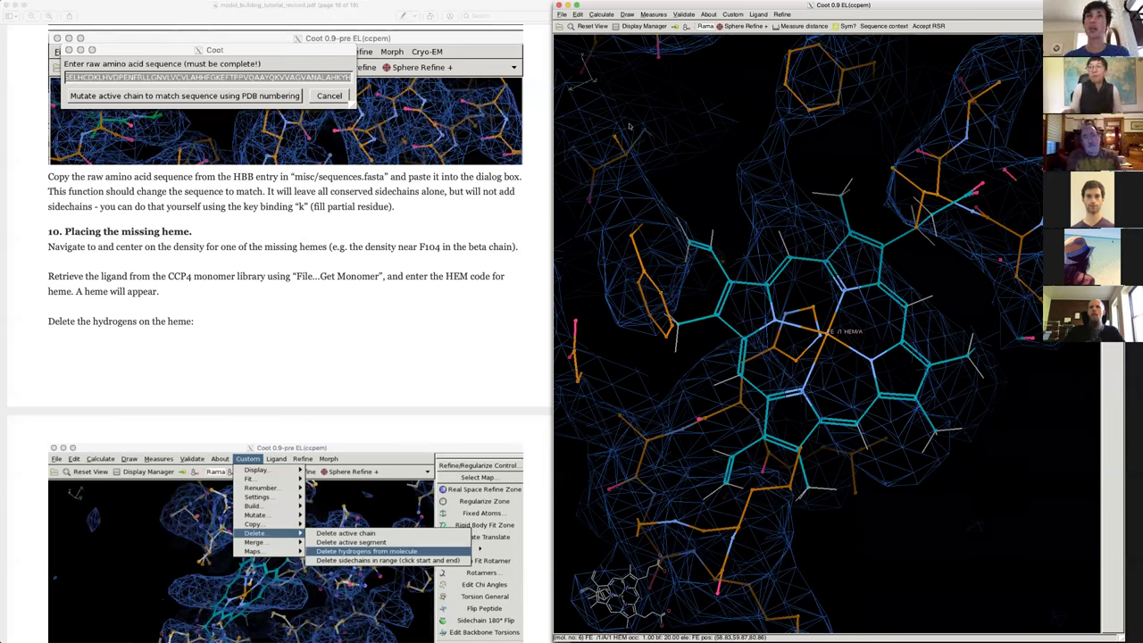
# - Delete all hydrogens from the heme molecule
pyautogui.click(732, 14)
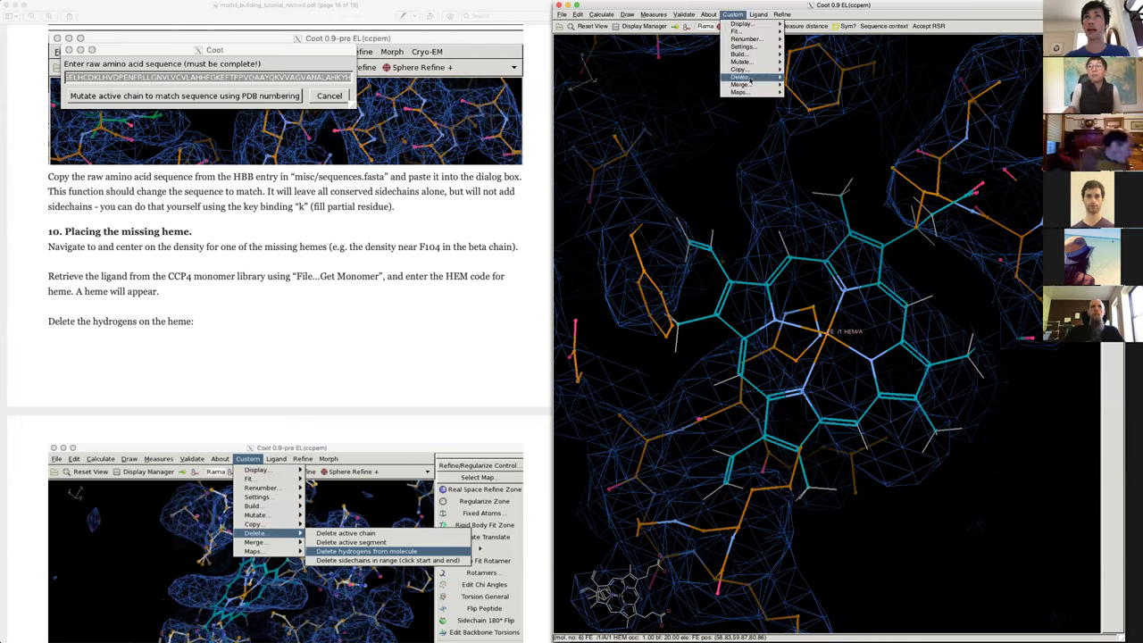
pyautogui.moveTo(754, 77)
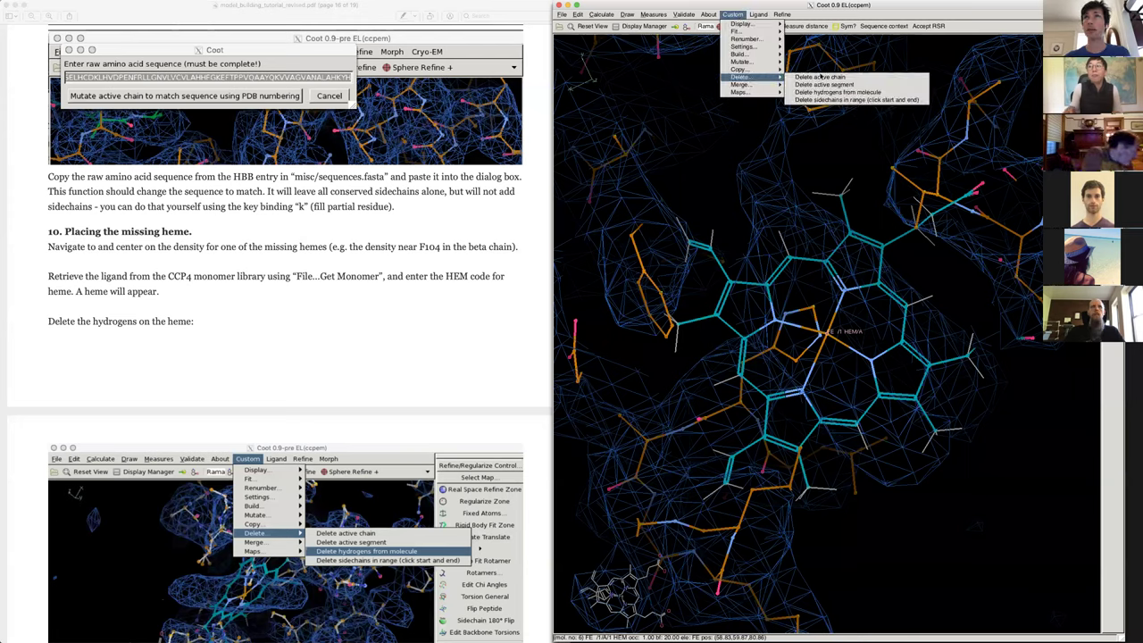
pyautogui.click(864, 93)
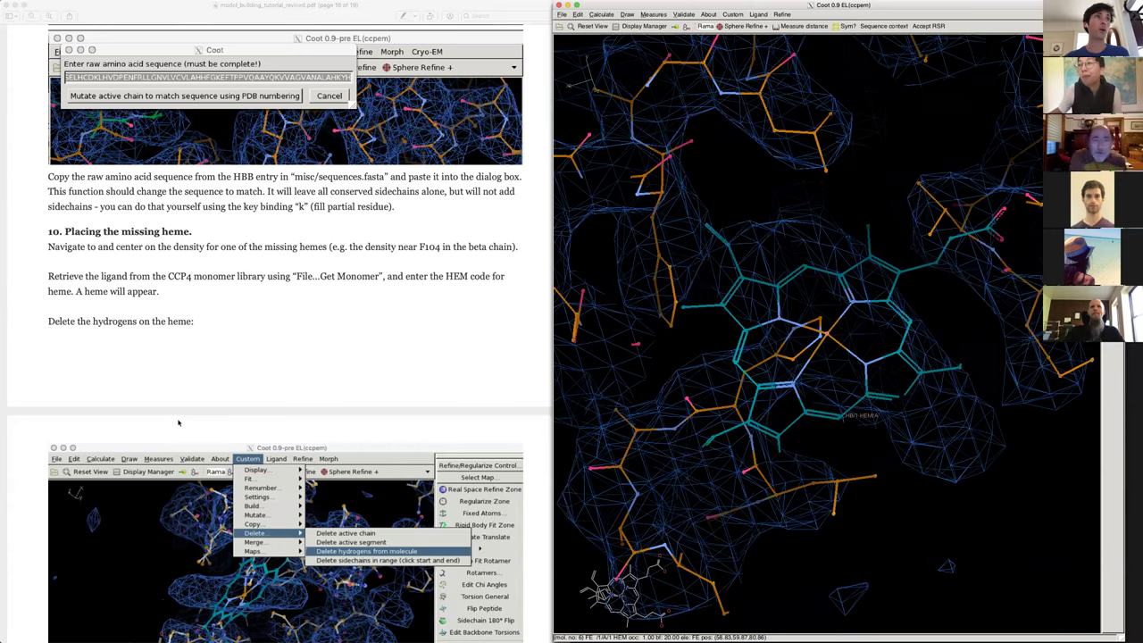
# - Read the tutorial's instructions on Jiggle Fit and heme rotation, and compare the heme's orientation with the surrounding density
pyautogui.scroll(-10, 178, 421)
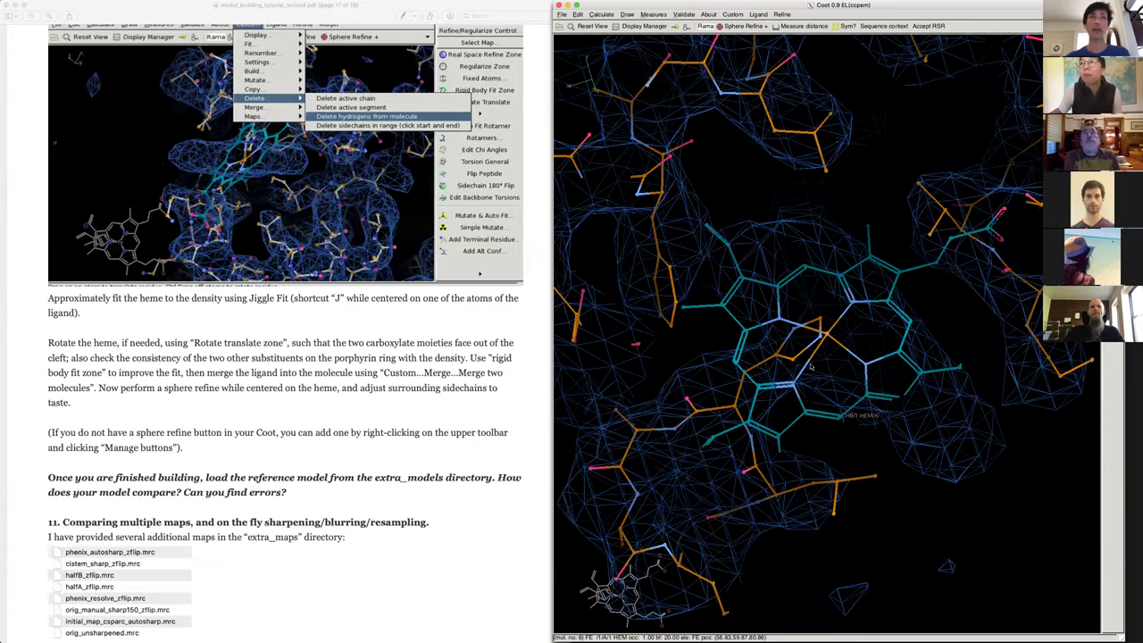
pyautogui.moveTo(812, 365); pyautogui.dragTo(848, 323)
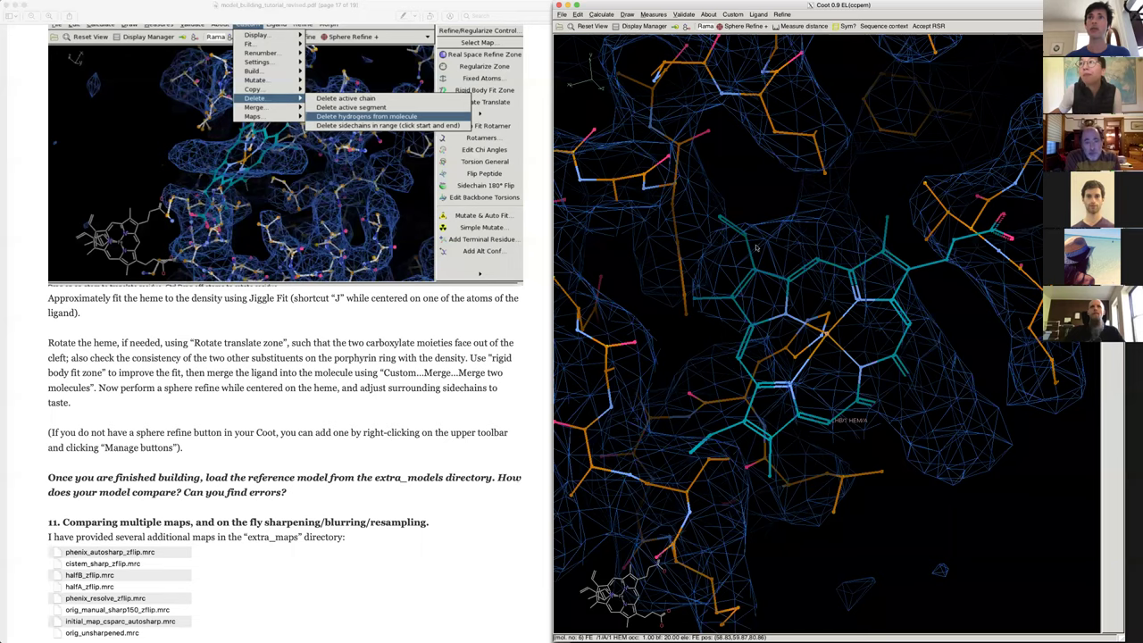
pyautogui.moveTo(755, 247); pyautogui.dragTo(785, 339)
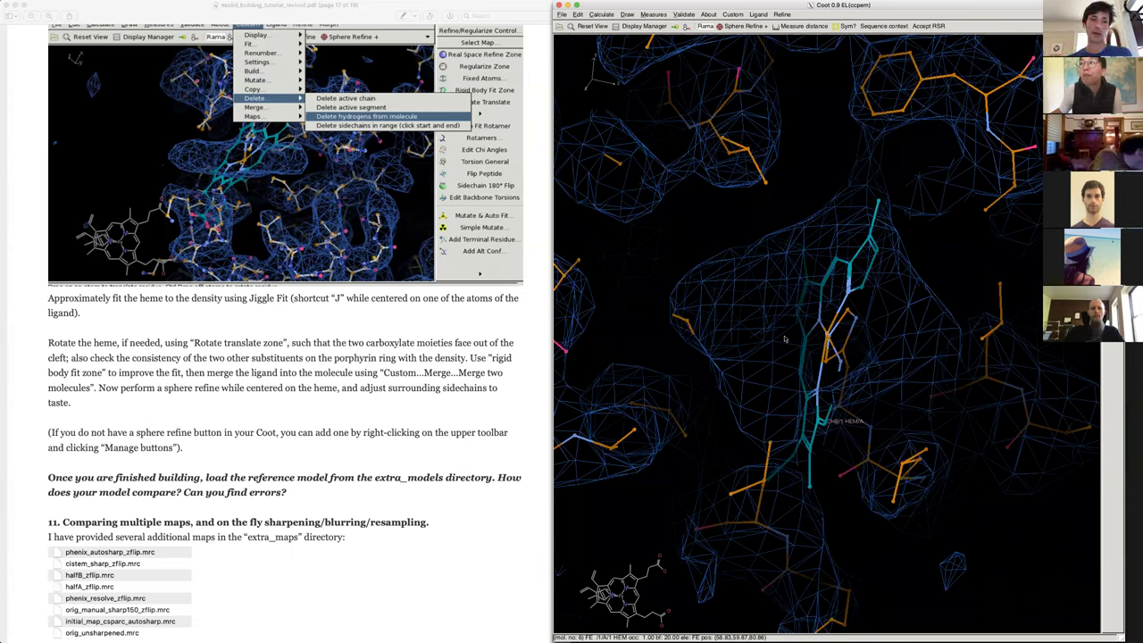
pyautogui.moveTo(785, 338); pyautogui.dragTo(862, 245)
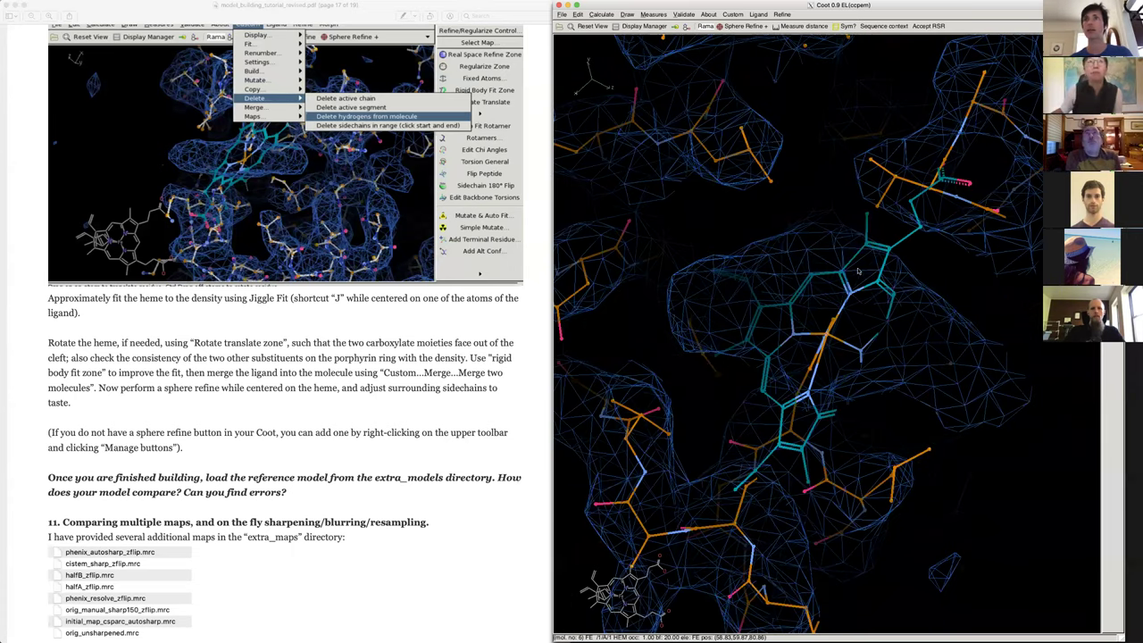
# - Fit the heme into its density with Jiggle Fit and inspect its plane and carboxylate orientation
pyautogui.hotkey('shift', 'j')
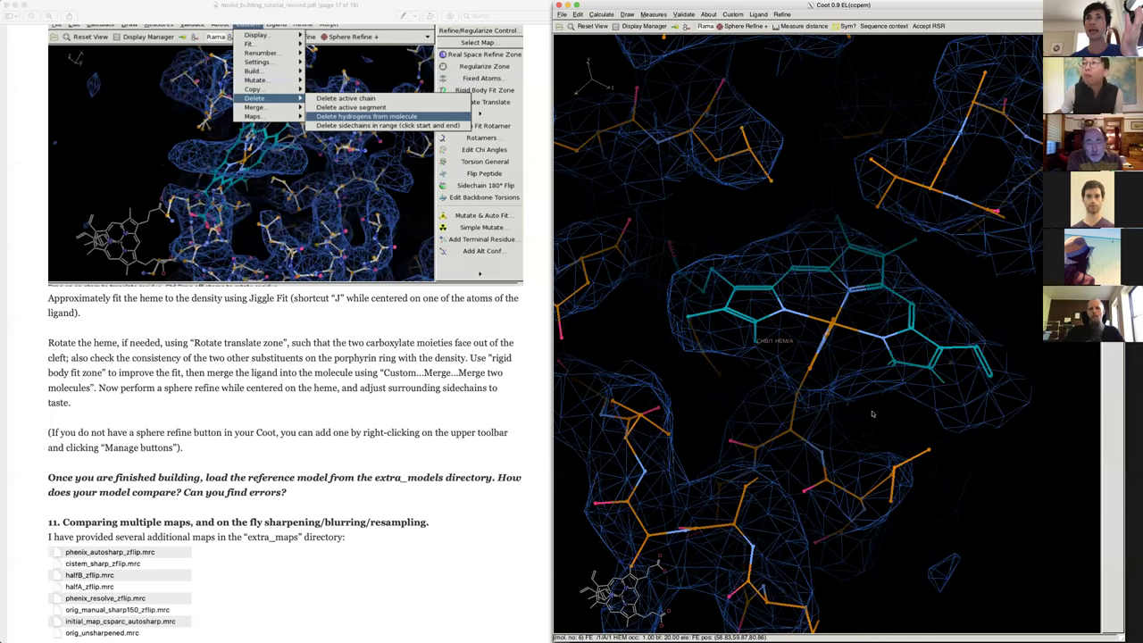
pyautogui.moveTo(867, 325); pyautogui.dragTo(905, 390)
pyautogui.moveTo(823, 428); pyautogui.dragTo(827, 436)
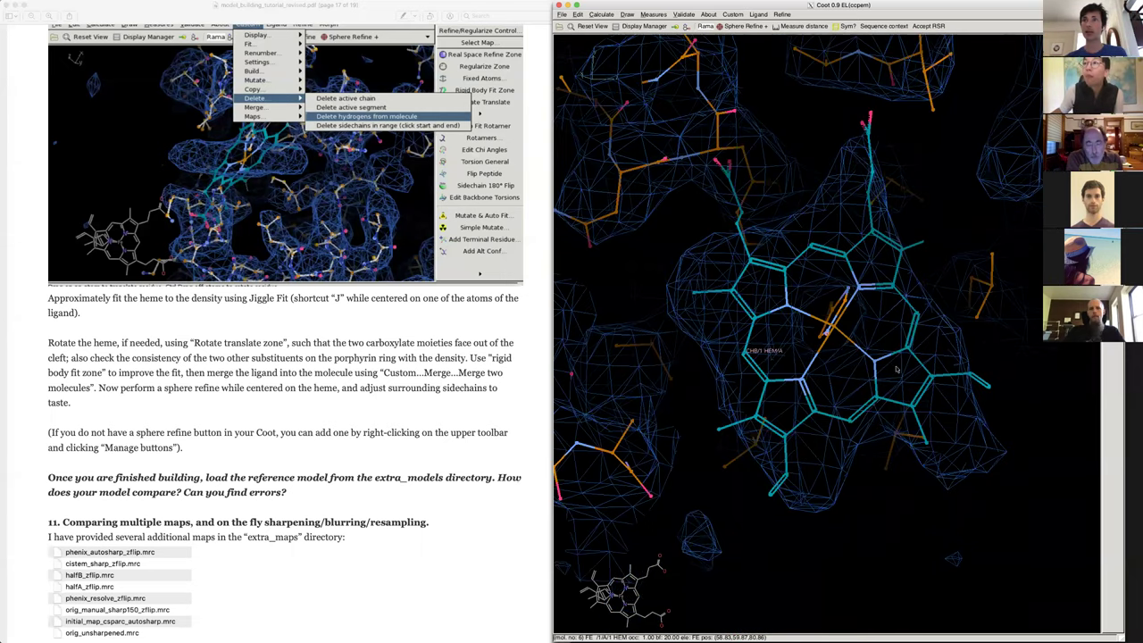
pyautogui.moveTo(950, 310); pyautogui.dragTo(808, 379)
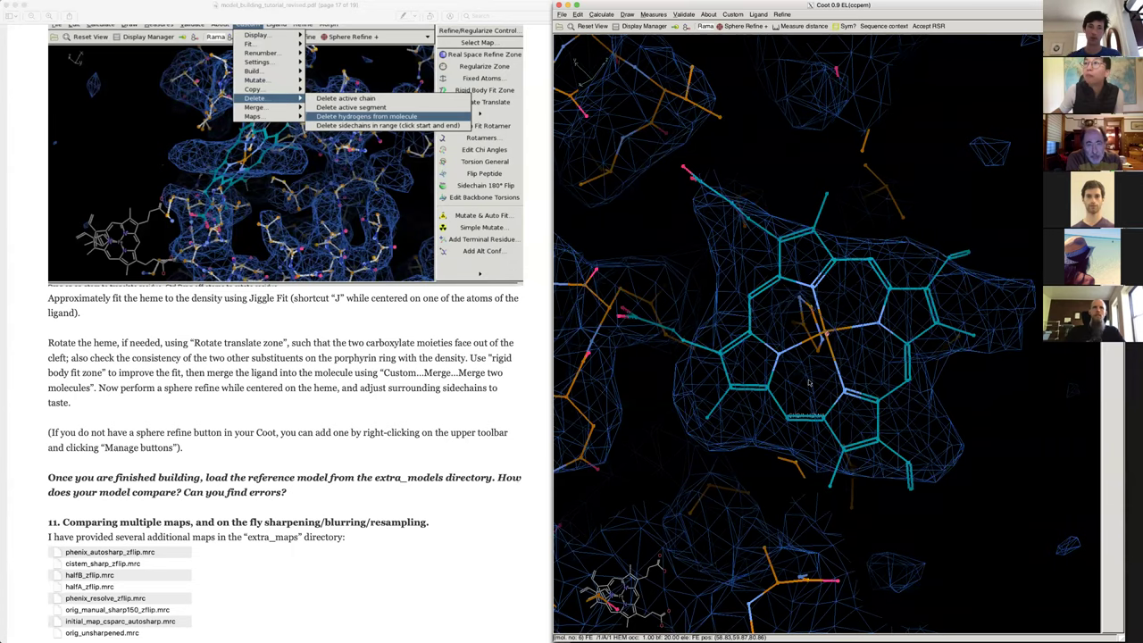
pyautogui.moveTo(808, 382); pyautogui.dragTo(830, 257)
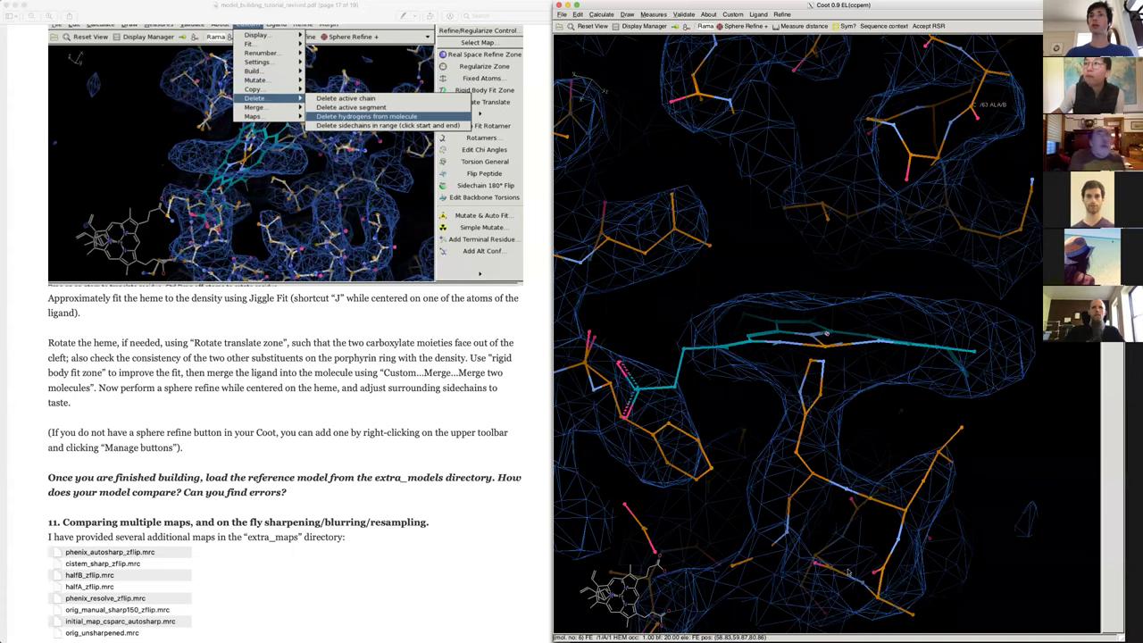
pyautogui.press('x')
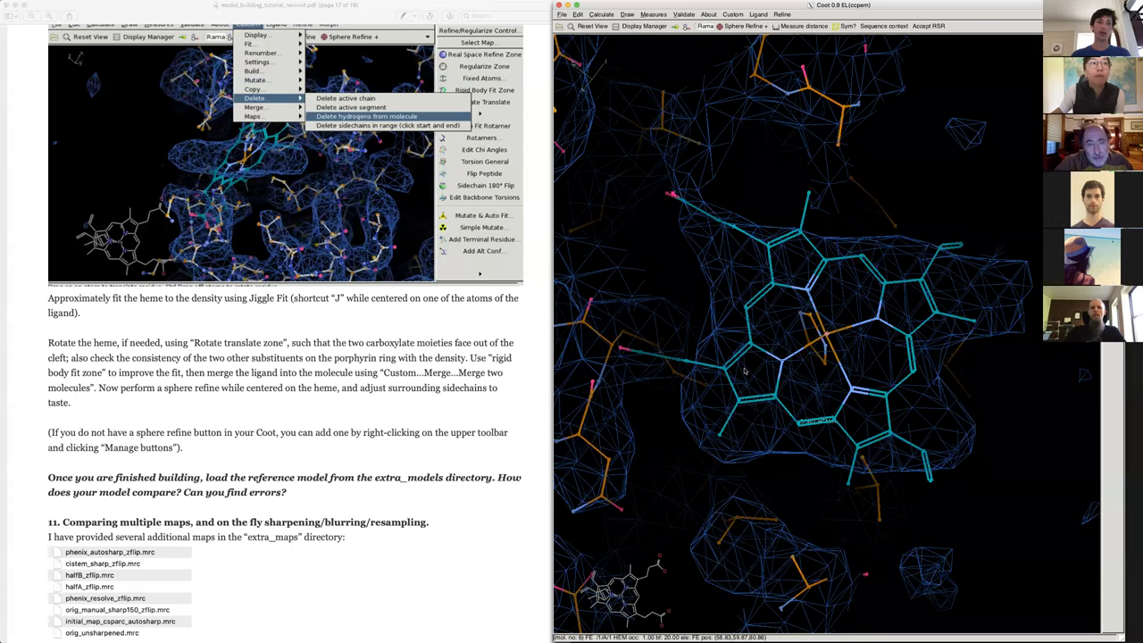
pyautogui.moveTo(747, 370); pyautogui.dragTo(864, 354)
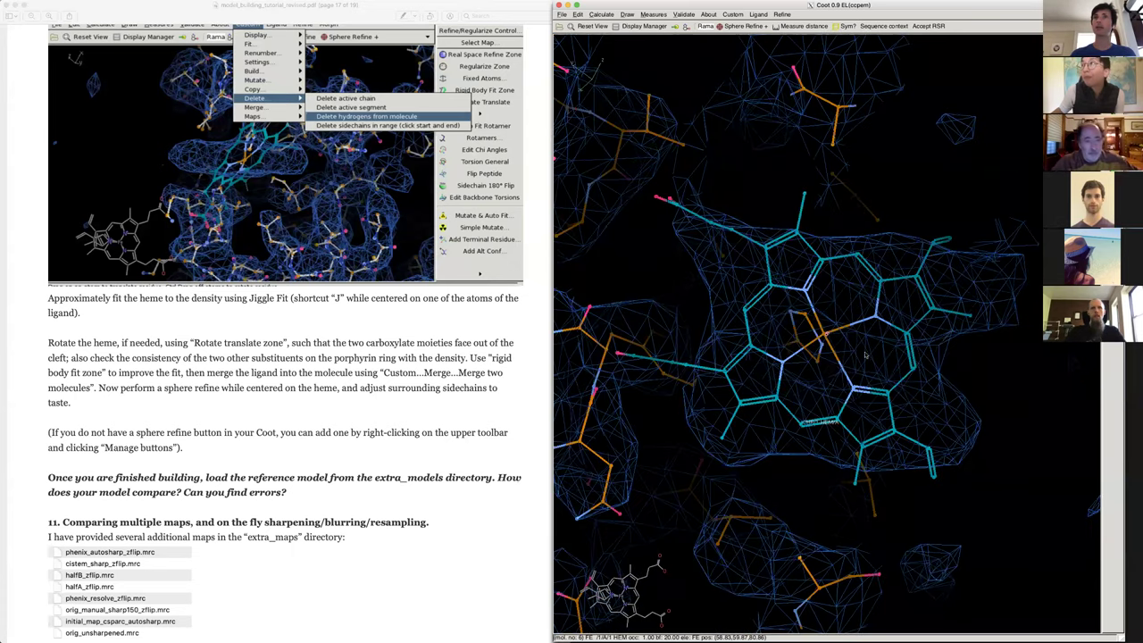
pyautogui.moveTo(865, 269); pyautogui.dragTo(757, 193)
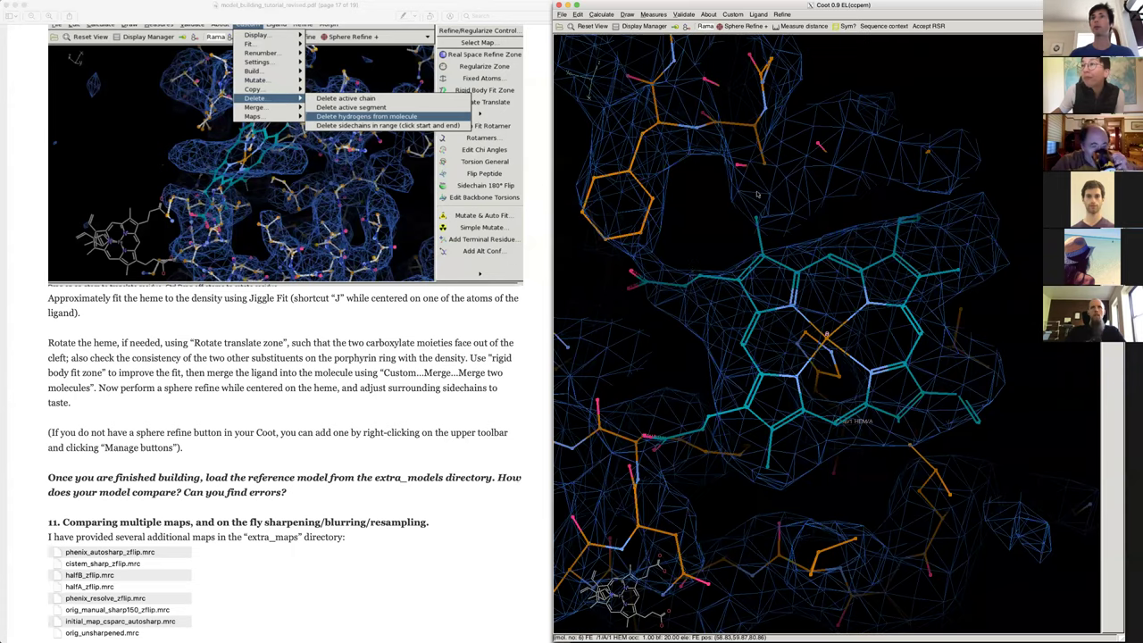
# - Rotate the heme by -165.5 about Z with Rotate/Translate Zone so its two carboxylates point out of the cleft
pyautogui.middleClick(890, 338)
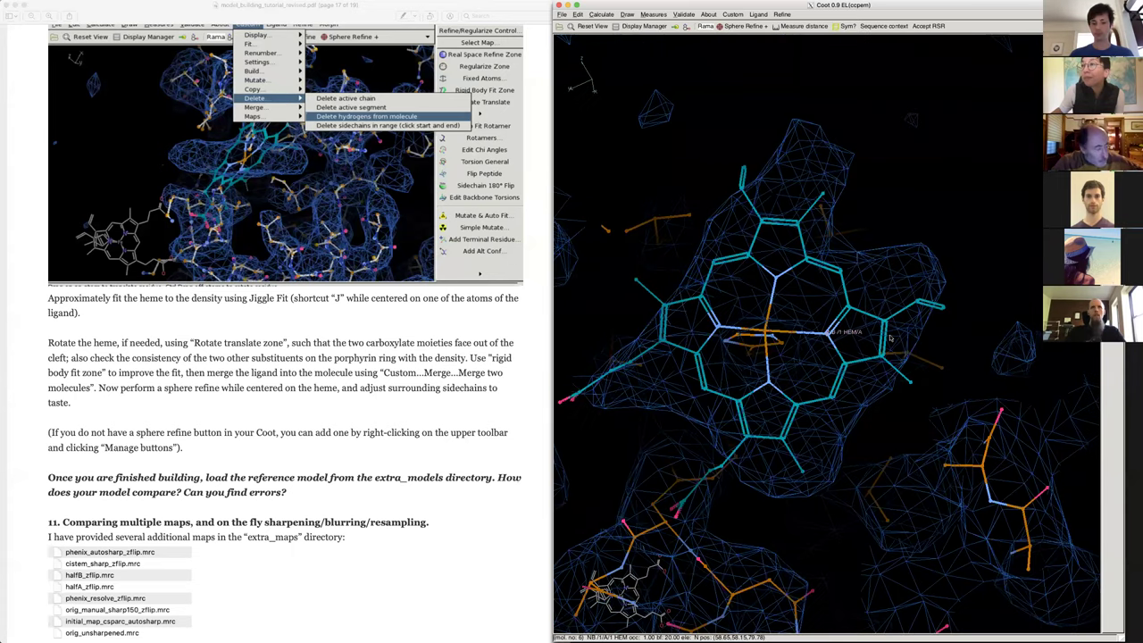
pyautogui.moveTo(890, 340); pyautogui.dragTo(874, 381)
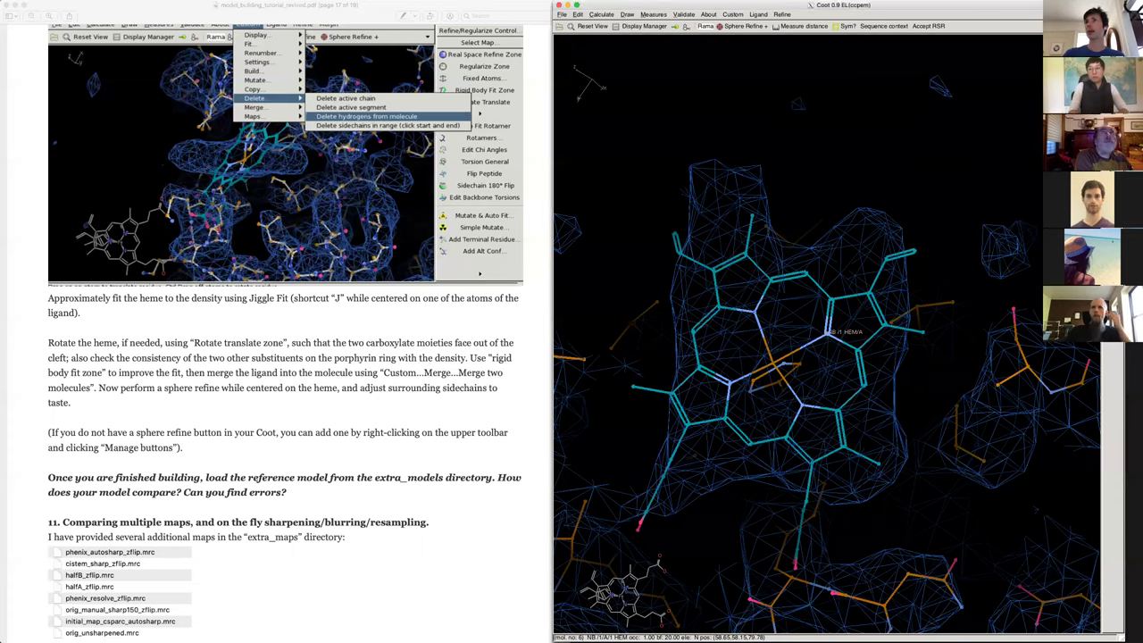
pyautogui.click(828, 332)
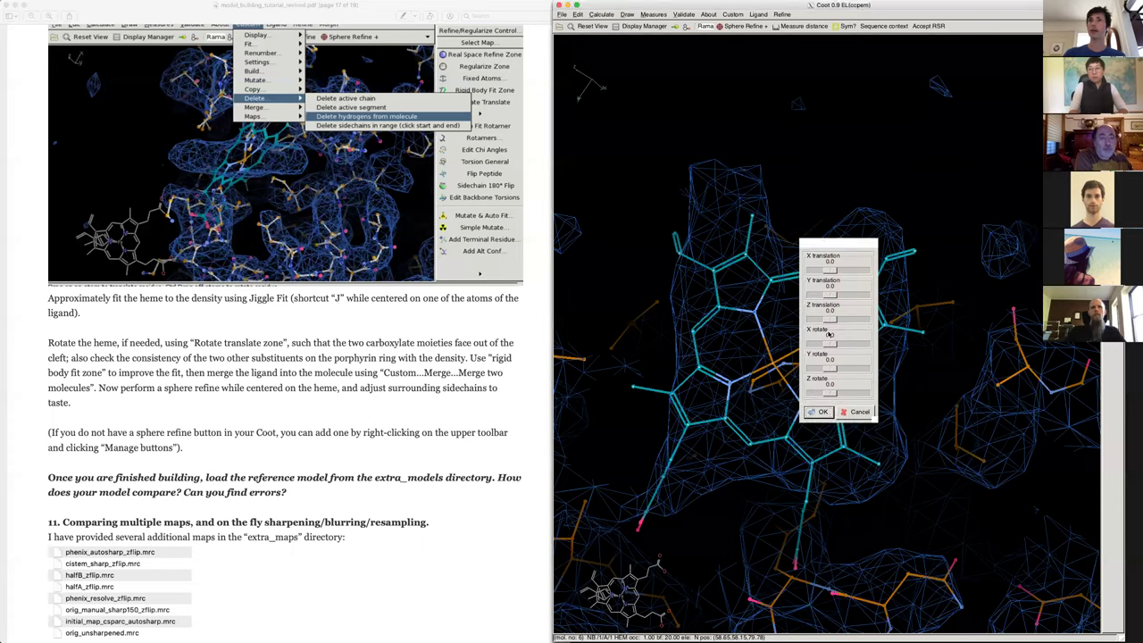
pyautogui.moveTo(901, 392); pyautogui.dragTo(835, 332)
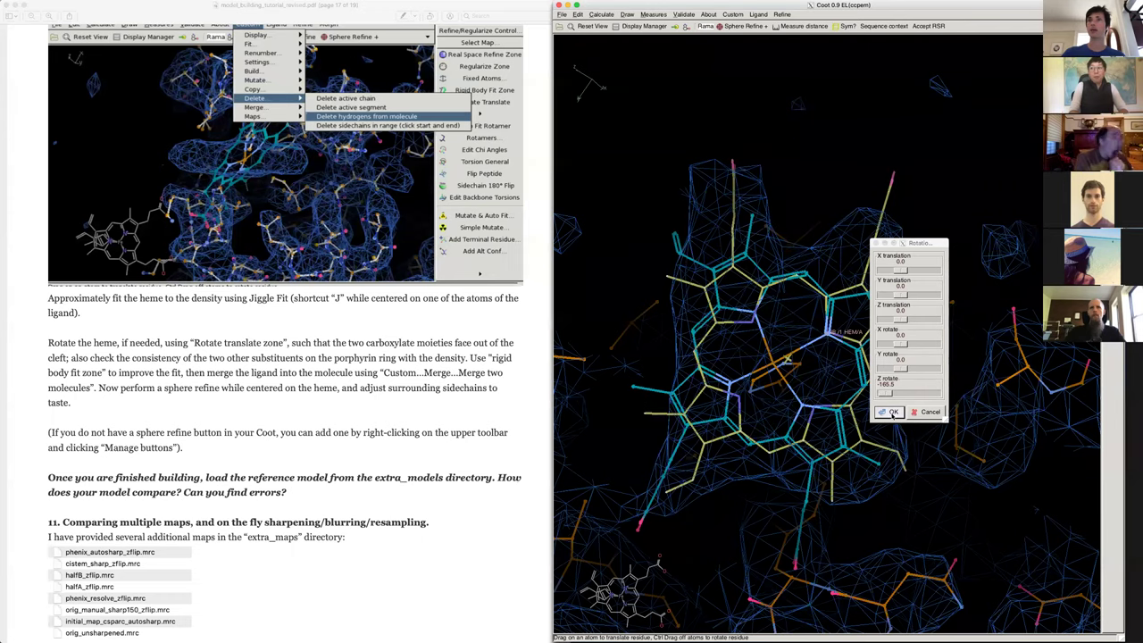
pyautogui.click(884, 411)
pyautogui.click(885, 411)
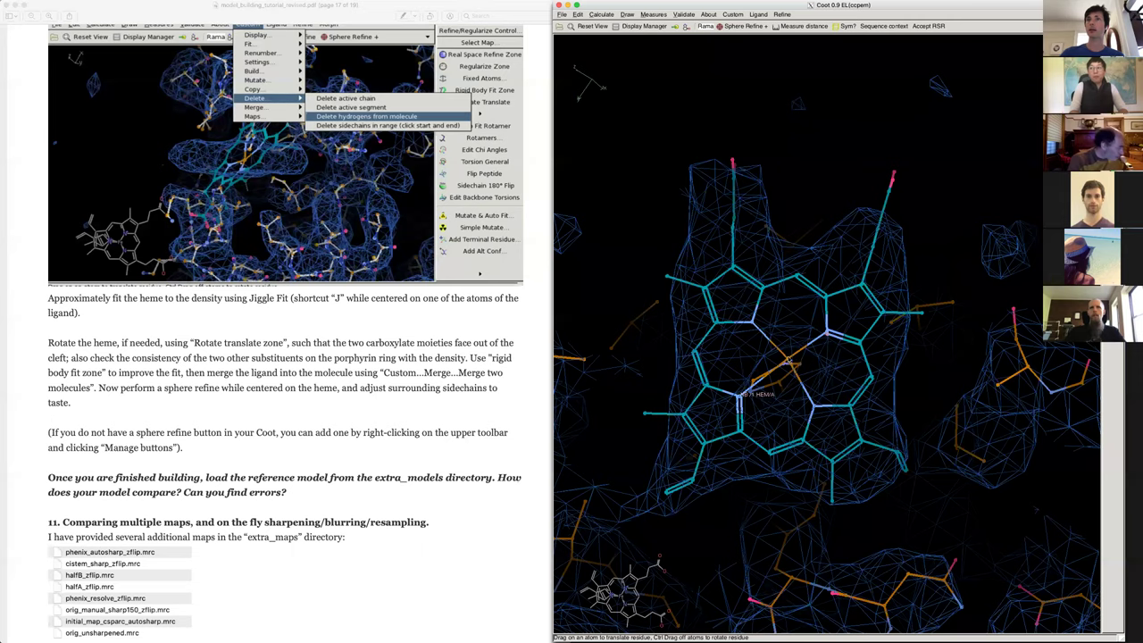
# - Center on the heme iron and improve the heme's placement with a rigid body fit, accepting the result
pyautogui.middleClick(788, 358)
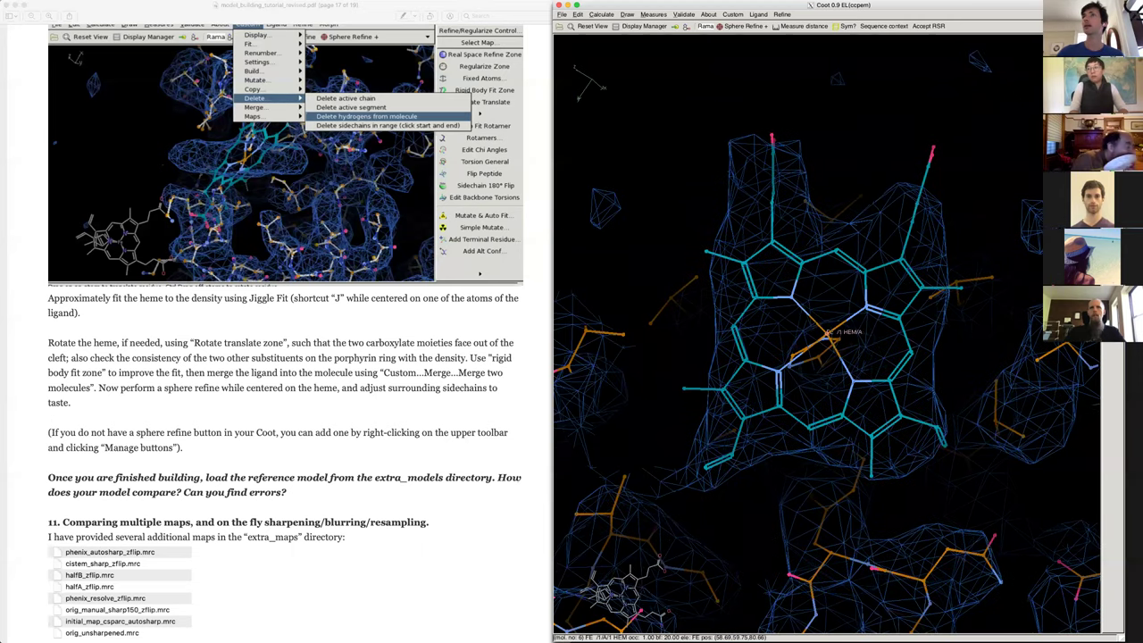
pyautogui.click(866, 304)
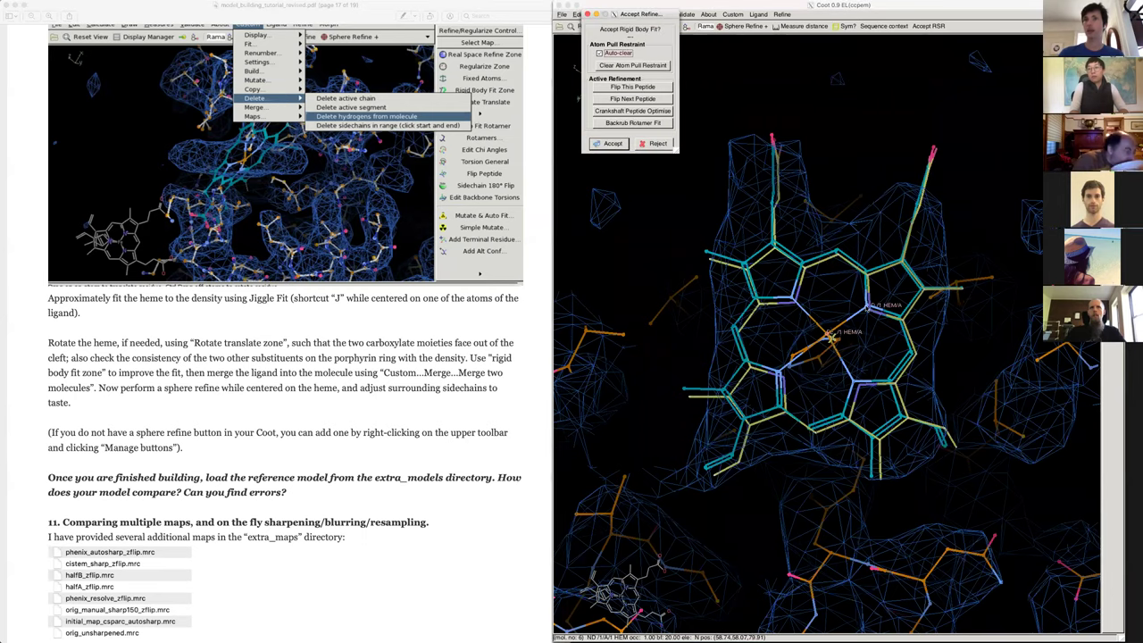
pyautogui.press('Return')
pyautogui.moveTo(855, 367); pyautogui.dragTo(847, 316)
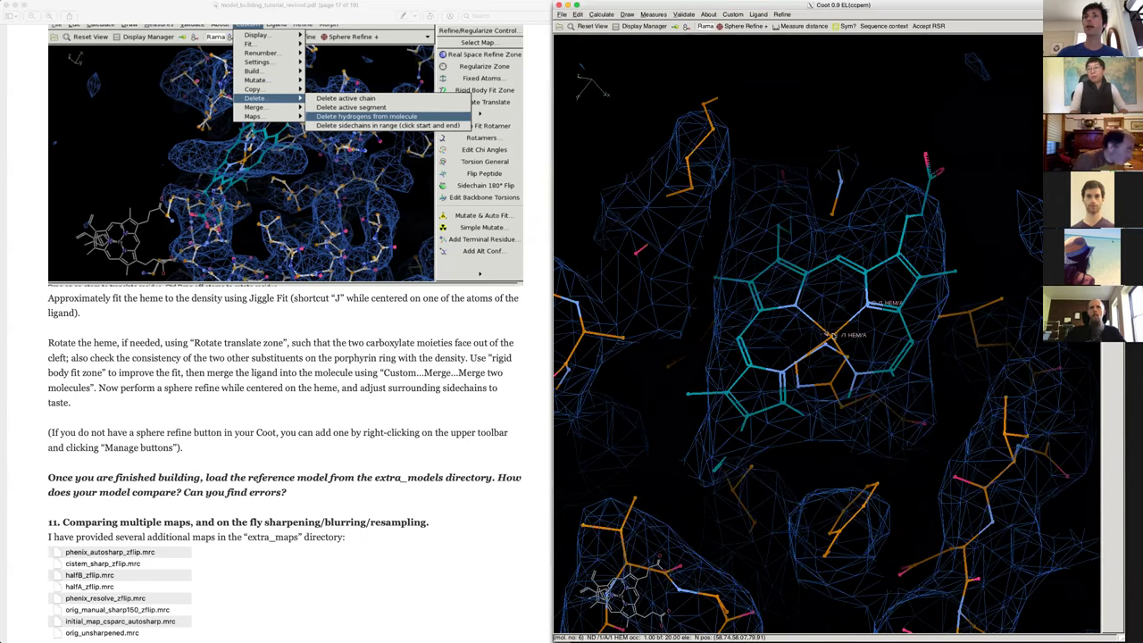
# - Sphere refine the separate heme molecule, accept the result, and check its substituents and plane against the density
pyautogui.click(744, 27)
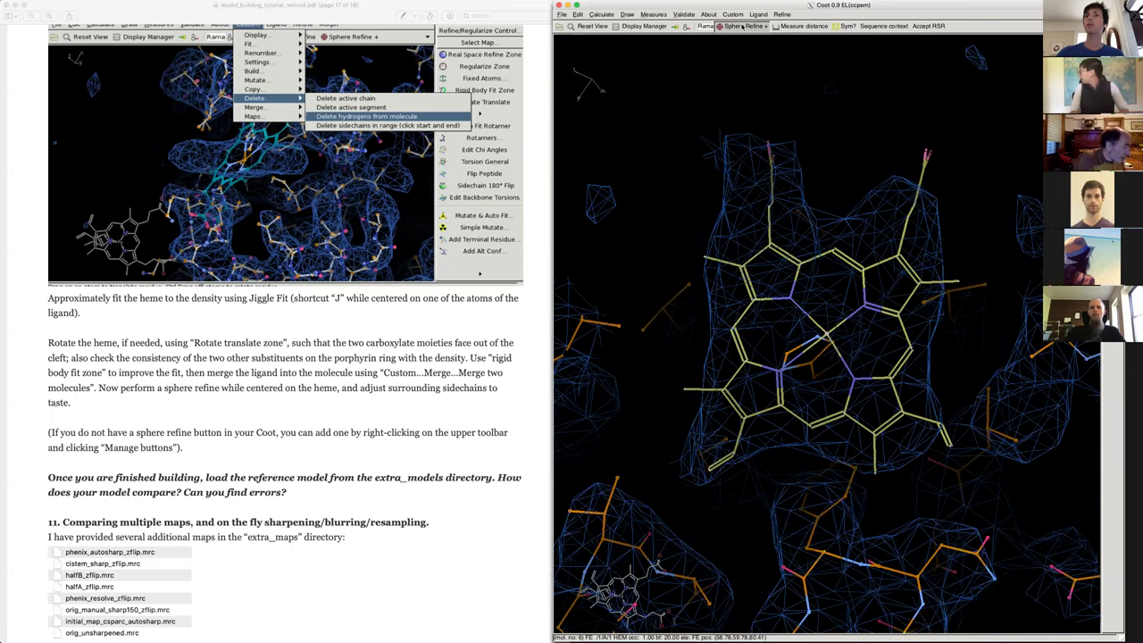
pyautogui.press('Return')
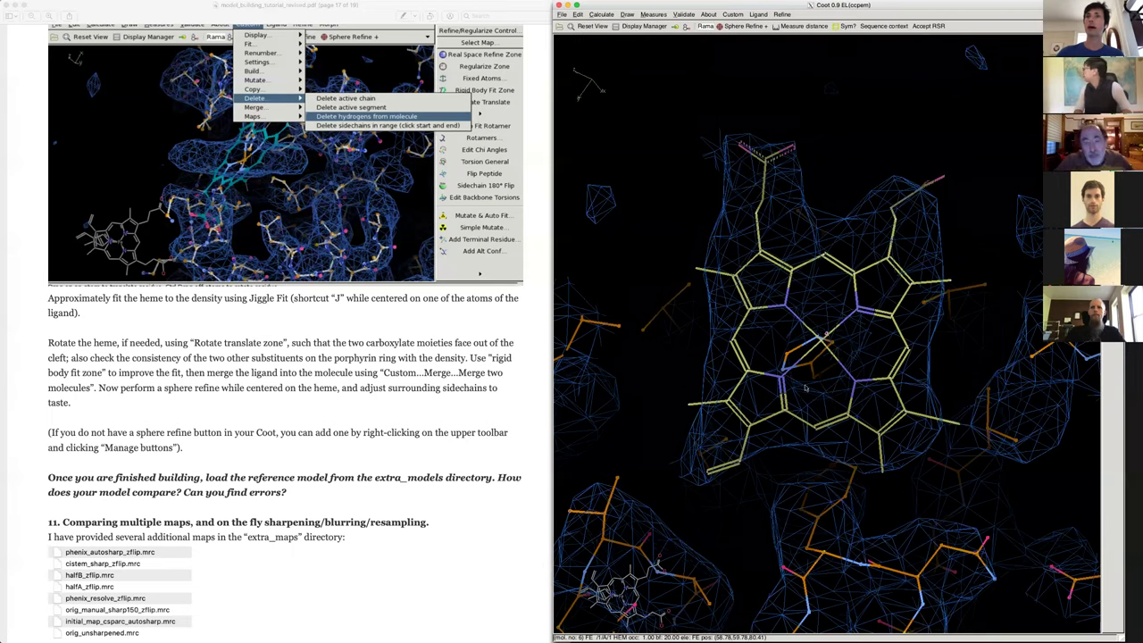
pyautogui.moveTo(864, 381); pyautogui.dragTo(919, 413)
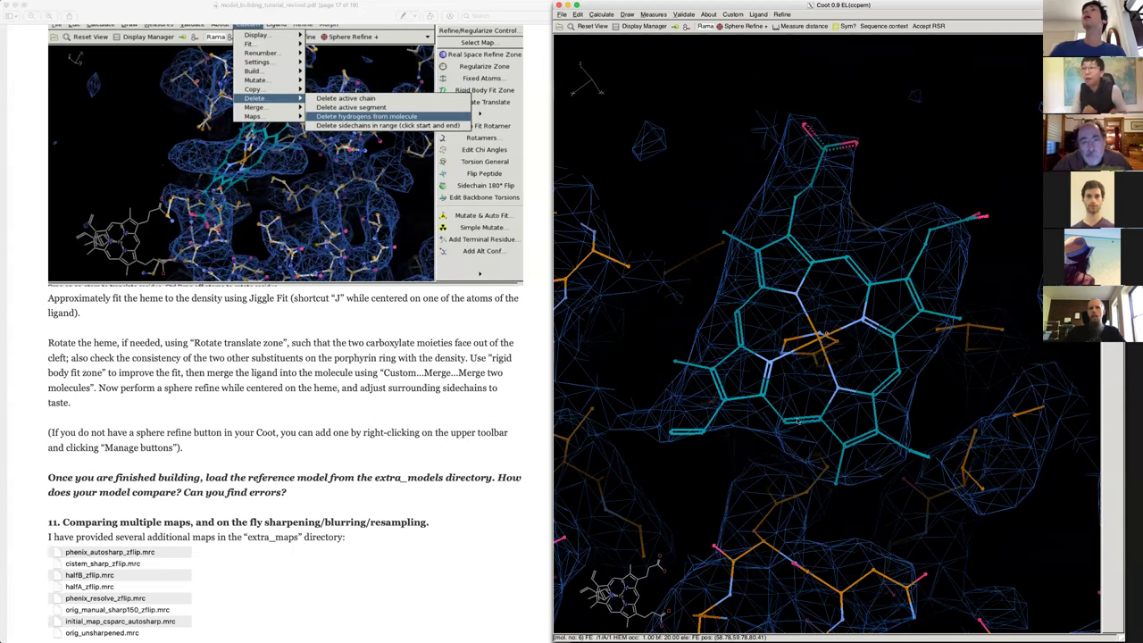
pyautogui.moveTo(861, 286); pyautogui.dragTo(941, 264)
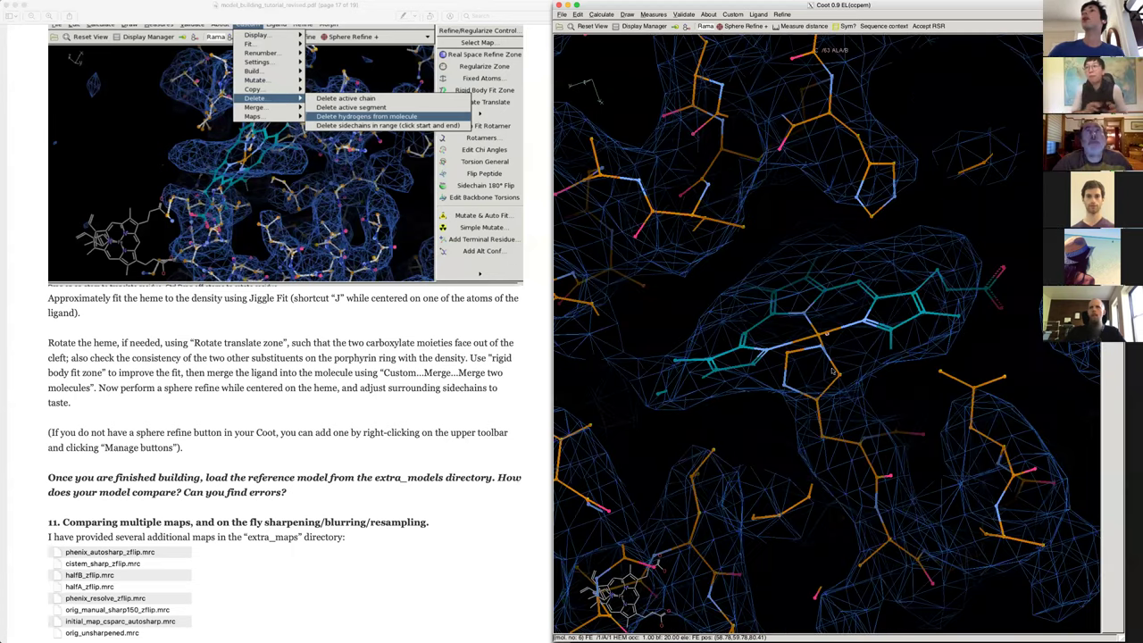
pyautogui.moveTo(966, 435); pyautogui.dragTo(860, 426)
pyautogui.moveTo(805, 477); pyautogui.dragTo(725, 480)
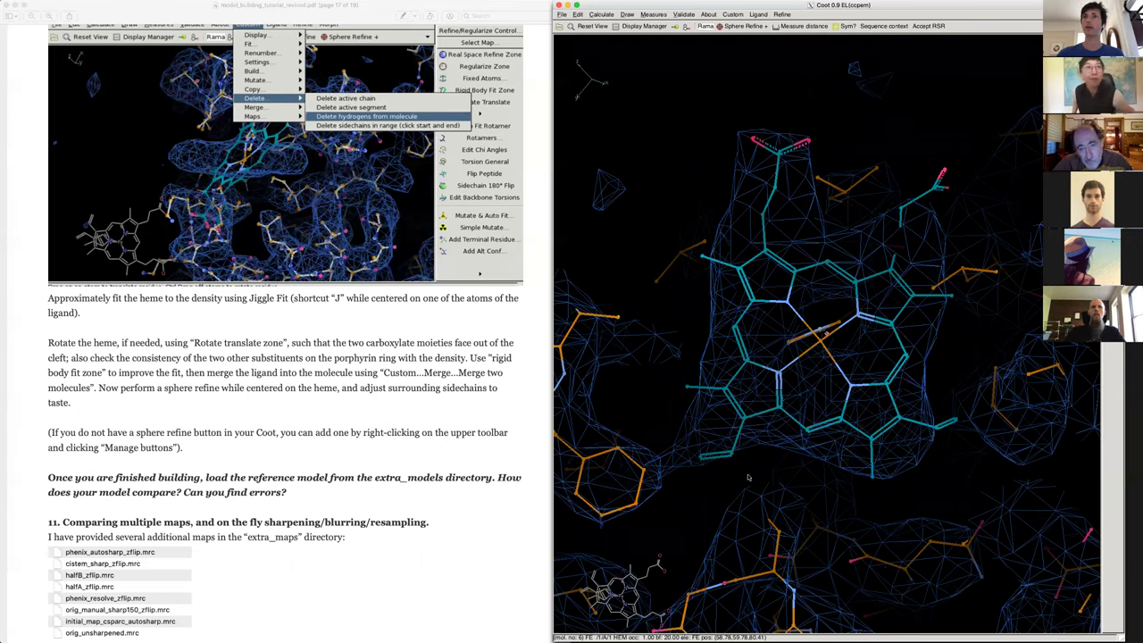
# - Merge the heme molecule into the protein model using the merge of two molecules
pyautogui.moveTo(820, 475); pyautogui.dragTo(826, 428)
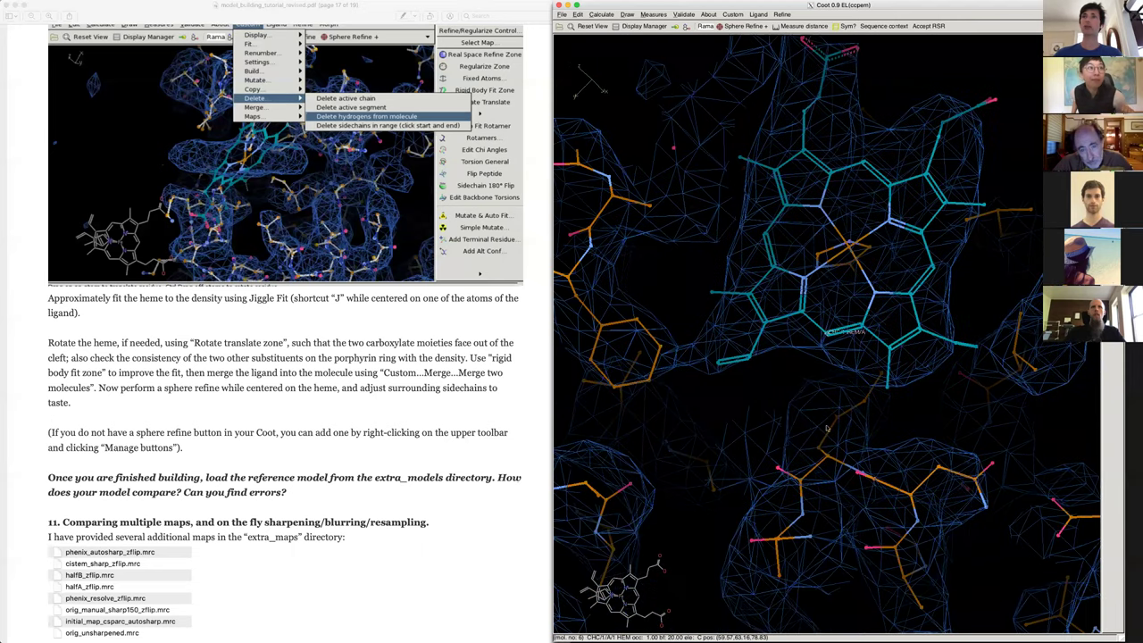
pyautogui.moveTo(775, 293); pyautogui.dragTo(773, 33)
pyautogui.click(732, 15)
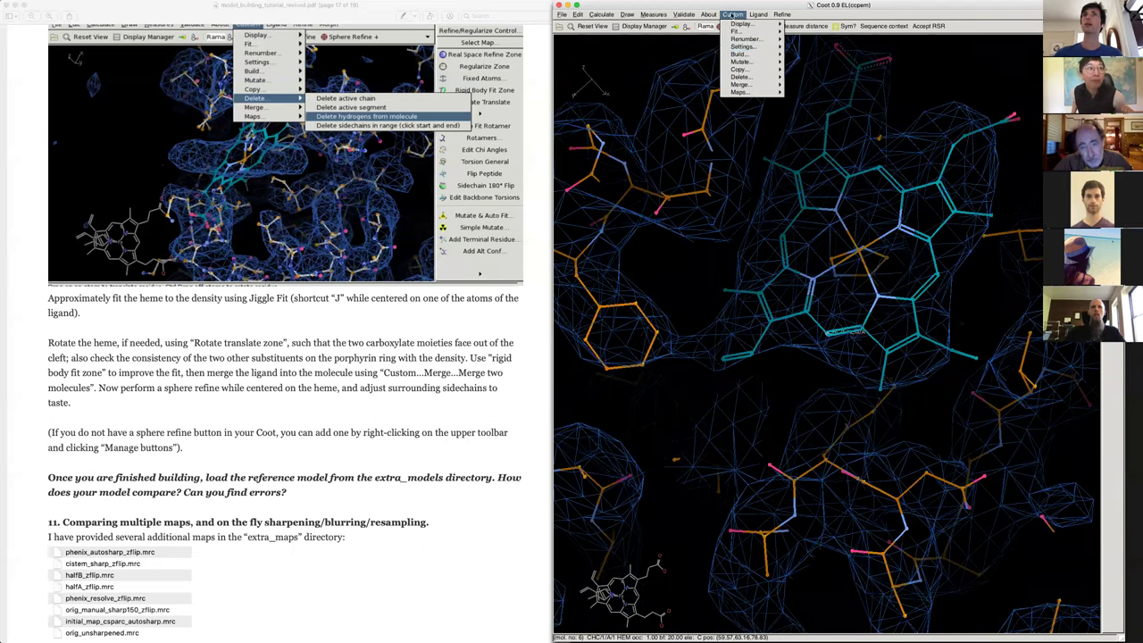
pyautogui.moveTo(770, 84)
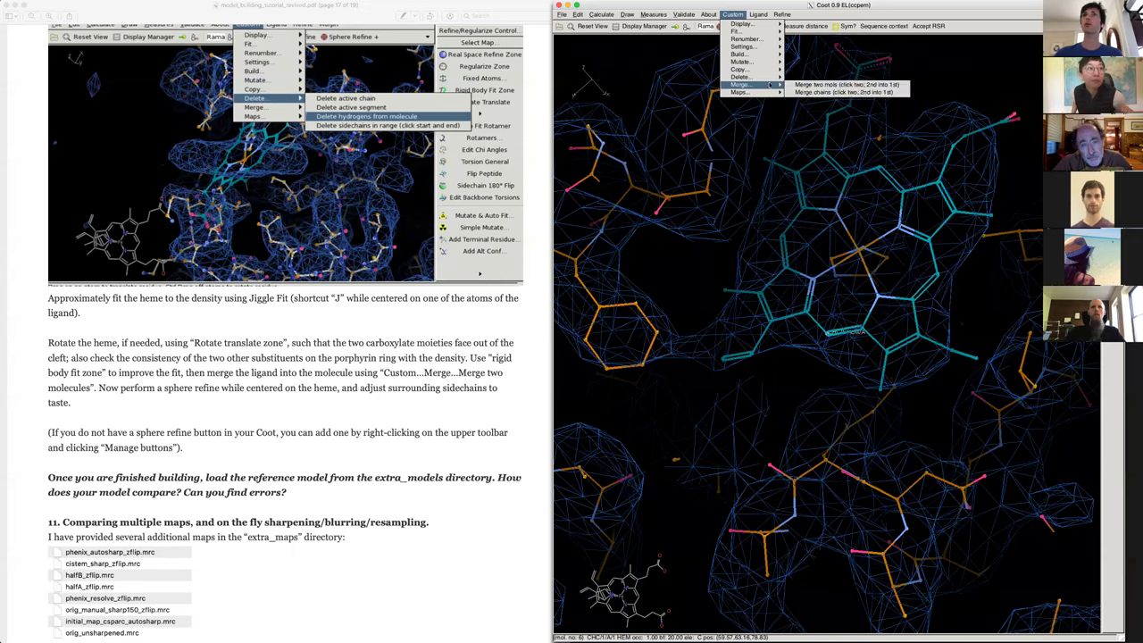
pyautogui.click(830, 84)
pyautogui.click(658, 330)
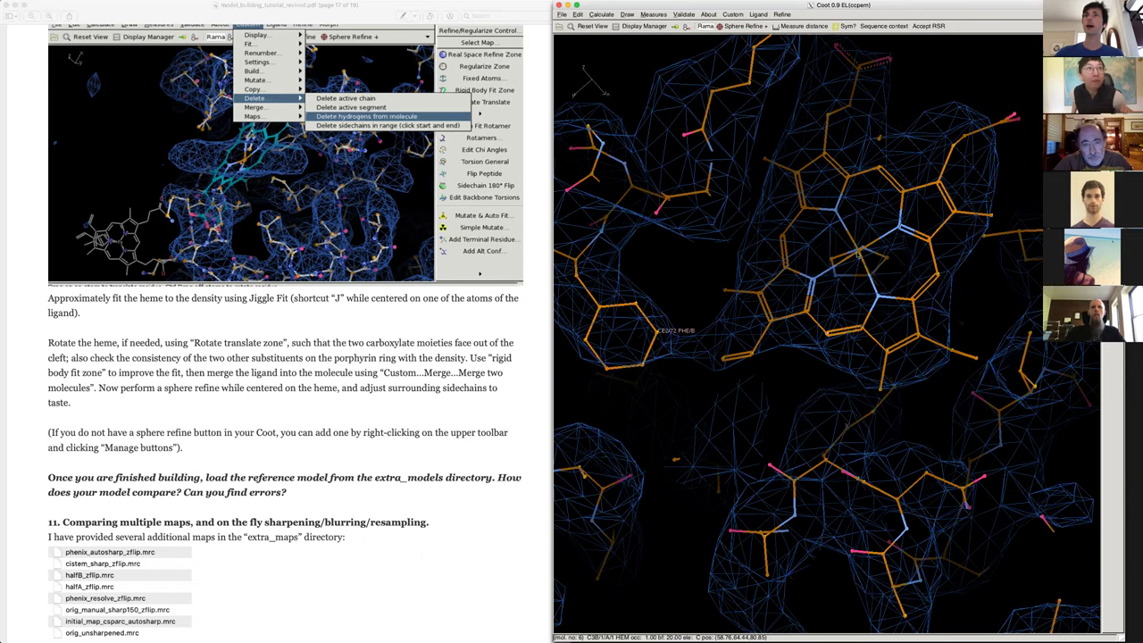
# - Sphere refine around the merged heme's iron together with the surrounding residues, accept it, and inspect the fit
pyautogui.middleClick(858, 253)
pyautogui.moveTo(828, 359); pyautogui.dragTo(787, 179)
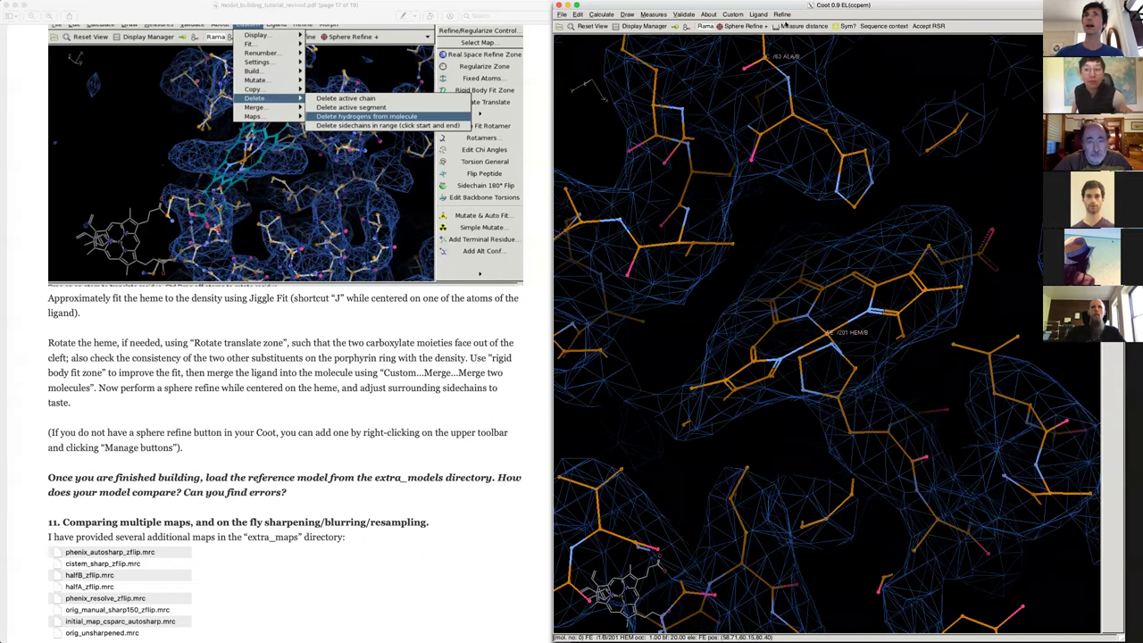
pyautogui.click(755, 26)
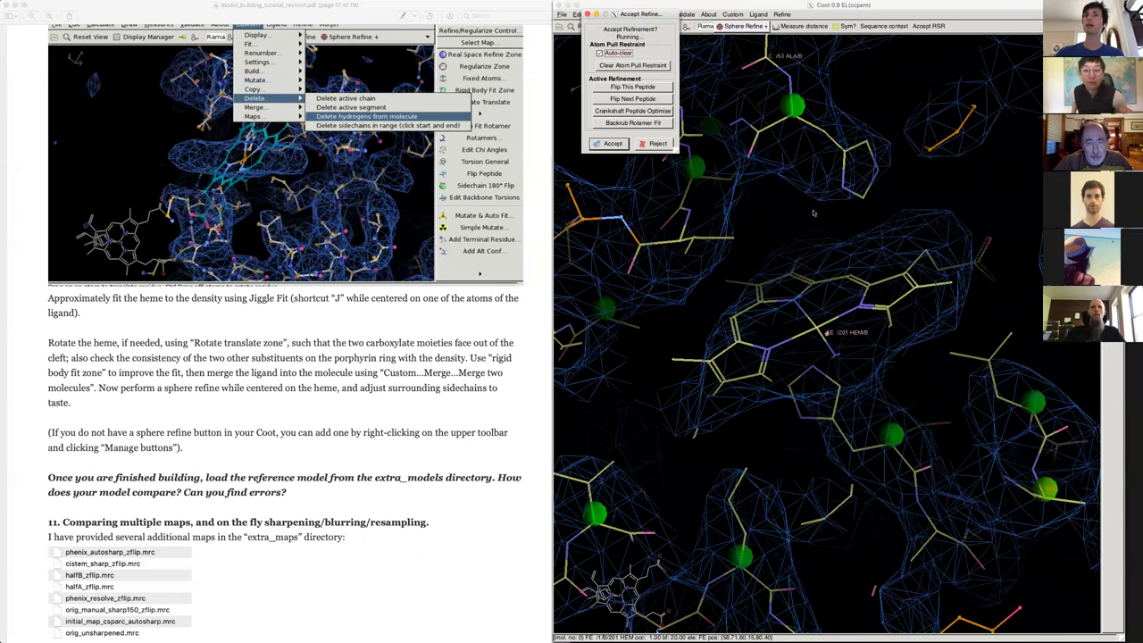
pyautogui.press('Return')
pyautogui.moveTo(811, 223); pyautogui.dragTo(842, 391)
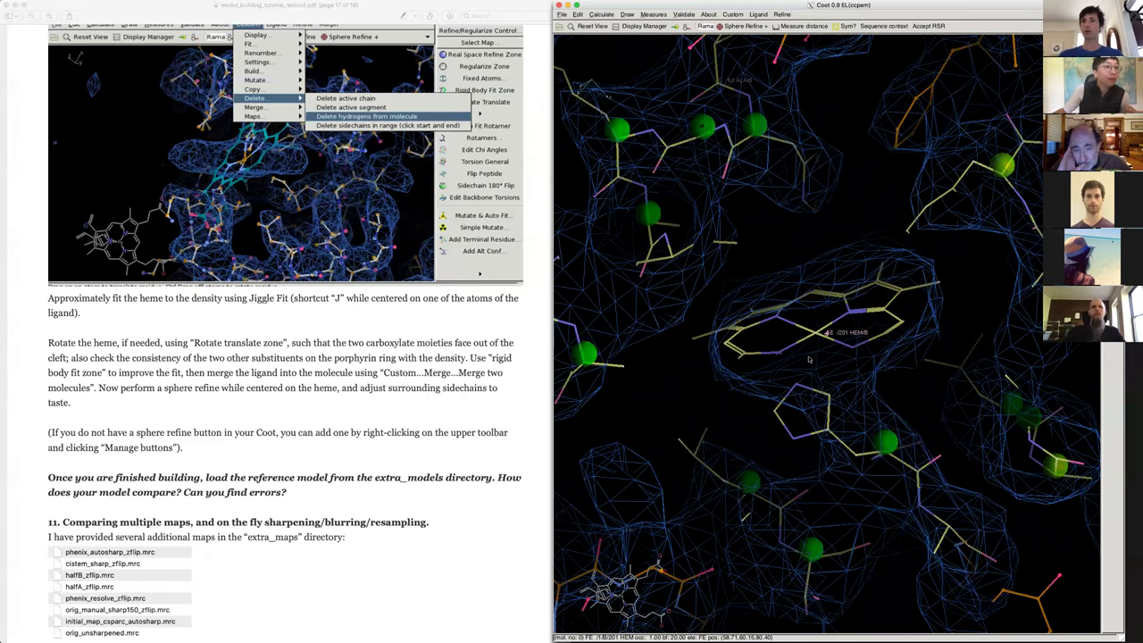
pyautogui.press('Return')
pyautogui.moveTo(610, 404); pyautogui.dragTo(879, 510)
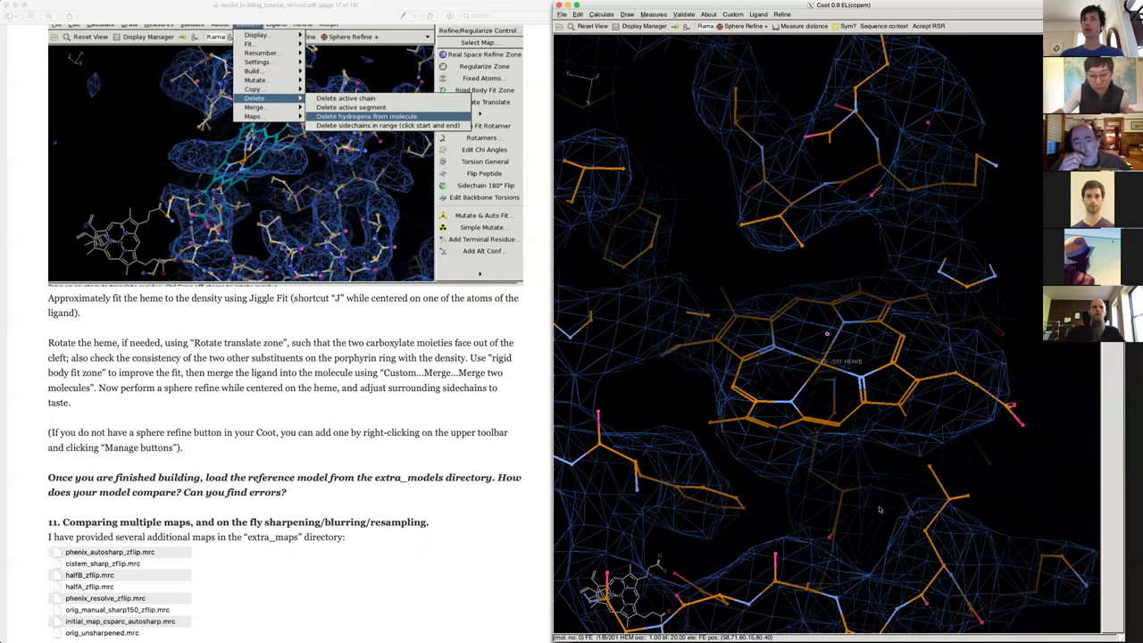
pyautogui.moveTo(787, 360); pyautogui.dragTo(851, 467)
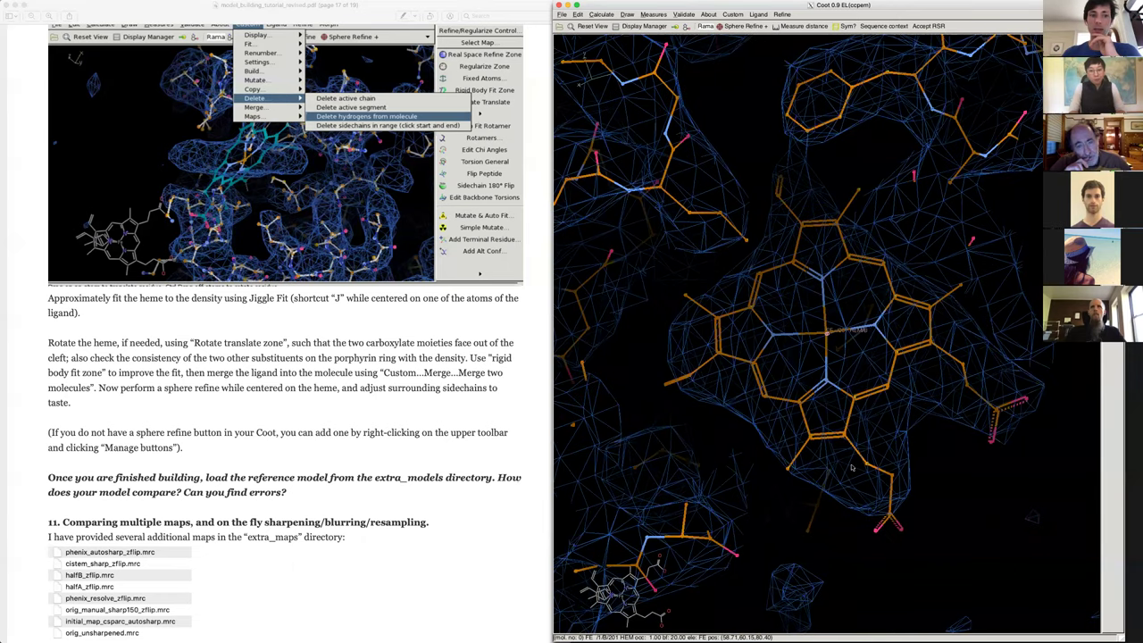
pyautogui.moveTo(841, 436); pyautogui.dragTo(907, 446)
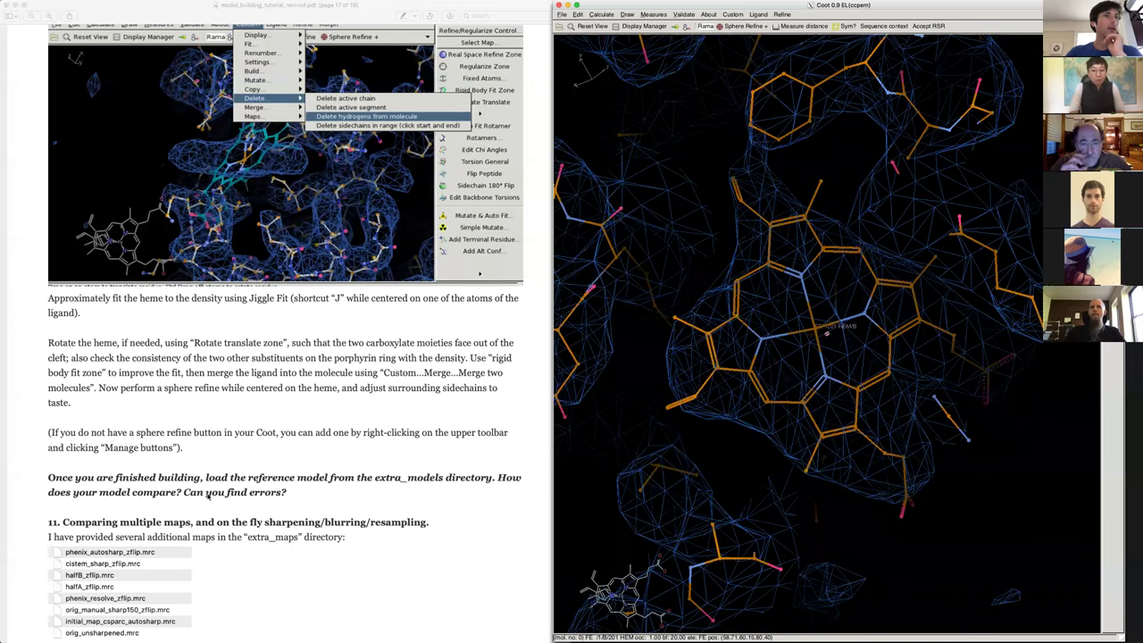
# - Load the coordinates file reference_model.pdb from the extra_models directory for comparison with the built model
pyautogui.scroll(-2, 208, 494)
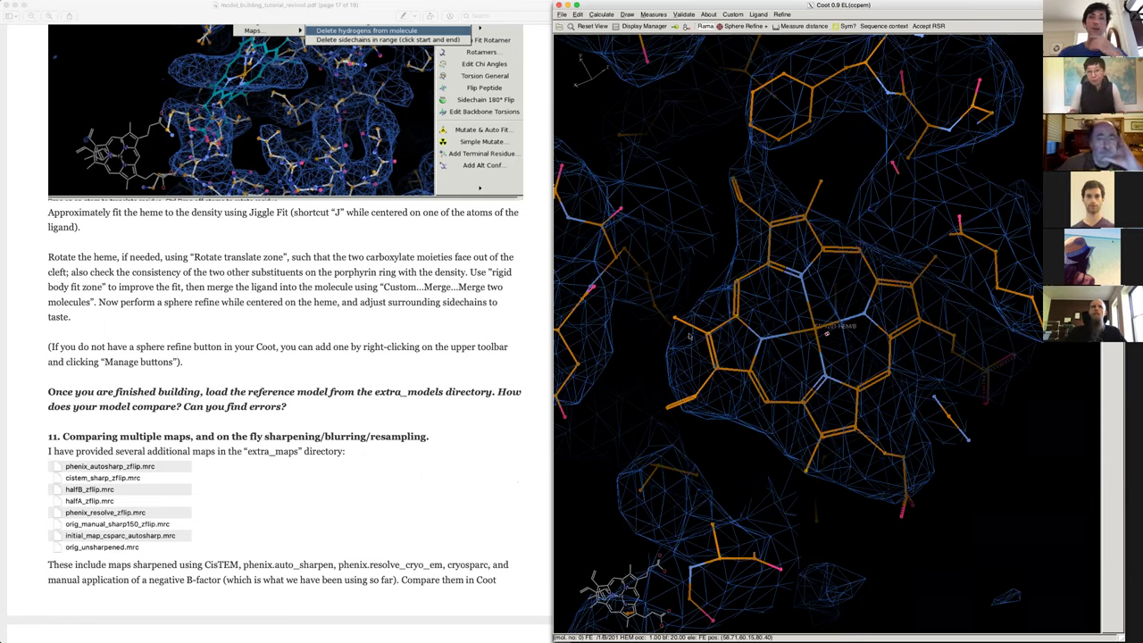
pyautogui.click(562, 15)
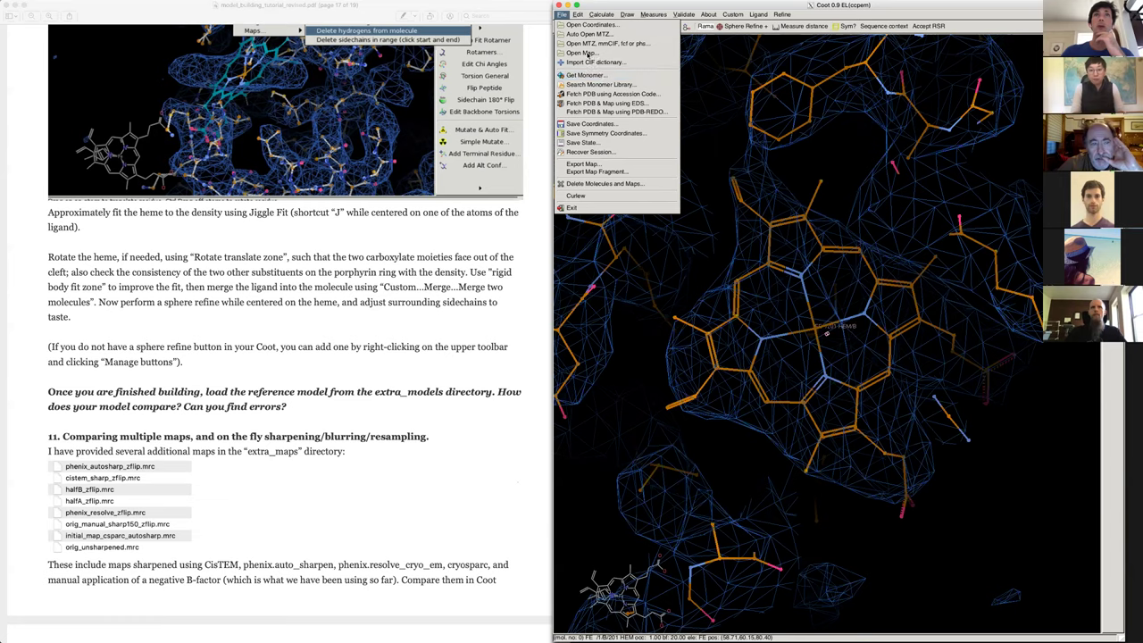
pyautogui.click(591, 25)
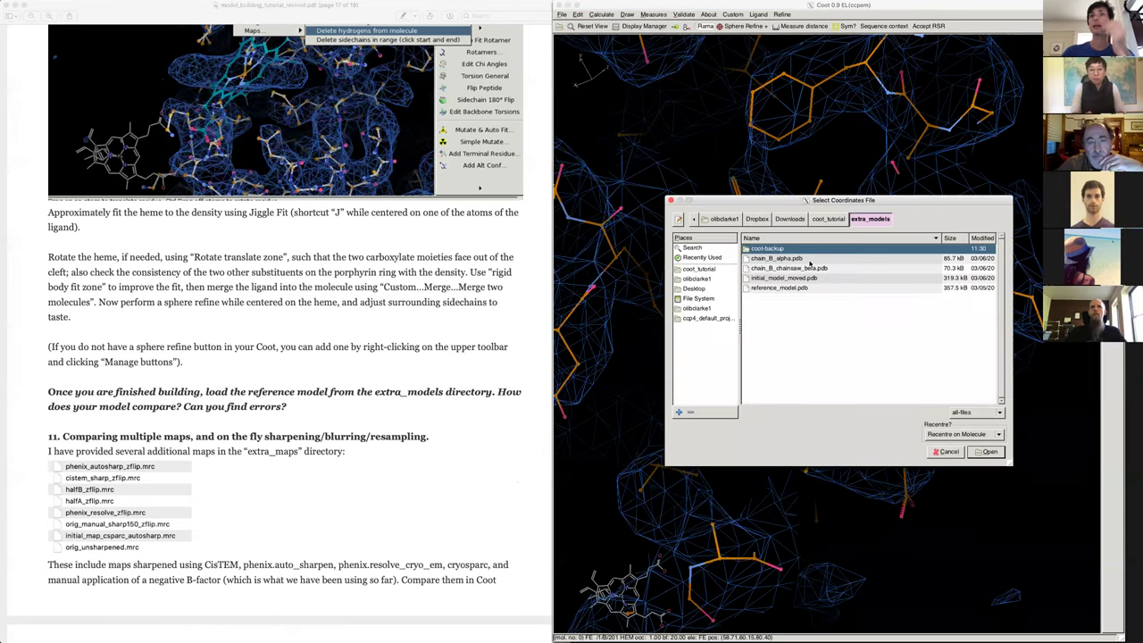
pyautogui.click(779, 288)
pyautogui.click(981, 452)
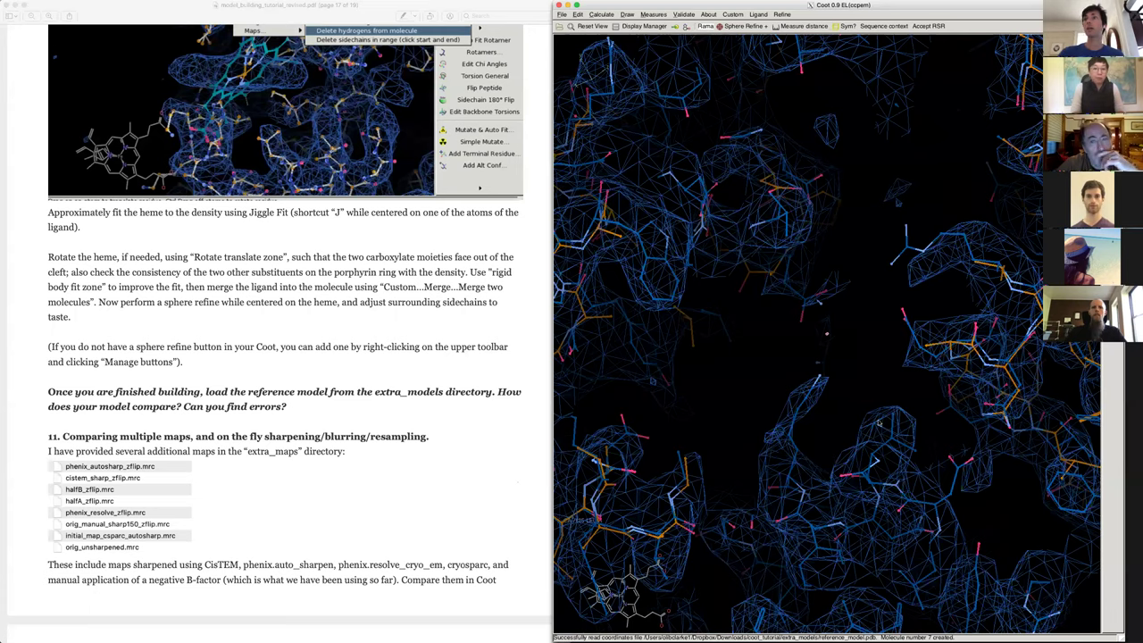
pyautogui.moveTo(878, 422); pyautogui.dragTo(820, 463, button='right')
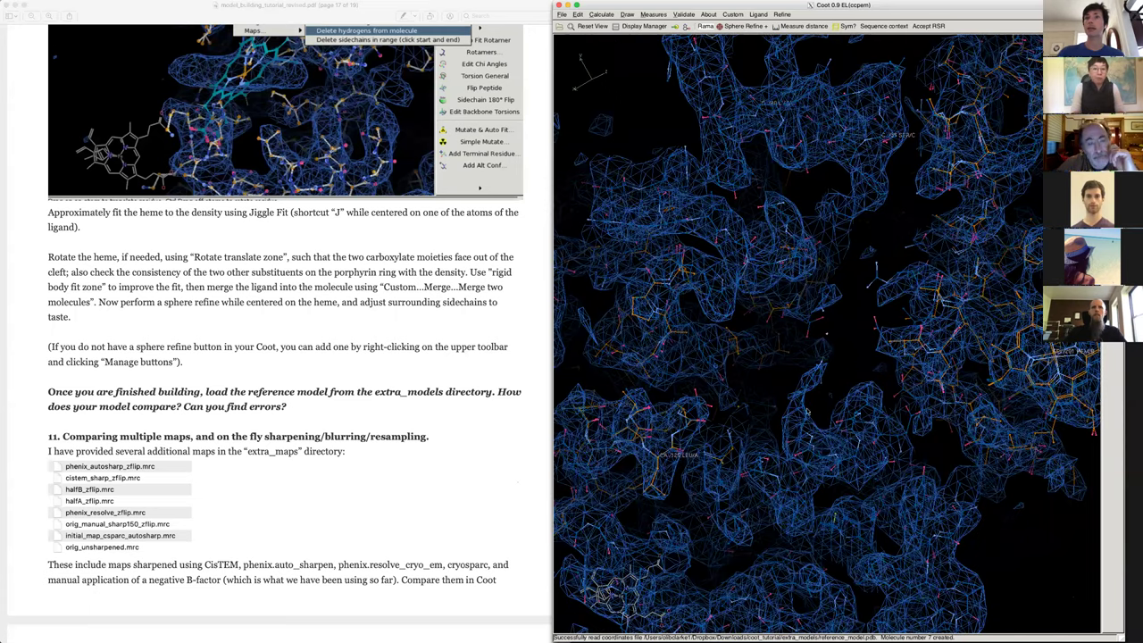
# - Compare the reference model's heme with the built heme and its surrounding residues against the density
pyautogui.hotkey('ctrl', 'l')
pyautogui.moveTo(776, 515); pyautogui.dragTo(842, 429)
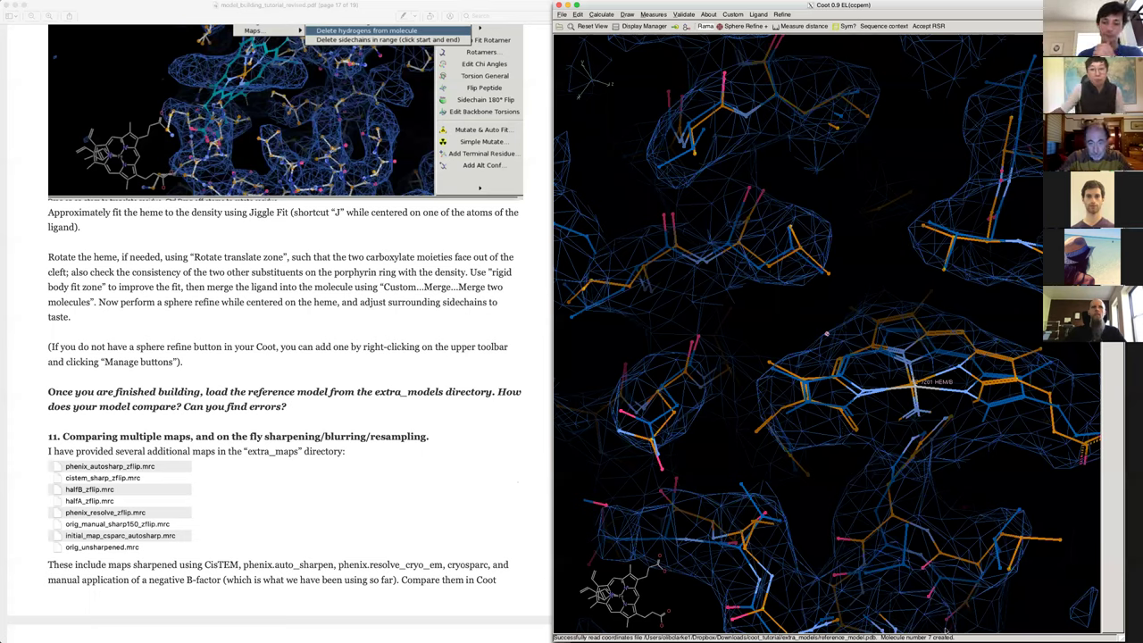
# - Switch to the tutorial PDF and read section 11 on comparing multiple maps and on-the-fly sharpening, blurring and resampling
pyautogui.click(291, 355)
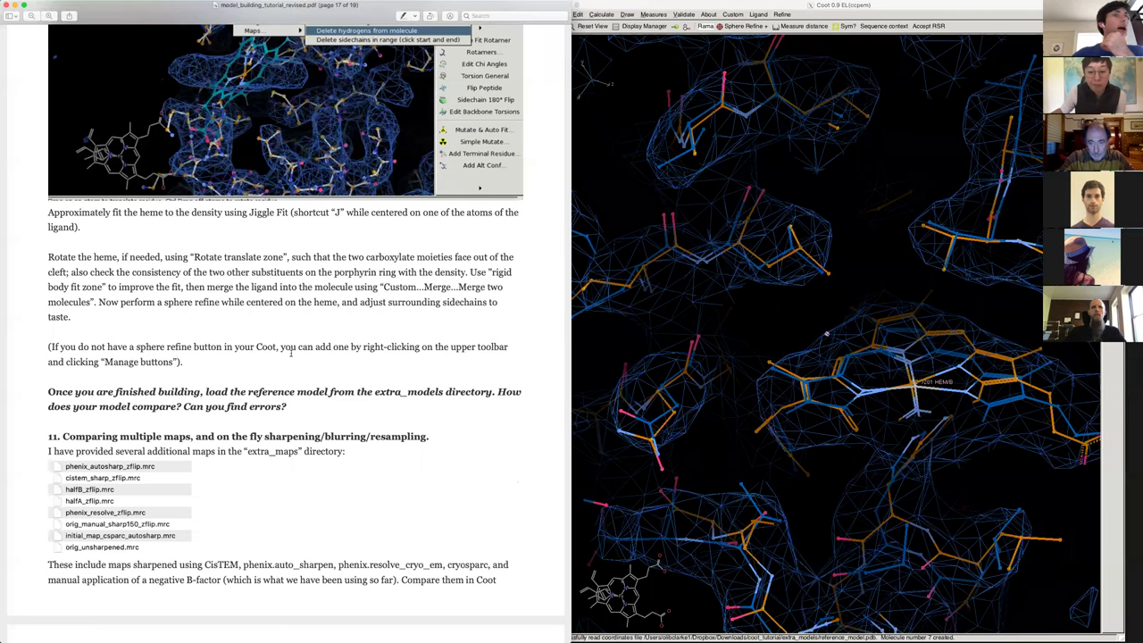
pyautogui.scroll(-6, 291, 354)
pyautogui.scroll(-3, 290, 352)
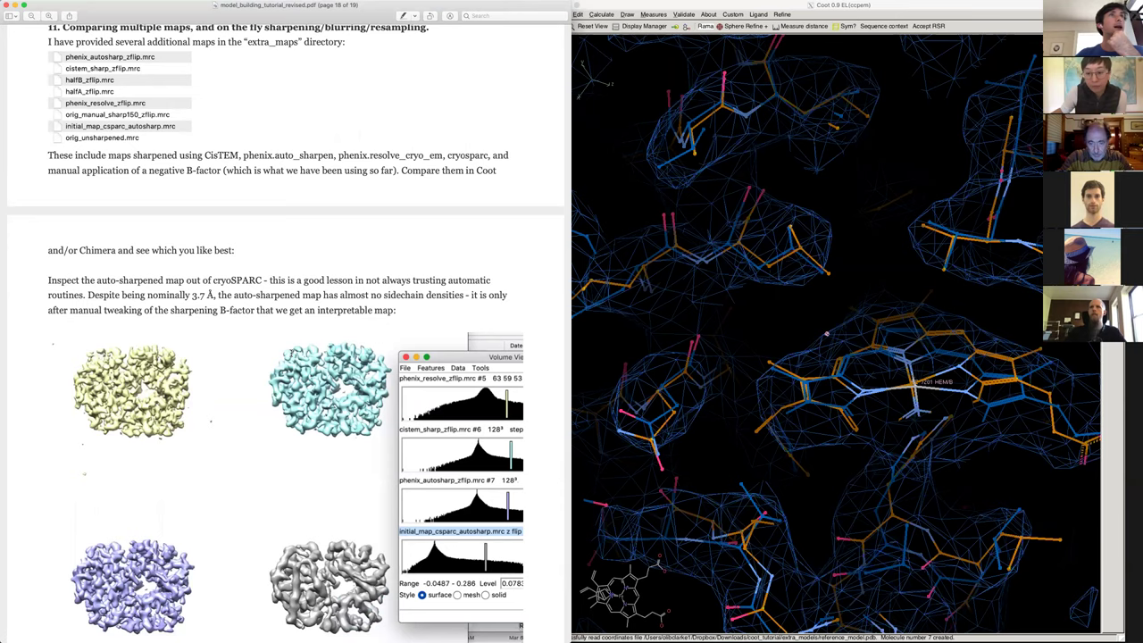
pyautogui.scroll(1, 219, 264)
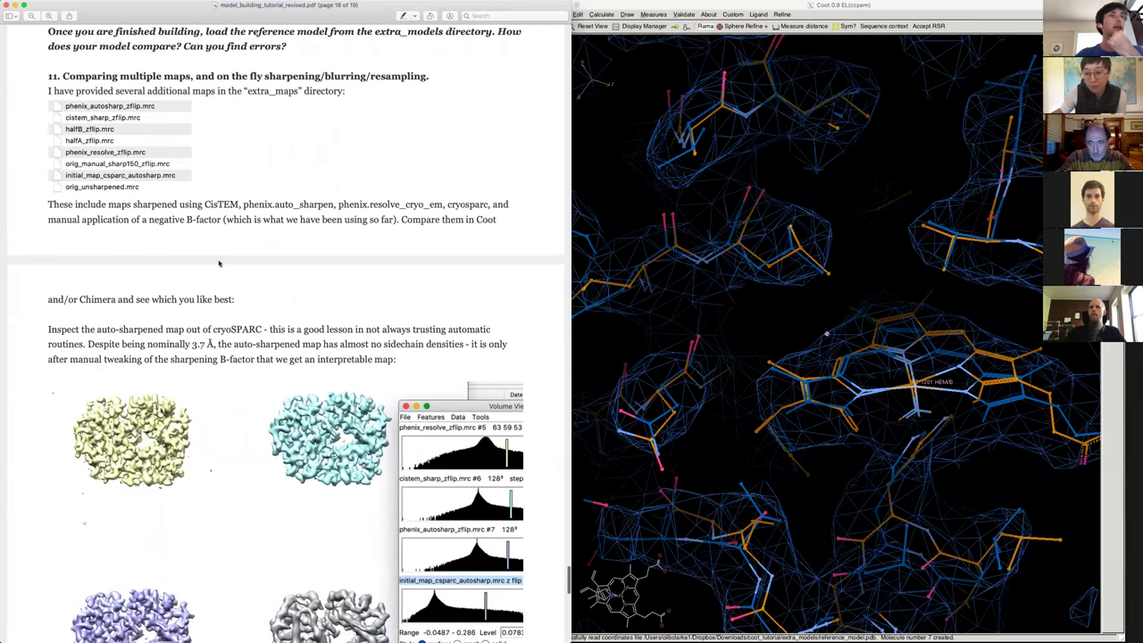
pyautogui.scroll(-1, 268, 232)
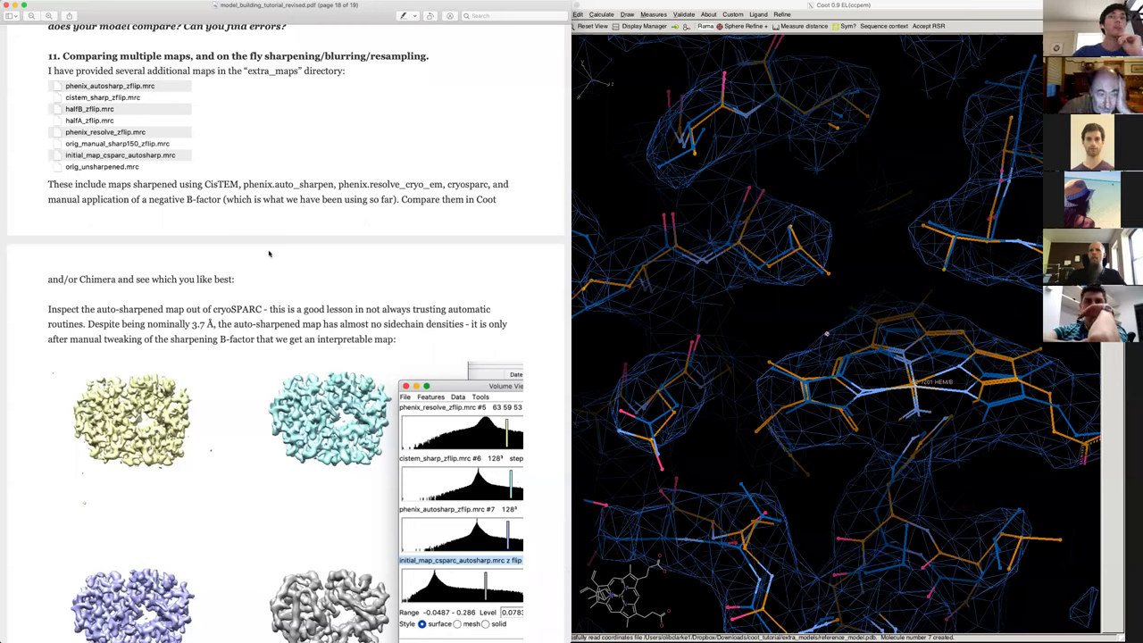
pyautogui.scroll(-1, 304, 276)
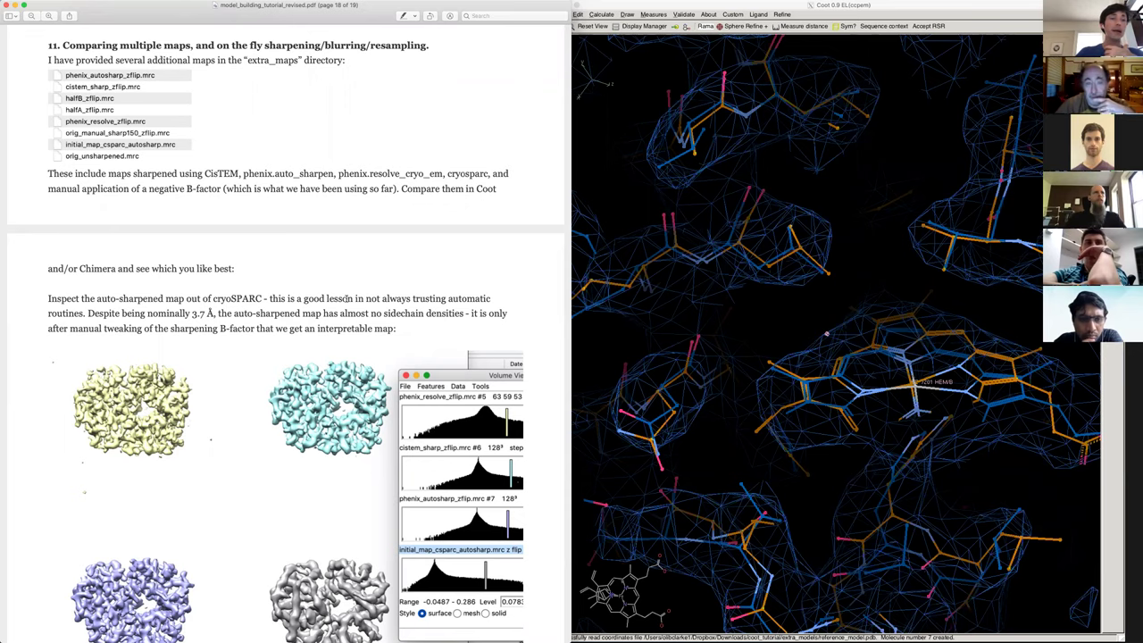
pyautogui.scroll(-5, 346, 298)
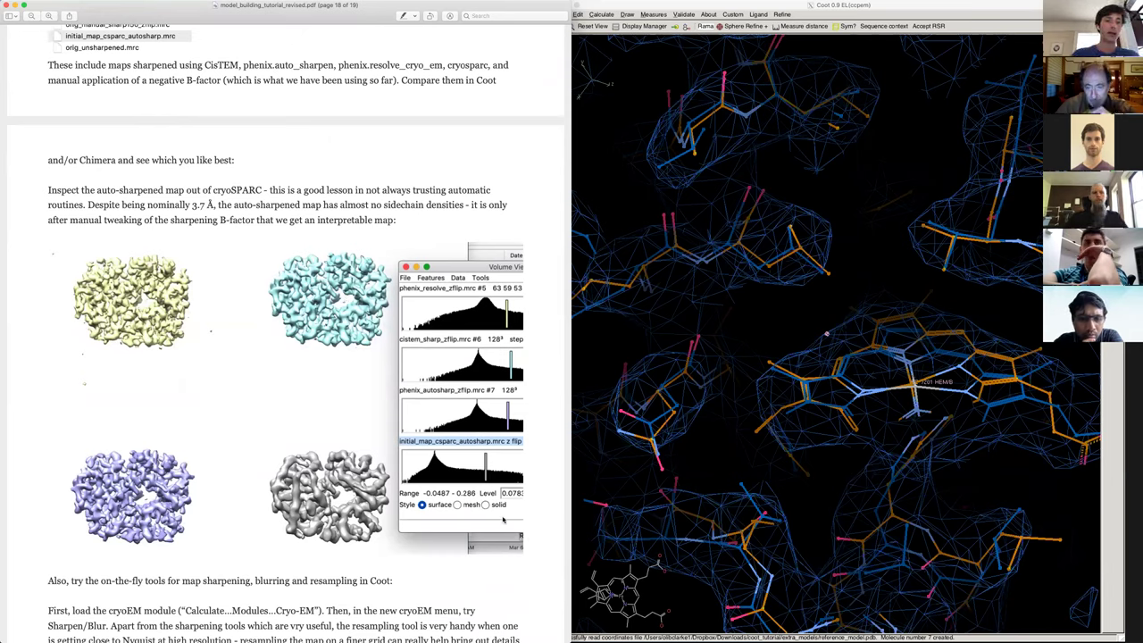
pyautogui.scroll(-3, 357, 527)
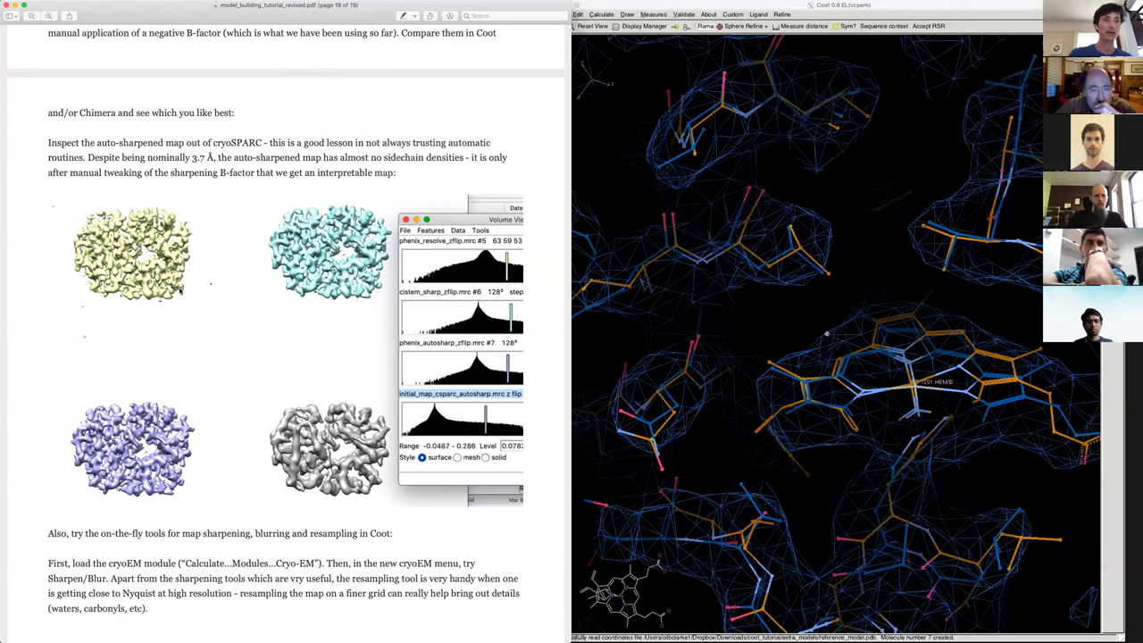
pyautogui.scroll(-1, 181, 291)
pyautogui.scroll(-5, 181, 291)
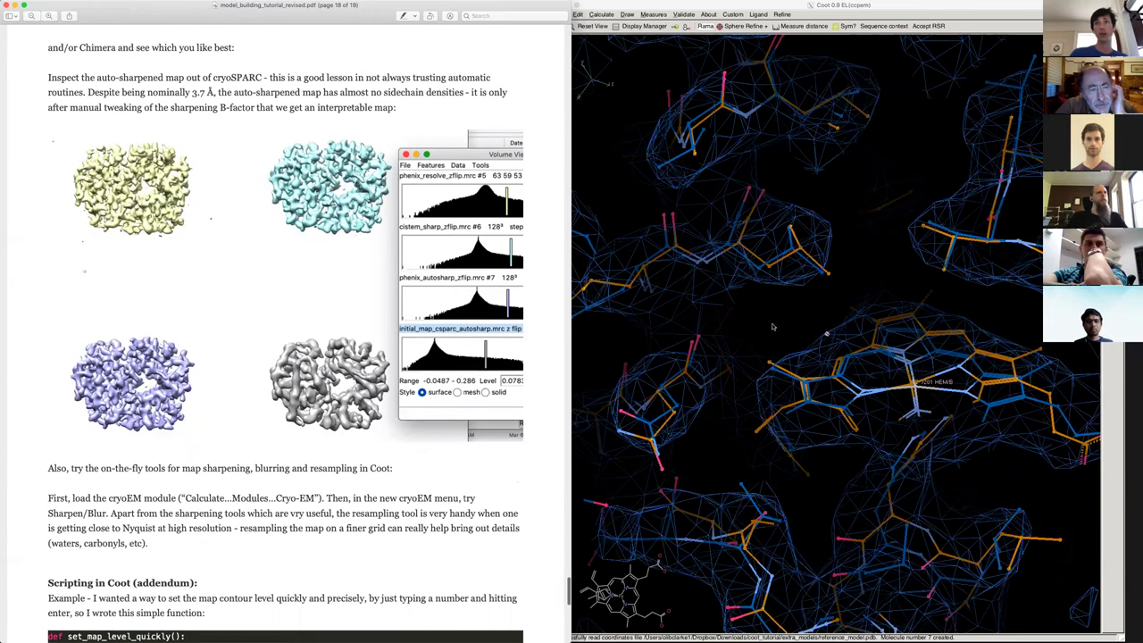
# - Switch back to Coot and load the Cryo-EM module
pyautogui.click(773, 329)
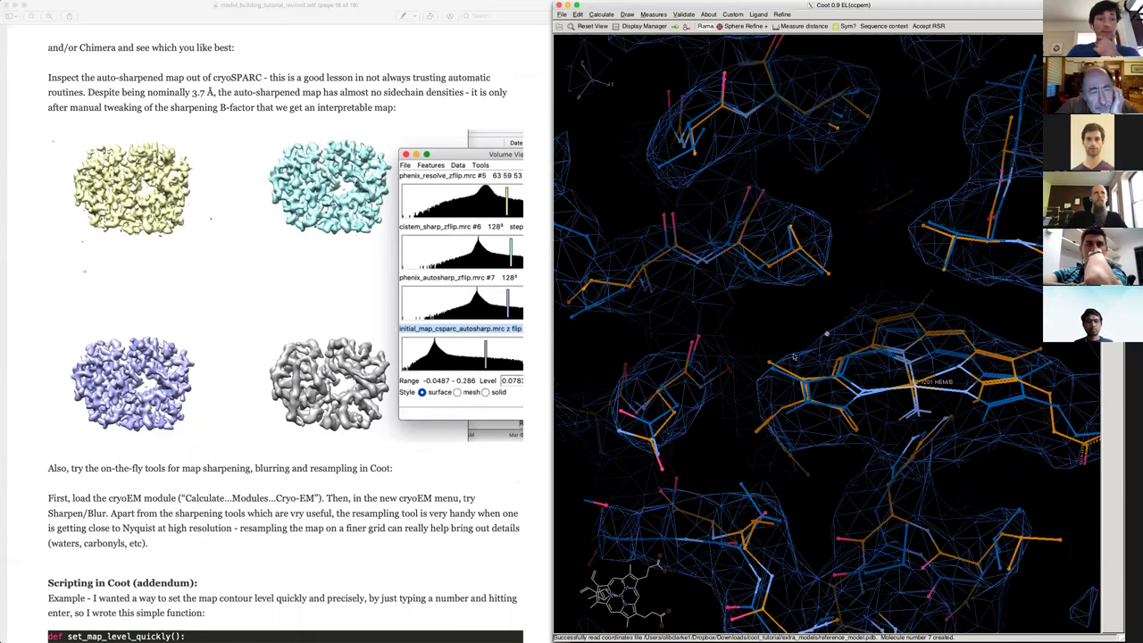
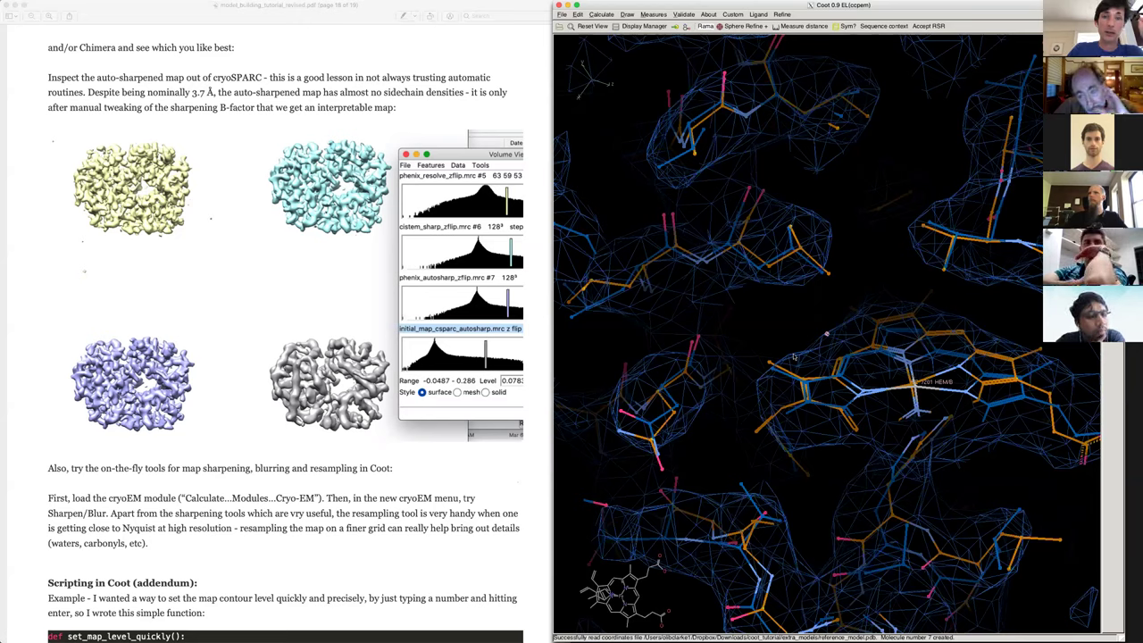
pyautogui.moveTo(794, 357); pyautogui.dragTo(994, 251, button='right')
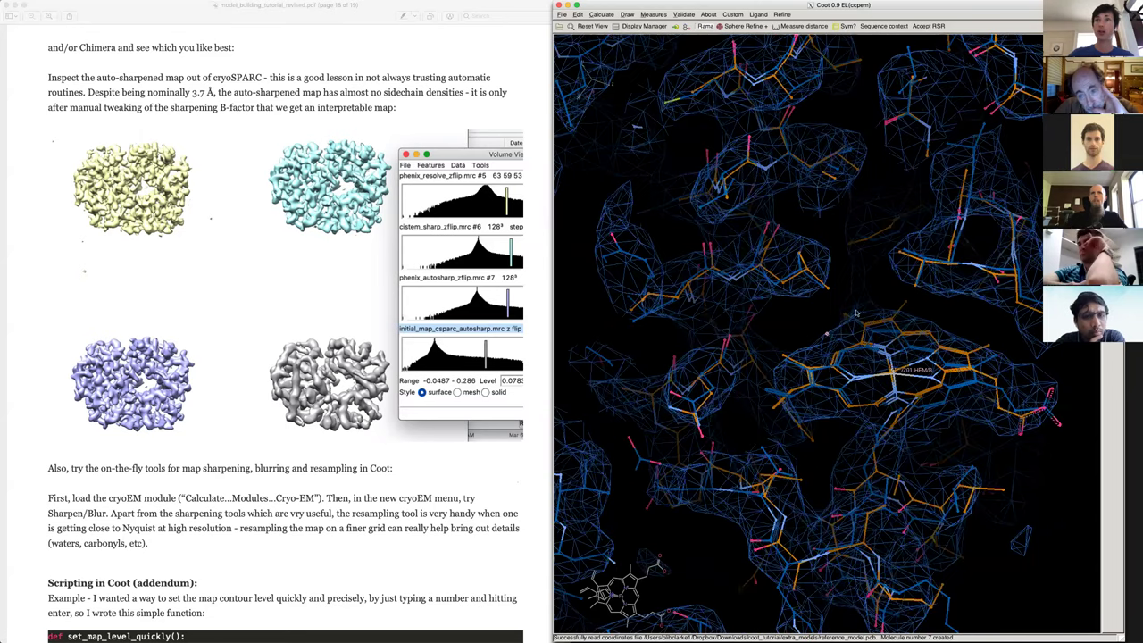
pyautogui.moveTo(816, 279); pyautogui.dragTo(738, 26, button='right')
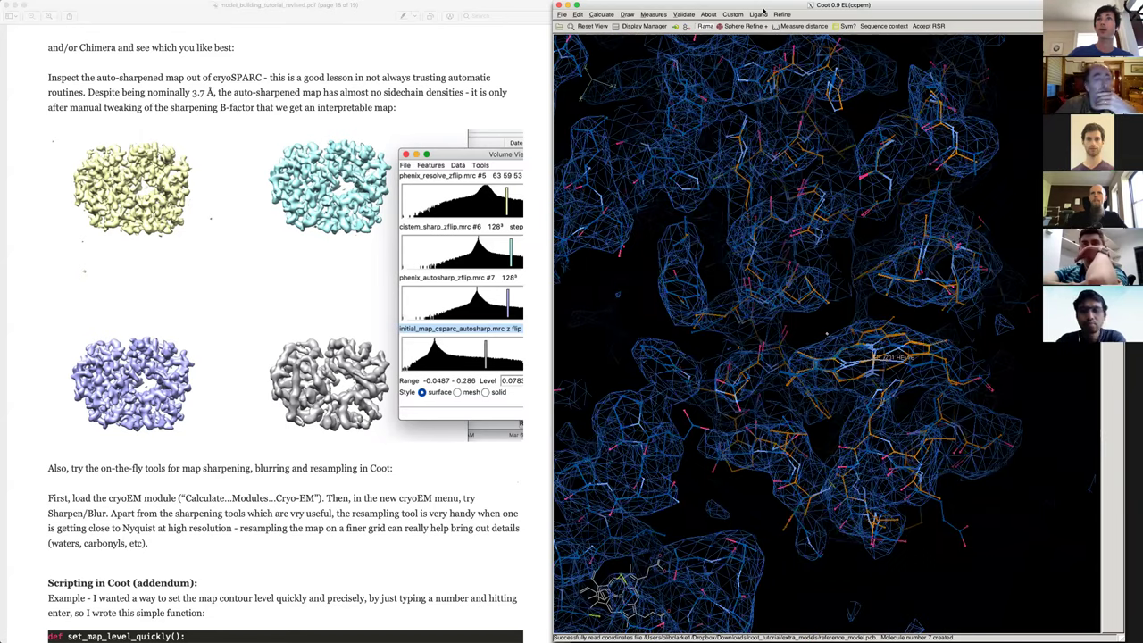
pyautogui.moveTo(767, 4); pyautogui.dragTo(779, 4)
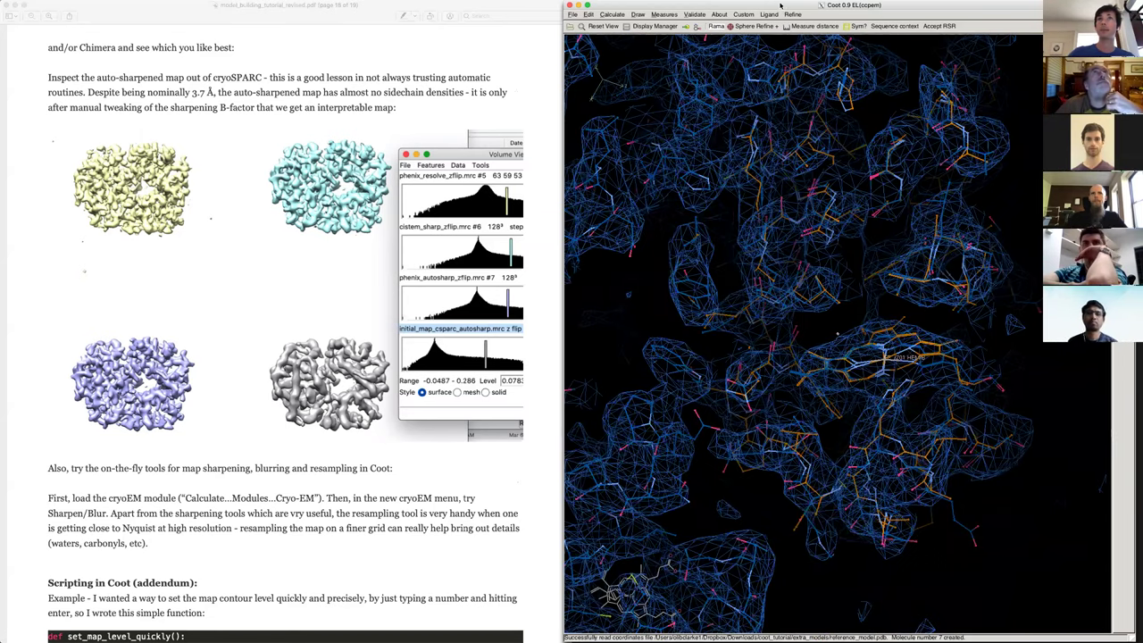
pyautogui.click(613, 14)
pyautogui.moveTo(573, 14)
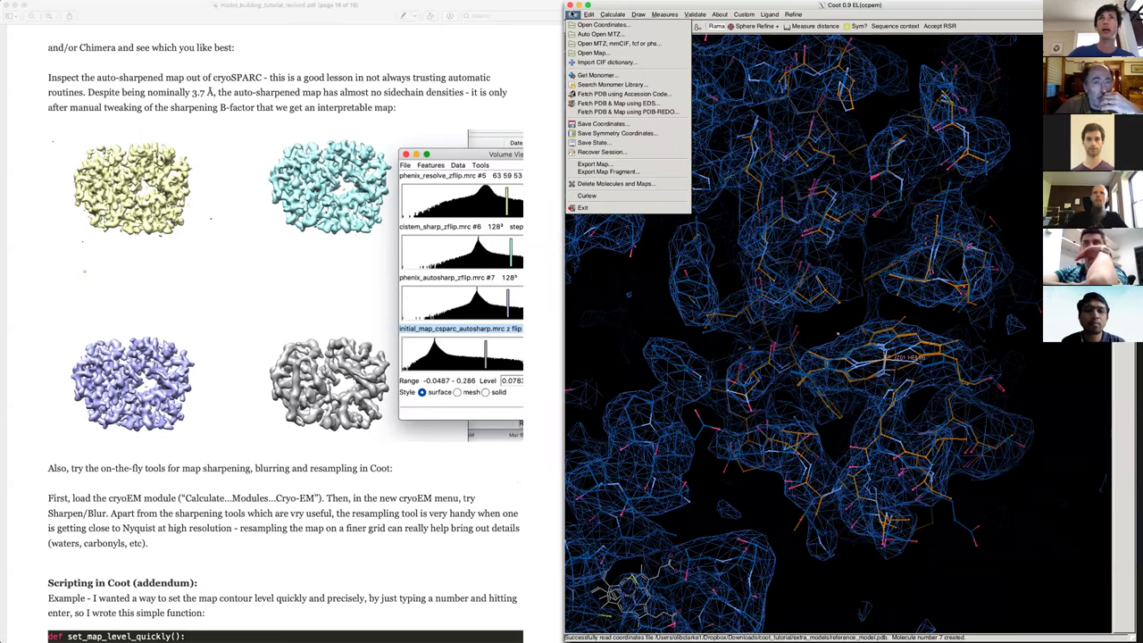
pyautogui.click(827, 7)
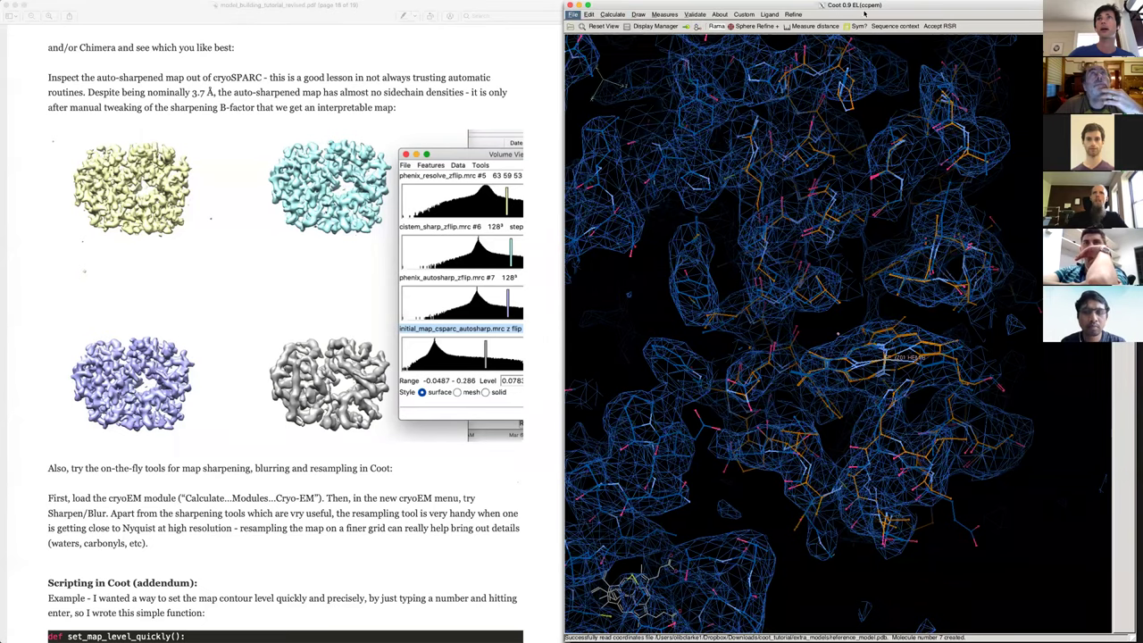
pyautogui.moveTo(827, 6); pyautogui.dragTo(818, 65)
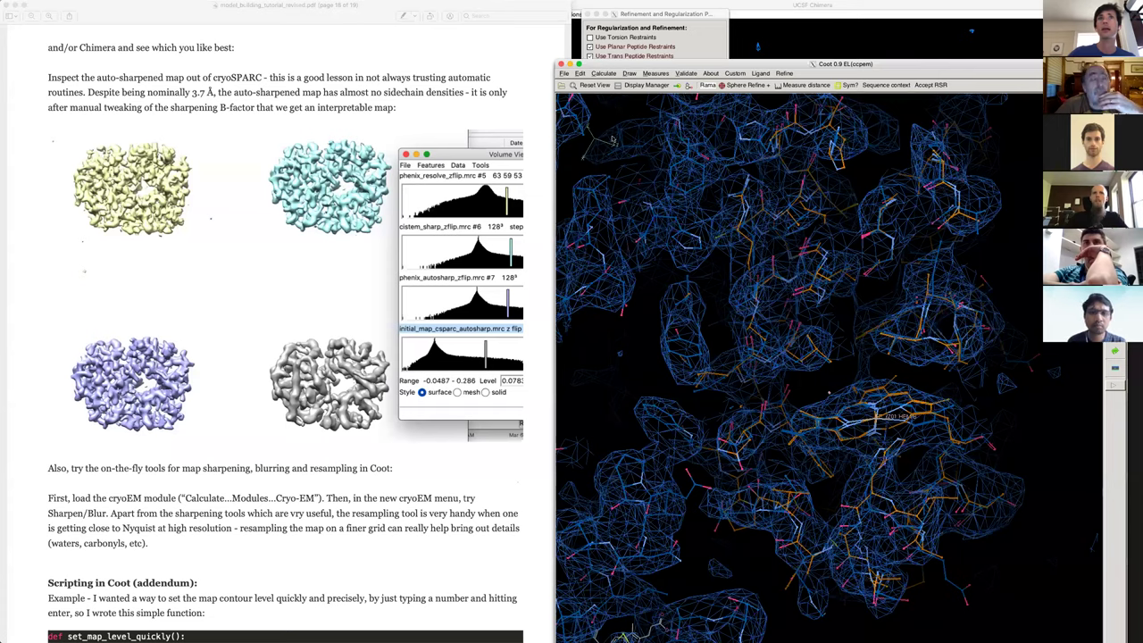
pyautogui.click(610, 107)
pyautogui.moveTo(650, 221)
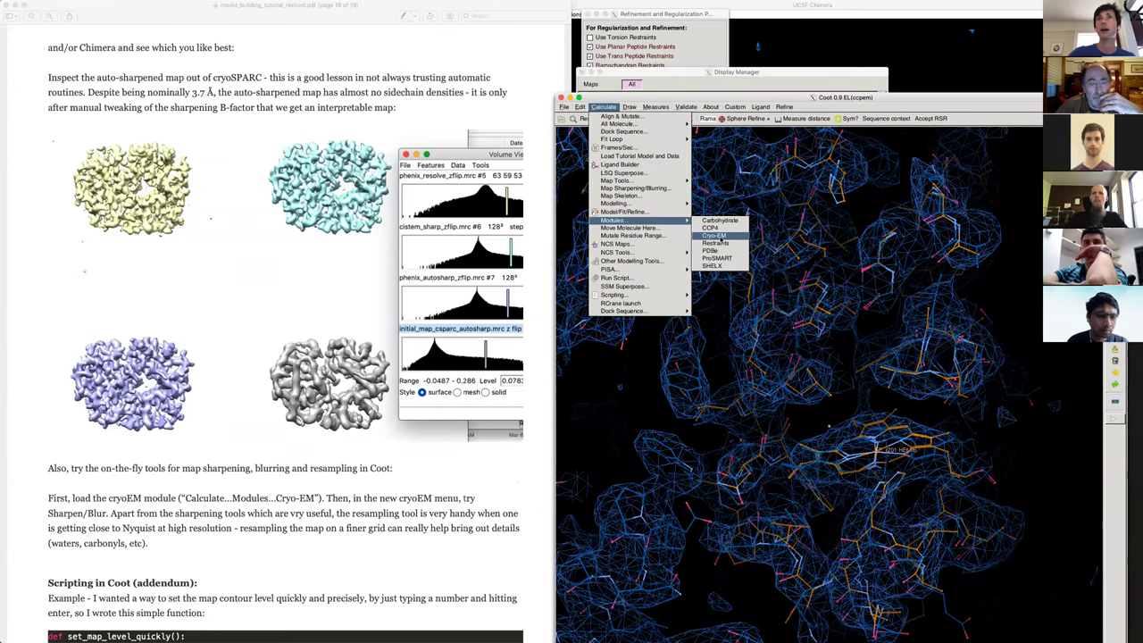
pyautogui.click(714, 236)
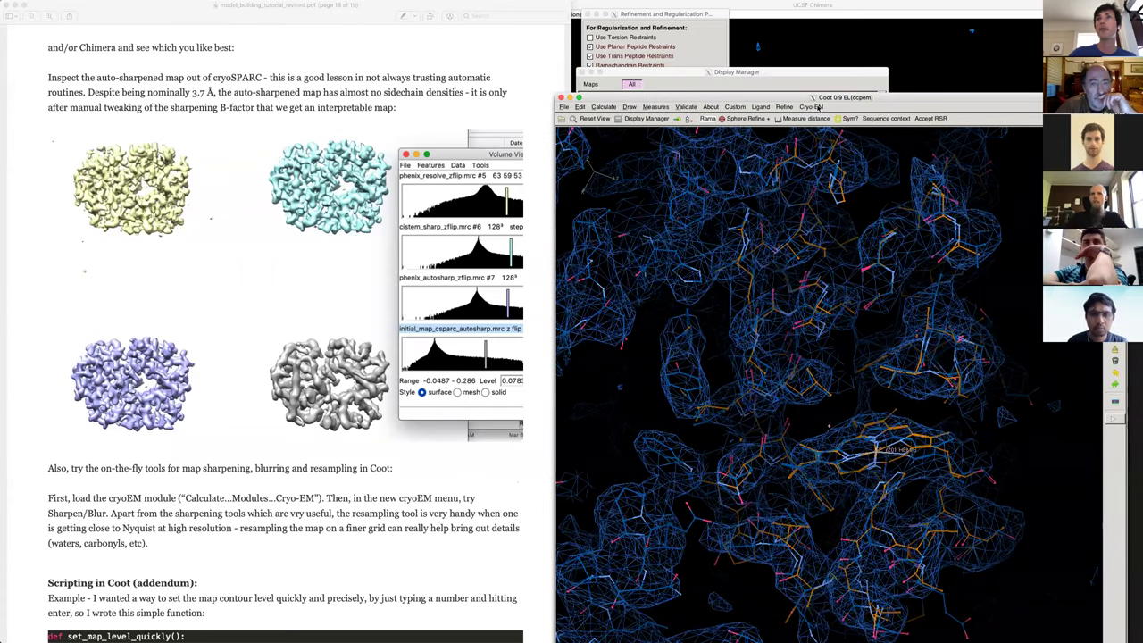
# - Make a blurred copy of orig_manual_sharp150_zflip.mrc with a Sharpen/Blur value of 100, without resampling, as the new refinement map
pyautogui.click(817, 107)
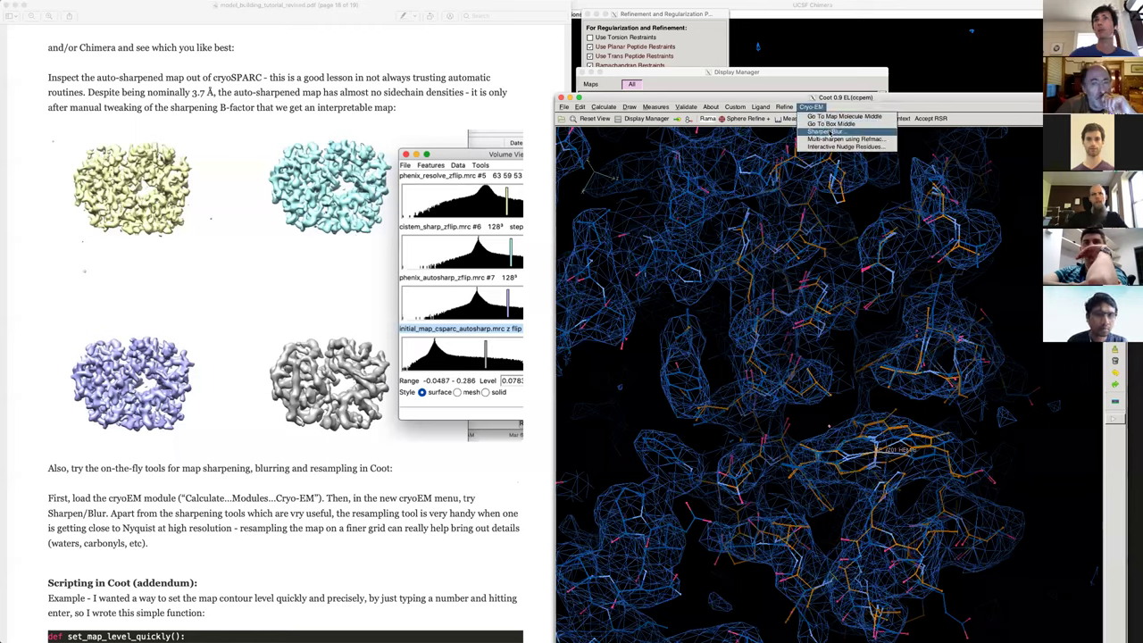
pyautogui.click(821, 131)
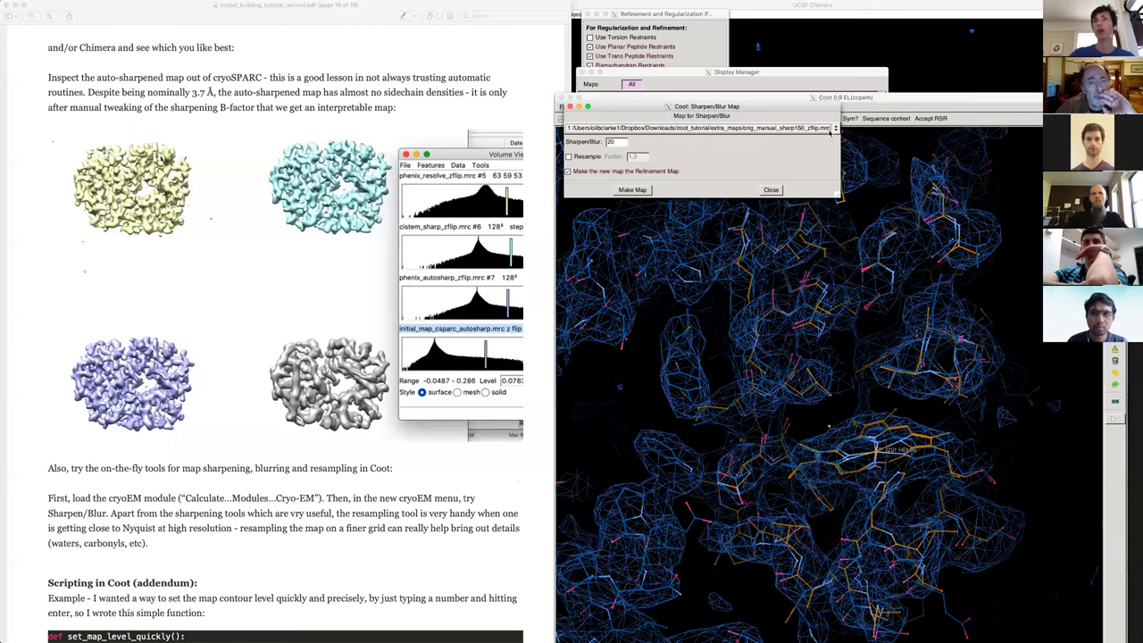
pyautogui.doubleClick(619, 141)
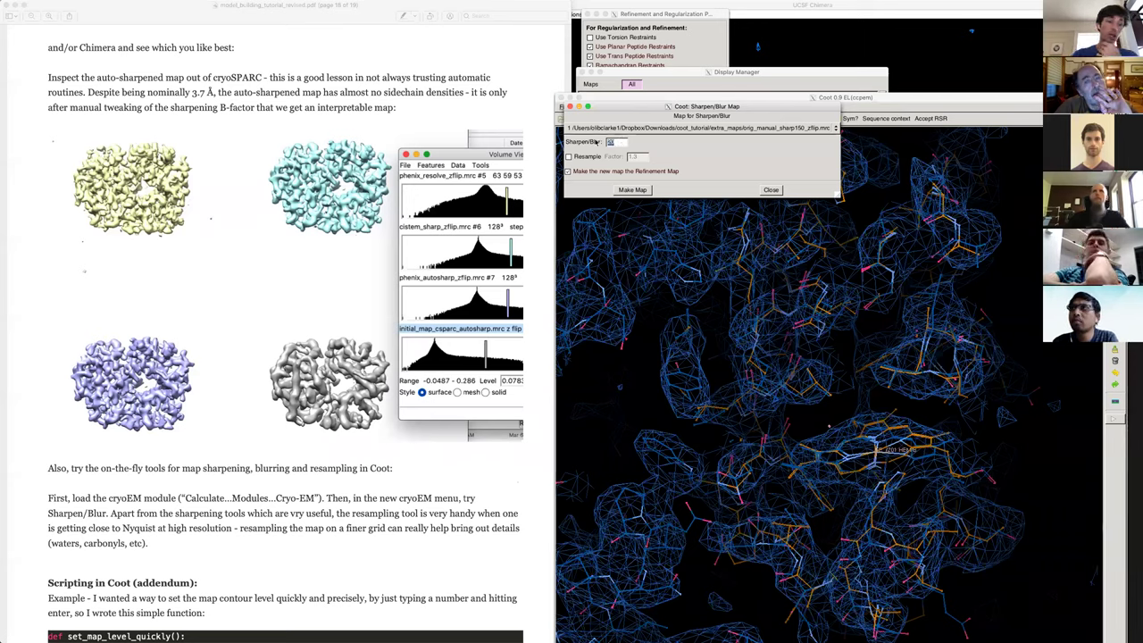
pyautogui.write('50')
pyautogui.click(642, 189)
pyautogui.write('100')
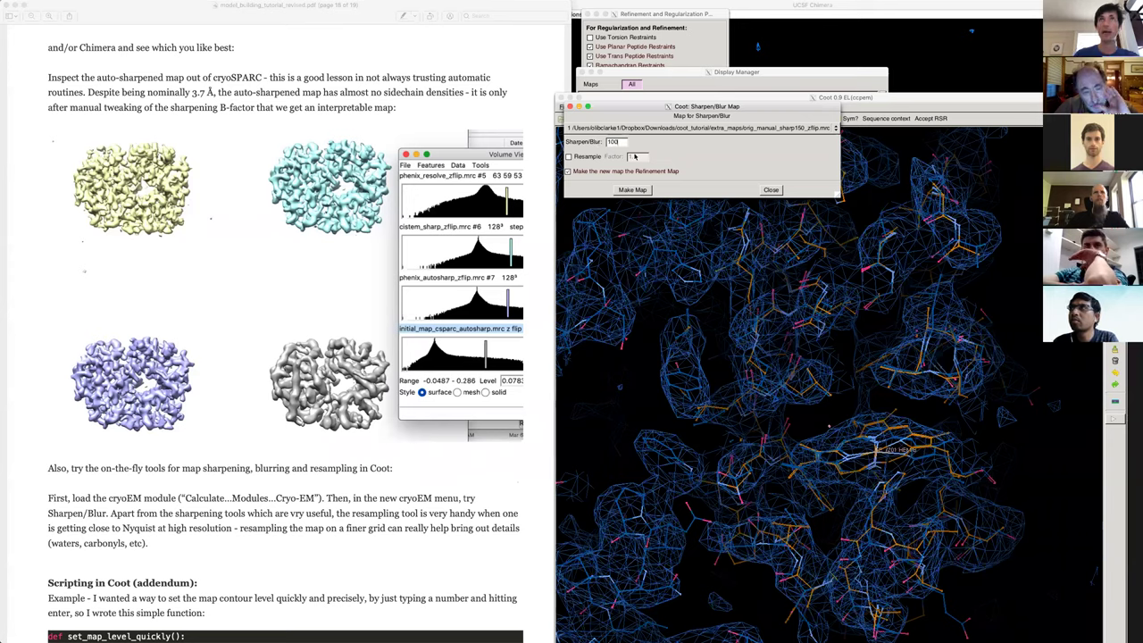
pyautogui.click(640, 190)
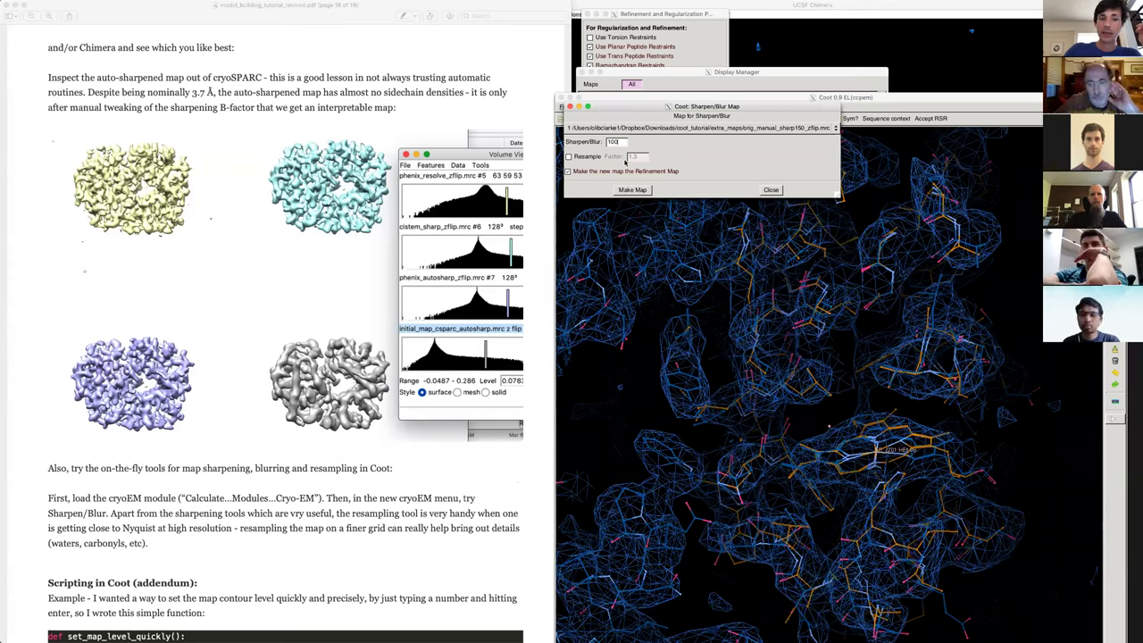
pyautogui.click(586, 156)
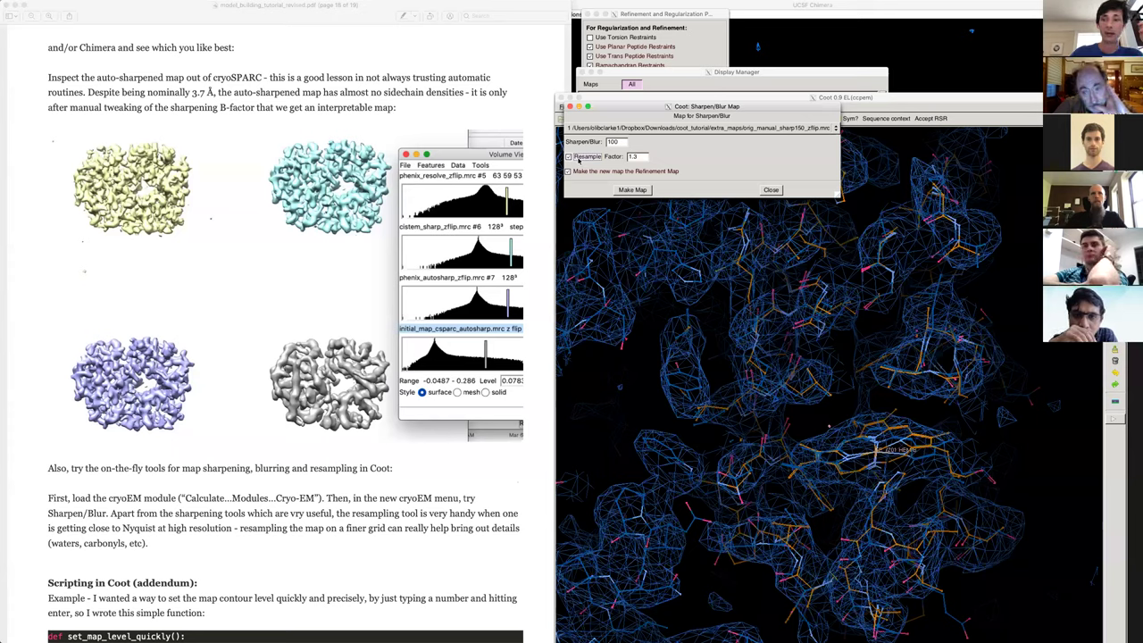
pyautogui.click(580, 158)
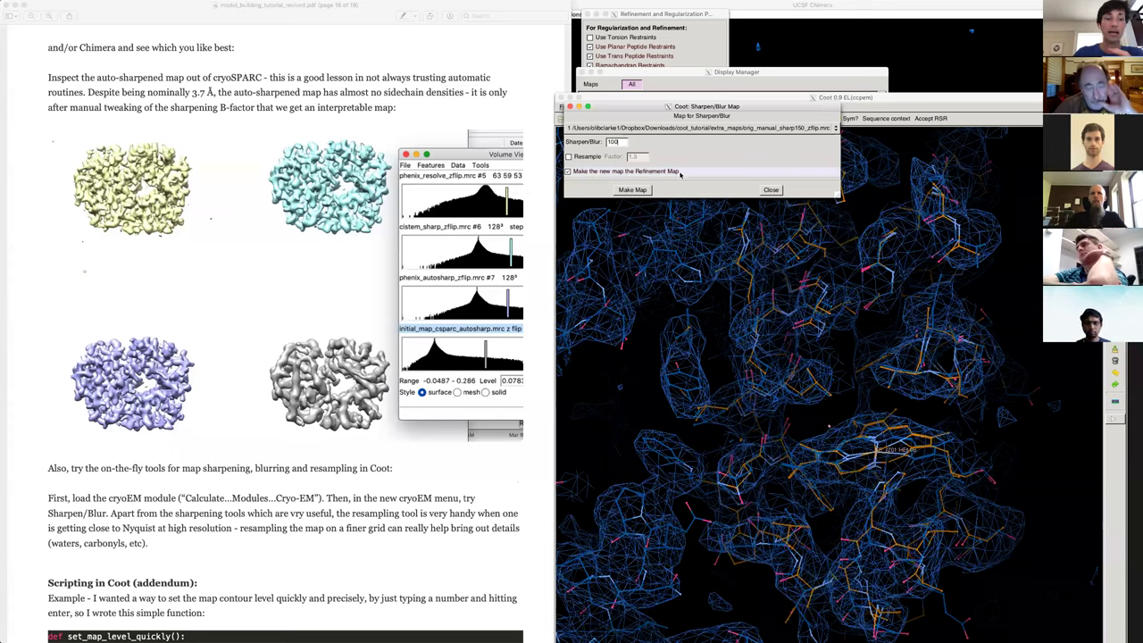
pyautogui.click(638, 190)
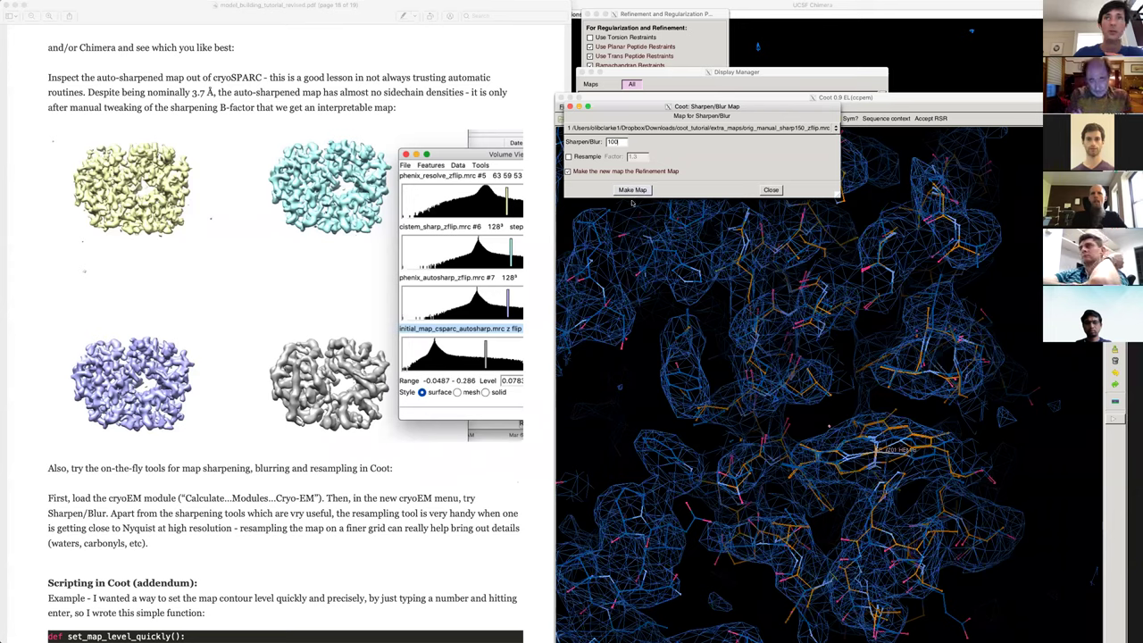
pyautogui.click(632, 190)
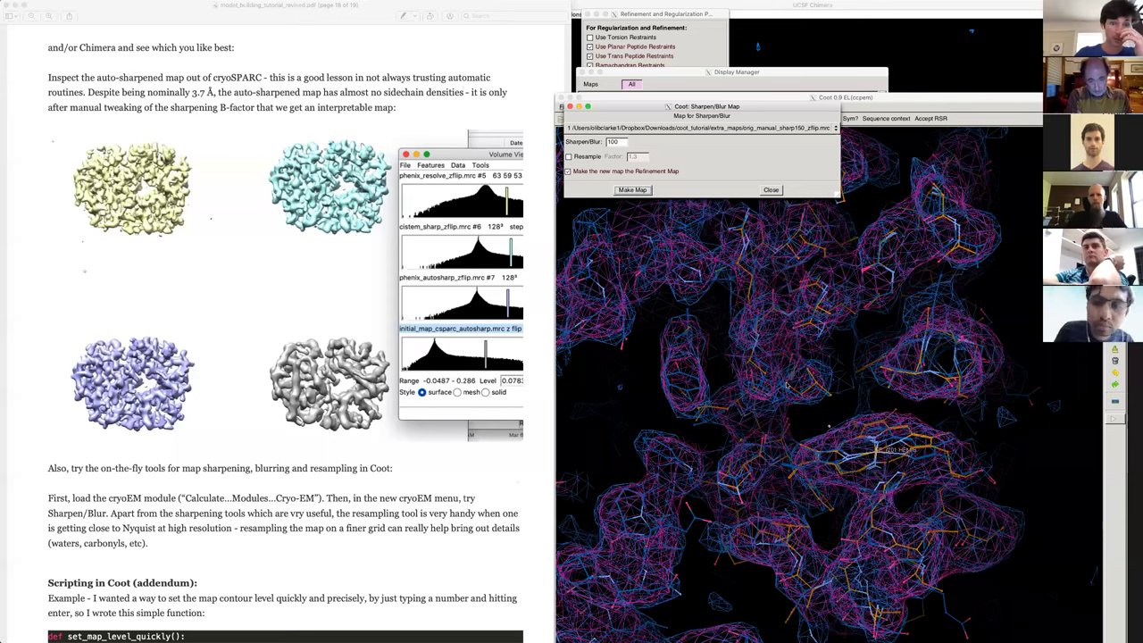
# - Alternate between the original and blurred maps and compare their density around the heme
pyautogui.click(886, 436)
pyautogui.press('?')
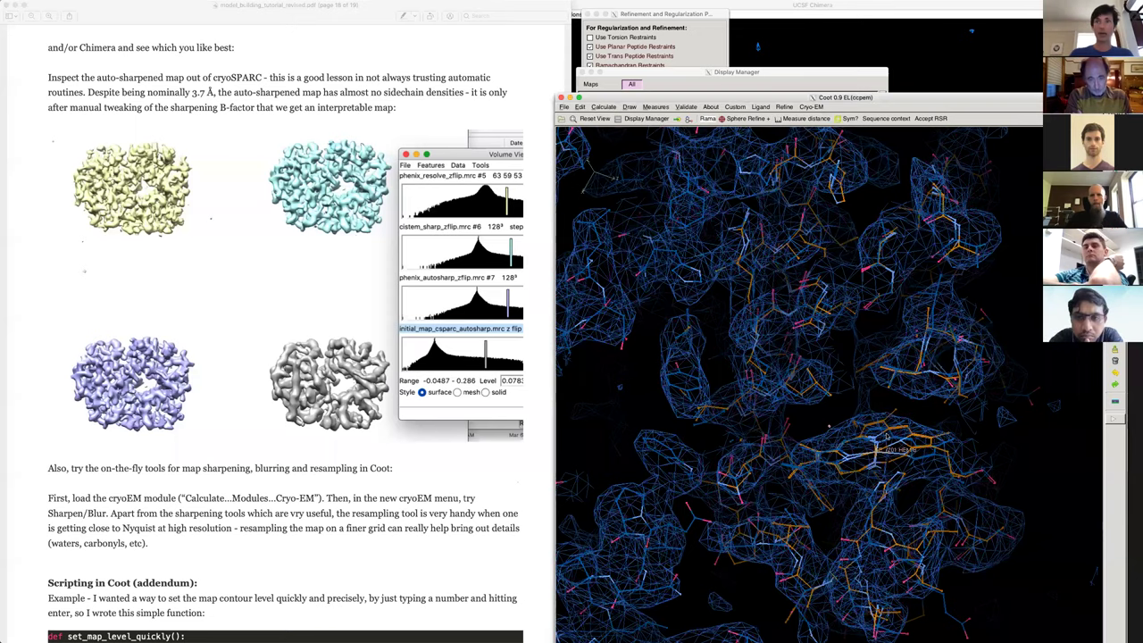
pyautogui.press('?')
pyautogui.moveTo(886, 436); pyautogui.dragTo(765, 393)
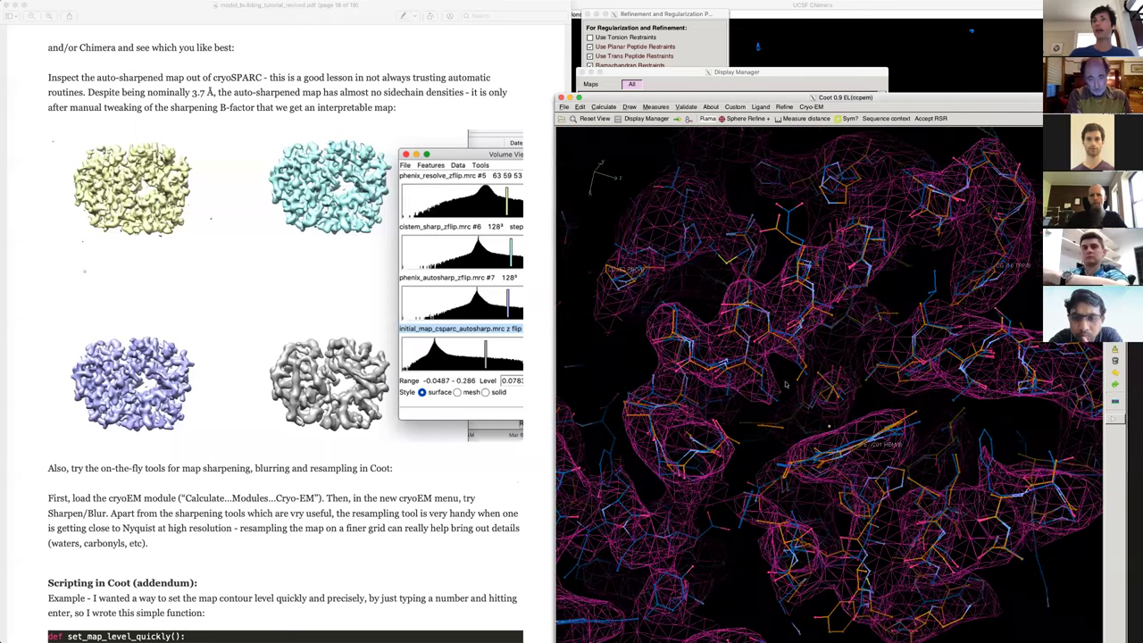
# - Cycle repeatedly between the displayed maps to compare the original and blurred density across the whole molecule
pyautogui.moveTo(715, 369); pyautogui.dragTo(811, 395, button='right')
pyautogui.press('?')
pyautogui.press('?')
pyautogui.press('?')
pyautogui.press('?')
pyautogui.press('?')
pyautogui.press('?')
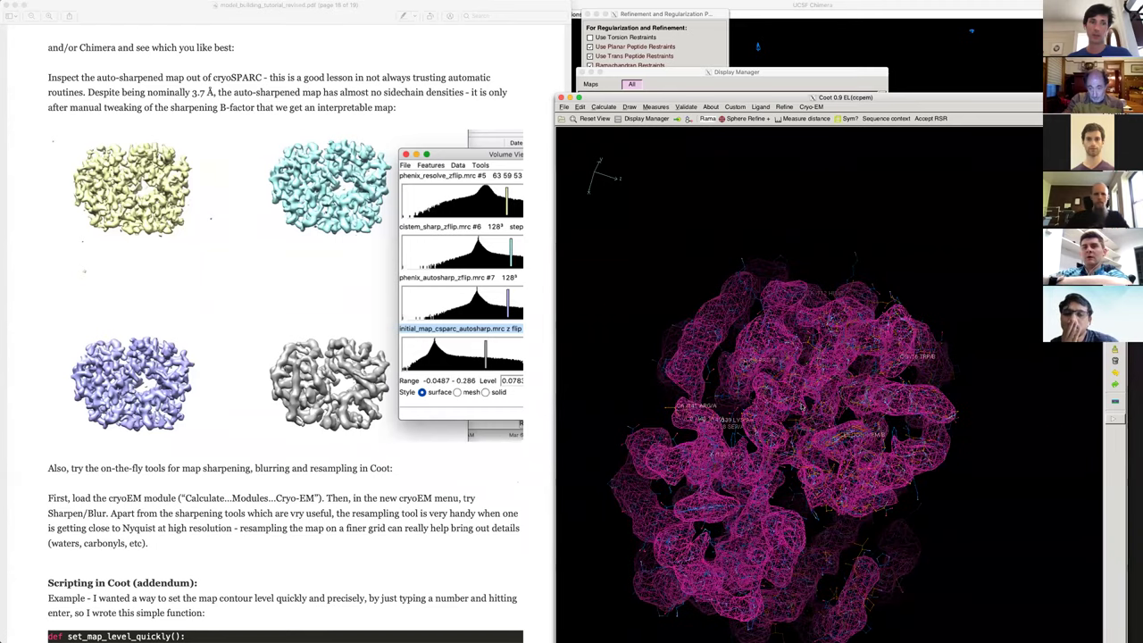
pyautogui.press('`')
pyautogui.hotkey('shift', '/')
pyautogui.hotkey('shift', '/')
pyautogui.hotkey('shift', '/')
pyautogui.hotkey('shift', '/')
pyautogui.hotkey('shift', '/')
pyautogui.hotkey('shift', '/')
pyautogui.hotkey('shift', '/')
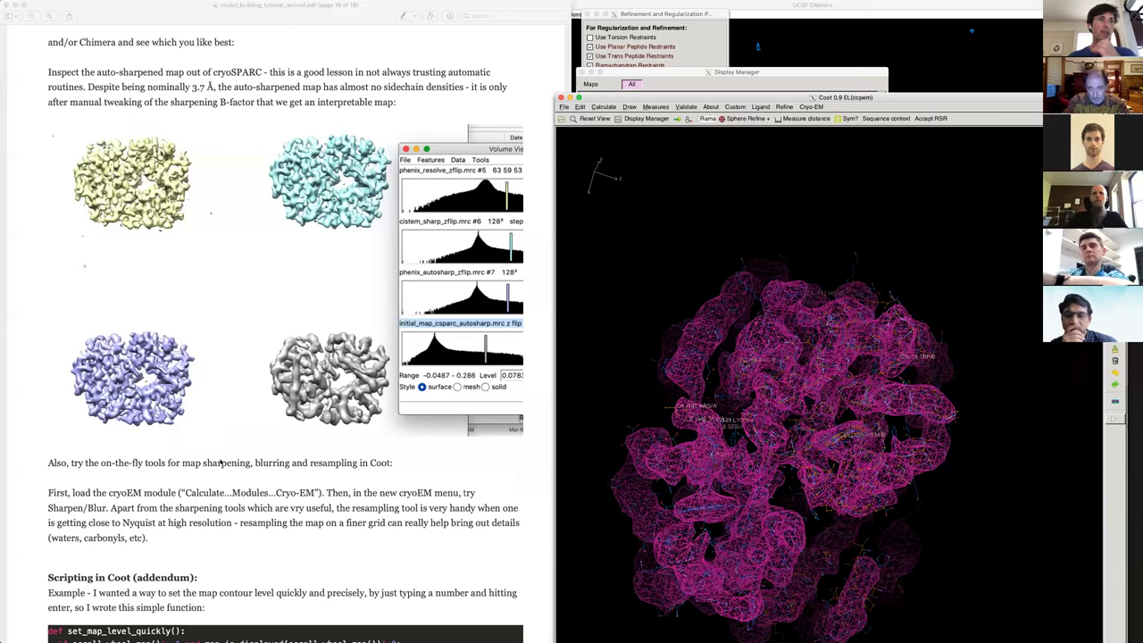
# - Read the tutorial's Scripting in Coot addendum, covering the set_map_level_quickly function, its key binding and the manual's generic-single-entry documentation
pyautogui.scroll(-2, 220, 461)
pyautogui.scroll(-15, 221, 462)
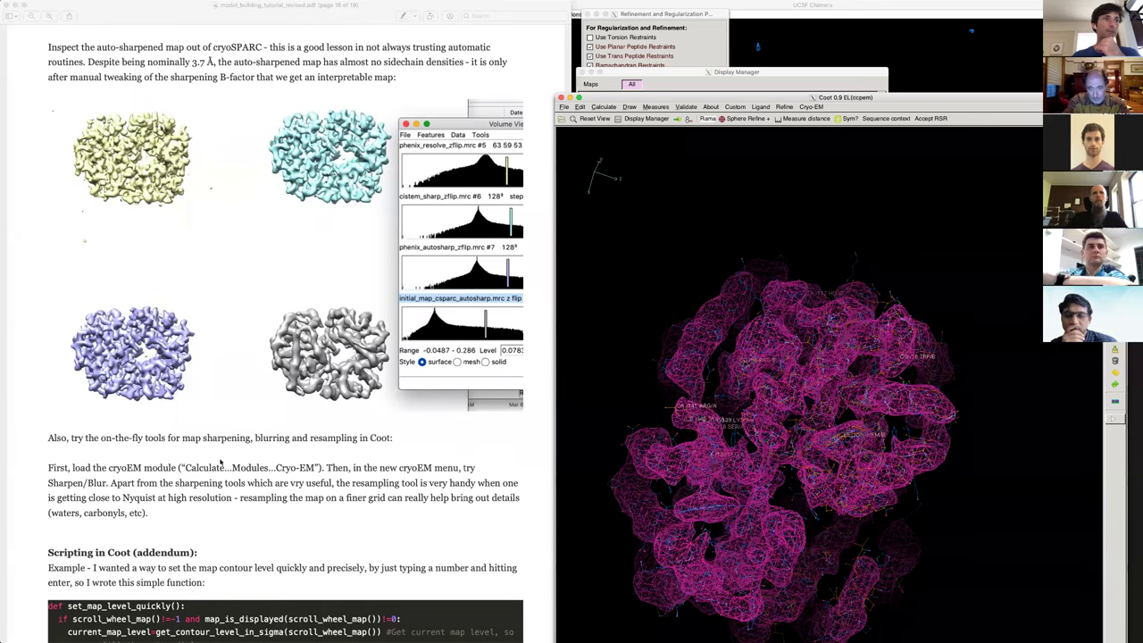
pyautogui.scroll(-4, 221, 461)
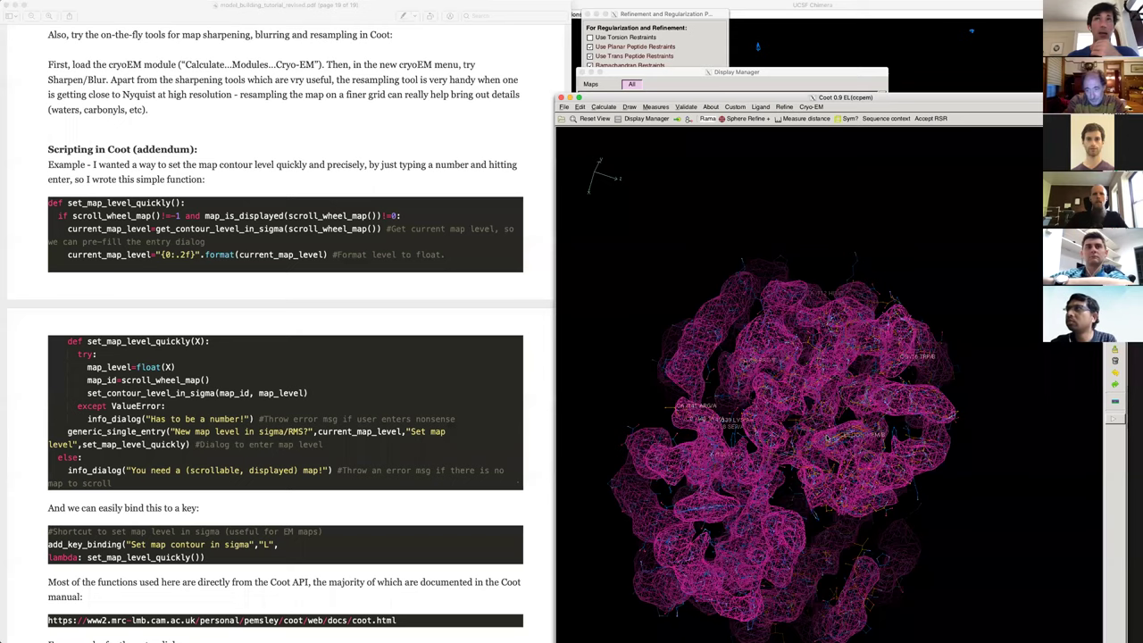
pyautogui.scroll(-5, 208, 432)
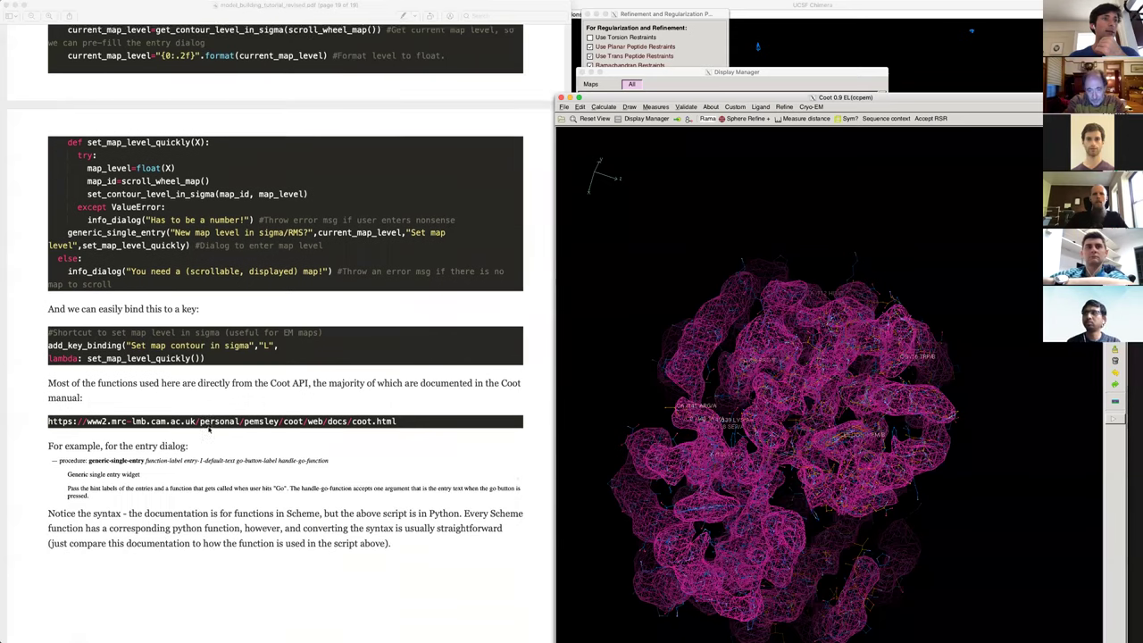
# - Review the set_map_level_quickly script, its map level entry dialog and the Coot manual reference, leaving the map level as it is
pyautogui.scroll(2, 208, 431)
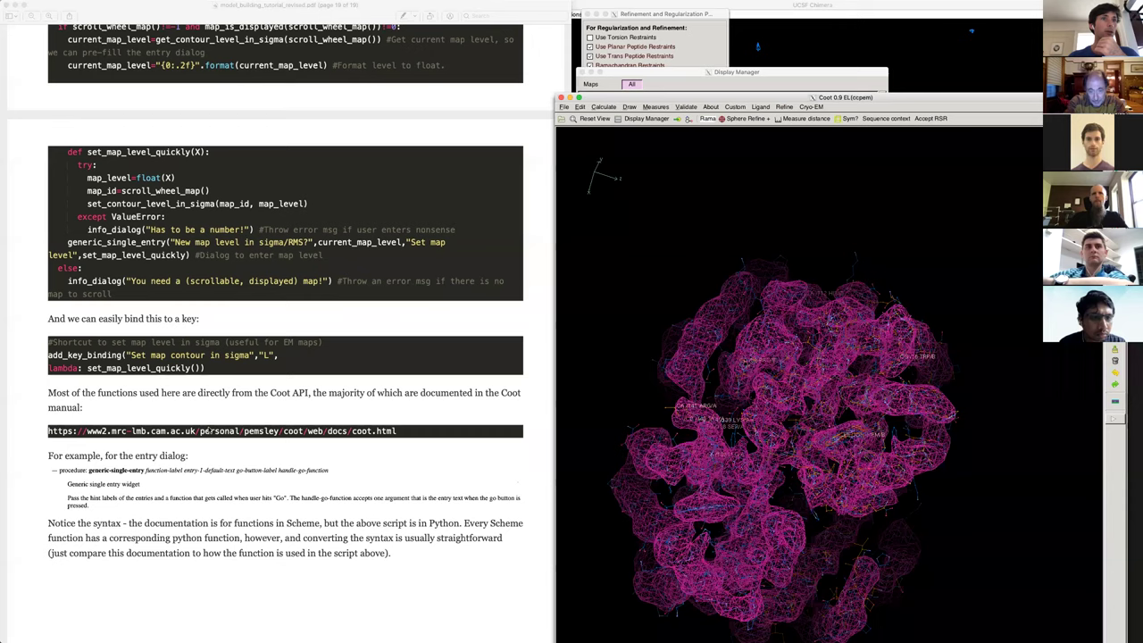
pyautogui.moveTo(70, 438); pyautogui.dragTo(407, 449)
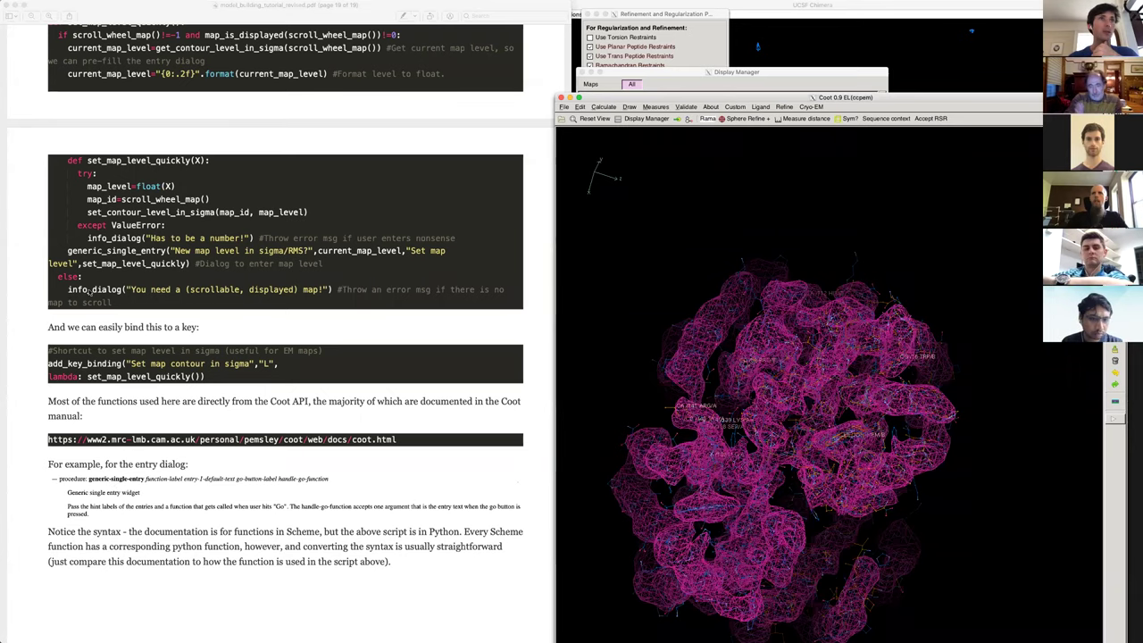
pyautogui.scroll(5, 311, 385)
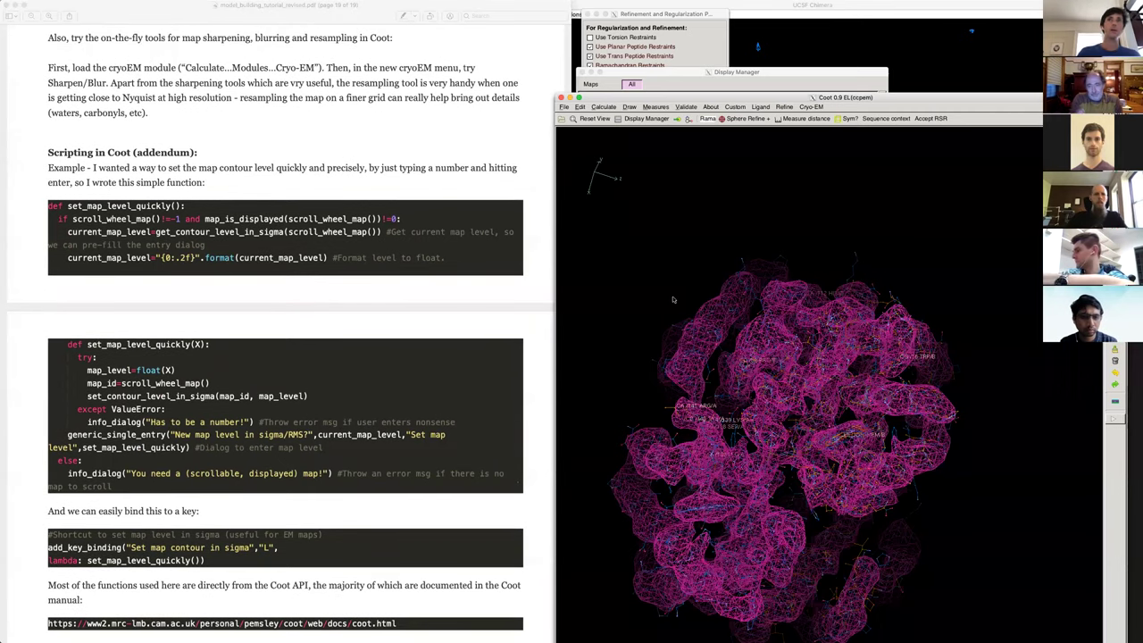
pyautogui.hotkey('shift', 'l')
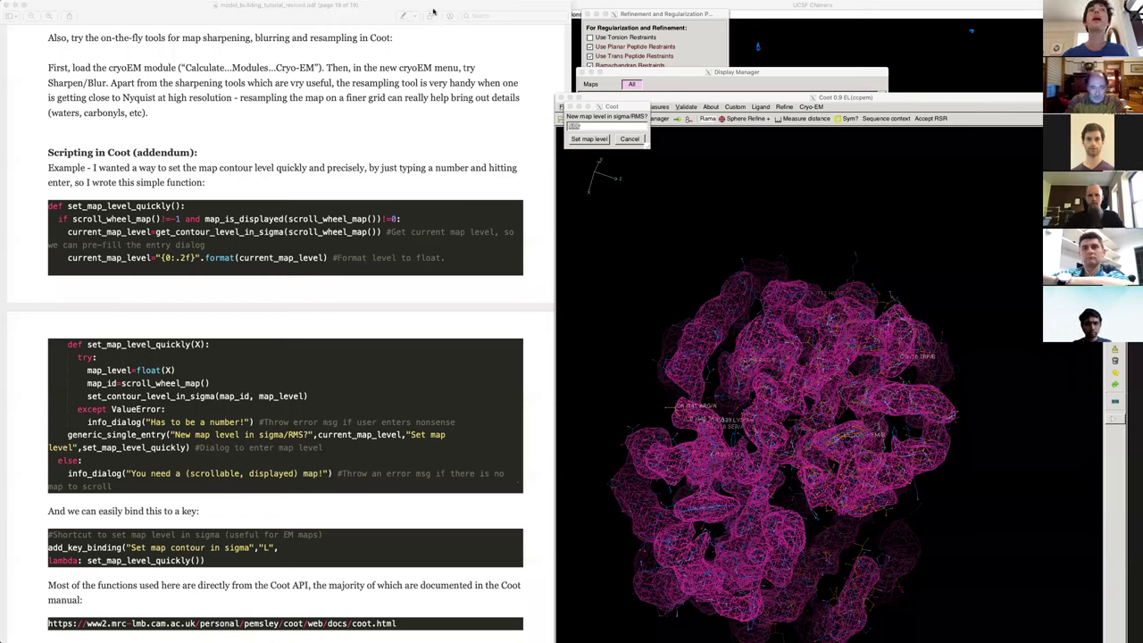
pyautogui.click(664, 246)
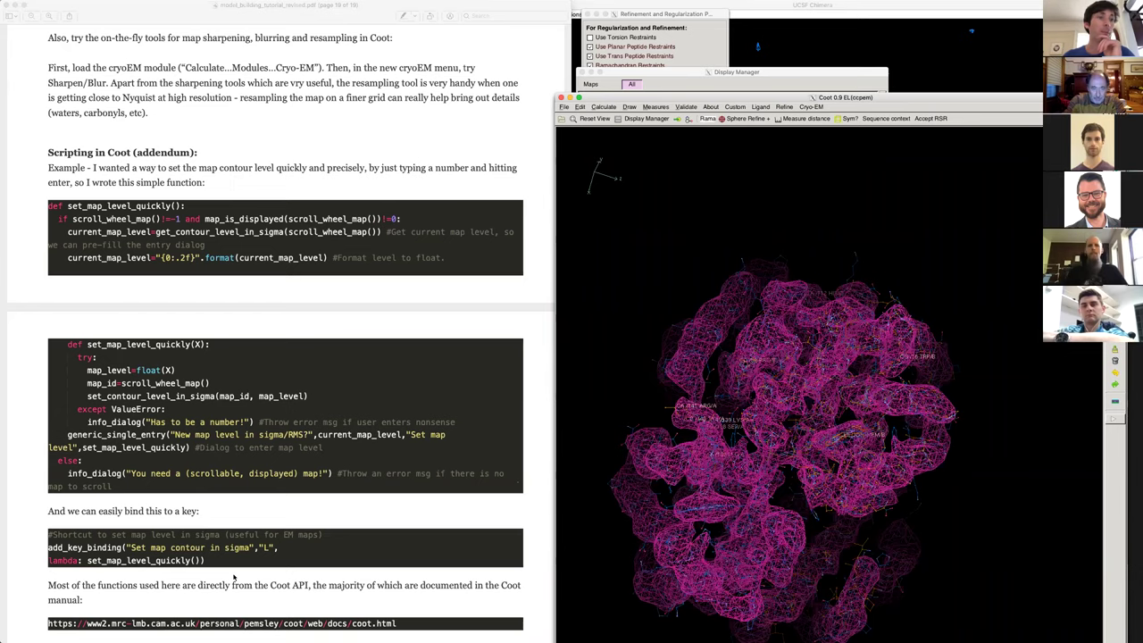
pyautogui.scroll(-5, 234, 577)
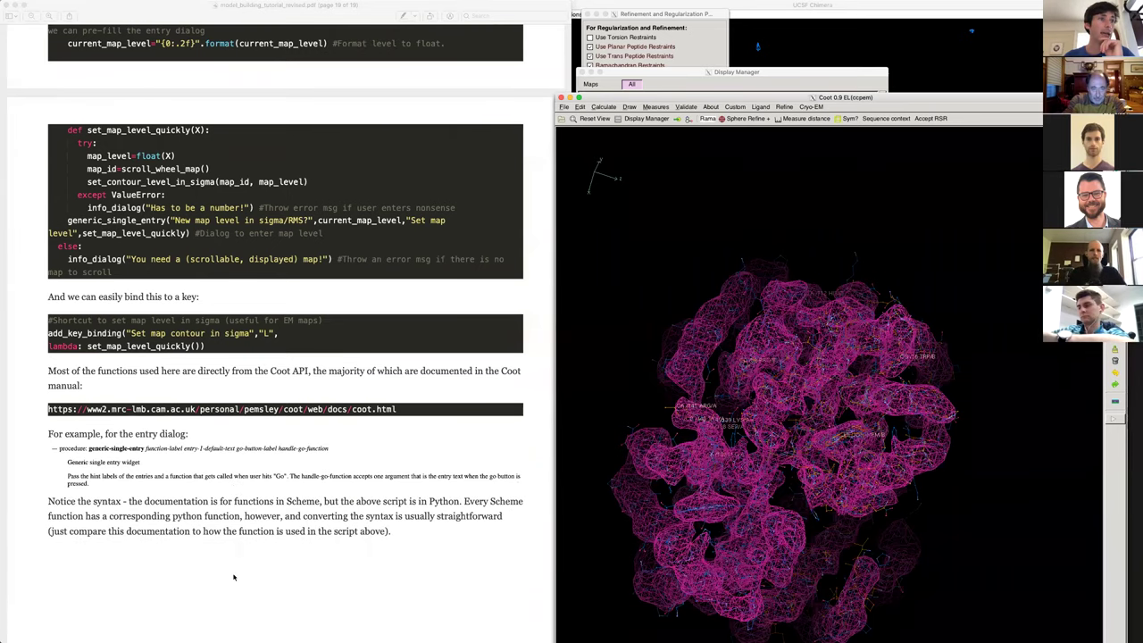
pyautogui.scroll(-4, 234, 578)
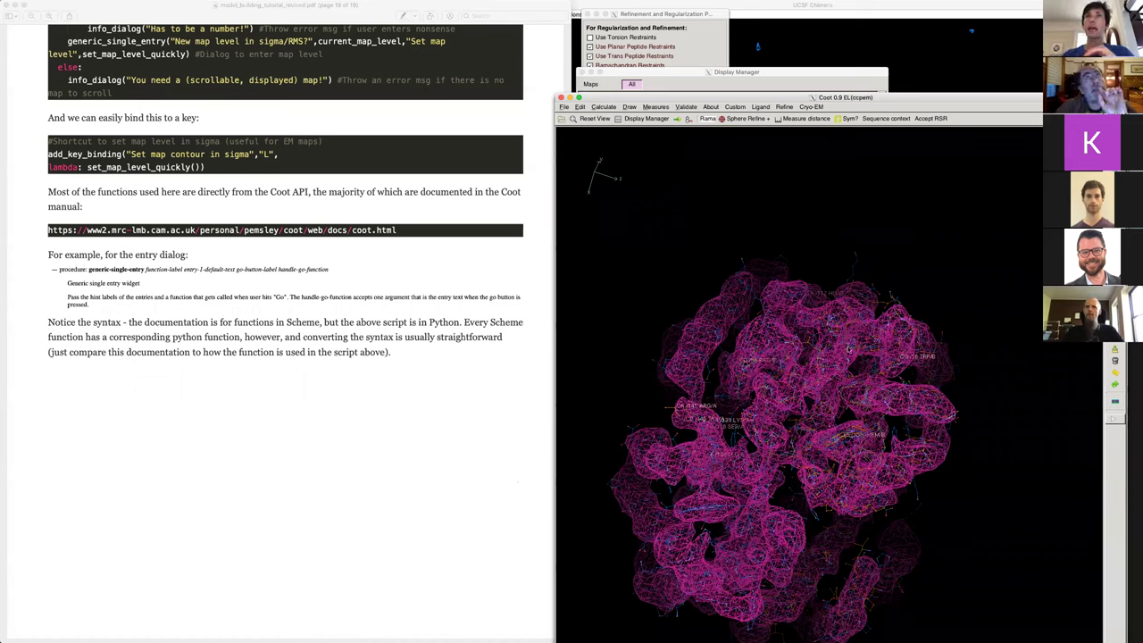
# - Examine the heme and the surrounding overlaid models in the blurred density up close
pyautogui.click(761, 107)
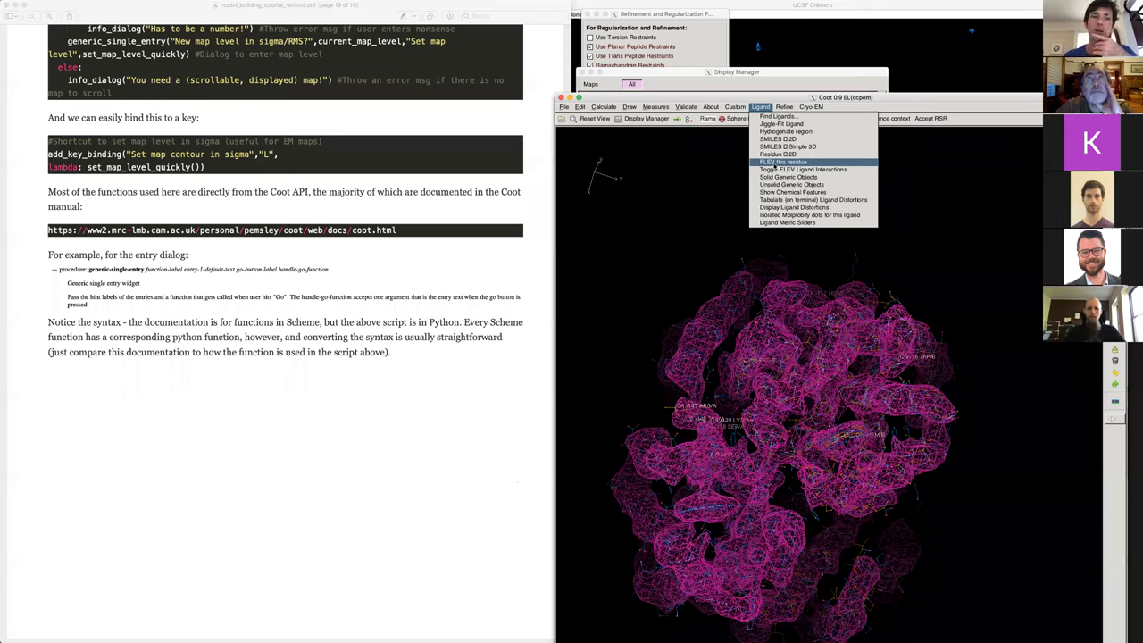
pyautogui.click(763, 164)
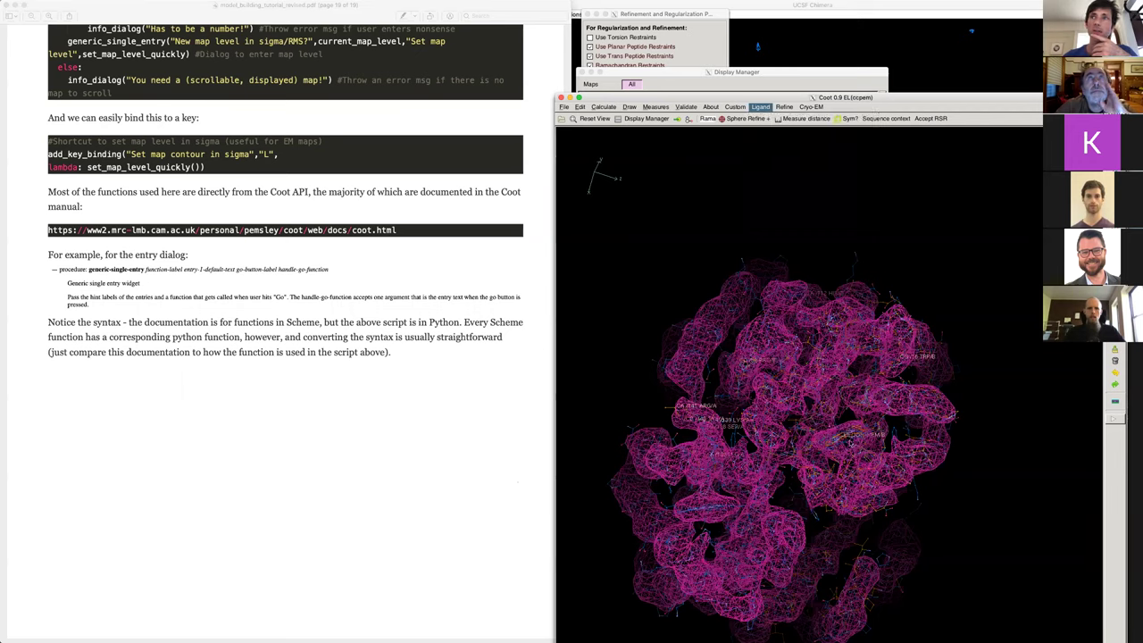
pyautogui.middleClick(847, 440)
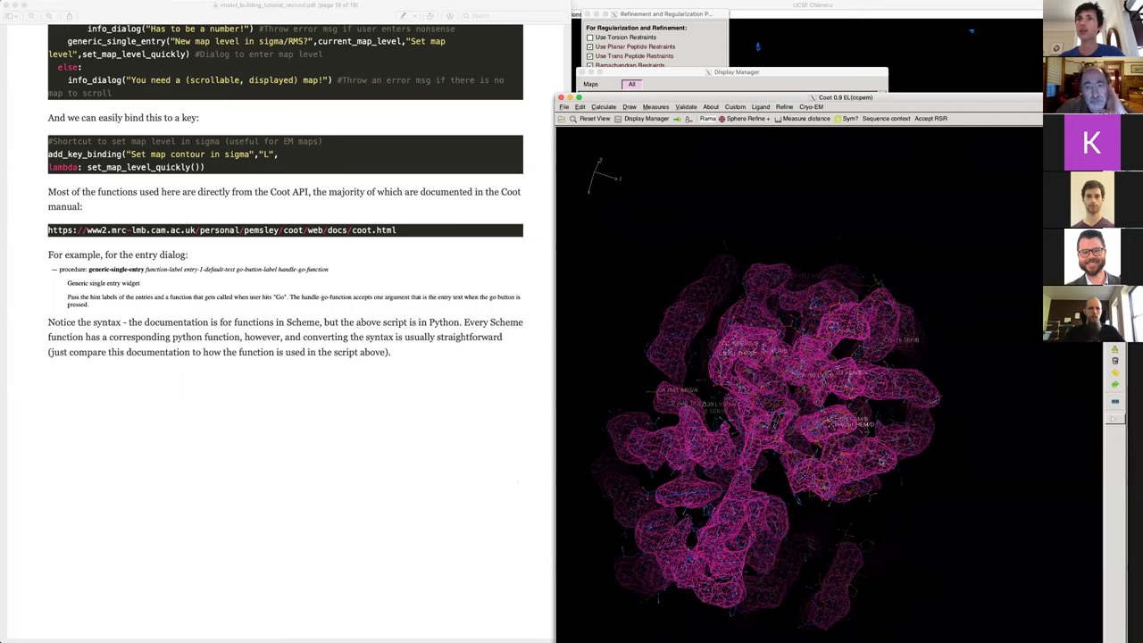
pyautogui.moveTo(855, 436); pyautogui.dragTo(893, 482, button='right')
pyautogui.moveTo(893, 482); pyautogui.dragTo(805, 334)
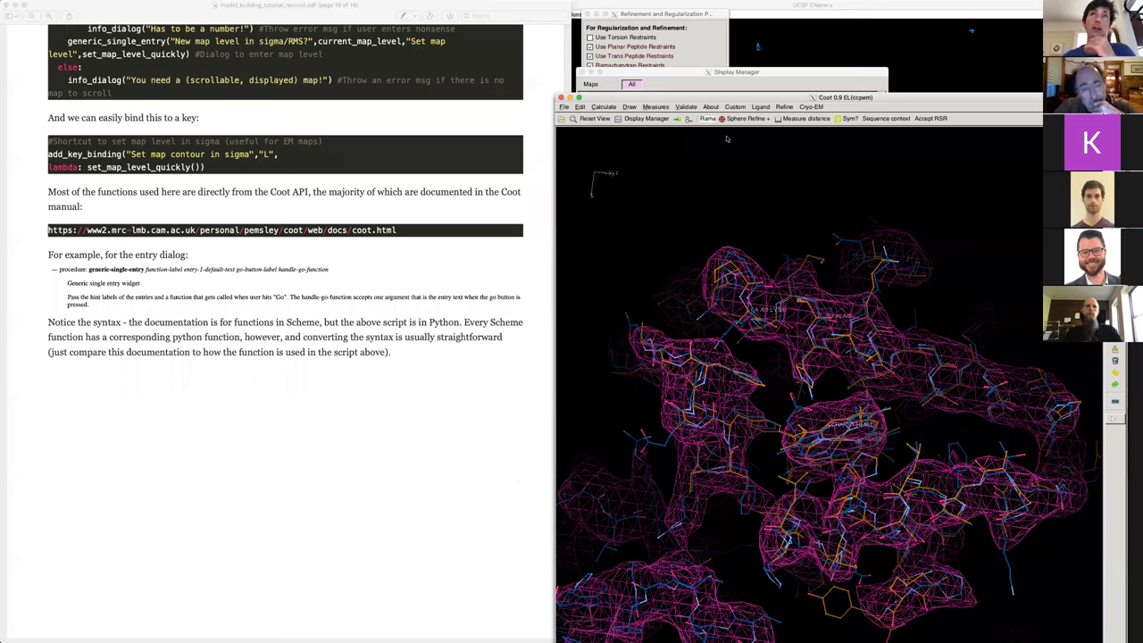
# - Flip the peptide at Phe 41 of chain D in the blue model
pyautogui.click(564, 107)
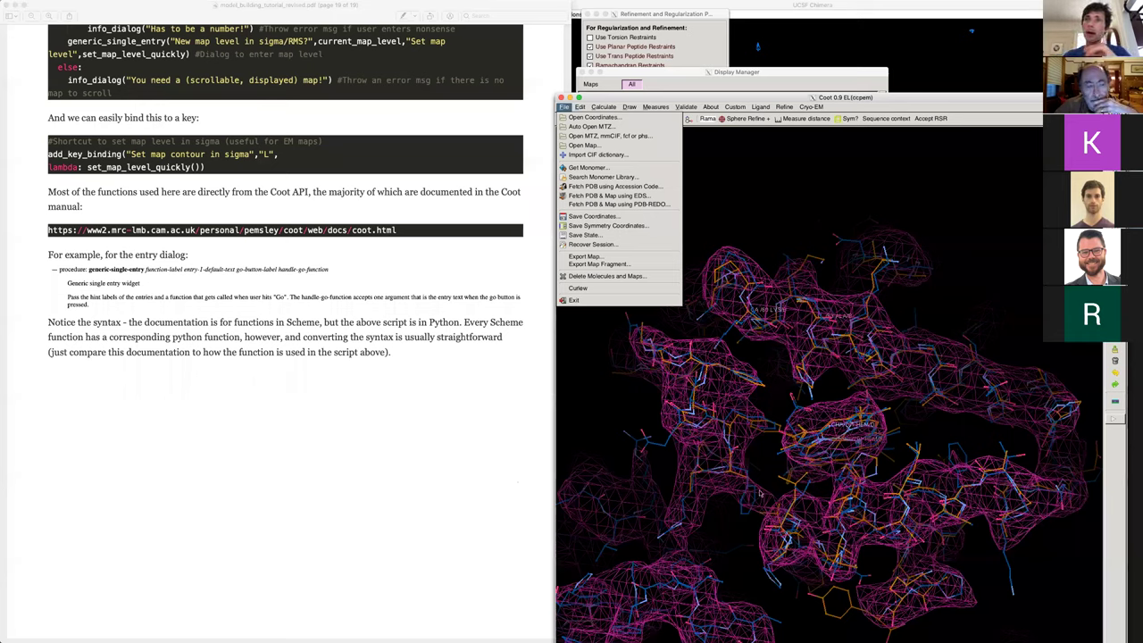
pyautogui.click(749, 470)
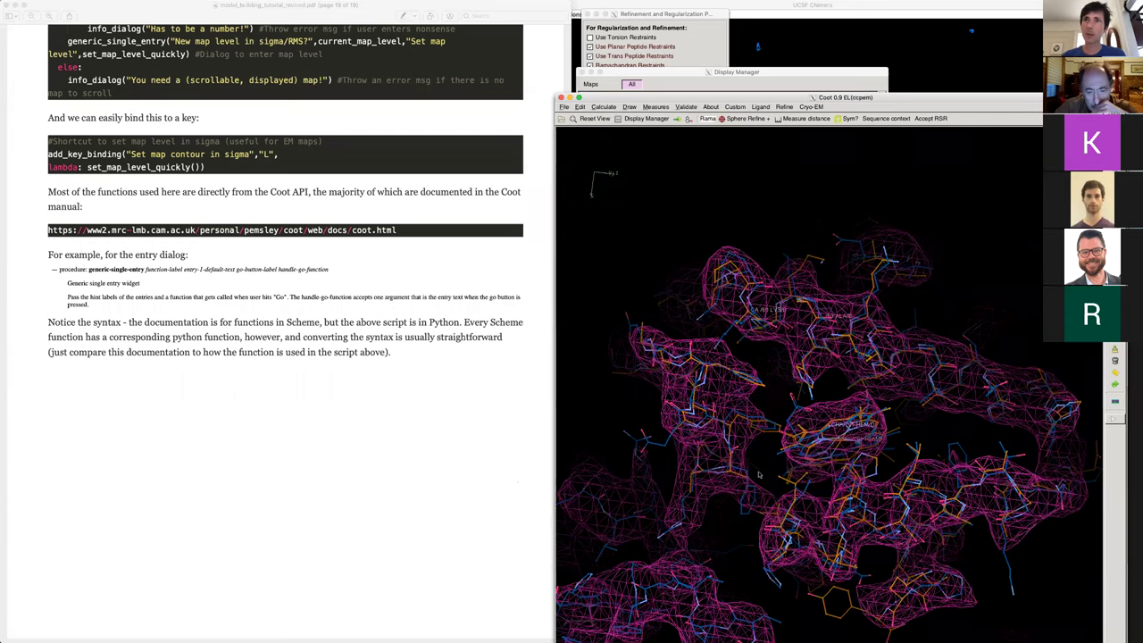
pyautogui.middleClick(747, 473)
pyautogui.moveTo(791, 515); pyautogui.dragTo(819, 355, button='right')
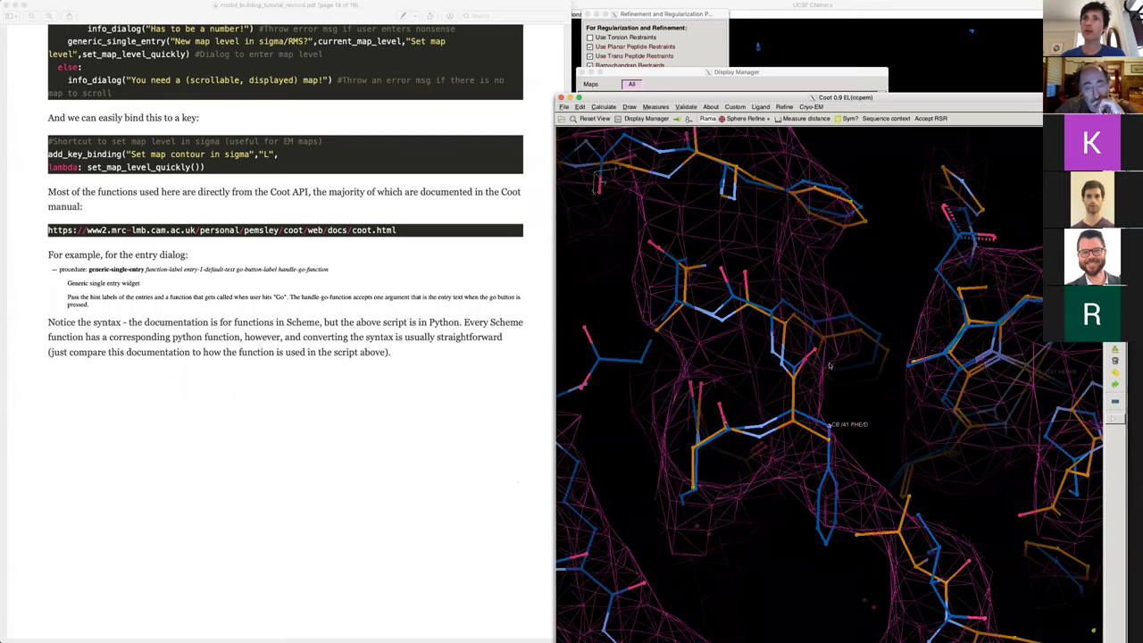
pyautogui.middleClick(814, 342)
pyautogui.moveTo(816, 348); pyautogui.dragTo(1022, 475)
pyautogui.press('q')
pyautogui.press('q')
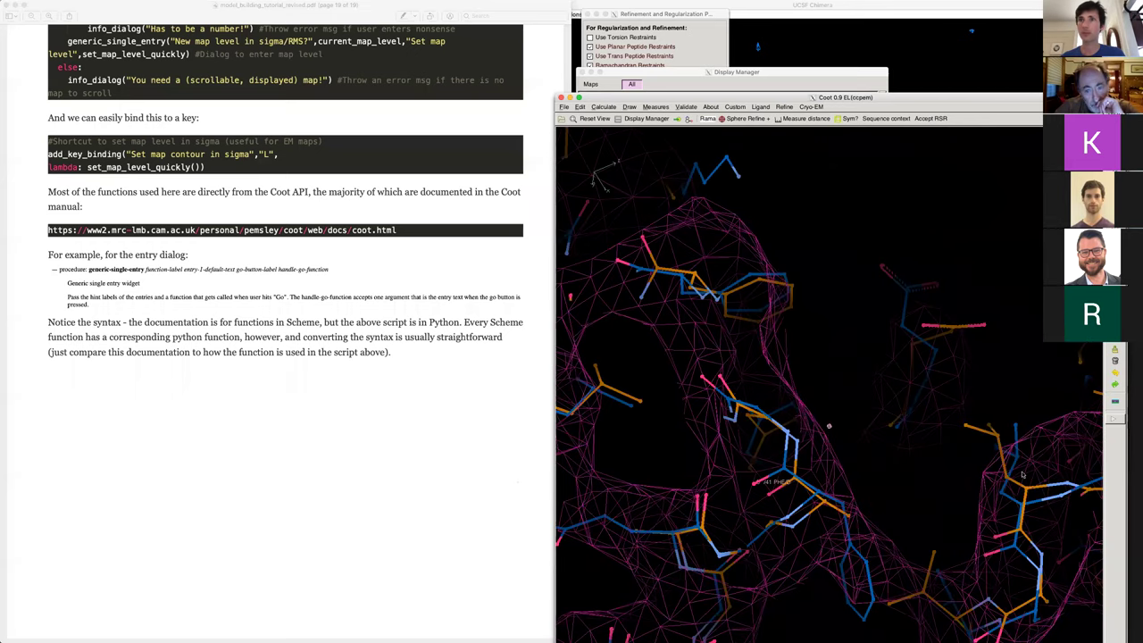
pyautogui.moveTo(883, 461); pyautogui.dragTo(786, 470)
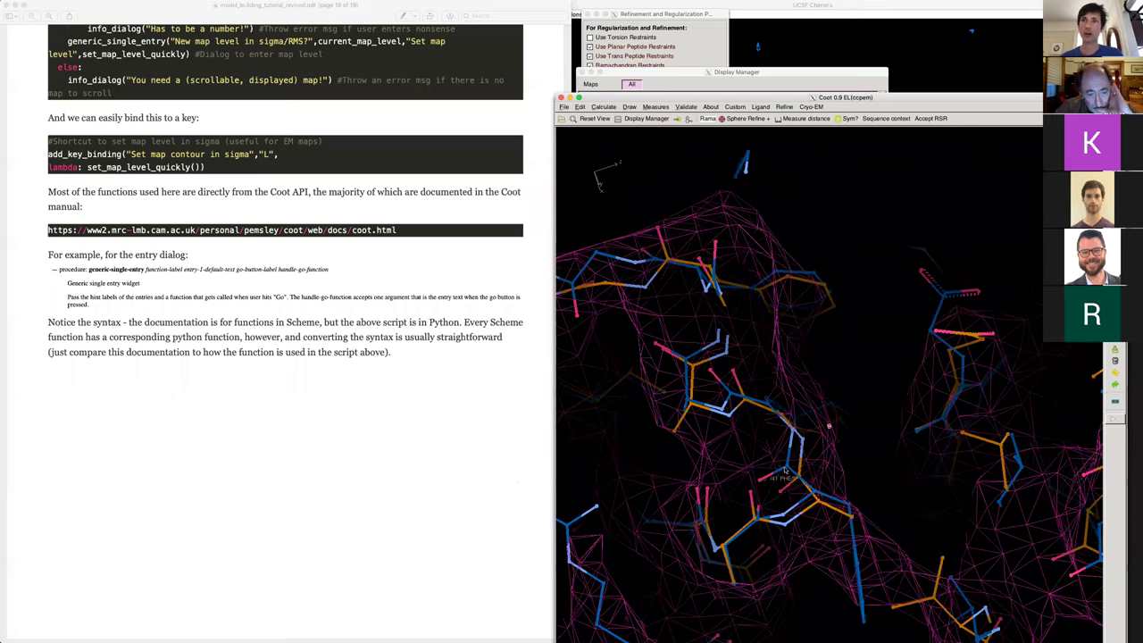
pyautogui.middleClick(788, 466)
pyautogui.press('q')
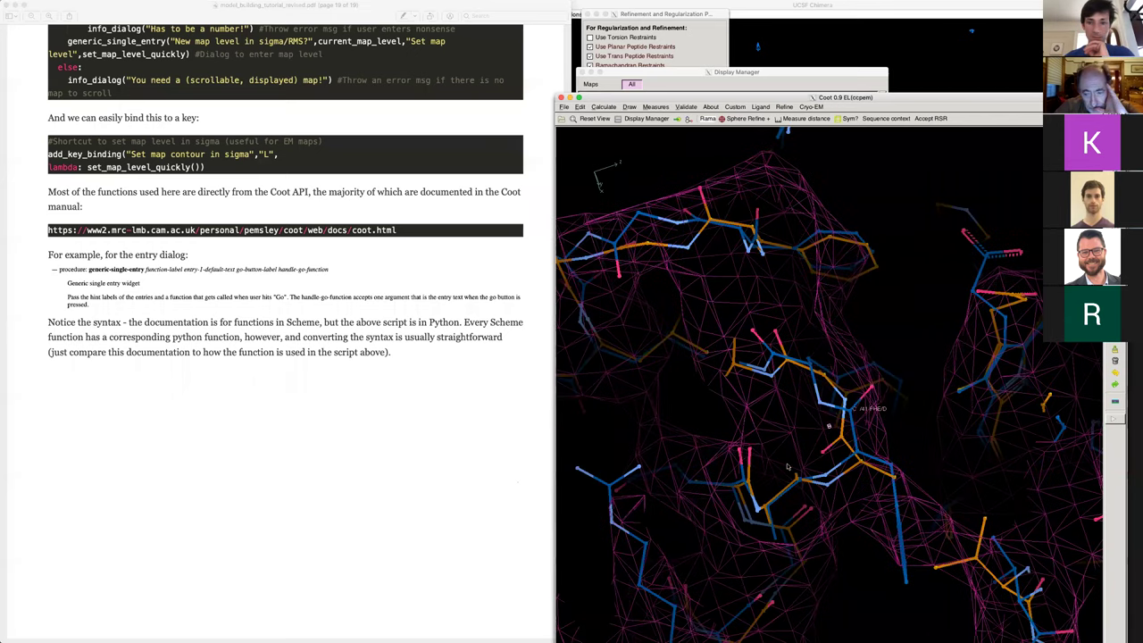
# - Flip the peptide at Phe 42 of chain B in the orange model
pyautogui.middleClick(842, 438)
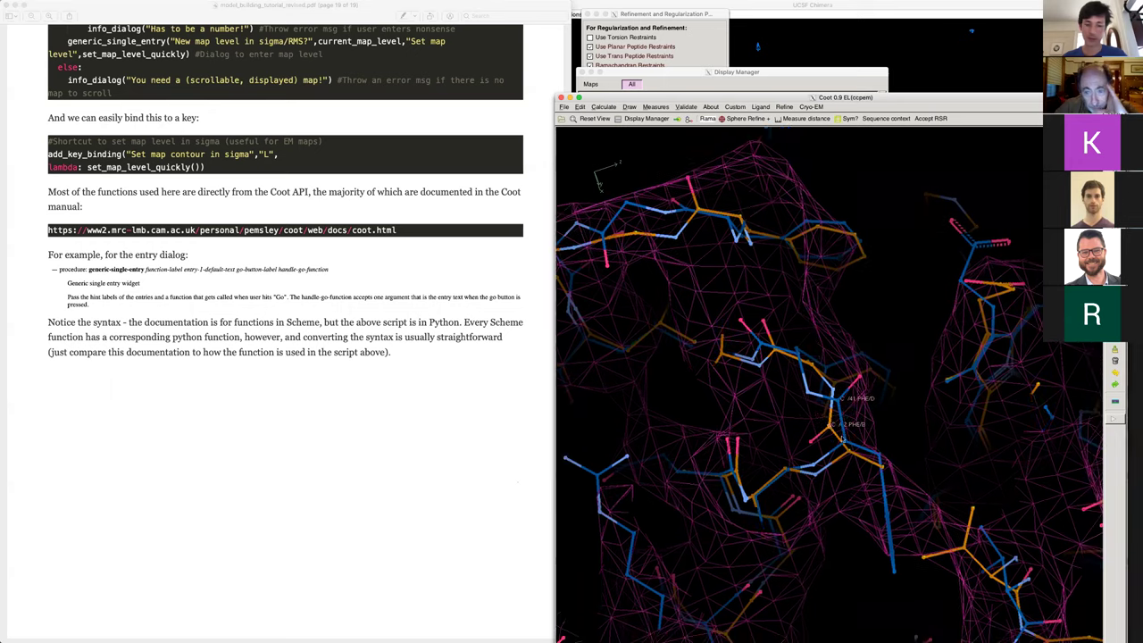
pyautogui.press('q')
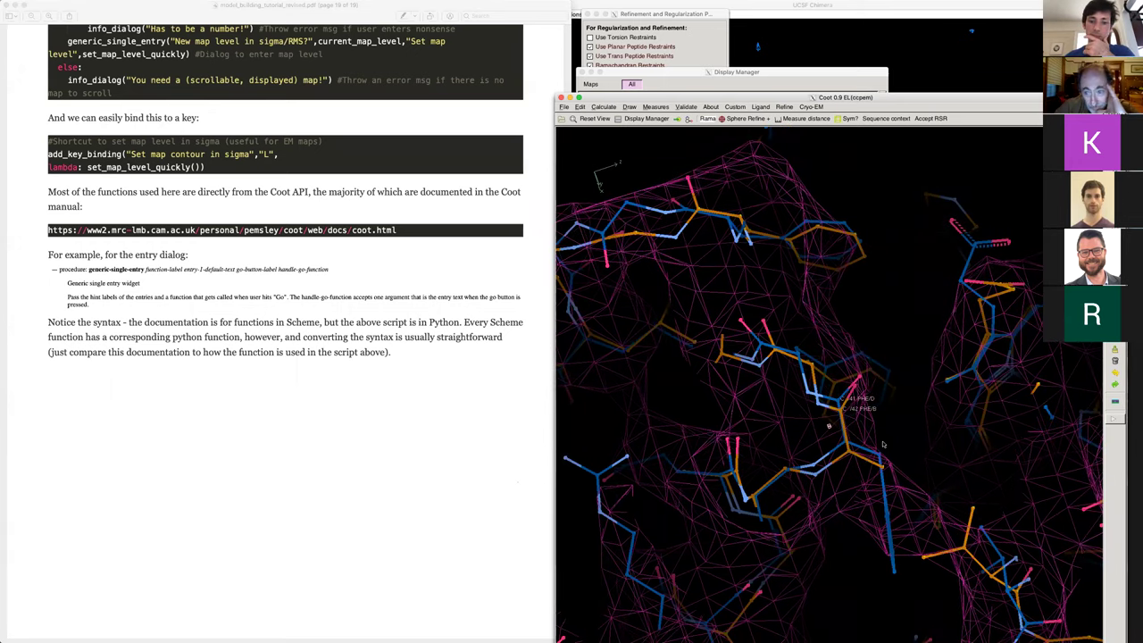
pyautogui.moveTo(882, 444); pyautogui.dragTo(792, 430)
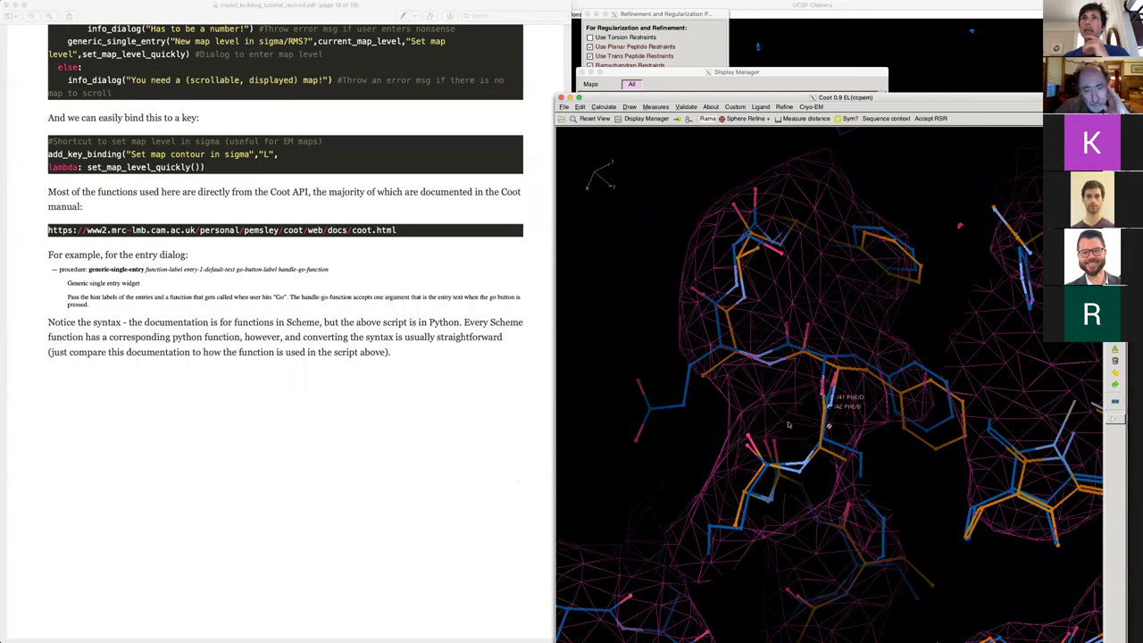
# - Hide the density map and cycle the orange model's representation to a coloured C-alpha trace with side chains
pyautogui.press('[')
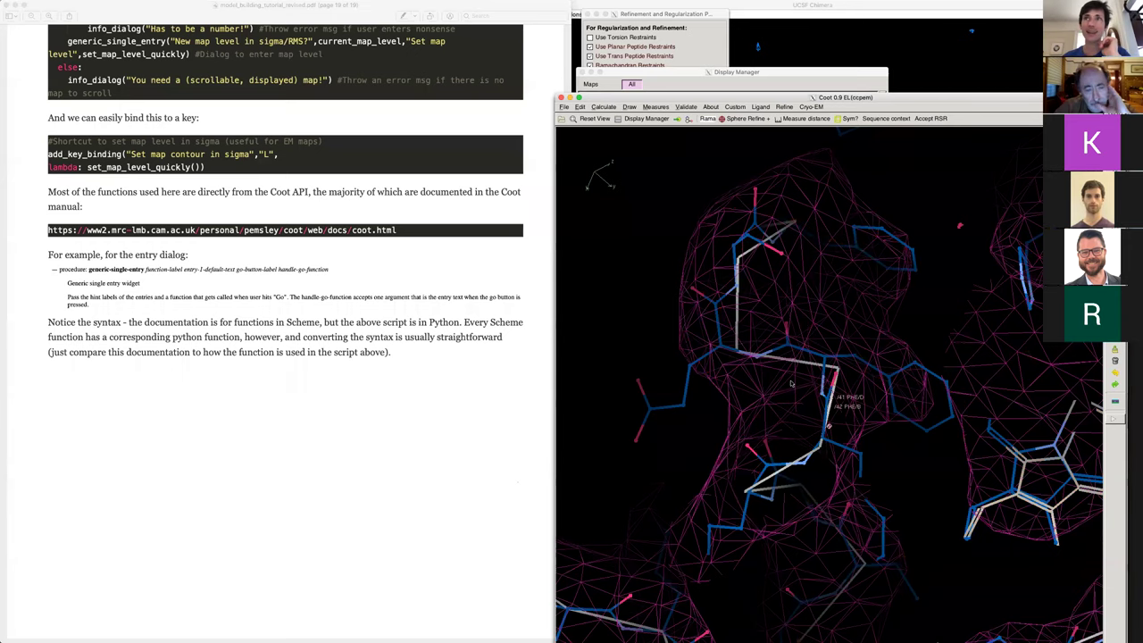
pyautogui.press('`')
pyautogui.moveTo(856, 448); pyautogui.dragTo(834, 438, button='right')
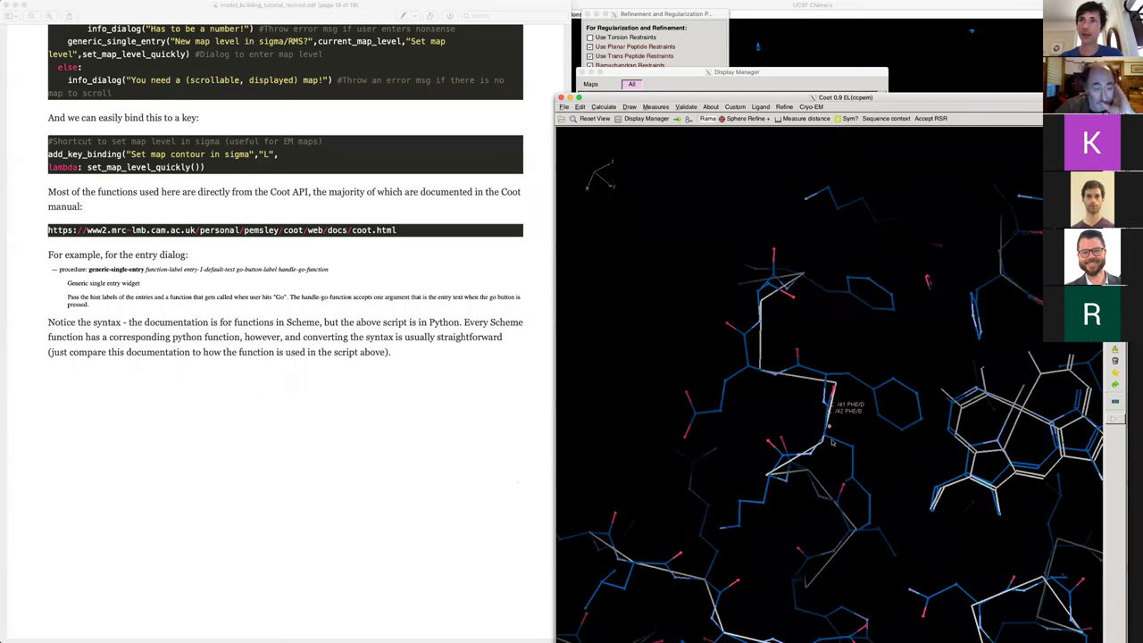
pyautogui.press('[')
pyautogui.press('[')
pyautogui.press('[')
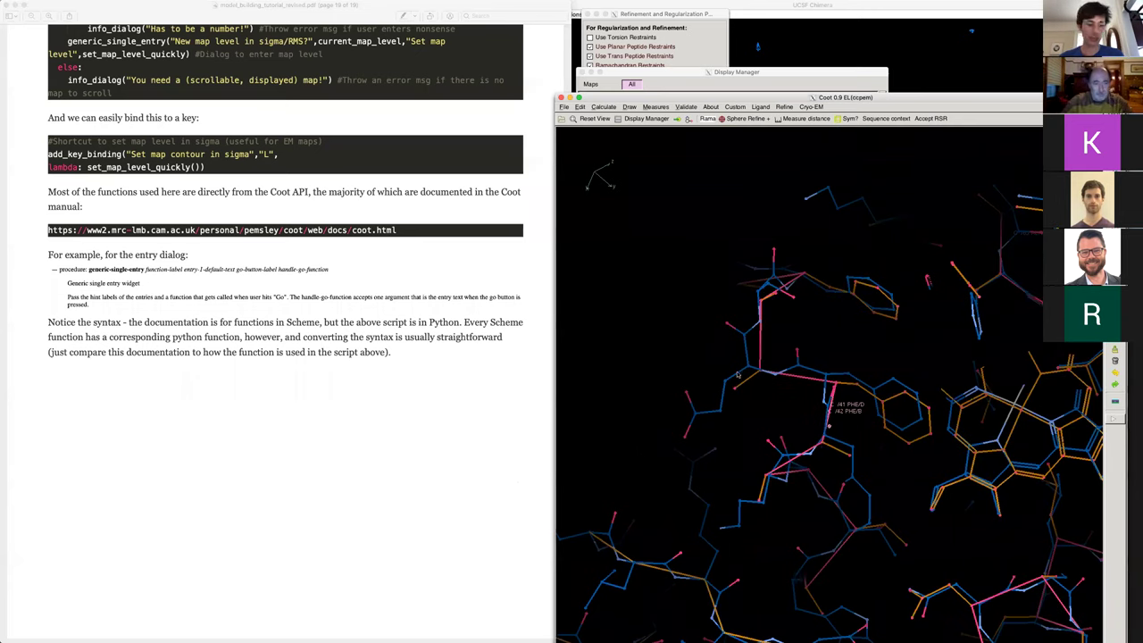
# - Display only the model containing Phe 42 of chain B and switch it to a rainbow-coloured C-alpha trace
pyautogui.hotkey('shift', '/')
pyautogui.moveTo(850, 402); pyautogui.dragTo(780, 374, button='right')
pyautogui.moveTo(781, 375); pyautogui.dragTo(897, 420)
pyautogui.moveTo(838, 331); pyautogui.dragTo(899, 437)
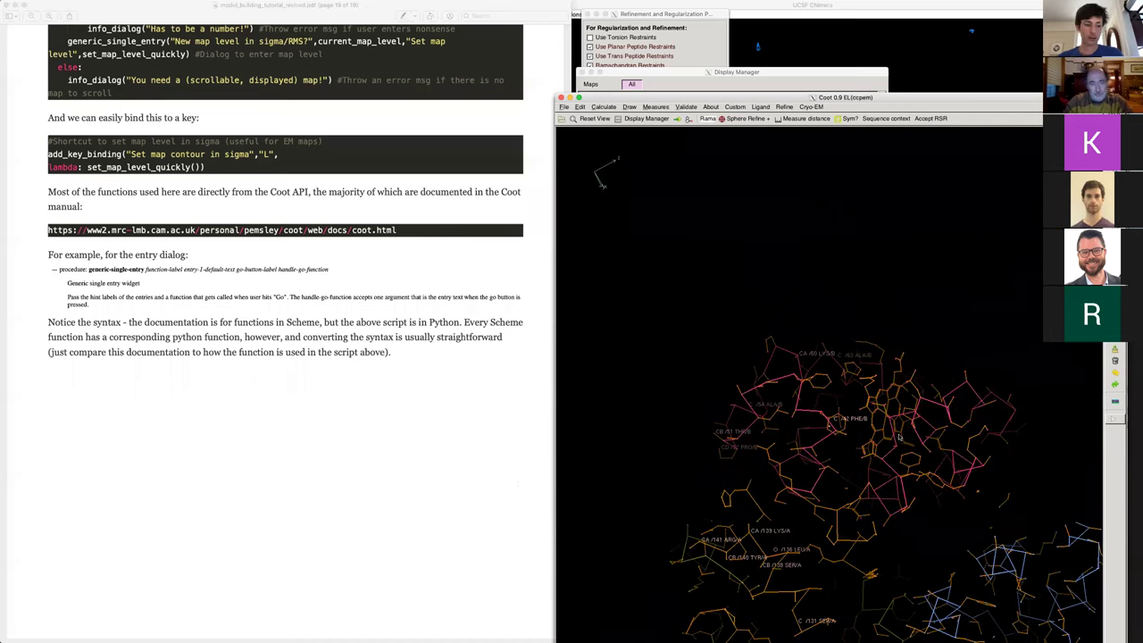
pyautogui.press('[')
pyautogui.press('`')
pyautogui.press(']')
pyautogui.press('`')
pyautogui.press('[')
pyautogui.moveTo(898, 436); pyautogui.dragTo(788, 182)
# - Reverse the direction of the chain B fragment with the Reverse Direction modelling tool
pyautogui.moveTo(756, 148)
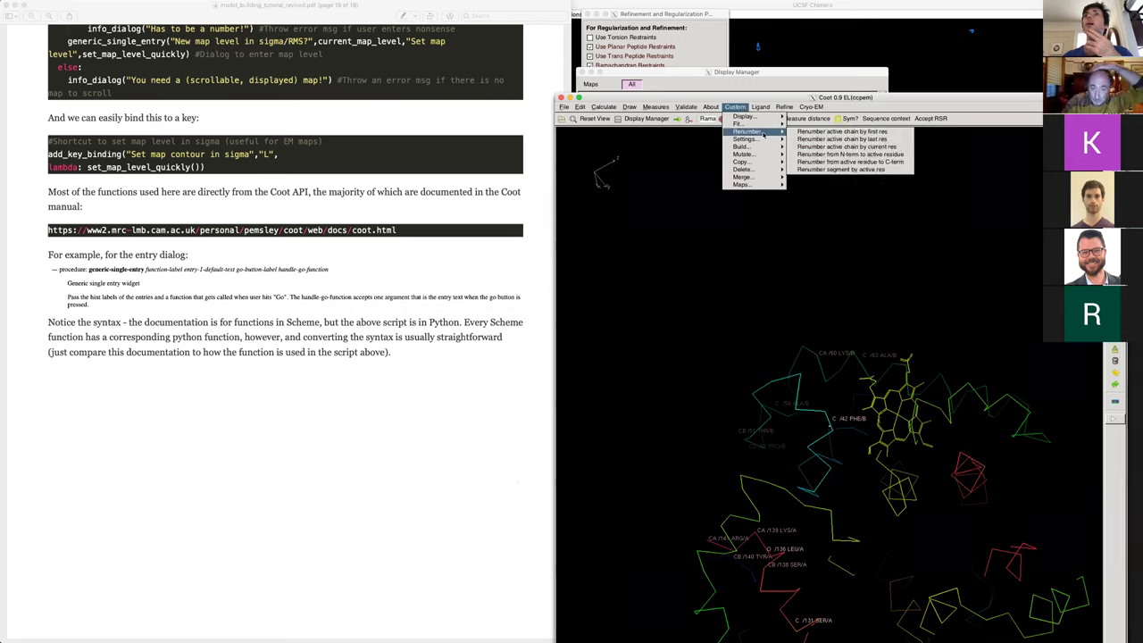
pyautogui.click(657, 108)
pyautogui.click(657, 108)
pyautogui.moveTo(604, 107)
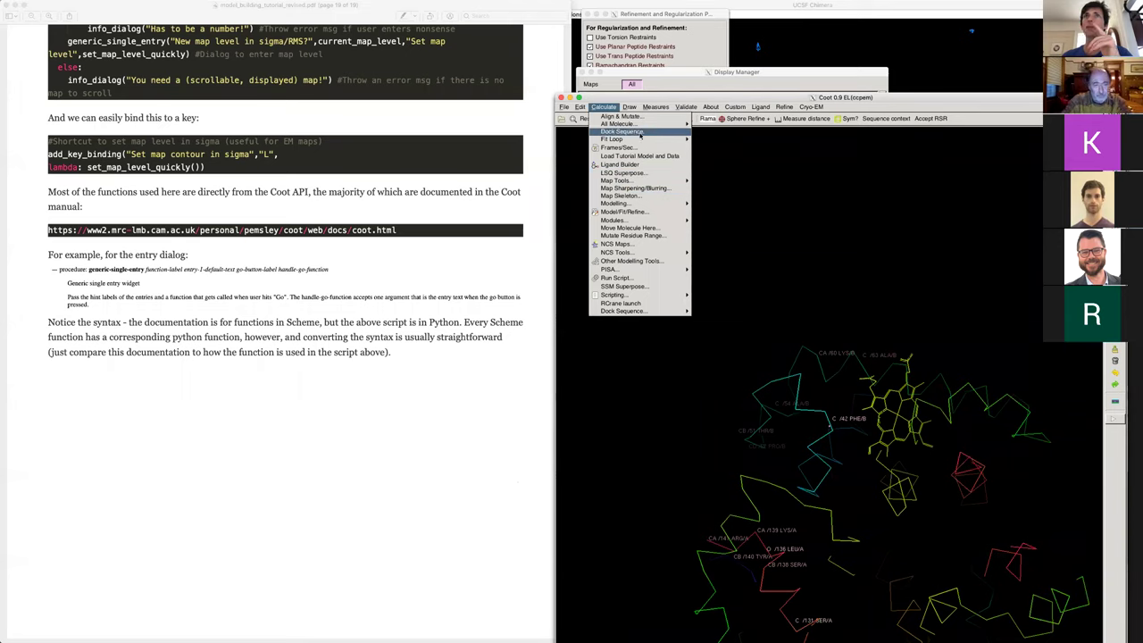
pyautogui.click(631, 260)
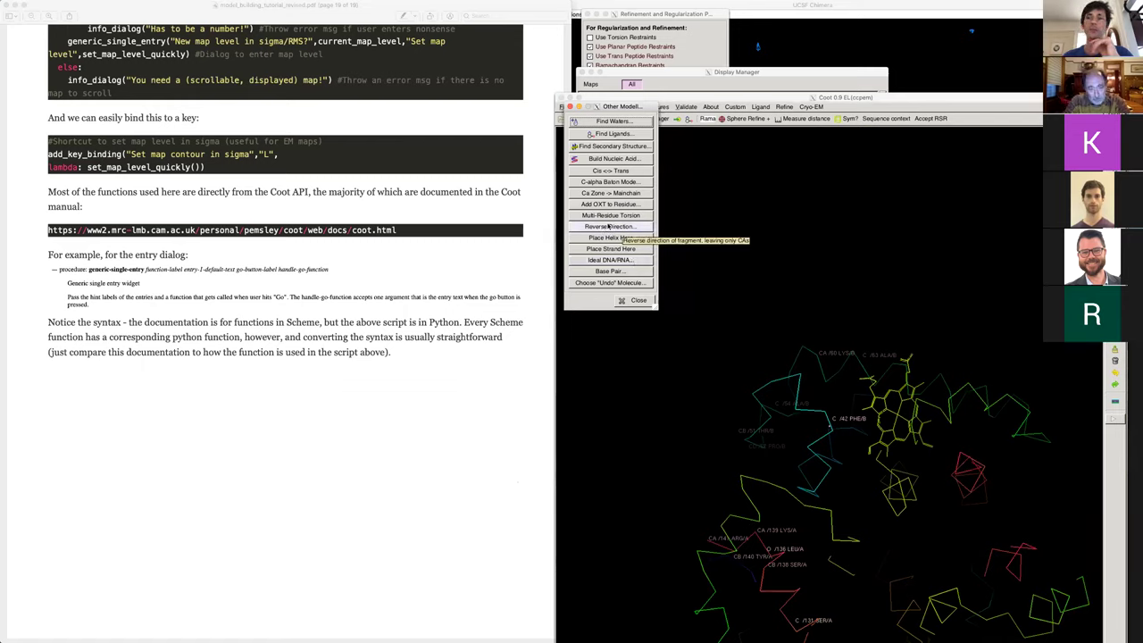
pyautogui.click(607, 227)
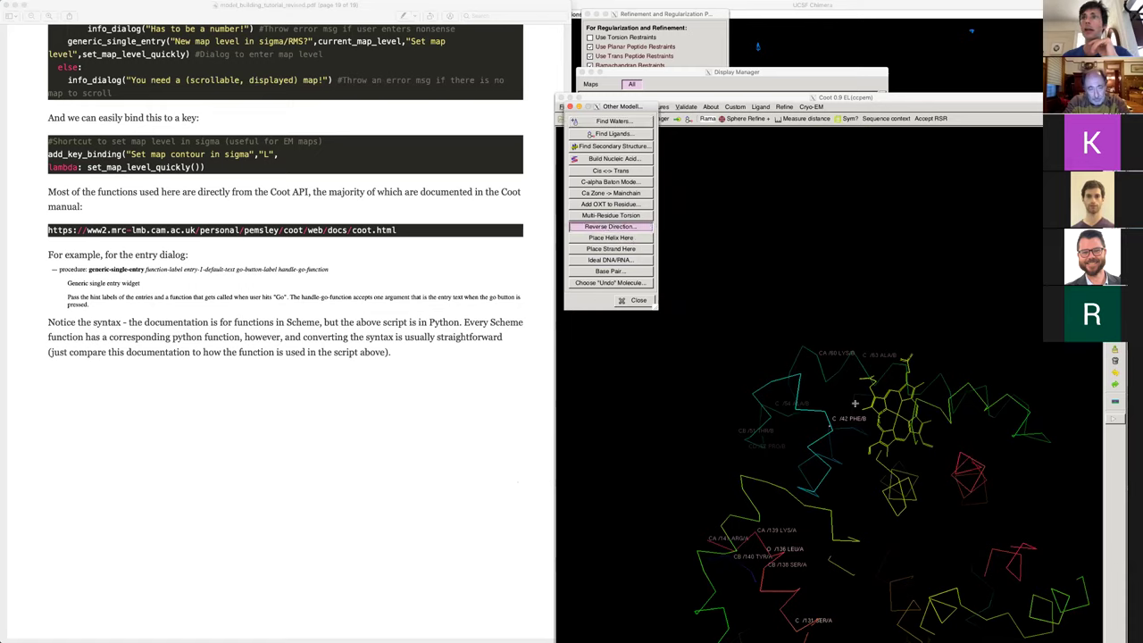
pyautogui.click(964, 311)
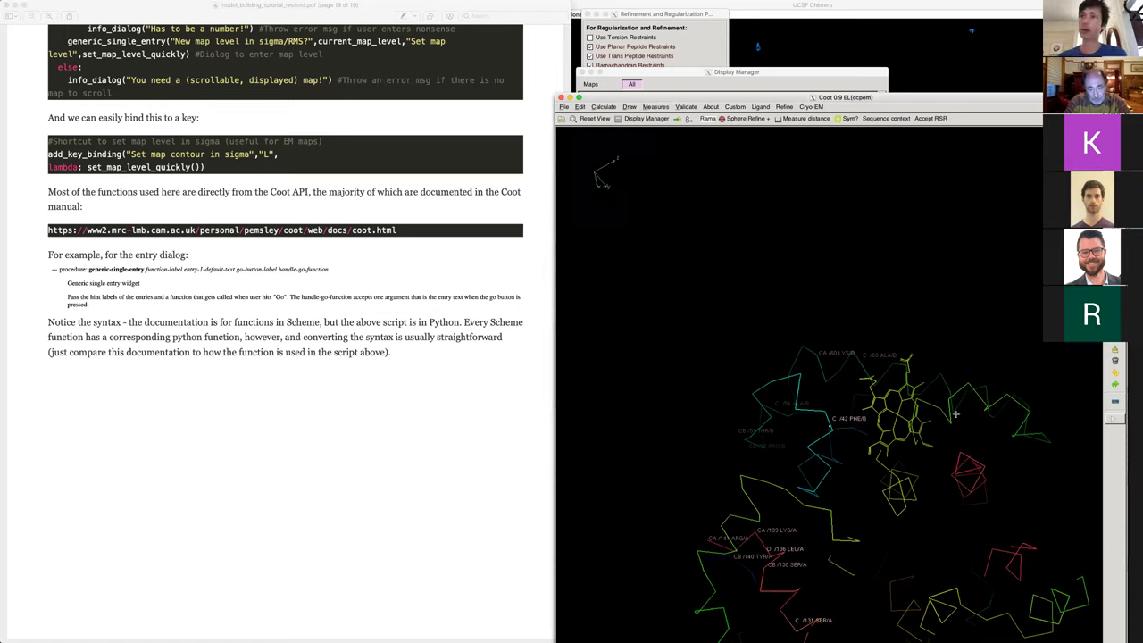
pyautogui.keyDown('ctrl'); pyautogui.moveTo(845, 503); pyautogui.dragTo(842, 285); pyautogui.keyUp('ctrl')
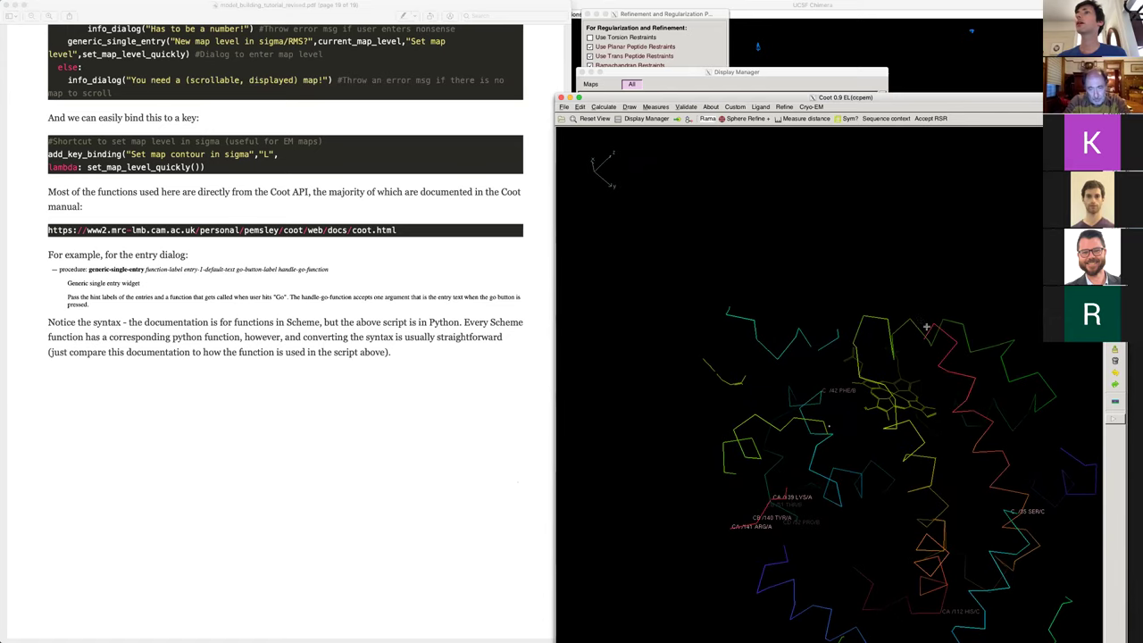
pyautogui.click(924, 338)
# - Centre on Thr 145 at the end of chain B and switch the model to a C-alpha trace coloured by chain
pyautogui.moveTo(1041, 471); pyautogui.dragTo(967, 440)
pyautogui.middleClick(945, 435)
pyautogui.press('[')
pyautogui.press('[')
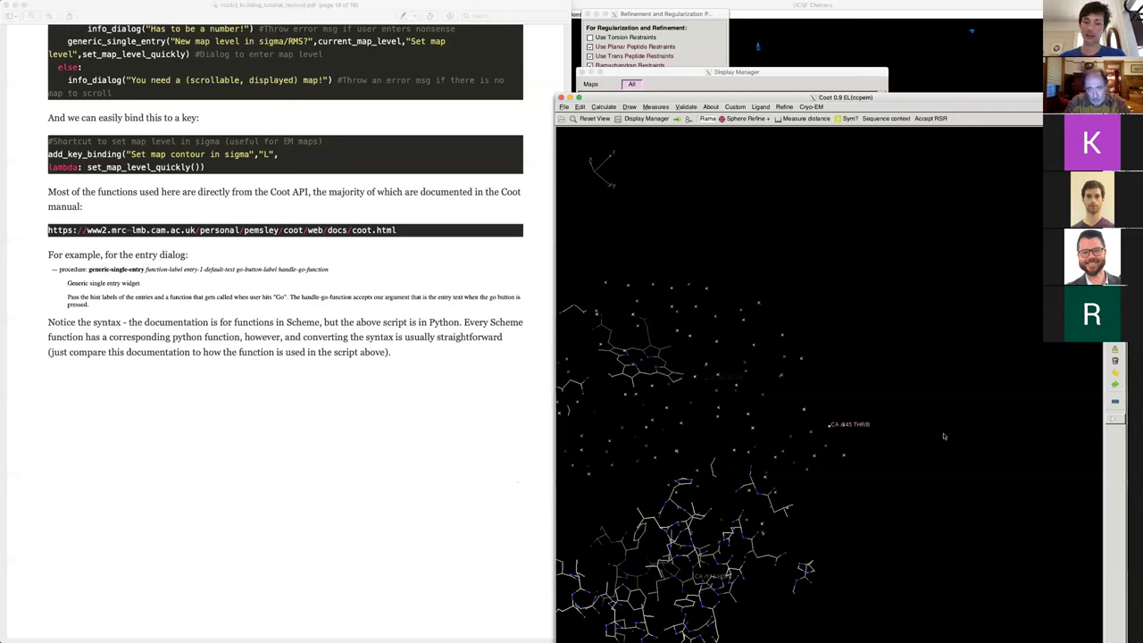
pyautogui.press('[')
pyautogui.moveTo(944, 436); pyautogui.dragTo(872, 432)
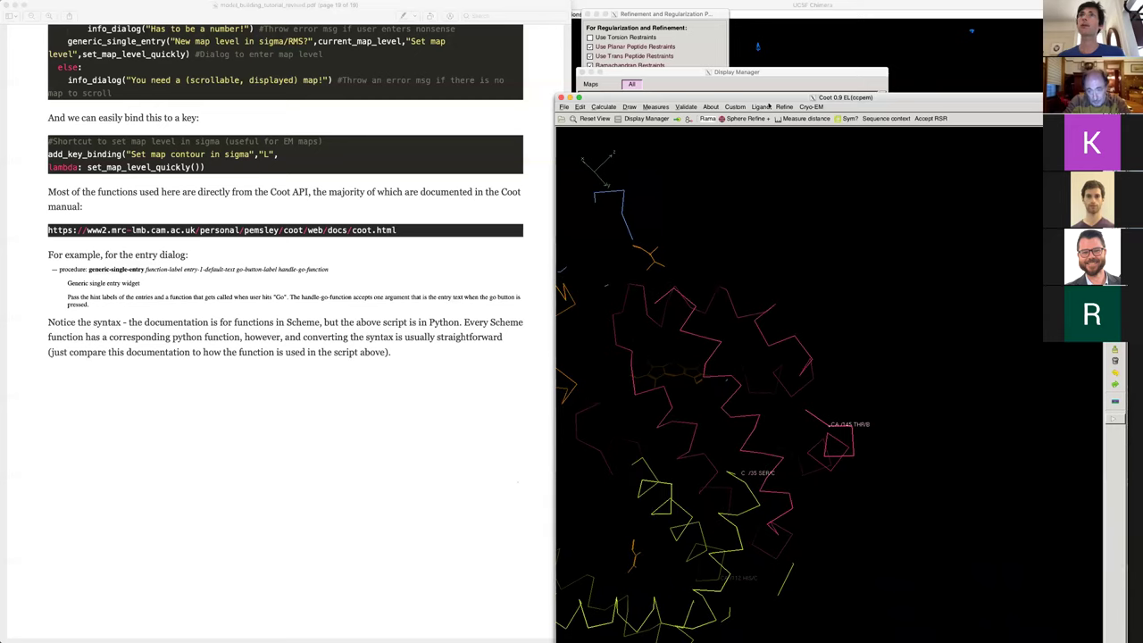
# - Rebuild the backbone of reversed chain B between Leu 146 and Tyr 4
pyautogui.click(734, 107)
pyautogui.moveTo(775, 148)
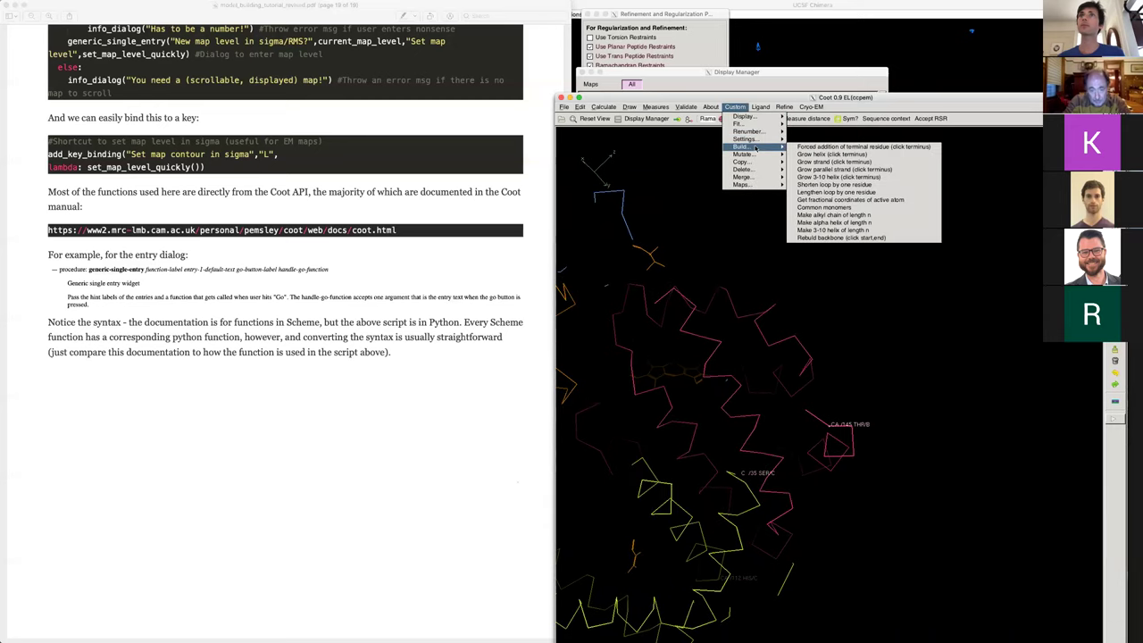
pyautogui.click(839, 238)
pyautogui.click(806, 409)
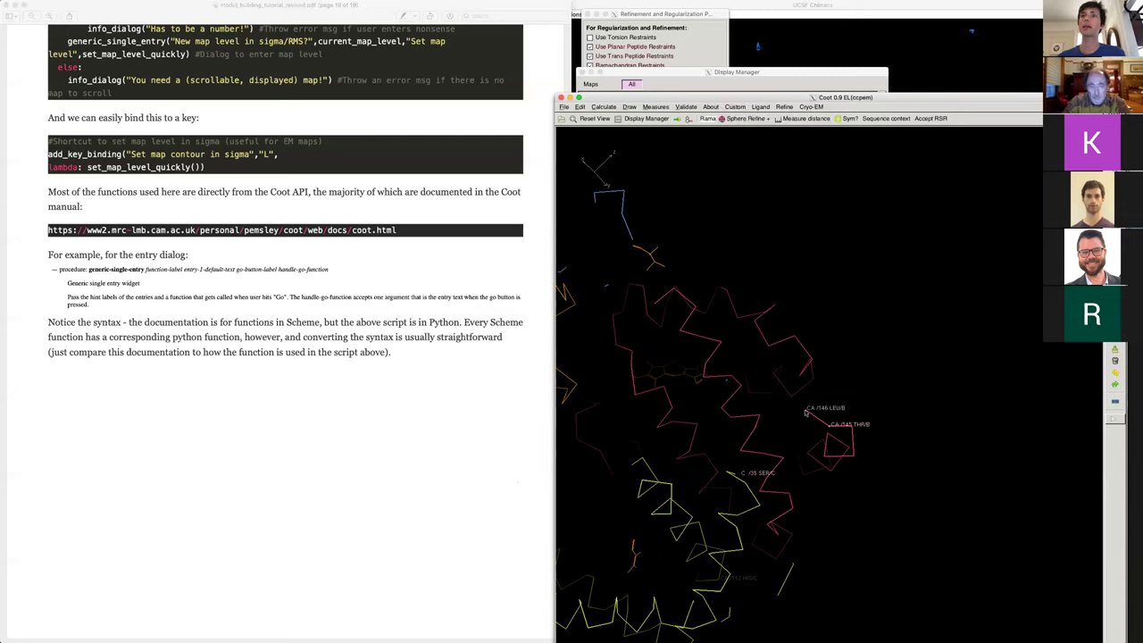
pyautogui.click(654, 304)
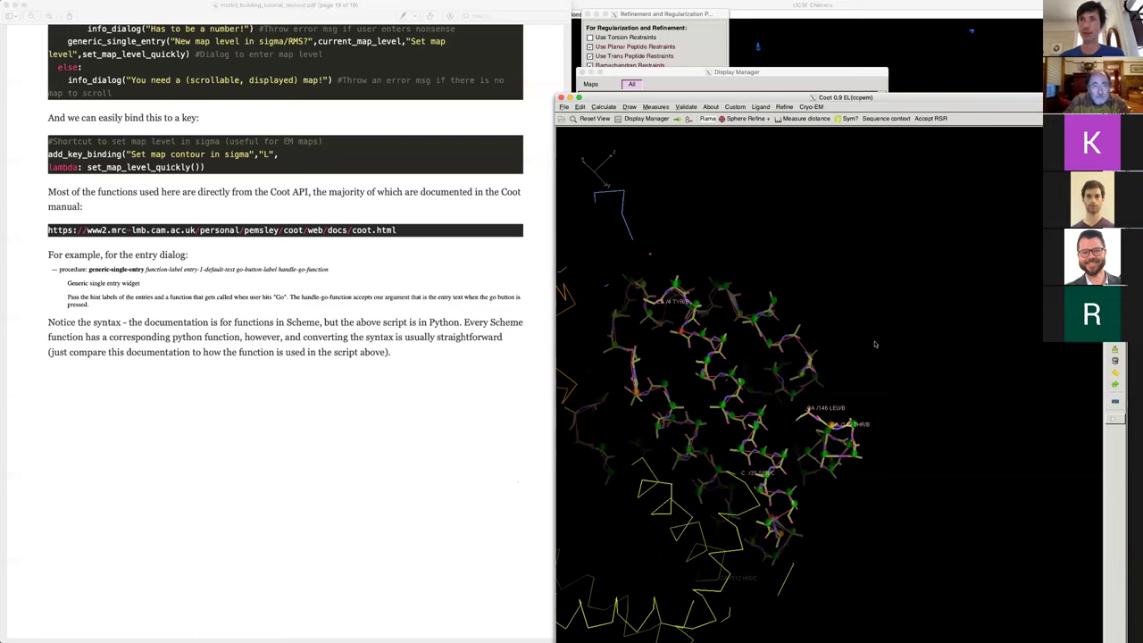
# - Accept the refinement of the rebuilt chain B backbone and show where the Rebuild backbone command is found
pyautogui.press('Return')
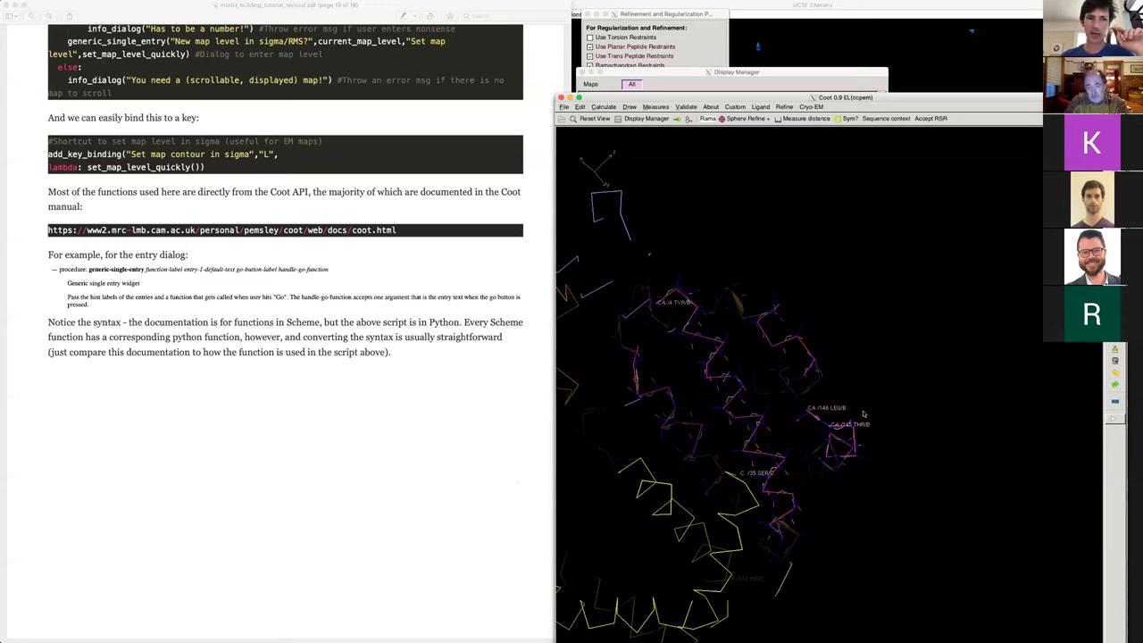
pyautogui.click(735, 106)
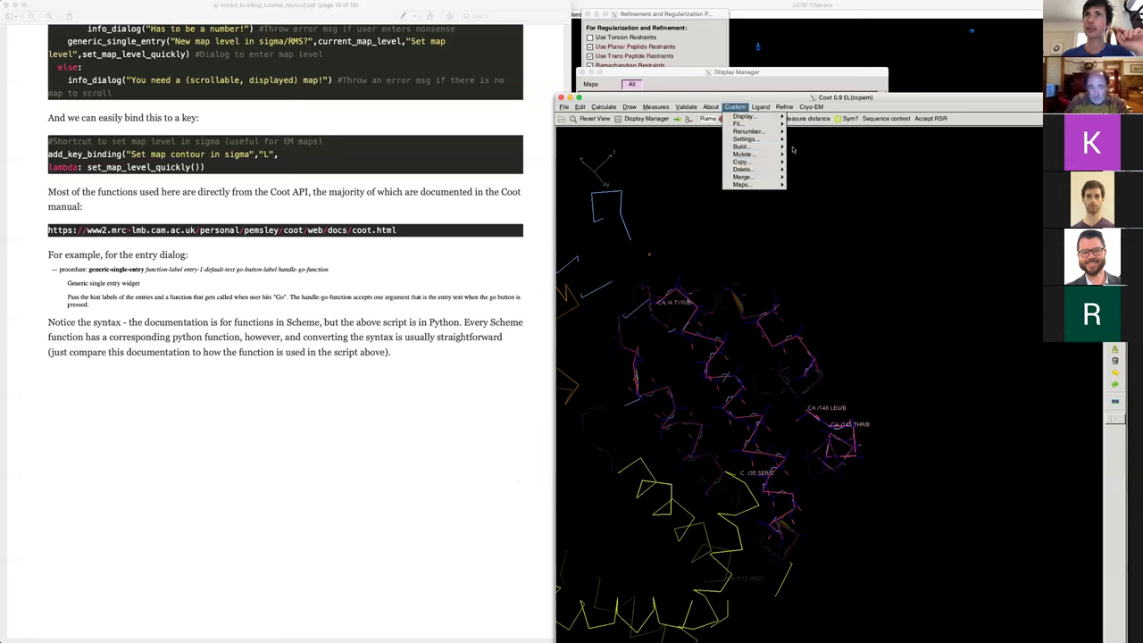
pyautogui.moveTo(758, 147)
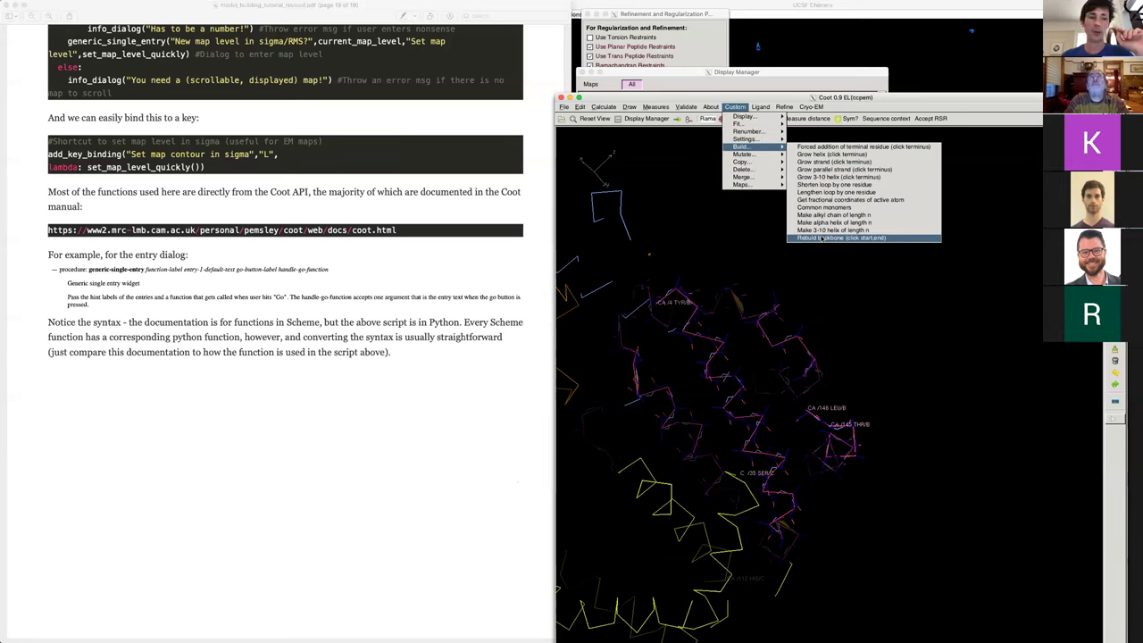
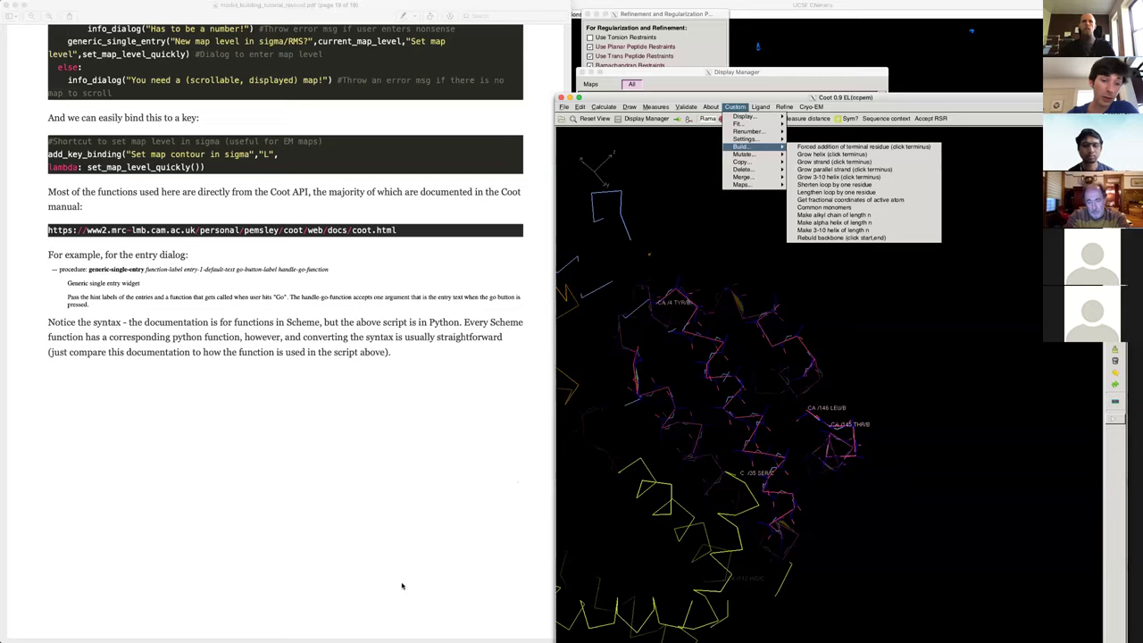
# - Go back in the tutorial document to the XtalPRED predicted sequence features above section 5
pyautogui.scroll(10, 416, 576)
pyautogui.scroll(20, 398, 516)
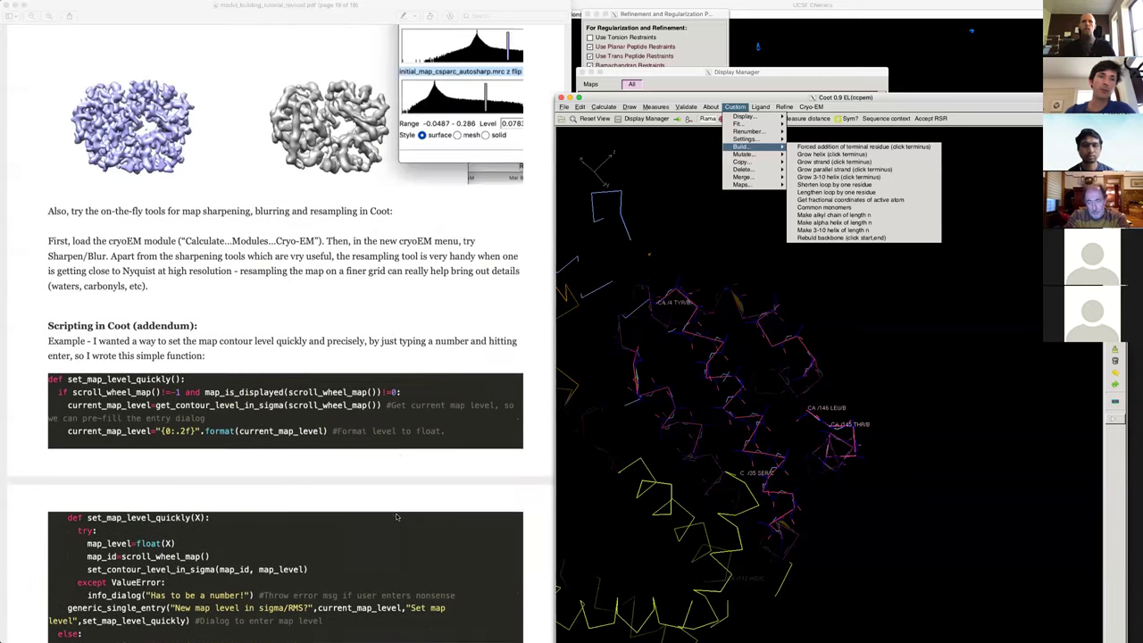
pyautogui.scroll(20, 397, 516)
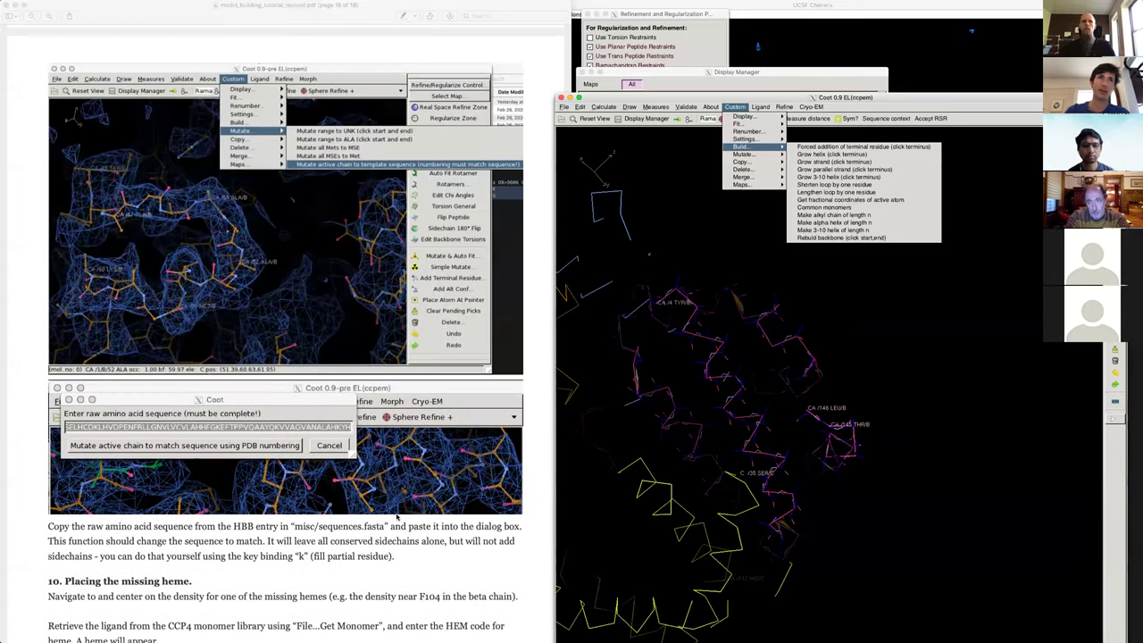
pyautogui.scroll(10, 398, 516)
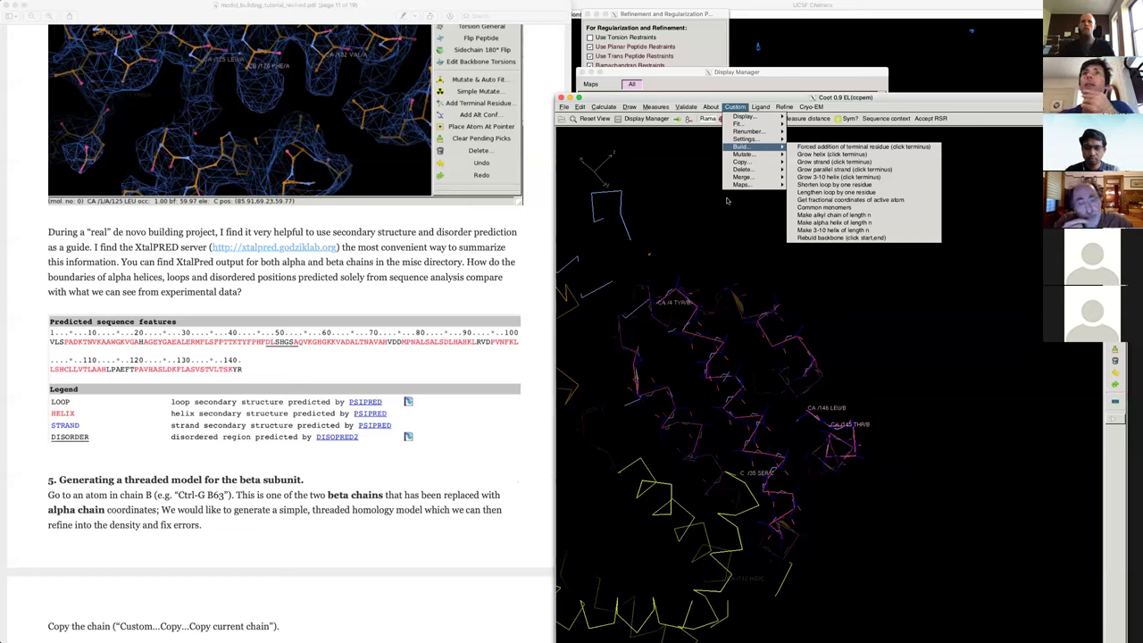
# - Load the Restraints module and review its commands and the other modules available
pyautogui.moveTo(760, 106)
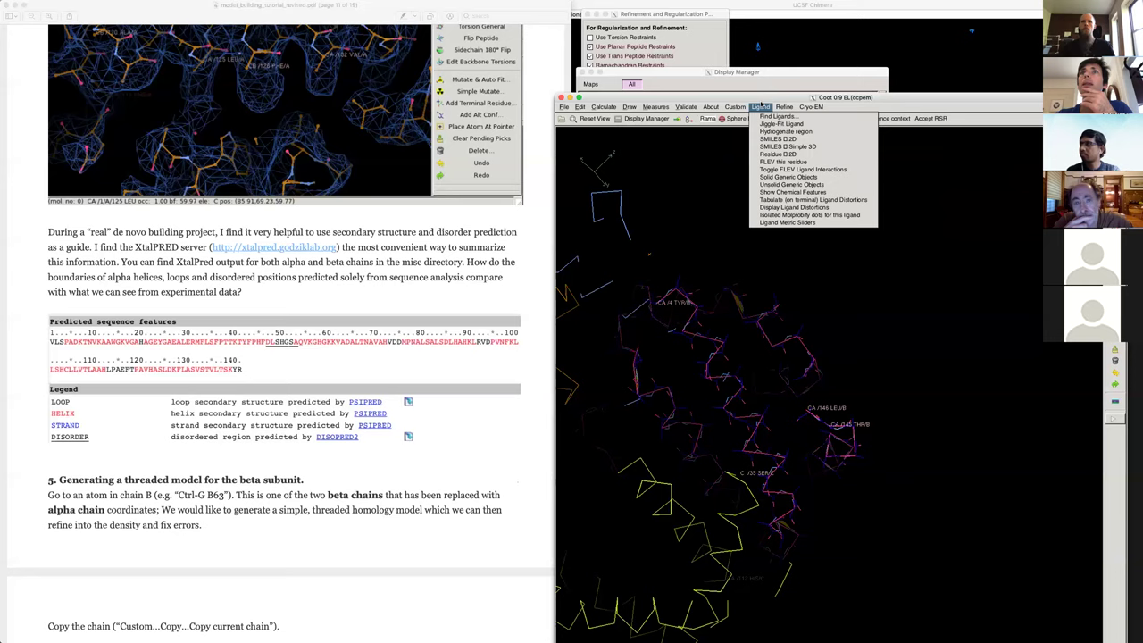
pyautogui.moveTo(580, 106)
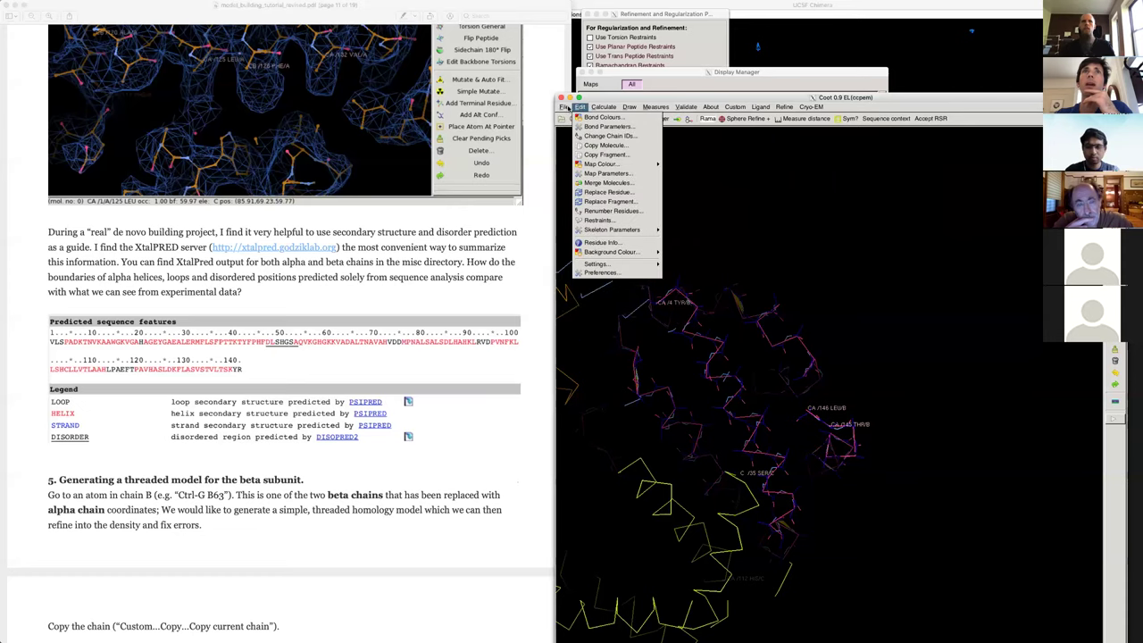
pyautogui.moveTo(627, 204)
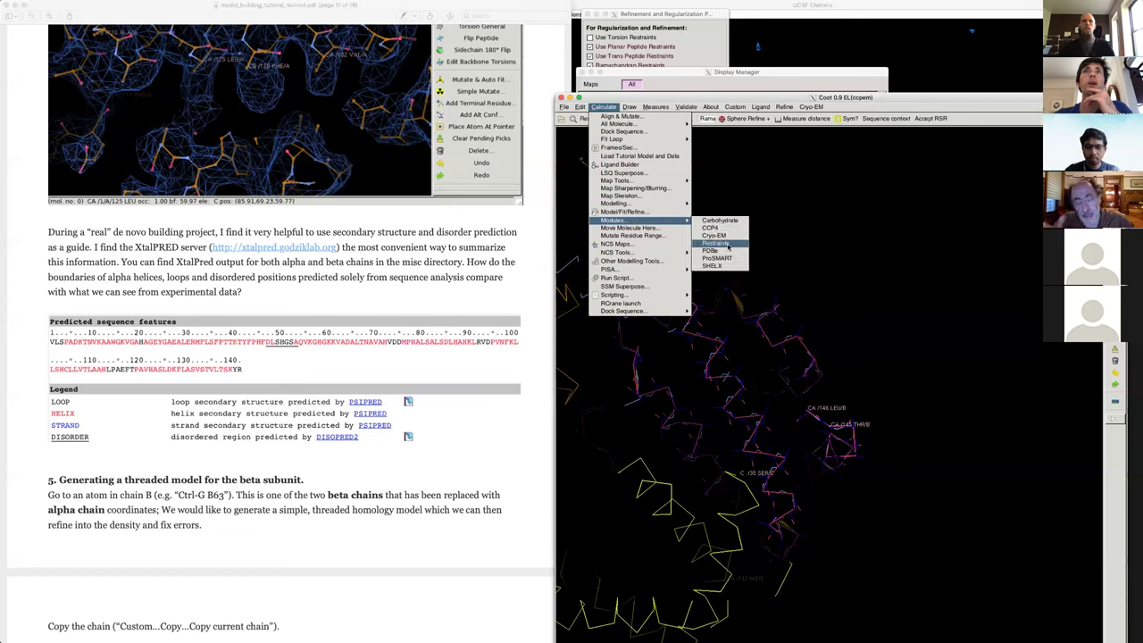
pyautogui.click(725, 243)
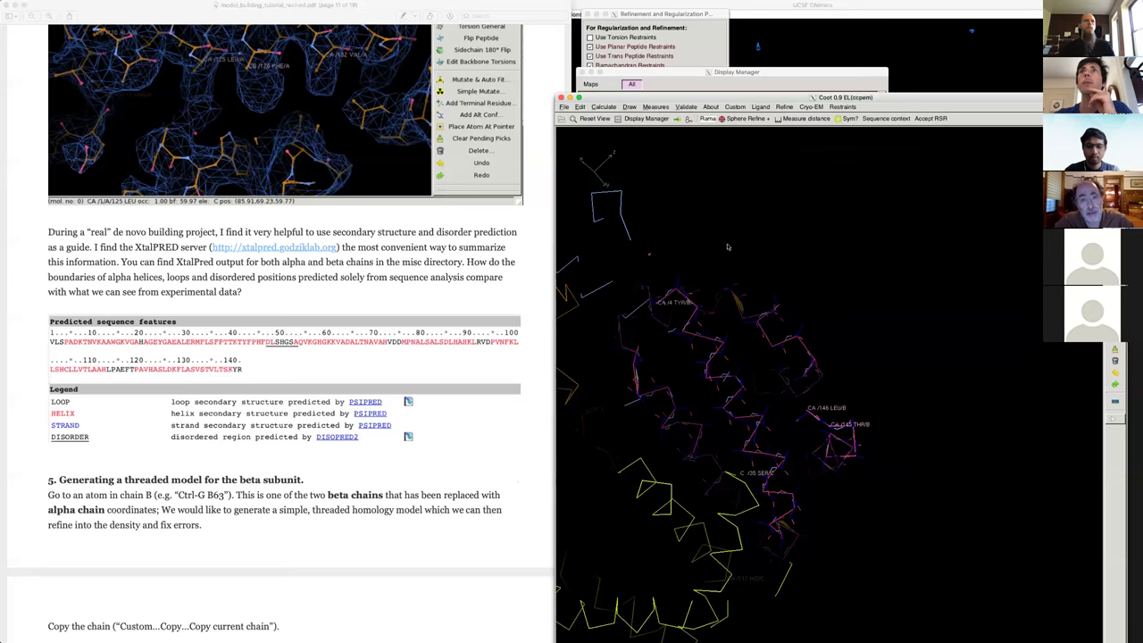
pyautogui.click(841, 107)
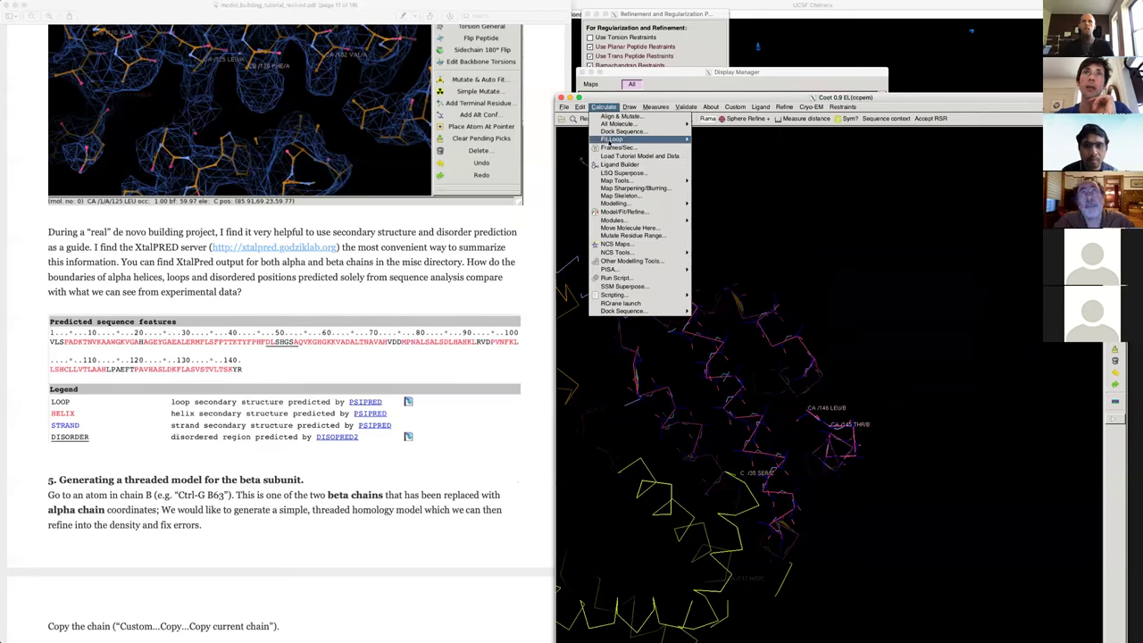
pyautogui.moveTo(637, 220)
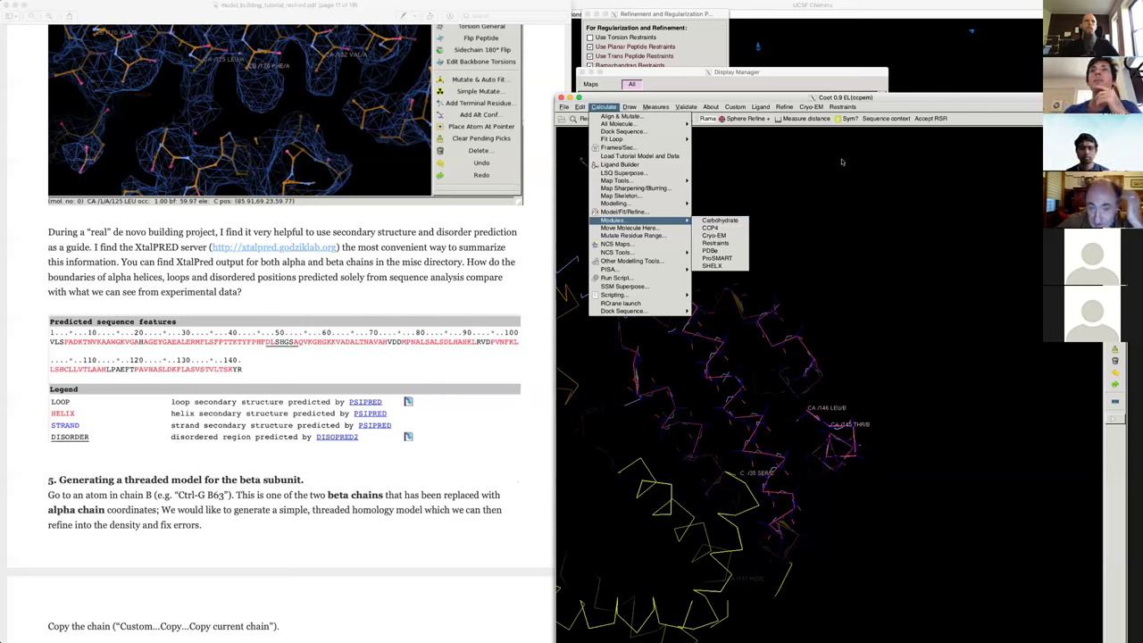
pyautogui.click(856, 197)
# - Open the list of common small-molecule monomers, enlarge it to view all entries, and close it
pyautogui.click(807, 106)
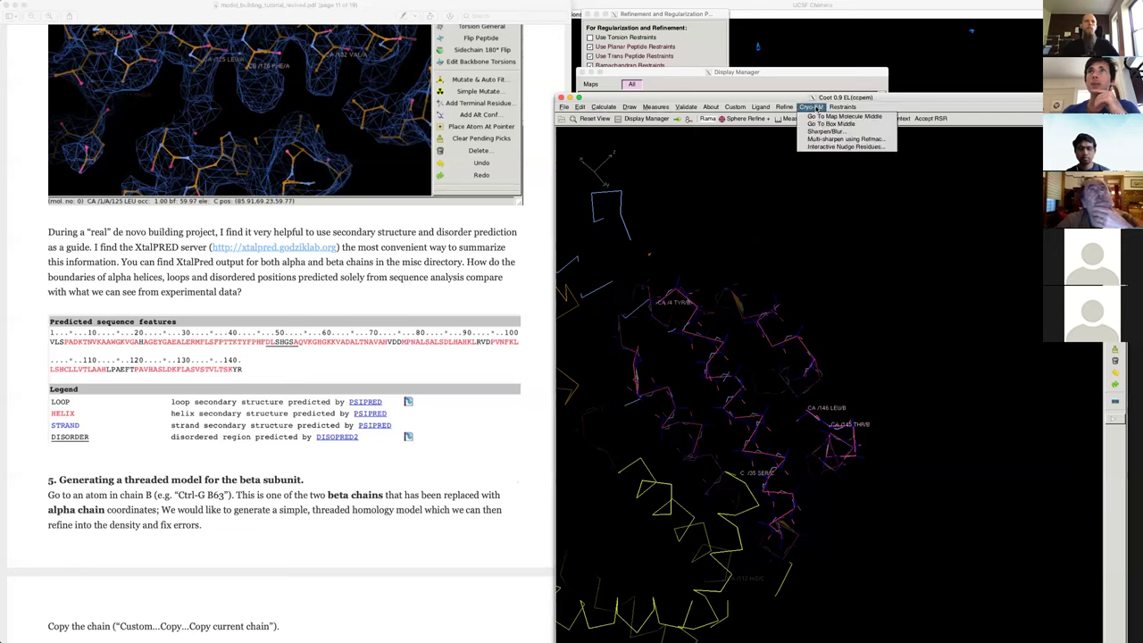
pyautogui.moveTo(735, 106)
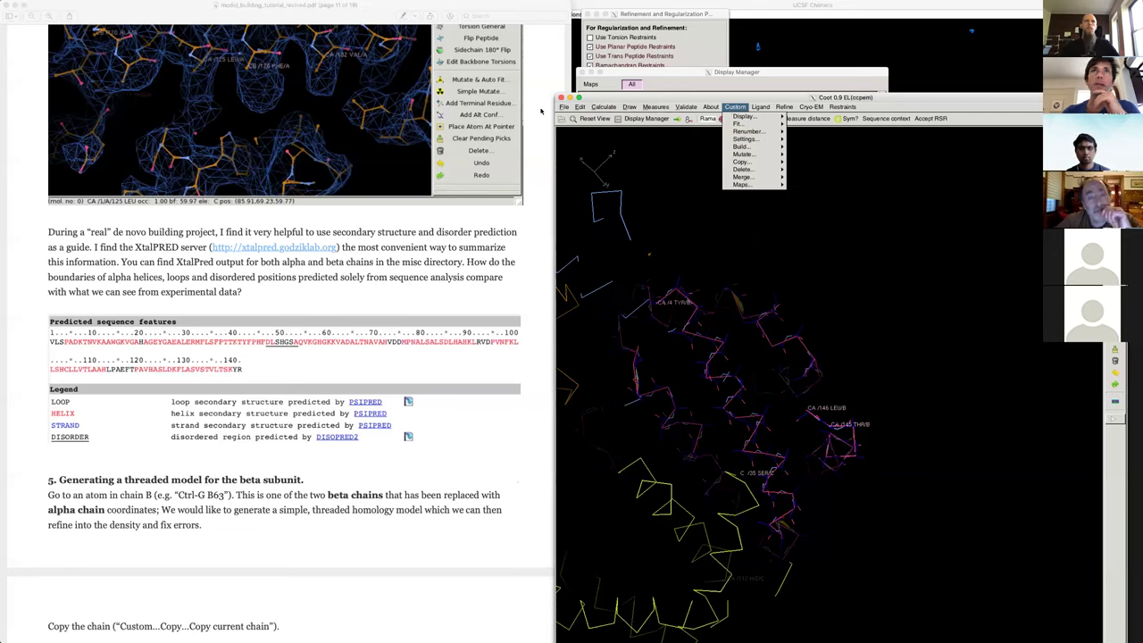
pyautogui.moveTo(563, 107)
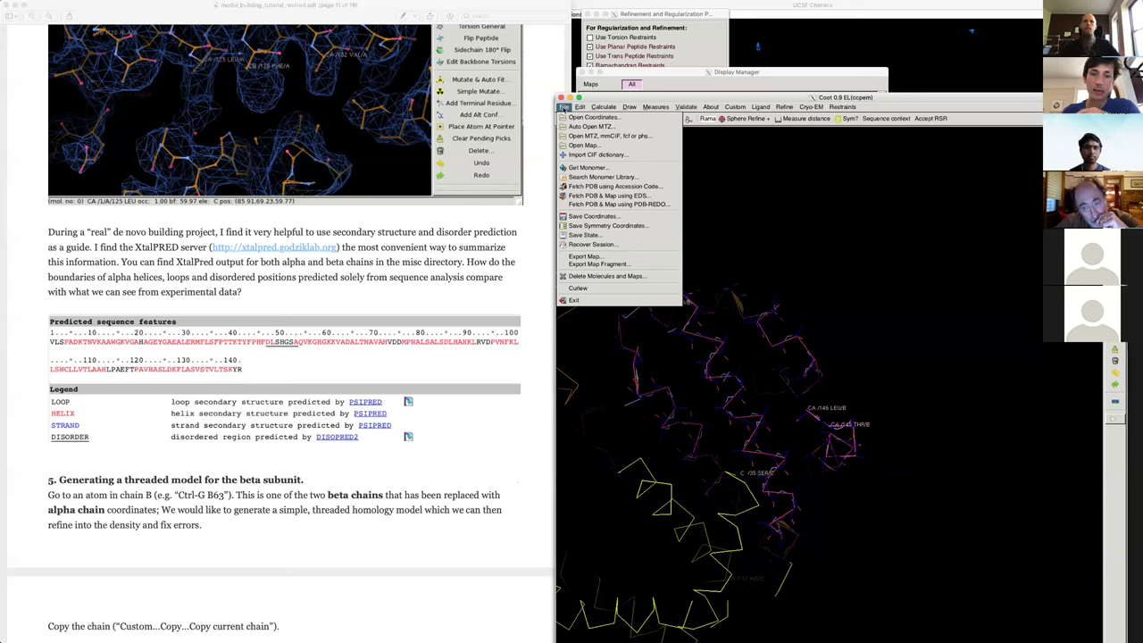
pyautogui.moveTo(604, 106)
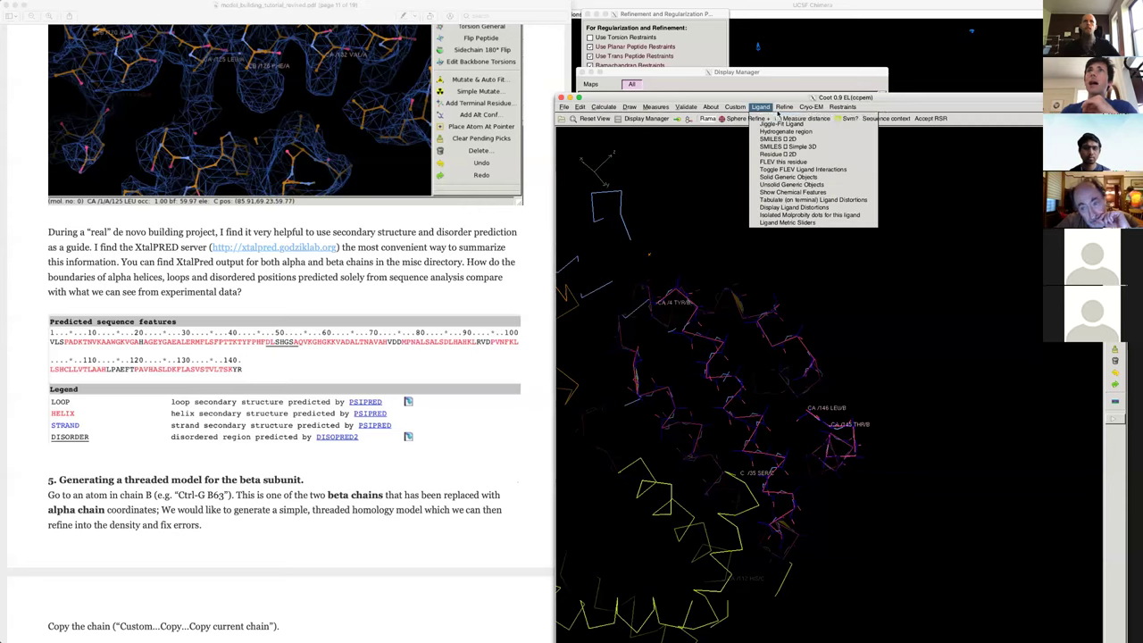
pyautogui.moveTo(790, 106)
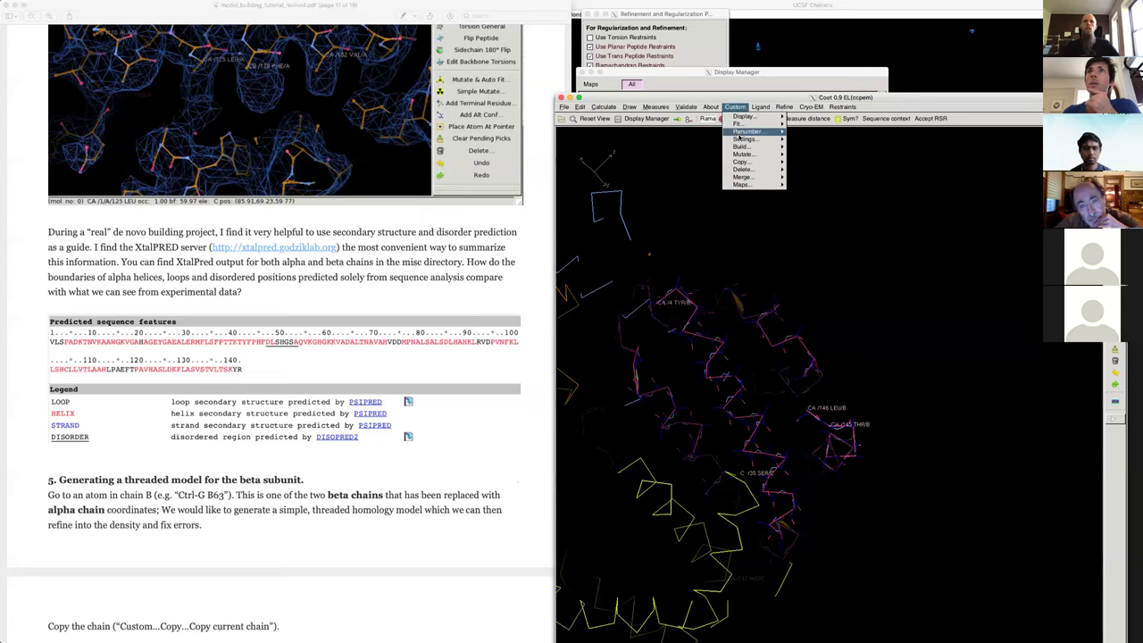
pyautogui.moveTo(742, 147)
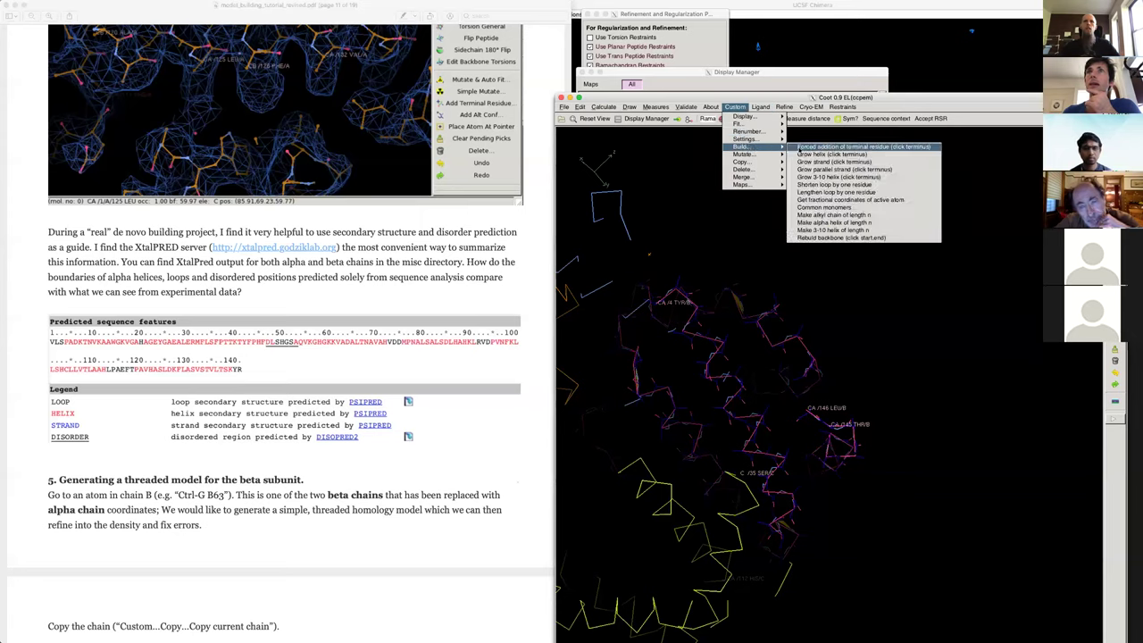
pyautogui.click(828, 208)
pyautogui.moveTo(675, 219); pyautogui.dragTo(686, 386)
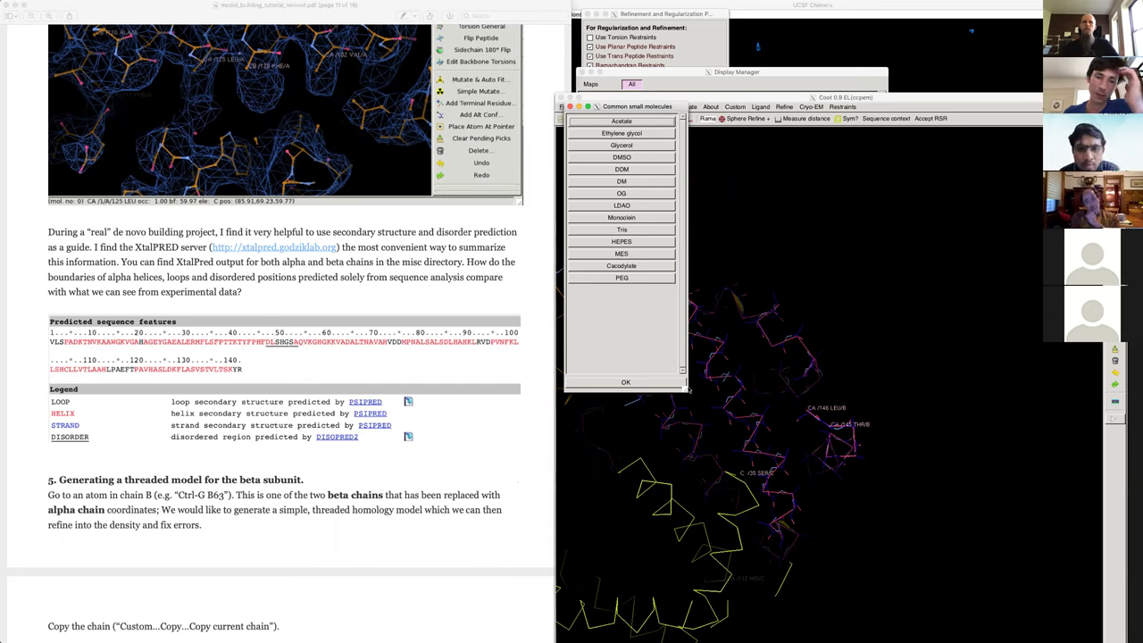
pyautogui.click(570, 106)
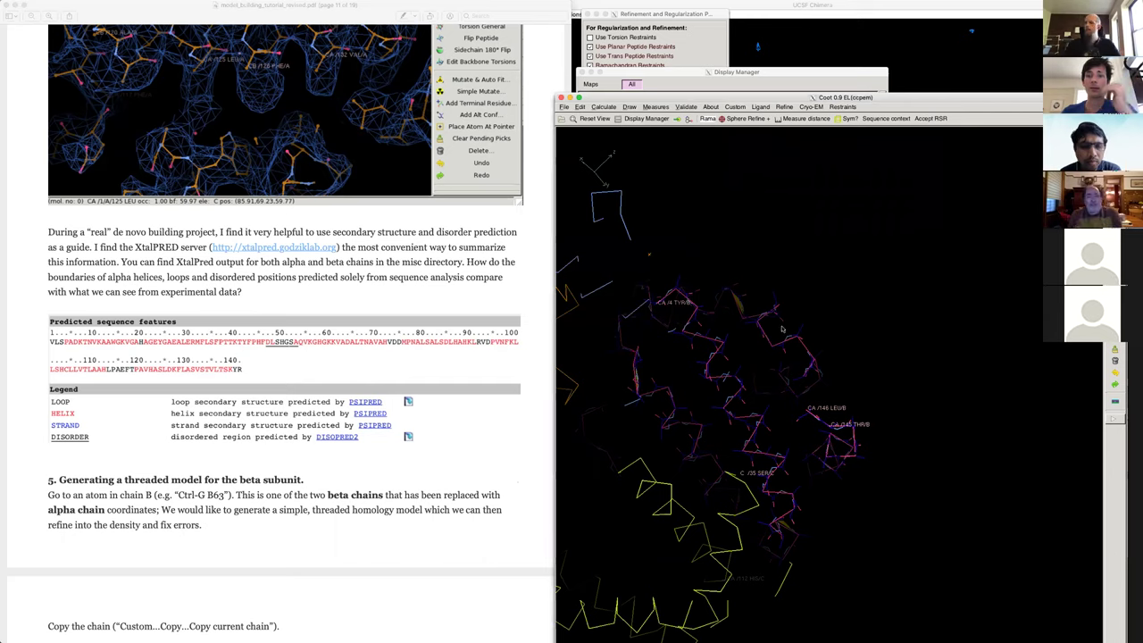